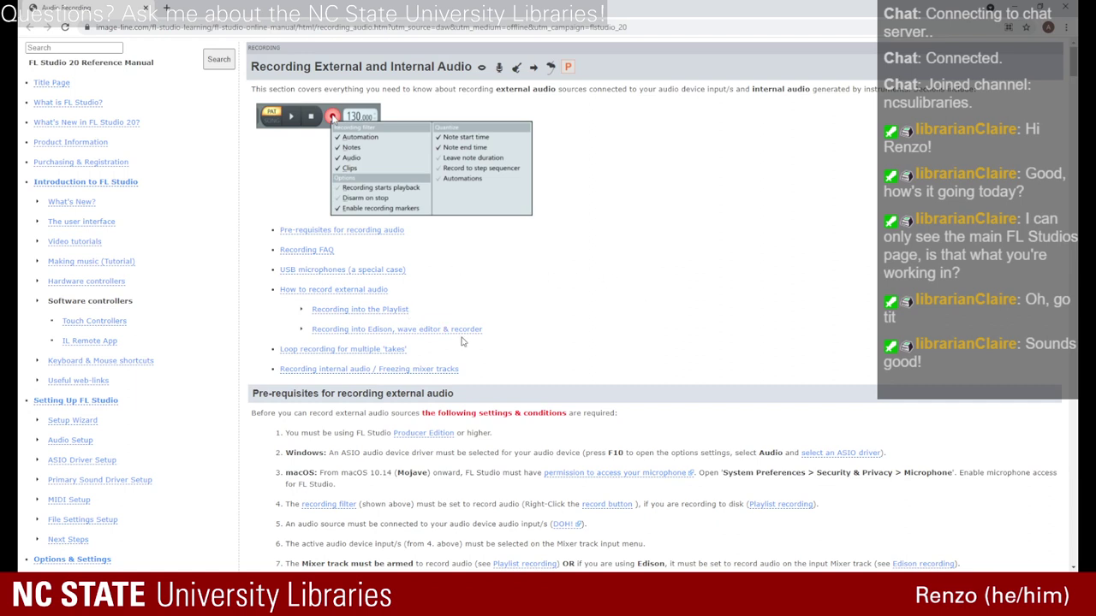
- Review the manual's prerequisites and FAQ for recording external audio, opening the ASIO driver selection link in a new tab
scroll(462, 342, "down", 1)
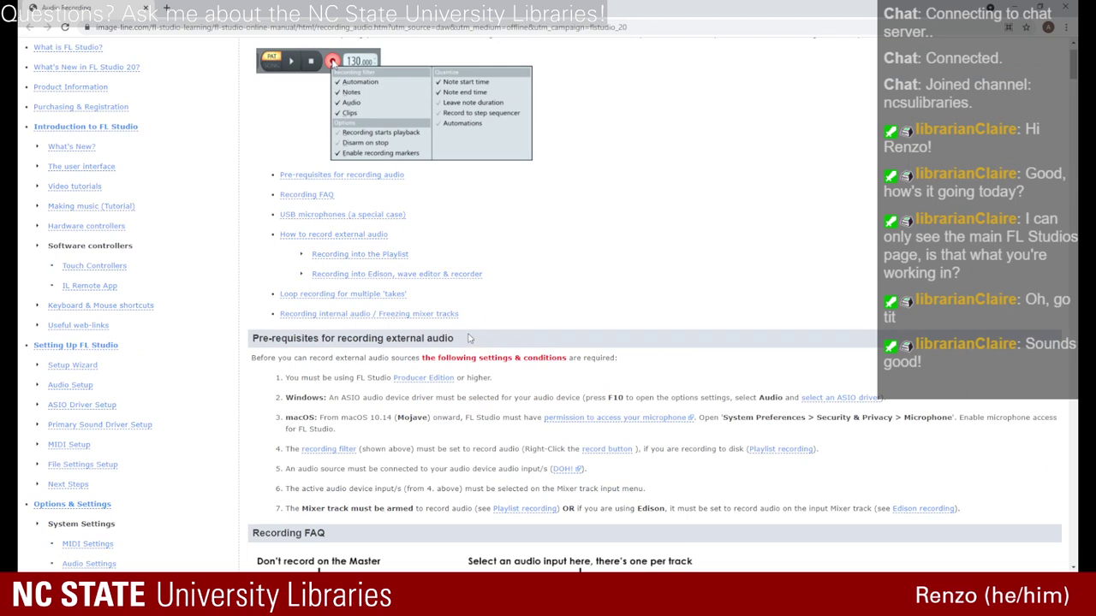
scroll(464, 339, "down", 1)
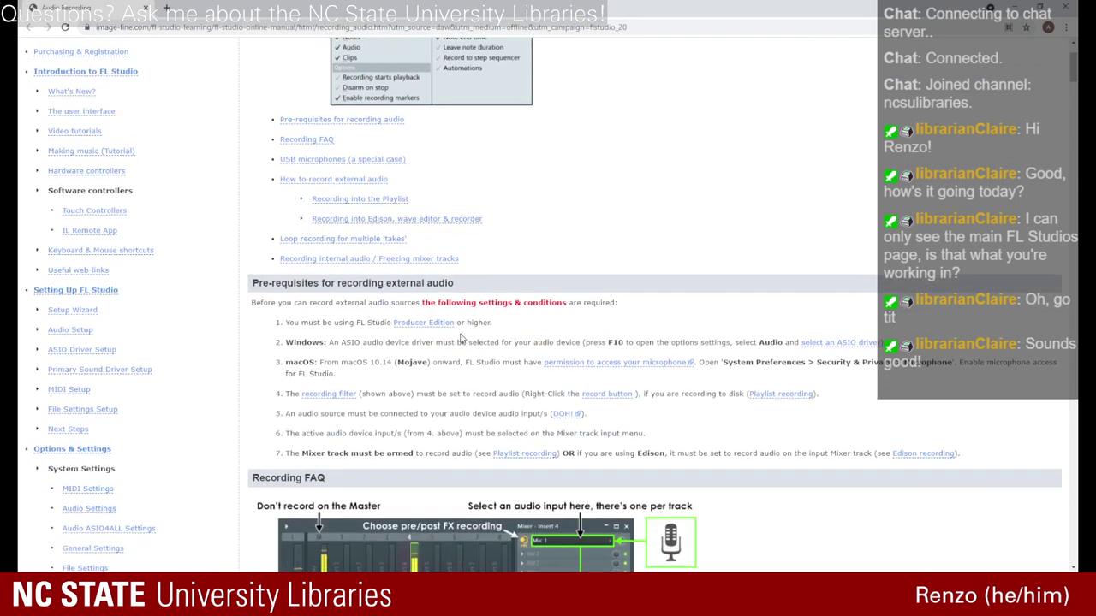
scroll(463, 339, "down", 1)
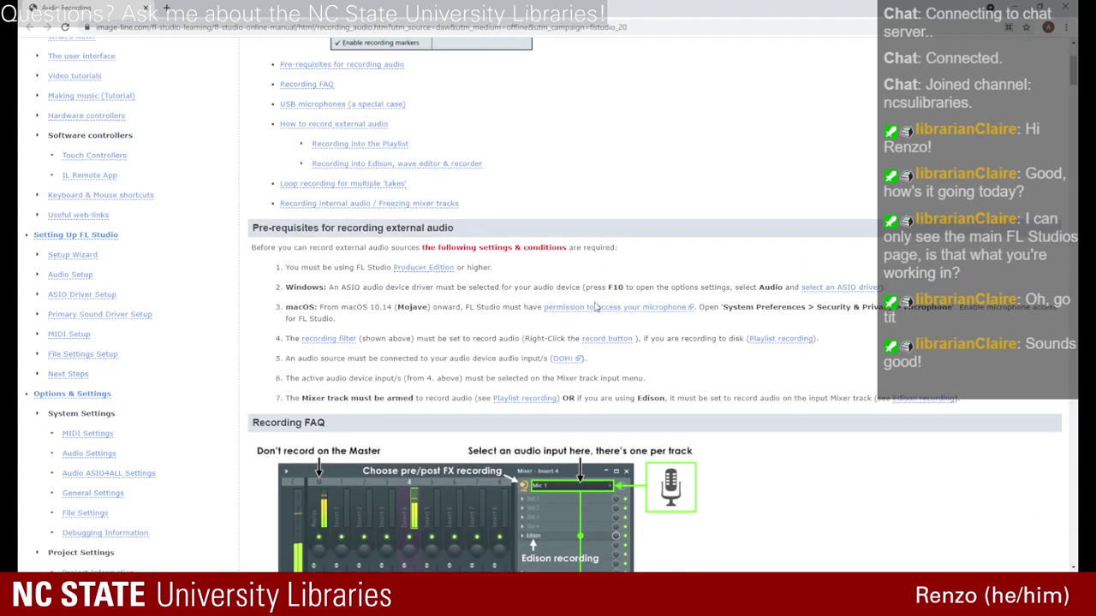
middle_click(826, 291)
scroll(837, 291, "down", 2)
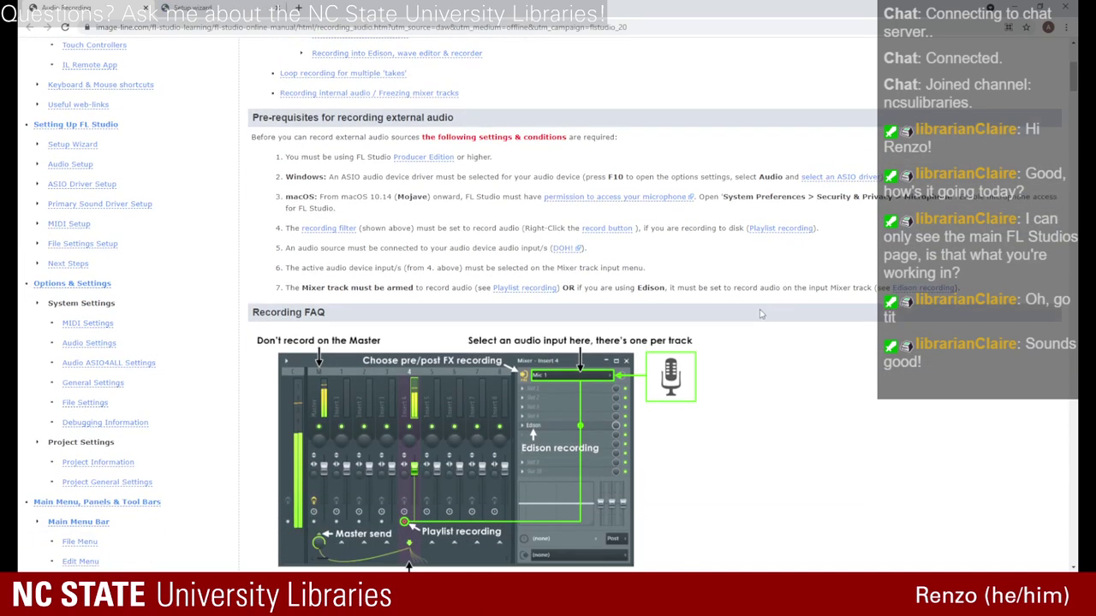
scroll(764, 300, "down", 3)
scroll(758, 319, "down", 3)
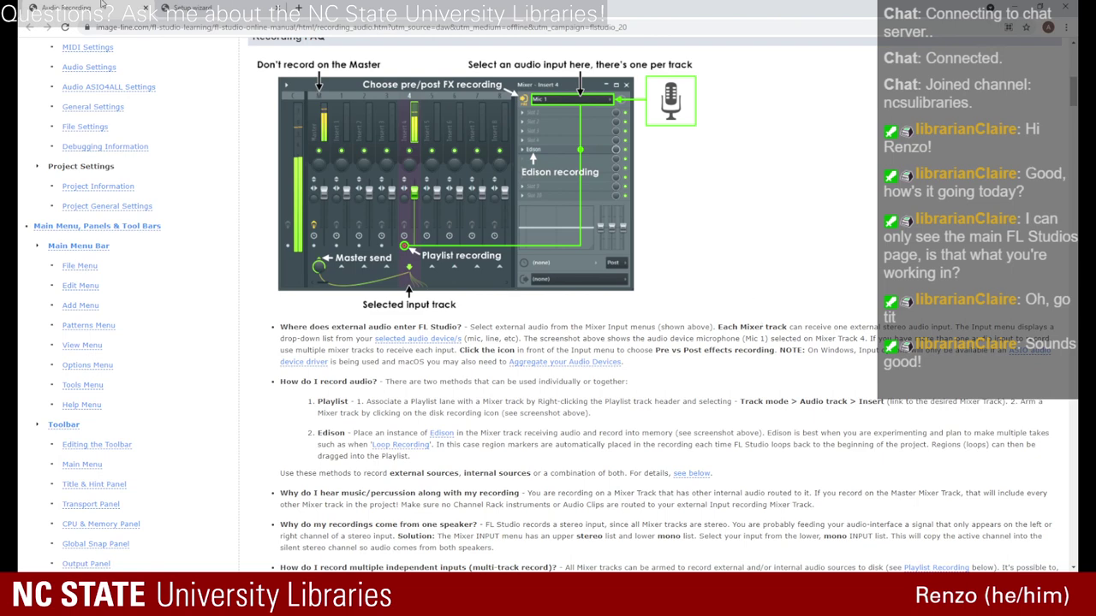
- Read the Audio Setup page's driver selection steps and its Windows and macOS settings examples
left_click(211, 5)
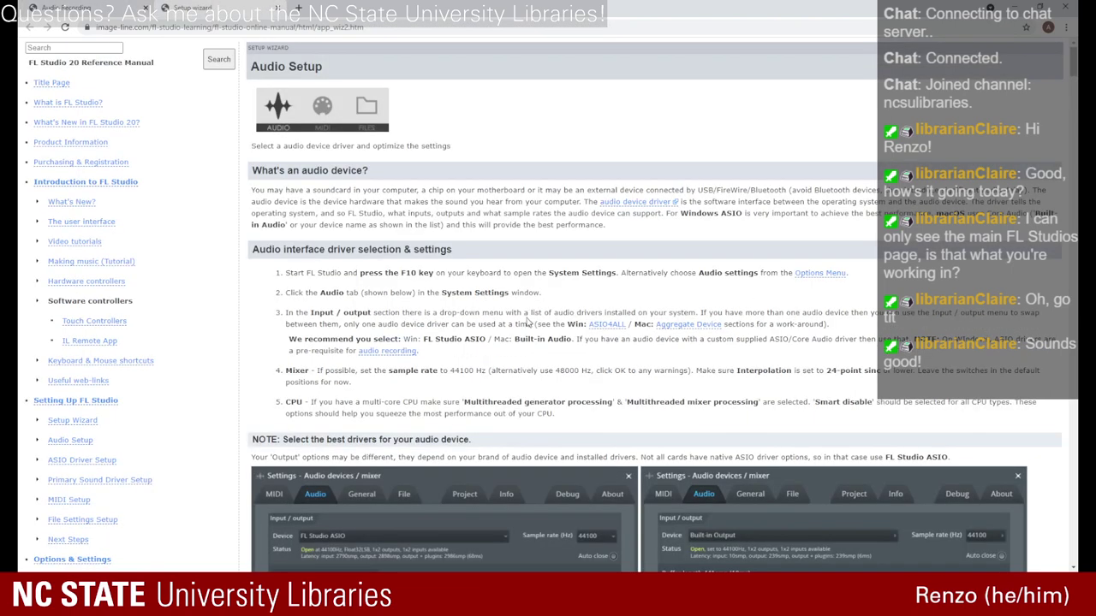
scroll(527, 320, "down", 1)
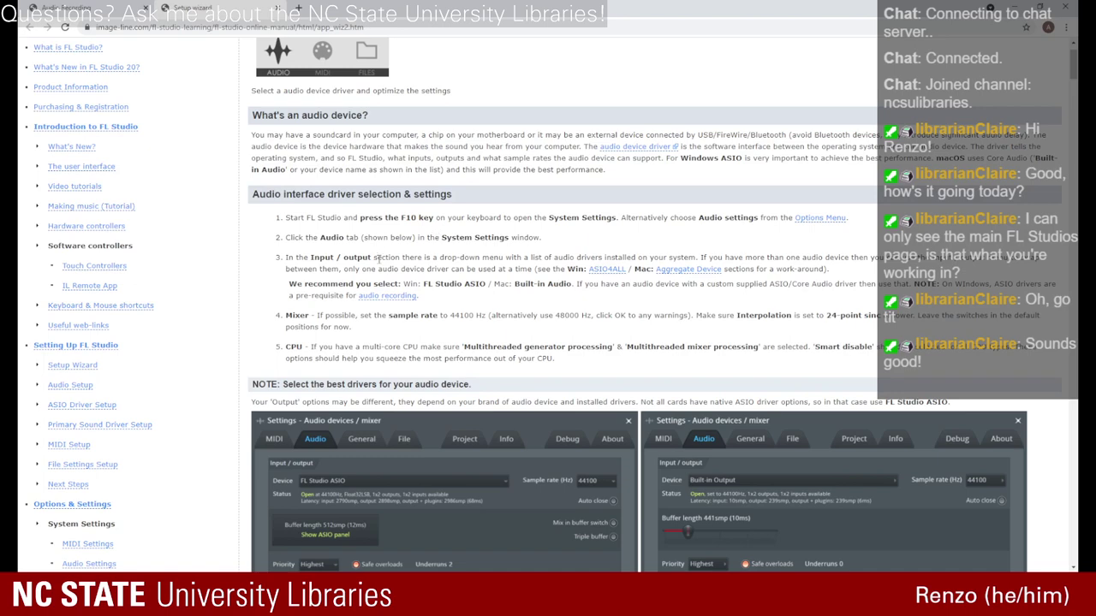
scroll(397, 299, "down", 4)
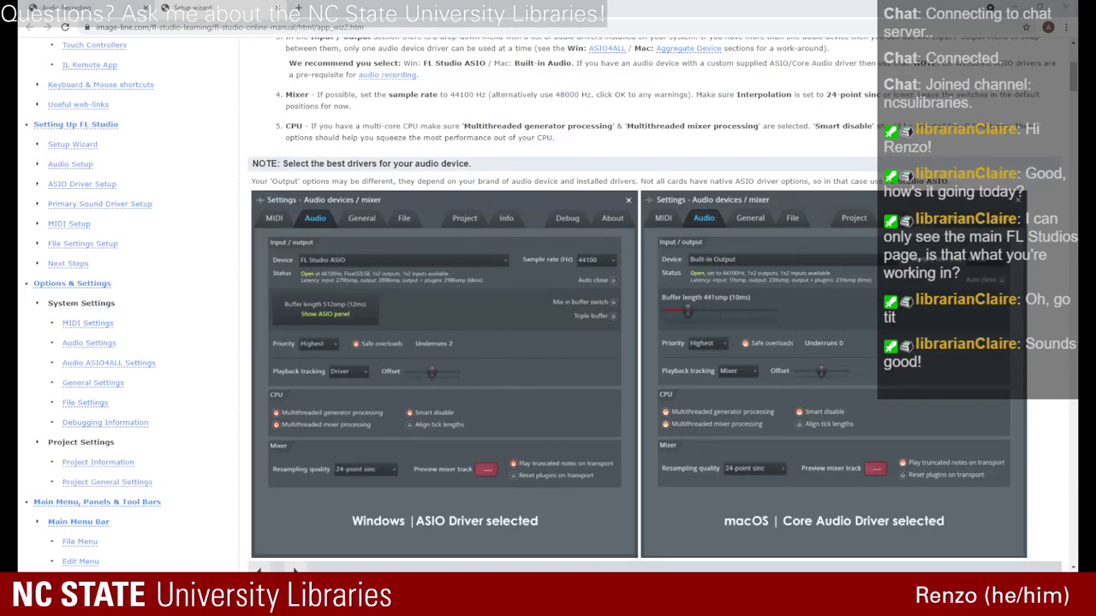
- Switch to FL Studio, add a FLEX instrument channel and browse the presets from all packs
key("alt+Tab")
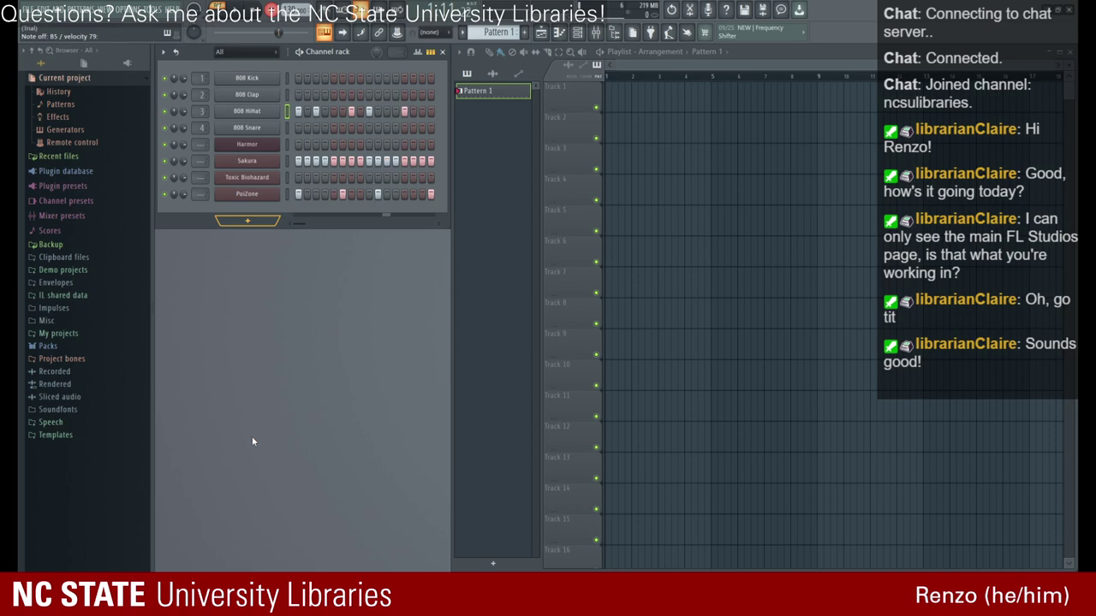
left_click(426, 401)
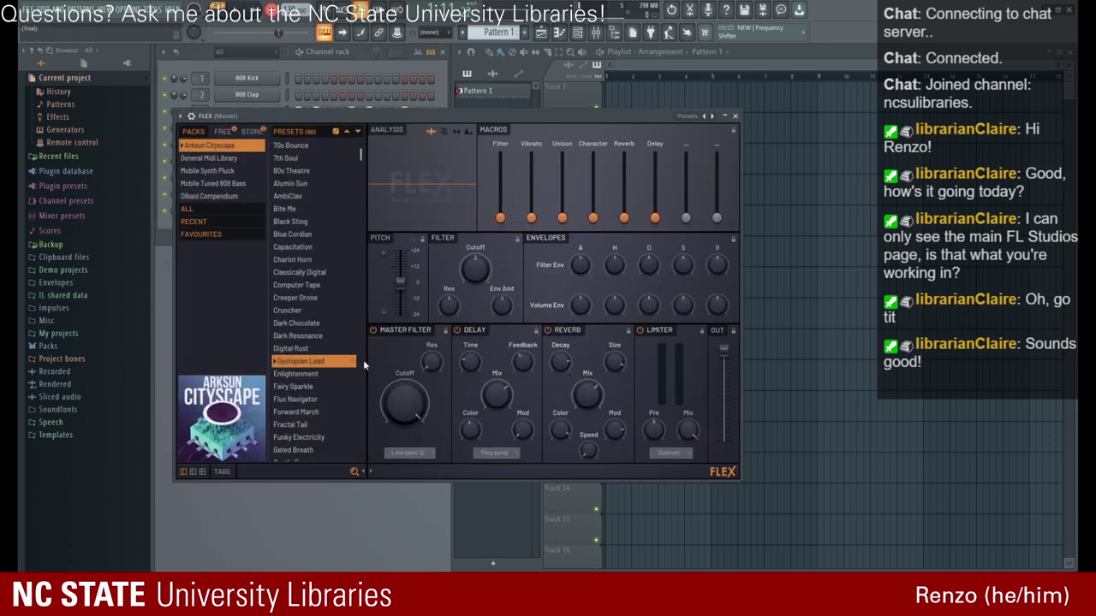
left_click(206, 208)
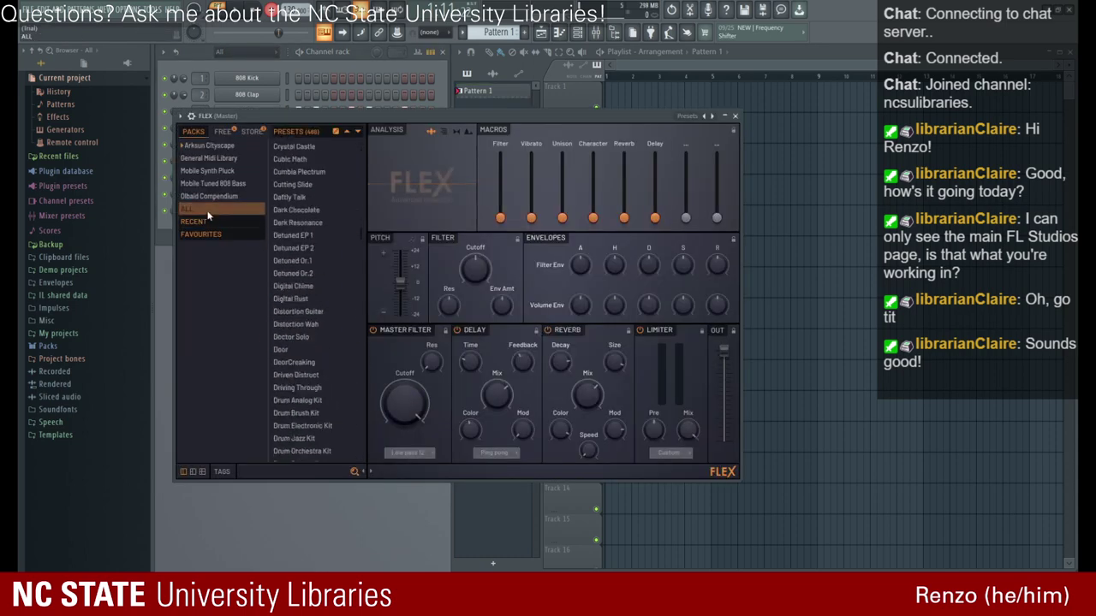
scroll(307, 405, "down", 4)
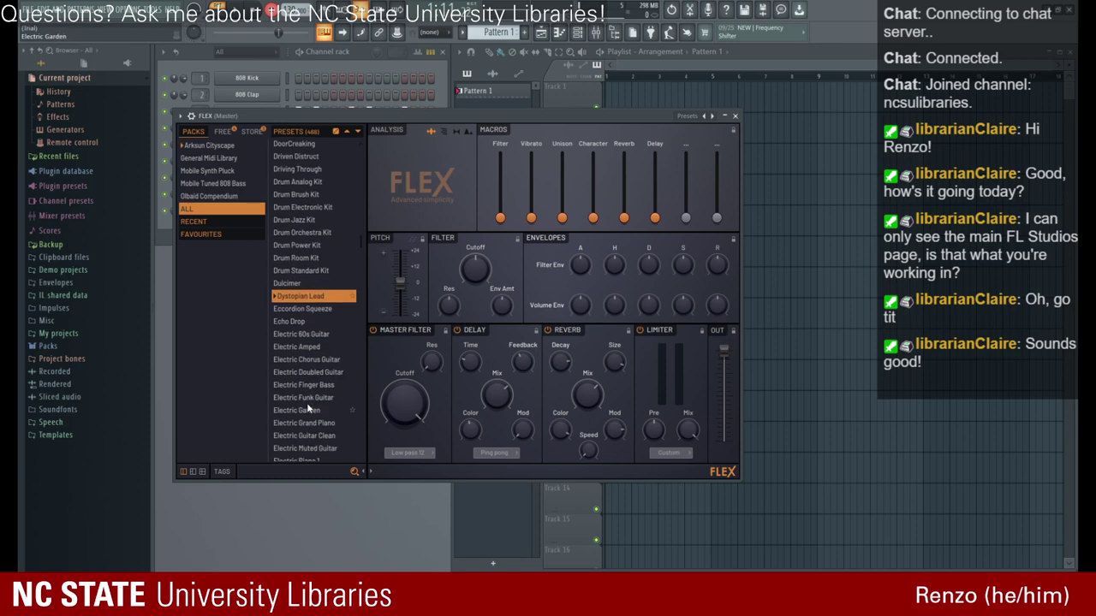
- Try the Drum Jazz Kit and Electric Piano 3 presets in FLEX
left_click(325, 222)
scroll(316, 377, "down", 2)
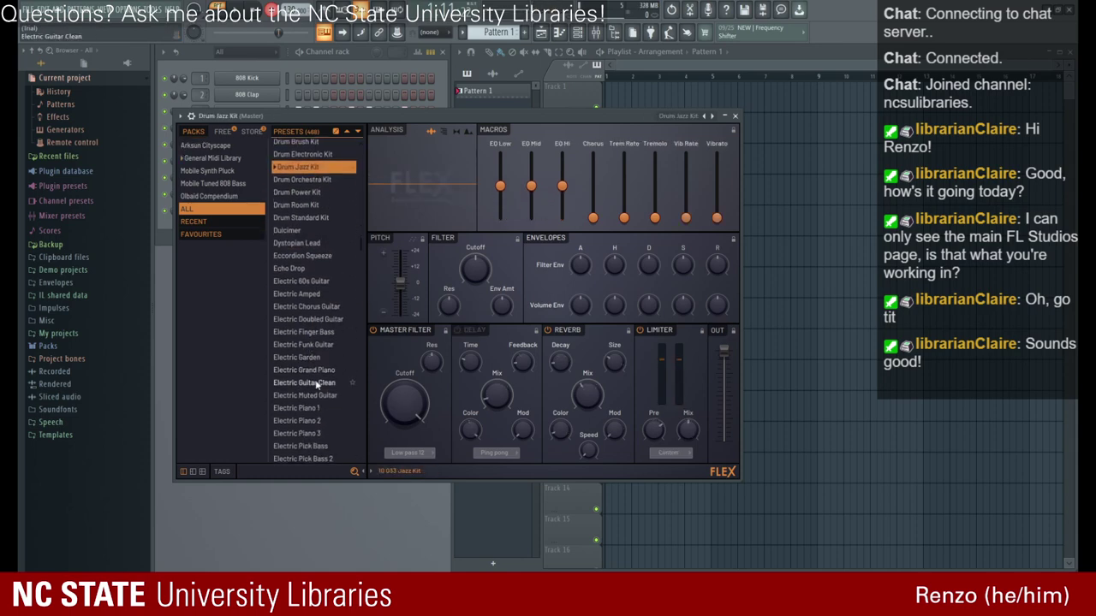
left_click(301, 434)
scroll(296, 393, "down", 6)
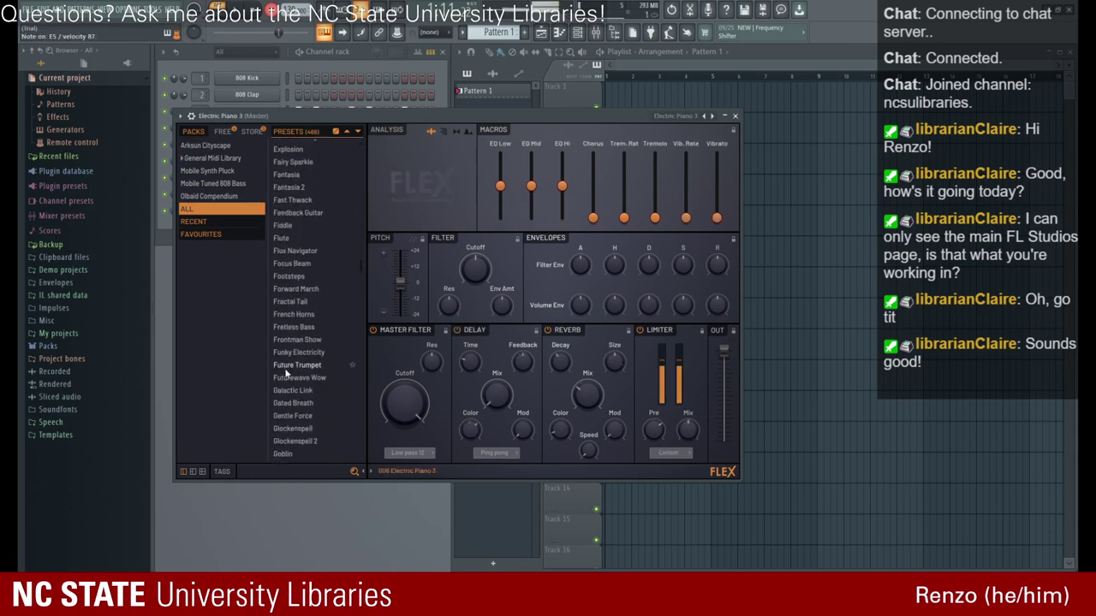
scroll(291, 360, "up", 5)
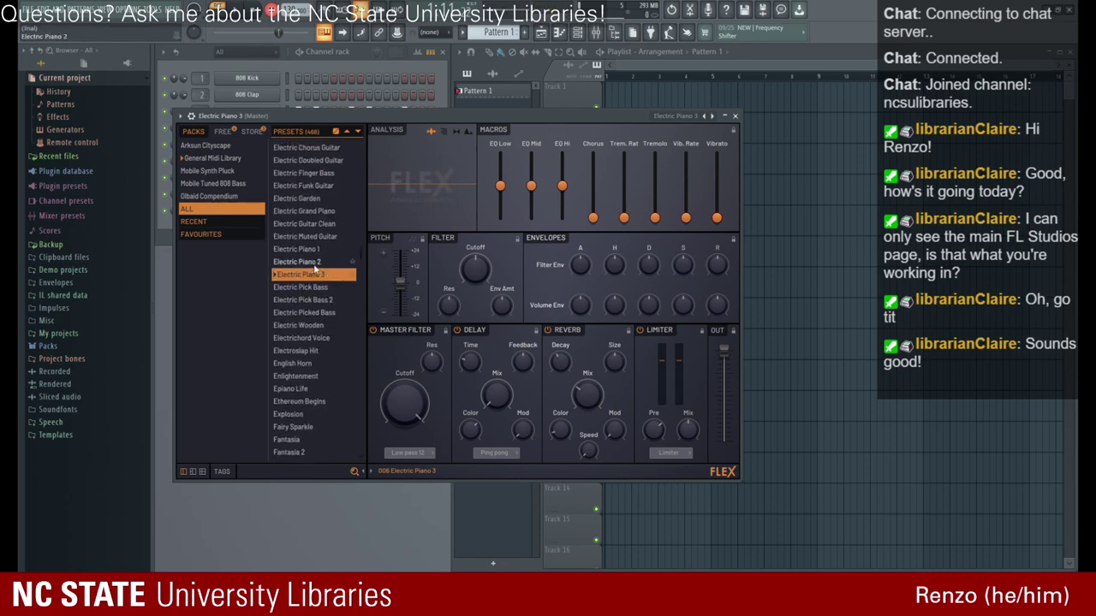
- Load the Electric Piano 2 preset in FLEX, lower its EQ Hi macro to the minimum and close the plugin
left_click(313, 263)
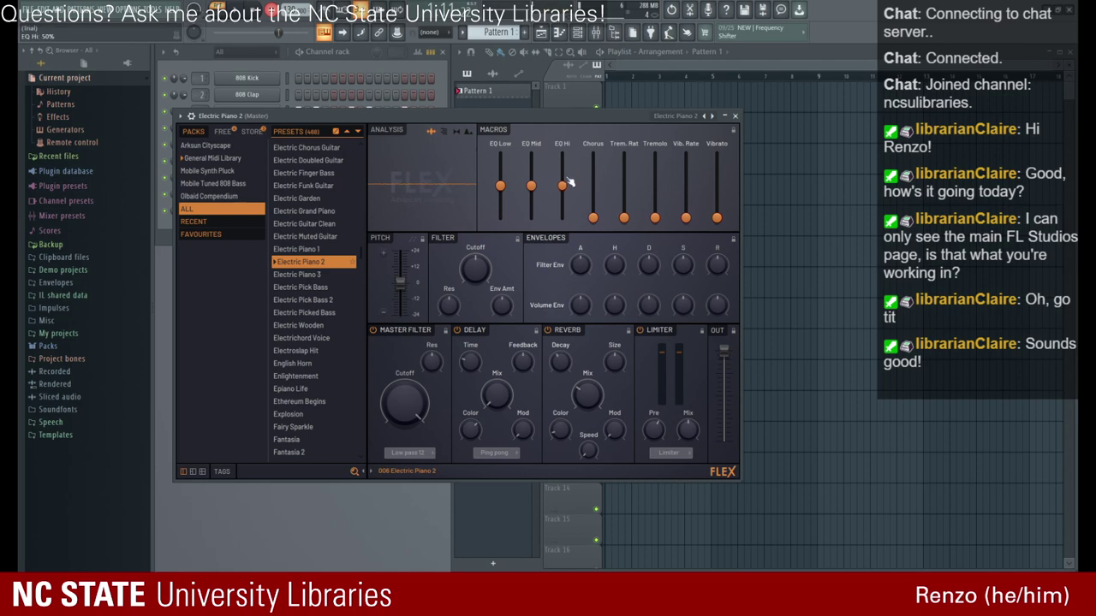
left_click_drag(570, 182, 568, 225)
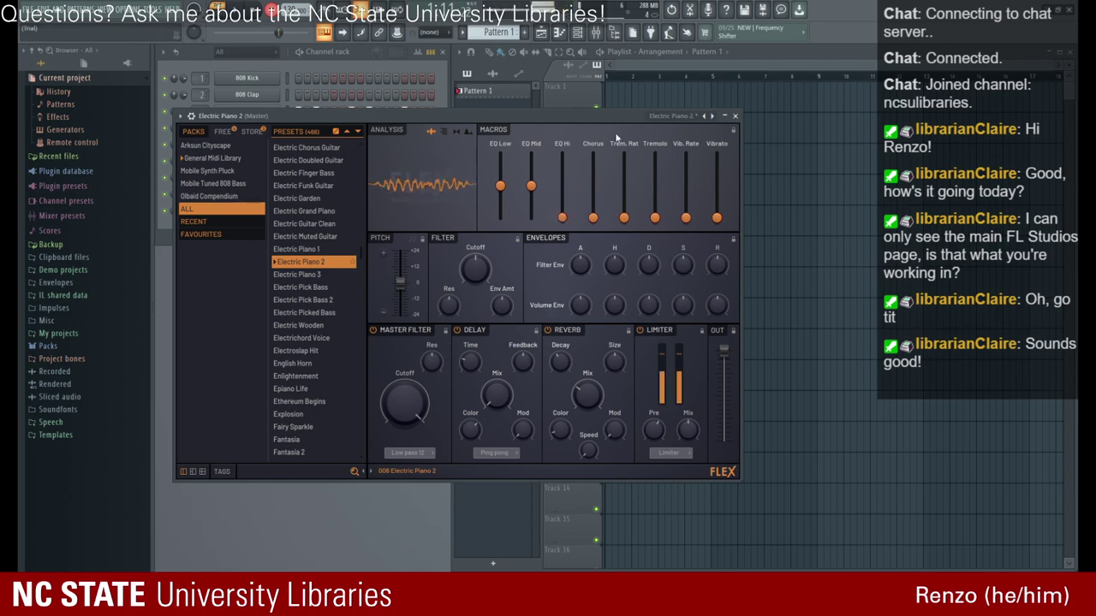
left_click(735, 116)
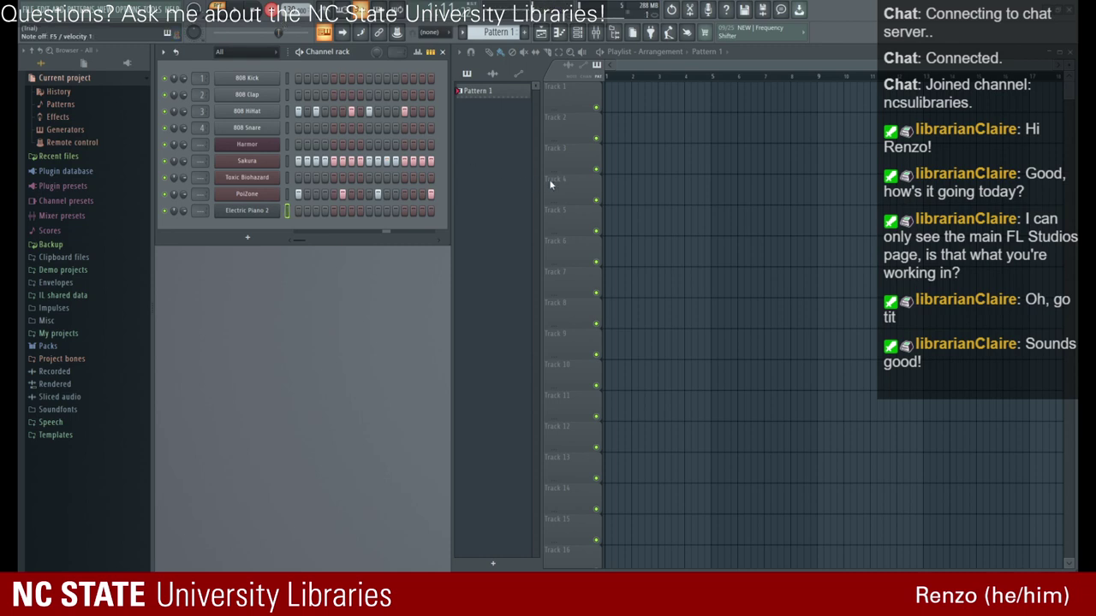
- Read the manual's Note / MIDI Recording page, covering pattern selection, input quantizing, the recording filter and arming
left_click(219, 11)
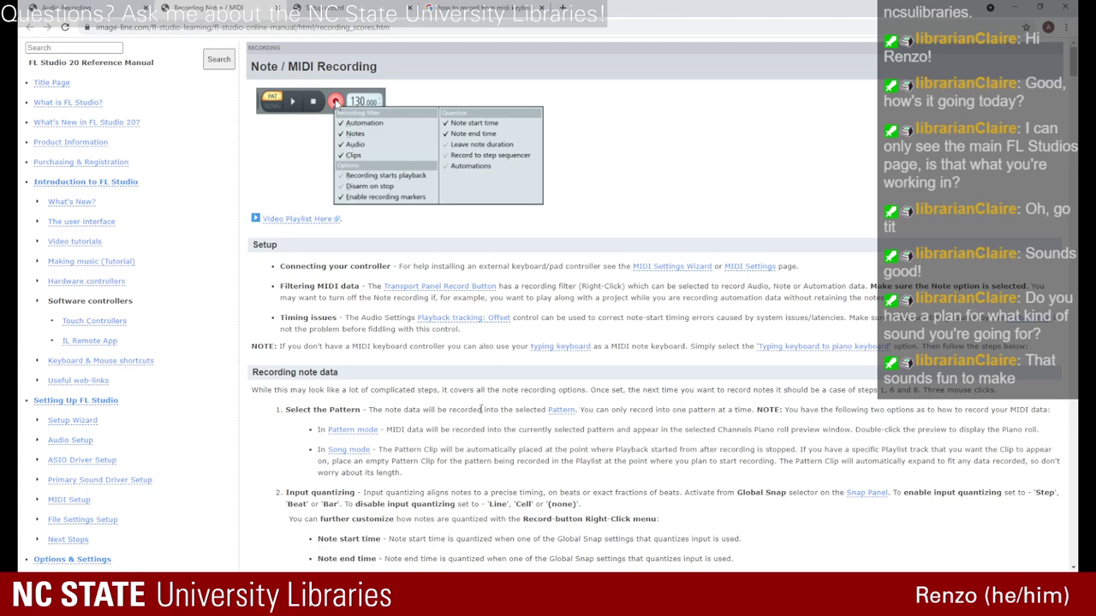
scroll(482, 409, "down", 1)
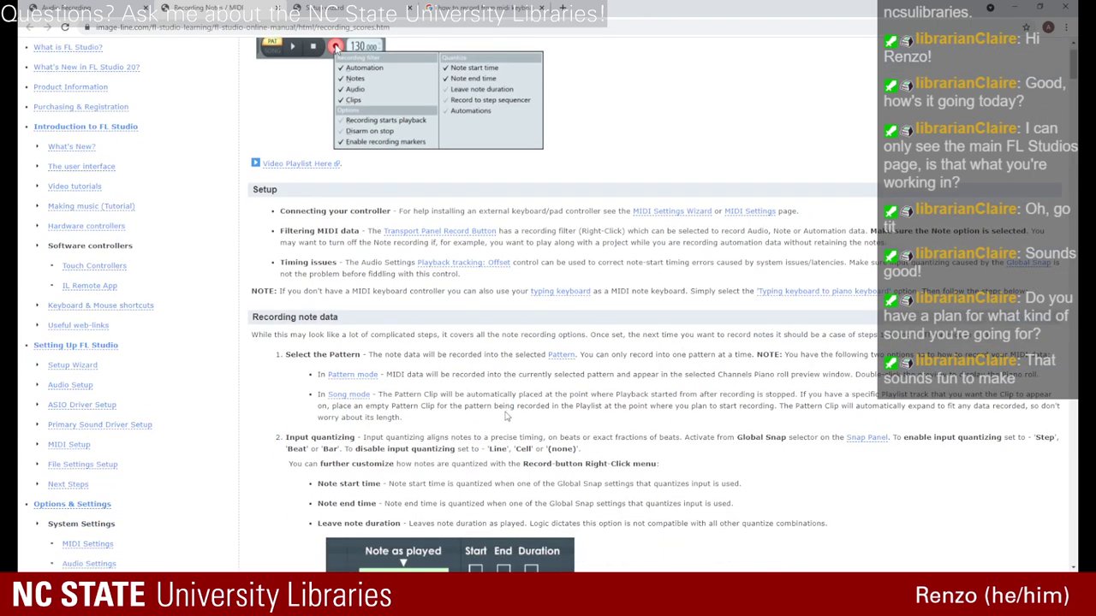
scroll(505, 418, "down", 1)
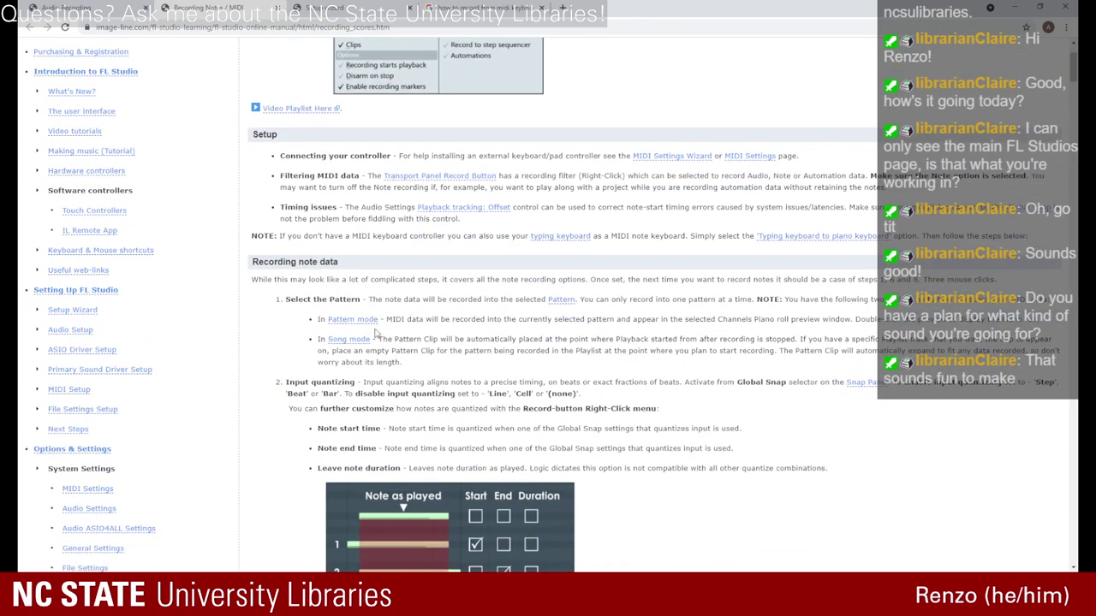
scroll(366, 336, "down", 1)
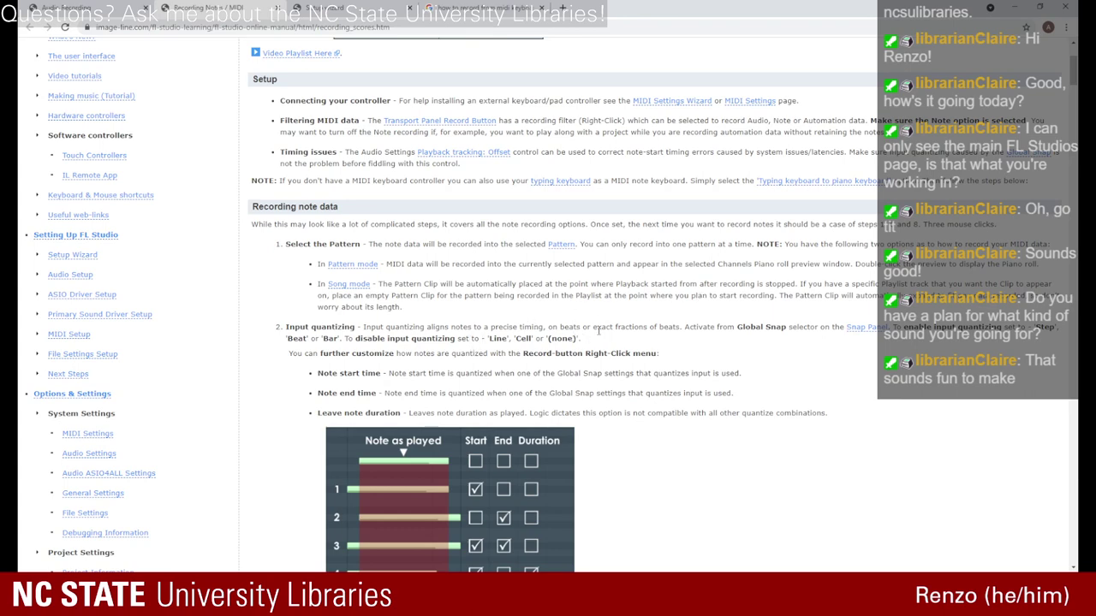
scroll(596, 330, "down", 1)
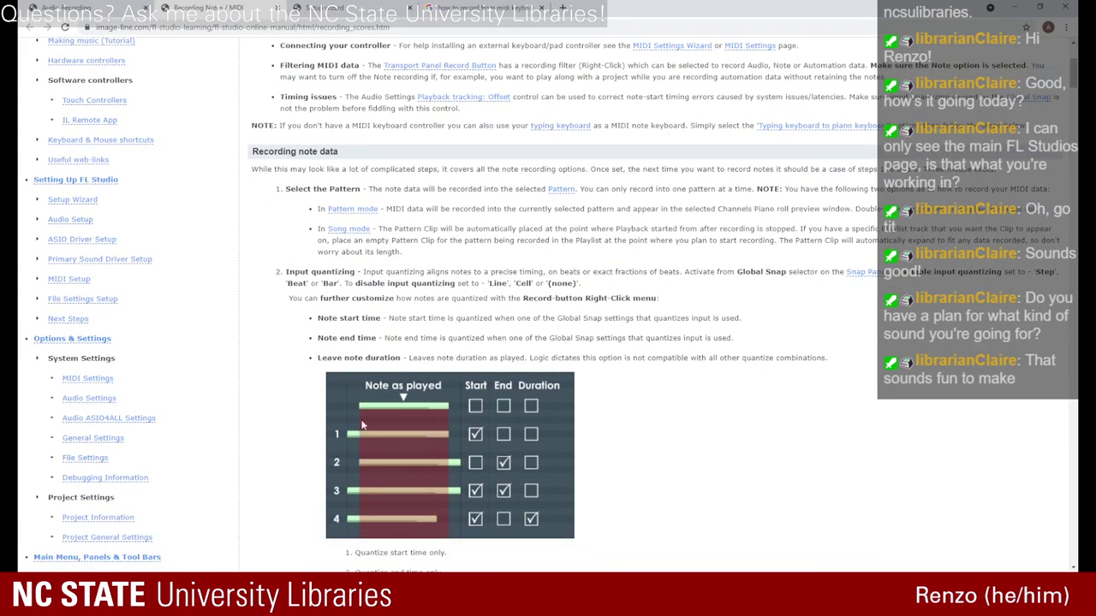
scroll(419, 463, "down", 1)
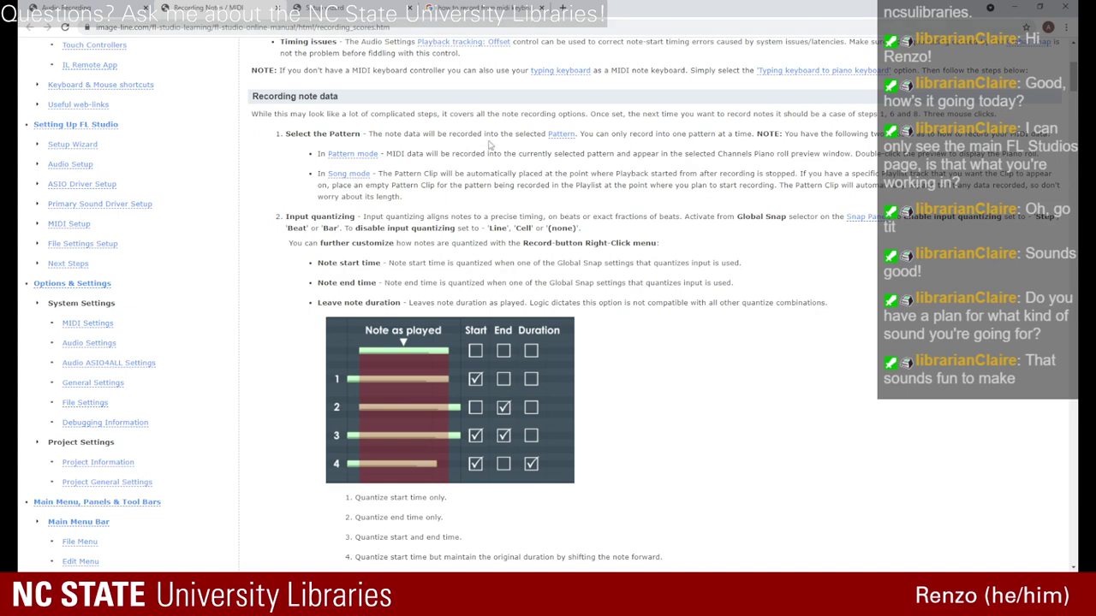
scroll(707, 348, "down", 2)
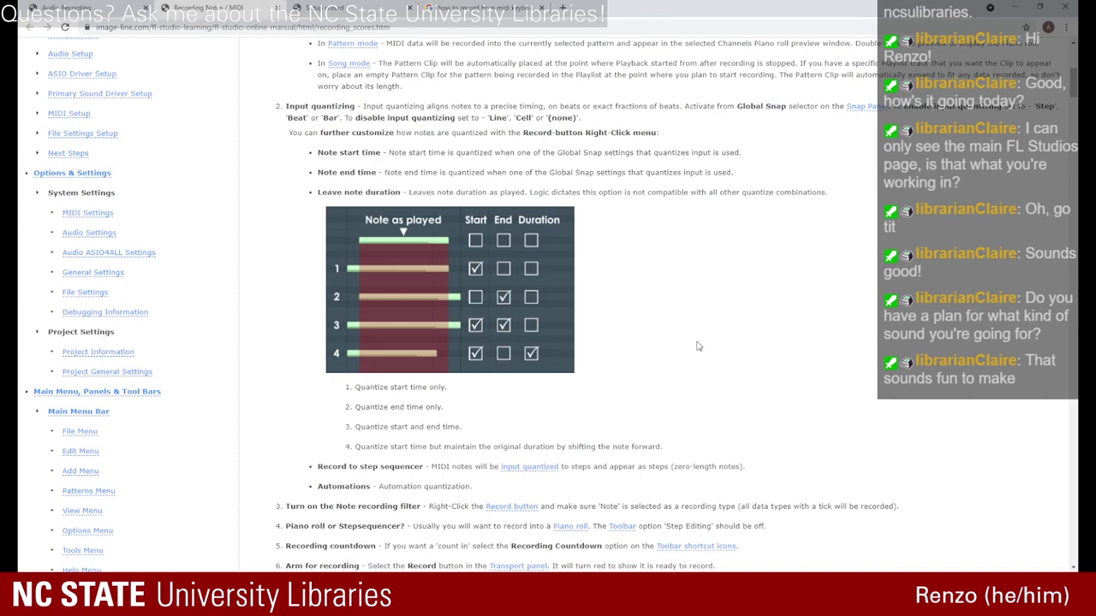
scroll(698, 348, "down", 3)
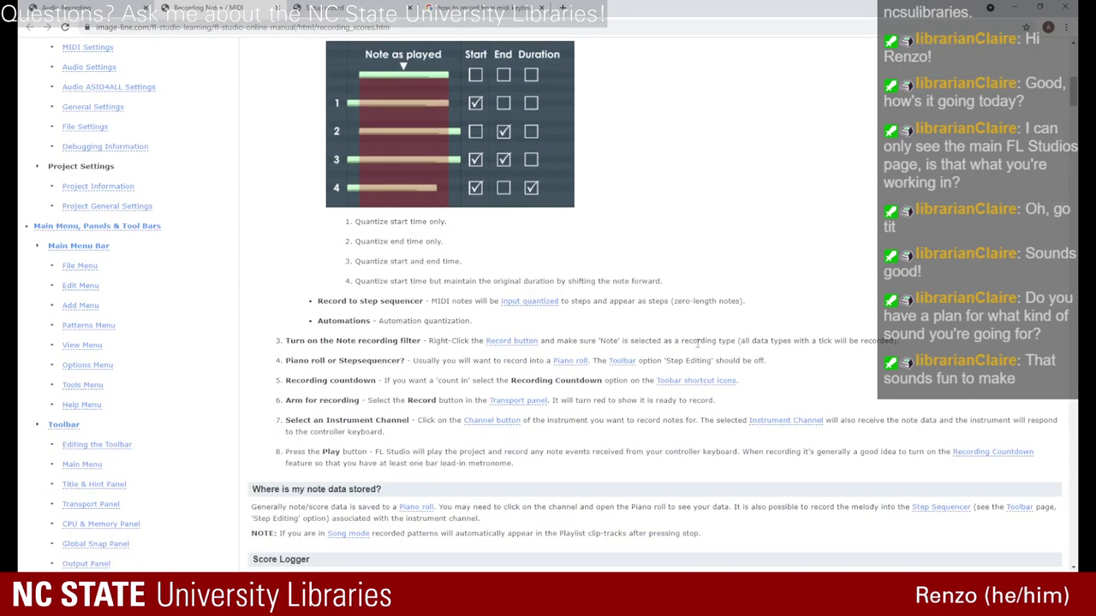
scroll(698, 342, "down", 4)
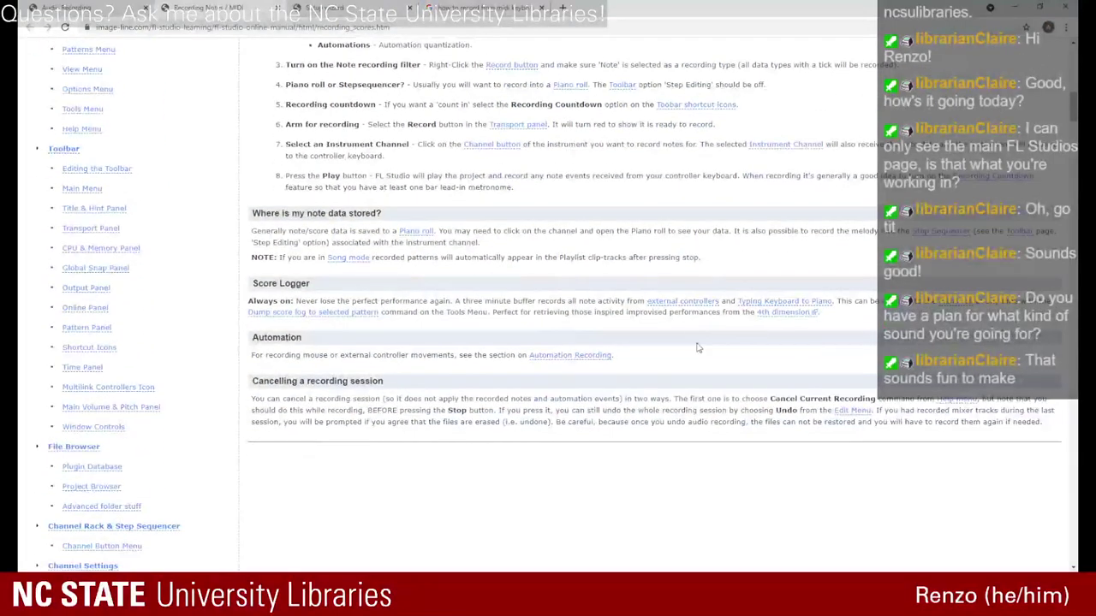
scroll(698, 347, "up", 6)
scroll(698, 348, "down", 1)
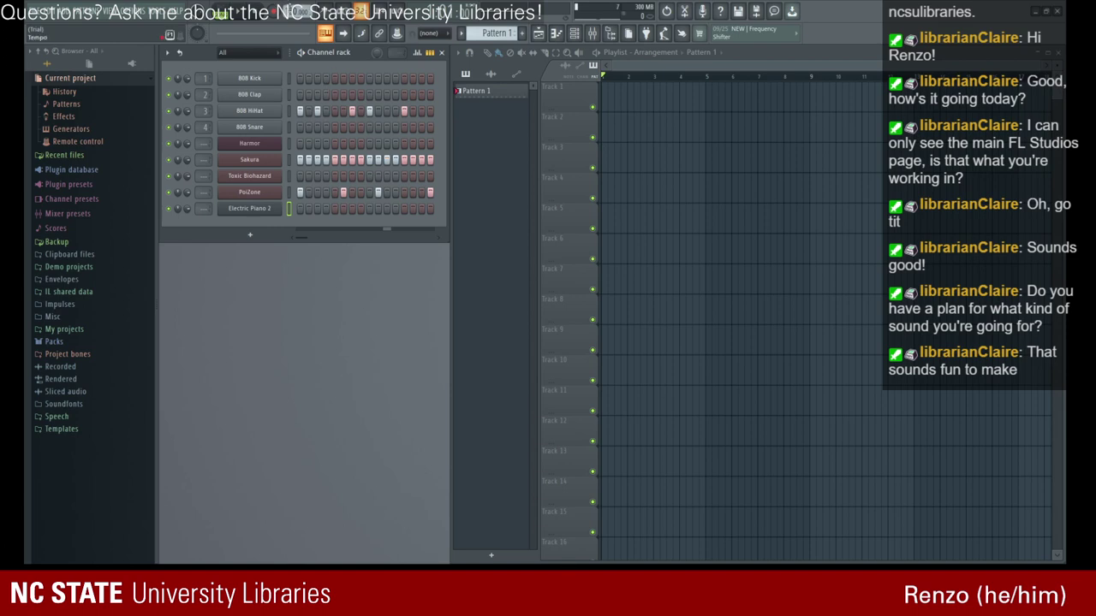
- Record an audio take into Edison on the mixer track and stop the recording
left_click(275, 11)
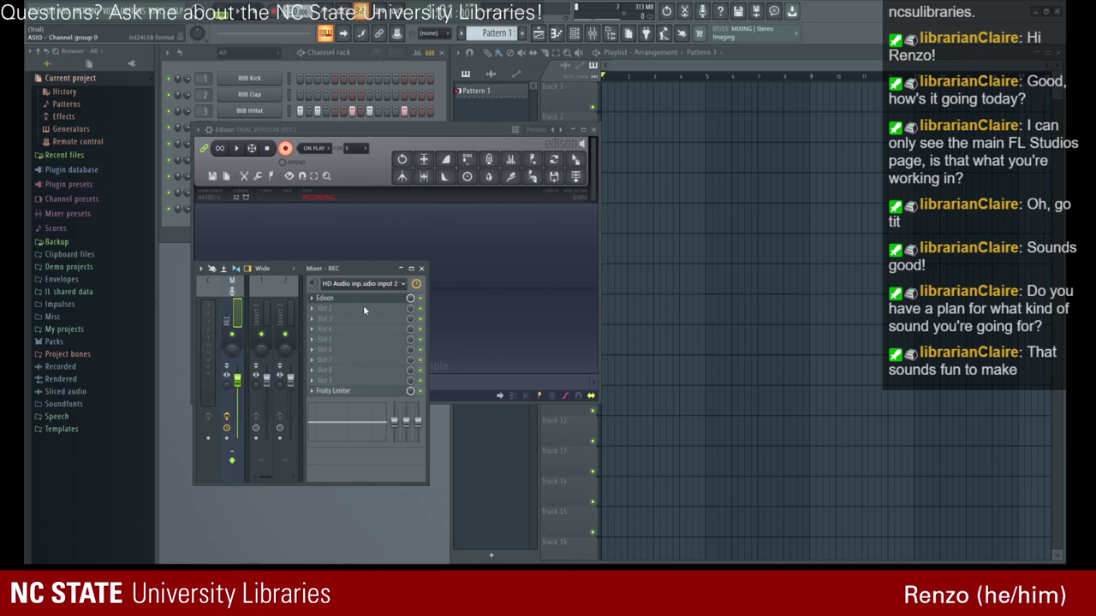
key("space")
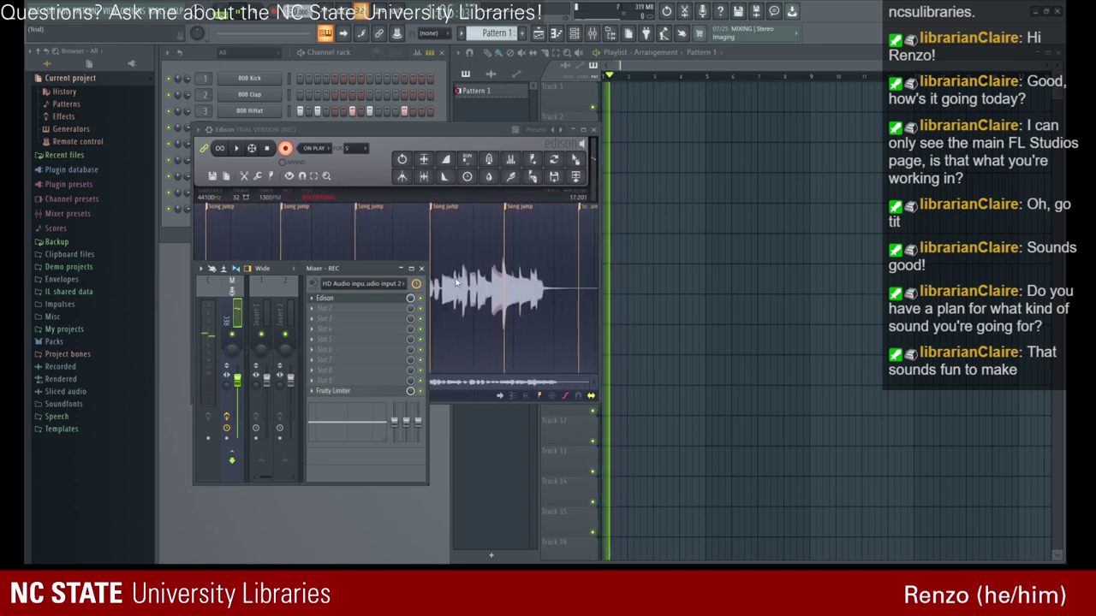
left_click(283, 152)
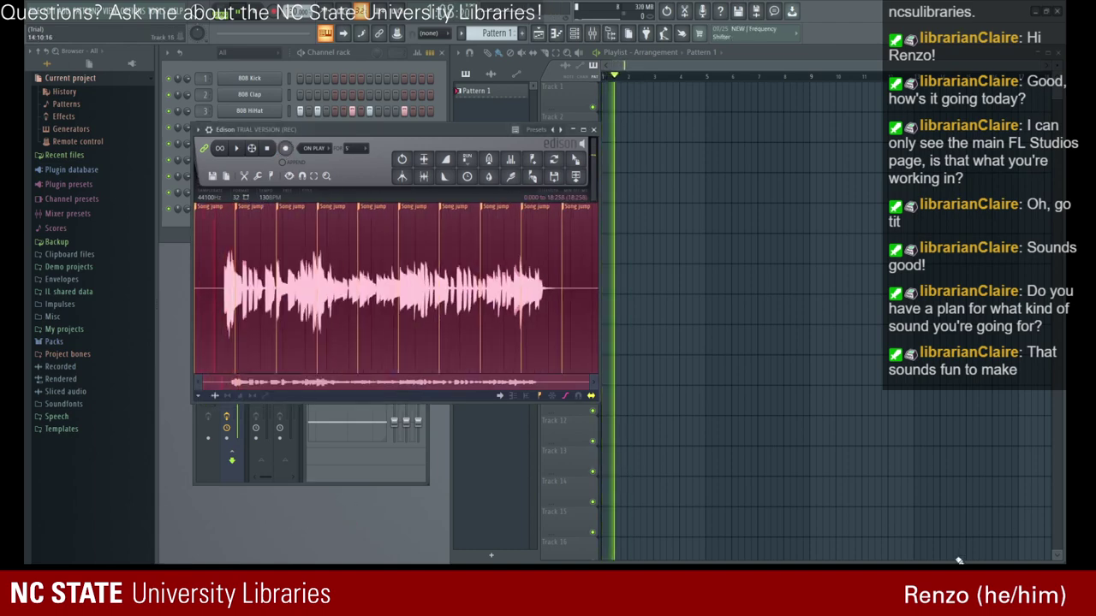
- Stop the take's playback, record over it in Edison and close the Edison window
key("F6")
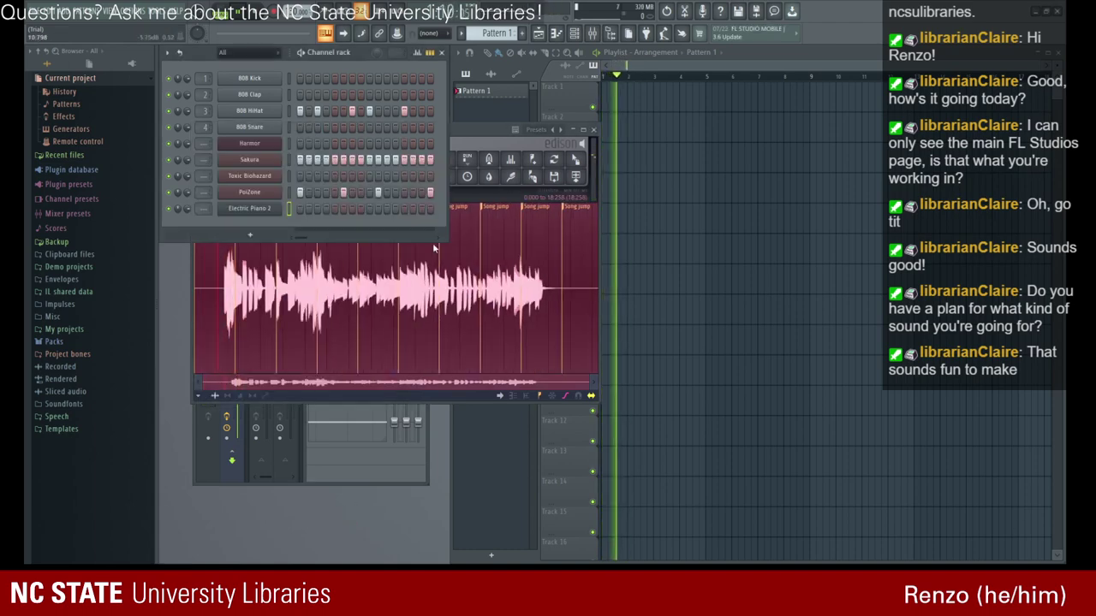
left_click(467, 132)
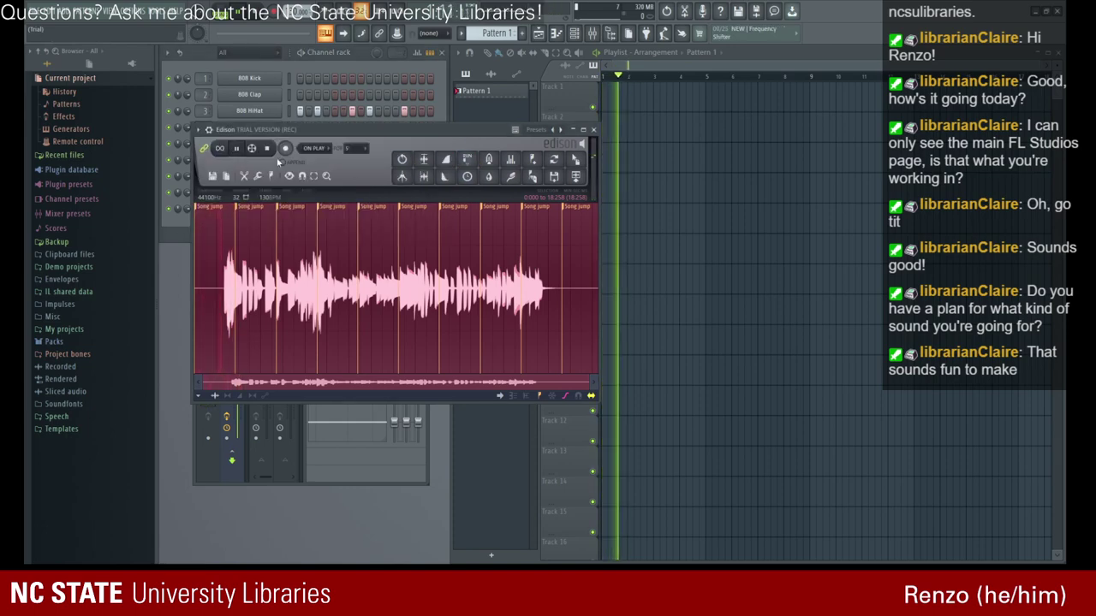
left_click(269, 149)
left_click(286, 149)
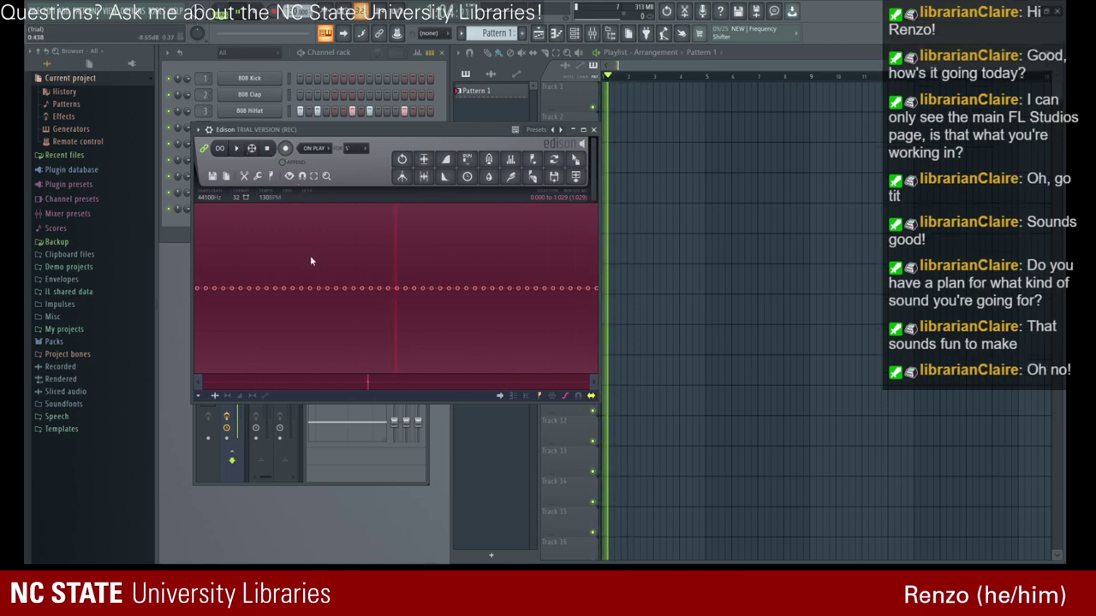
left_click(593, 130)
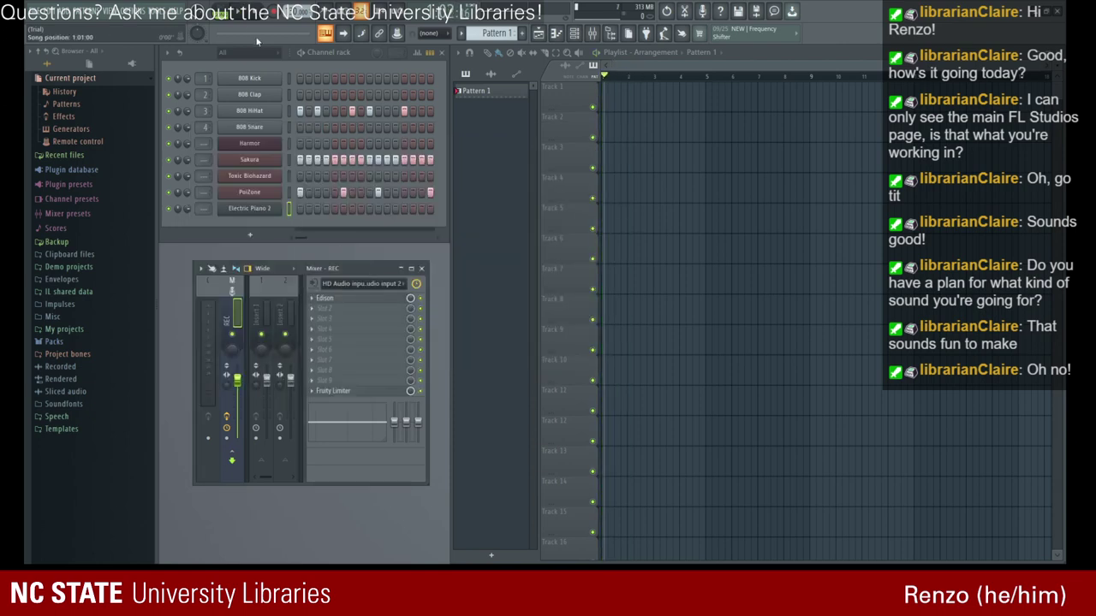
- Close the mixer, examine the recorded audio in Edison by selecting and zooming parts of the waveform, and close Edison
left_click(421, 268)
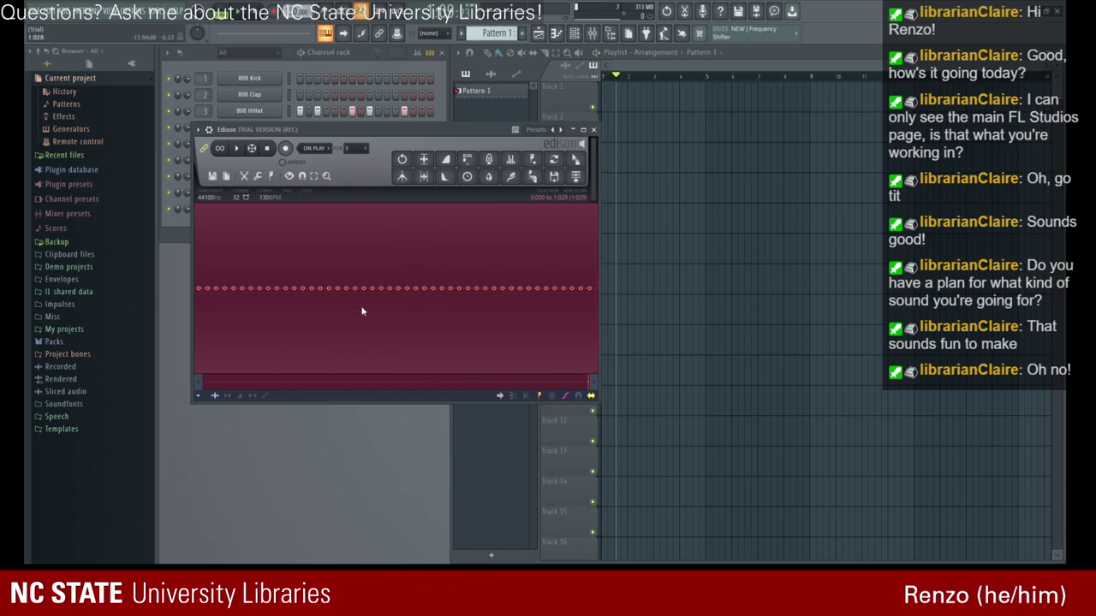
left_click(350, 290)
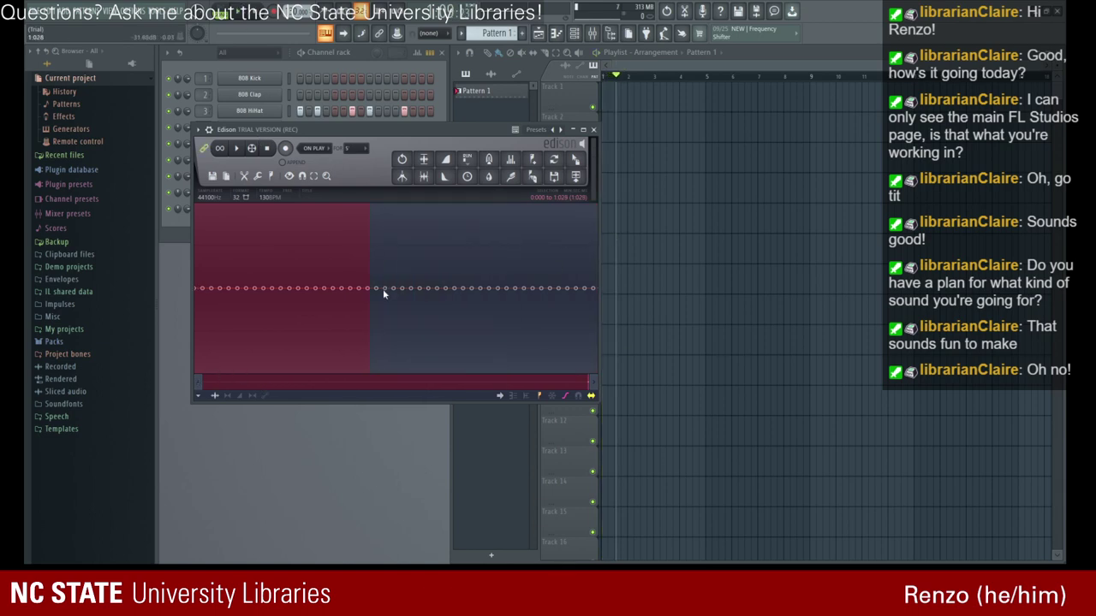
left_click(239, 260)
left_click(261, 291)
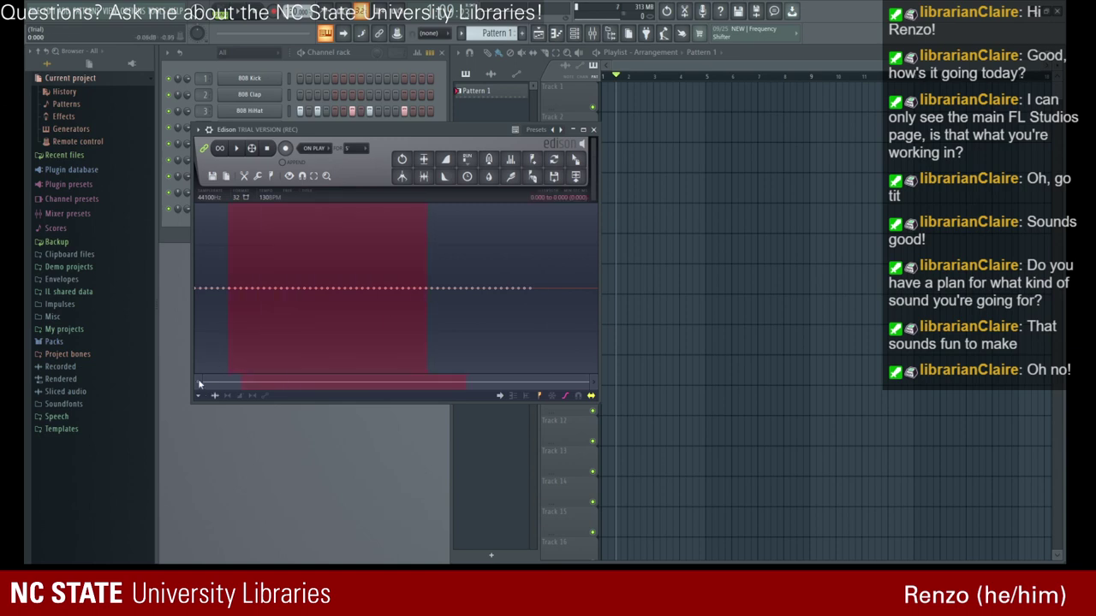
left_click_drag(204, 377, 565, 292)
scroll(553, 215, "up", 2)
scroll(431, 299, "down", 2)
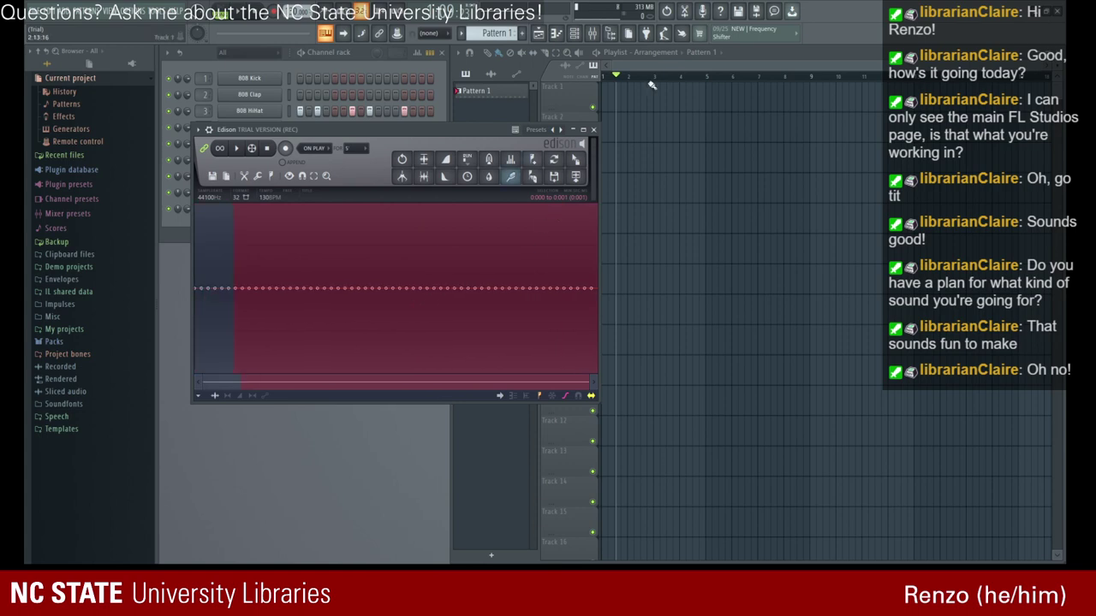
left_click(593, 129)
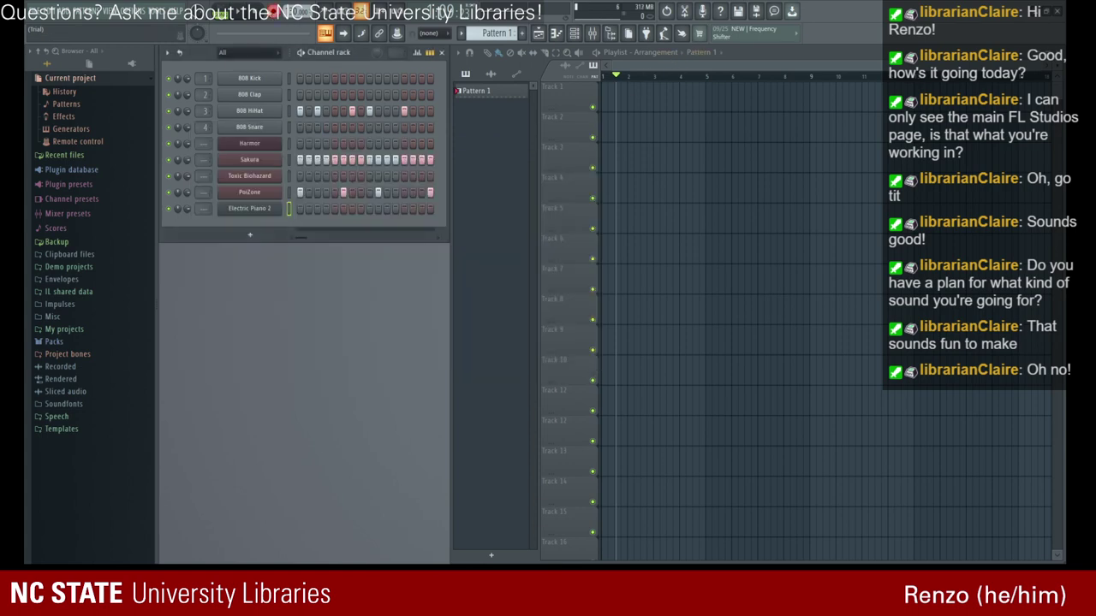
- Record a short audio take onto the first playlist track, play it back and delete its clip
key("space")
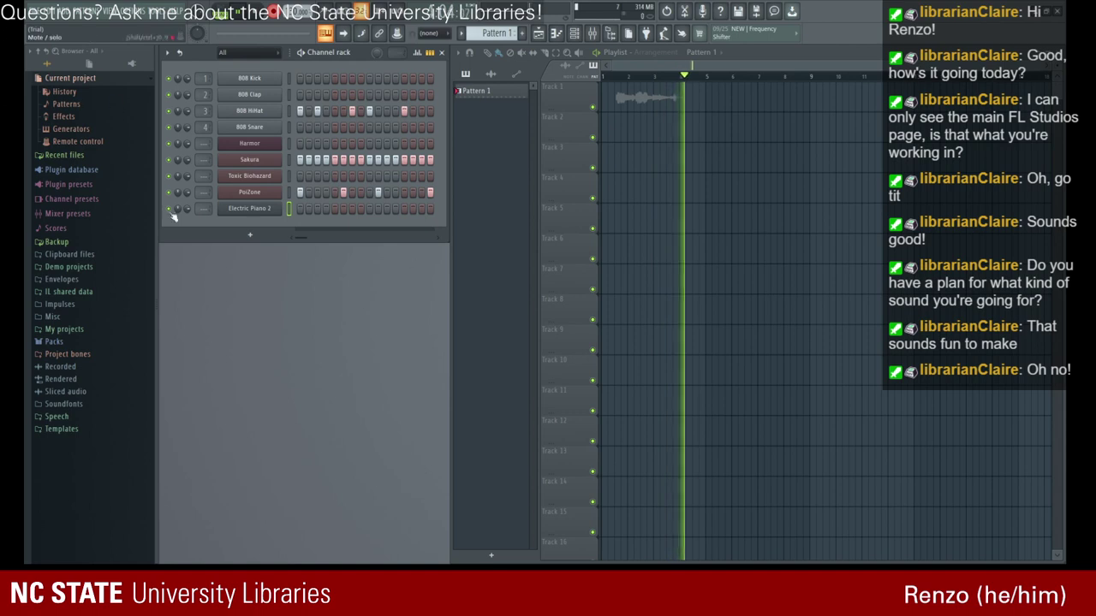
left_click(278, 16)
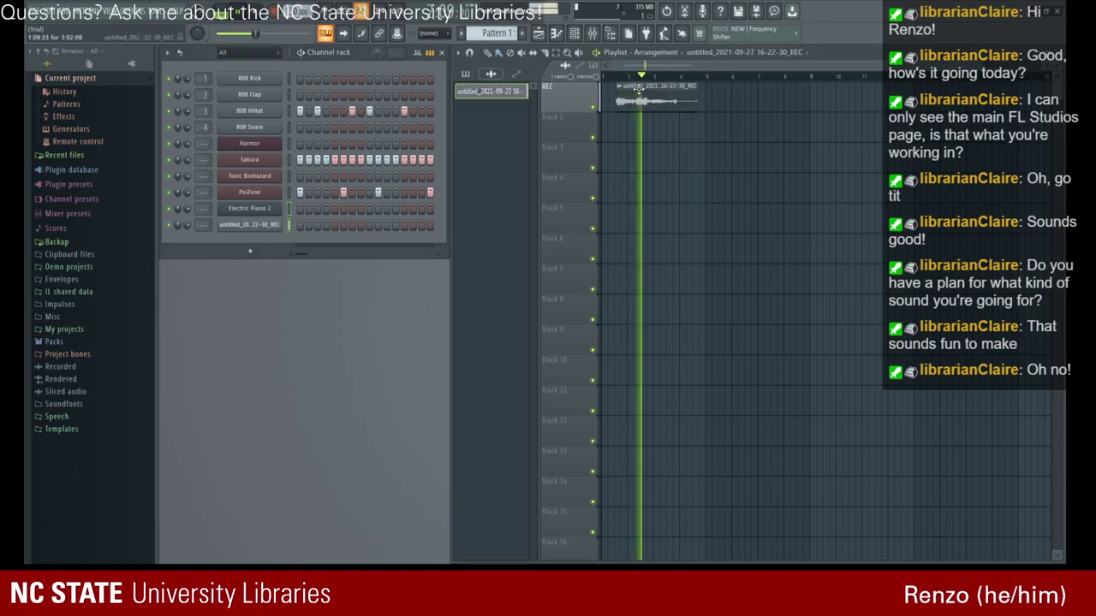
left_click(257, 15)
left_click_drag(613, 89, 598, 91)
right_click(620, 99)
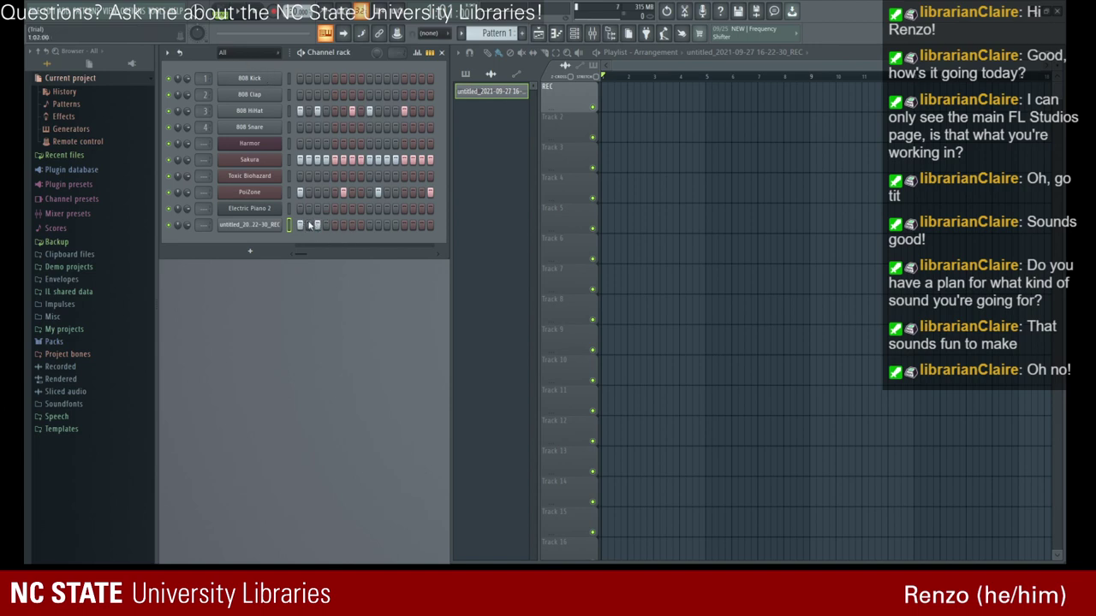
- Play Pattern 1 to try the recorded take on its channel rack steps, and undo adding the recording's channel
key("space")
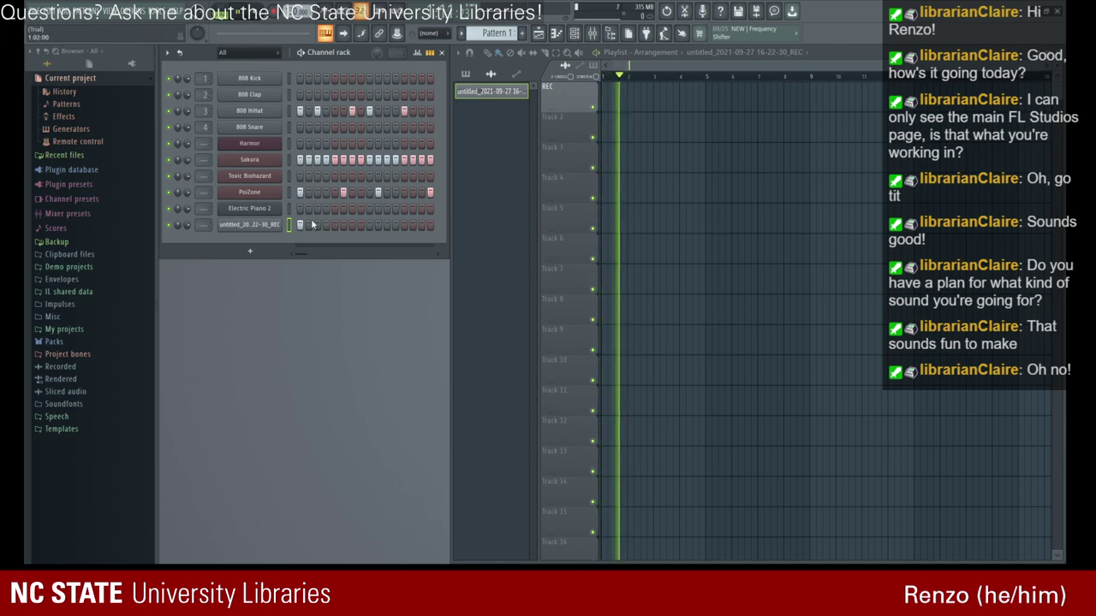
key("space")
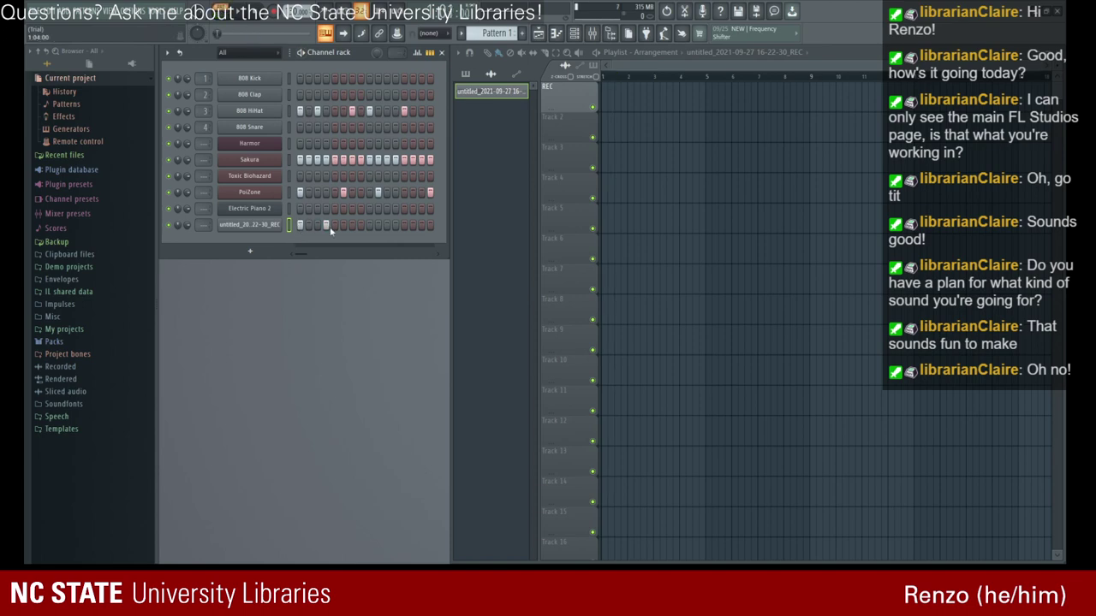
left_click(242, 12)
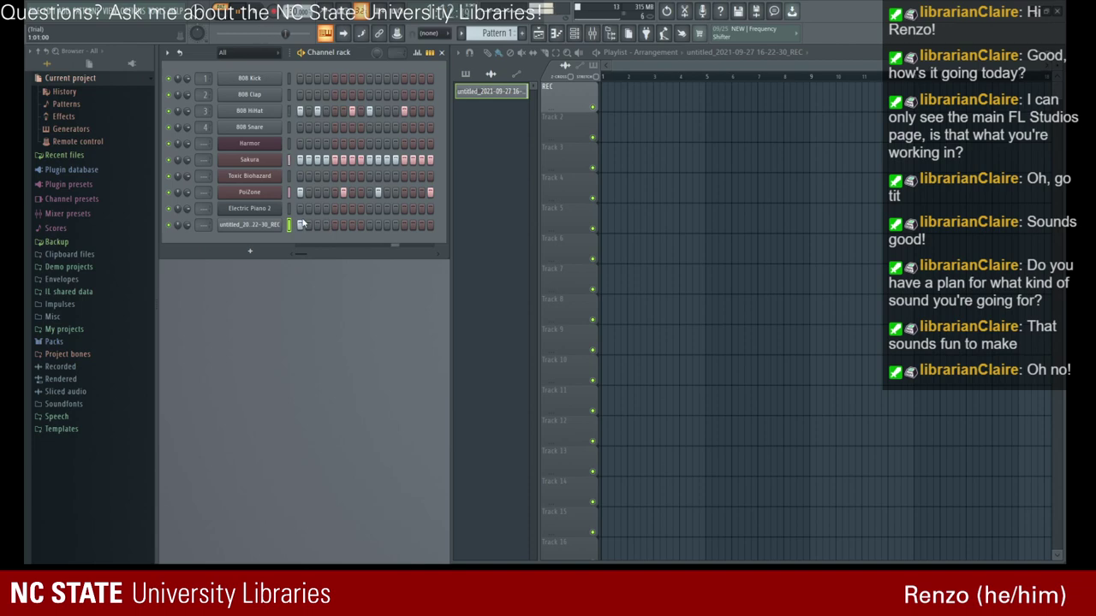
left_click(258, 9)
left_click(259, 10)
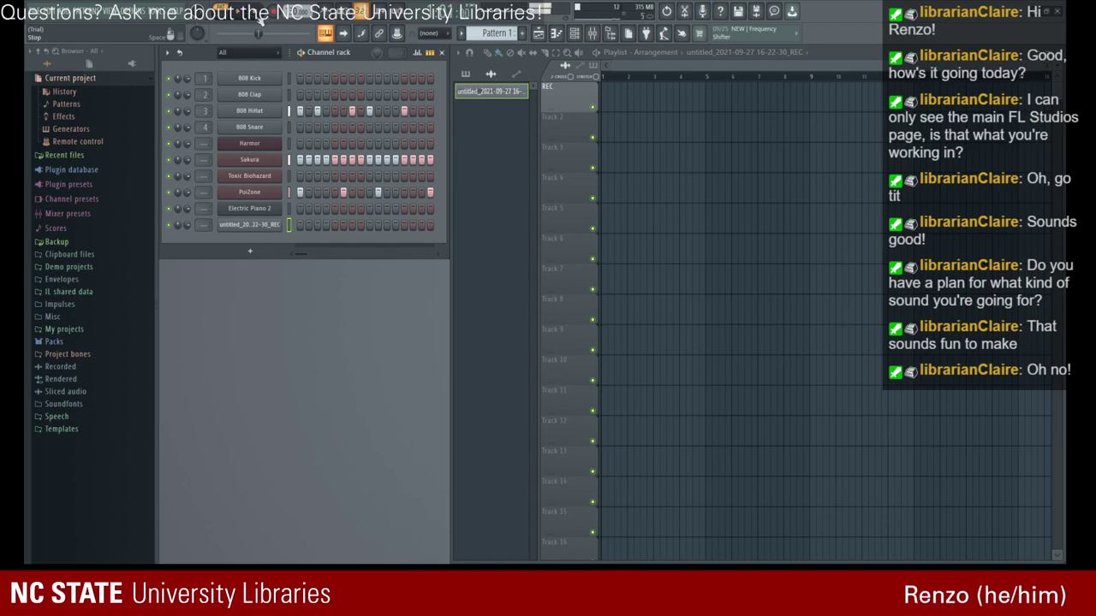
left_click(259, 18)
left_click(244, 11)
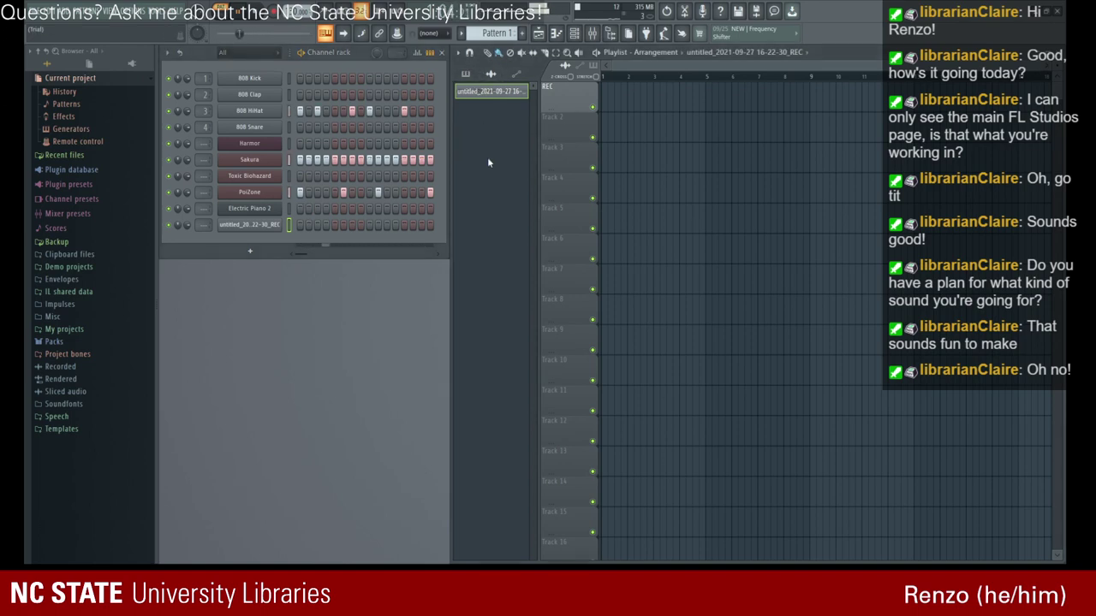
key("ctrl+z")
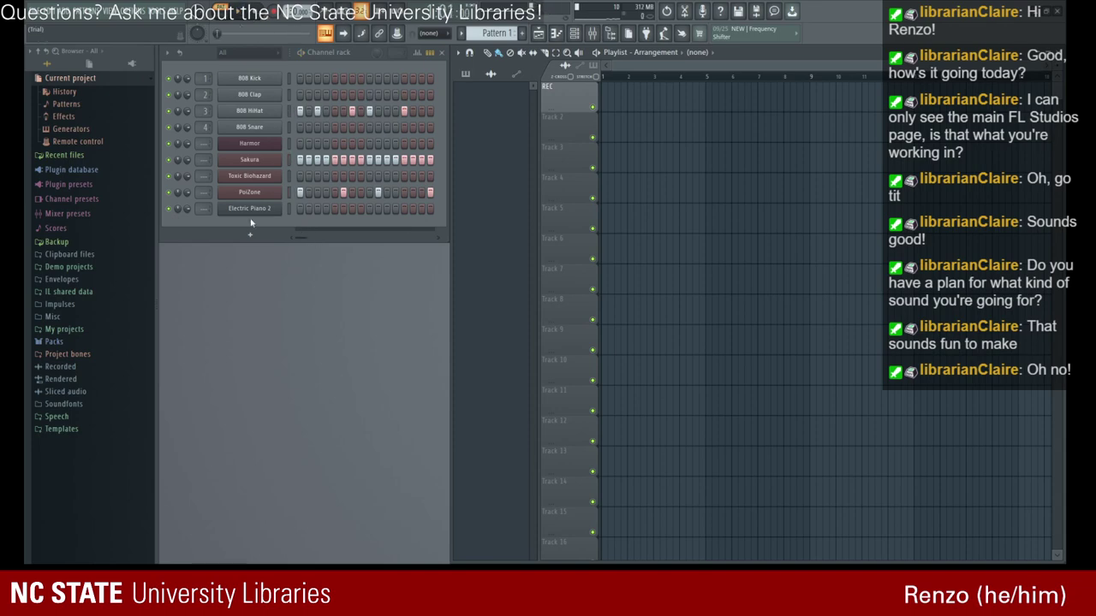
- Look at the Toxic Biohazard and Sakura instruments from the channel rack and close their windows
left_click(249, 176)
left_click(753, 200)
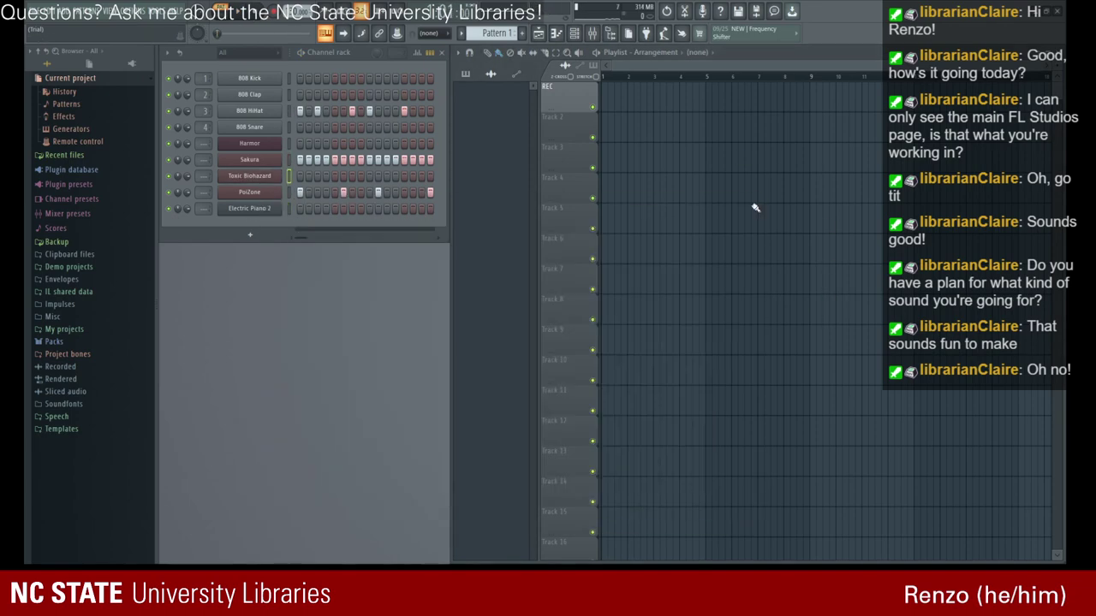
left_click(266, 160)
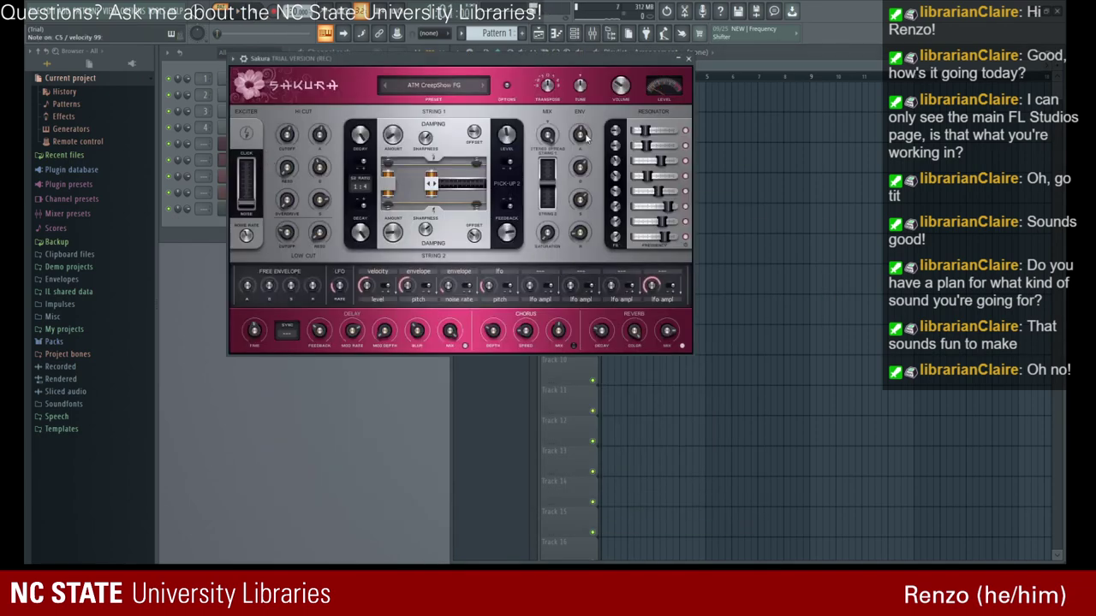
left_click(689, 60)
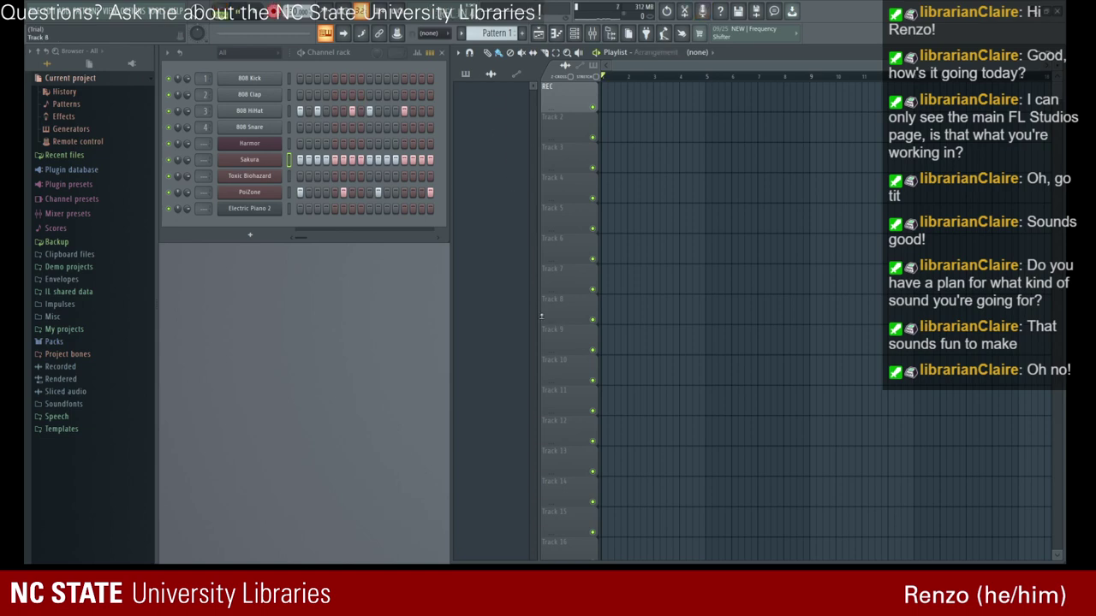
- Record an audio take about eight bars long onto the REC playlist track and start playing it back
key("space")
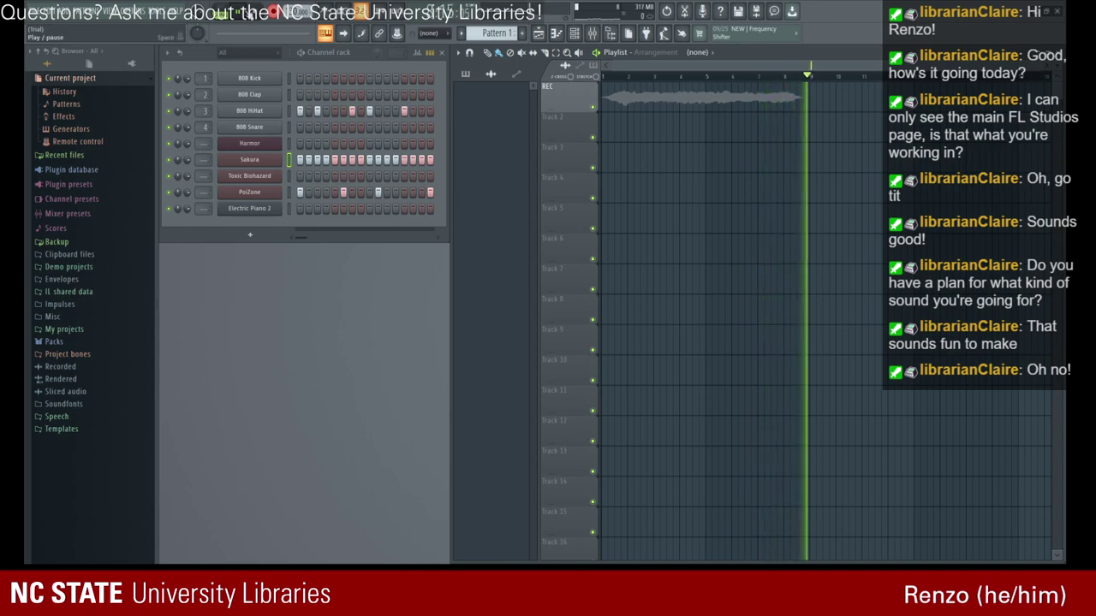
key("space")
key("space")
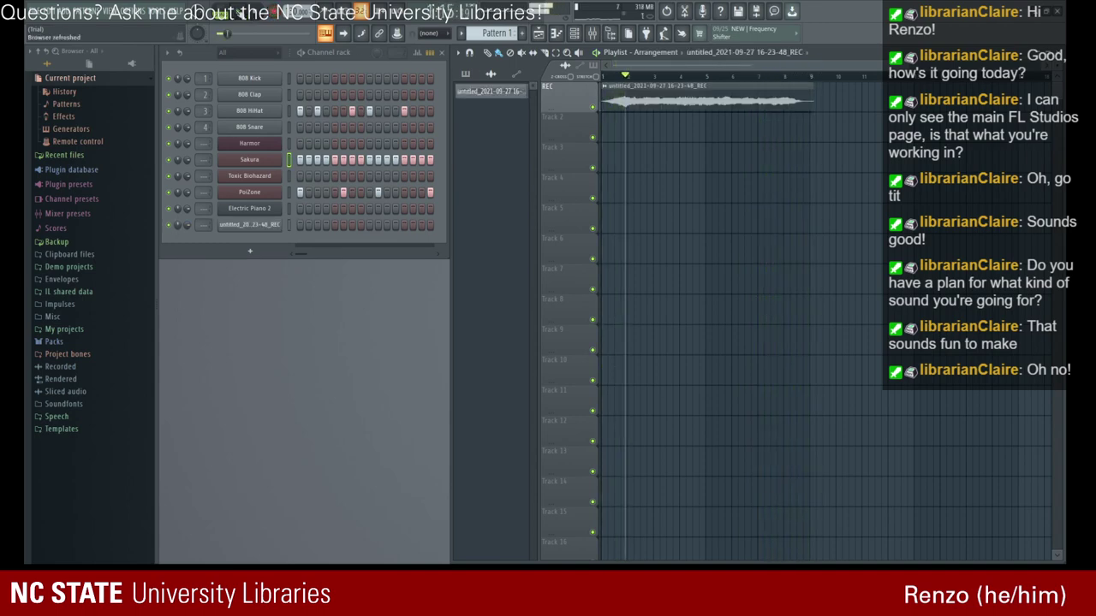
- Delete the recorded clip, undo the deletion and play the playlist briefly from the start
right_click(614, 86)
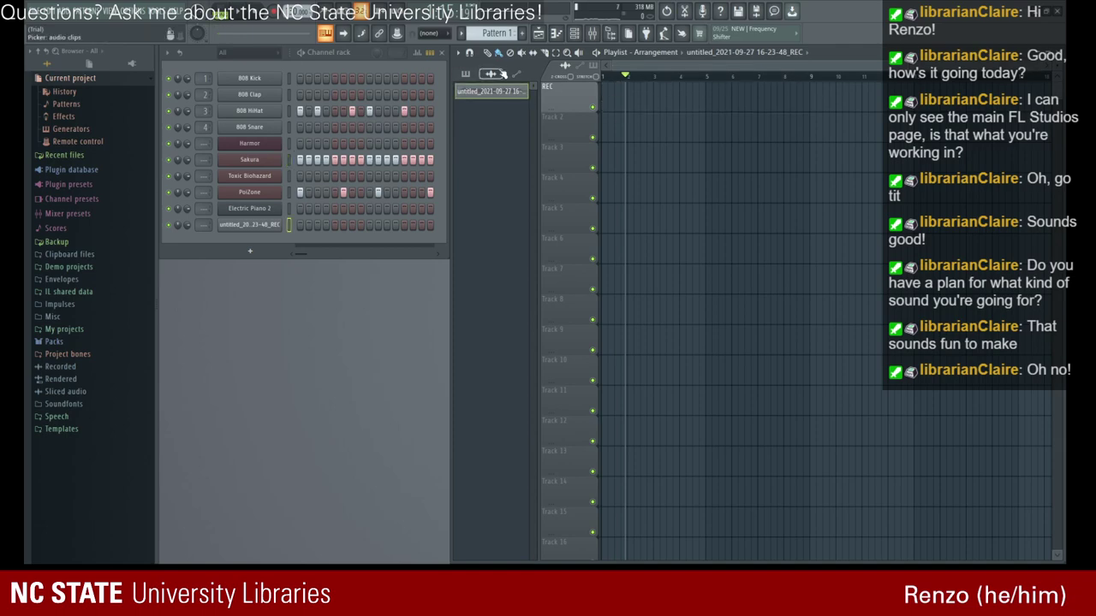
key("ctrl+z")
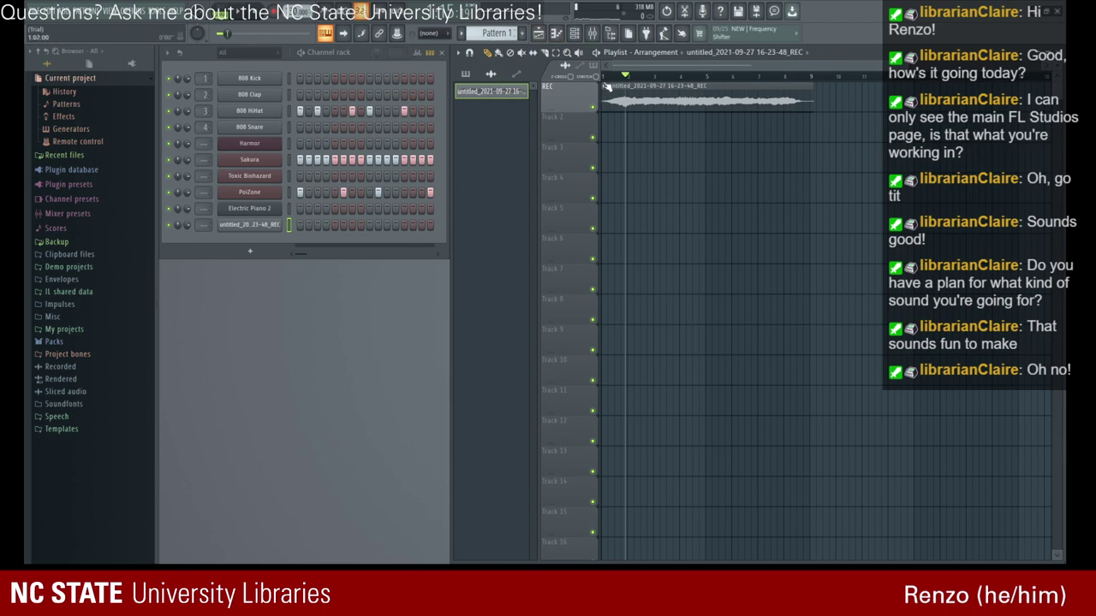
left_click_drag(625, 79, 602, 75)
left_click(240, 13)
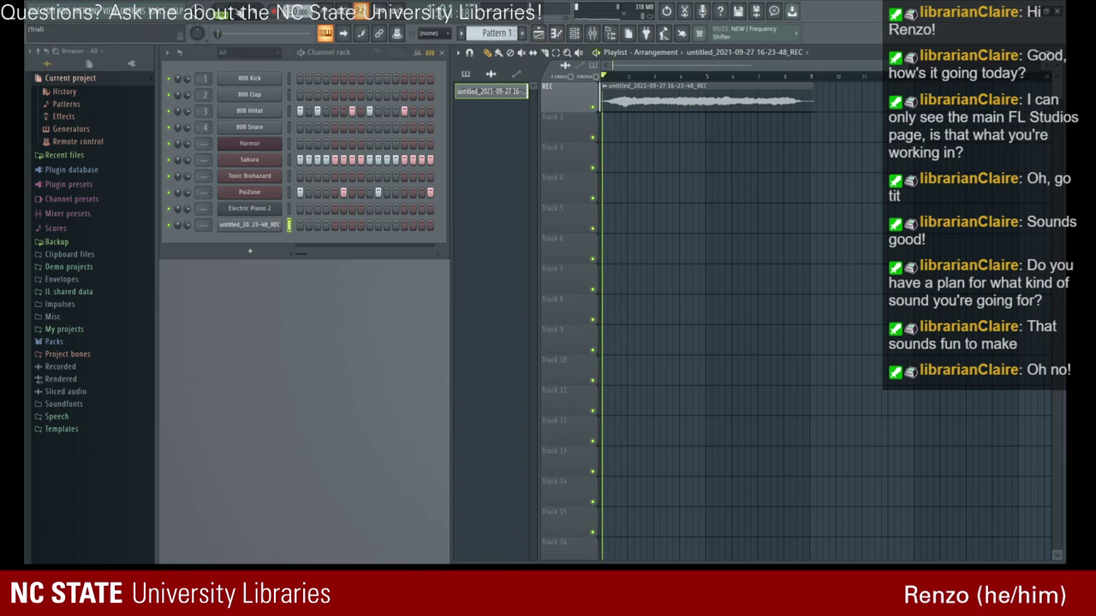
left_click(258, 15)
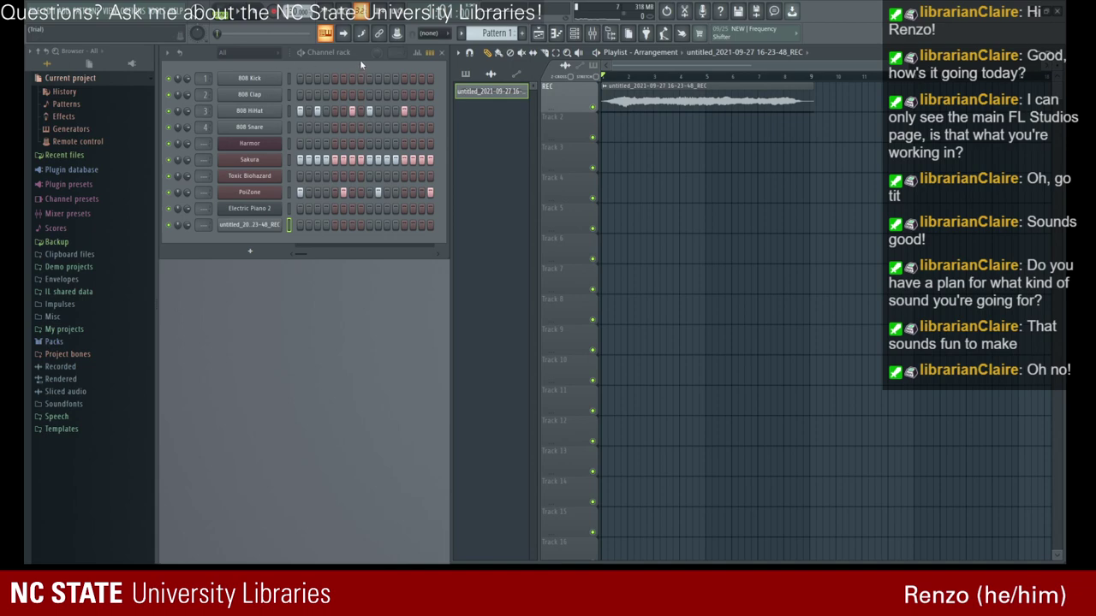
- Toggle the typing keyboard piano mode and its neighbouring options, and hide and reshow the playlist
left_click(327, 36)
left_click(344, 38)
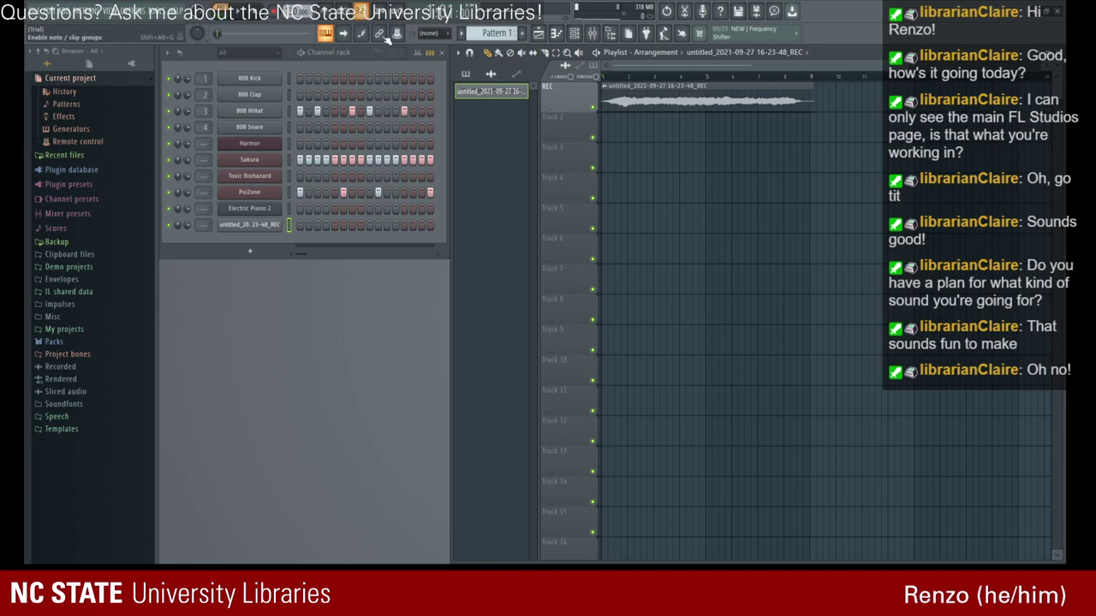
left_click(396, 35)
left_click(392, 33)
key("z")
left_click(538, 35)
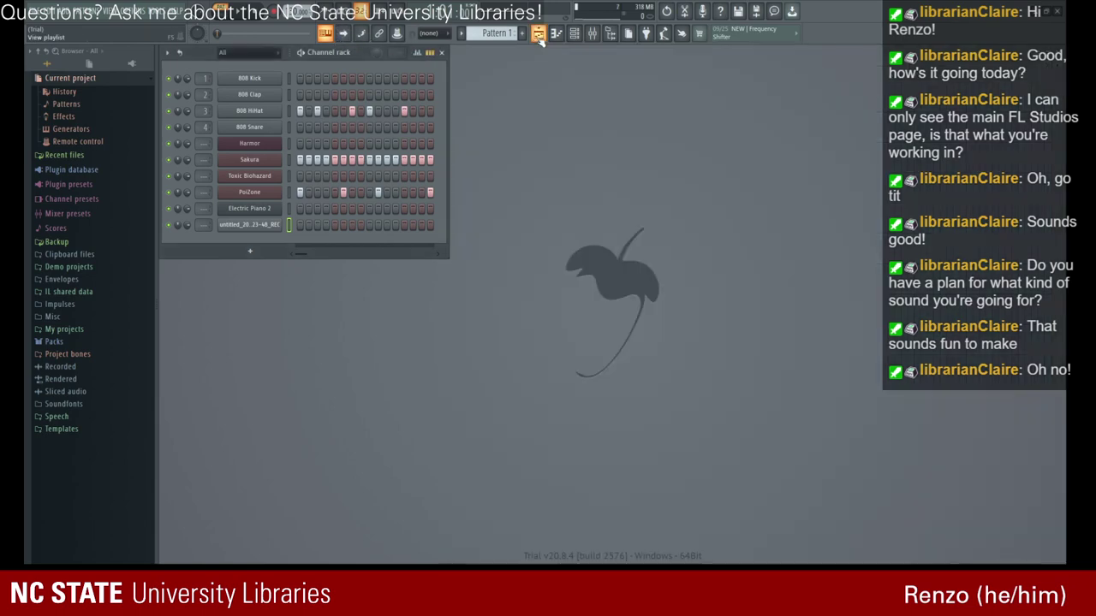
left_click(538, 35)
- Paint two short adjoining notes above C6 in the recorded channel's piano roll and delete them again
left_click(556, 36)
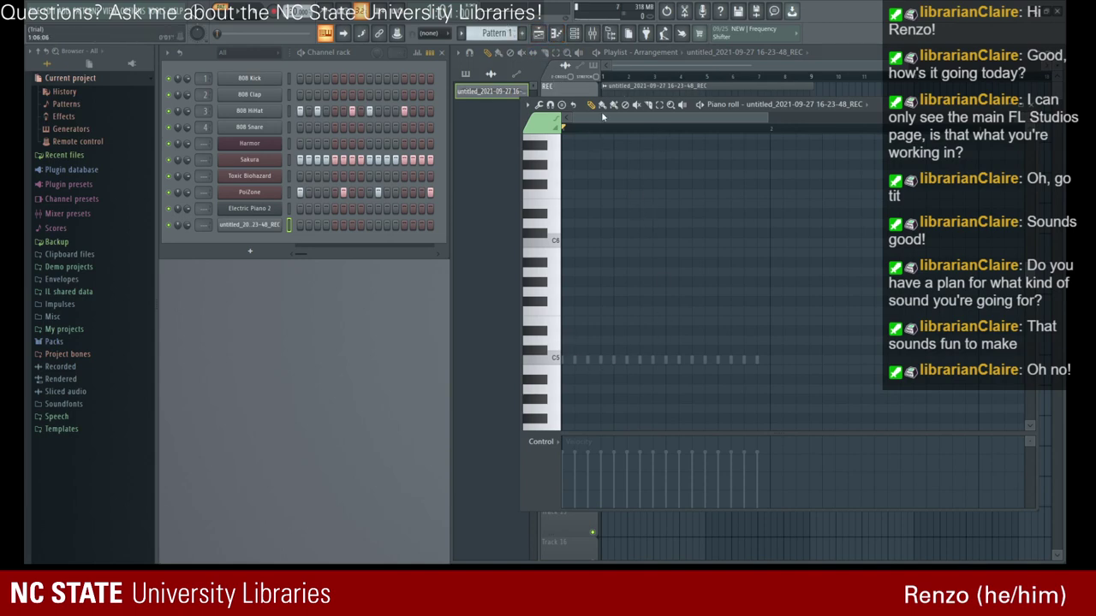
left_click(602, 105)
left_click_drag(611, 194, 637, 194)
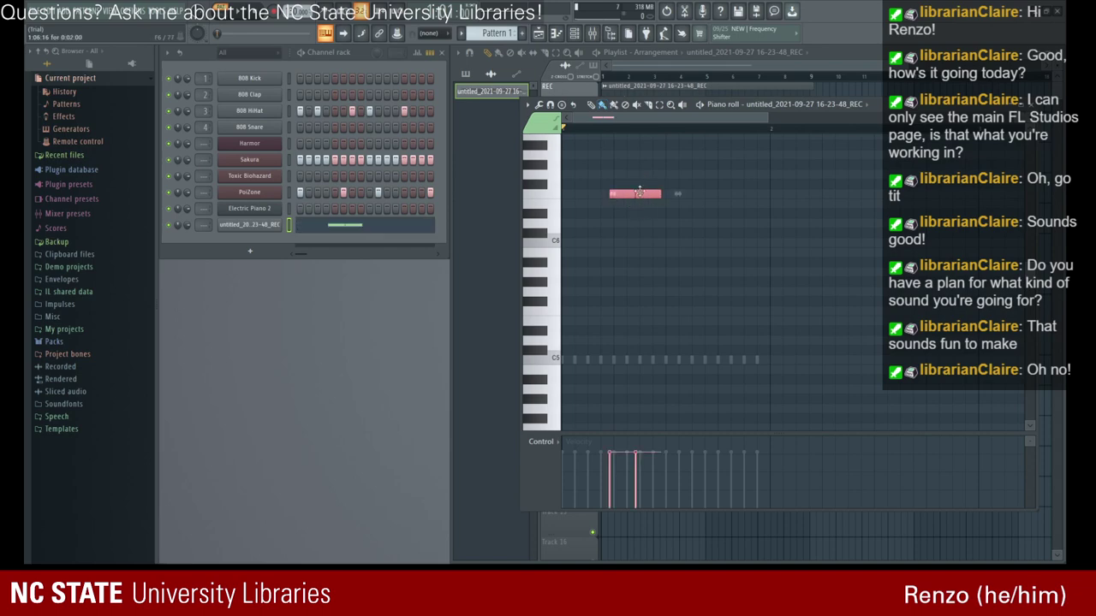
right_click(640, 193)
right_click(615, 194)
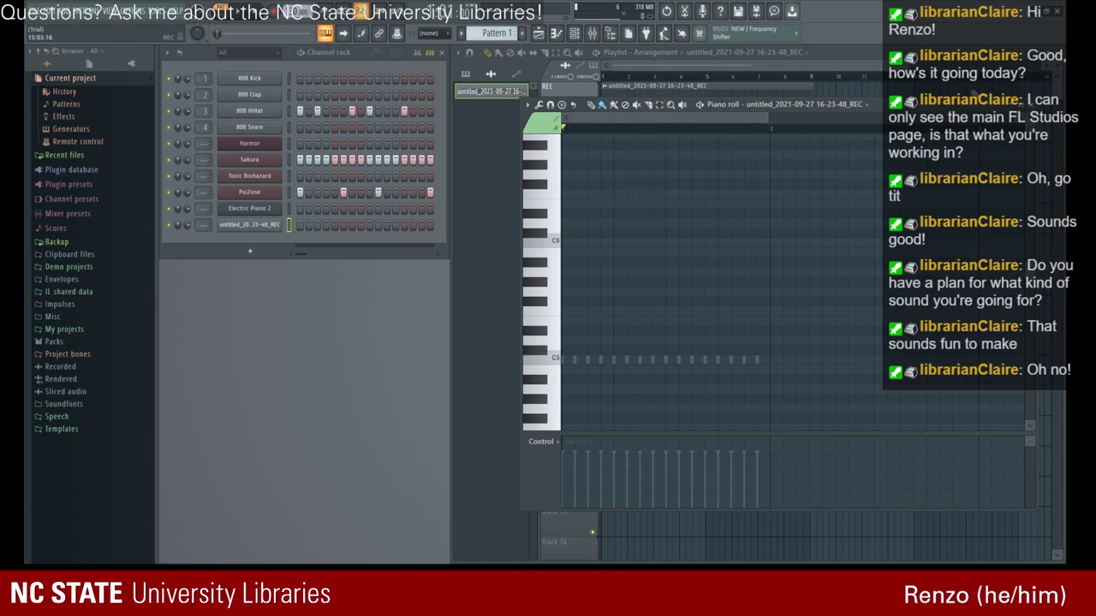
- Try the Slice and Playback tools in the piano roll and close it
left_click(648, 107)
left_click_drag(602, 358, 741, 221)
left_click(682, 105)
left_click(1036, 105)
- Look through the piano roll, channel rack and mixer by showing and hiding each, and close the Edison window
left_click(562, 37)
left_click(564, 38)
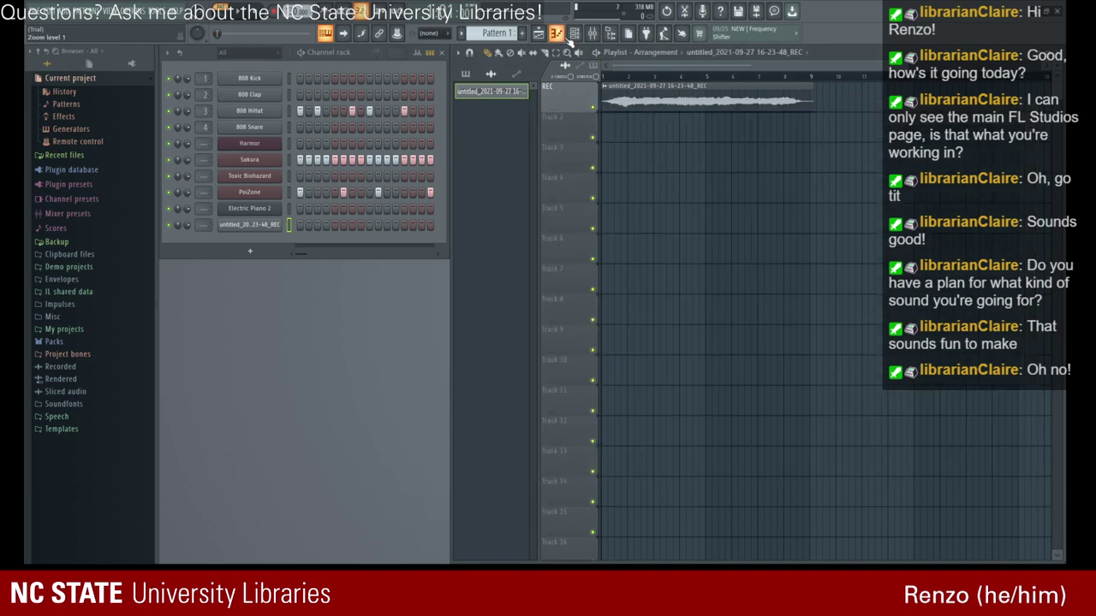
left_click(573, 32)
left_click(573, 33)
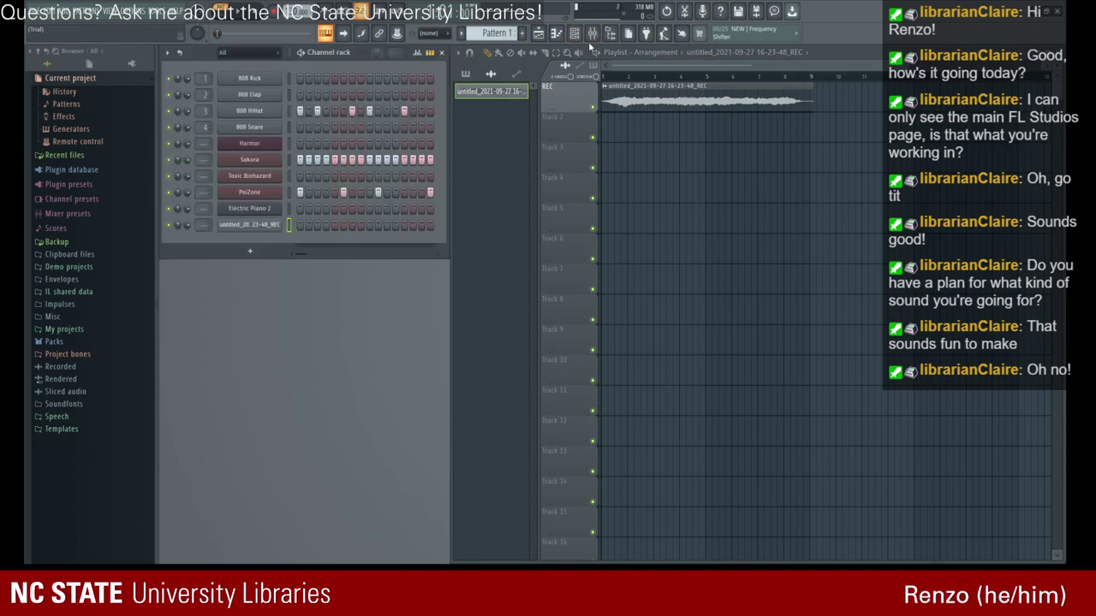
left_click(592, 34)
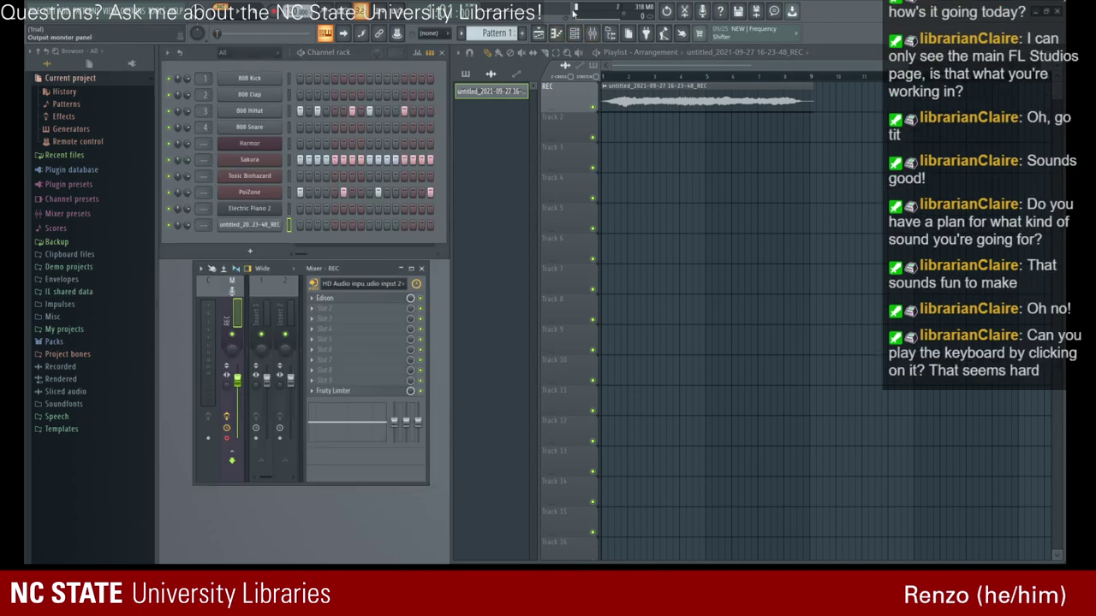
left_click(592, 32)
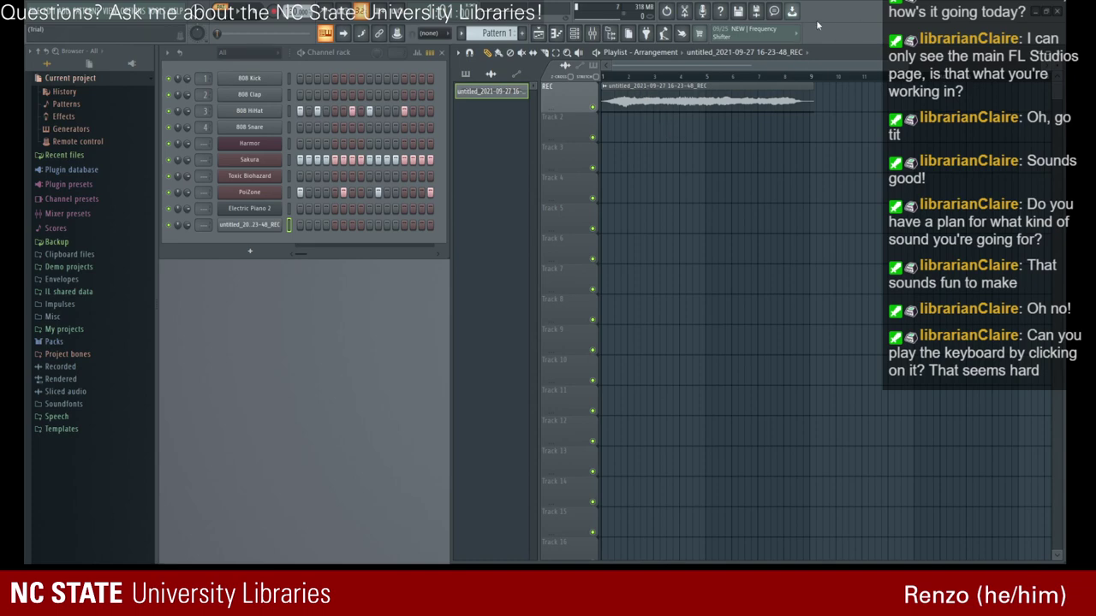
left_click(683, 32)
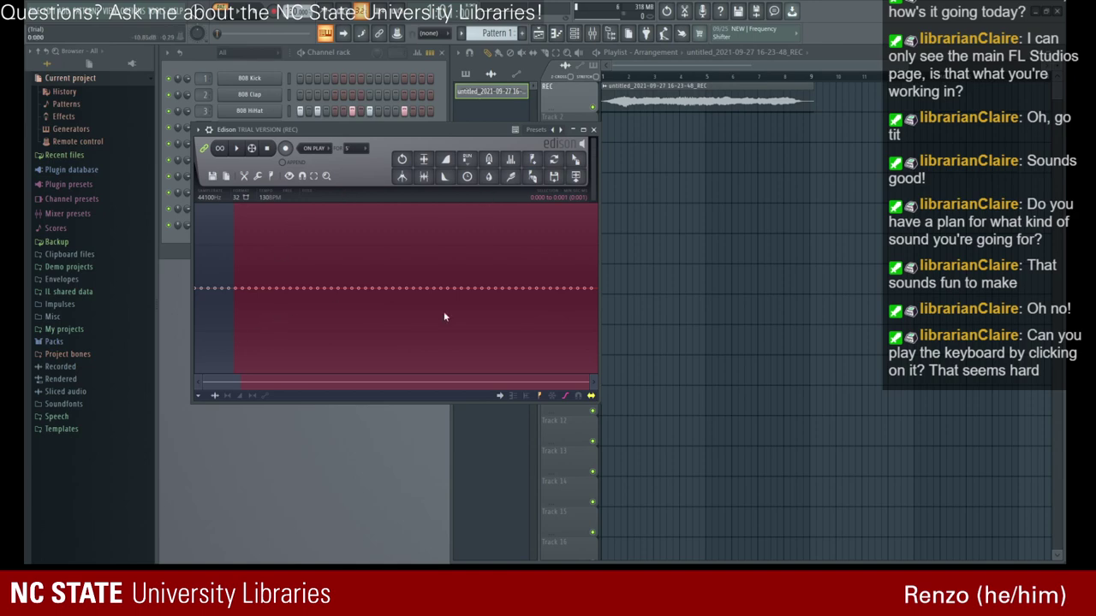
left_click(593, 130)
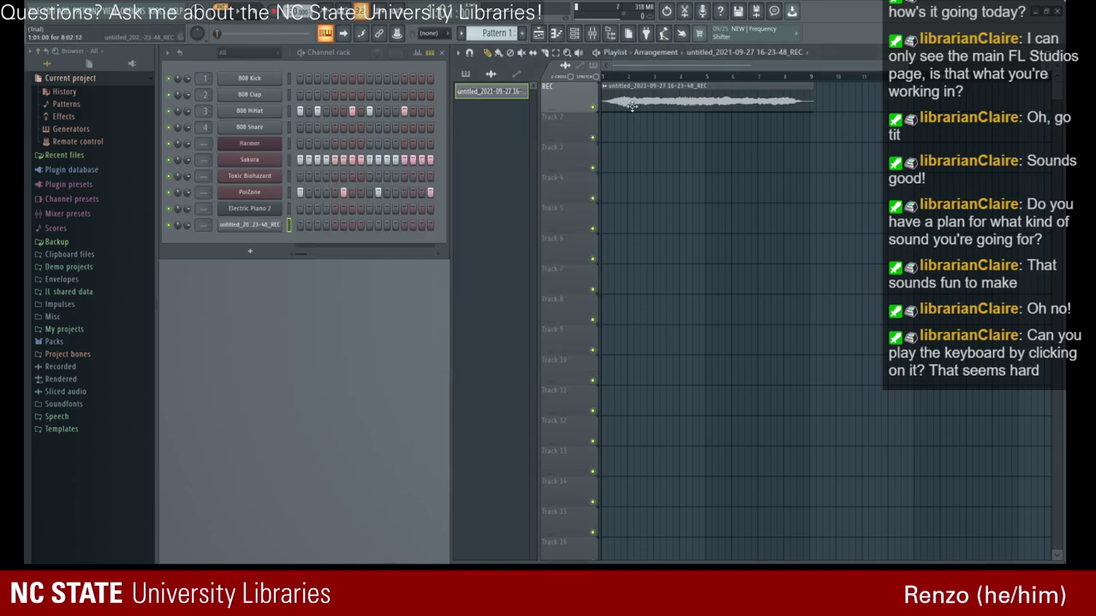
- Place a second copy of the recorded clip directly after the first one on the REC playlist track
left_click(815, 107)
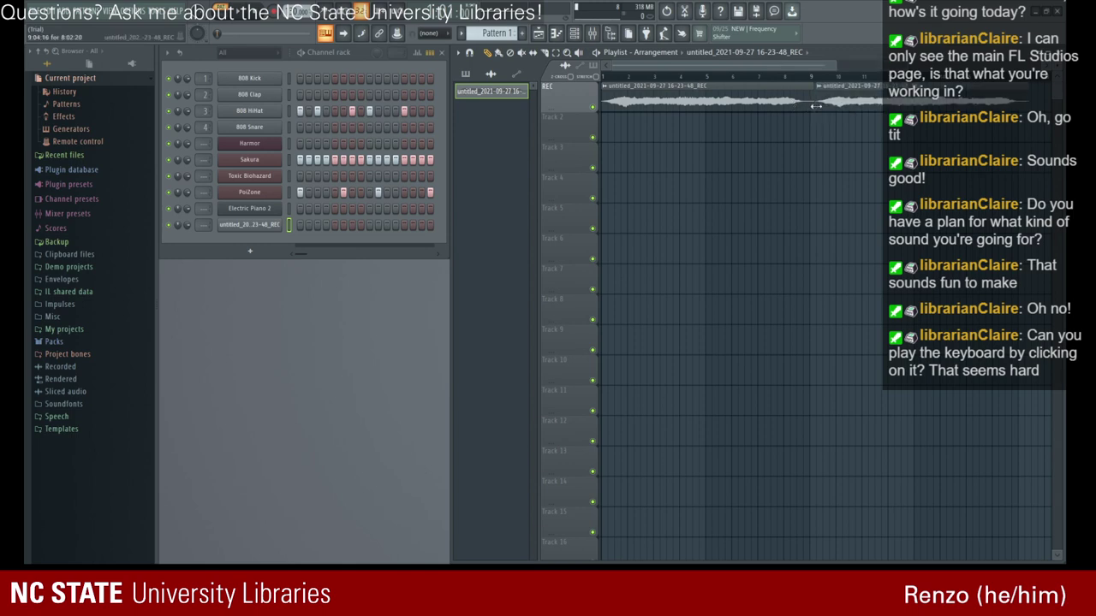
- Move the second recorded clip to about bar 5, overlapping the first, and delete it from the REC playlist track
left_click_drag(826, 104, 714, 102)
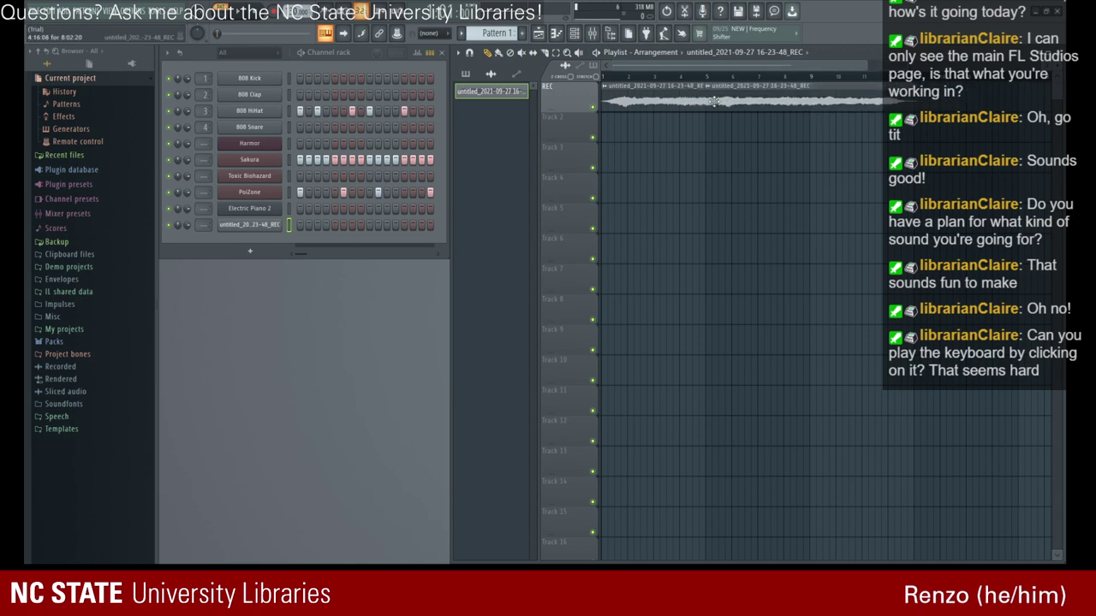
right_click(761, 94)
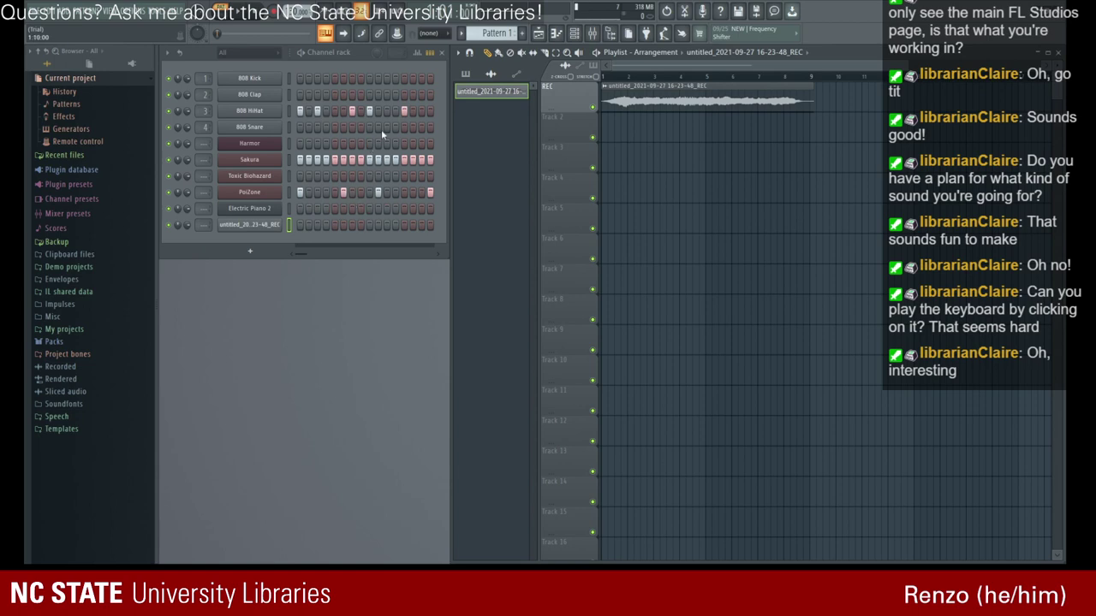
- Audition the Electric Piano 2 channel by playing a single note a few times
mouse_move(643, 103)
left_mouse_down()
mouse_move(738, 100)
mouse_move(643, 101)
left_mouse_up()
left_click(239, 210)
left_click(728, 115)
key("b")
key("b")
key("b")
- Audition the PoiZone synth with a run of notes, close it, and take a brief look at the Sakura plugin
left_click(249, 193)
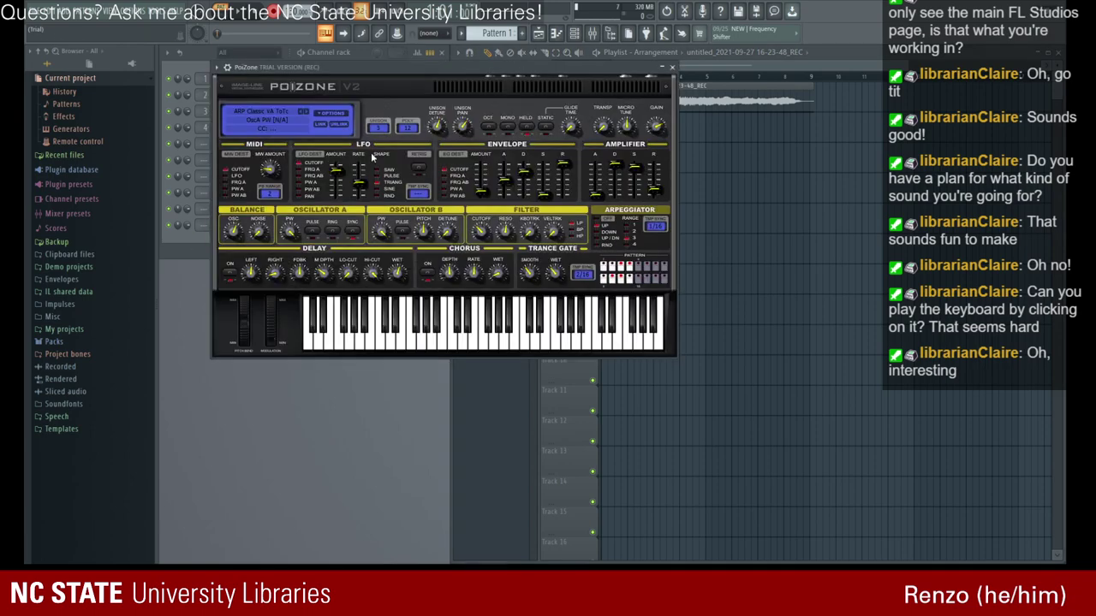
key("z")
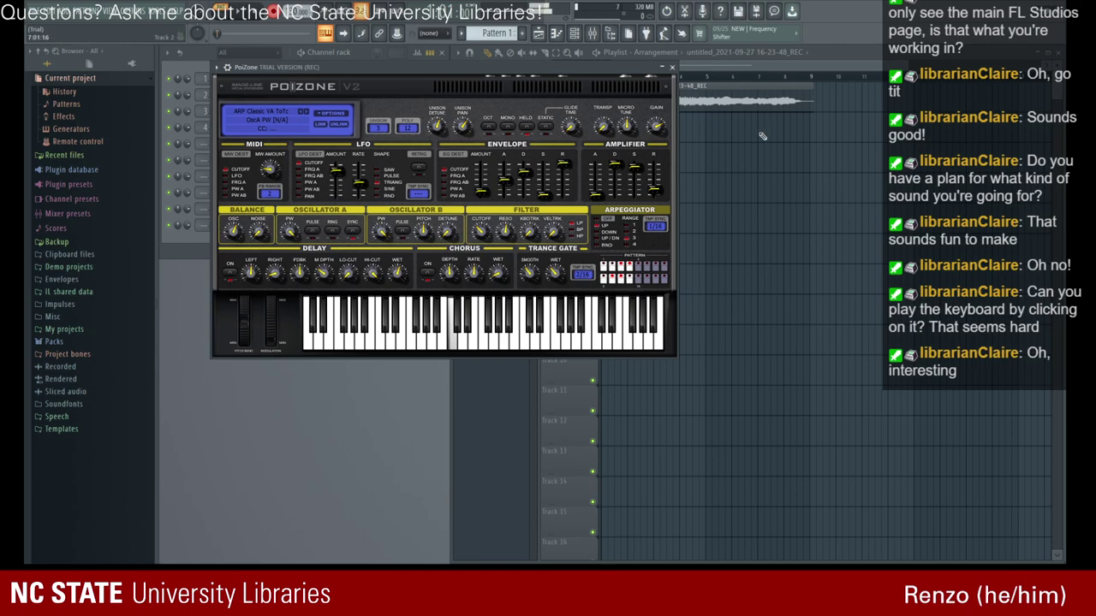
key("z")
key("x")
key("c")
key("z")
key("c")
key("m")
key("c")
key("m")
key("z")
key("c")
key("z")
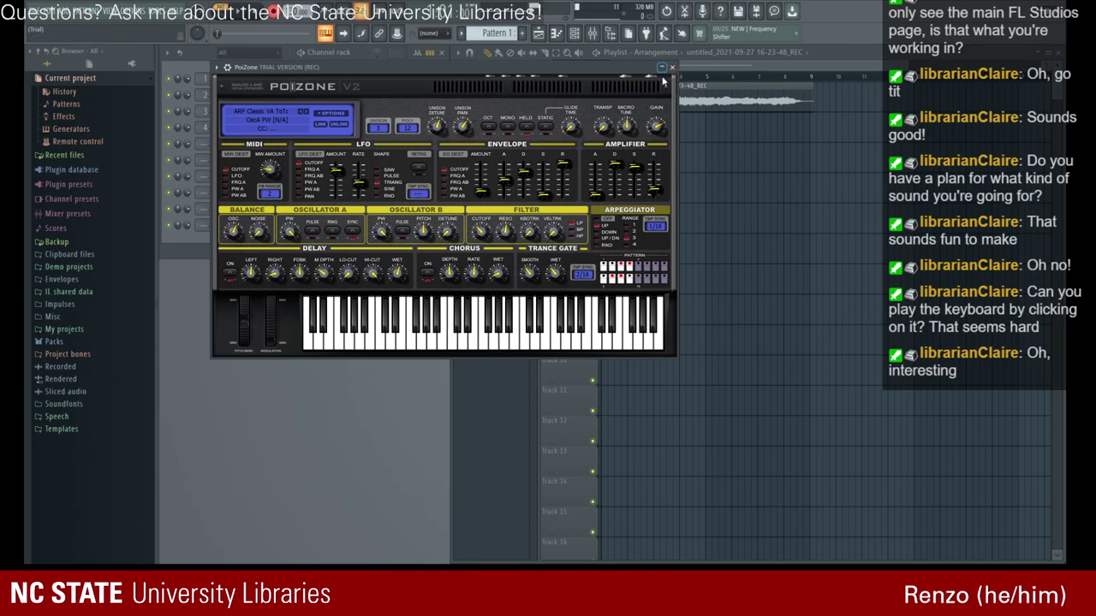
key("v")
key("w")
key("b")
key("e")
left_click(674, 67)
left_click(251, 170)
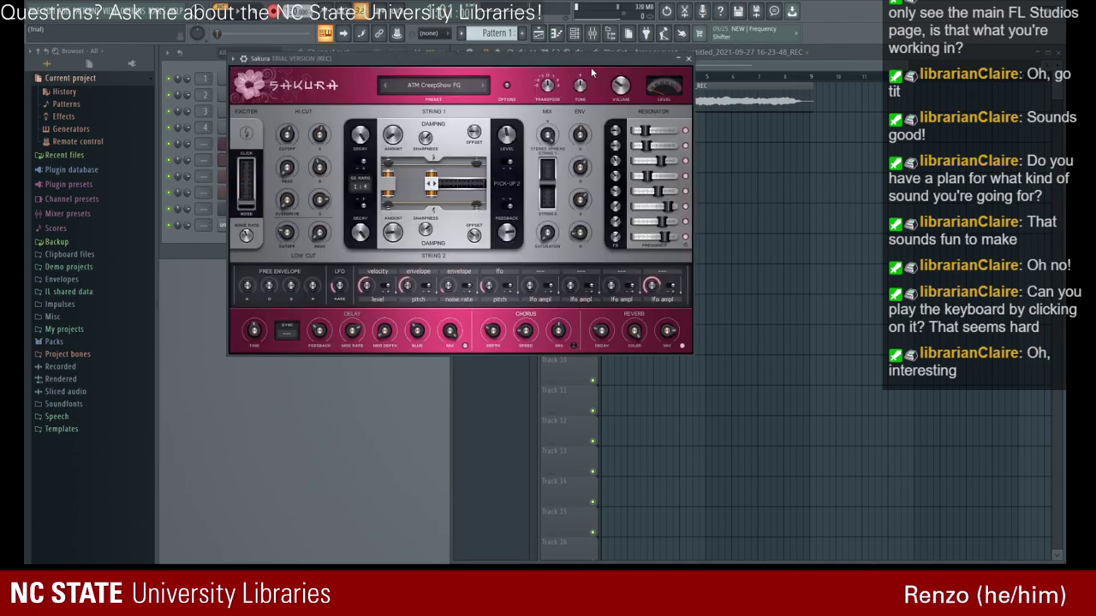
left_click(689, 59)
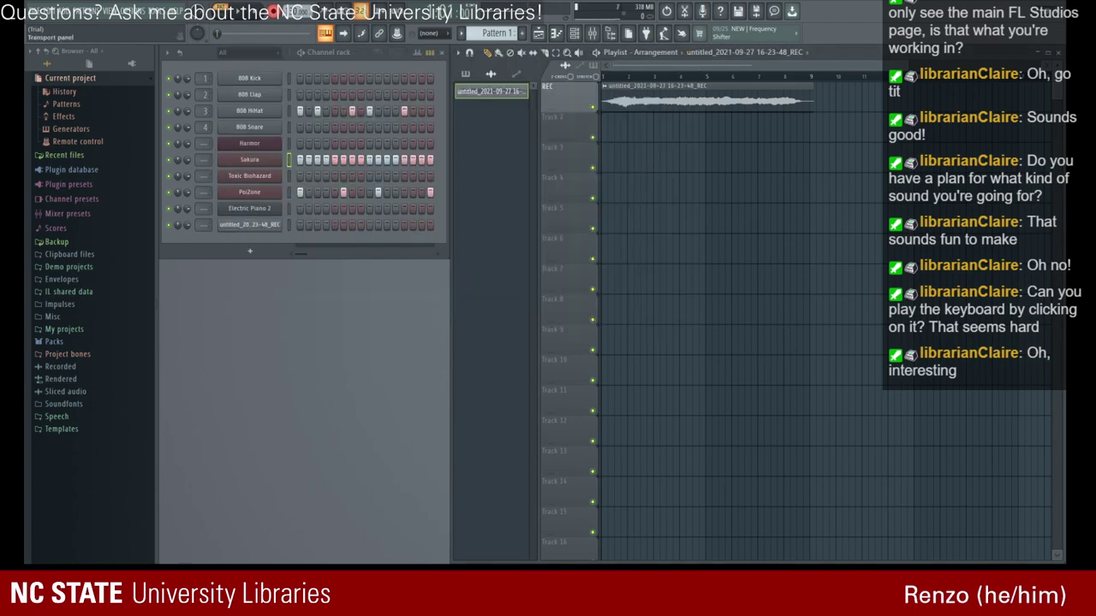
- Remove the recorded clip from the REC playlist track and discard its audio channel
right_click(633, 96)
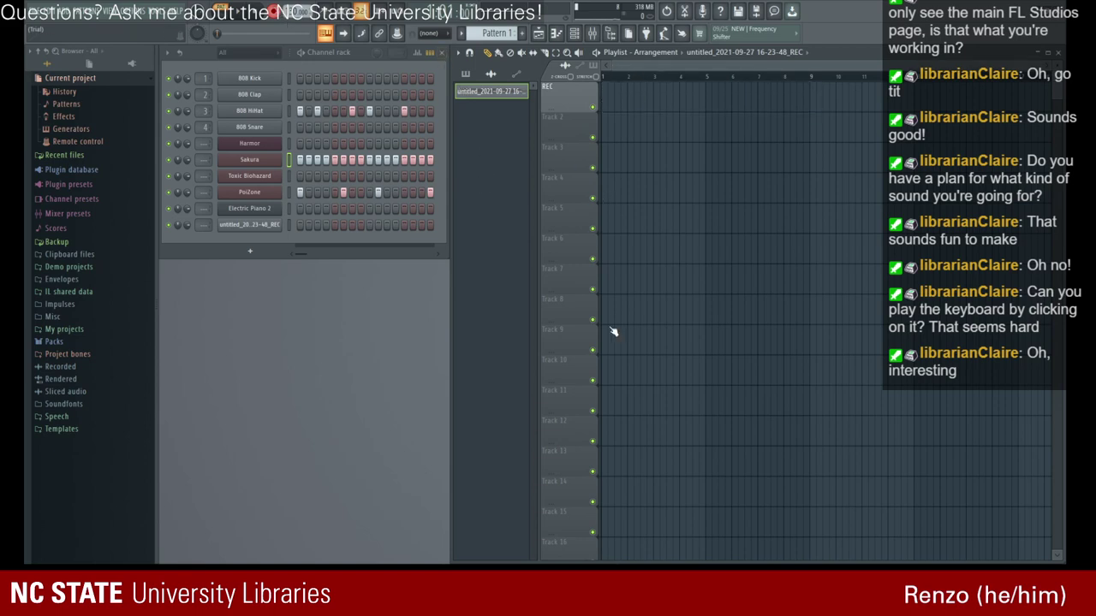
key("ctrl+z")
- Record a short Sakura sound into Edison while the song plays, and stop the recording and playback
left_click(273, 11)
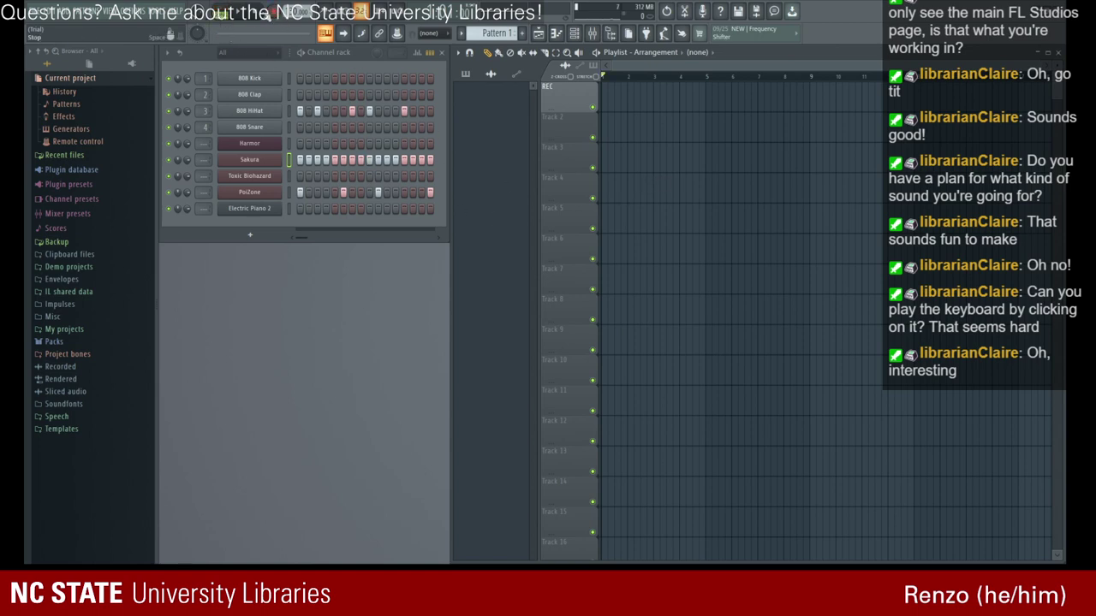
key("space")
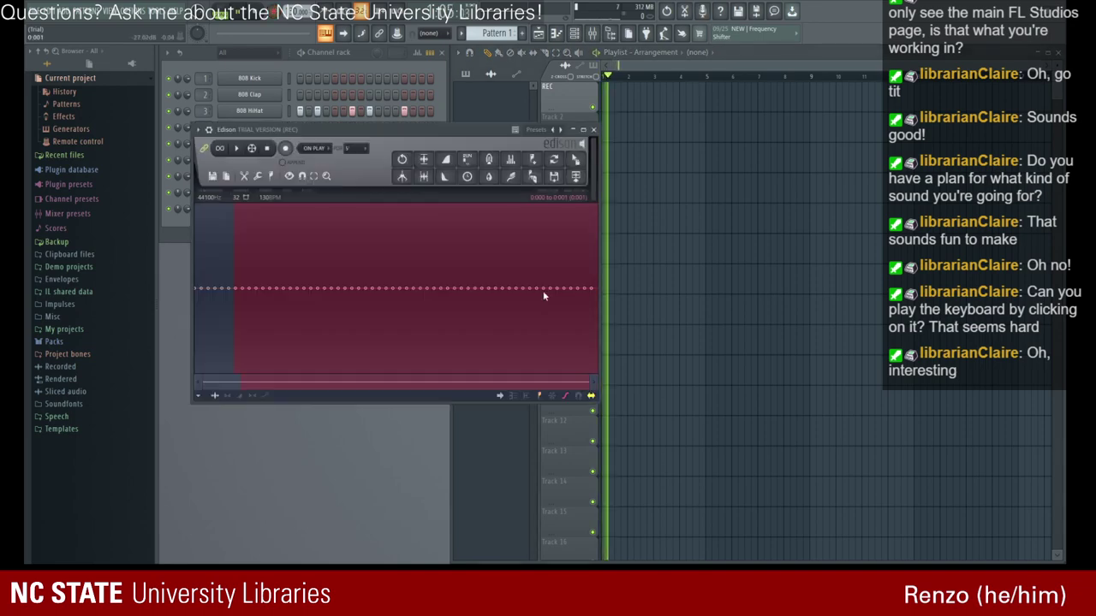
left_click(286, 149)
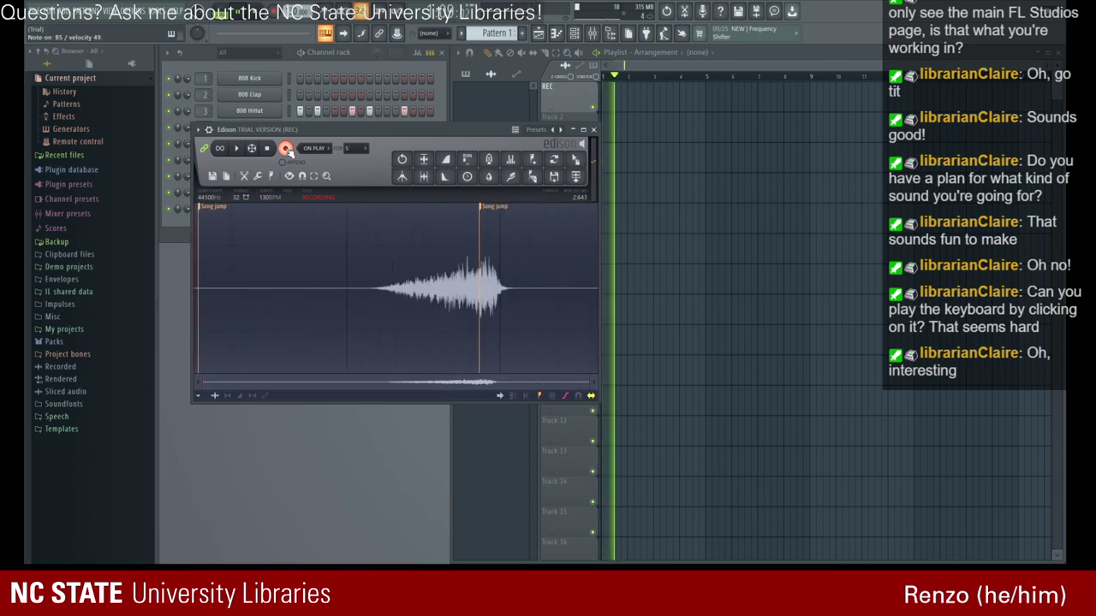
left_click(286, 149)
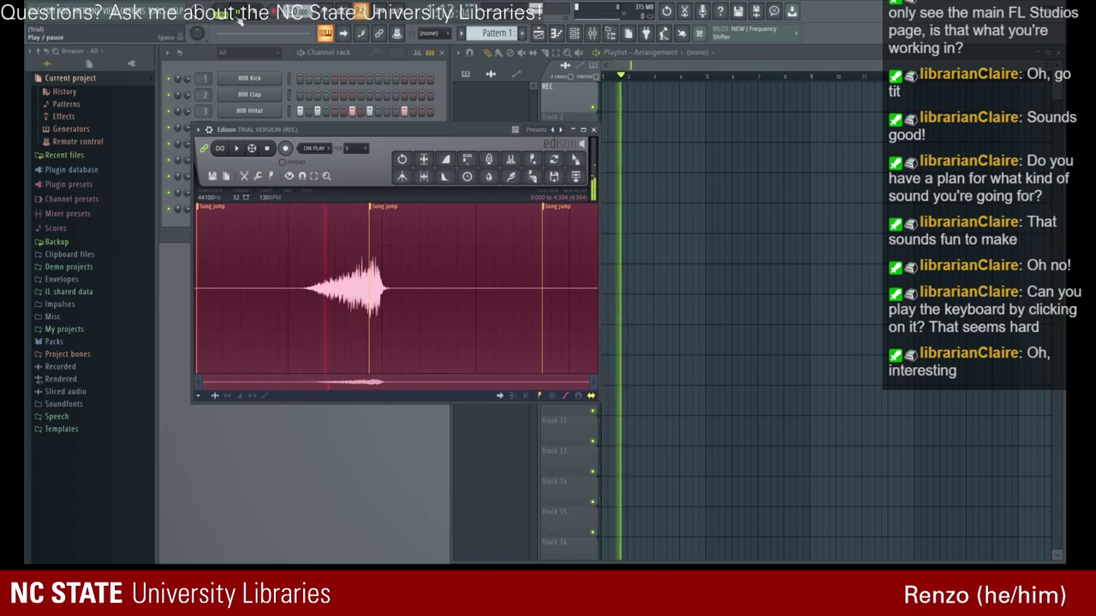
left_click(267, 149)
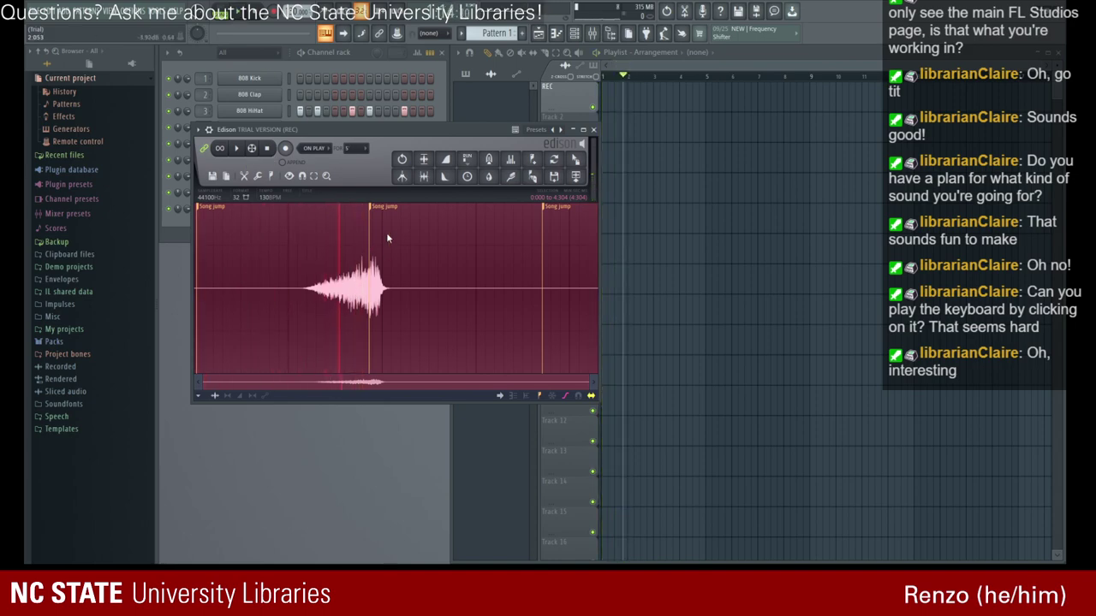
- Select the audible part of the Edison recording, from about 1:157 to 2:082, and play it back
left_click(358, 276)
left_click_drag(276, 260, 483, 294)
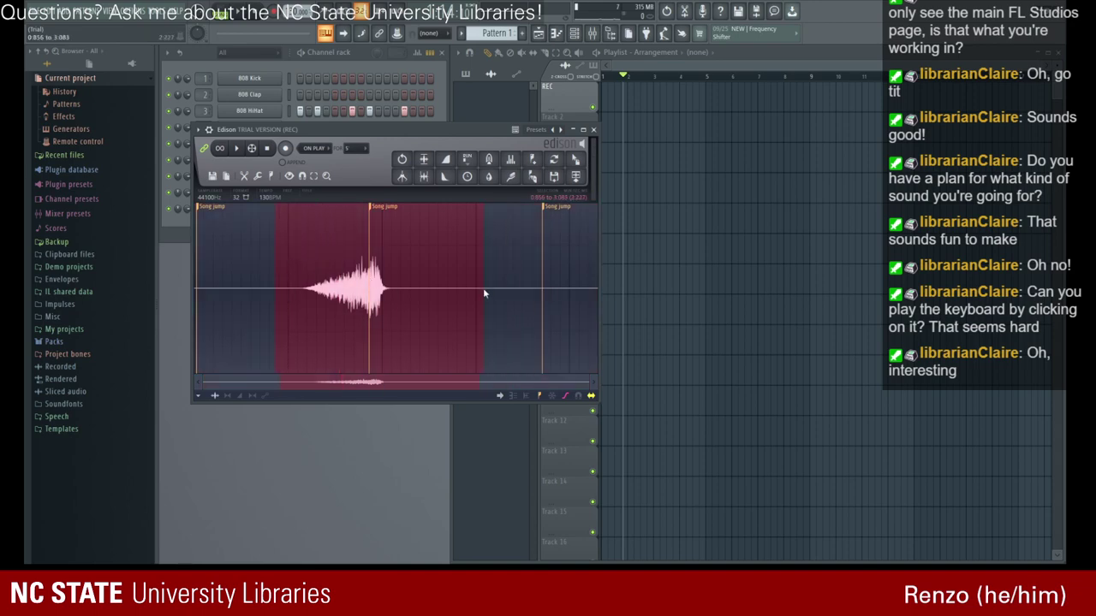
left_click_drag(276, 294, 272, 295)
key("space")
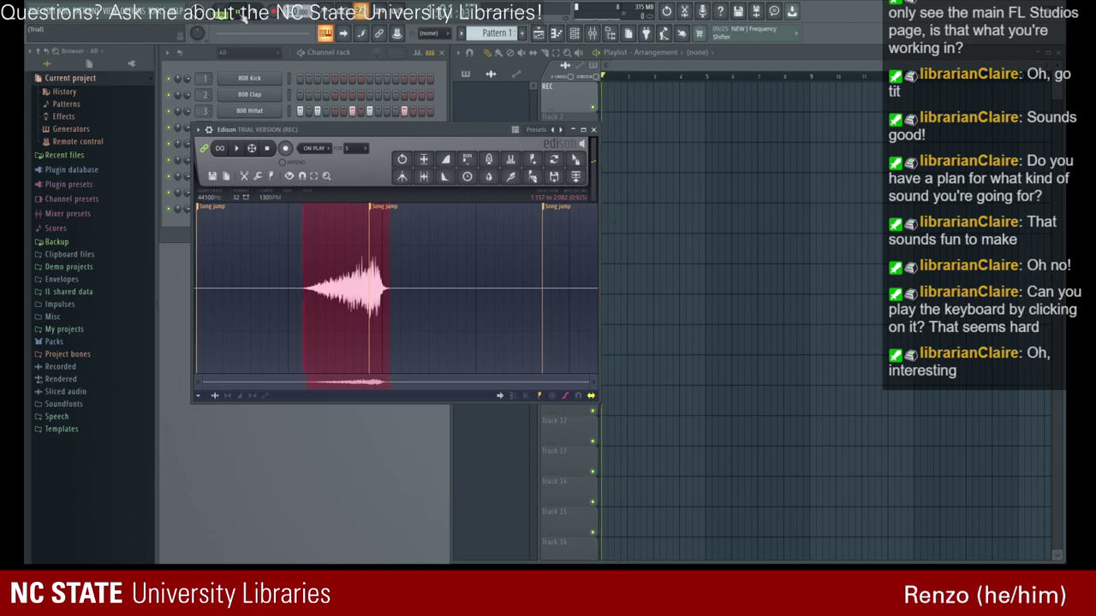
key("space")
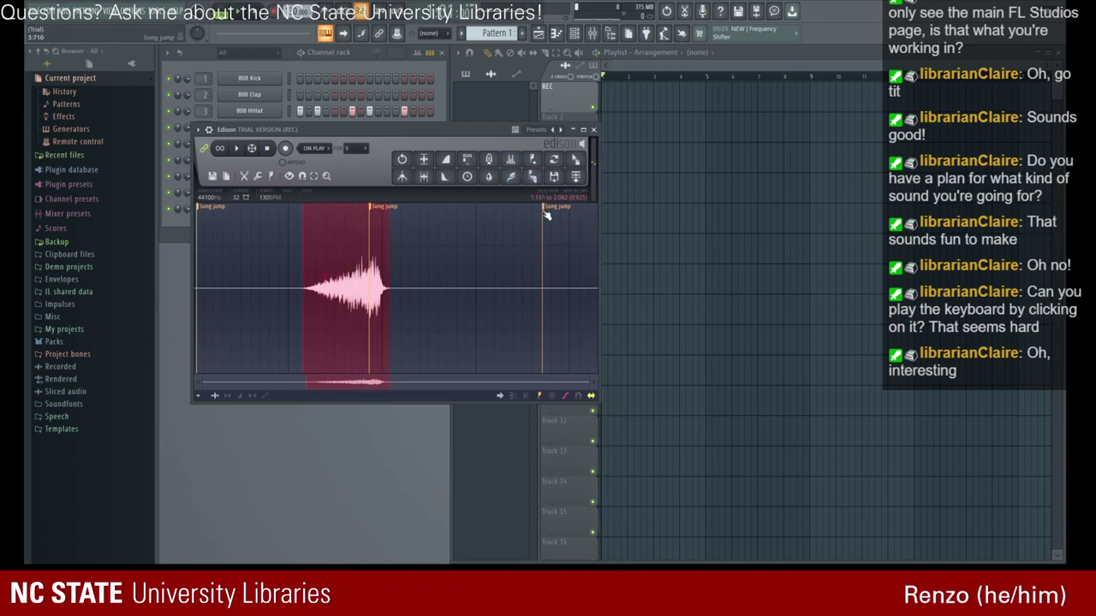
- Move the Song jump markers to the start and around the end of the selected sound, and check playback
left_click_drag(543, 207, 391, 206)
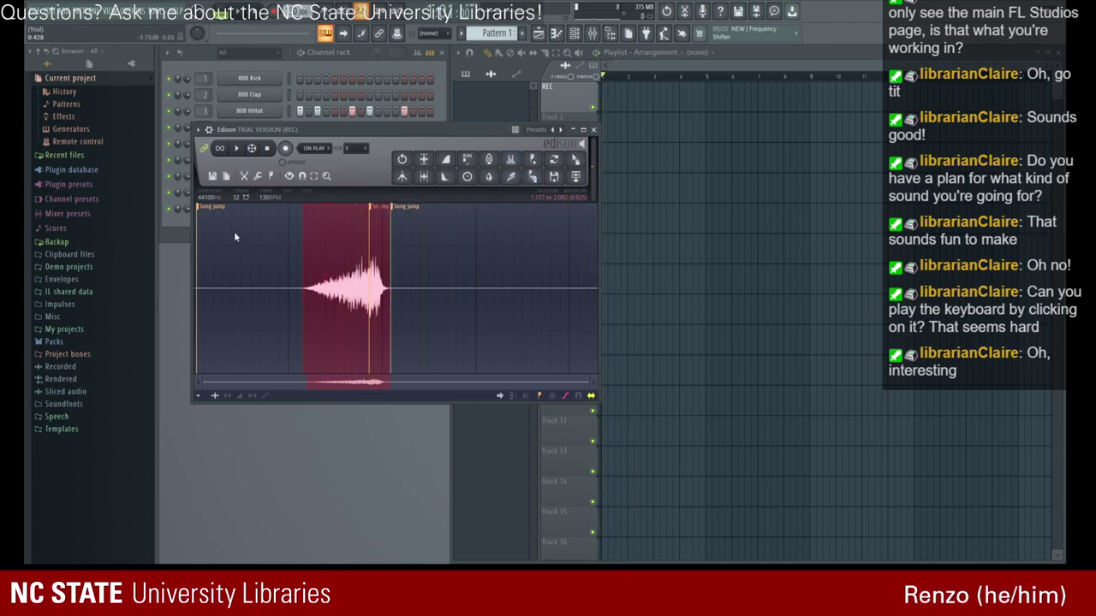
left_click_drag(201, 209, 305, 215)
left_click_drag(488, 217, 389, 211)
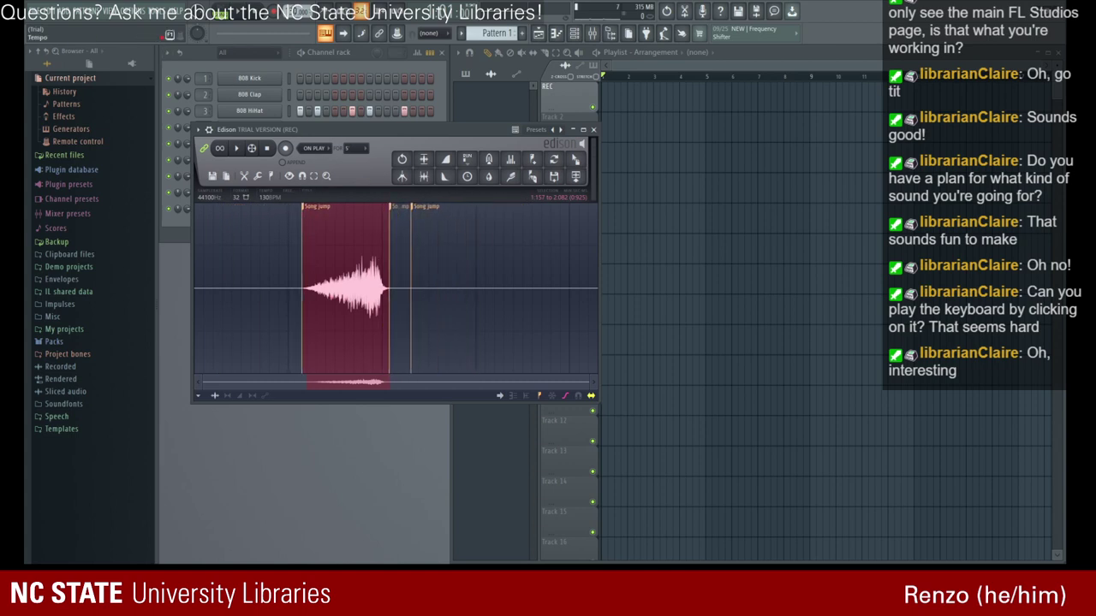
left_click(244, 16)
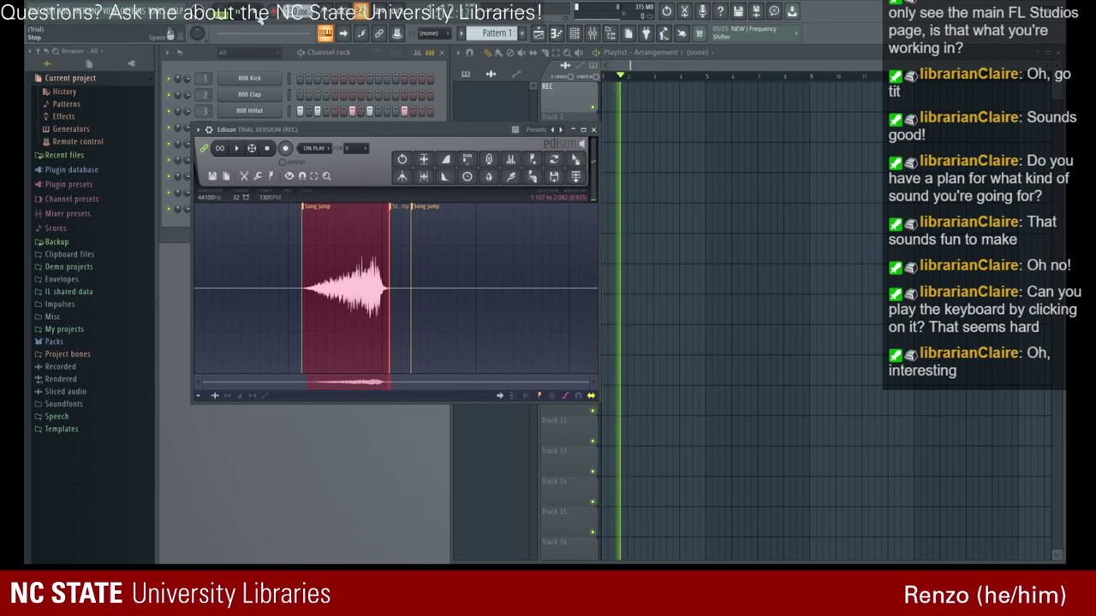
left_click(260, 18)
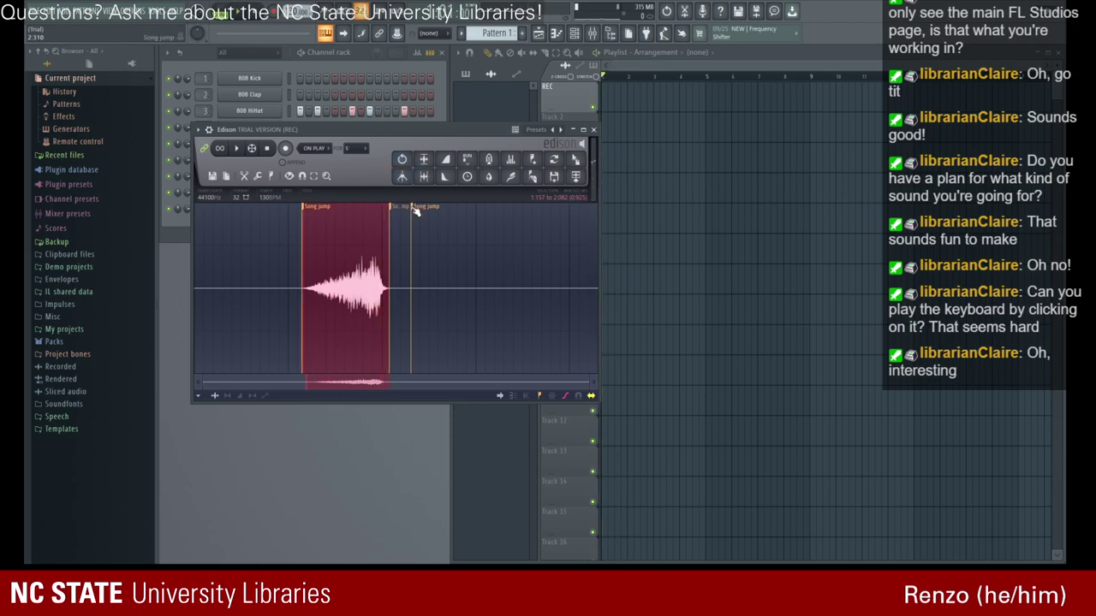
- Move the remaining outer Song jump marker onto the end of the selected sound and play it again
left_click_drag(414, 211, 384, 210)
left_click(245, 17)
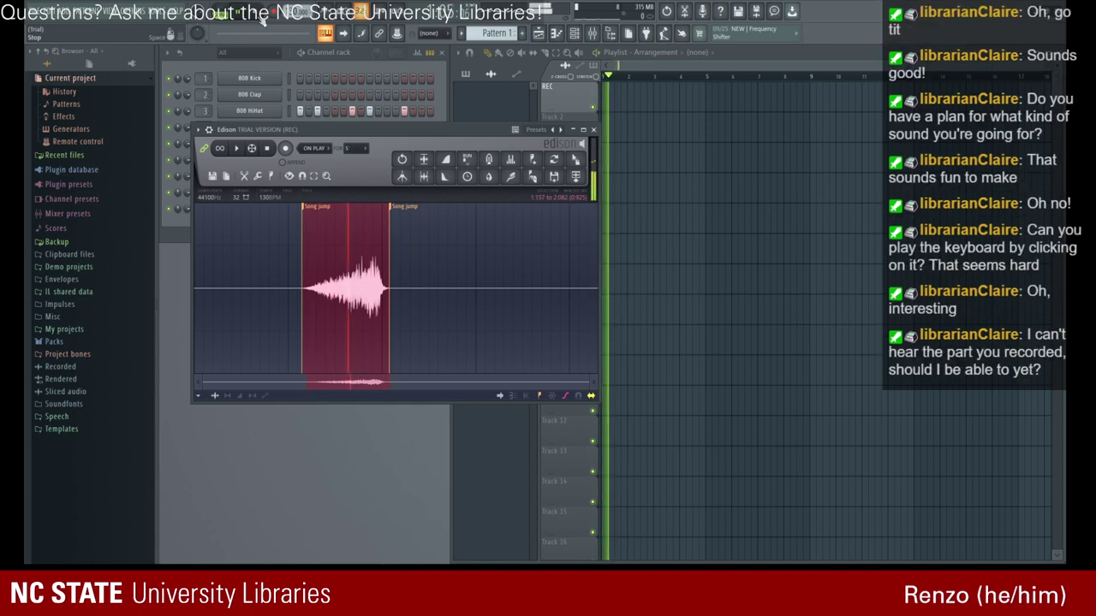
left_click(262, 19)
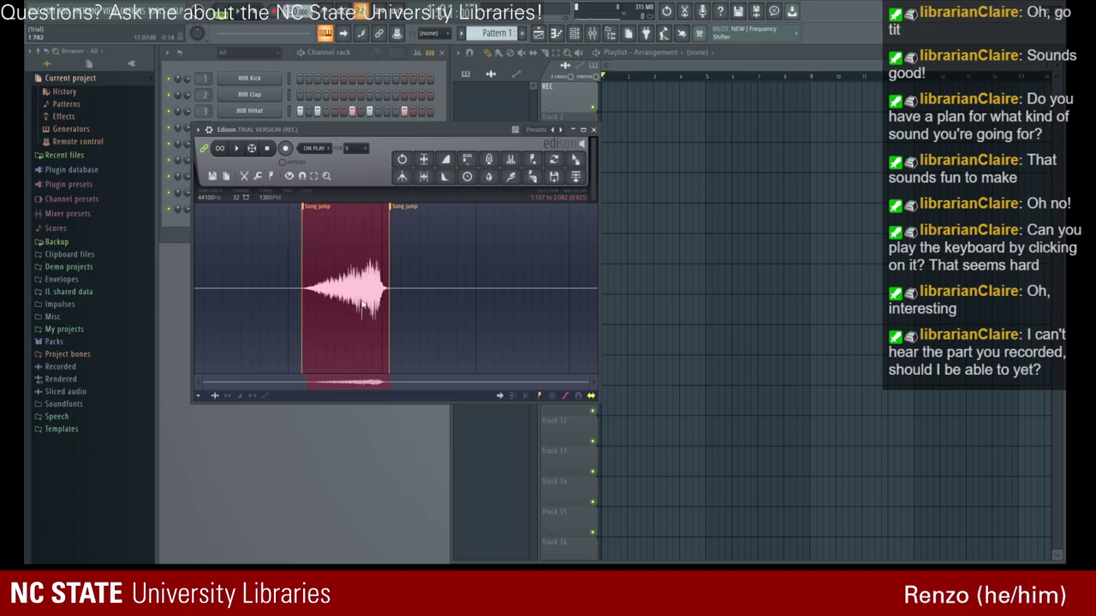
- Play the sound in Edison and reselect it between the markers, from about 1:151 to 2:082
left_click(232, 145)
left_click(330, 243)
left_click(307, 243)
left_click_drag(285, 241, 299, 239)
left_click(336, 383)
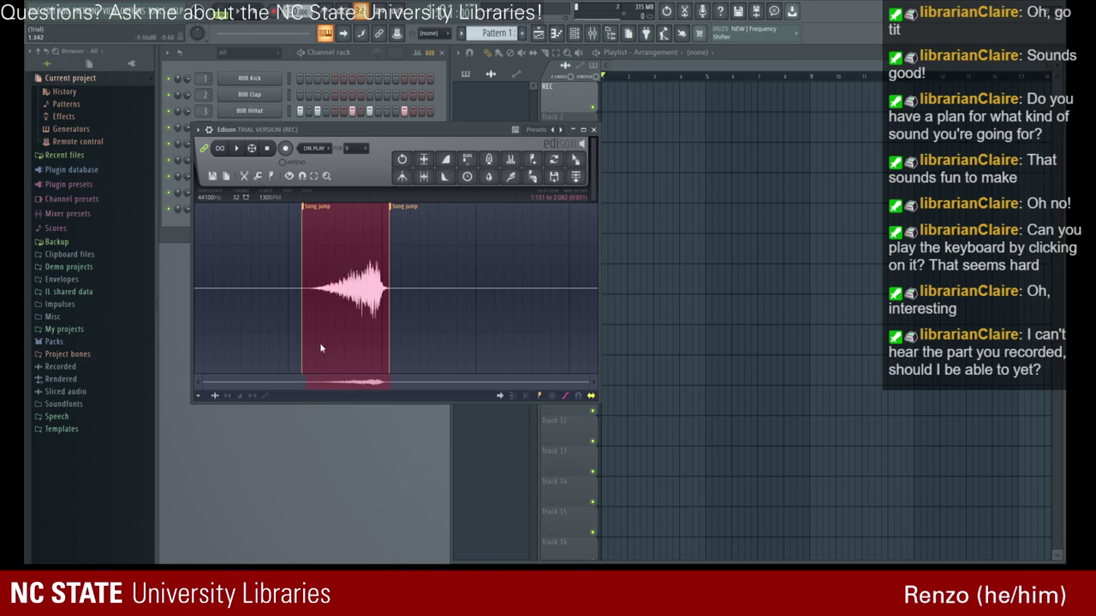
- Set the selection start to about 1:139, fade in the selected sound several times and play the result
left_click_drag(303, 255, 309, 277)
key("alt+i")
key("alt+i")
key("alt+i")
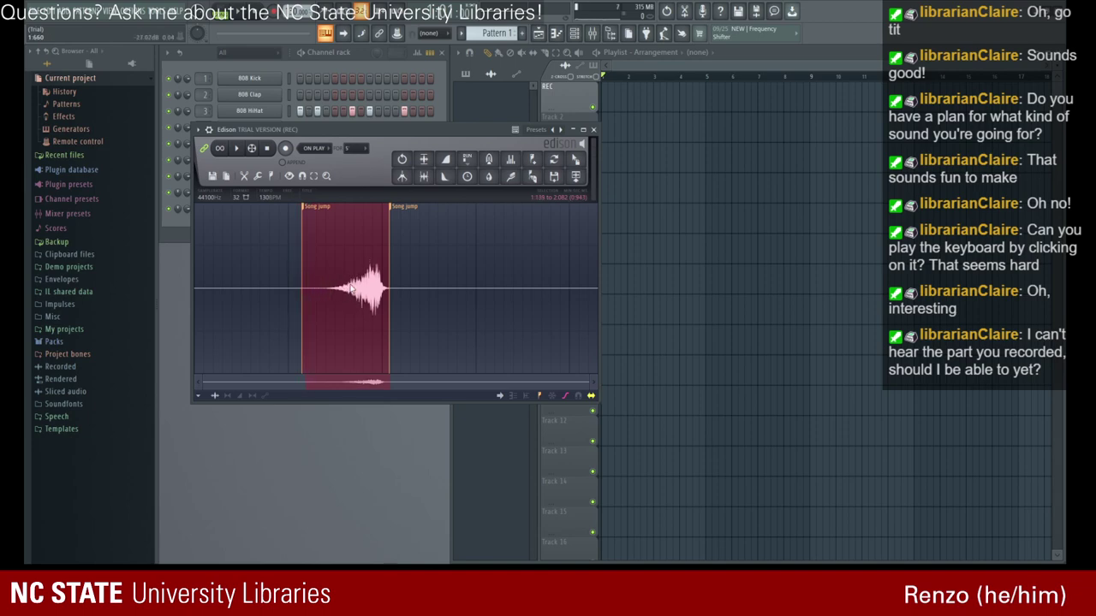
left_click(242, 152)
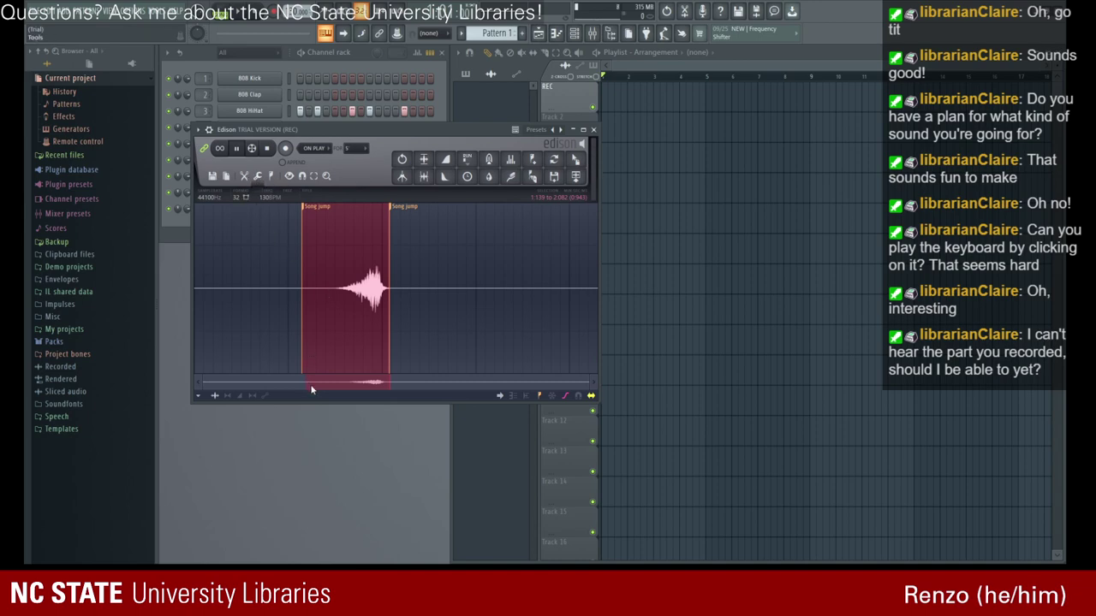
- Reselect the sound from about 1:151 to 2:071 and clear its audio
mouse_move(536, 332)
left_mouse_down()
mouse_move(382, 312)
mouse_move(312, 214)
mouse_move(390, 255)
mouse_move(299, 249)
left_mouse_up()
left_click_drag(533, 252, 390, 246)
key("Delete")
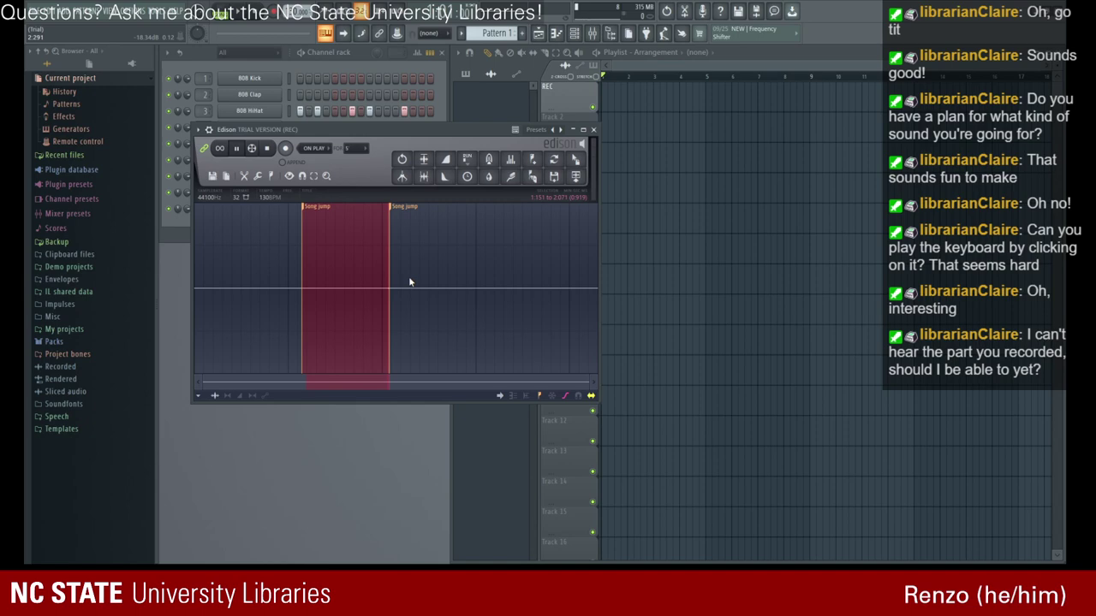
- Try repeatedly to undo the fade-in on the Edison recording and check by playing it
left_click(402, 160)
left_click(401, 160)
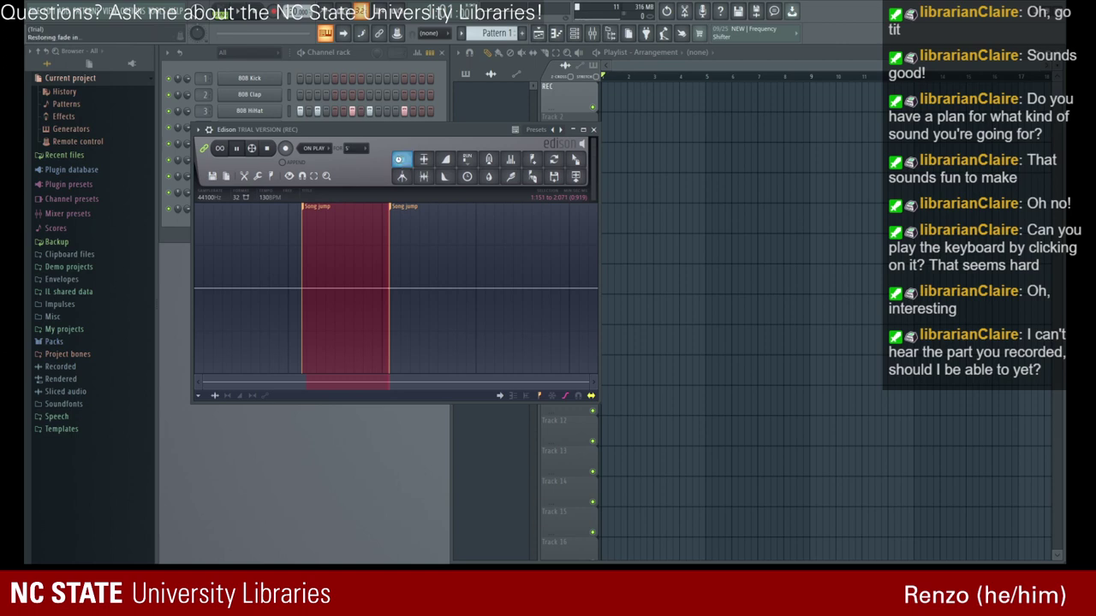
left_click(401, 160)
left_click(401, 160)
left_click(402, 160)
left_click(402, 160)
left_click(402, 160)
left_click(402, 161)
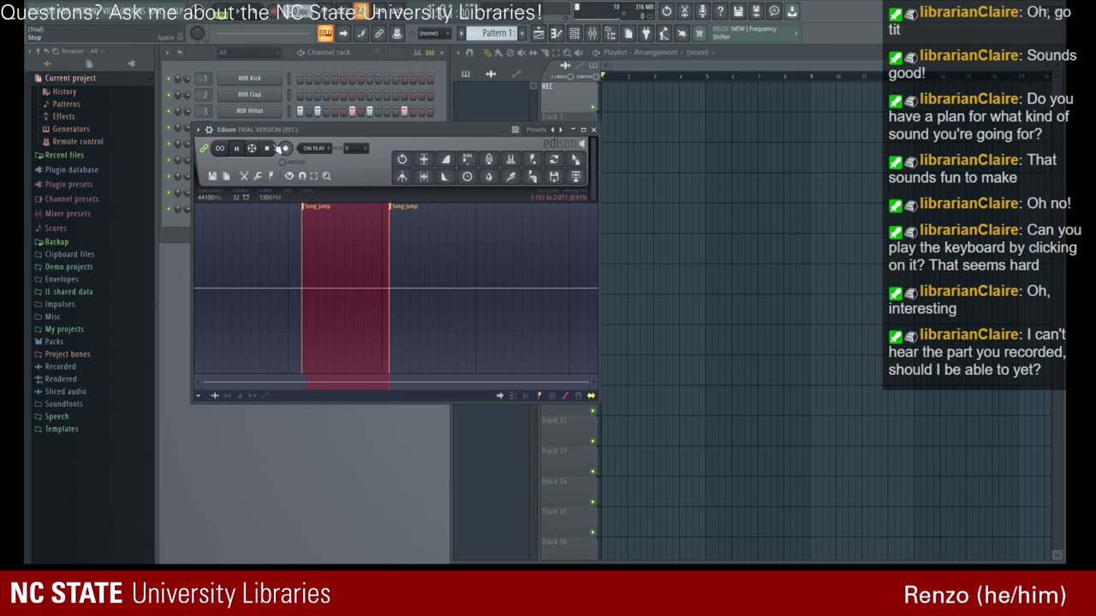
left_click(238, 151)
left_click(240, 151)
- Normalize the Edison recording from about 1:151 to 3:702, trim away the silence and play the remaining sound
mouse_move(539, 274)
left_mouse_down()
mouse_move(286, 246)
mouse_move(304, 254)
left_mouse_up()
left_click_drag(540, 274, 388, 258)
left_click(402, 159)
left_click(402, 160)
left_click(423, 162)
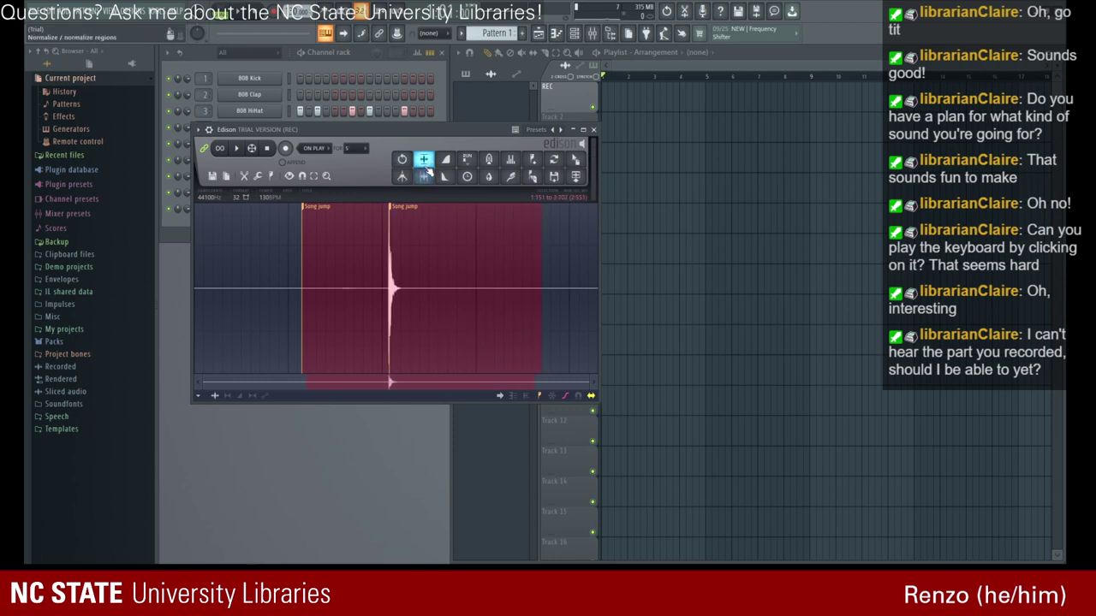
left_click(424, 176)
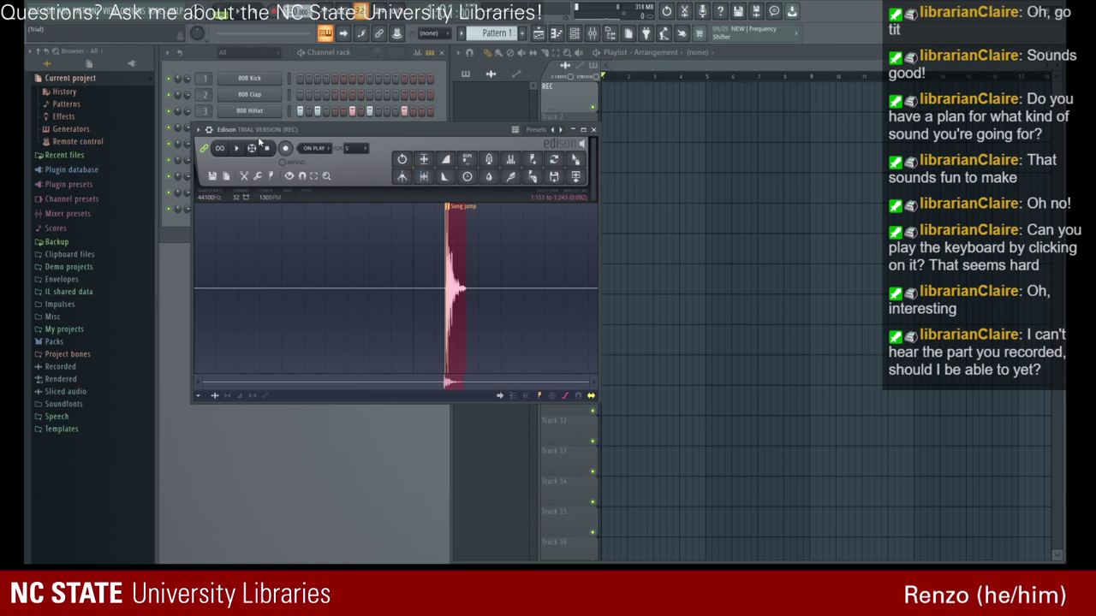
left_click(238, 149)
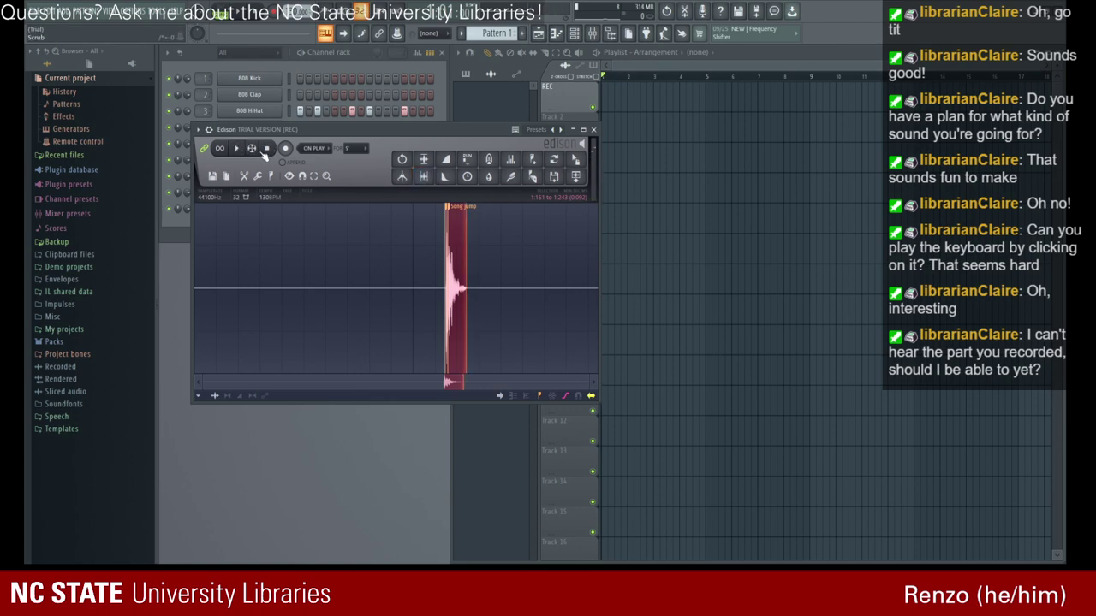
- Look at Edison's denoiser settings and close Edison
left_click(510, 176)
left_click(511, 177)
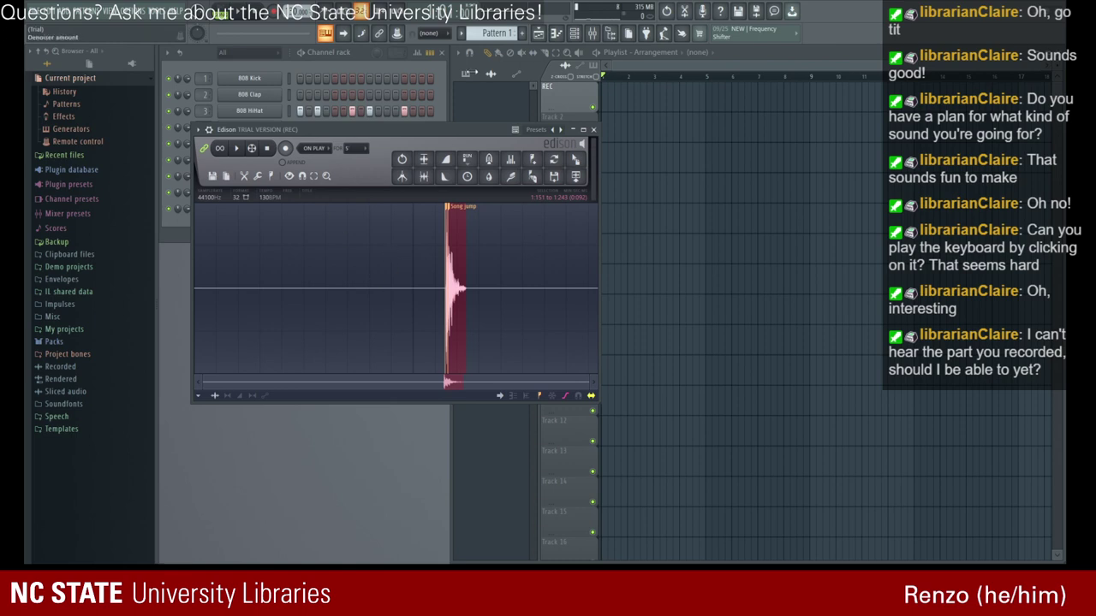
left_click(592, 130)
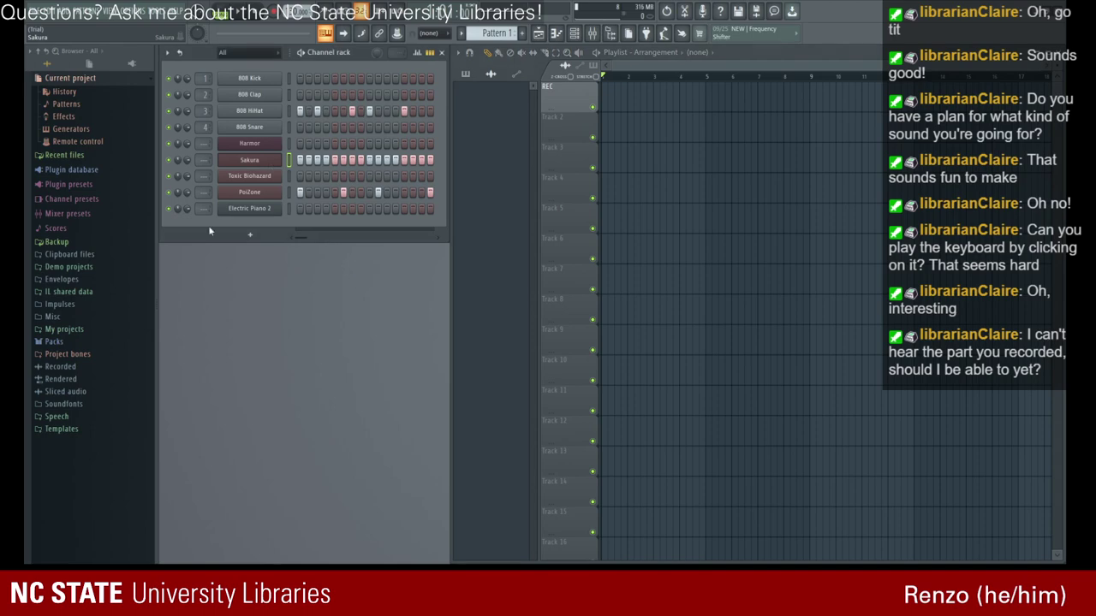
- Open the Sakura plugin from its channel and audition a note with the ATM CreepShow FG preset
left_click(238, 164)
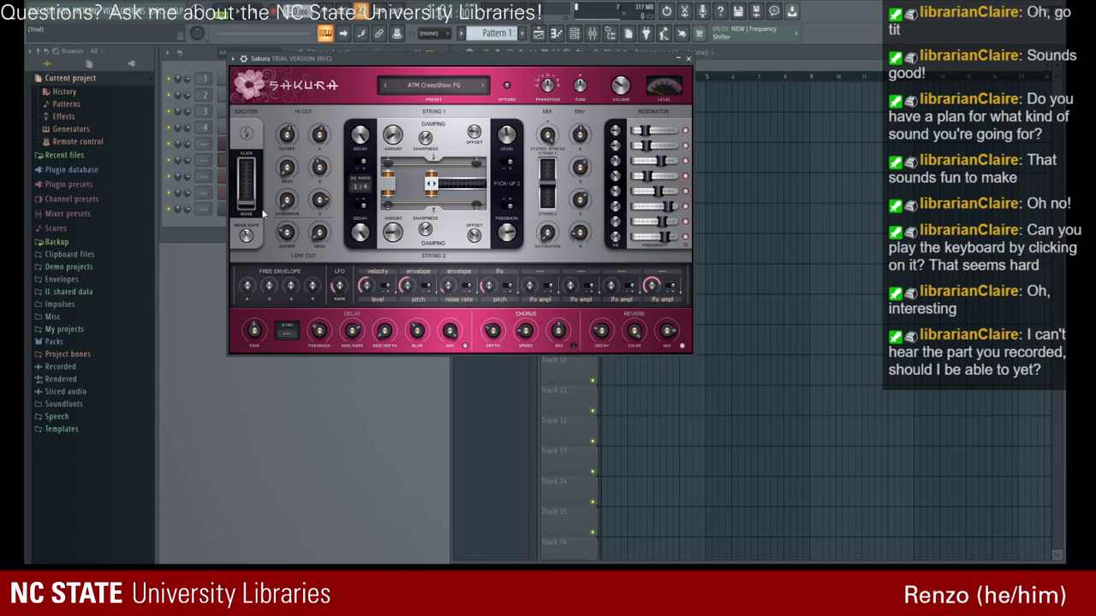
key("z")
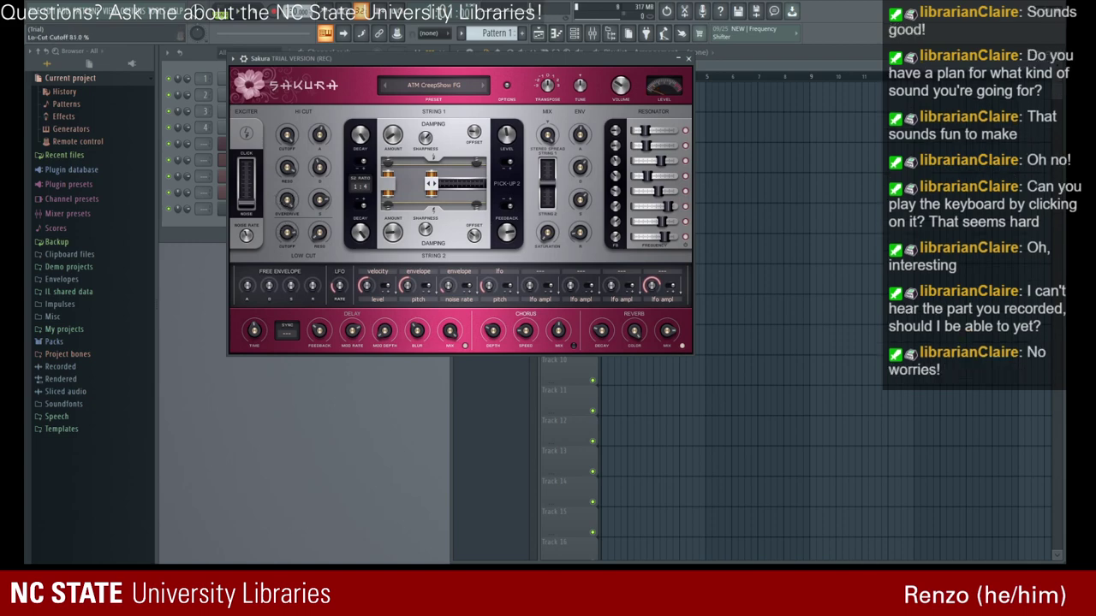
- Dismiss Sakura's demo notice and audition the C4 note again with the ATM CreepShow FG preset
key("z")
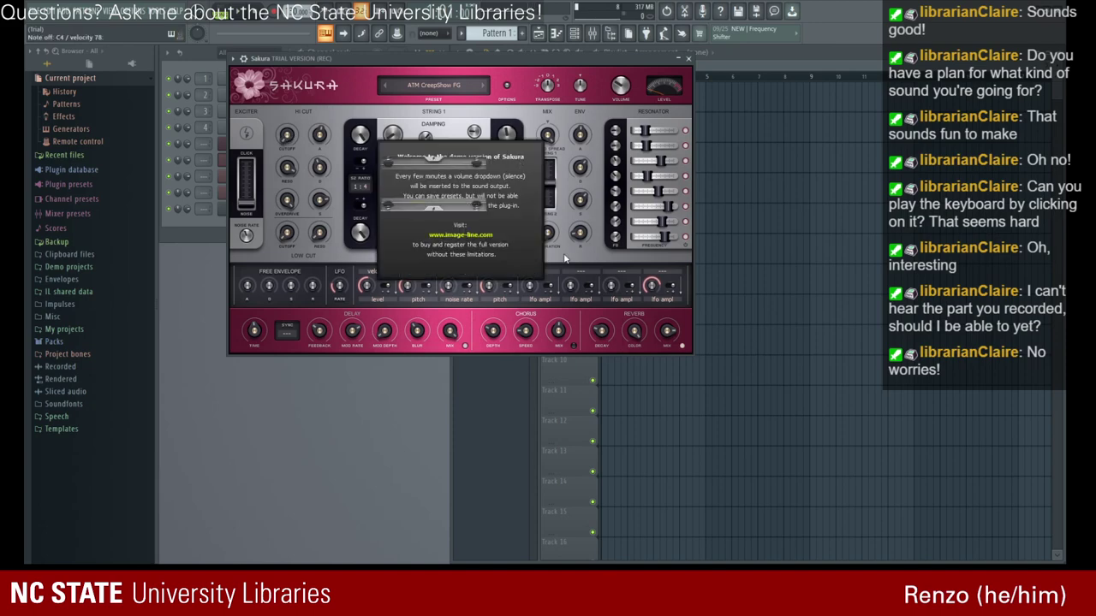
left_click(496, 225)
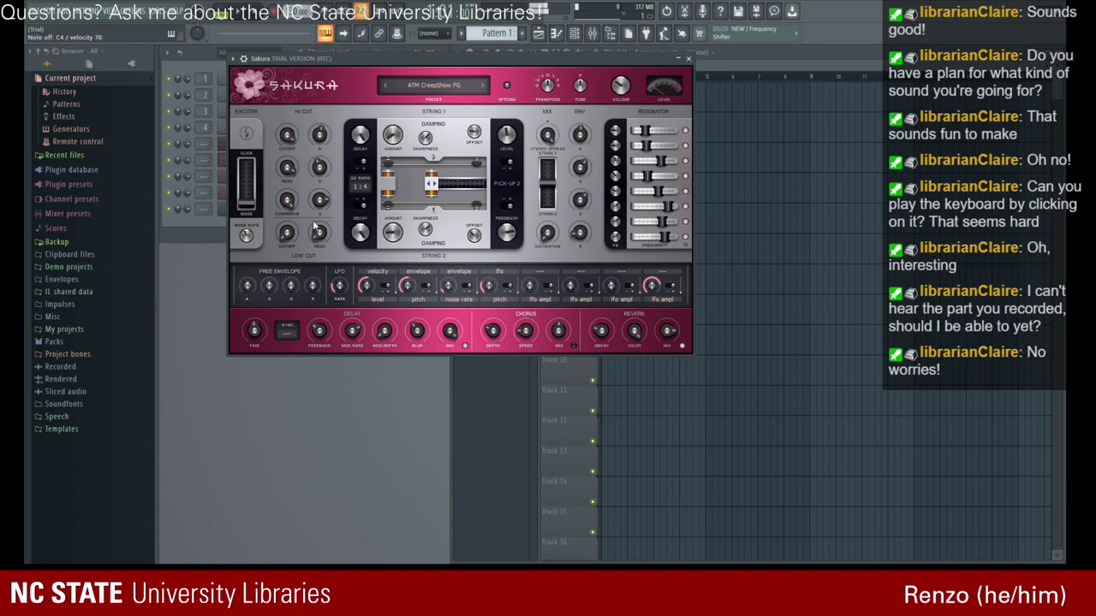
key("z")
key("z")
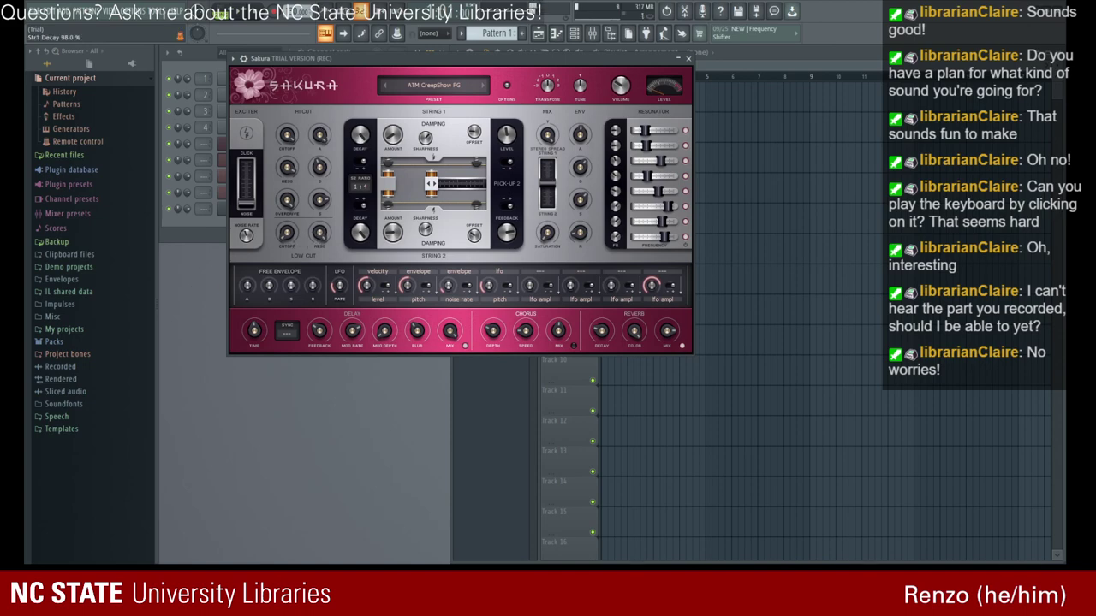
- Adjust Sakura's string 1 decay, raise the seventh modulation slot's amount, and close both Sakura windows
mouse_move(361, 134)
left_mouse_down()
mouse_move(360, 124)
mouse_move(361, 140)
left_mouse_up()
left_click_drag(610, 285, 612, 215)
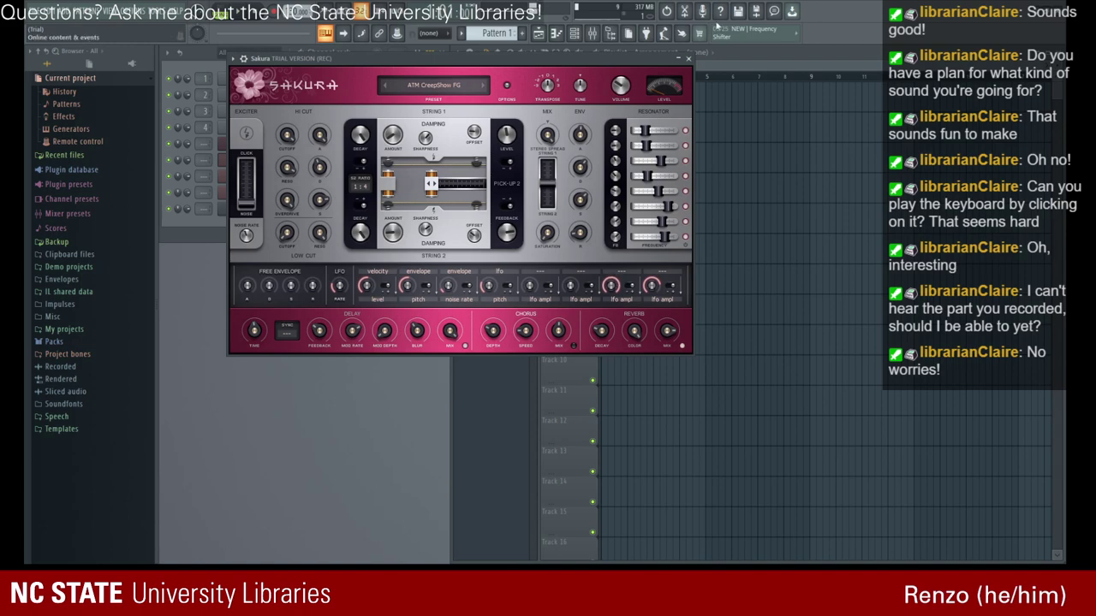
left_click(687, 58)
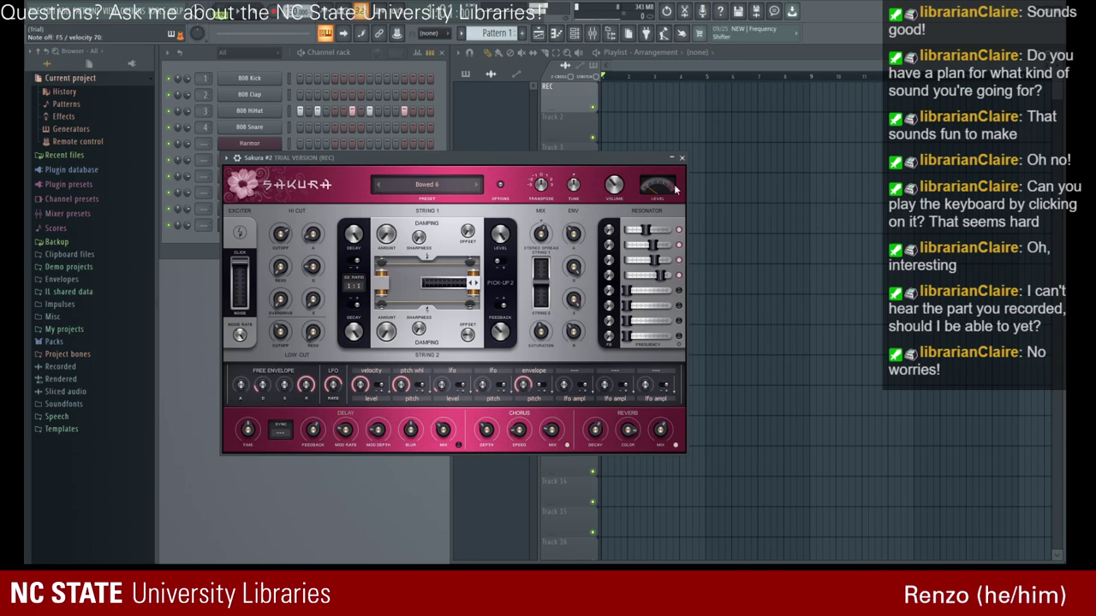
left_click(681, 159)
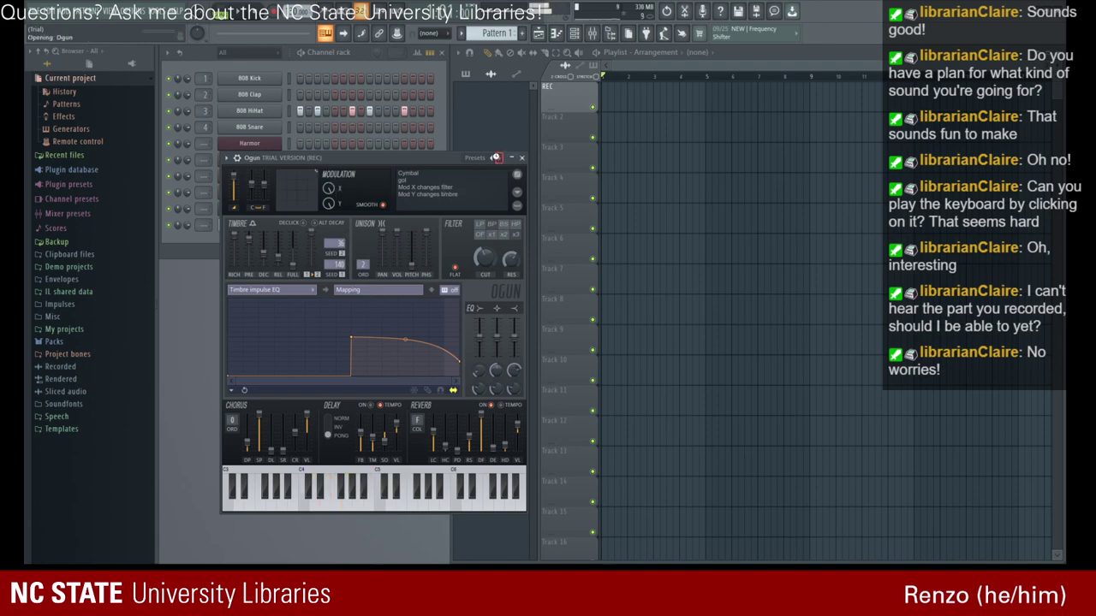
- Step through Ogun's presets, including Alien Queens Lair and Chainsaw Symphony, to load Venus
left_click(499, 158)
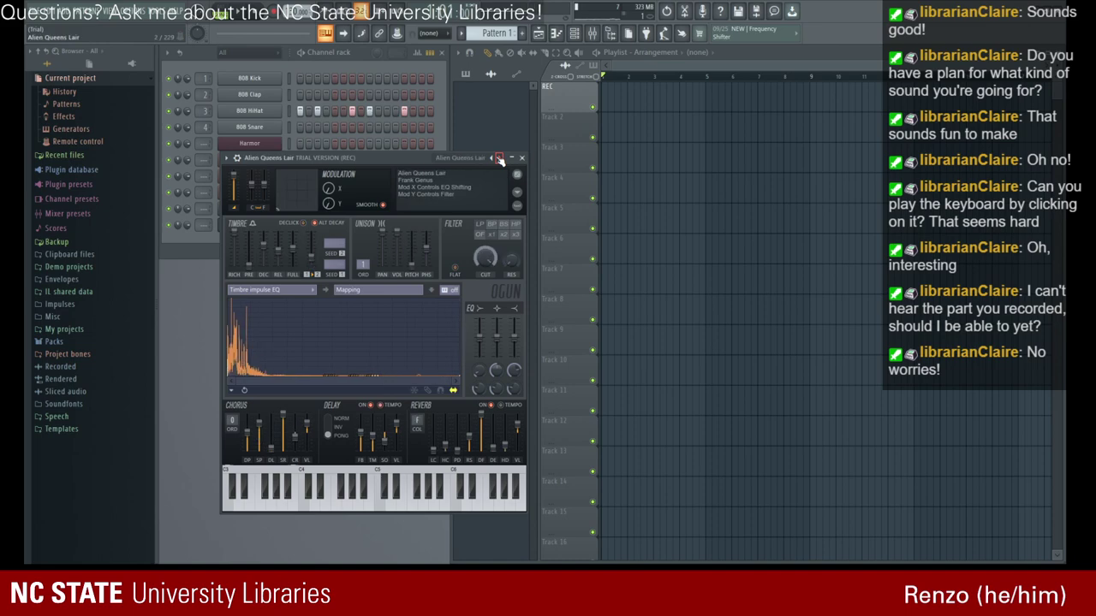
left_click(499, 159)
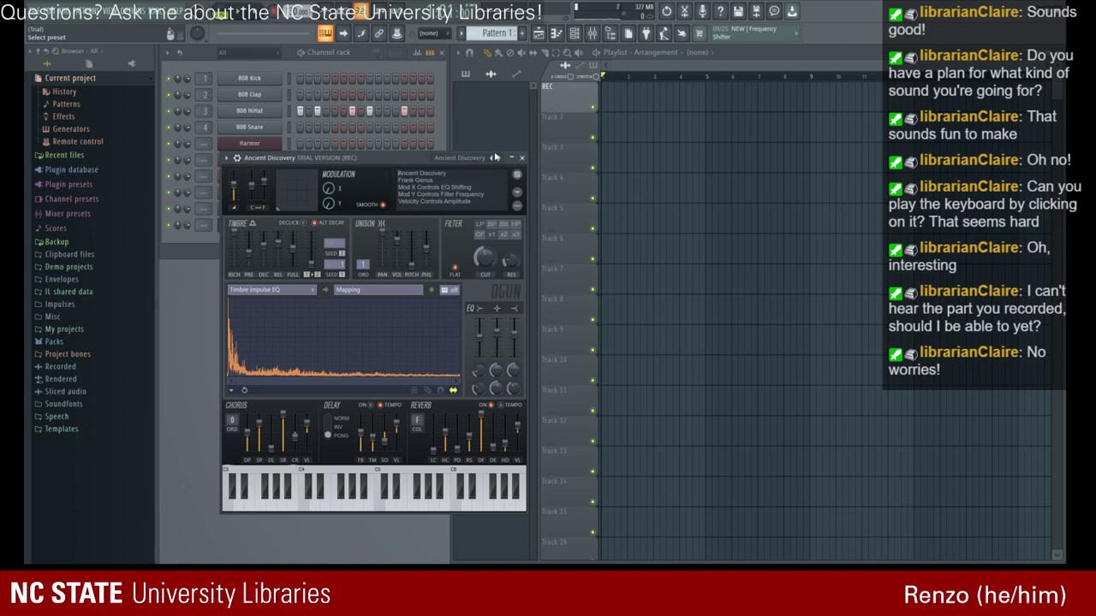
left_click(827, 122)
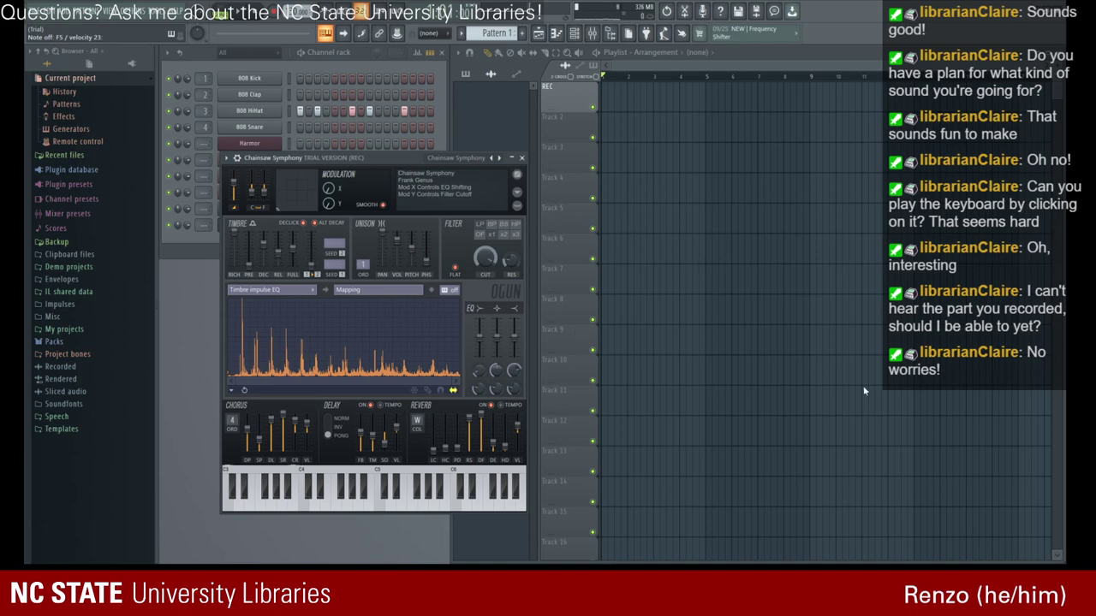
left_click(764, 335)
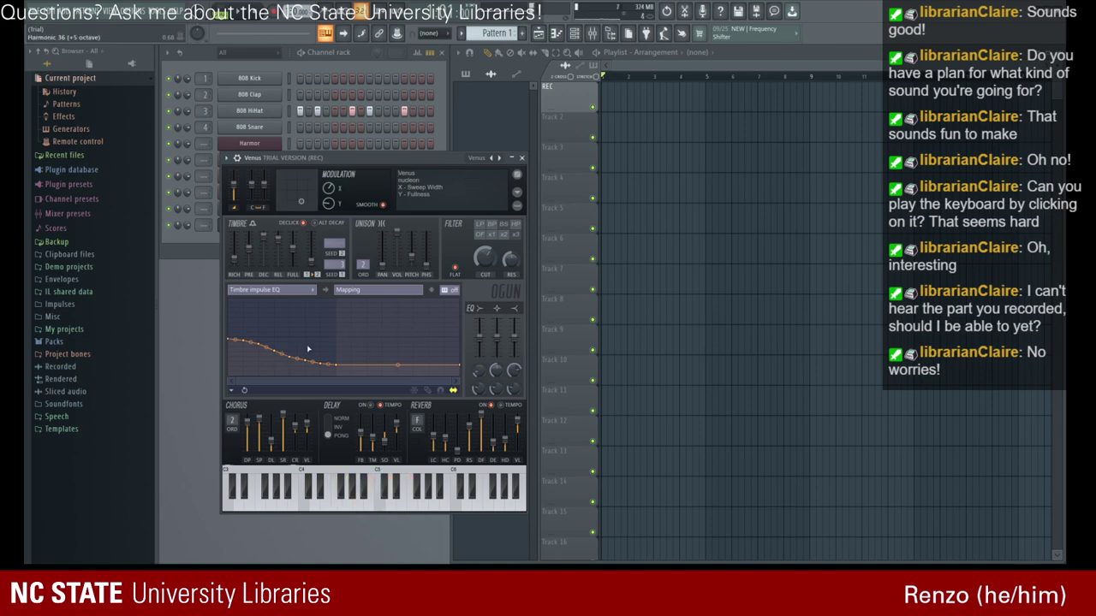
- Reshape the Venus preset's timbre impulse EQ curve in Ogun by moving its points into several peaks and dips
left_click_drag(309, 163, 355, 149)
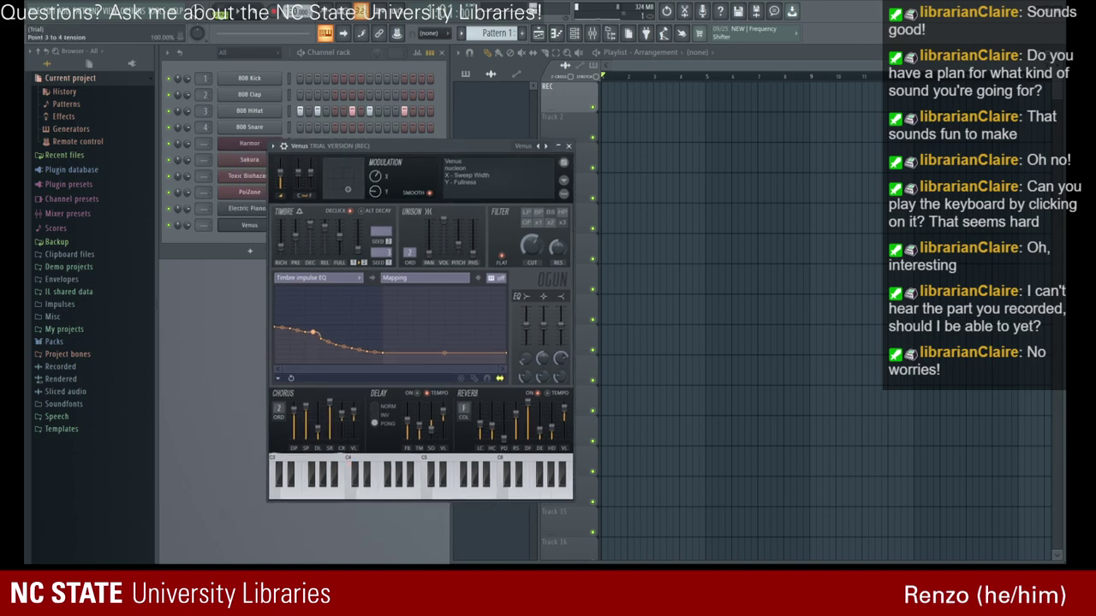
left_click_drag(313, 339, 314, 333)
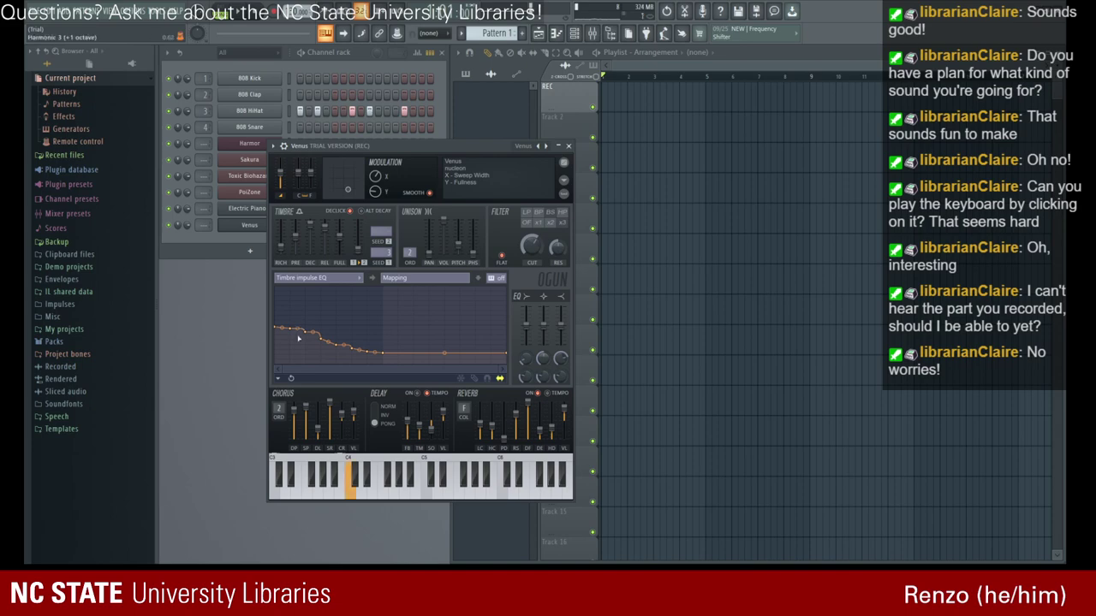
left_click_drag(355, 350, 356, 291)
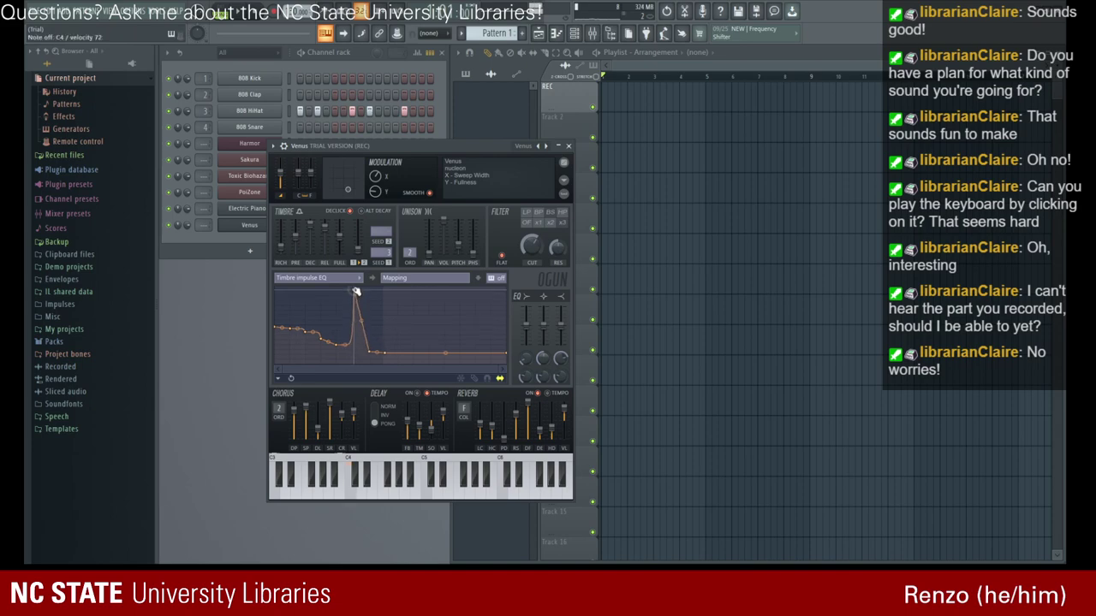
left_click_drag(294, 331, 327, 362)
left_click_drag(390, 295, 428, 379)
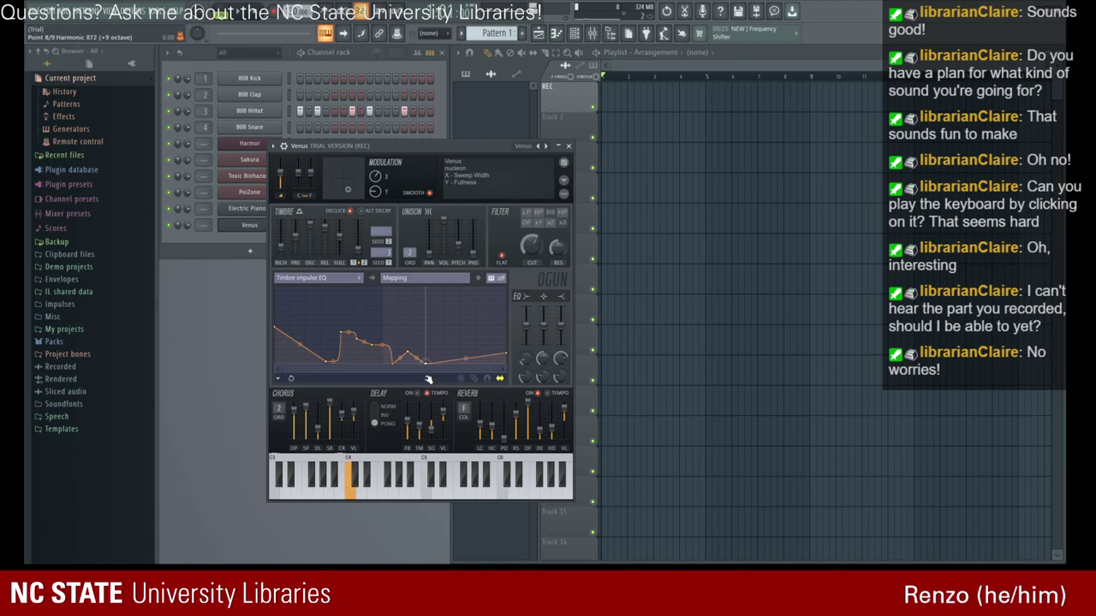
left_click_drag(357, 340, 358, 378)
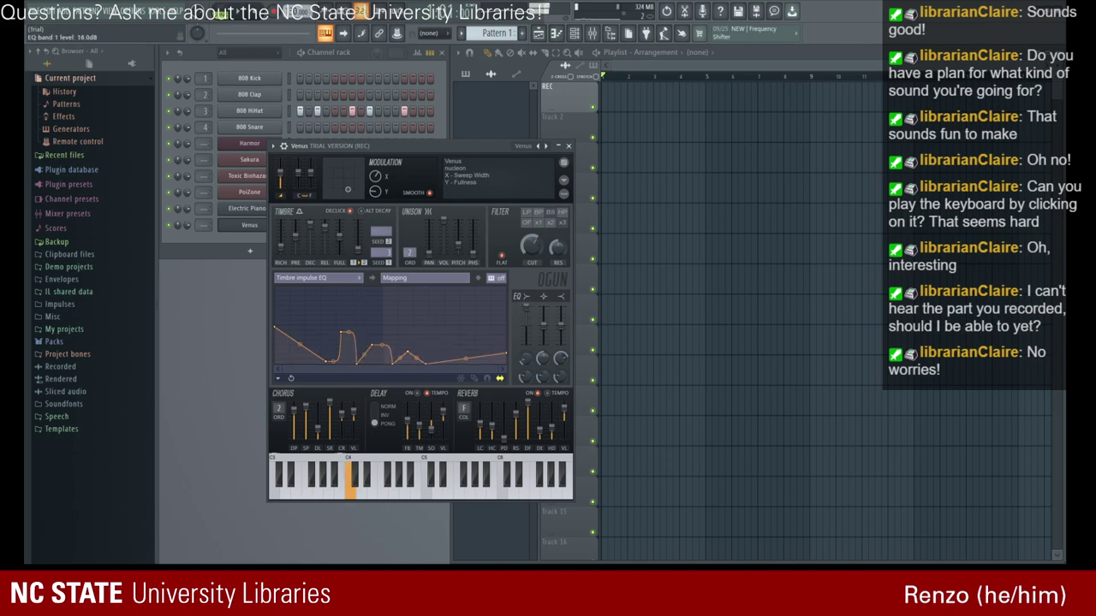
- Raise Ogun's EQ band levels, audition a C4, E4, G4 and B4 chord, and lower the third band
left_click_drag(545, 334, 545, 312)
key("z")
key("c")
key("b")
key("m")
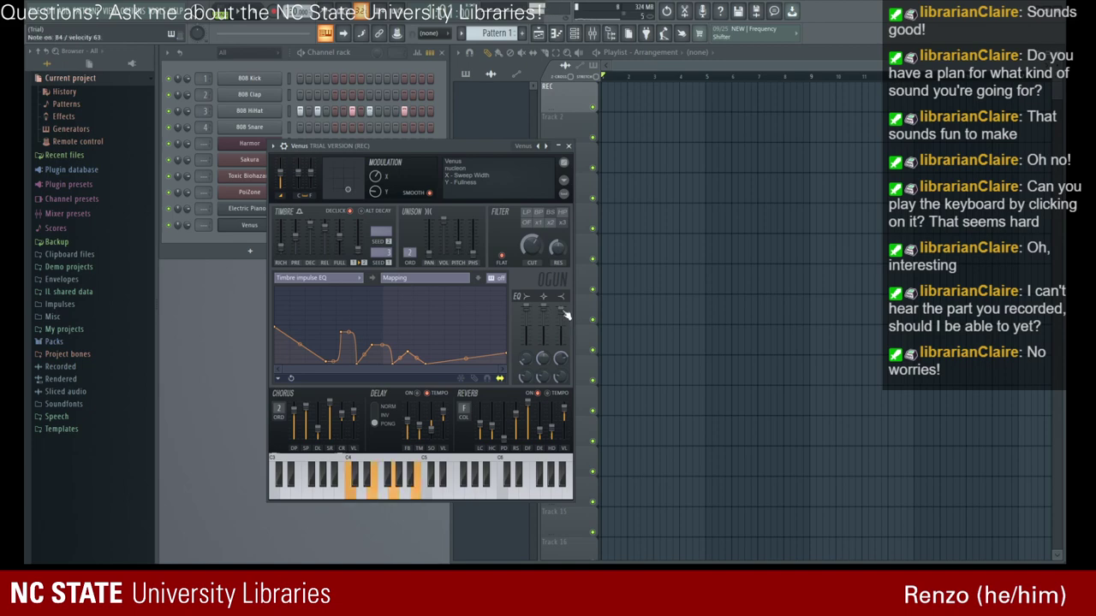
left_click_drag(563, 311, 563, 338)
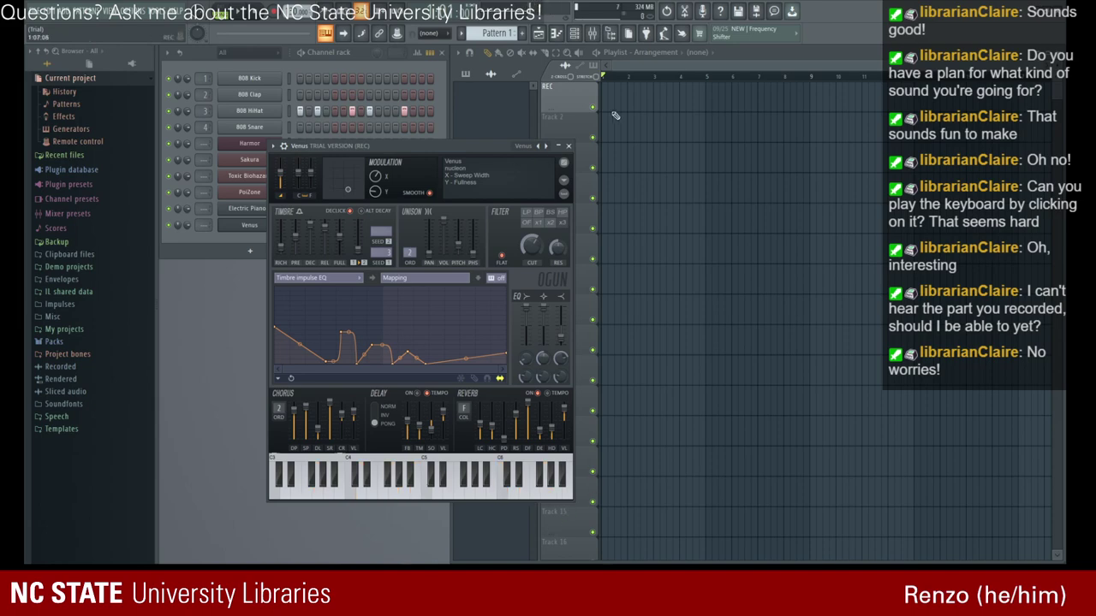
- Reposition the Ogun window higher in the workspace and close it
left_click_drag(439, 148, 471, 79)
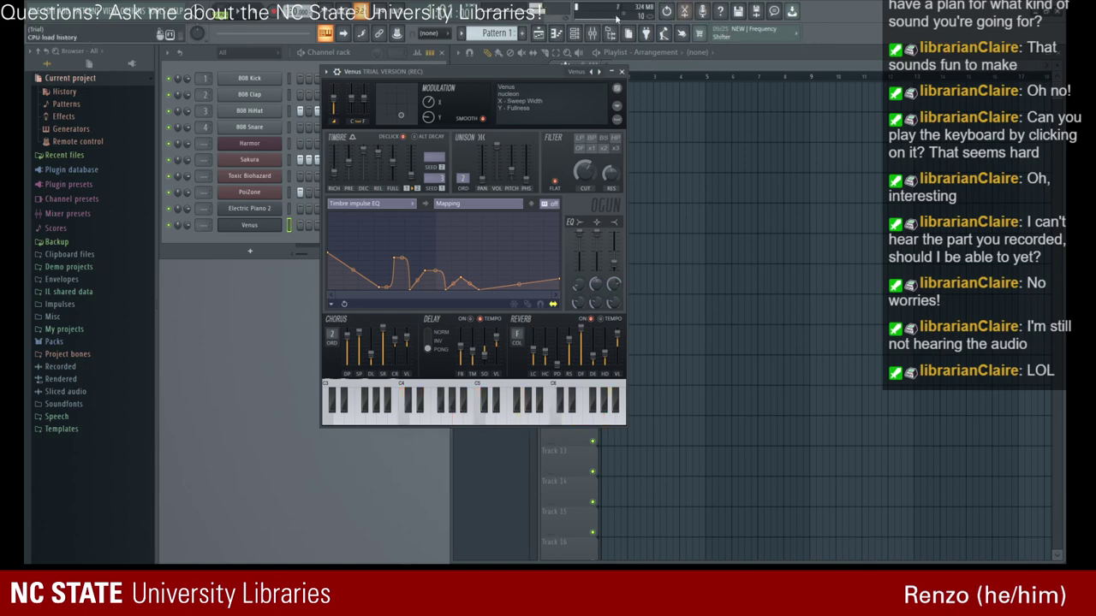
mouse_move(515, 70)
left_mouse_down()
mouse_move(565, 47)
mouse_move(513, 56)
left_mouse_up()
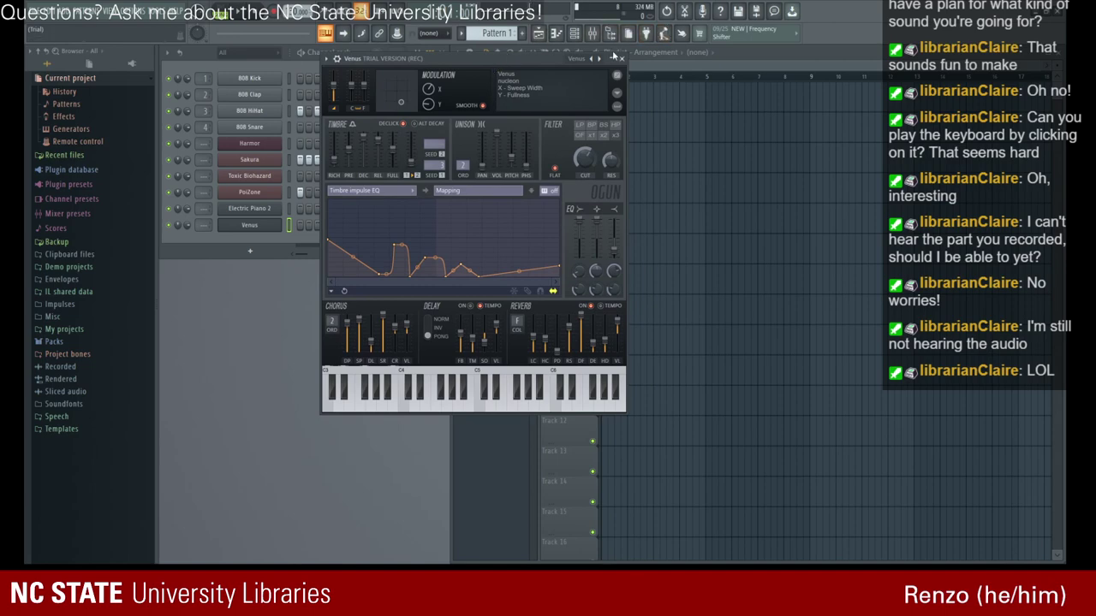
left_click_drag(506, 61, 513, 69)
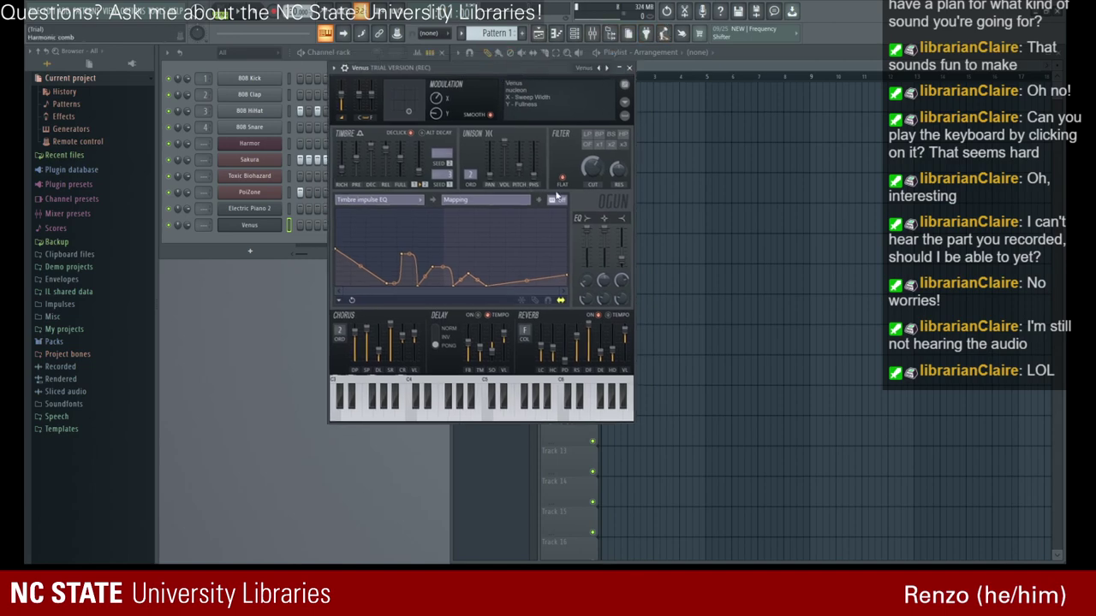
left_click(629, 67)
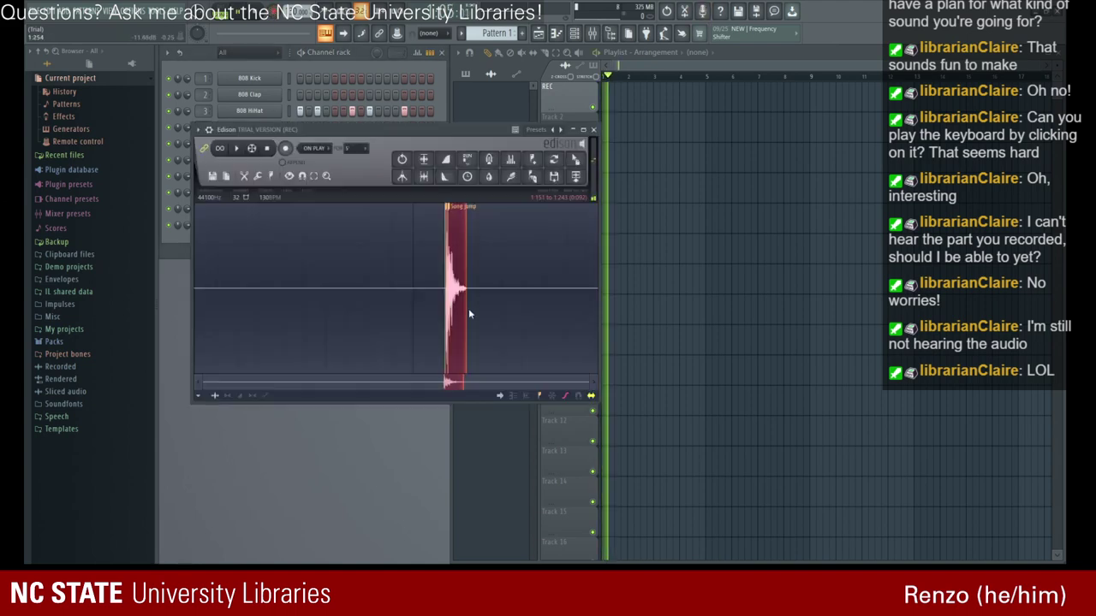
- Adjust the selection around the old sound in Edison, select the whole sound and delete it
left_click_drag(468, 308, 479, 283)
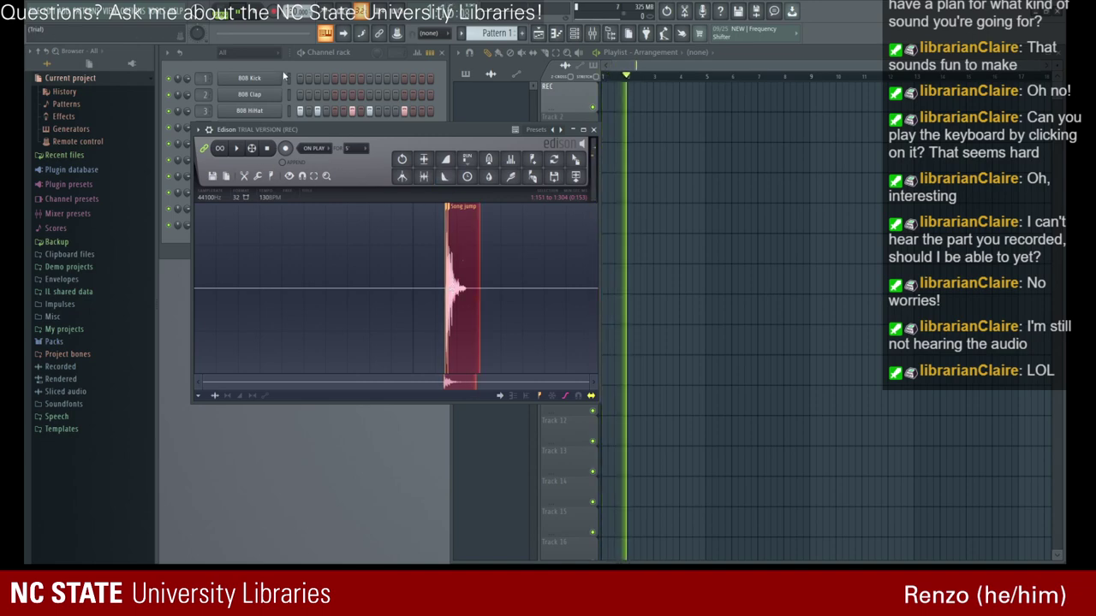
left_click(238, 11)
left_click_drag(465, 291, 452, 289)
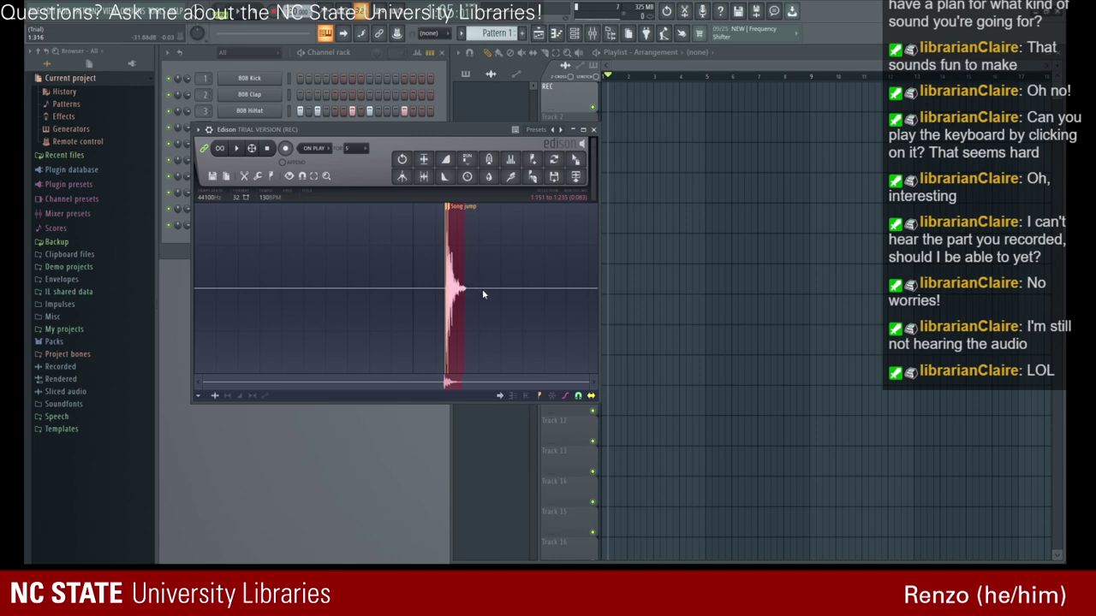
left_click(485, 296)
left_click_drag(476, 298, 427, 277)
key("Delete")
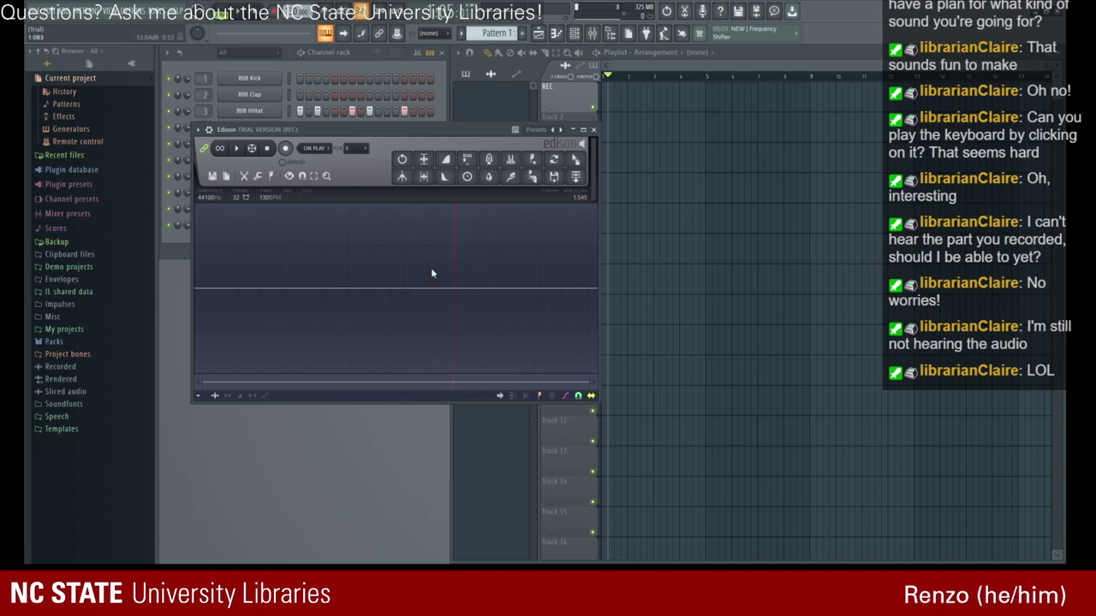
- Record a new take of about 15 seconds in Edison while the song plays, and stop playback
left_click(286, 148)
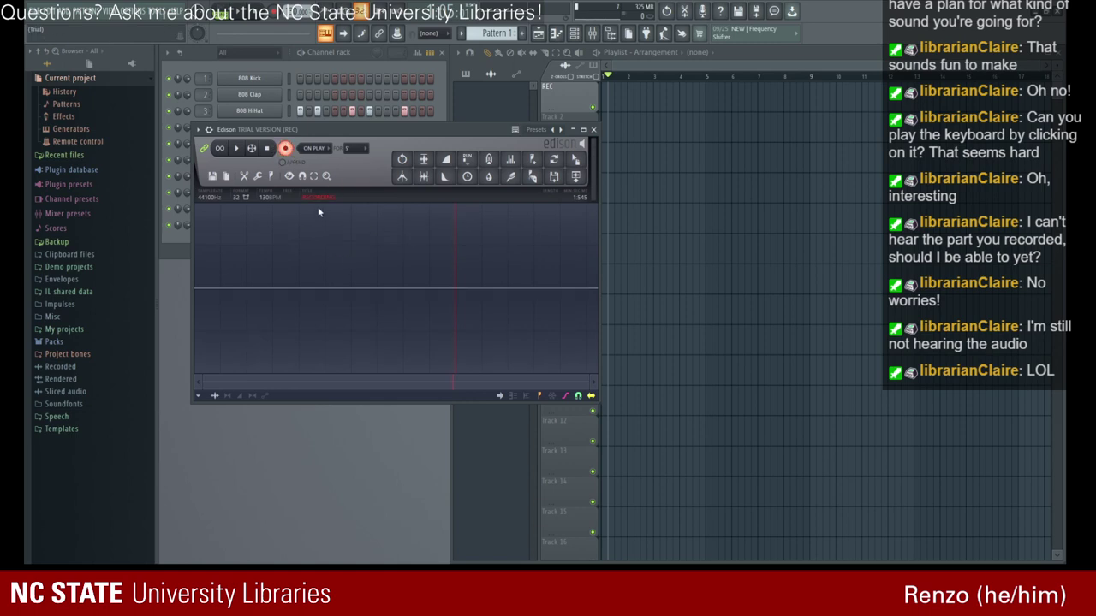
left_click(239, 12)
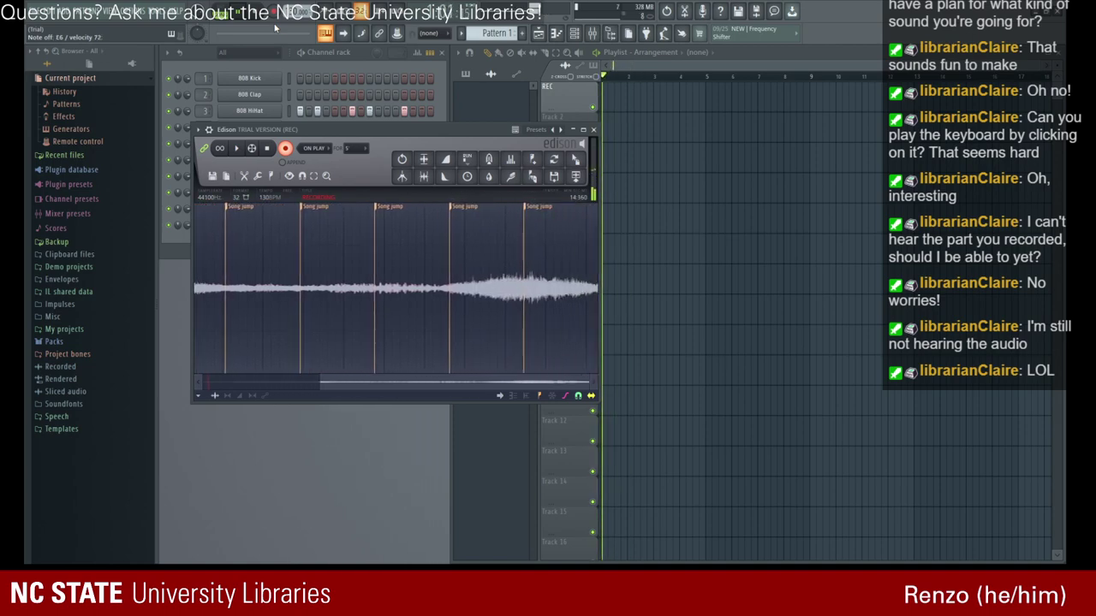
key("space")
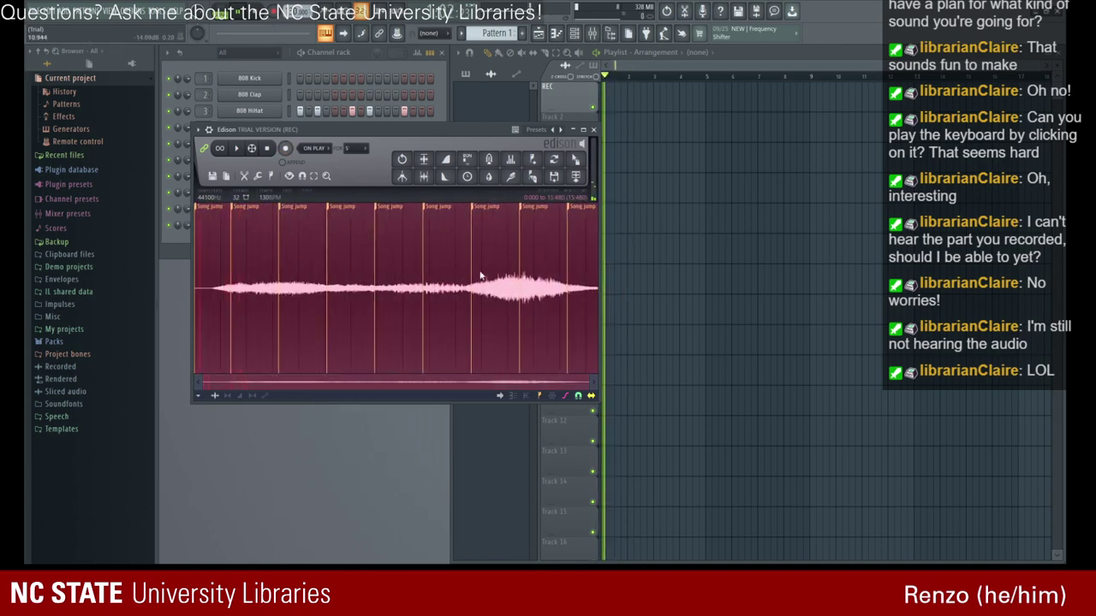
left_click(257, 20)
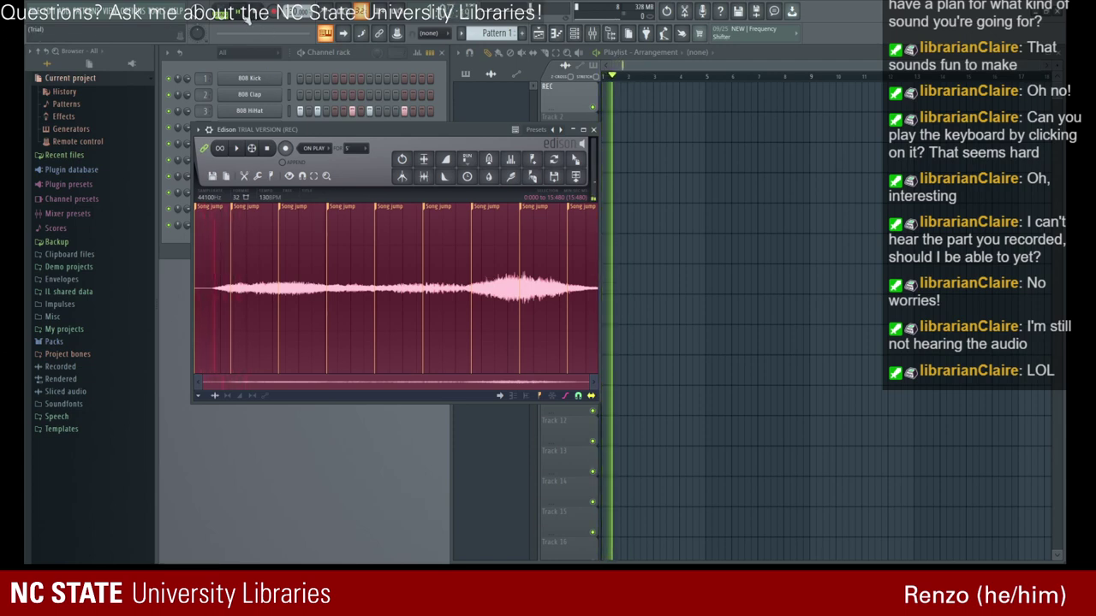
left_click(253, 19)
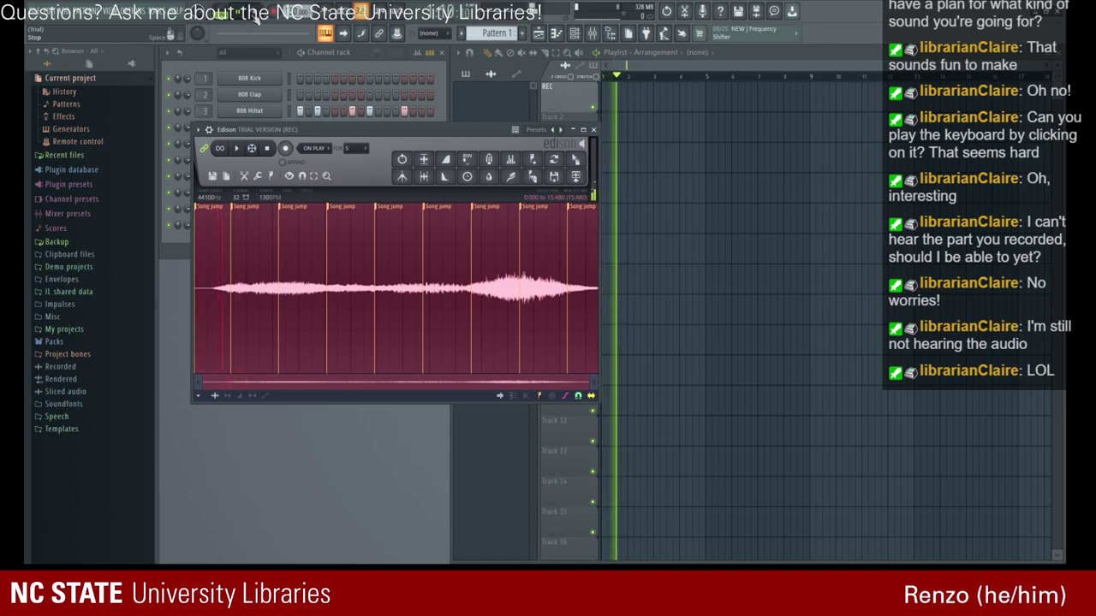
- Select the whole take in Edison, shift its song jump markers later, and play the take
left_click_drag(278, 253, 189, 246)
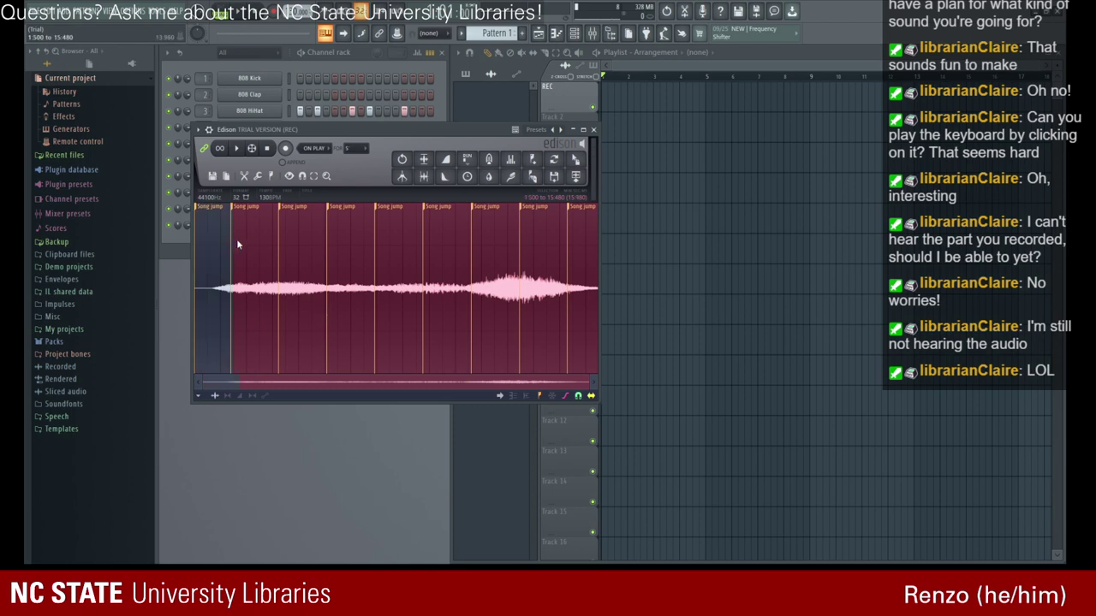
left_click_drag(237, 210, 267, 212)
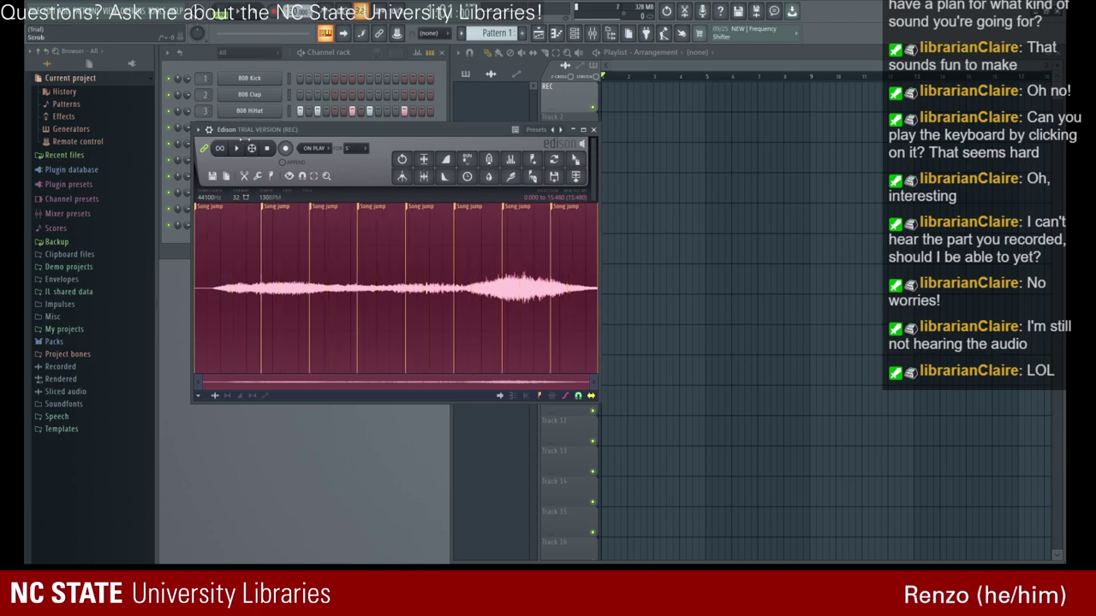
left_click(238, 148)
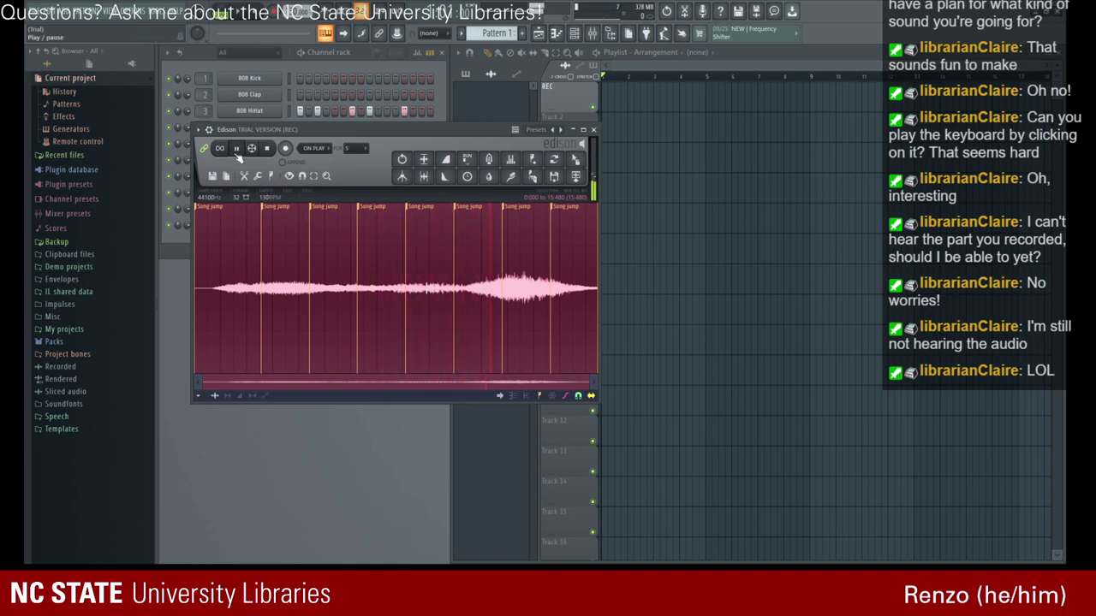
- Select the first 10 seconds of the take, try automatic marker placement on them, and undo the markers
right_click(463, 269)
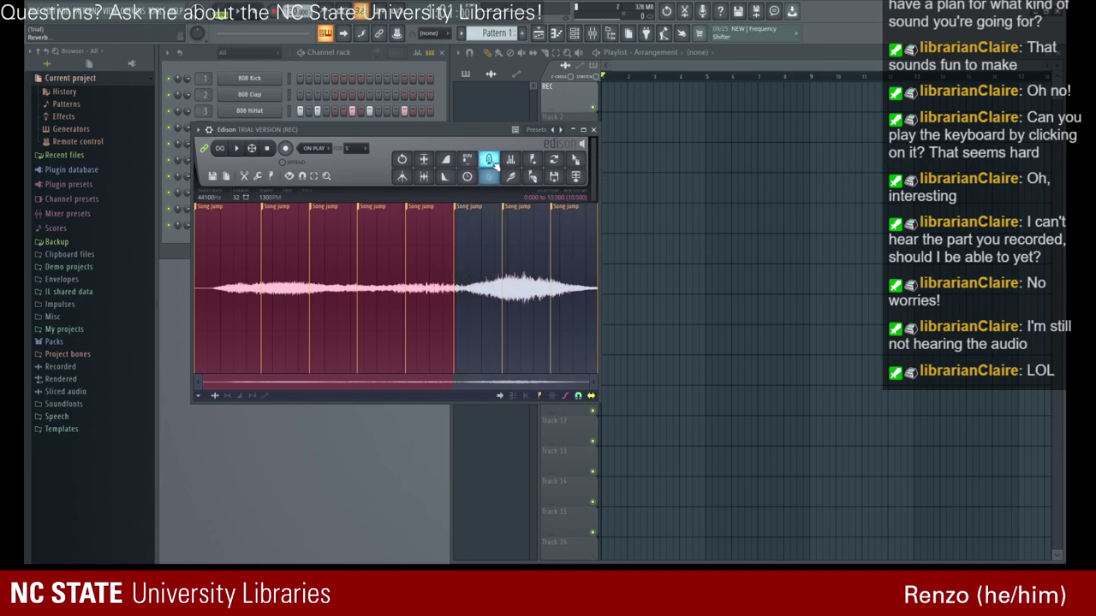
left_click(533, 176)
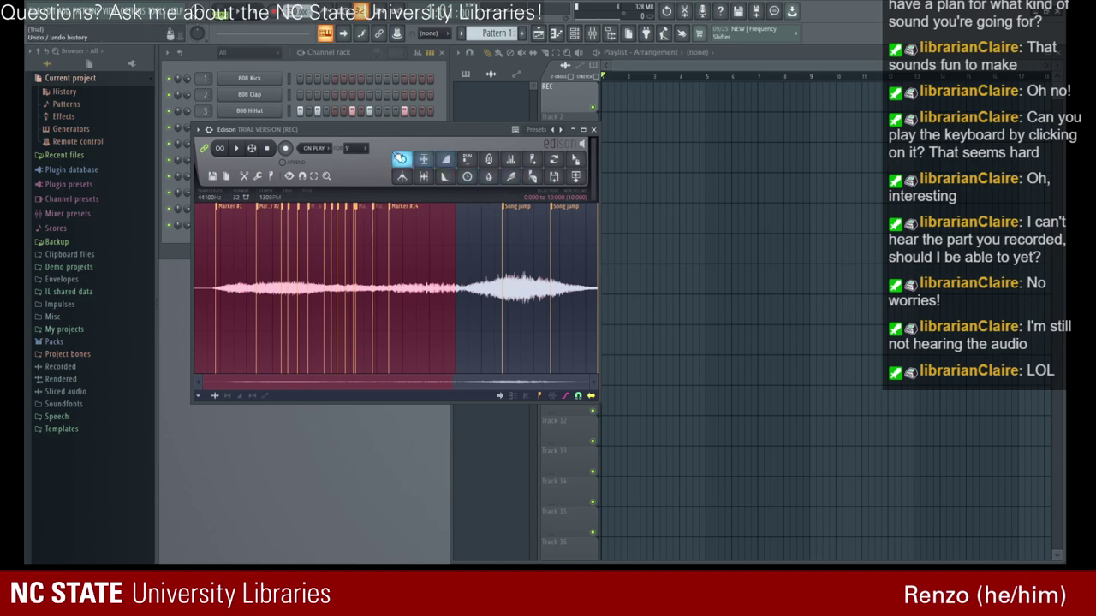
left_click(402, 161)
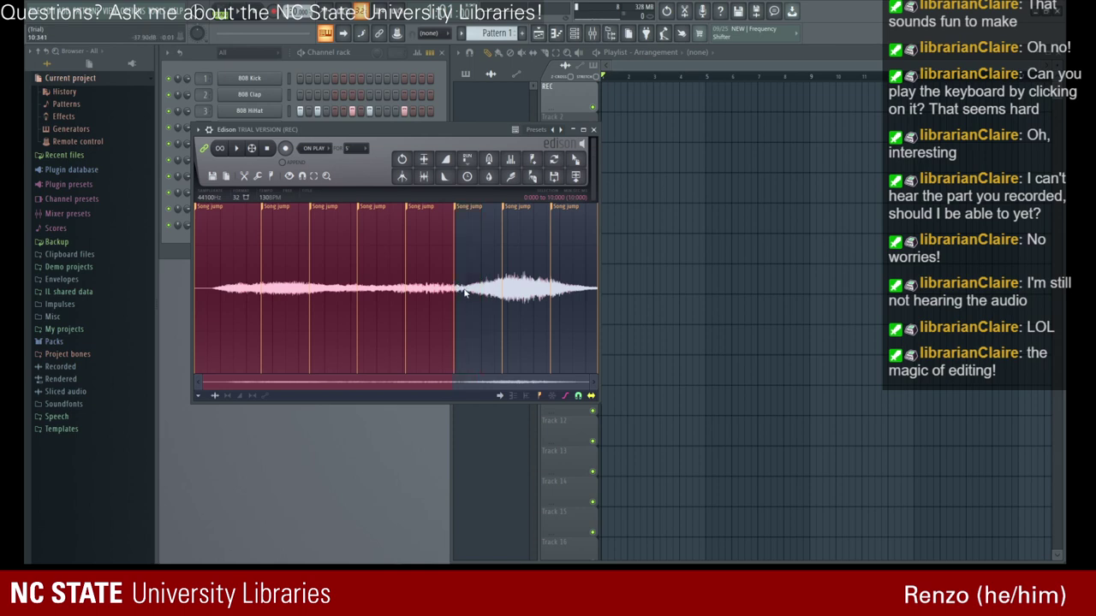
- Try deleting the first 10 seconds of the take in Edison, play the remainder, and undo the deletion
key("Delete")
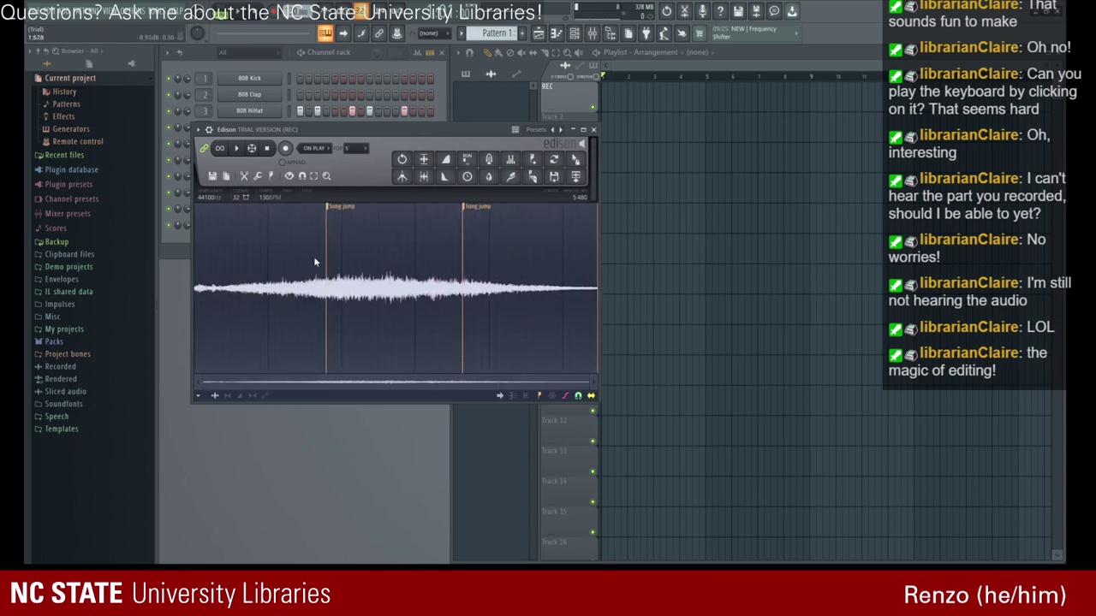
left_click(401, 159)
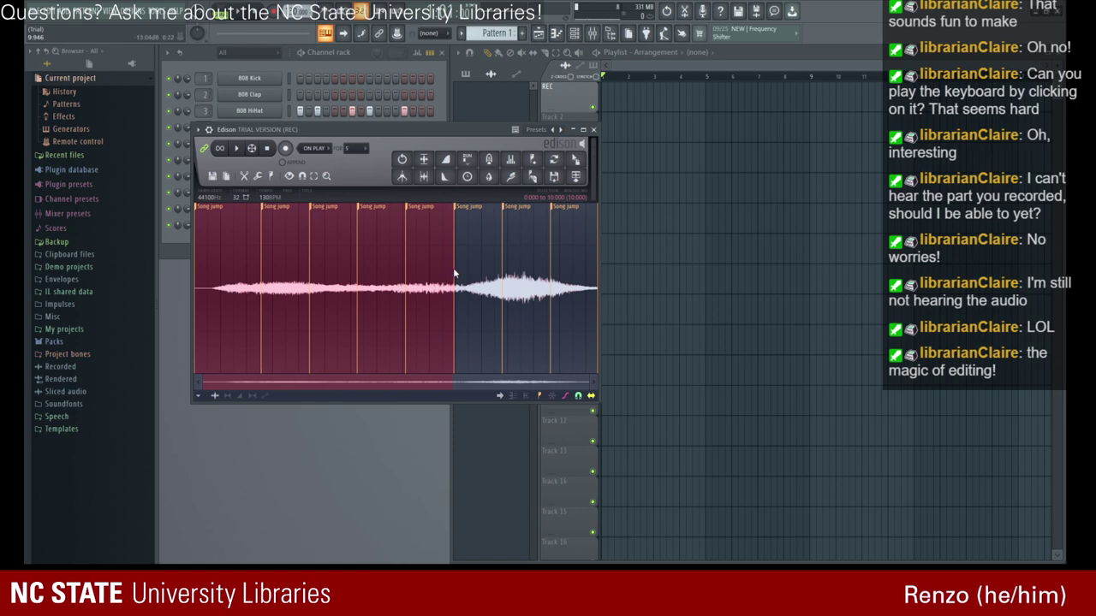
key("Delete")
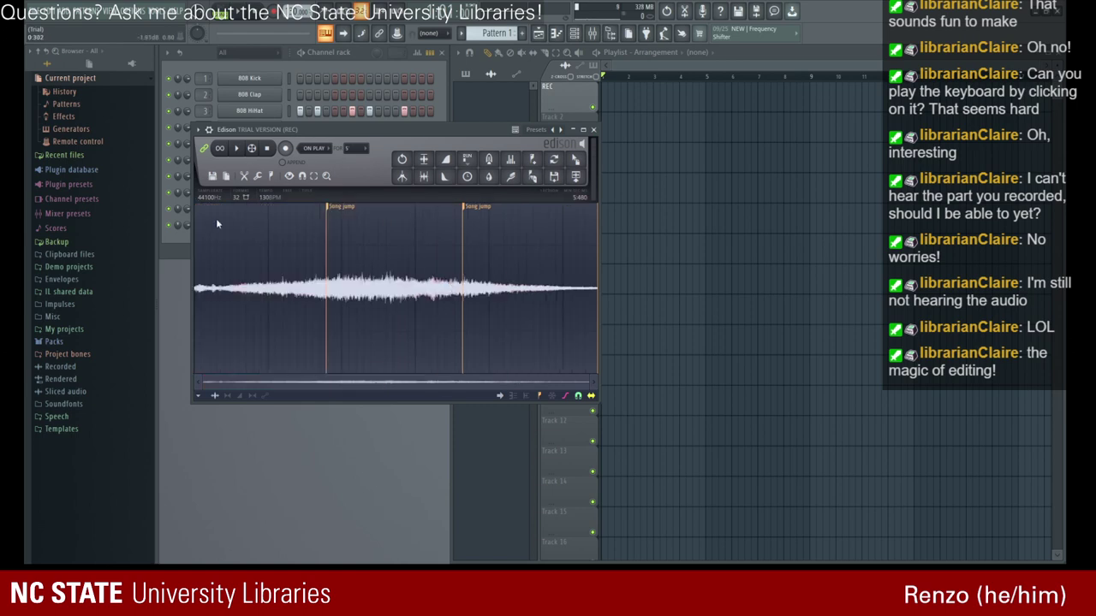
left_click(239, 149)
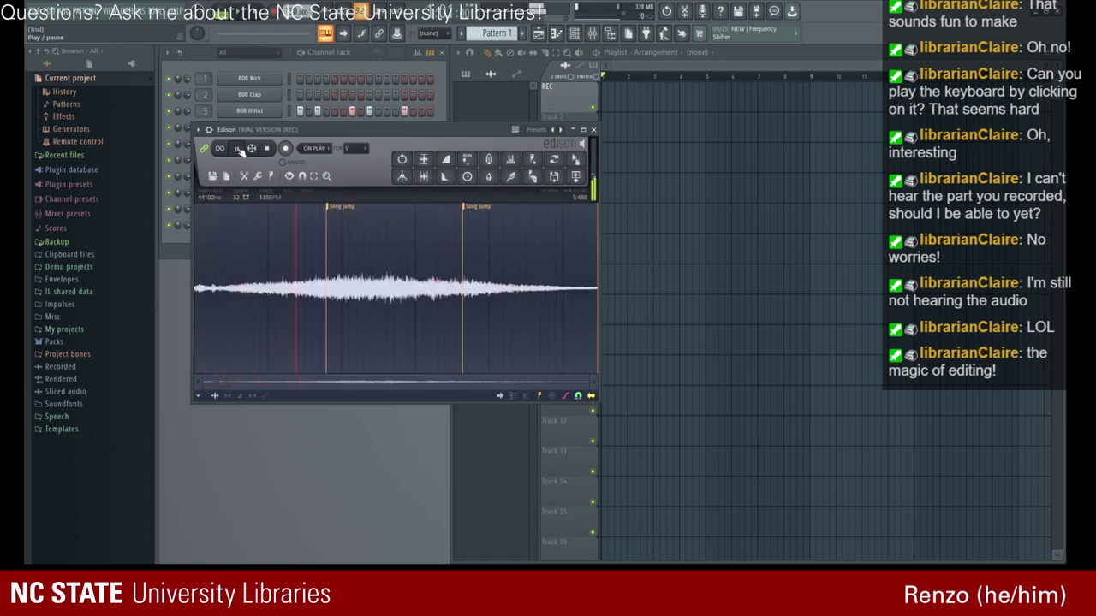
left_click(402, 159)
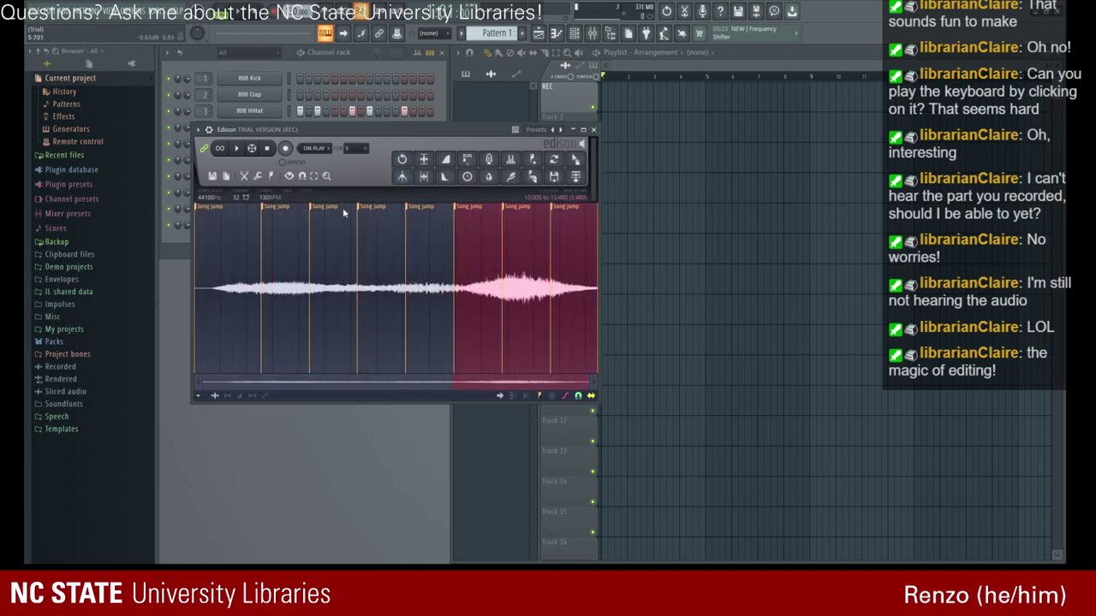
- Delete everything after the first 10 seconds of the take, select the remaining audio, and play it
key("Delete")
left_click(238, 151)
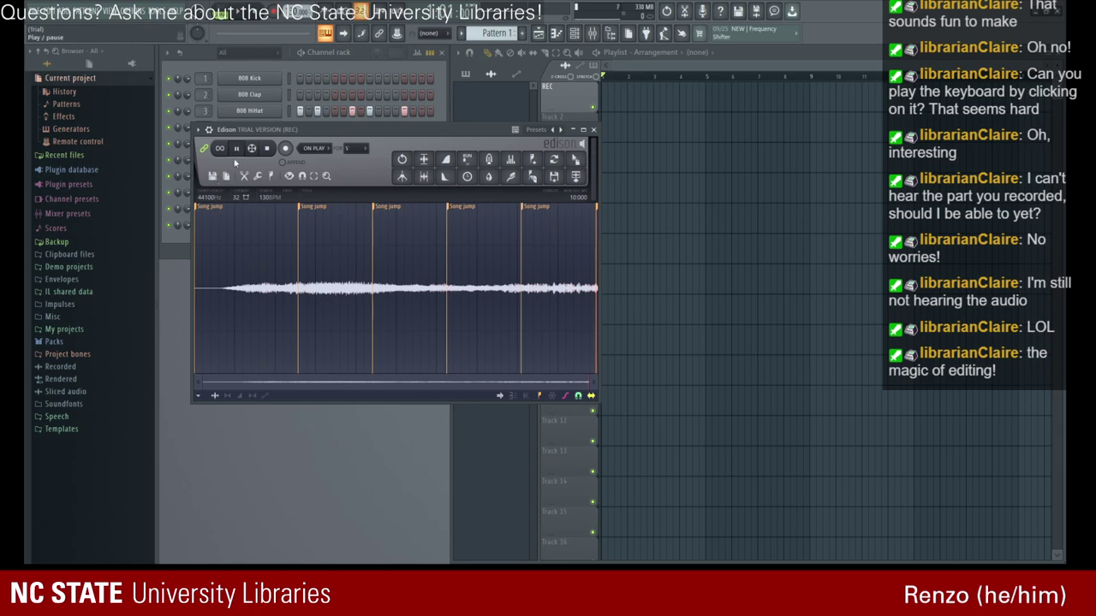
left_click(237, 149)
left_click_drag(461, 281, 398, 272)
left_click(240, 150)
- Reposition the Edison window so that the channel names in the channel rack are uncovered
left_click_drag(281, 134, 370, 133)
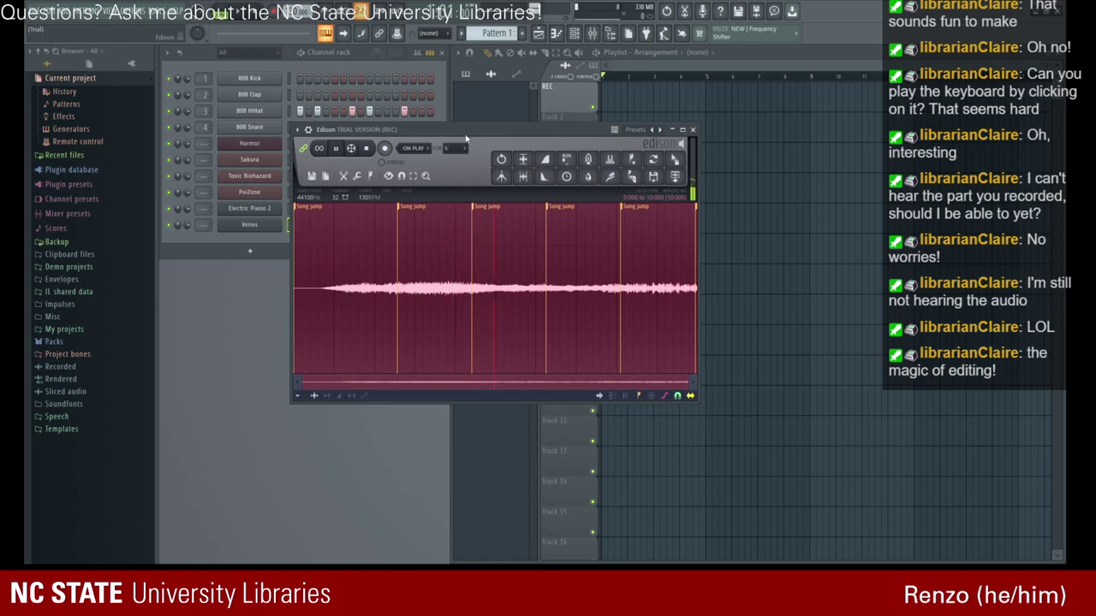
left_click_drag(463, 130, 411, 153)
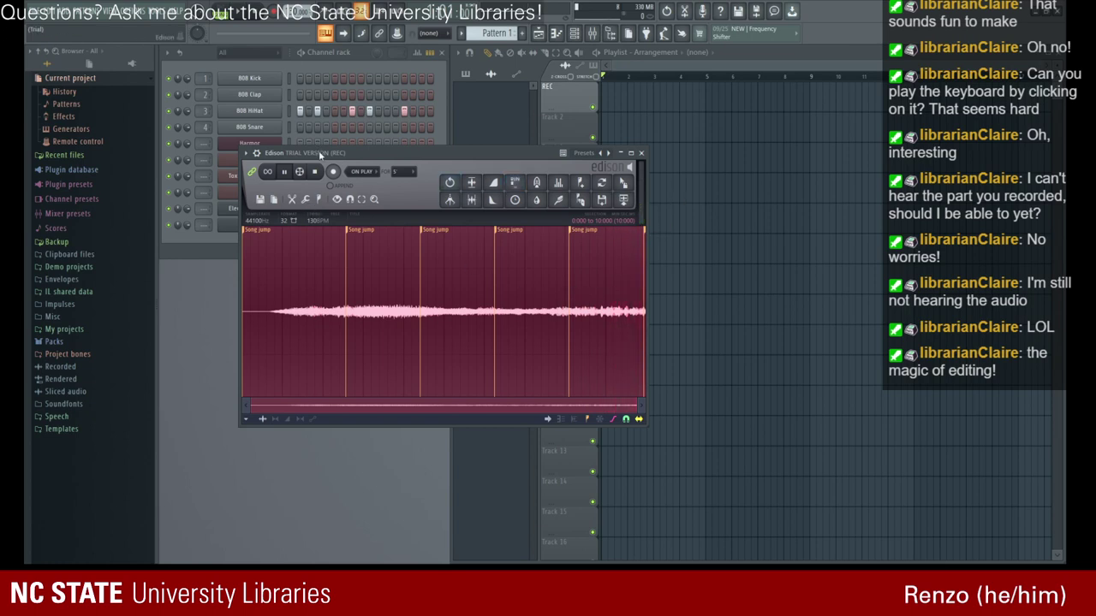
left_click_drag(321, 154, 482, 180)
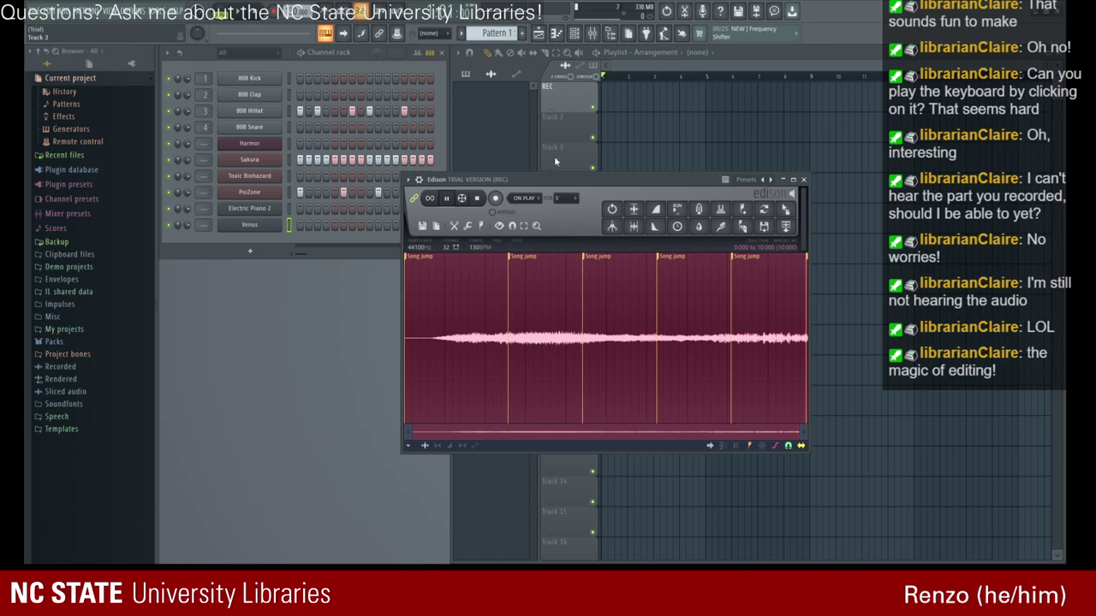
left_click_drag(557, 180, 487, 146)
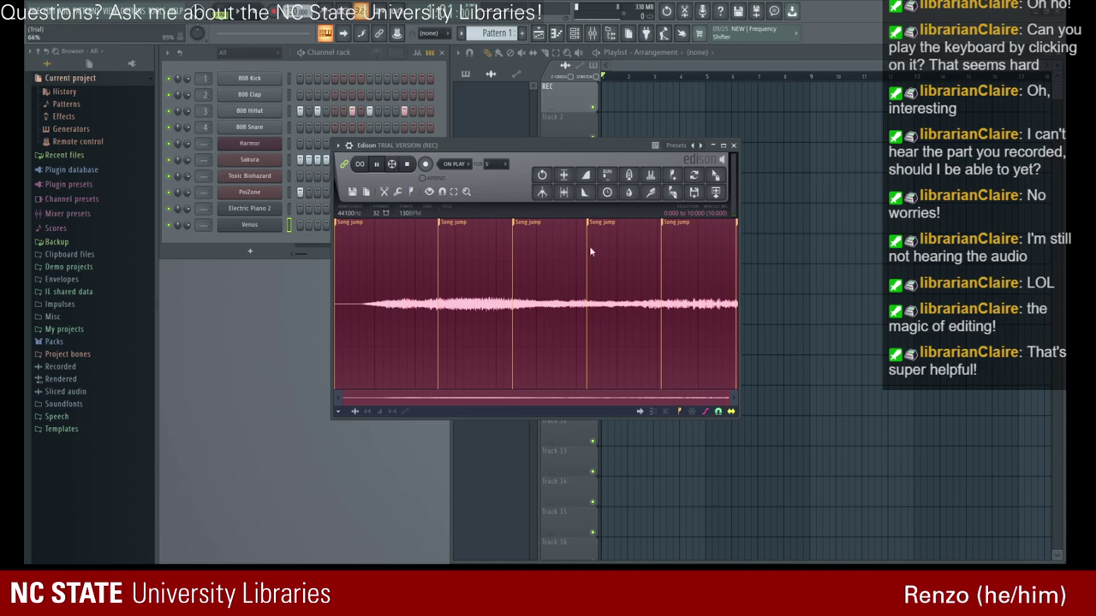
- Start and stop playback of the shortened take in Edison alongside the song
left_click(379, 164)
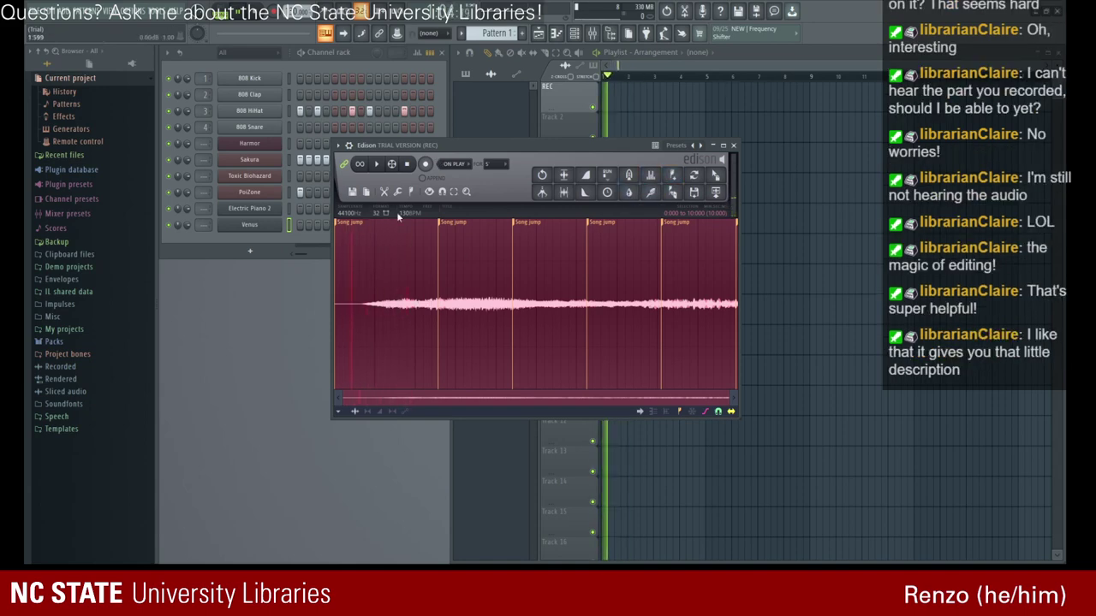
left_click(382, 164)
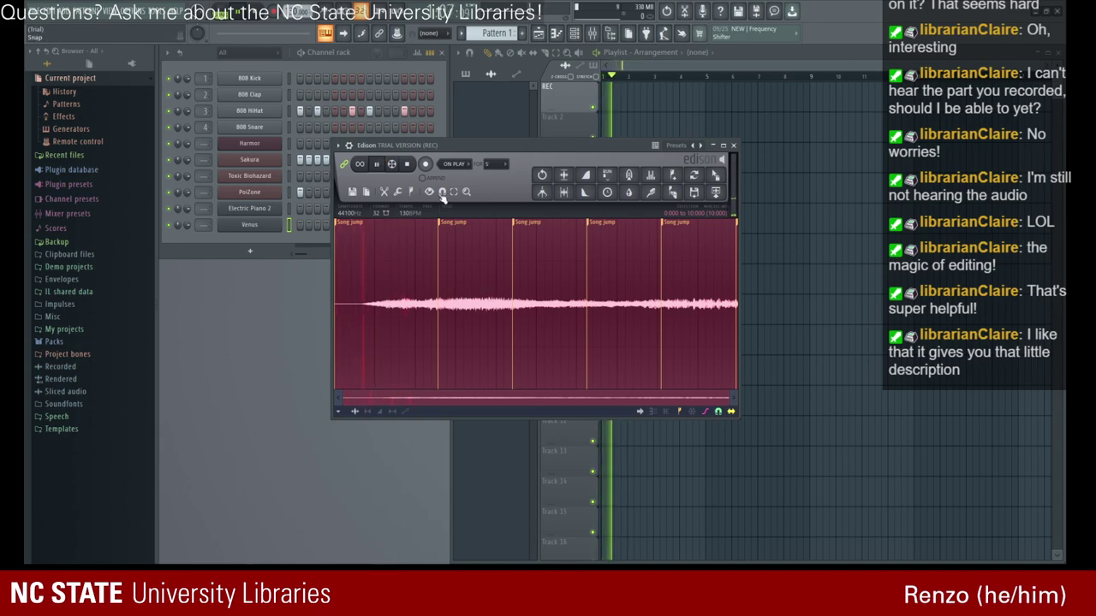
left_click(407, 163)
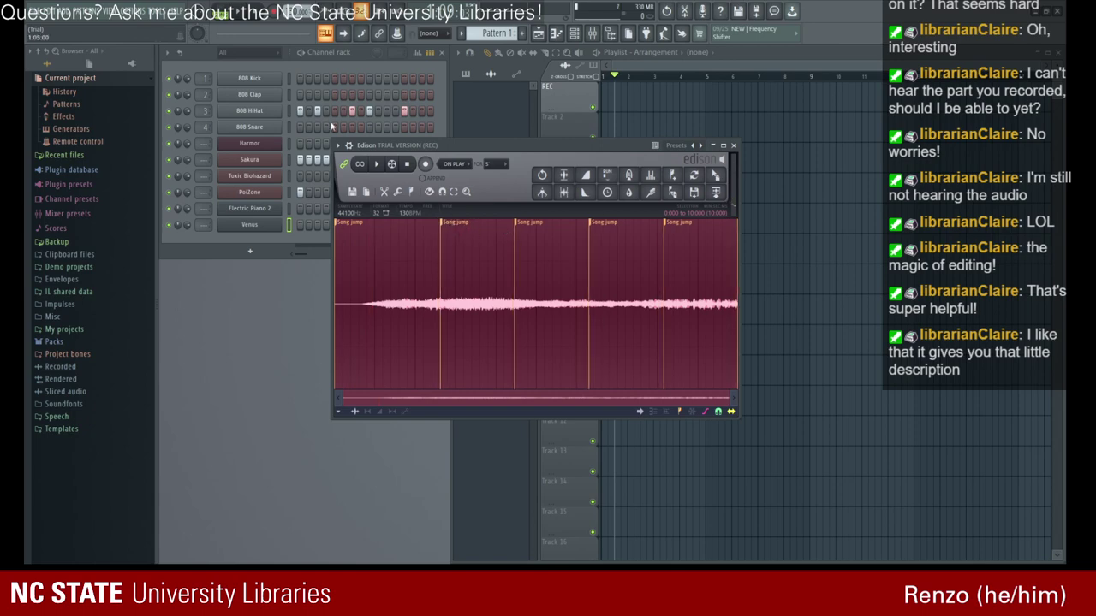
key("space")
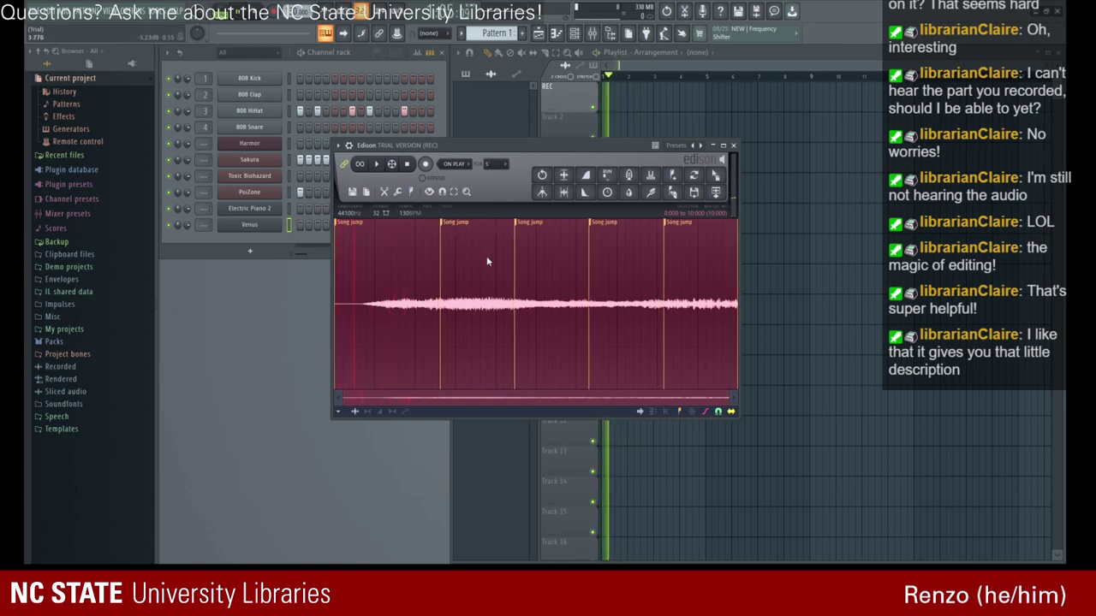
- Try moving the second song jump marker earlier in the take, undo the move, and stop the song
left_click_drag(452, 224, 387, 225)
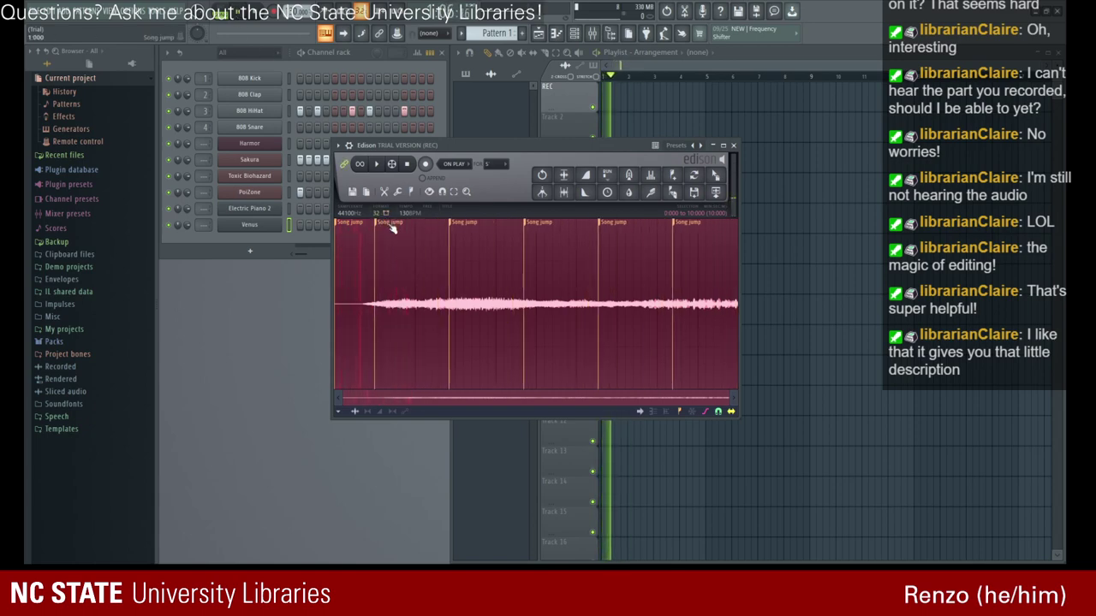
key("ctrl+z")
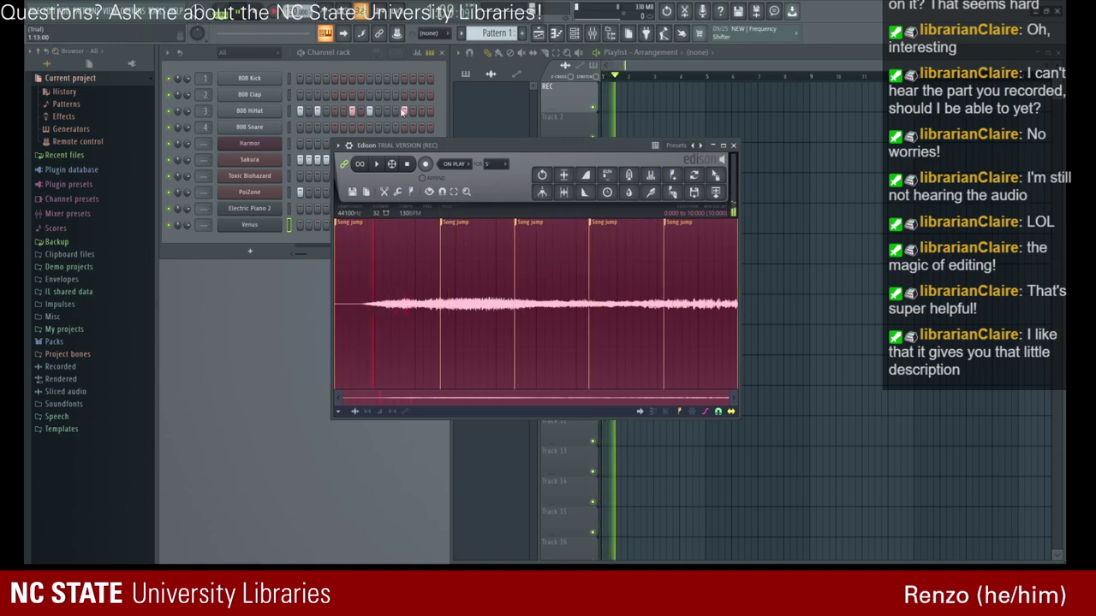
left_click(253, 24)
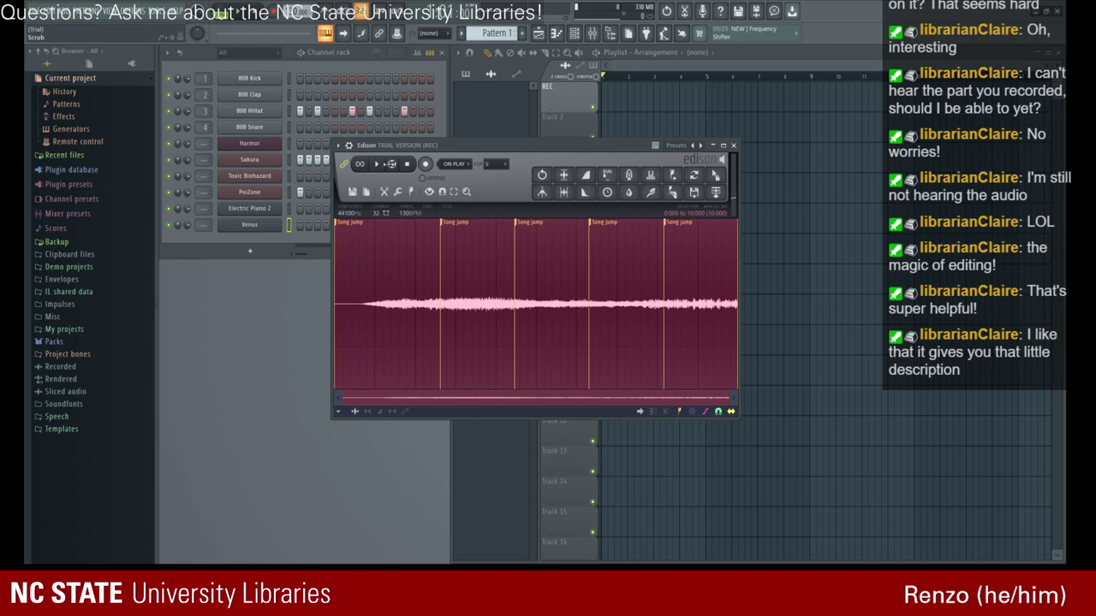
- Play the processed 10-second take in Edison, and stop the song playback
left_click(389, 164)
left_click(375, 165)
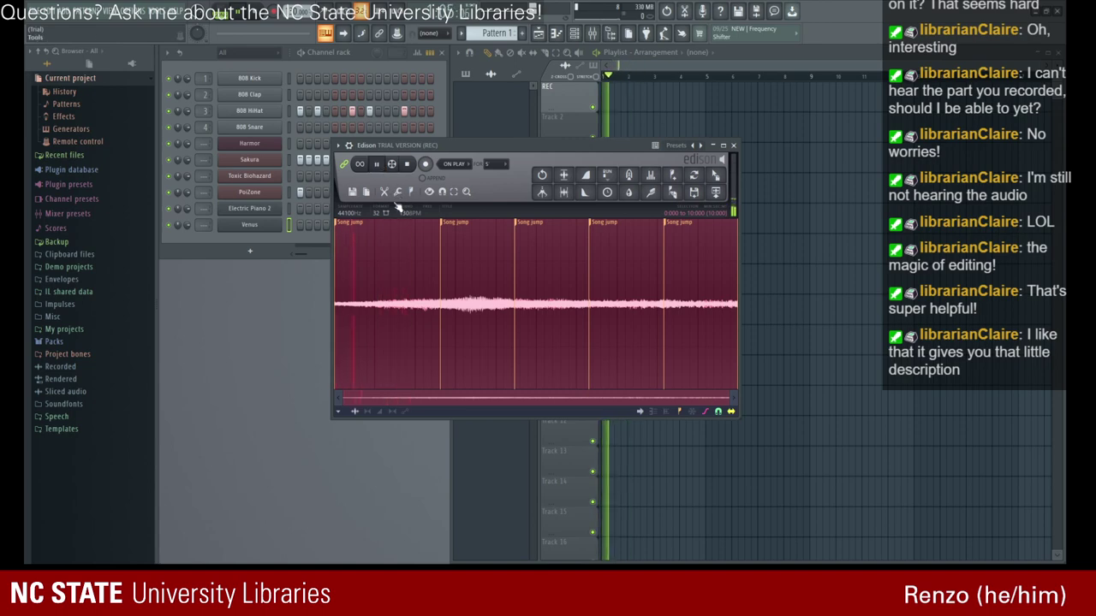
key("space")
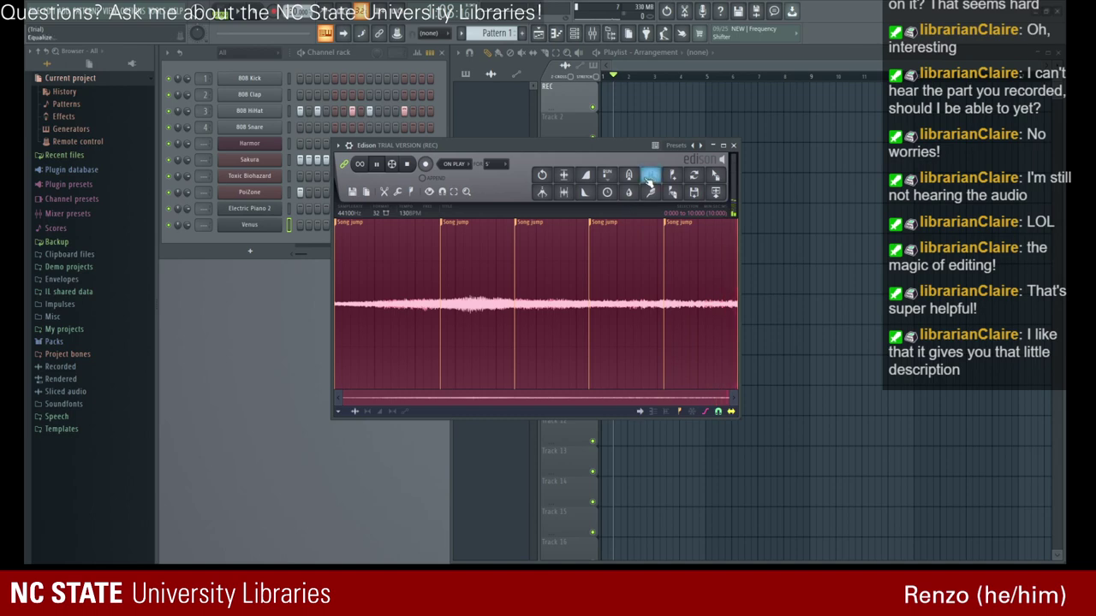
- Send the 10-second take to the playlist as an audio clip, and place a second copy on Track 2
left_click(716, 192)
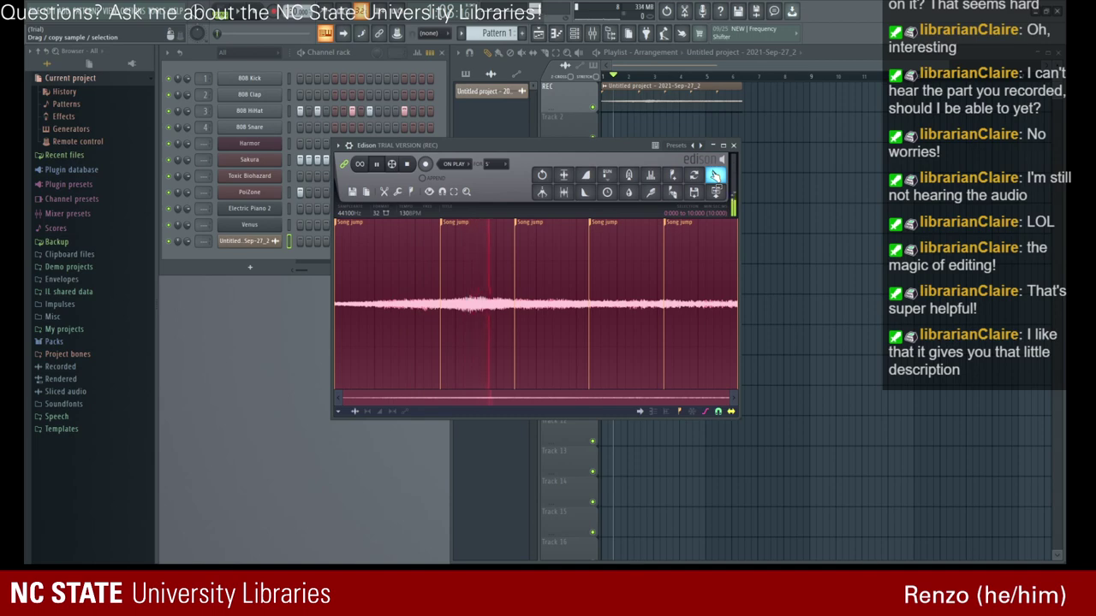
left_click_drag(715, 175, 607, 120)
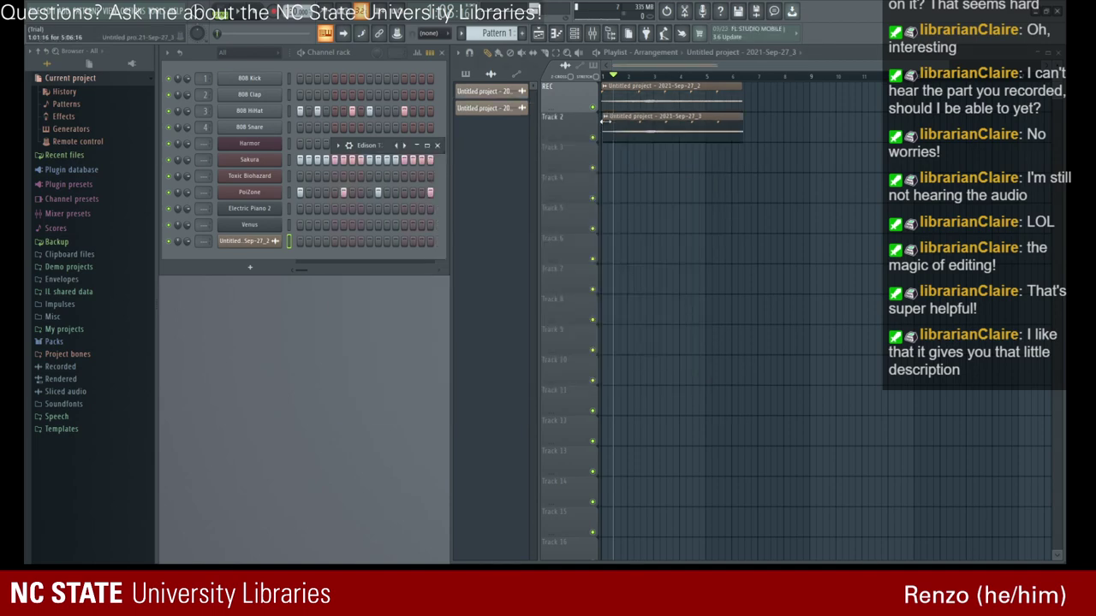
left_click_drag(400, 141, 321, 140)
left_click(298, 165)
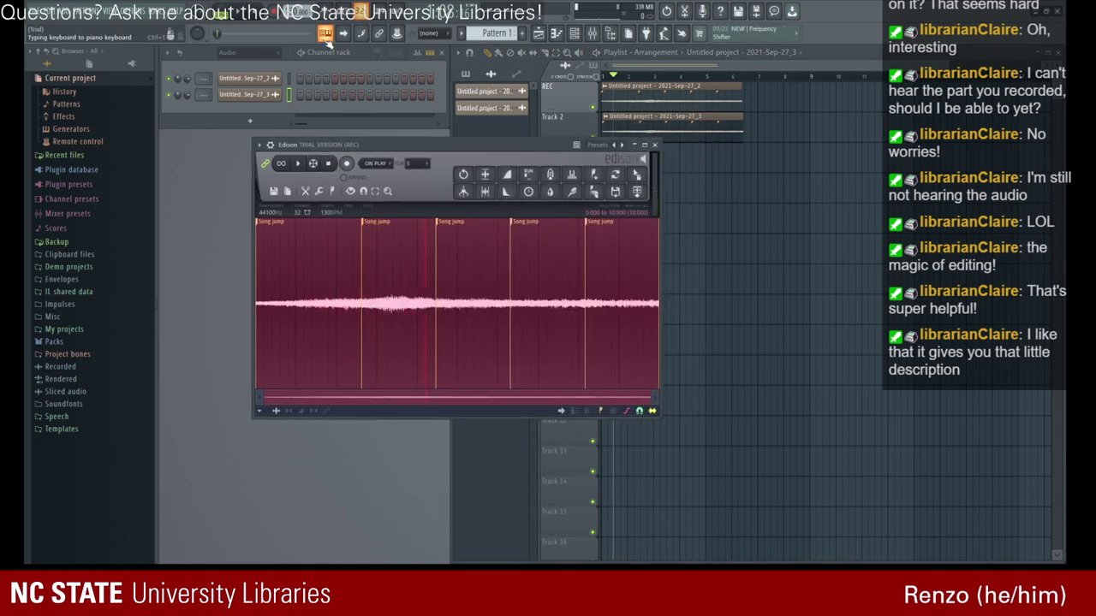
- Close Edison, and toggle the workspace windows until only the playlist and channel rack are showing
left_click(575, 33)
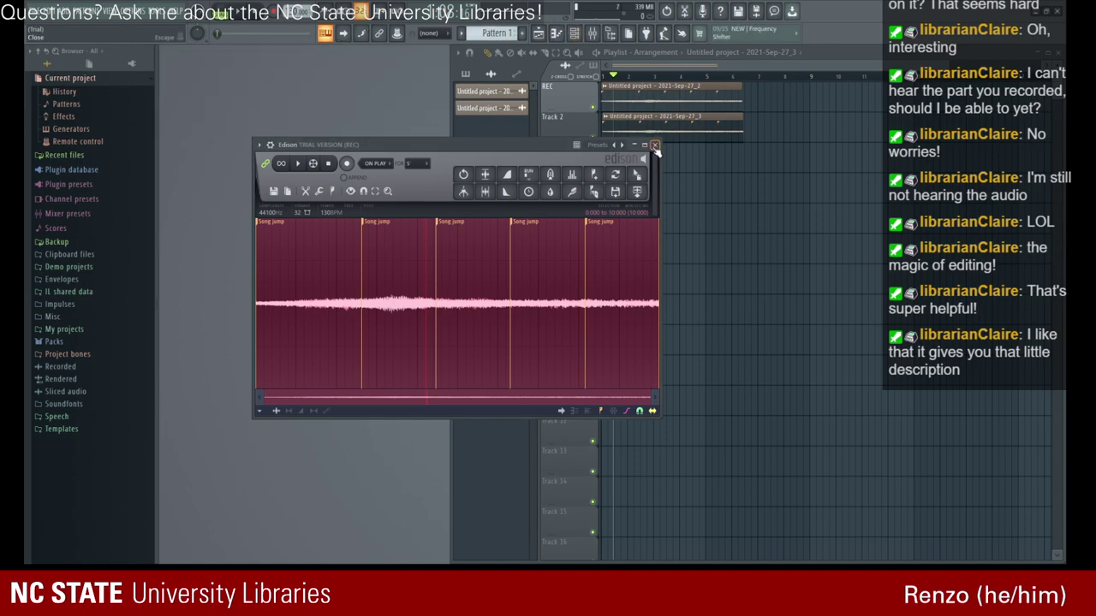
left_click(555, 33)
left_click(557, 35)
left_click(541, 34)
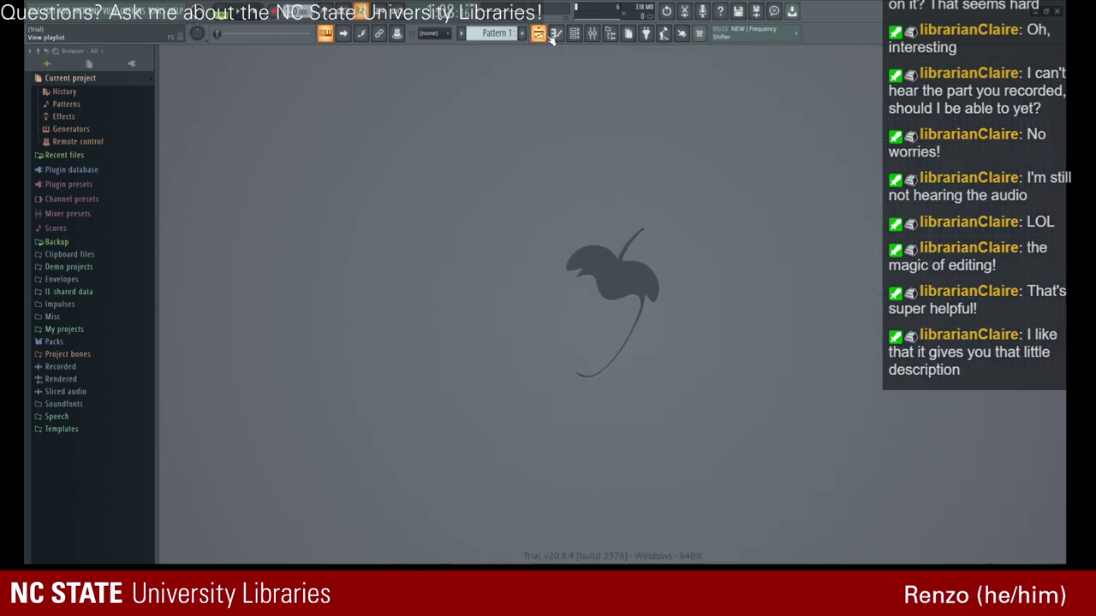
left_click(541, 34)
left_click(574, 34)
- Select each of the two recorded audio clips in the playlist's clip picker
left_click(512, 91)
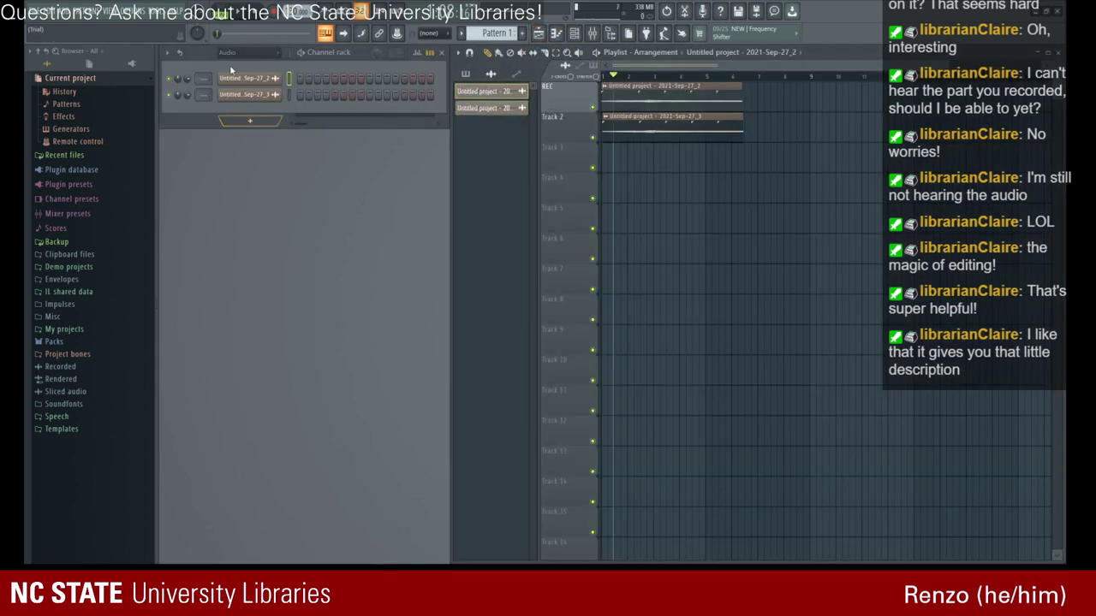
mouse_move(206, 53)
left_mouse_down()
mouse_move(213, 96)
mouse_move(199, 66)
mouse_move(207, 52)
left_mouse_up()
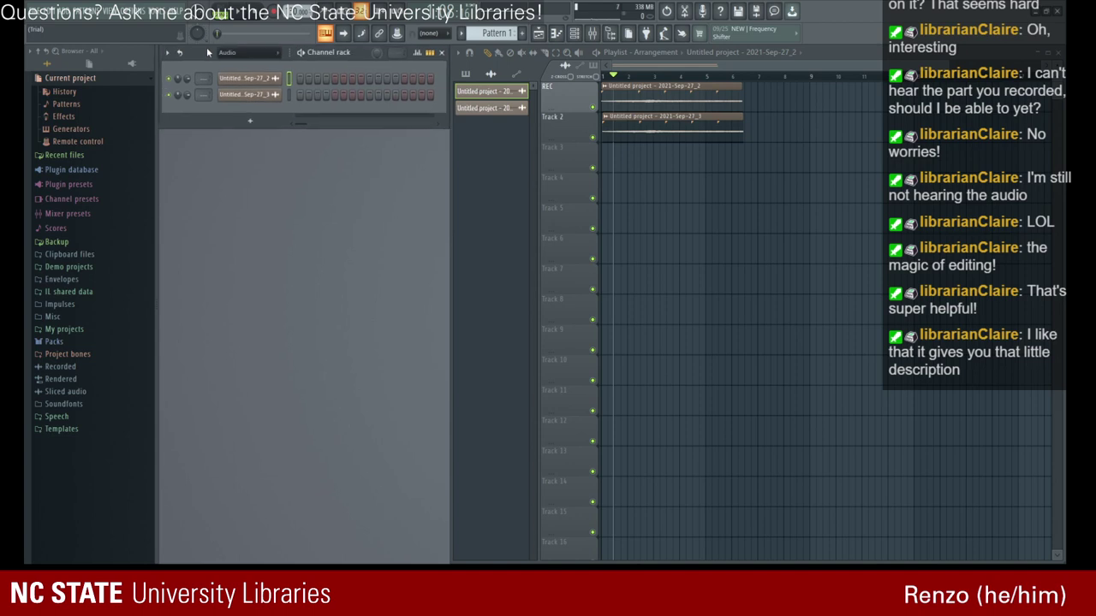
left_click(506, 109)
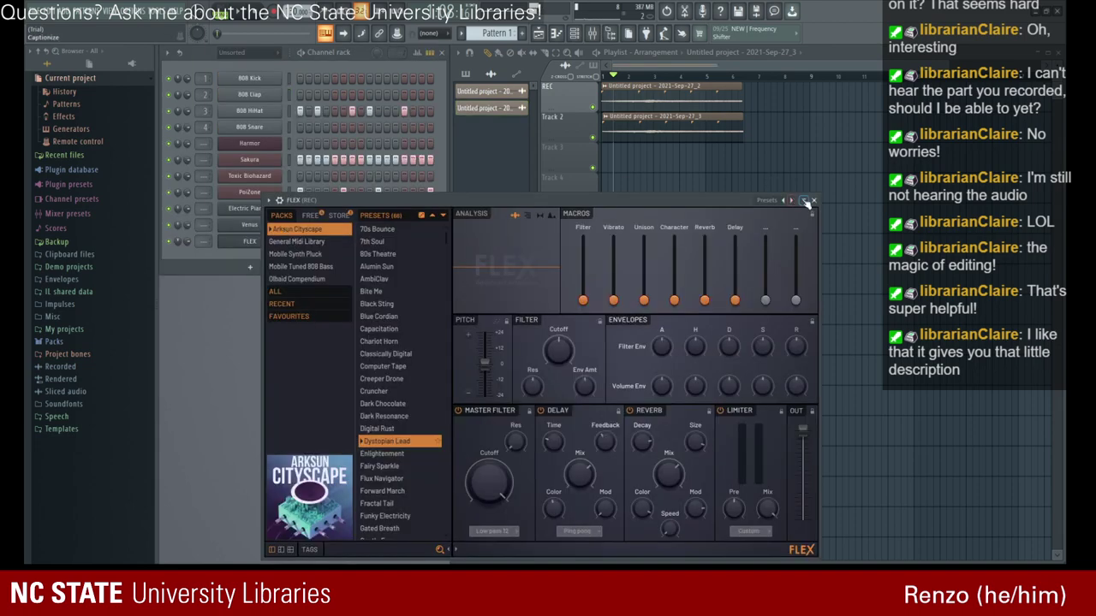
- Close the FLEX and Electric Piano 2 instruments, view the 808 HiHat and 808 Kick sampler settings, and stop playback
left_click(809, 201)
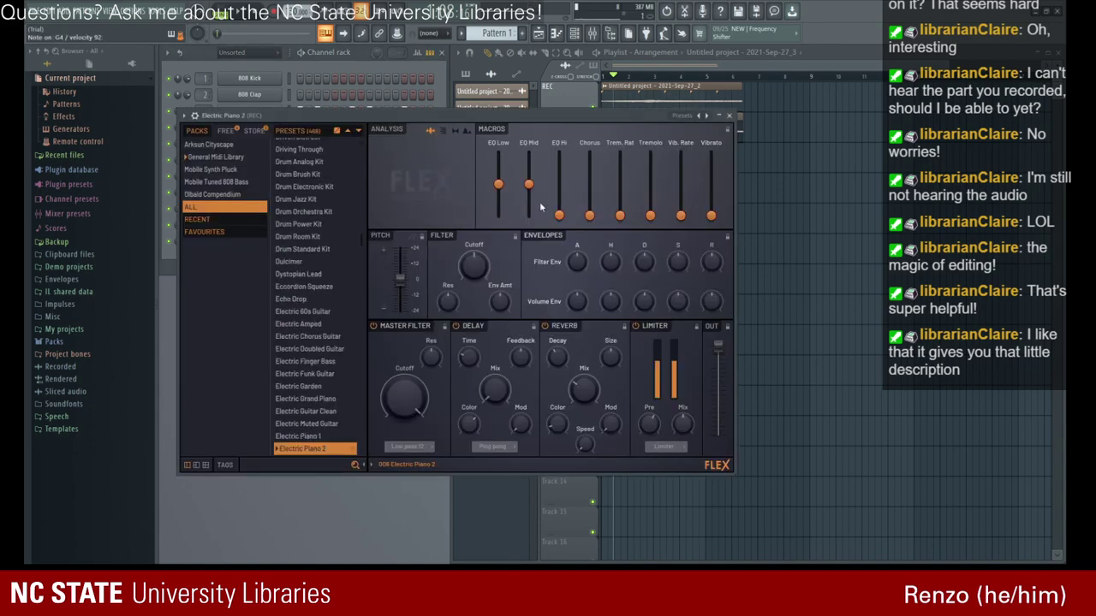
left_click(728, 115)
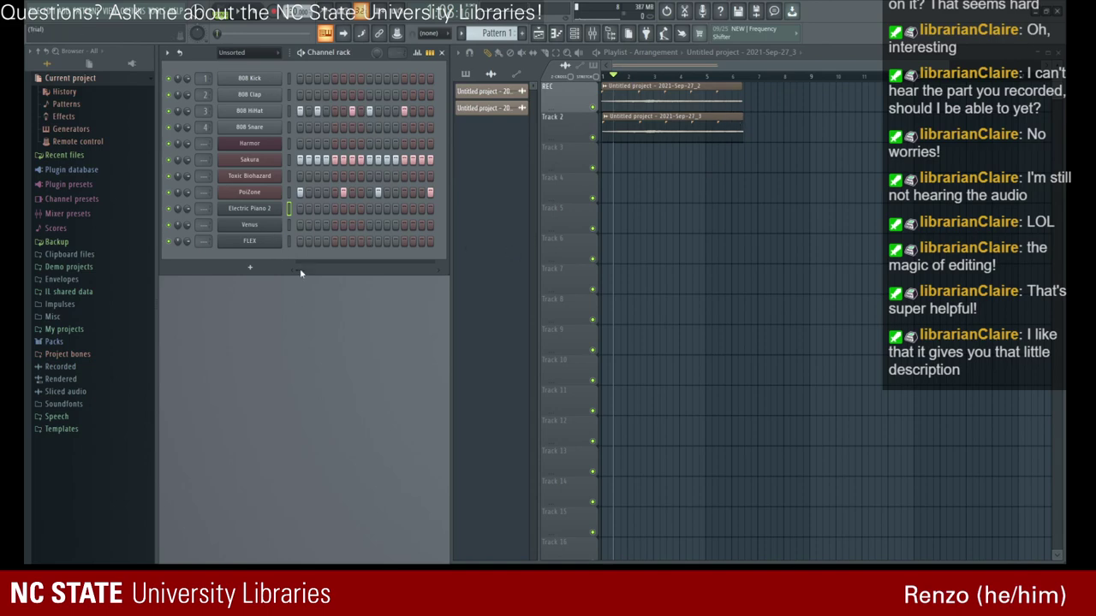
left_click(270, 112)
left_click(521, 157)
left_click(240, 80)
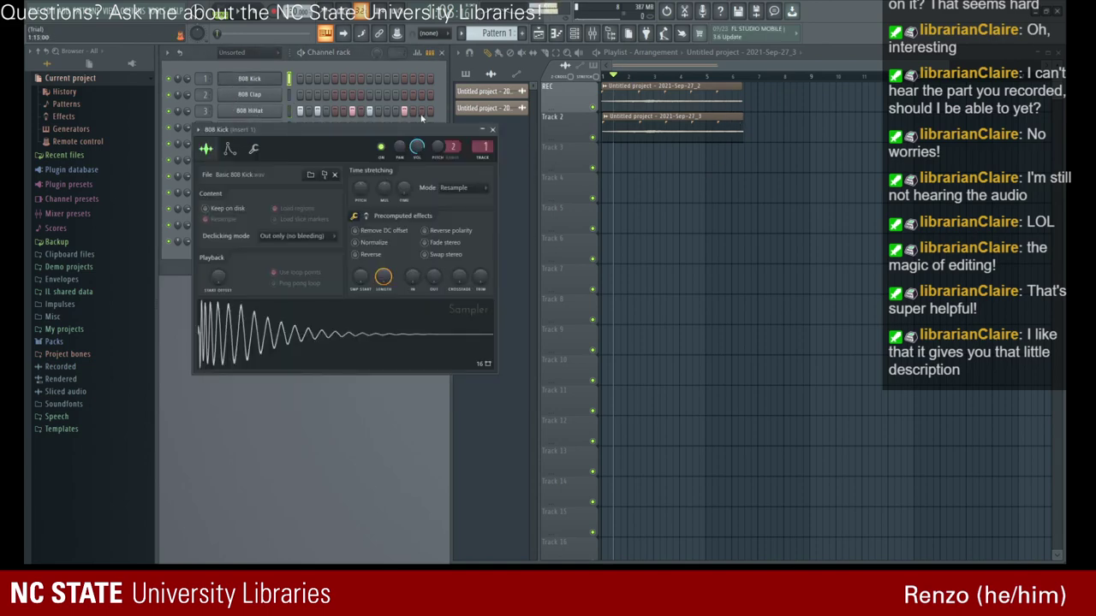
left_click(493, 130)
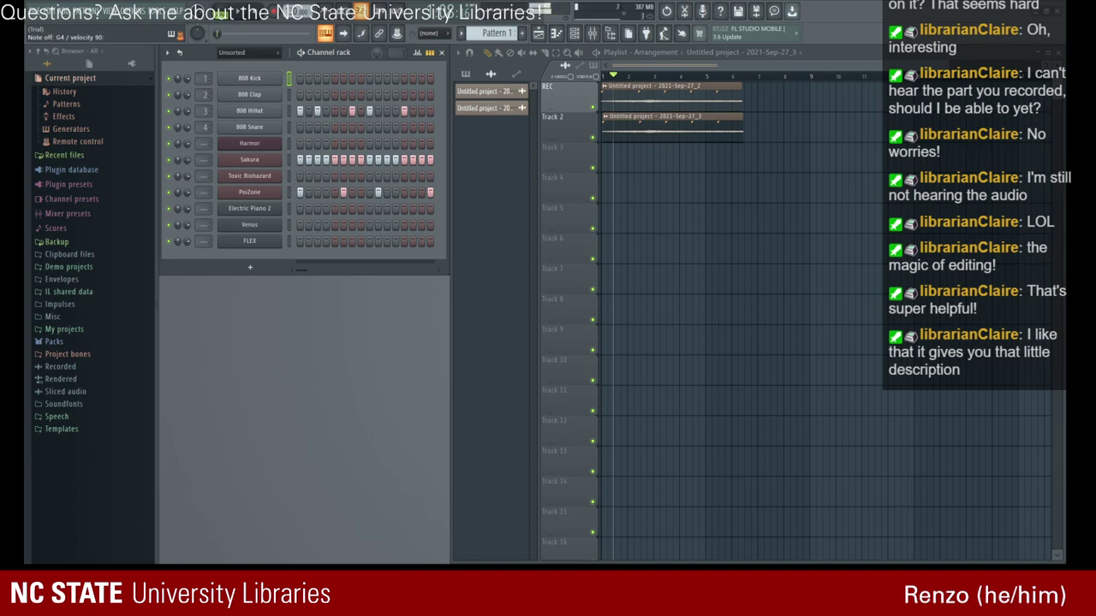
left_click(247, 12)
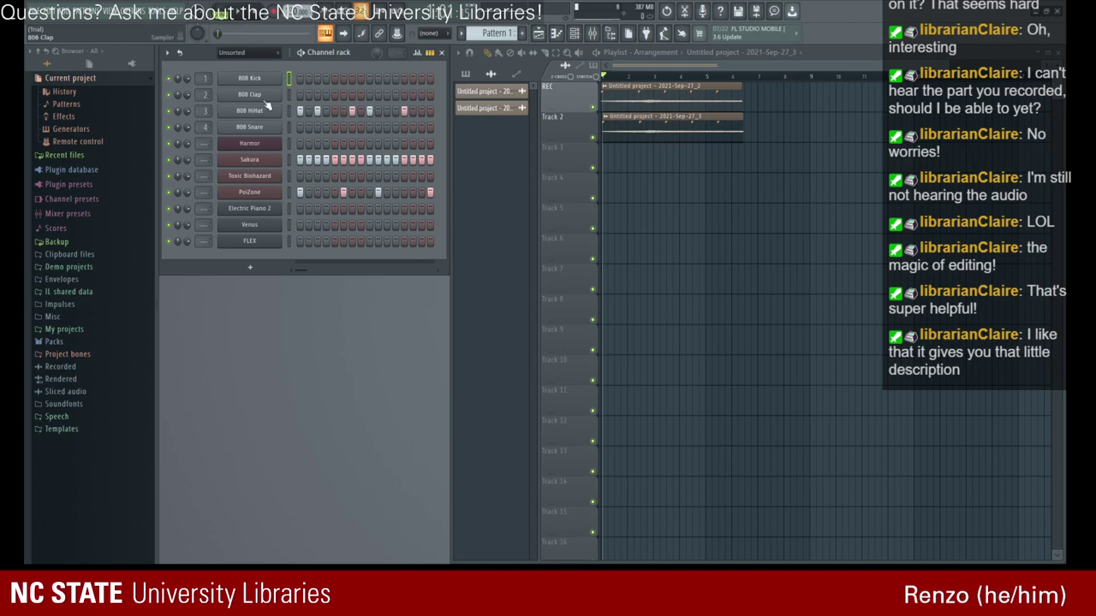
- Check the 808 HiHat sampler again, and open the 808 Kick sampler to explore its sample waveform
left_click(265, 100)
left_click(266, 100)
left_click(267, 111)
left_click(516, 159)
left_click(257, 78)
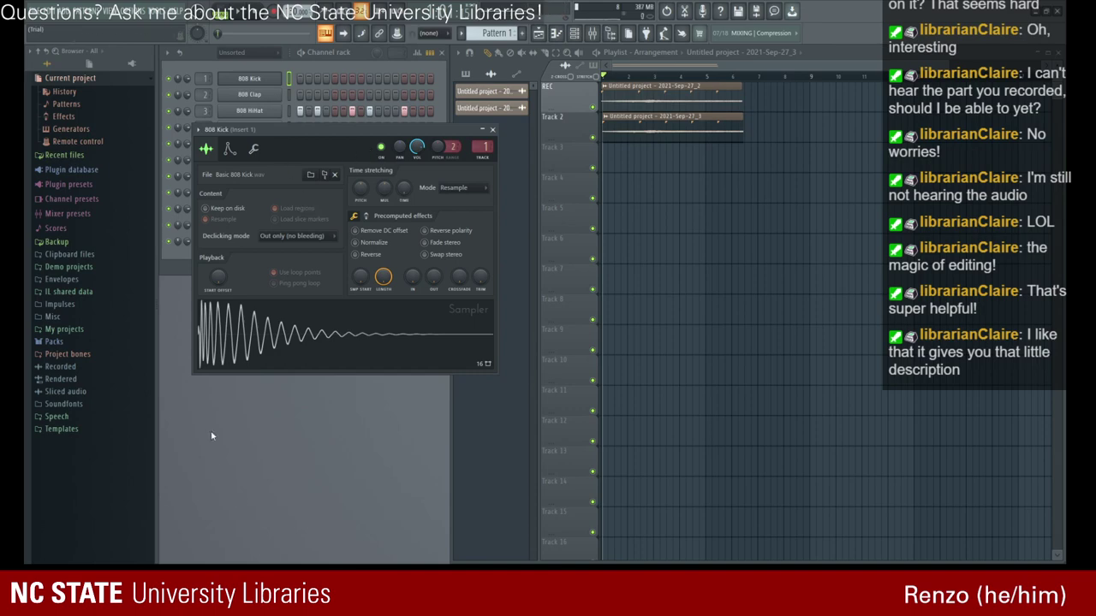
left_click_drag(252, 346, 311, 343)
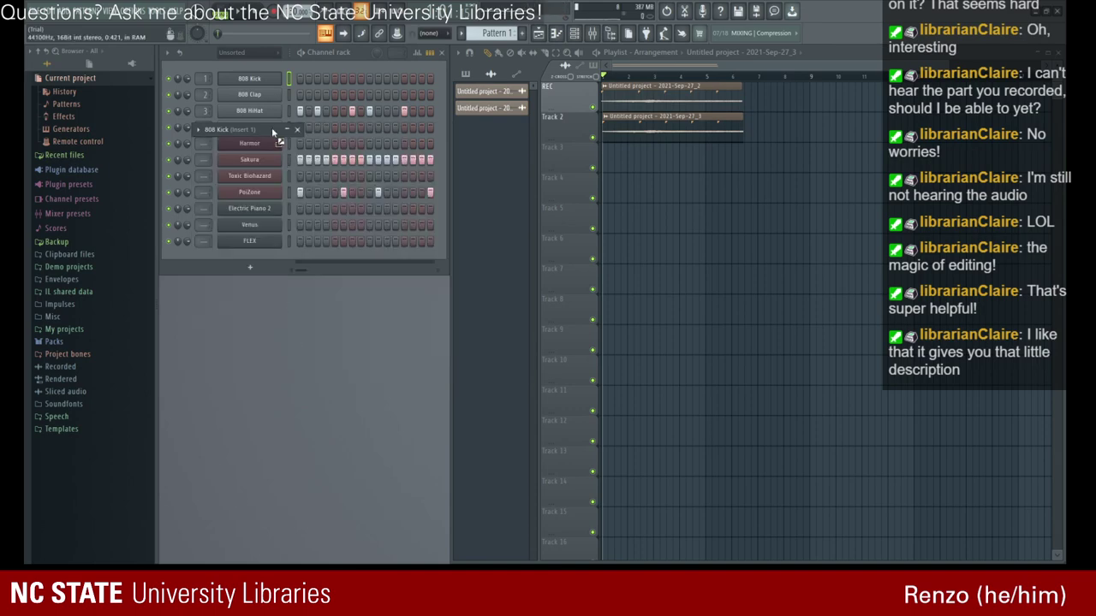
left_click_drag(272, 128, 251, 325)
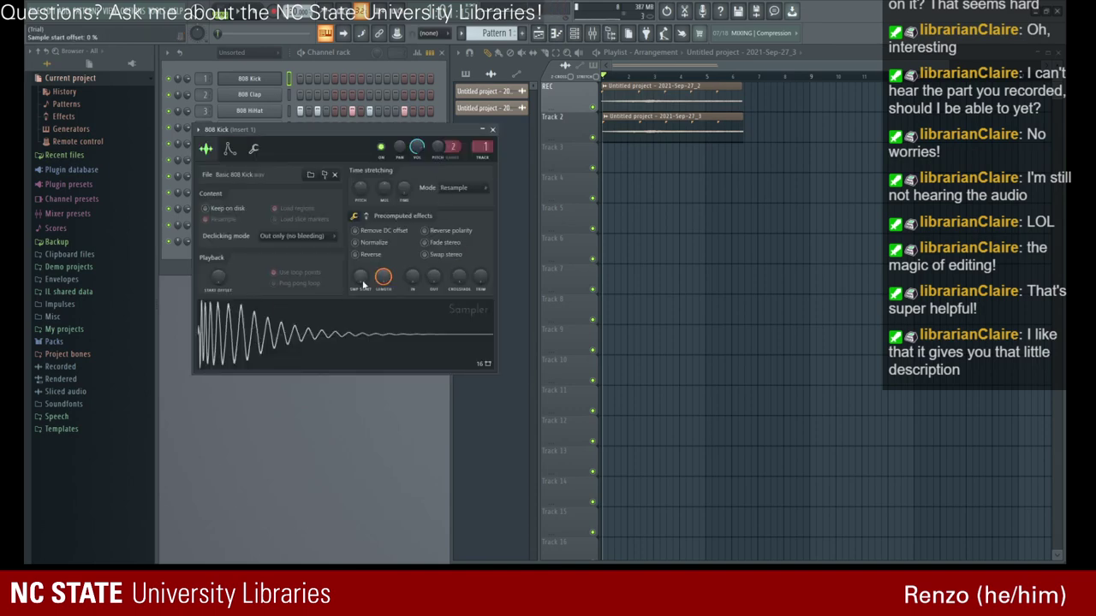
- Enable the 808 Kick sampler's volume envelope and reshape it with zero attack and longer hold, decay and release
left_click(230, 149)
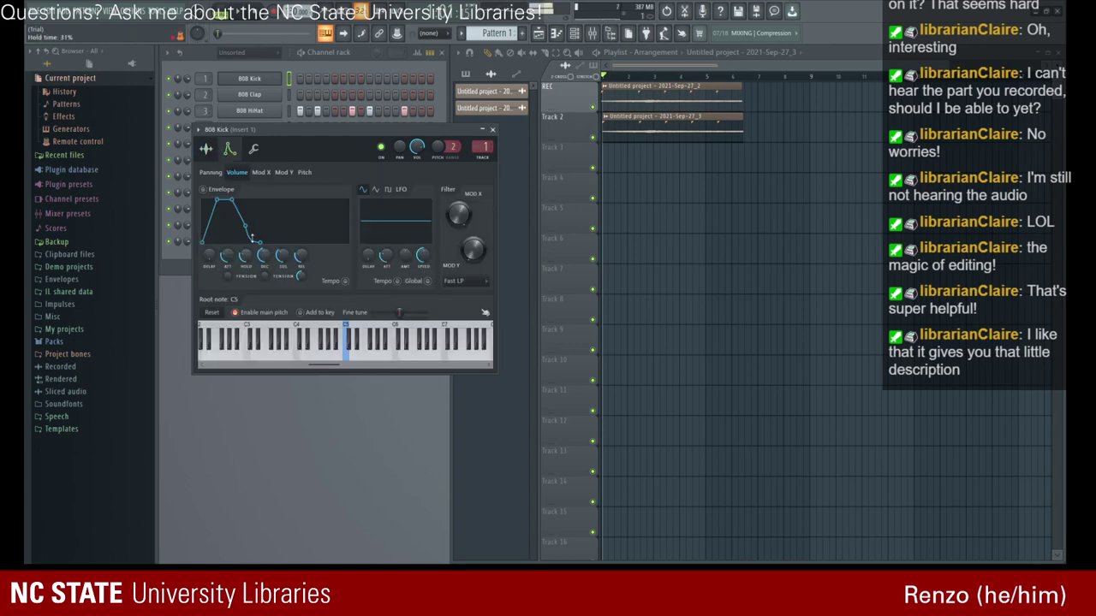
left_click_drag(253, 236, 236, 200)
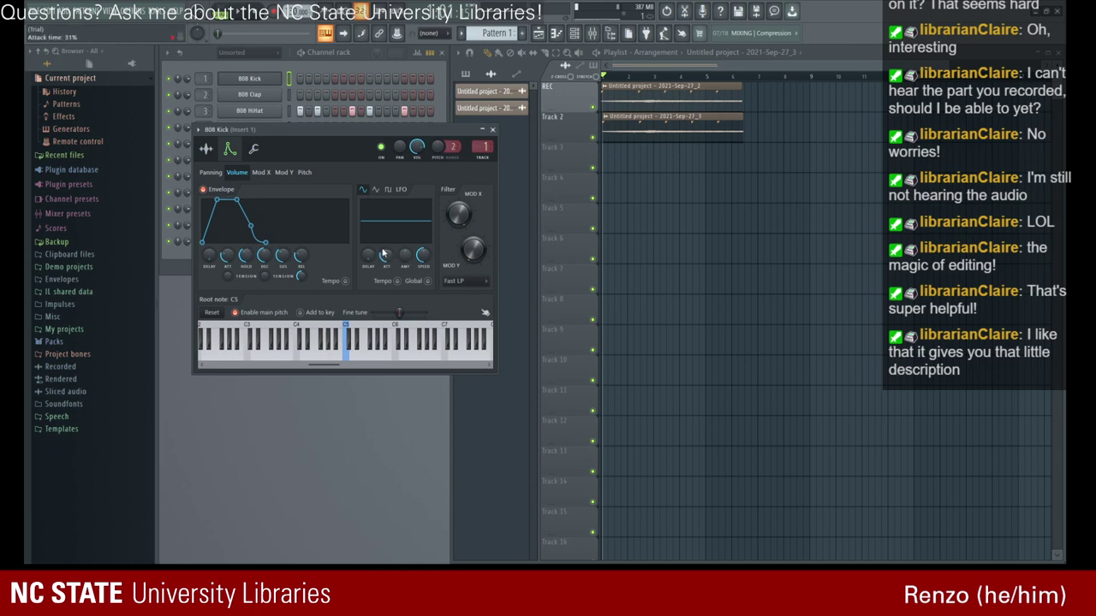
left_click_drag(387, 256, 387, 233)
left_click(493, 129)
left_click(250, 78)
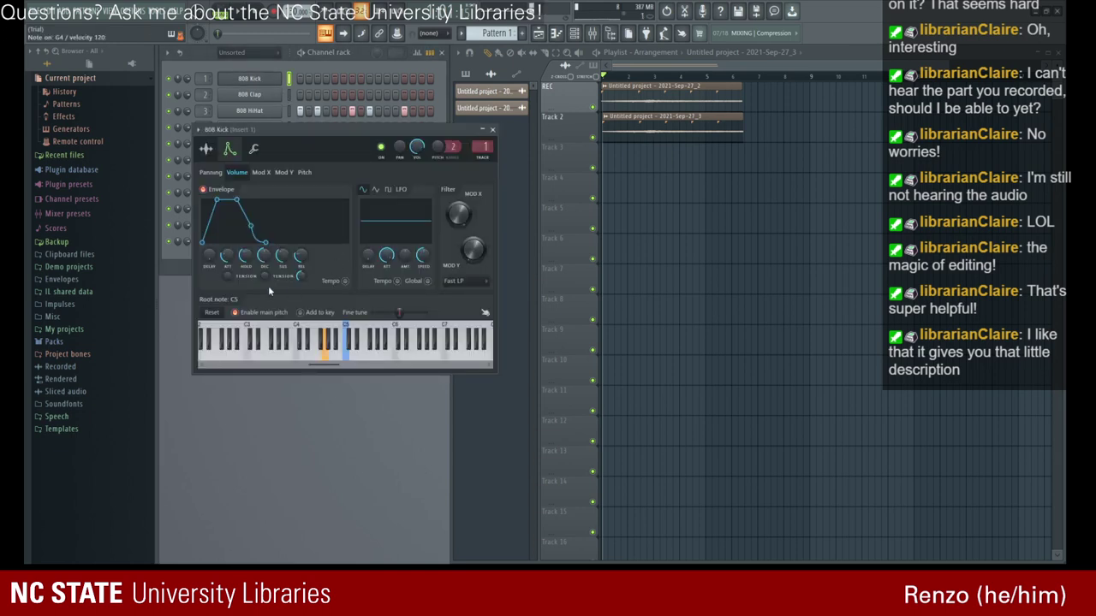
left_click_drag(250, 225, 306, 245)
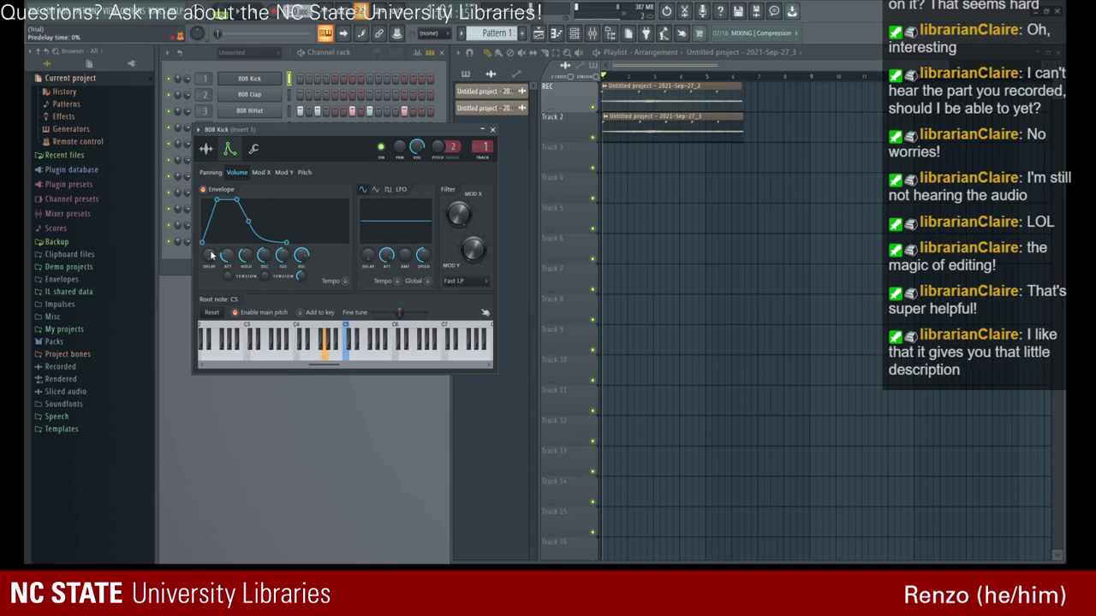
left_click_drag(227, 254, 296, 250)
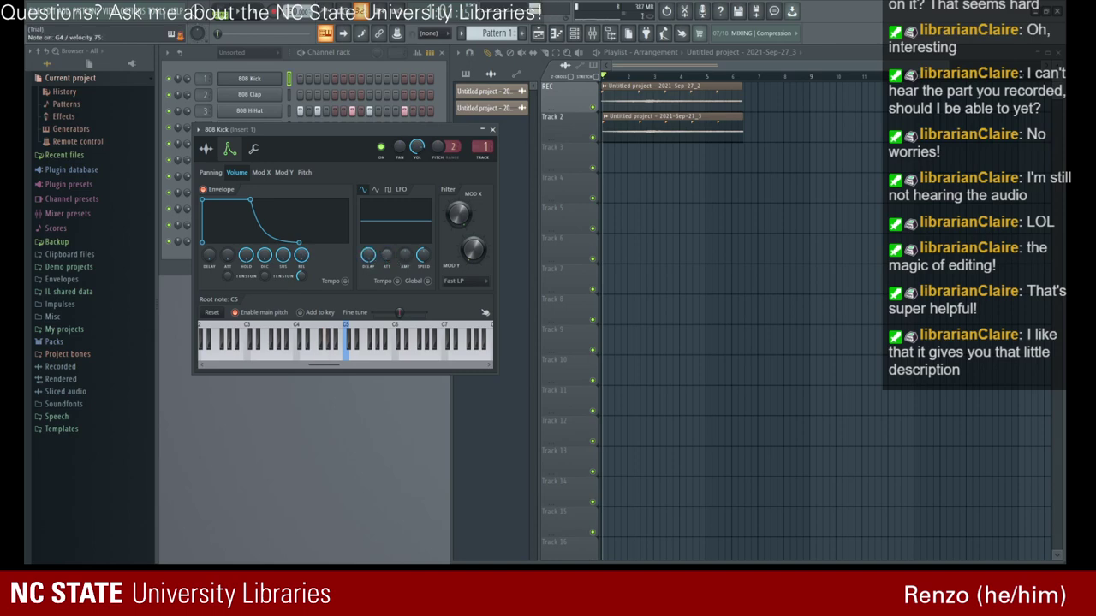
- Raise the amount of the 808 Kick's volume LFO, and close and reopen the sampler
left_click_drag(401, 253, 423, 247)
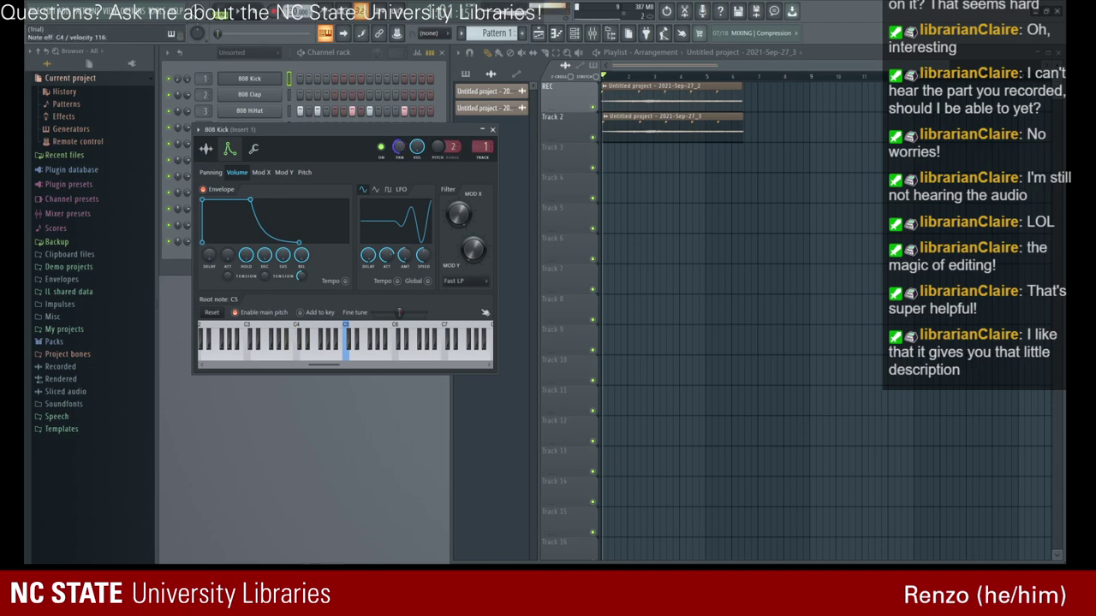
left_click(493, 129)
left_click(219, 34)
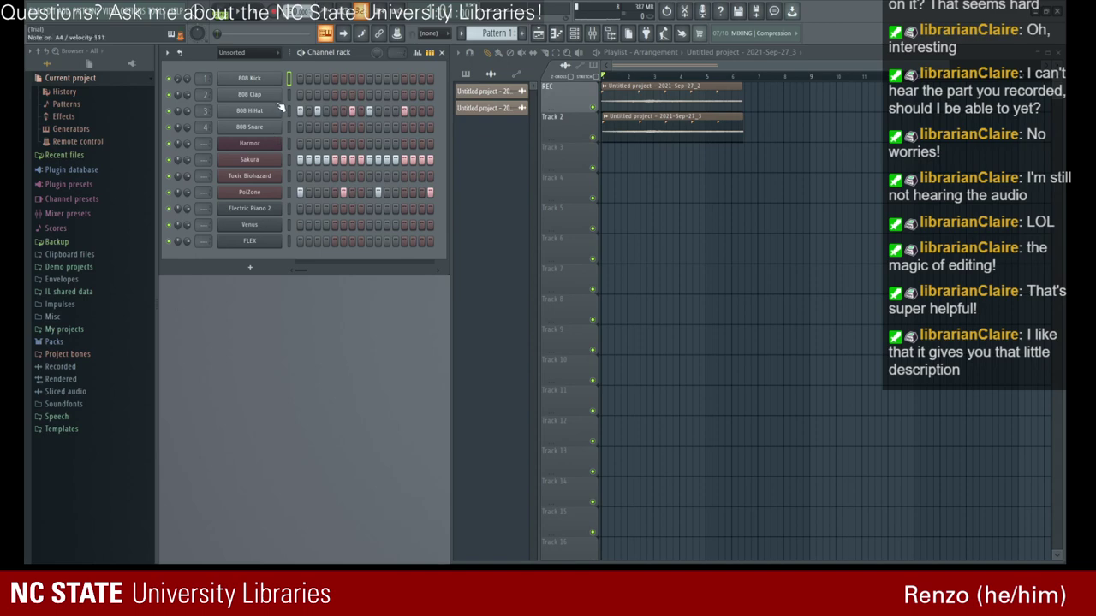
left_click(265, 80)
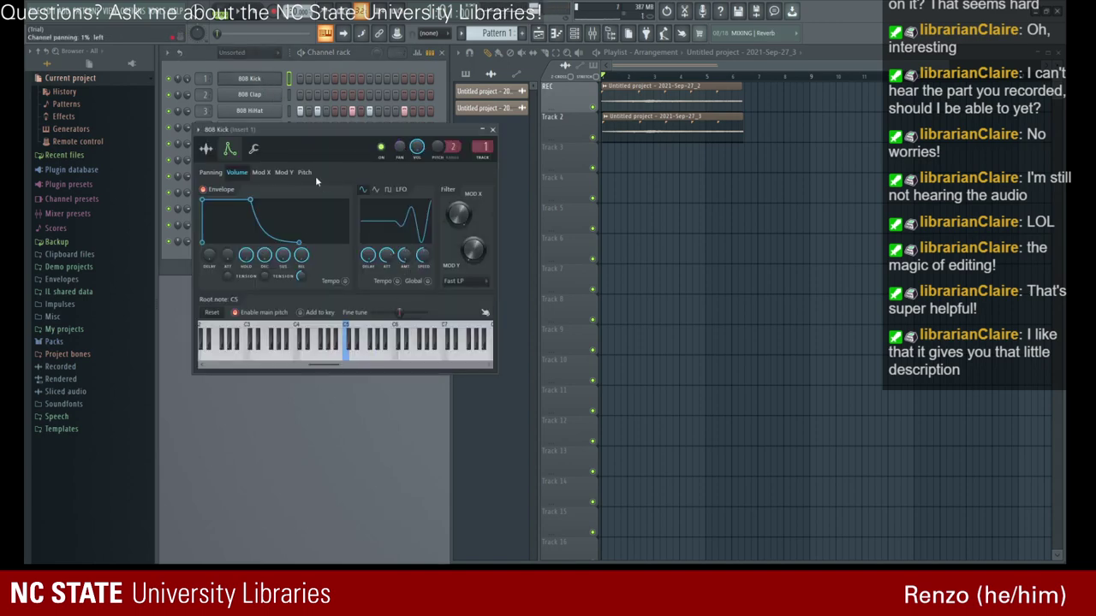
- Enable the 808 Kick's Mod X envelope with a longer hold, and compare it with the Mod Y envelope
left_click(260, 172)
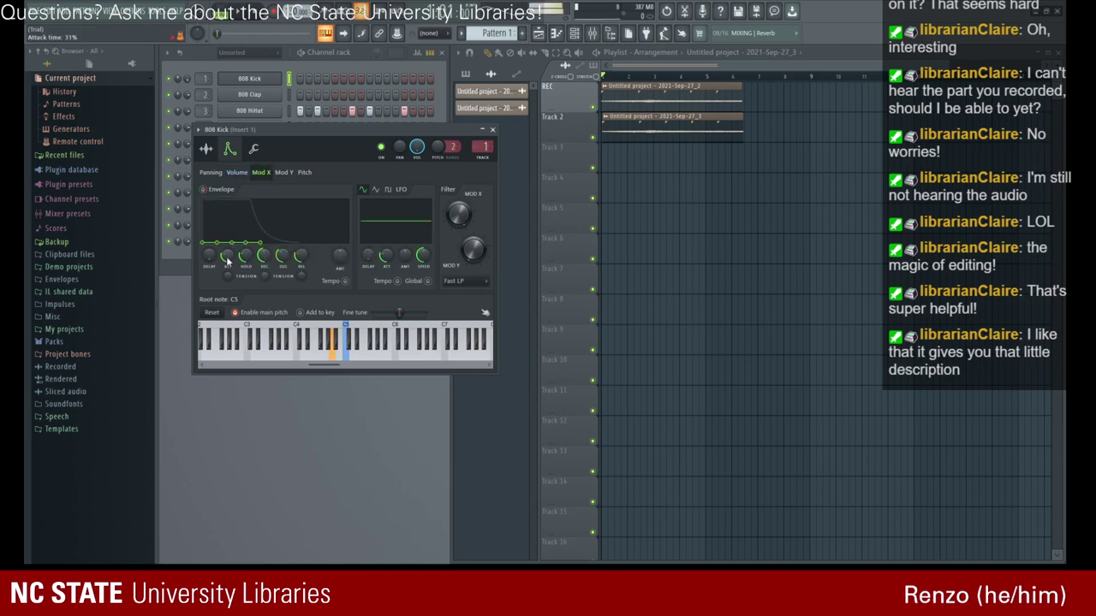
left_click_drag(227, 256, 246, 239)
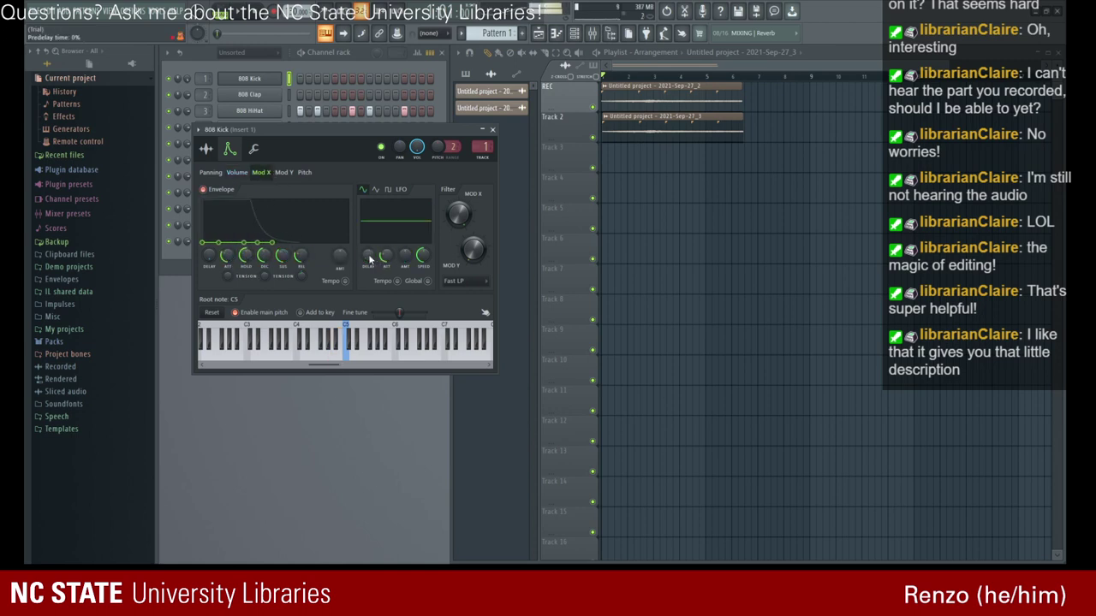
left_click(288, 172)
left_click(270, 173)
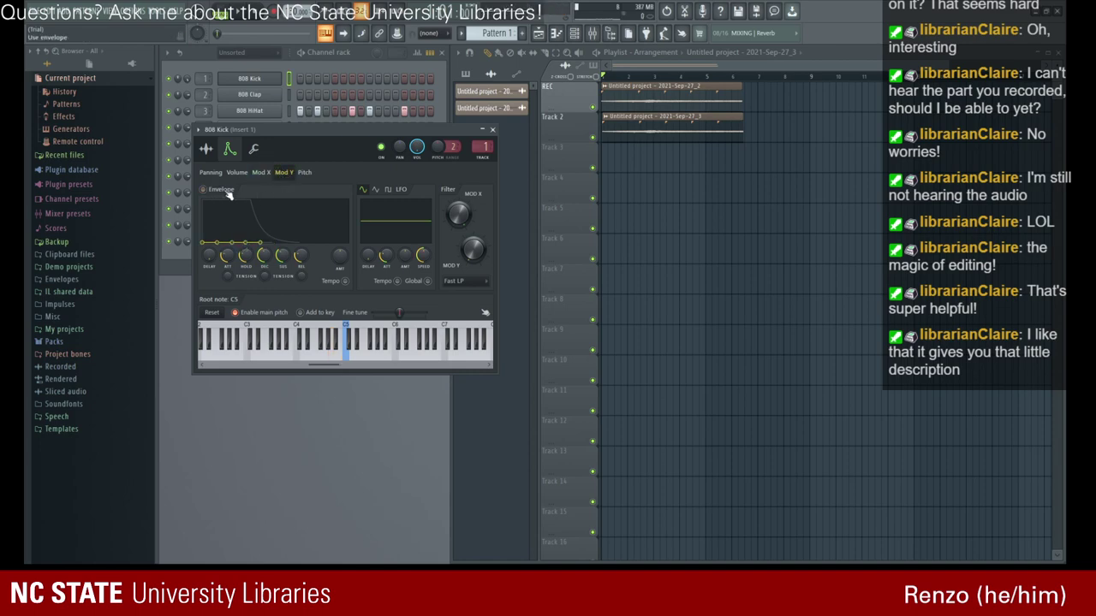
left_click(265, 173)
left_click(289, 174)
left_click(265, 174)
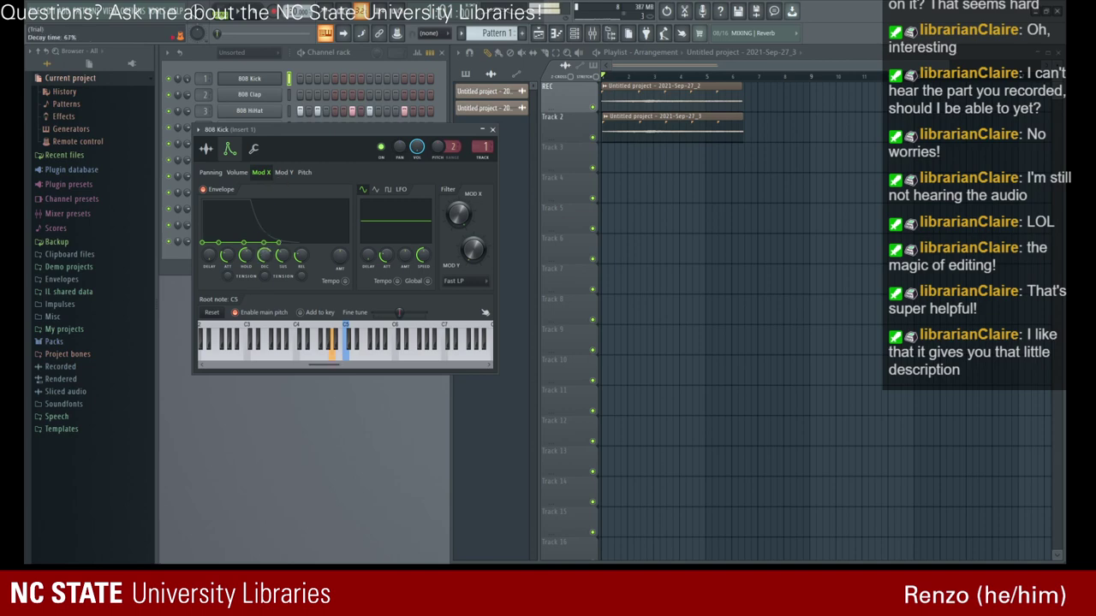
- Enable the 808 Kick's pitch envelope with a longer hold, return to the sample settings, and close the sampler
left_click(304, 173)
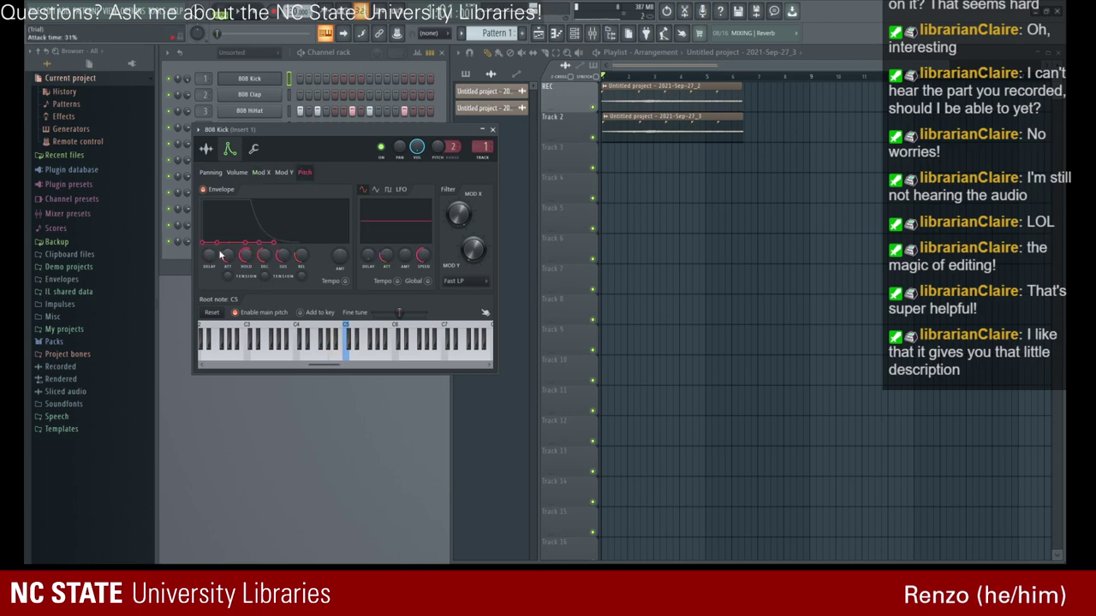
left_click_drag(219, 255, 219, 232)
left_click(206, 149)
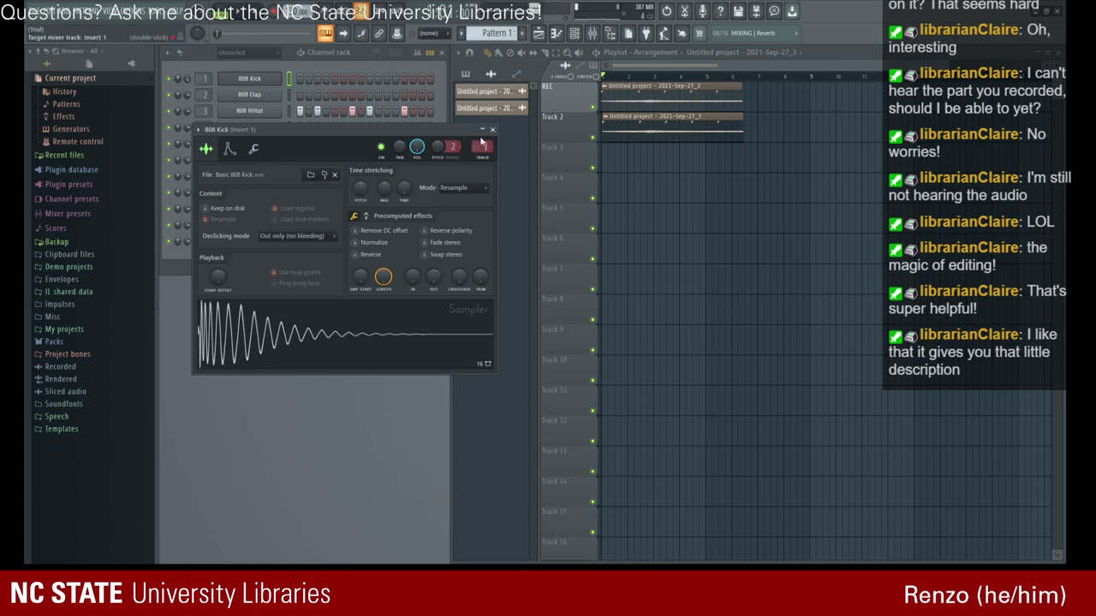
left_click(492, 129)
- Remove the second recorded audio clip from the project by undoing, and select the first recording in the clip picker
left_click(514, 109)
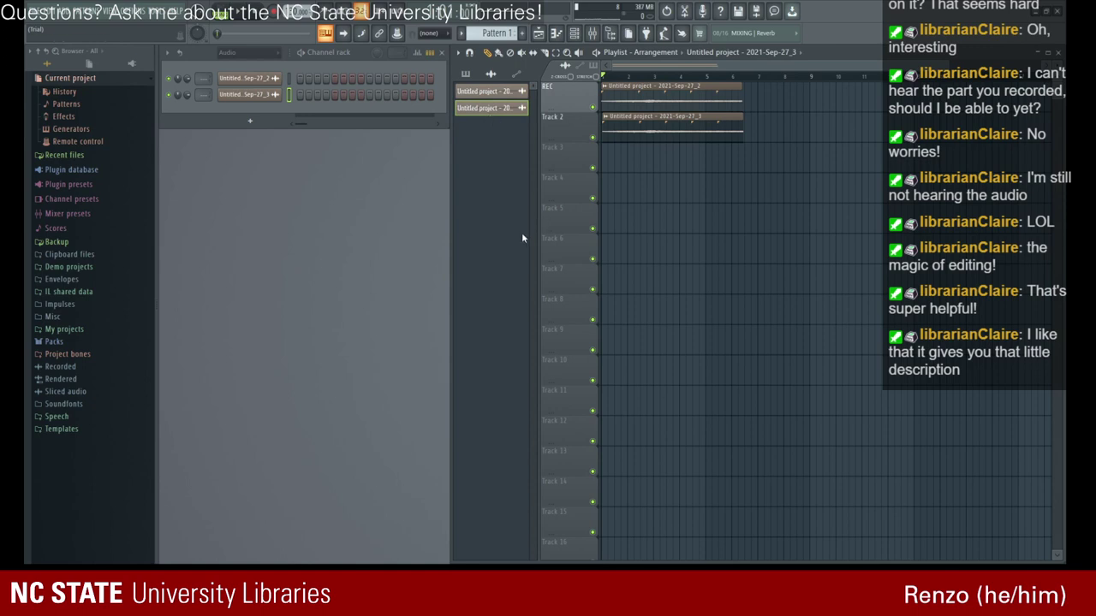
key("ctrl+z")
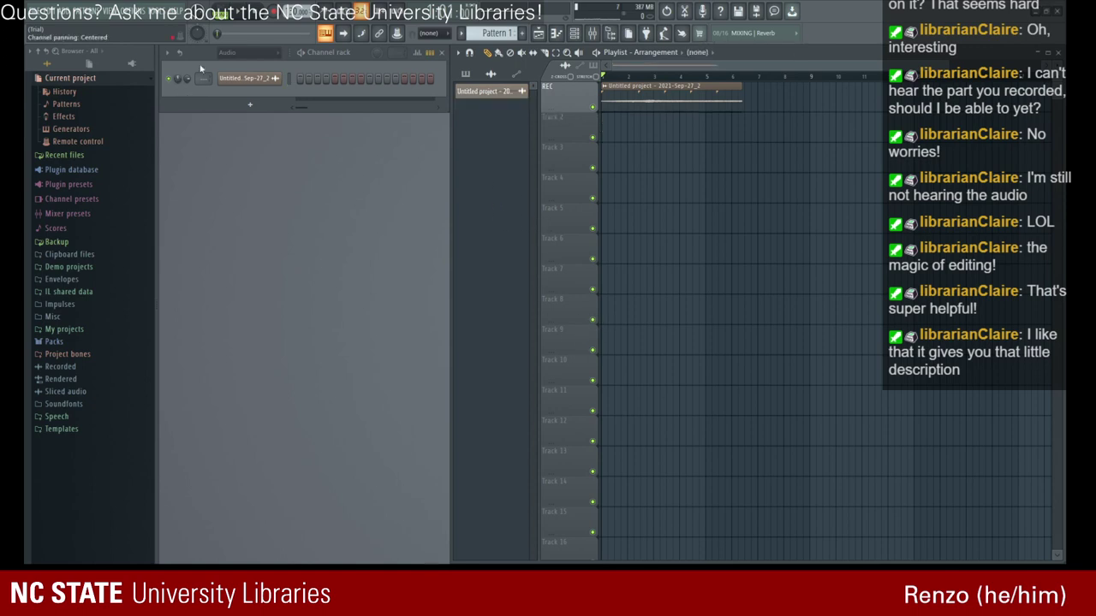
left_click(479, 95)
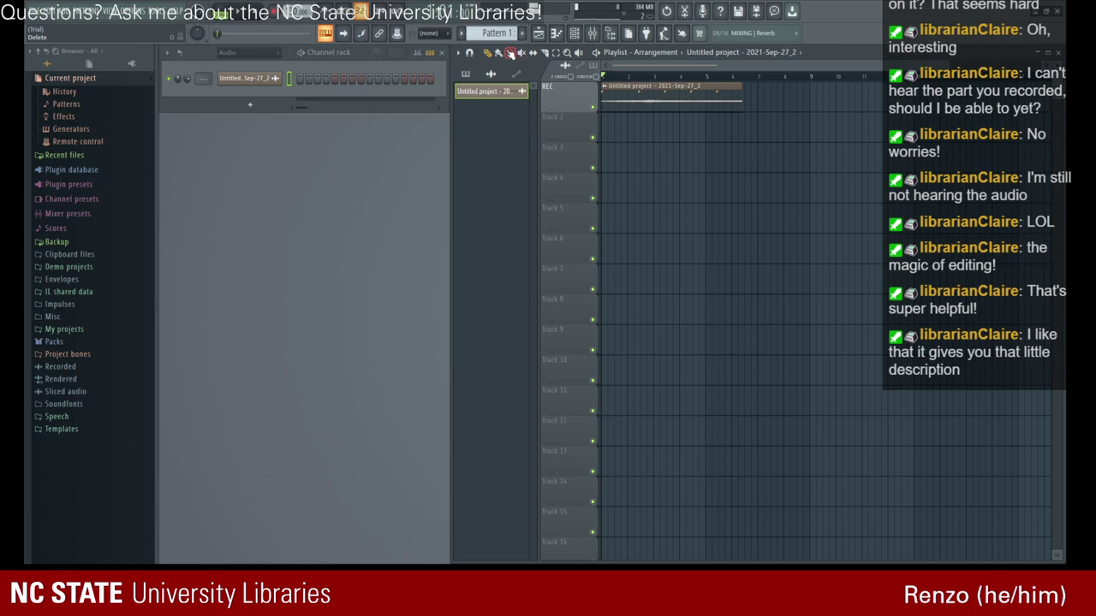
- Hide and show the channel rack, and place the recorded clip at the start of Track 4 before deleting it
left_click(574, 32)
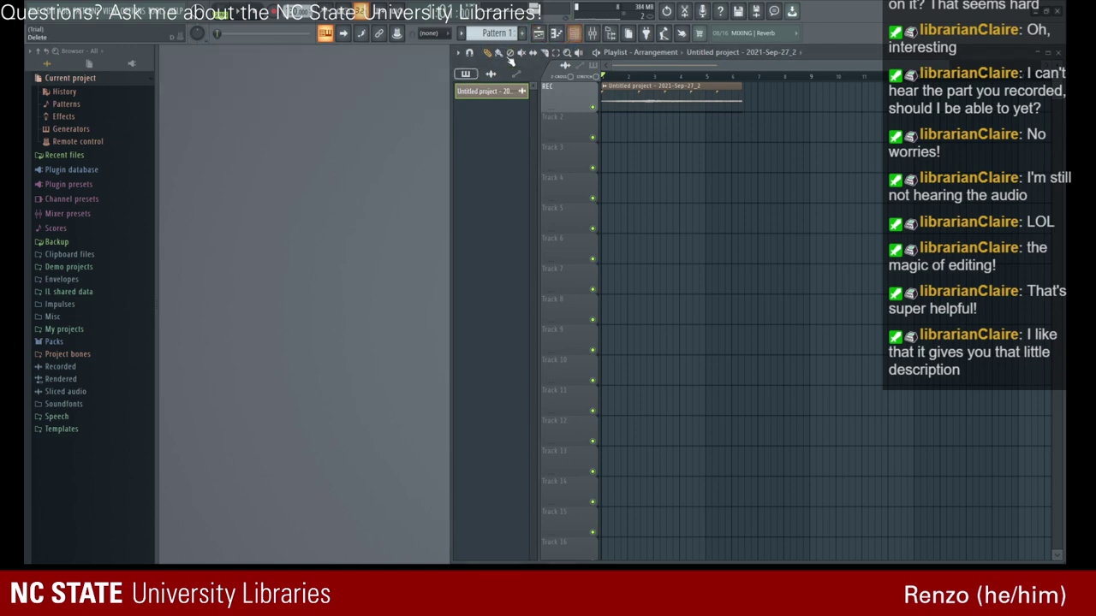
left_click(573, 33)
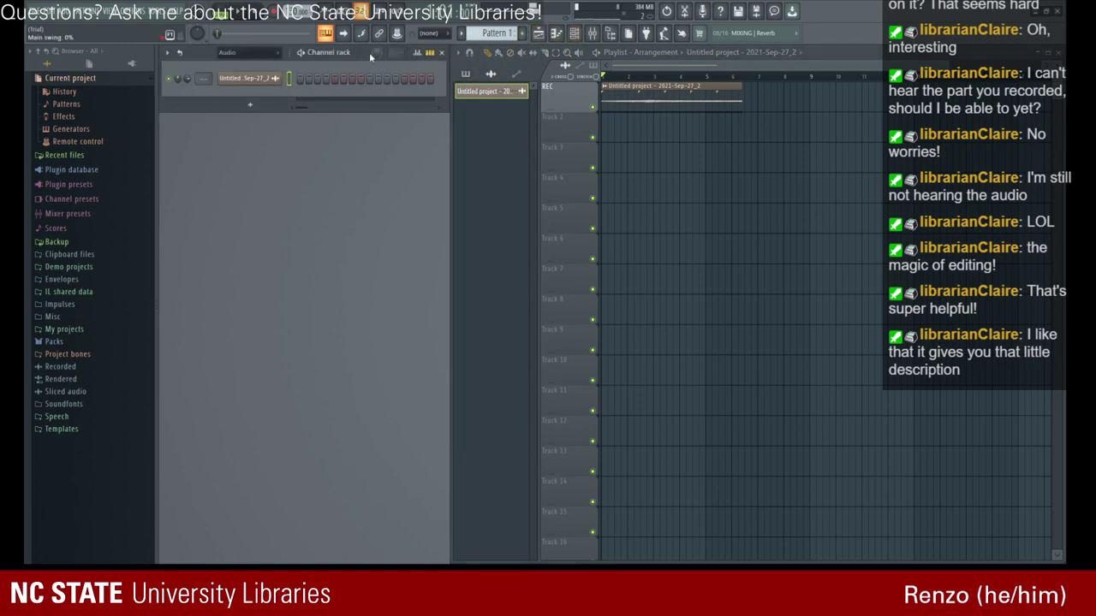
mouse_move(622, 180)
left_mouse_down()
mouse_move(644, 175)
mouse_move(629, 176)
left_mouse_up()
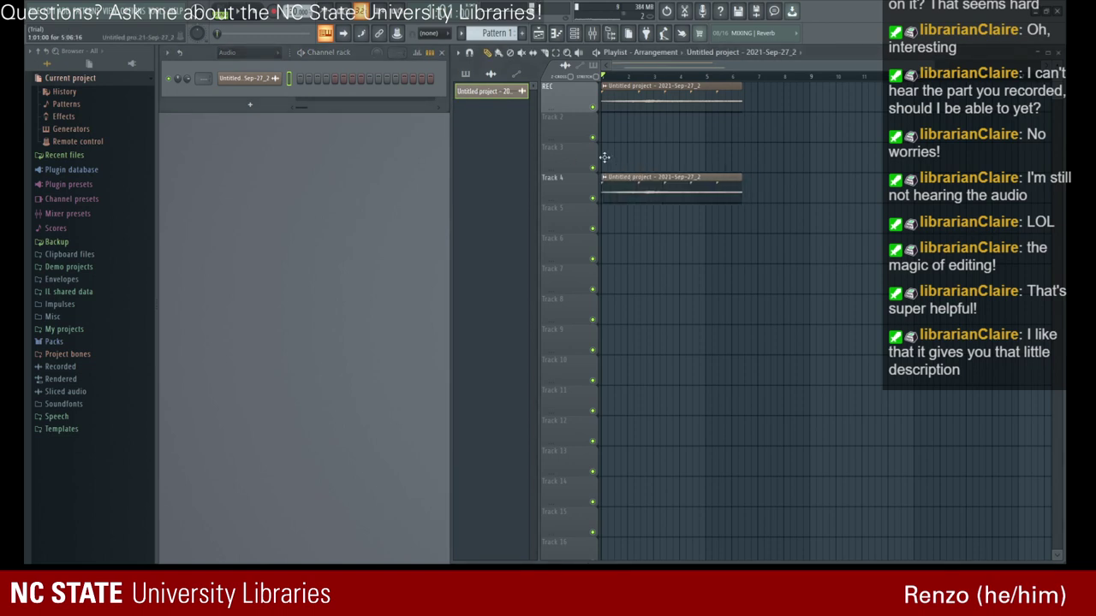
right_click(628, 176)
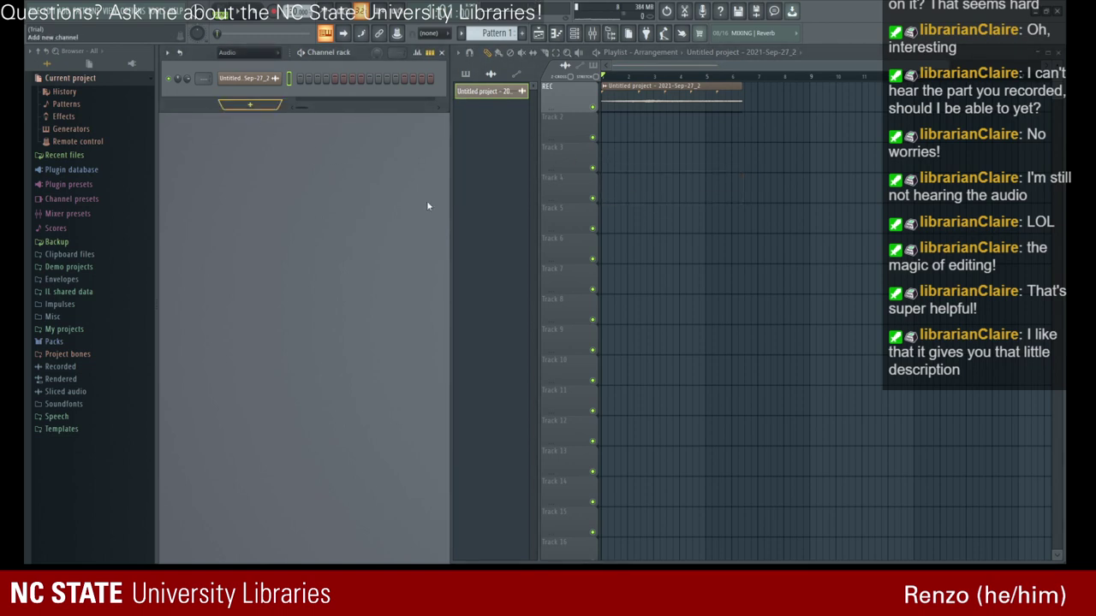
- Set the channel rack filter to All, and select the 808 Kick channel with its sampler window closed
left_click(267, 54)
left_click(265, 63)
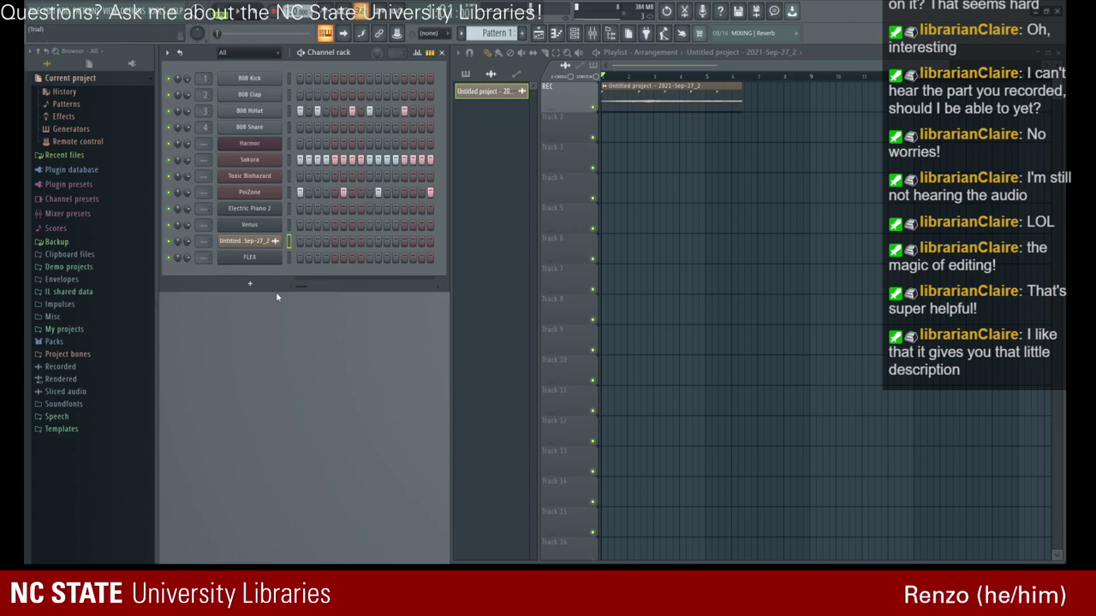
left_click(255, 79)
left_click(485, 141)
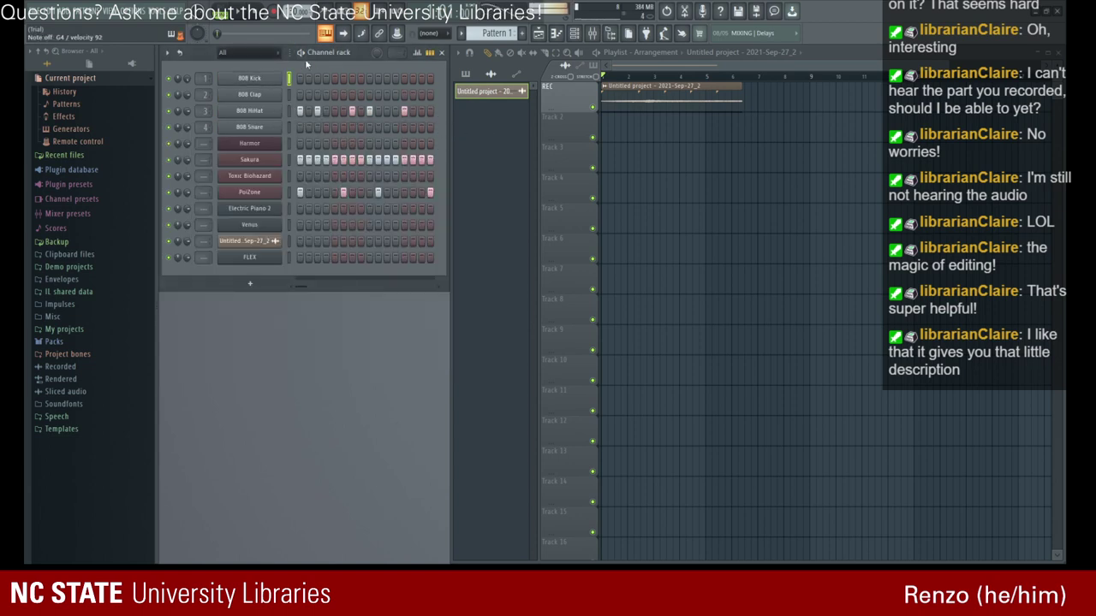
- Play the recorded clip in the playlist, move the playback position back, and stop playback
key("space")
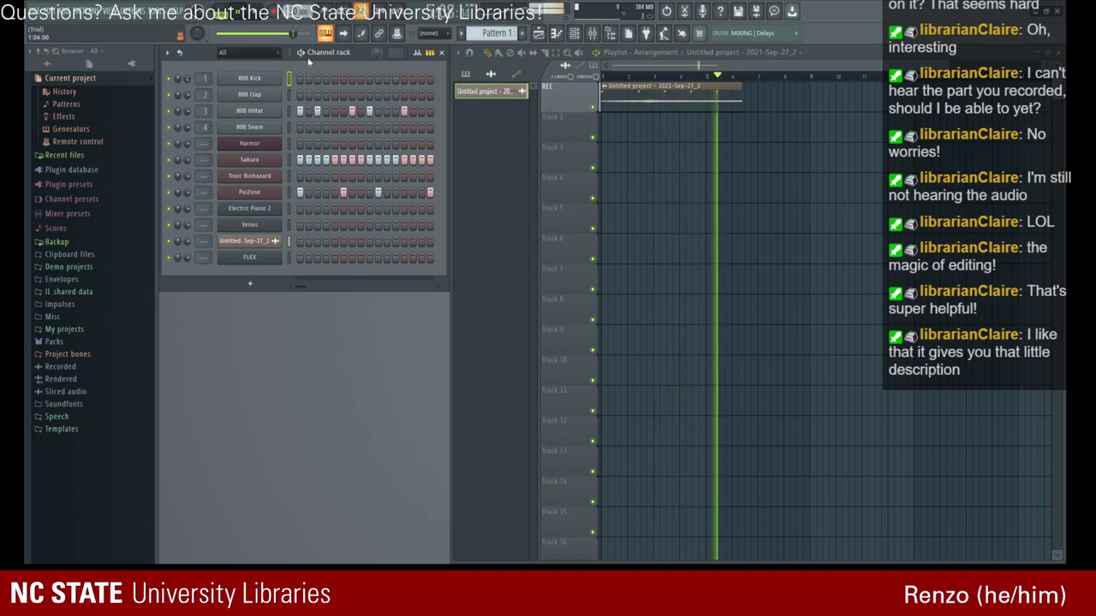
key("space")
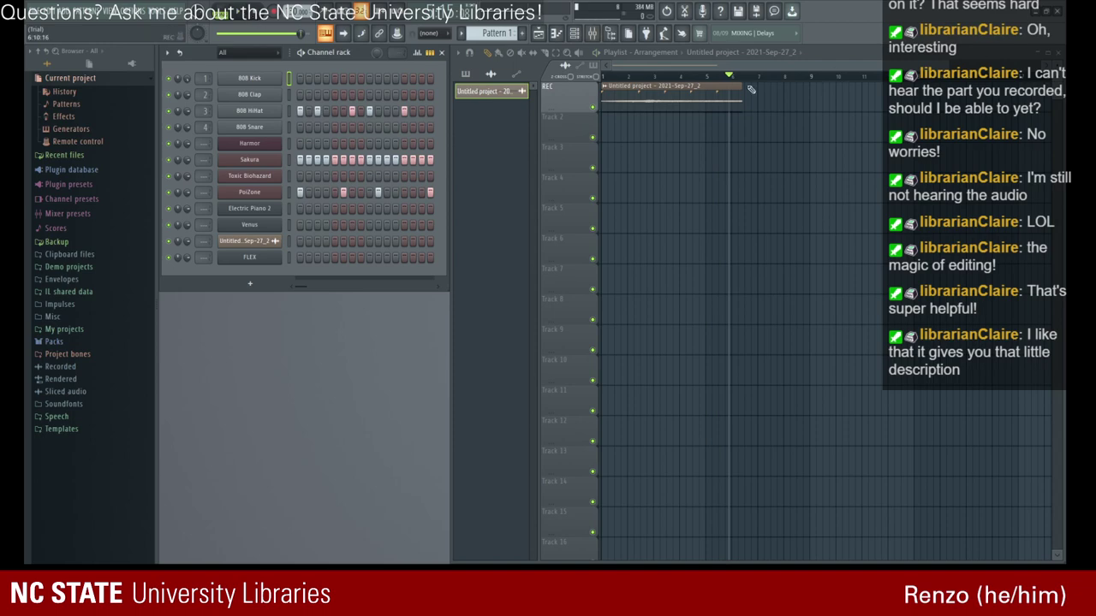
left_click_drag(726, 66, 682, 65)
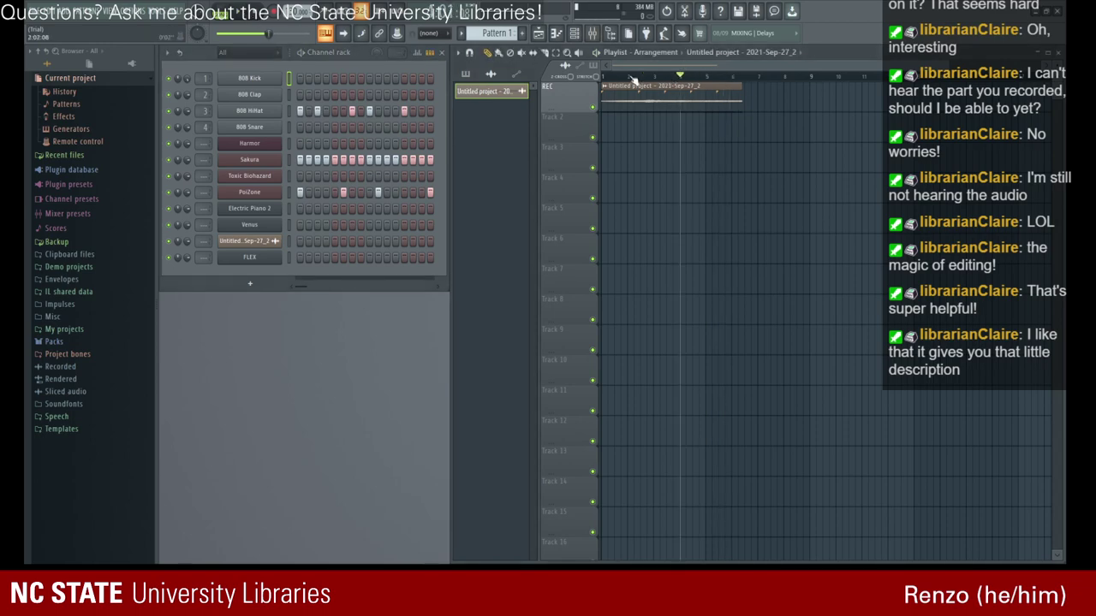
left_click(237, 15)
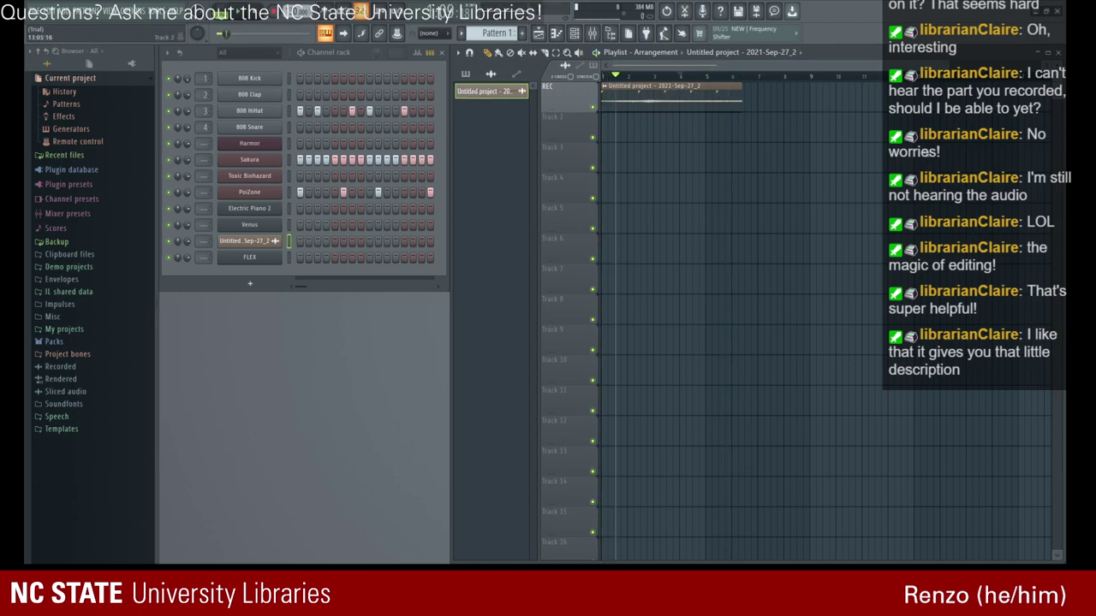
- Load the Dark Chocolate preset in the FLEX channel, and audition it while playing the playlist recording
left_click(272, 259)
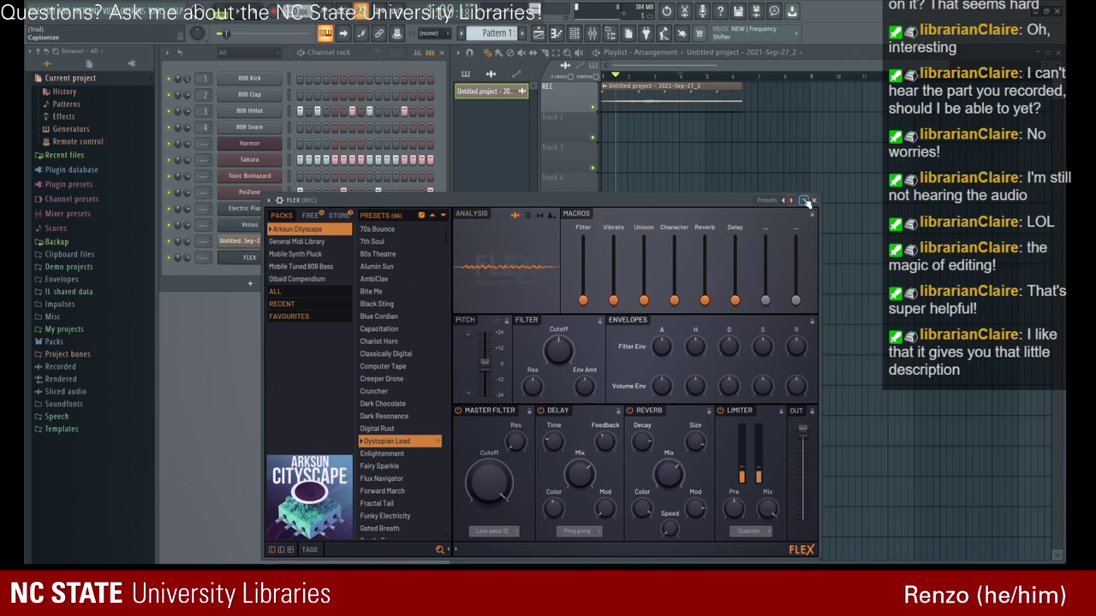
left_click(383, 404)
scroll(390, 411, "down", 5)
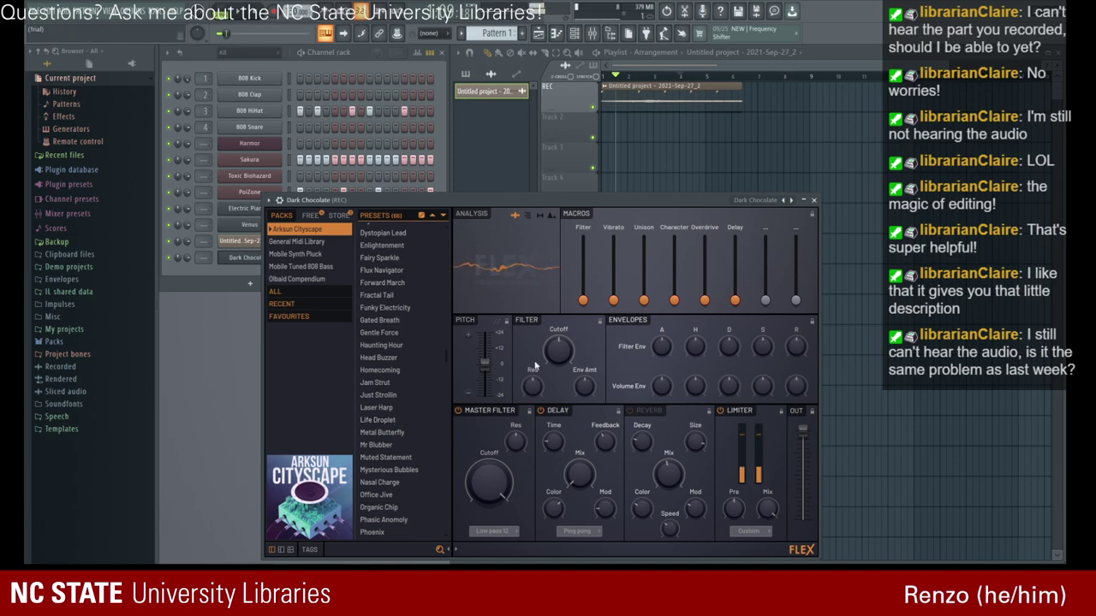
left_click(813, 200)
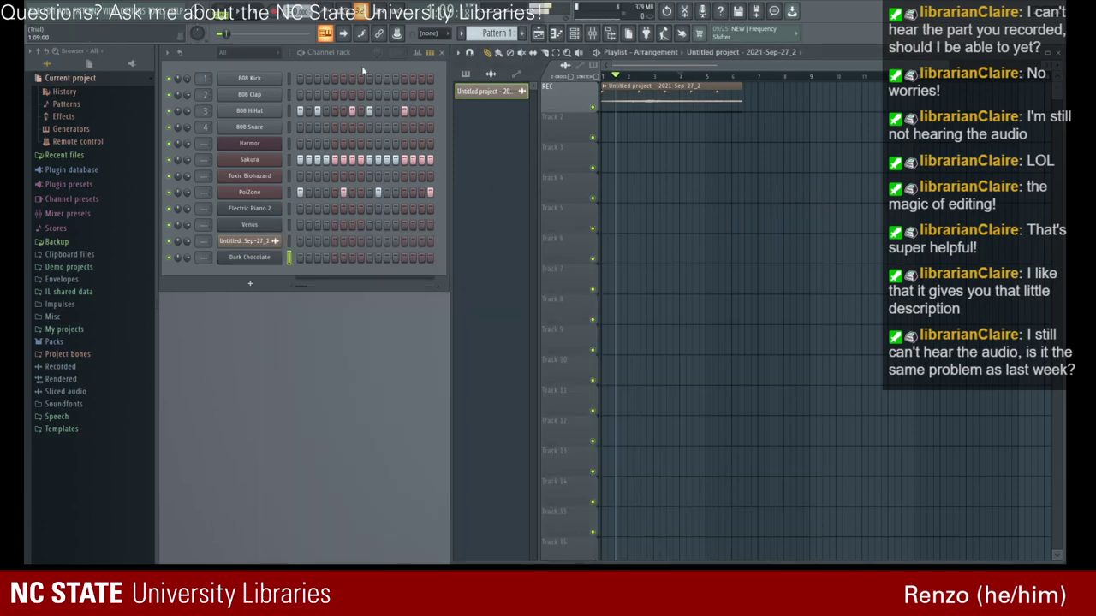
key("space")
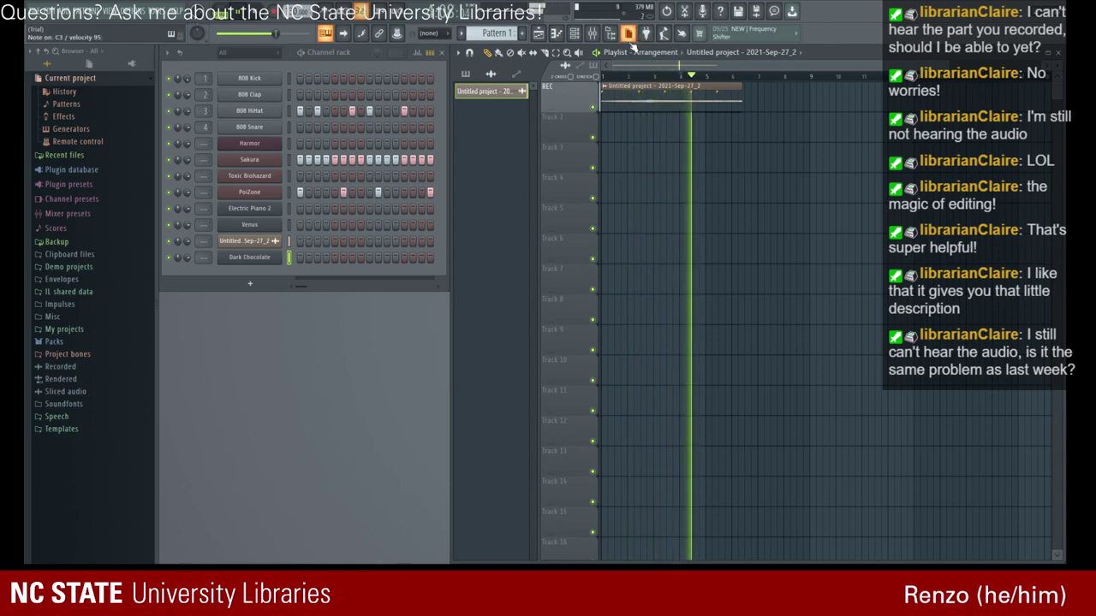
left_click(240, 13)
- Raise the Dark Chocolate preset's Delay macro to nearly full, audition it over the recording, and close FLEX and stop playback
left_click(270, 256)
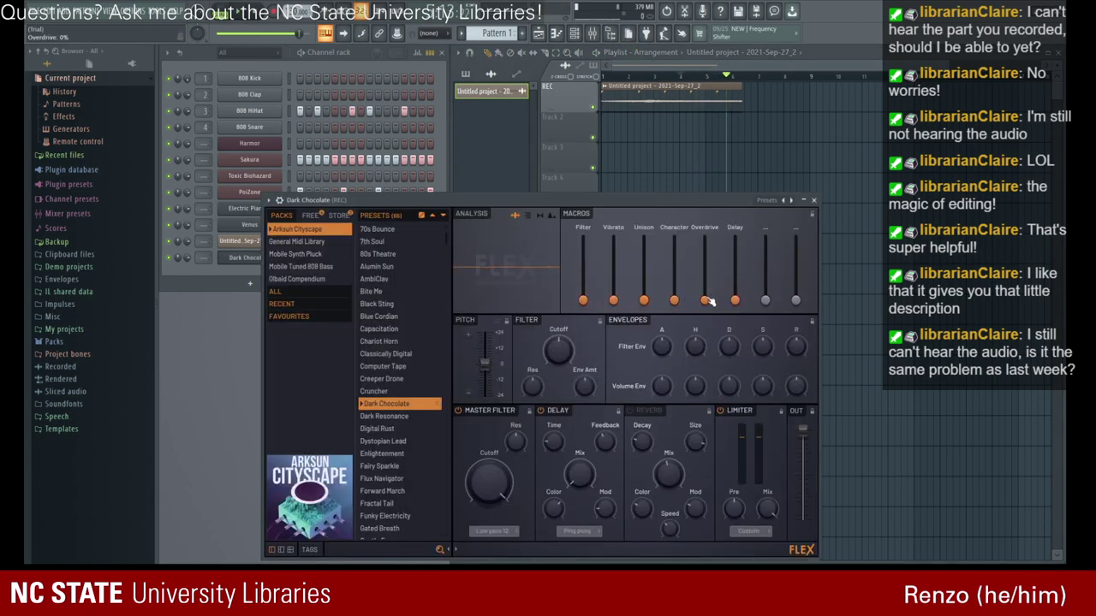
left_click_drag(735, 300, 733, 241)
left_click(805, 202)
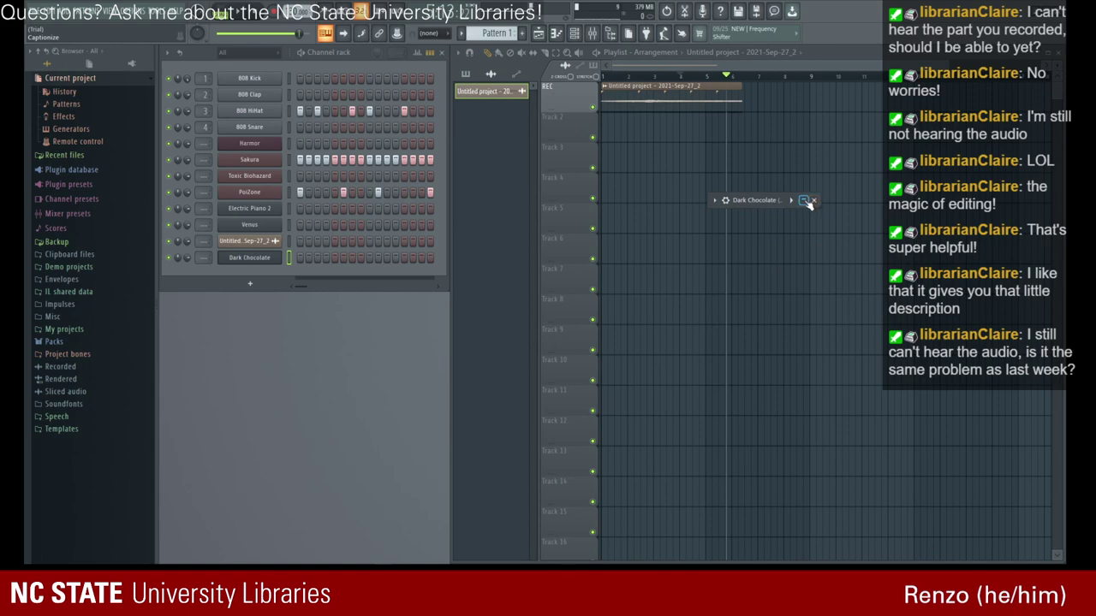
left_click(803, 200)
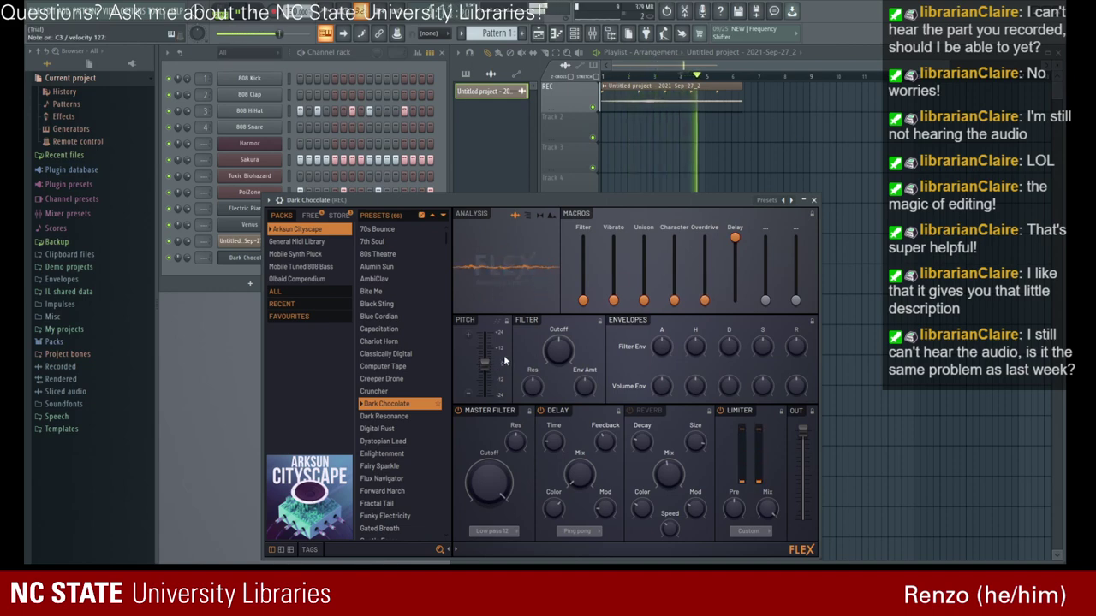
left_click(815, 201)
left_click(249, 26)
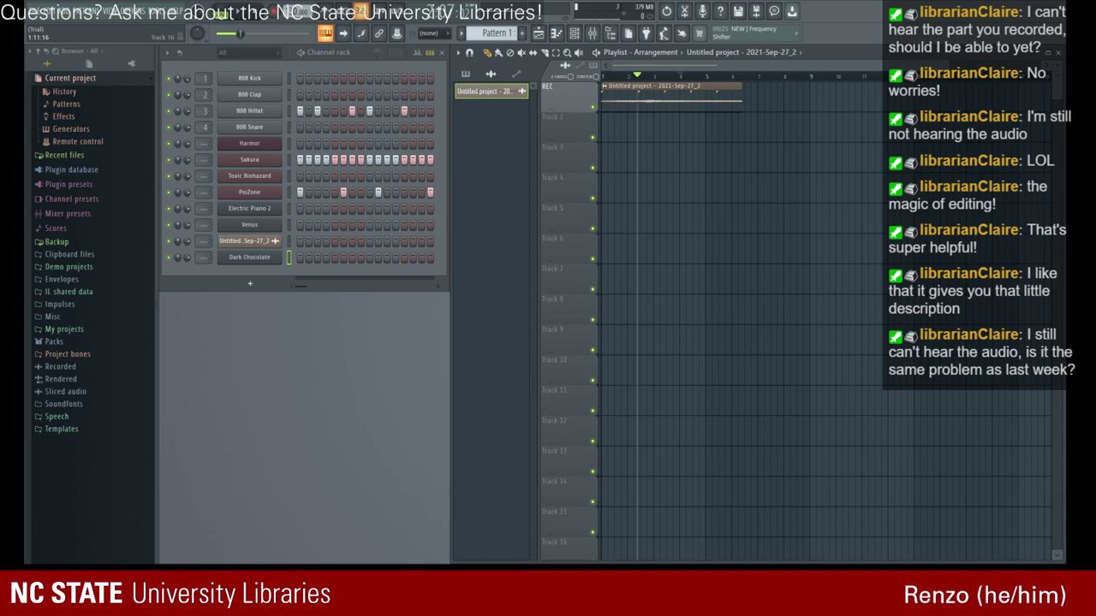
- Select the Electric Piano 2 channel, close its FLEX window, and play several notes to test the instrument's sound
left_click(250, 208)
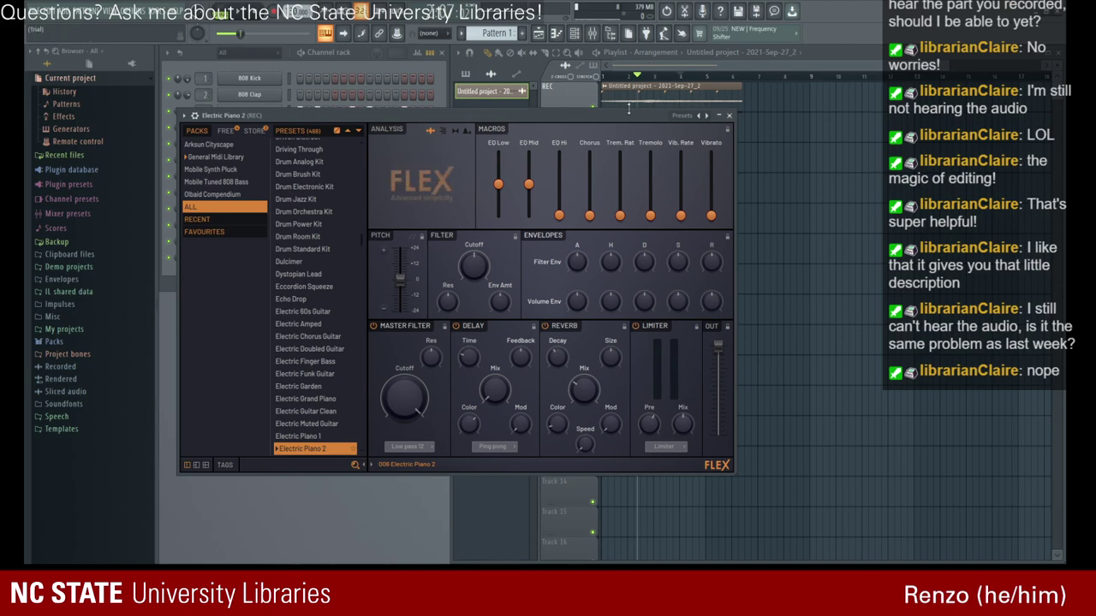
left_click(729, 114)
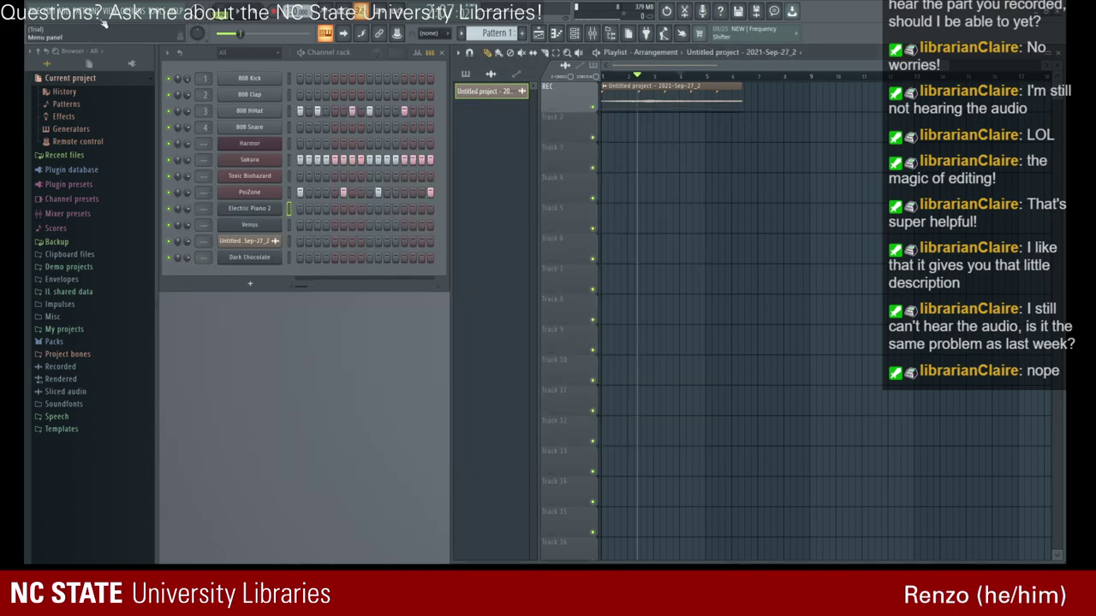
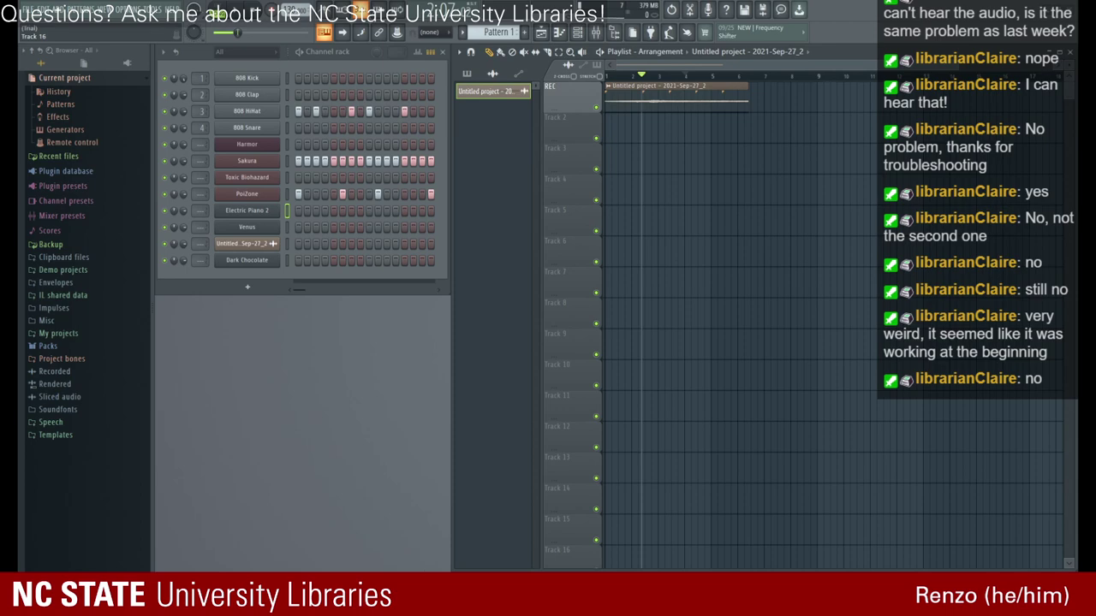
key("x")
key("x")
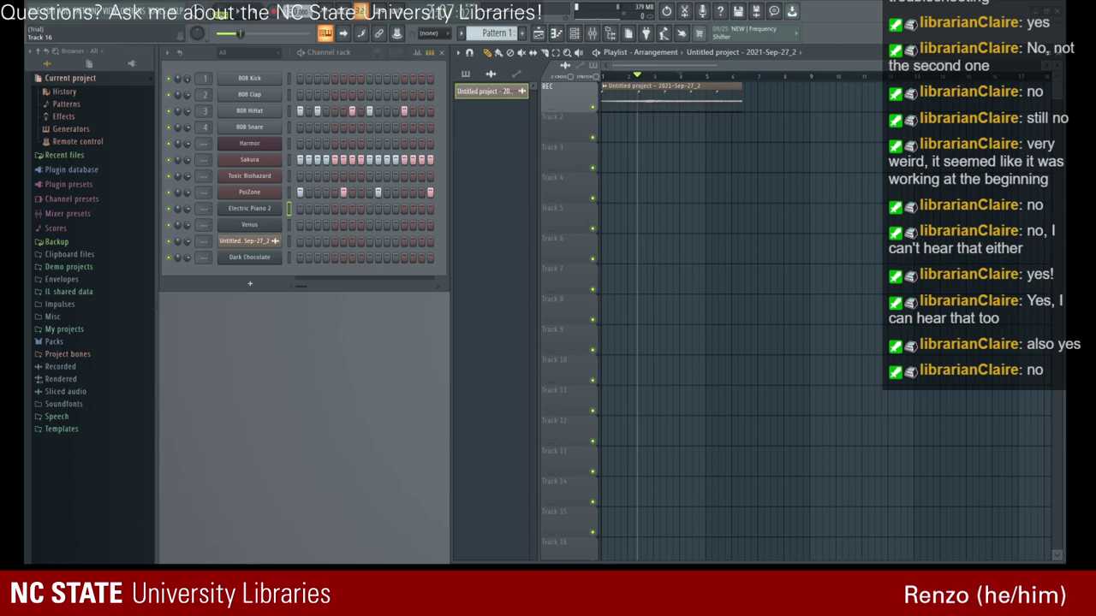
key("c")
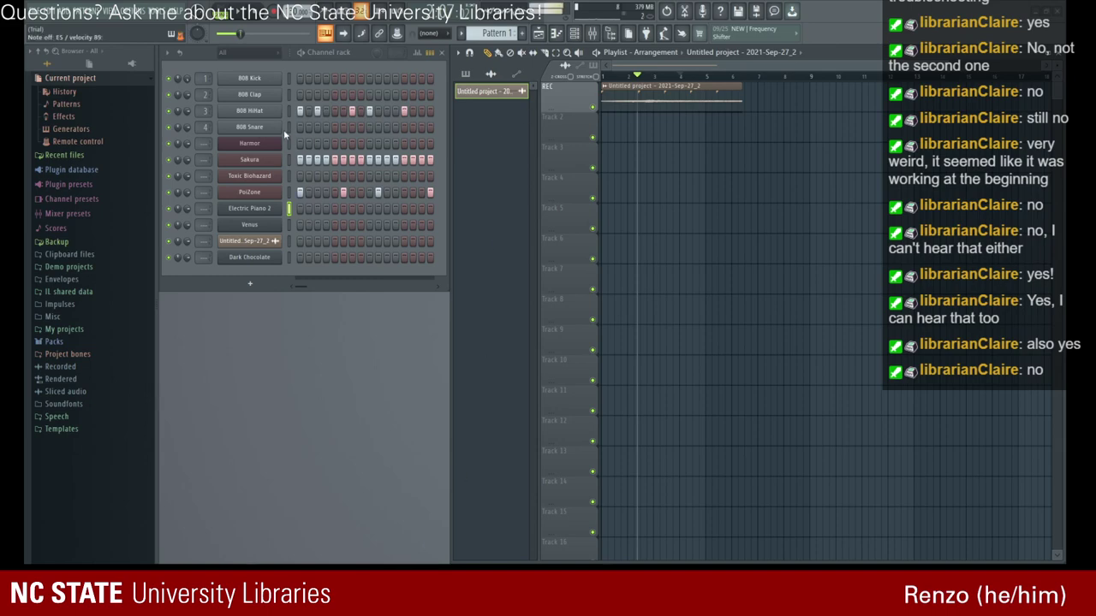
key("m")
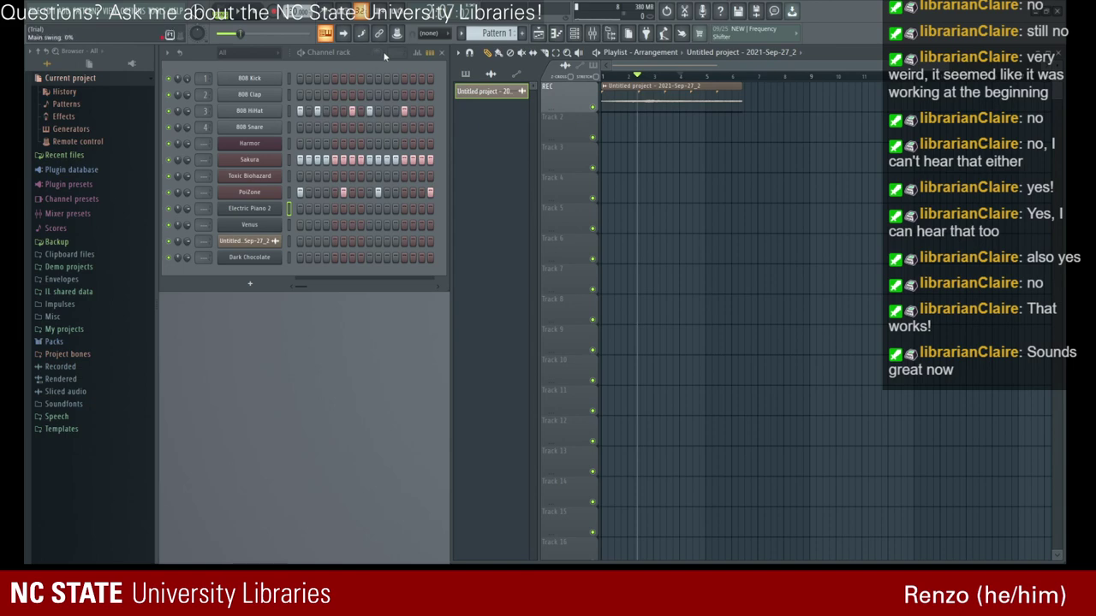
- Play the recorded clip in the playlist, stop it, and return the playback position to the start
key("space")
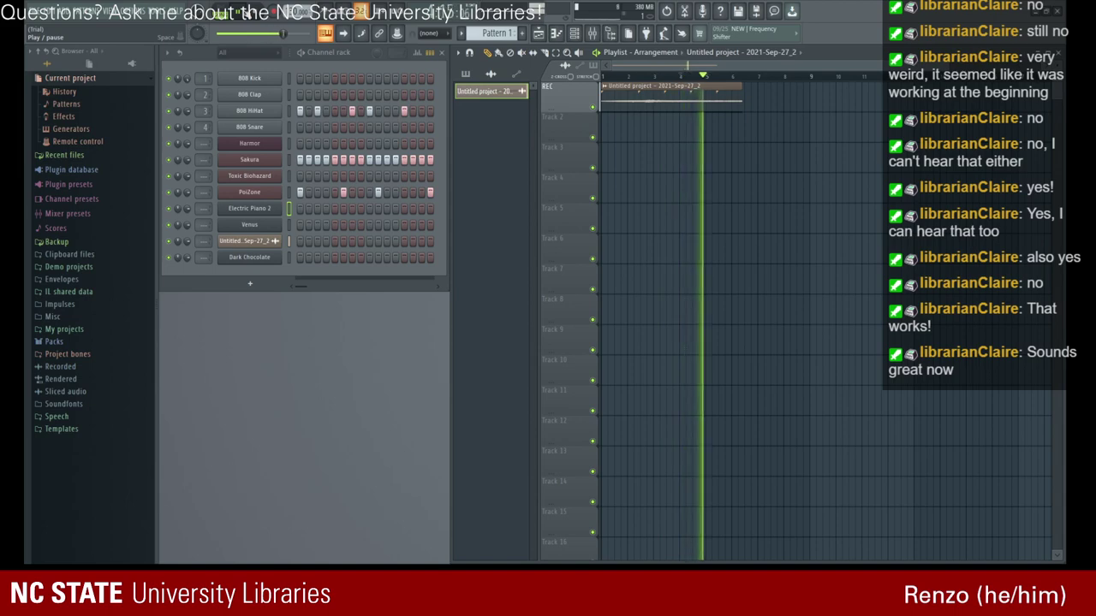
key("space")
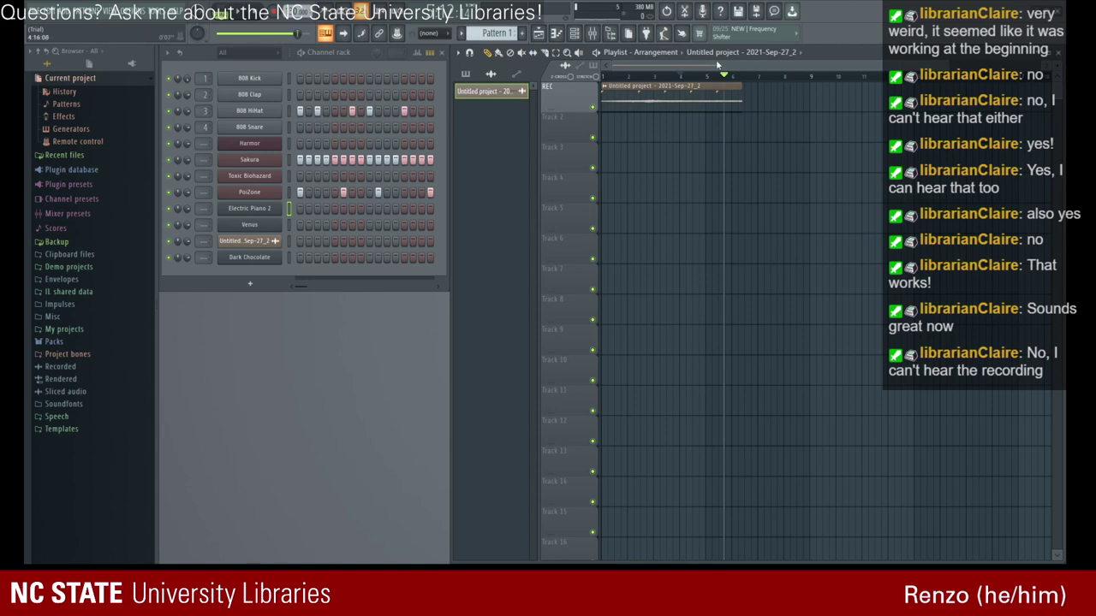
key("space")
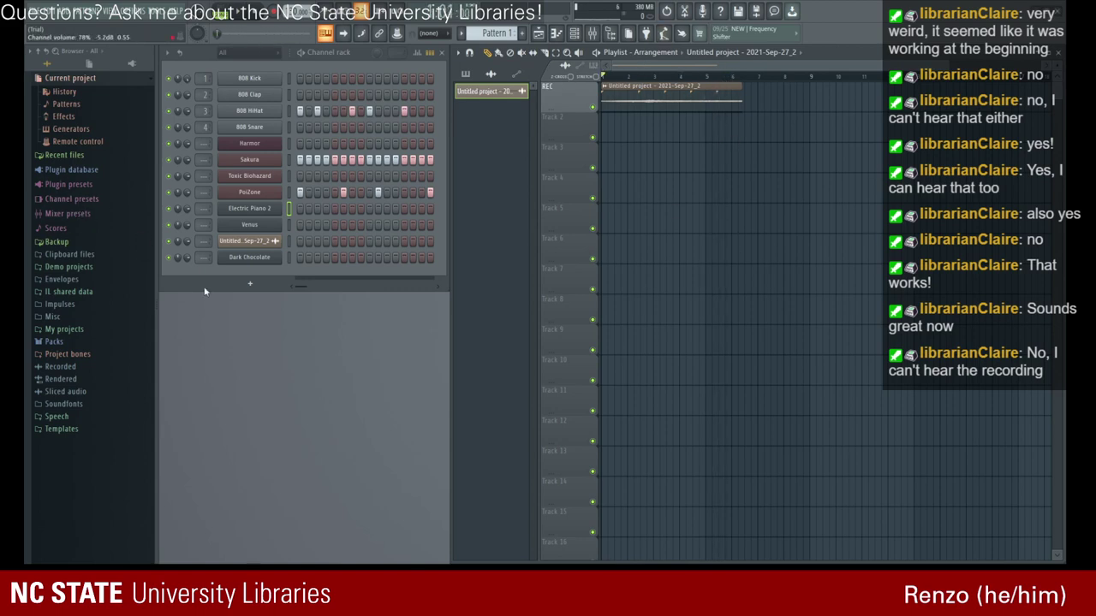
- Select the Dark Chocolate channel with its FLEX window closed, and audition it over the playlist recording
left_click(249, 257)
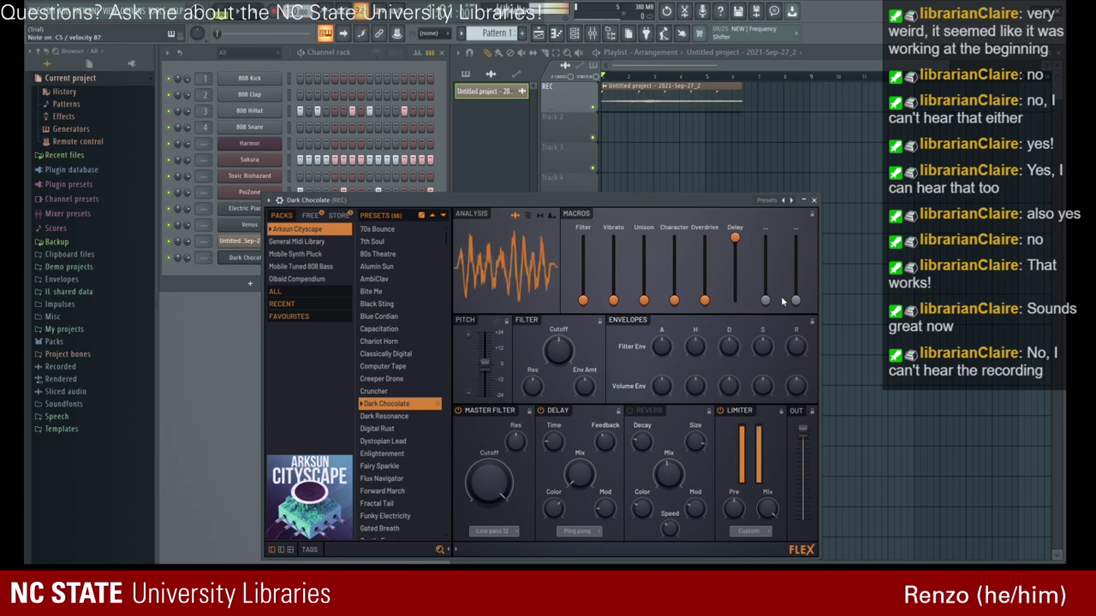
left_click(813, 200)
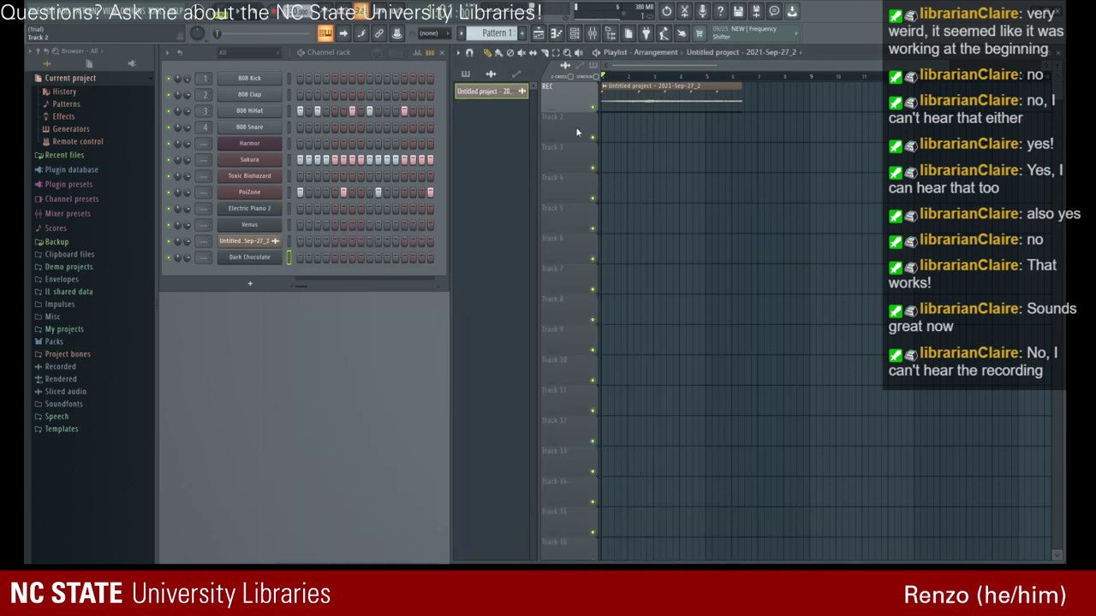
key("space")
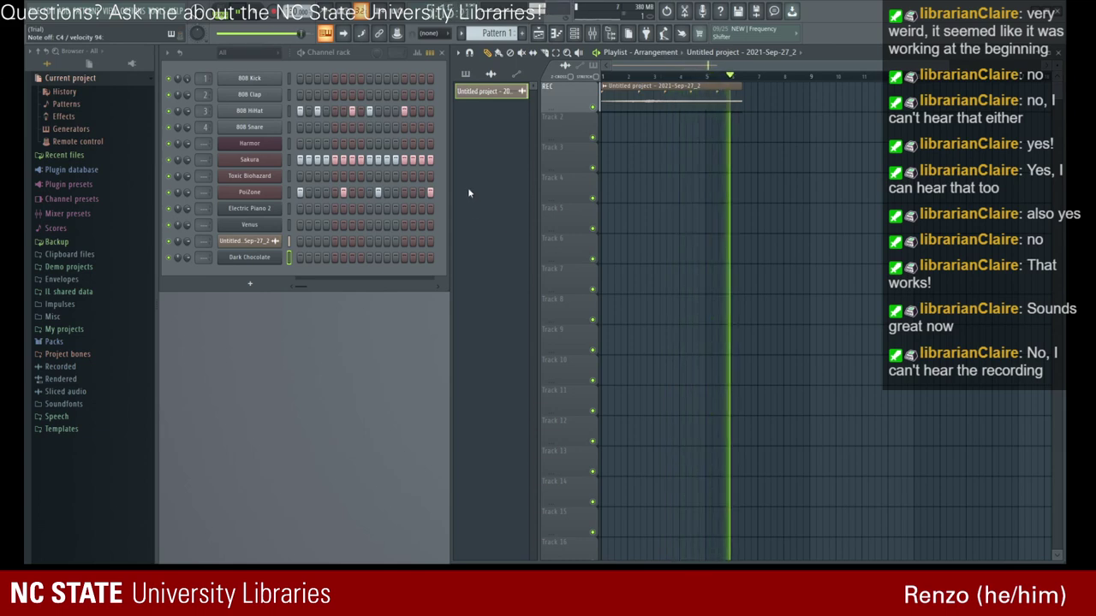
key("space")
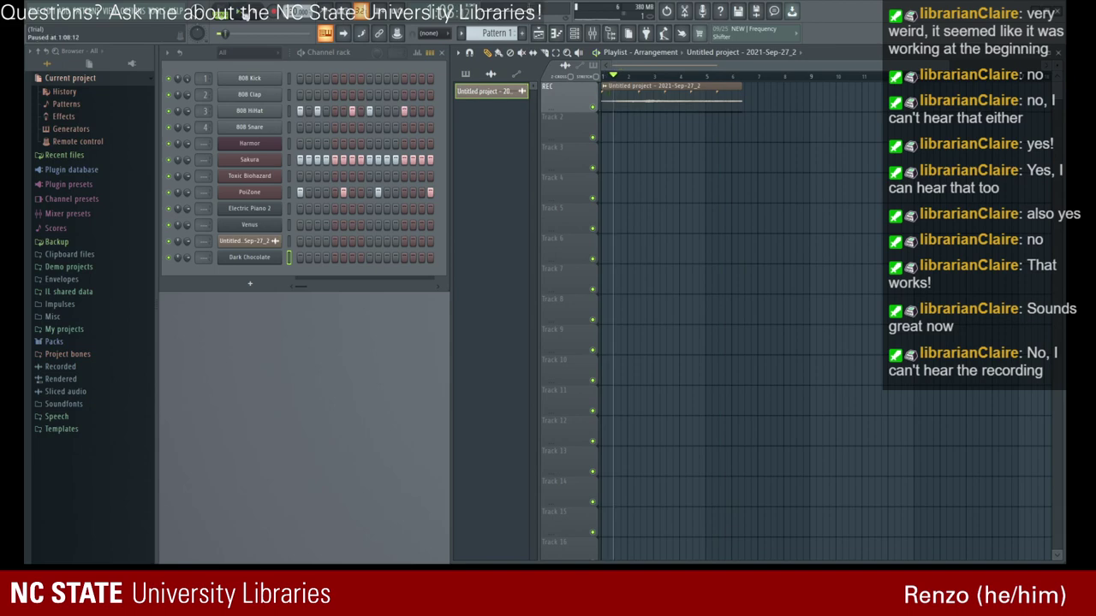
- Open the recorded clip's audio clip settings from the playlist to inspect its waveform, and close them
left_click(685, 98)
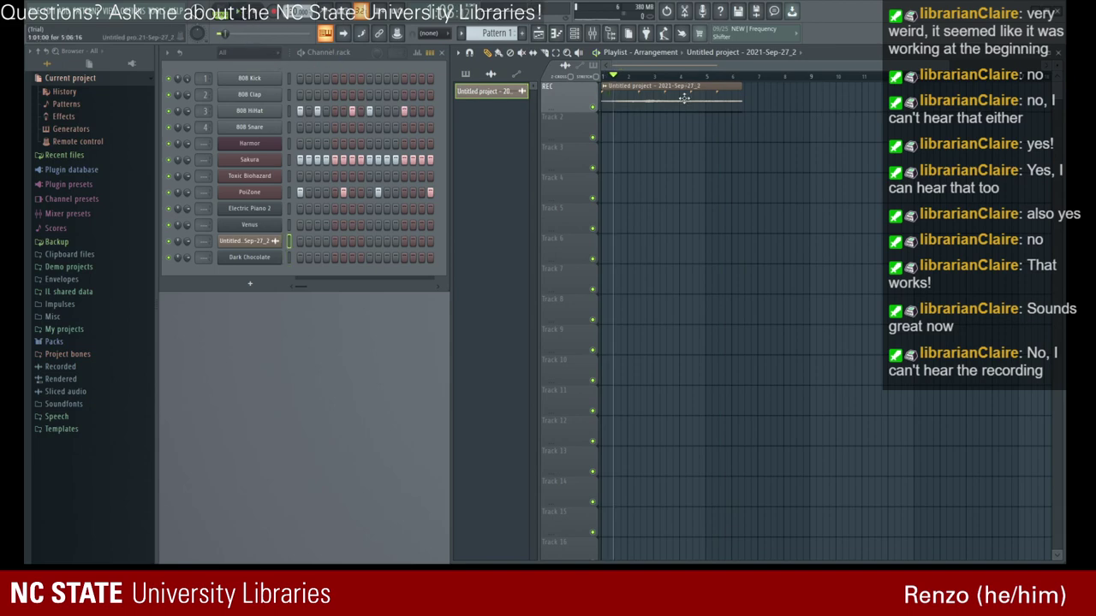
double_click(679, 89)
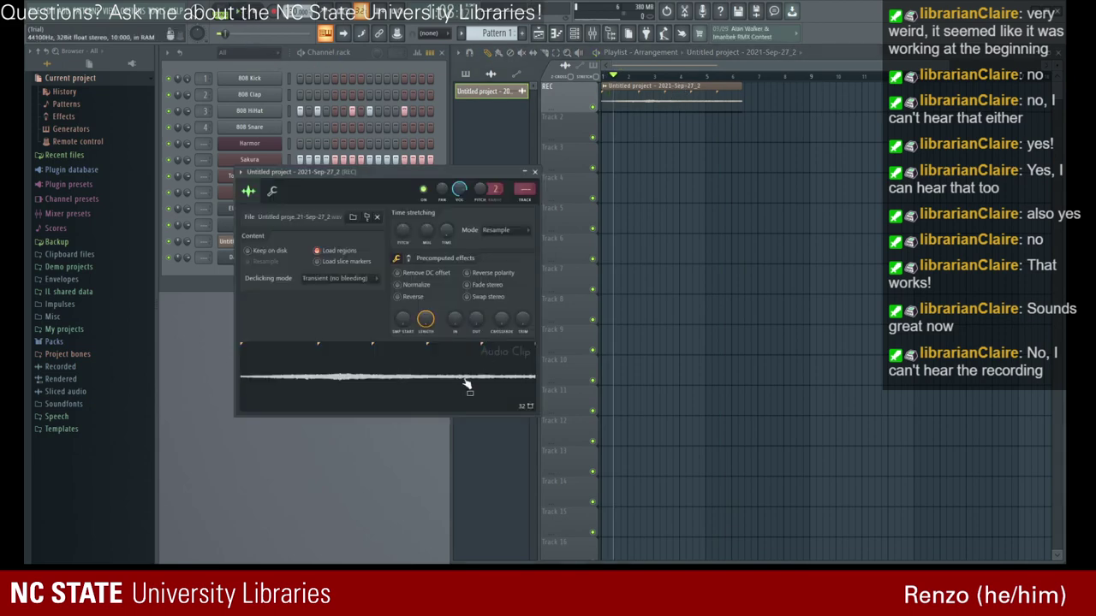
left_click(535, 173)
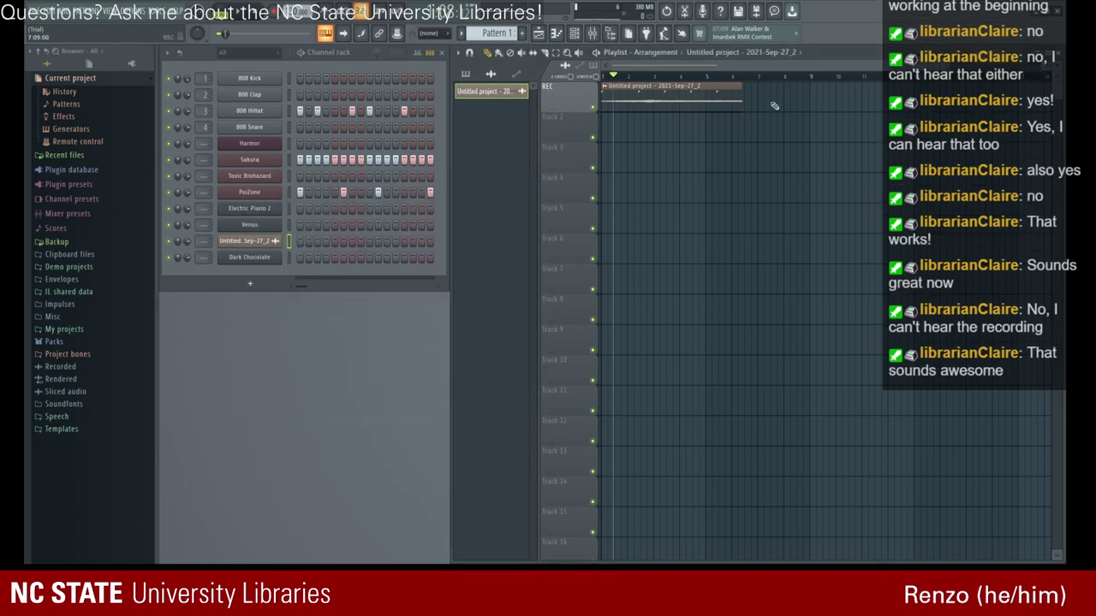
- Select the PoiZone channel with its window closed, and play the recording briefly from about bar 5
left_click(270, 196)
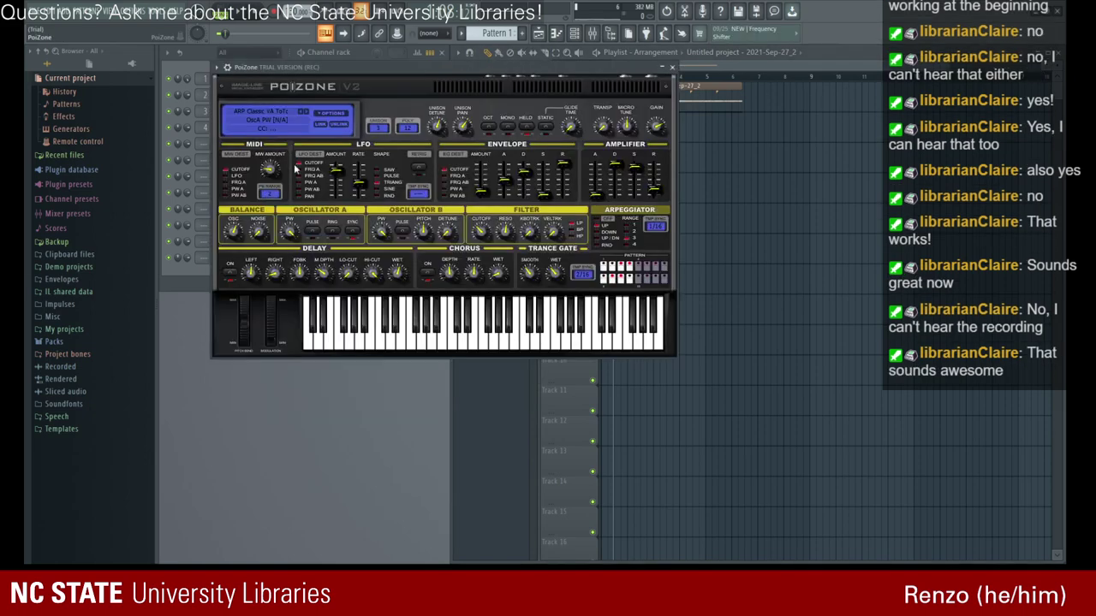
left_click(672, 69)
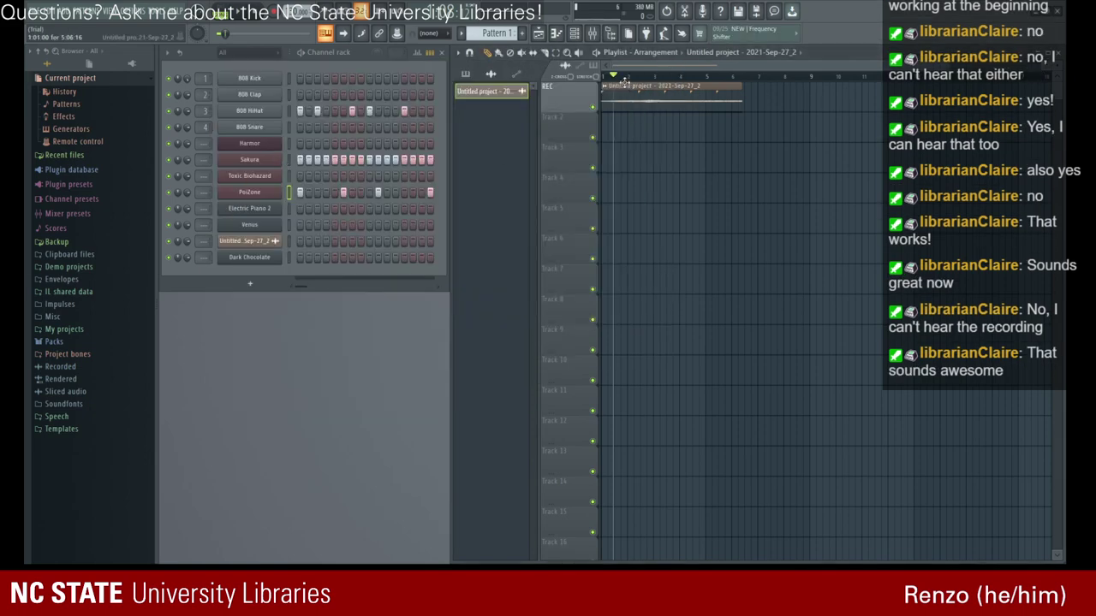
left_click_drag(614, 76, 709, 75)
left_click(240, 12)
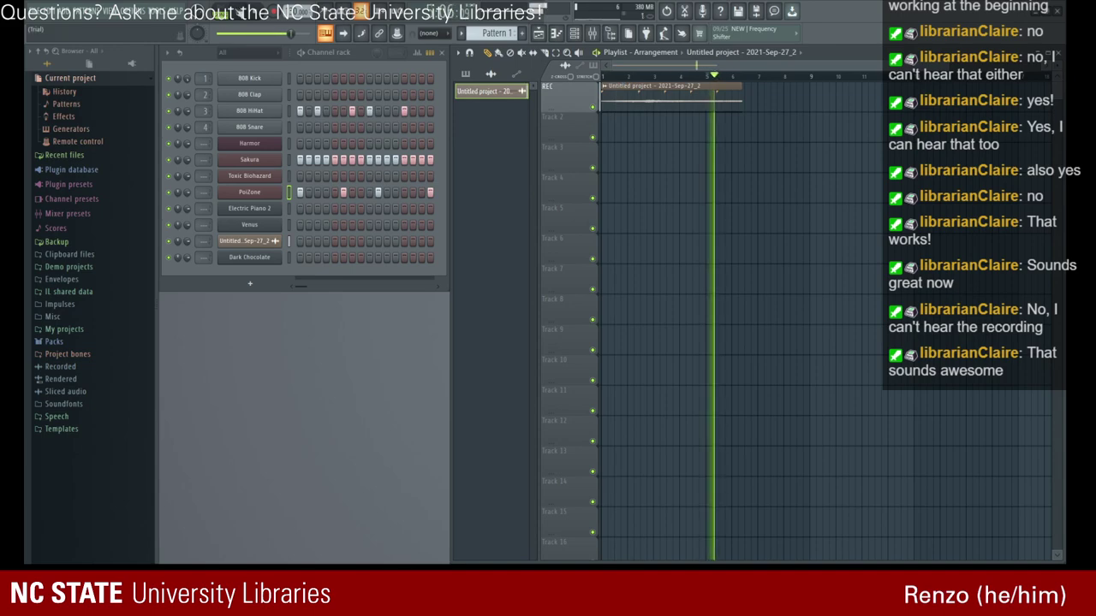
left_click(240, 12)
- Audition the Sakura, PoiZone and Venus channels in turn, closing each plugin window
left_click(255, 164)
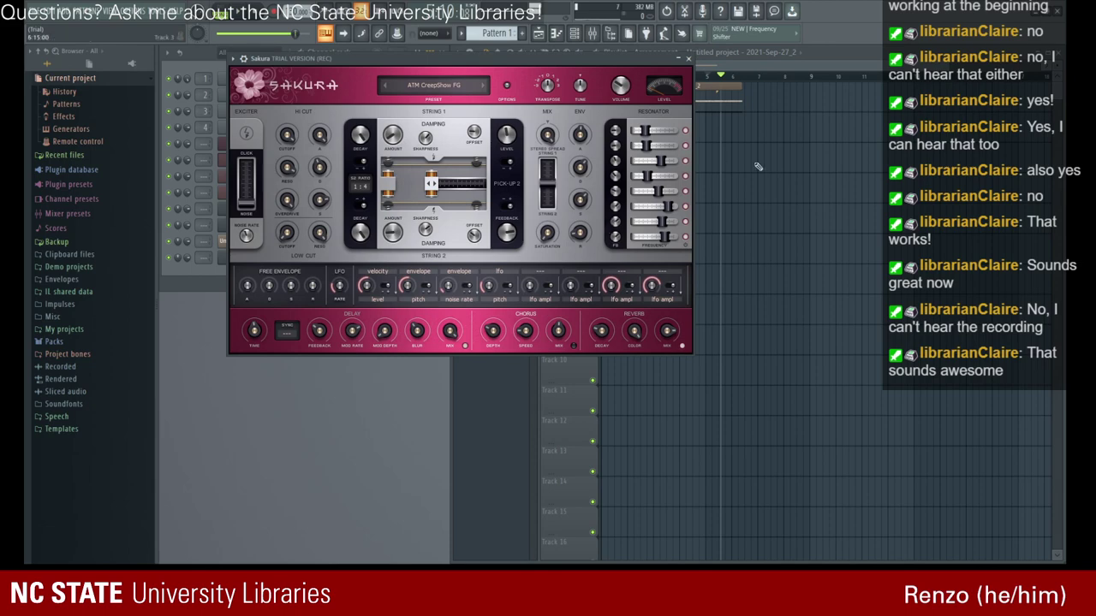
left_click(688, 59)
left_click(262, 201)
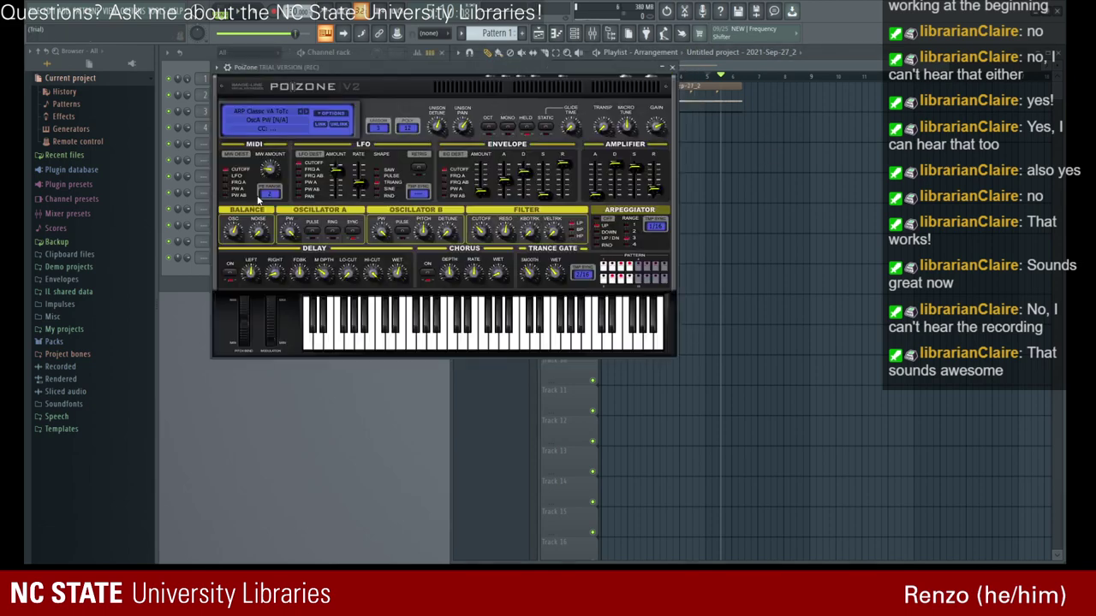
left_click(673, 68)
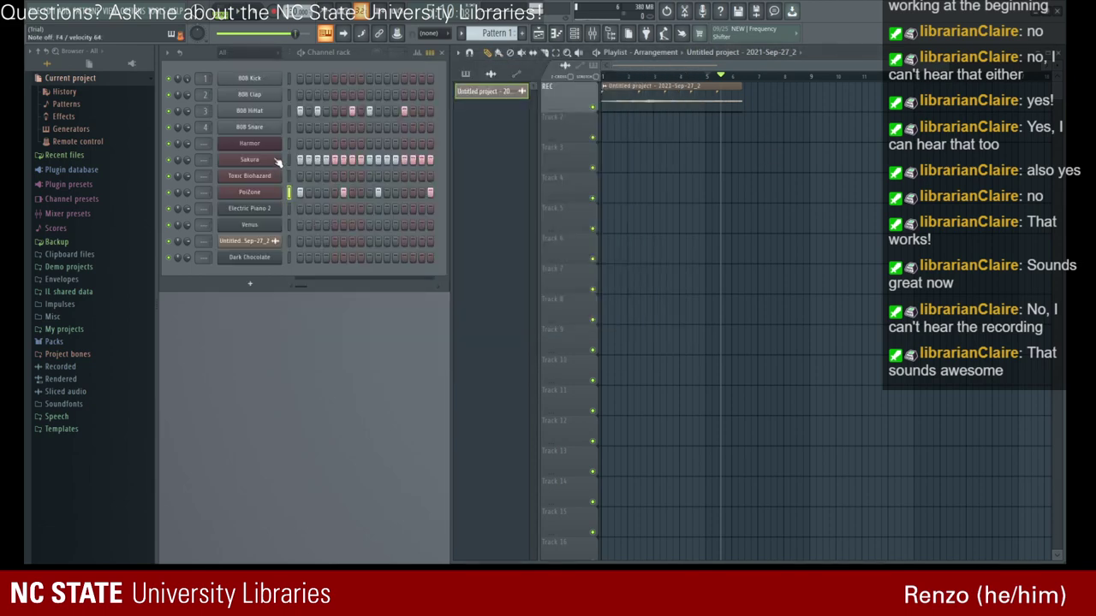
left_click(274, 228)
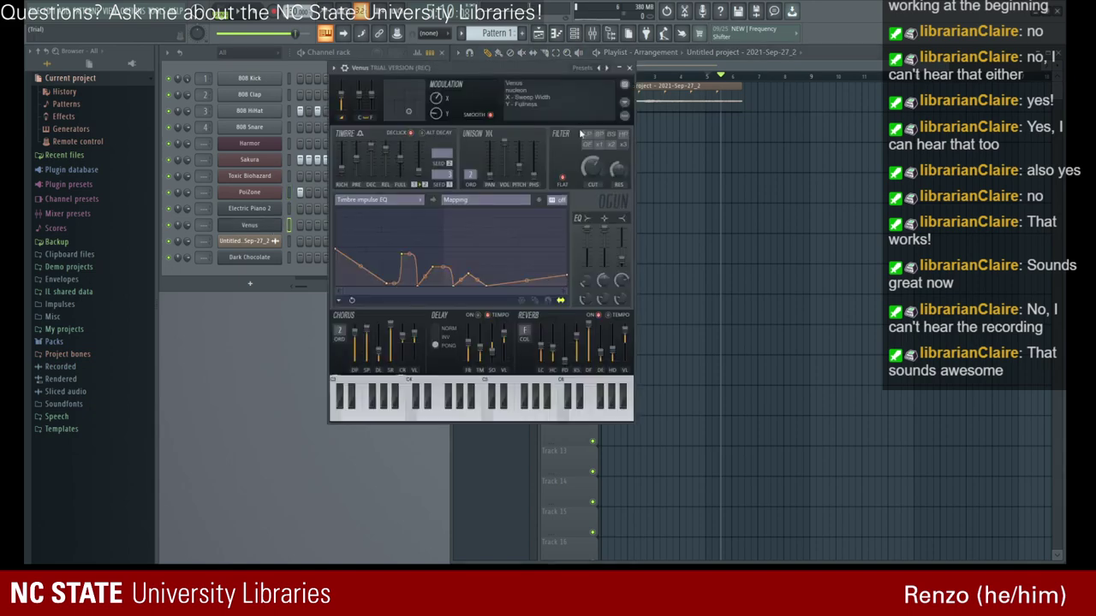
left_click(630, 68)
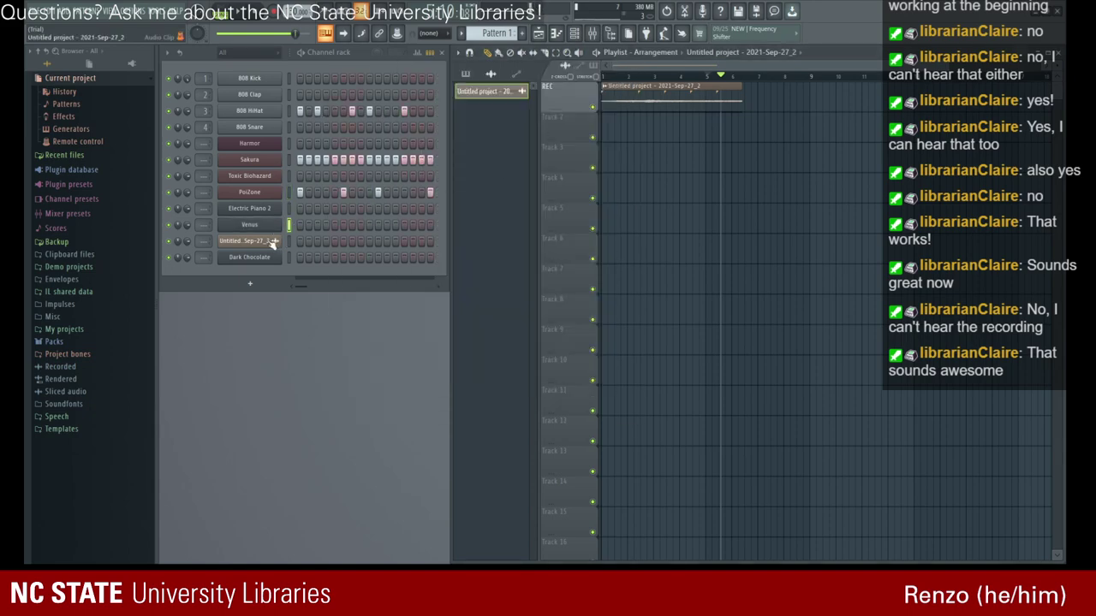
- Compare the Sakura and Harmor instruments by auditioning them, and close their plugin windows
left_click(256, 161)
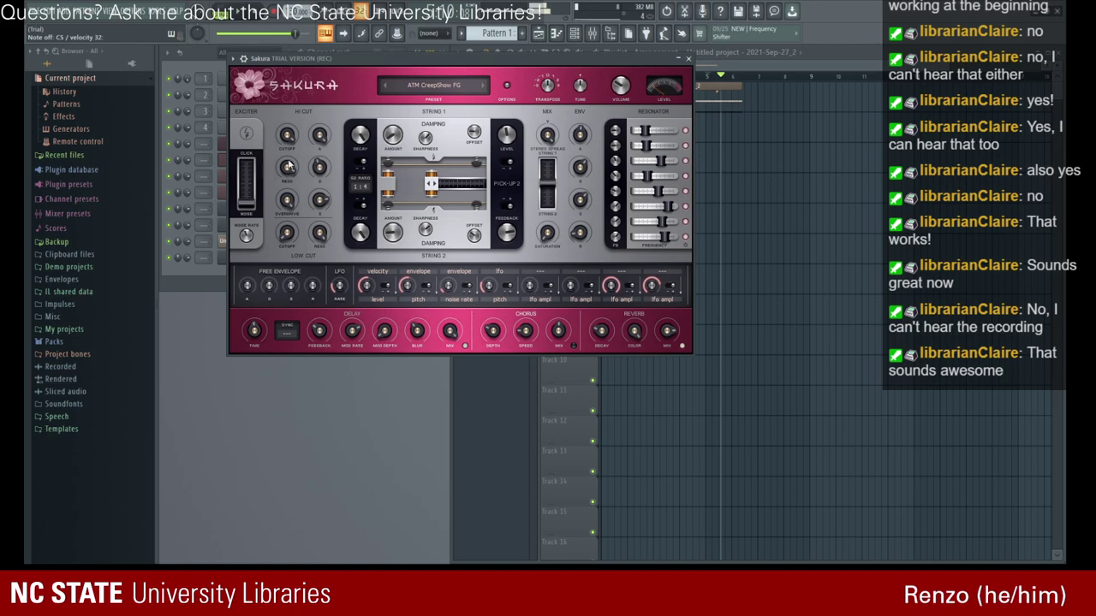
left_click(688, 58)
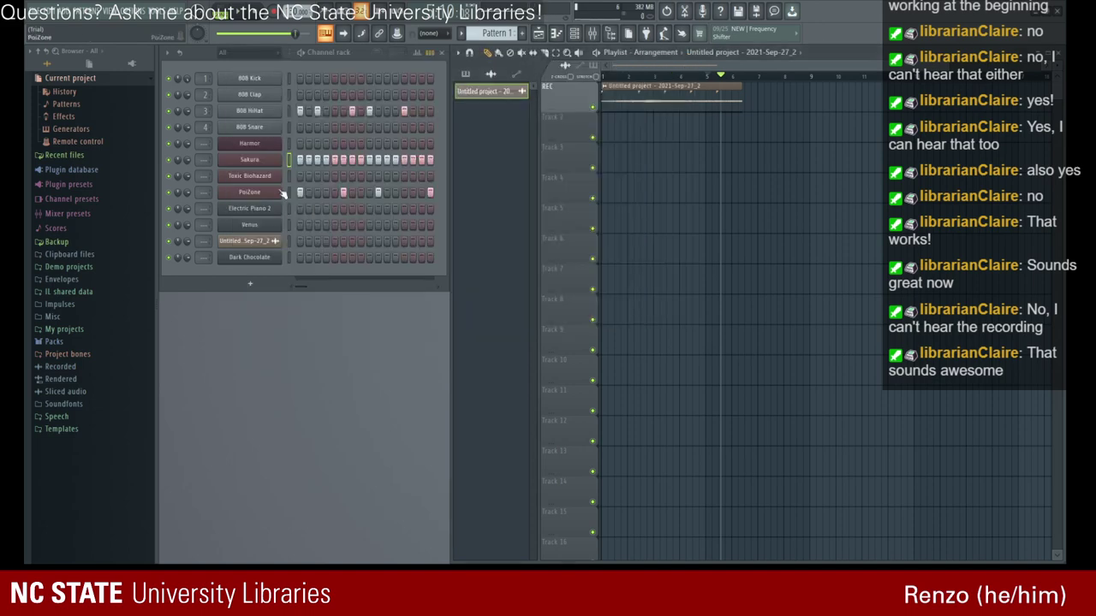
left_click(266, 144)
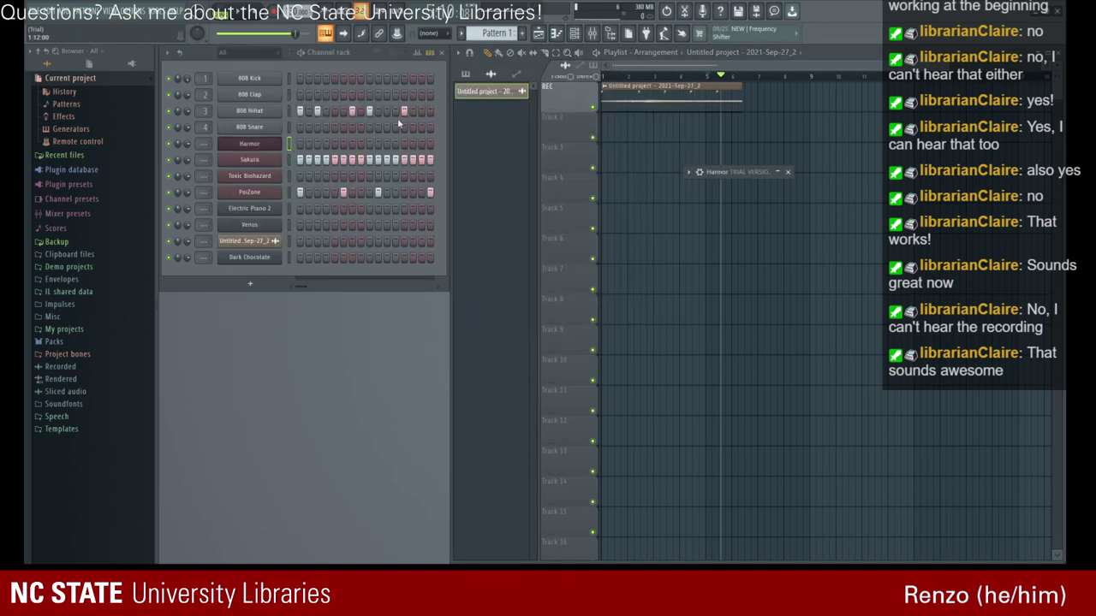
left_click(788, 172)
left_click(272, 160)
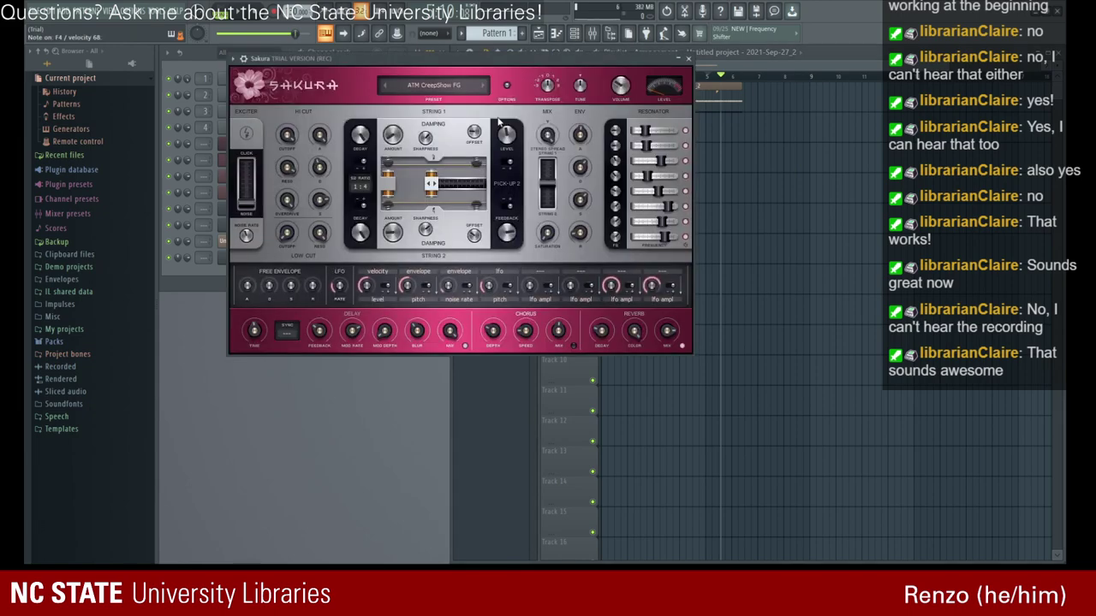
left_click(688, 58)
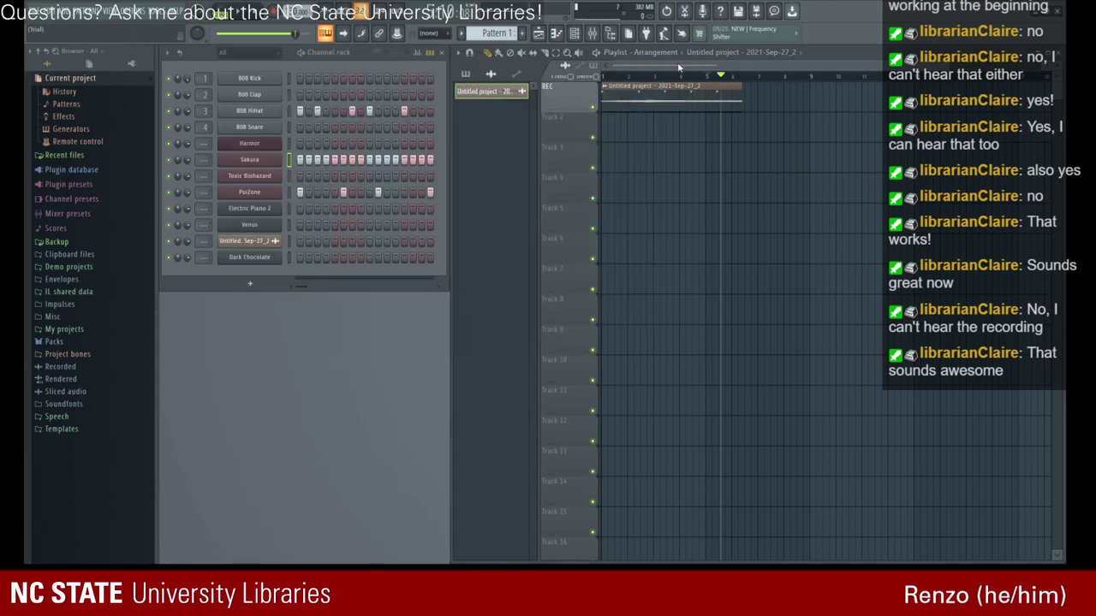
- Check the Toxic Biohazard, PoiZone and Electric Piano 2 instruments in turn, closing each plugin window
left_click(263, 178)
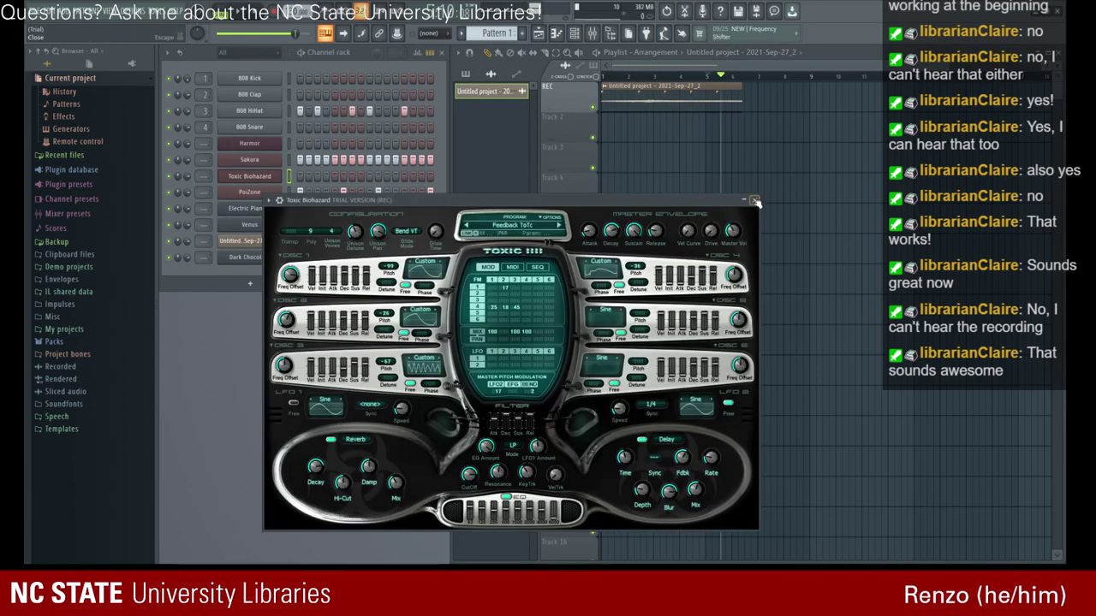
left_click(755, 202)
left_click(249, 192)
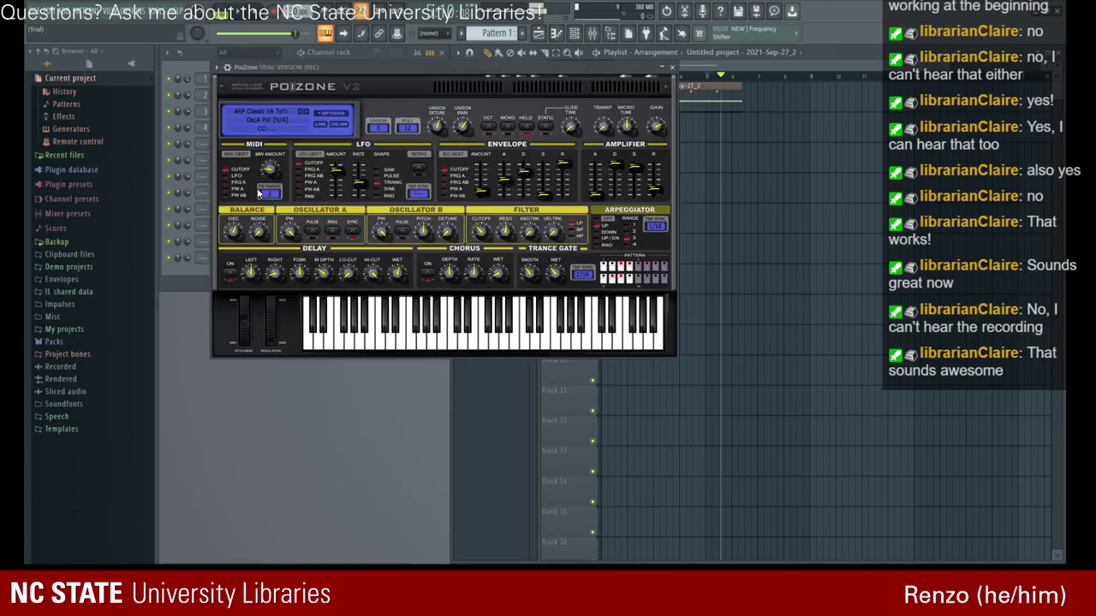
left_click(671, 76)
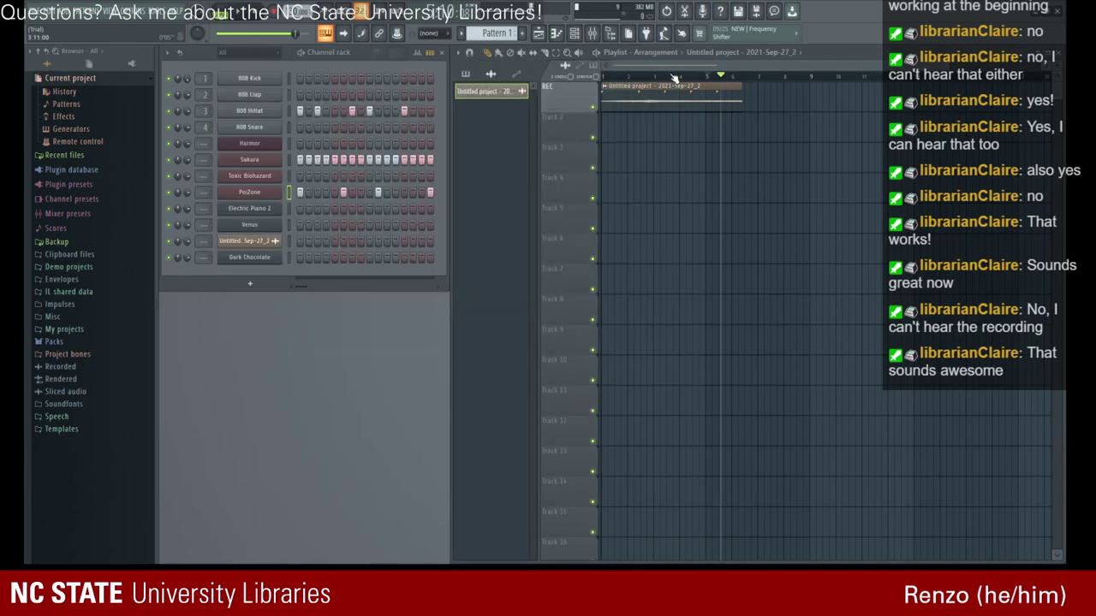
left_click(259, 216)
left_click(729, 115)
- Select the Venus channel, audition it with its window closed, and move the playback position to about bar 4
left_click(267, 223)
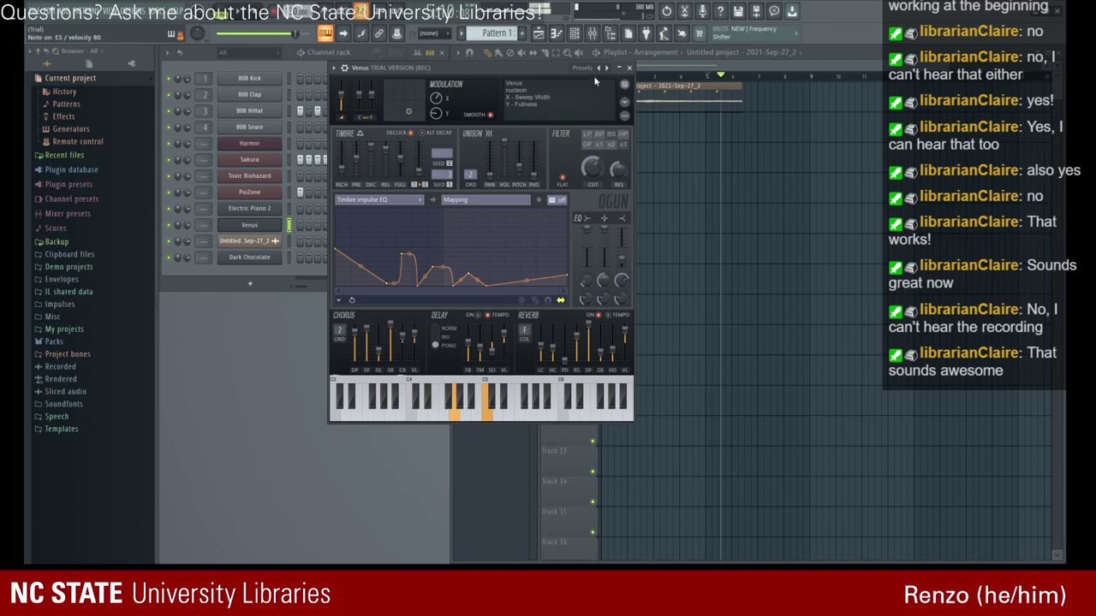
left_click(629, 67)
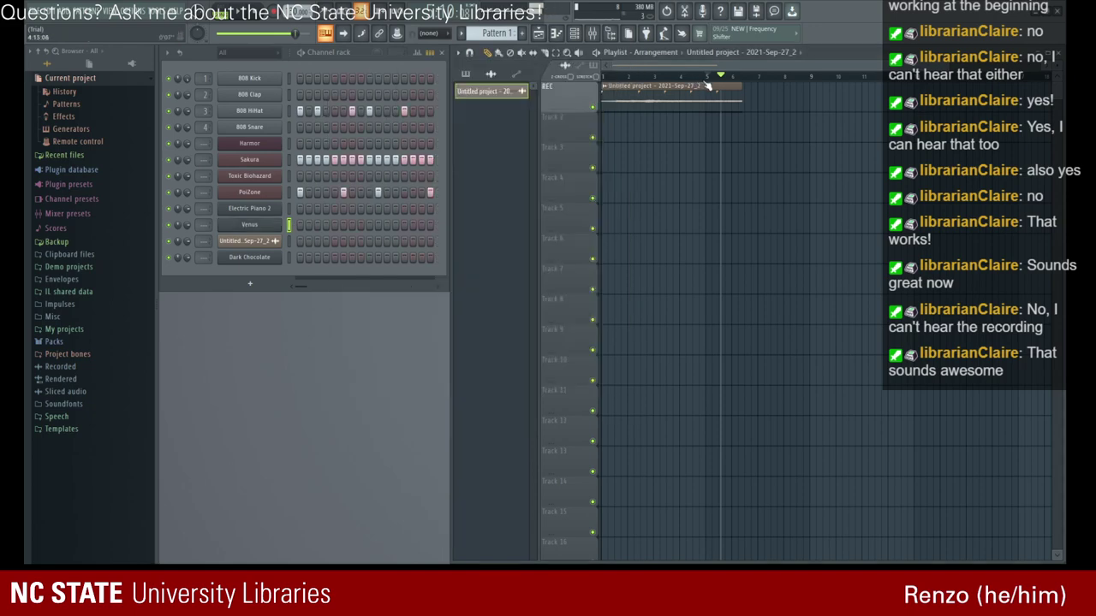
left_click_drag(721, 76, 688, 73)
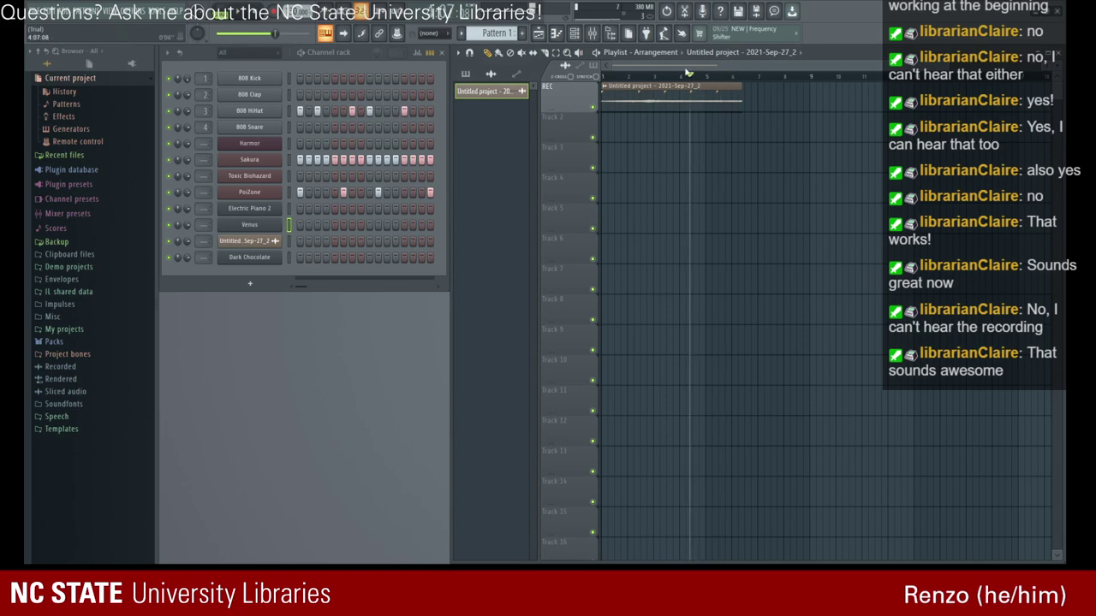
- Play the recording while trying notes on Venus, stop playback, and return the playback position to about bar 4.5
left_click(247, 23)
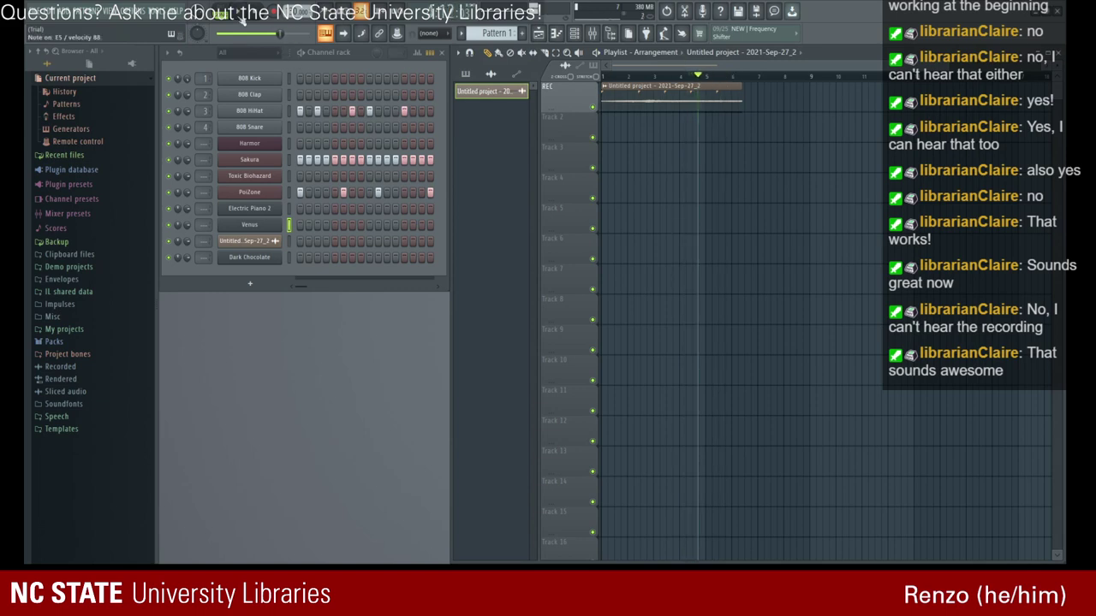
left_click(247, 23)
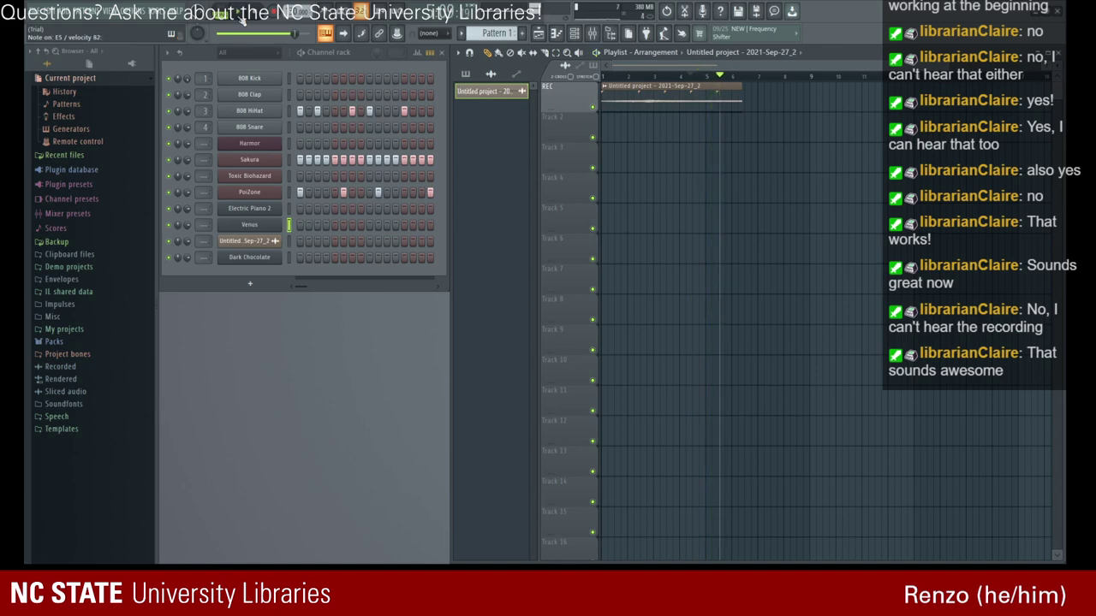
left_click(244, 20)
left_click(243, 19)
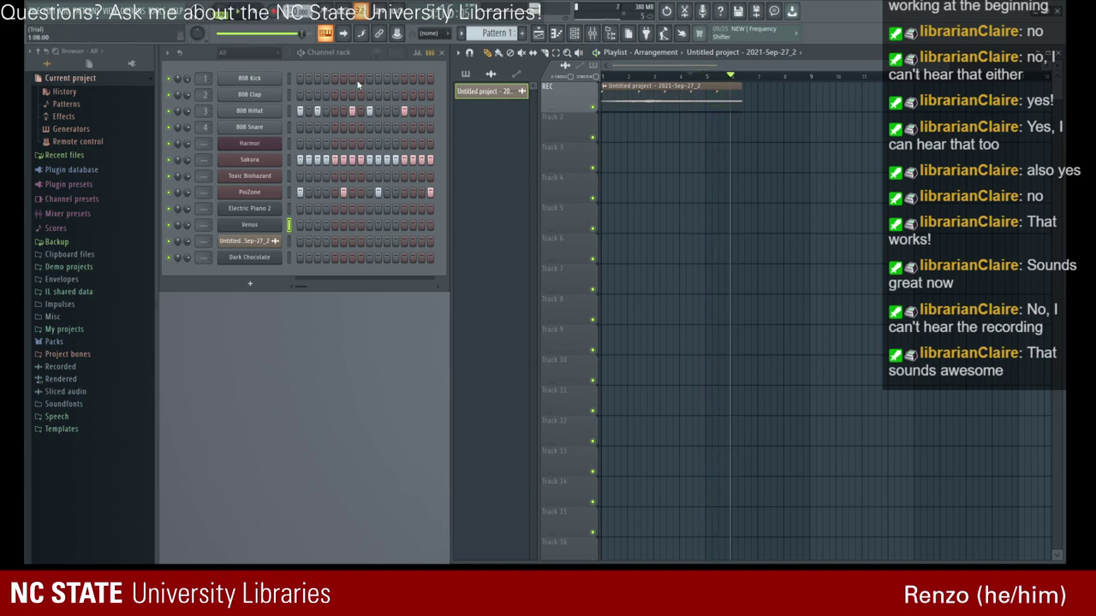
left_click_drag(729, 77, 693, 74)
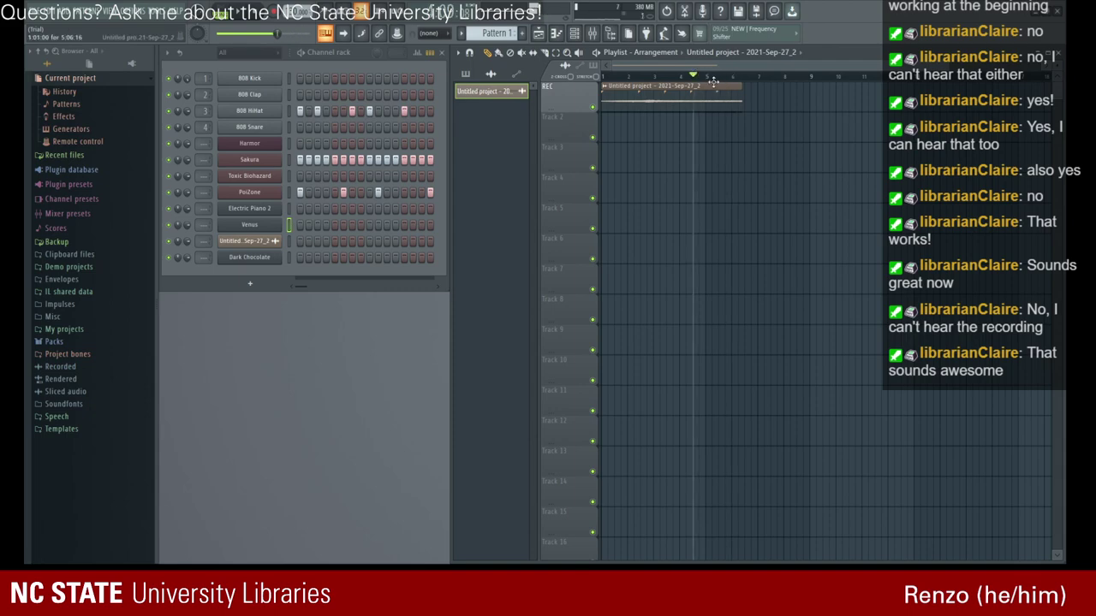
- Open the recording in the Edison audio editor, reposition its window, and send the audio to the playlist as a new clip
left_click(714, 84)
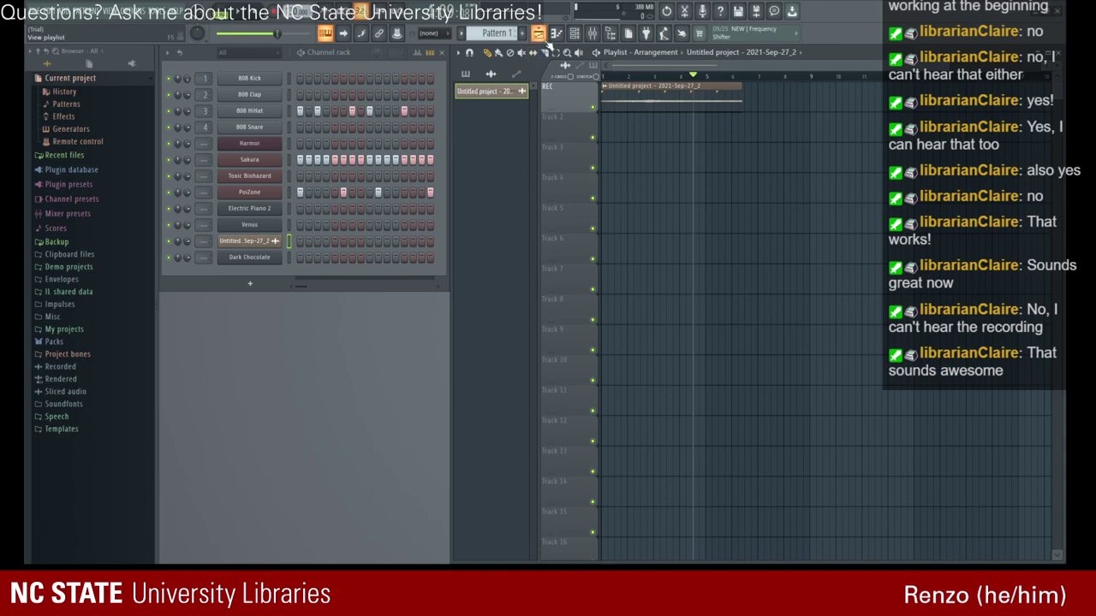
left_click(692, 17)
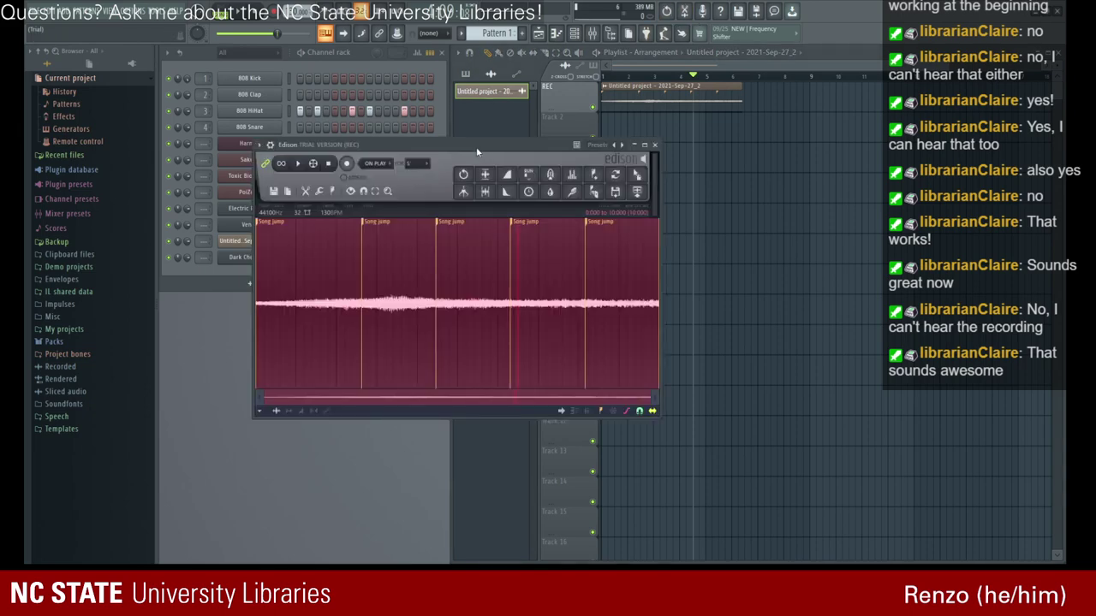
left_click_drag(477, 148, 459, 145)
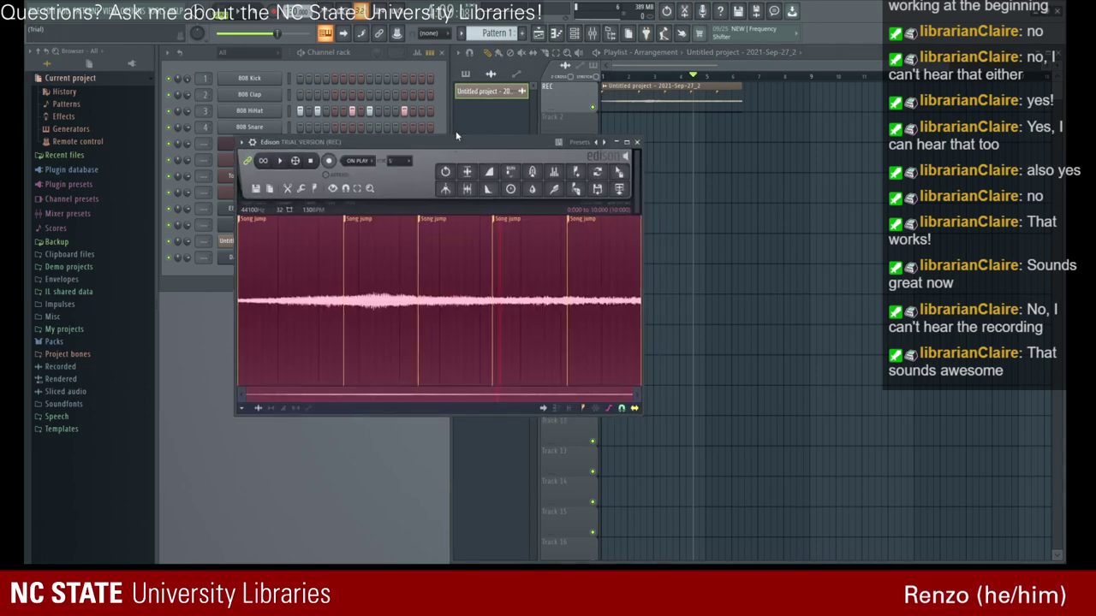
left_click(616, 193)
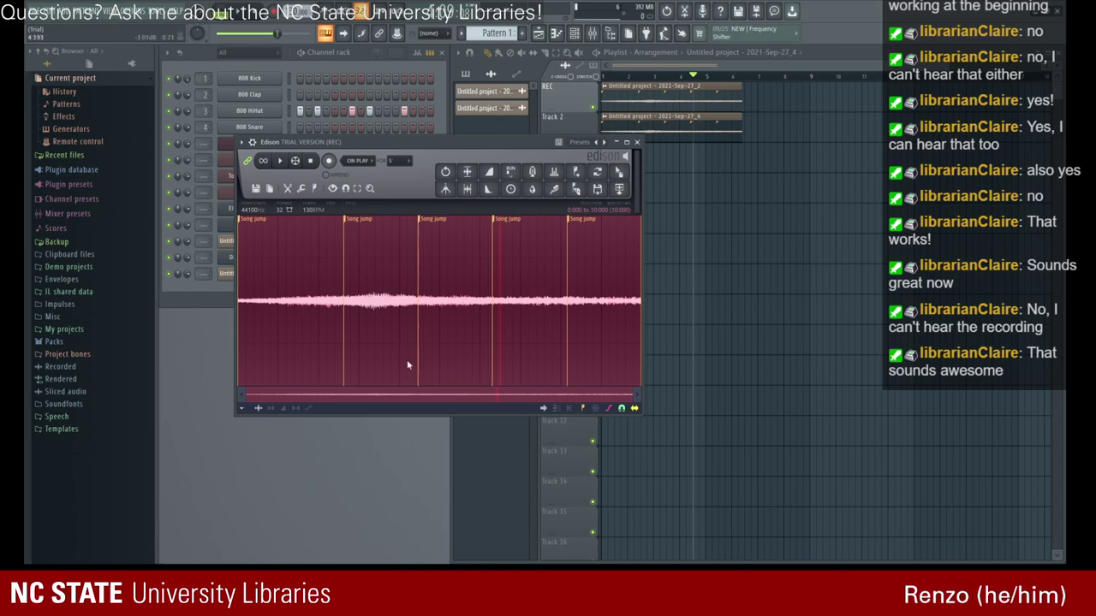
- Select the recording's last part in Edison, from 6.200 to 10.000, and play it
left_click_drag(337, 267, 552, 275)
left_click_drag(493, 272, 642, 279)
left_click_drag(494, 275, 496, 277)
left_click(281, 162)
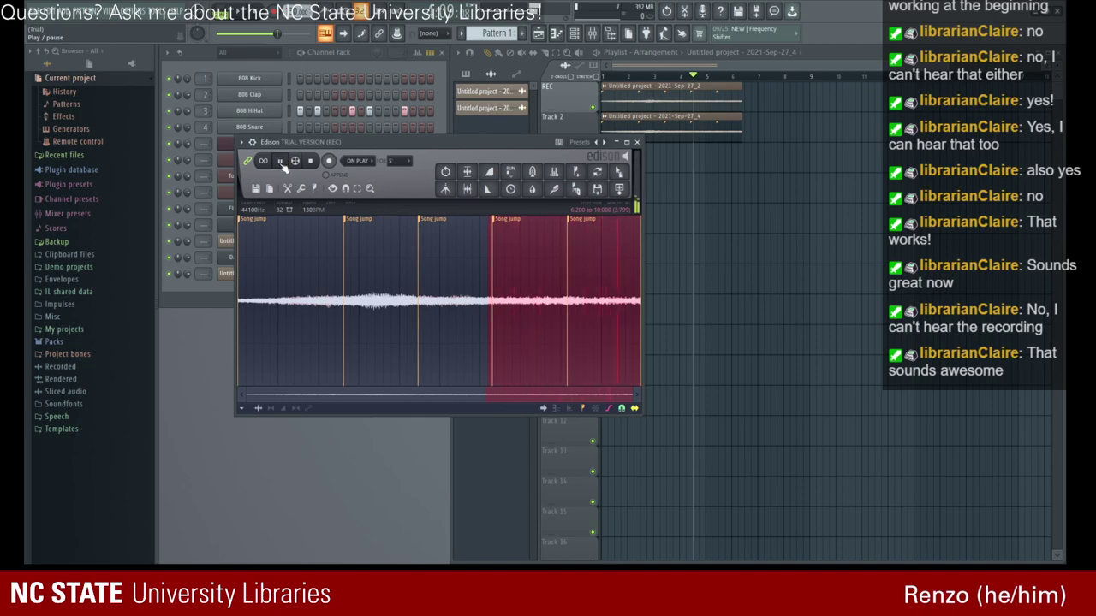
- Select the recording's final section in Edison, from 8.000 to 10.000, and delete it
left_click_drag(565, 272, 644, 273)
left_click_drag(503, 263, 572, 268)
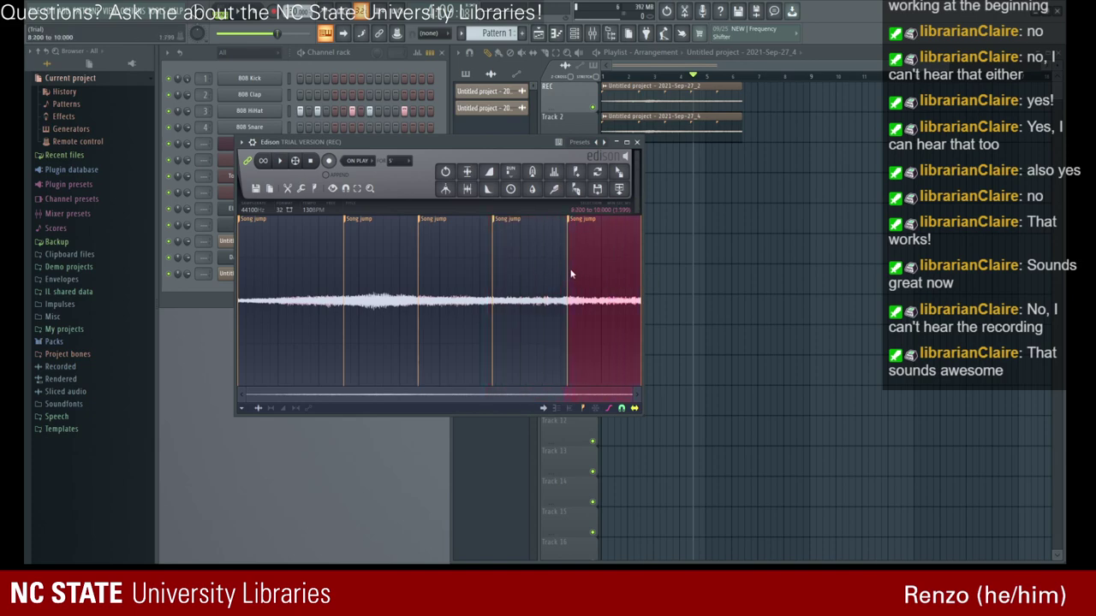
left_click(281, 162)
left_click(318, 259)
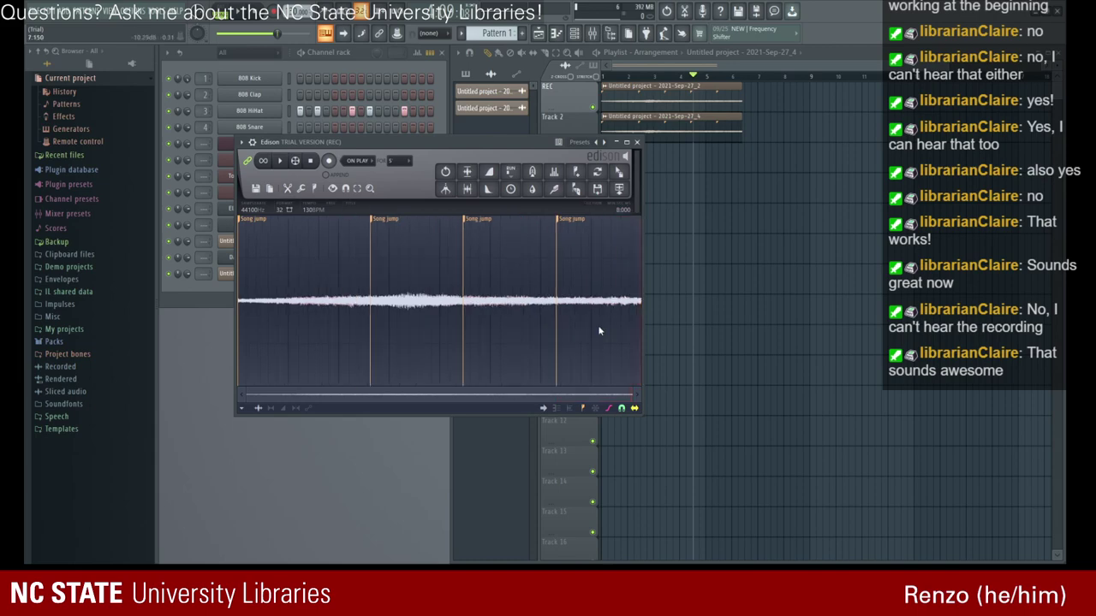
- Select the whole shortened recording in Edison, audition its beginning, and pause playback
left_click(279, 162)
left_click_drag(242, 254, 589, 243)
left_click(280, 162)
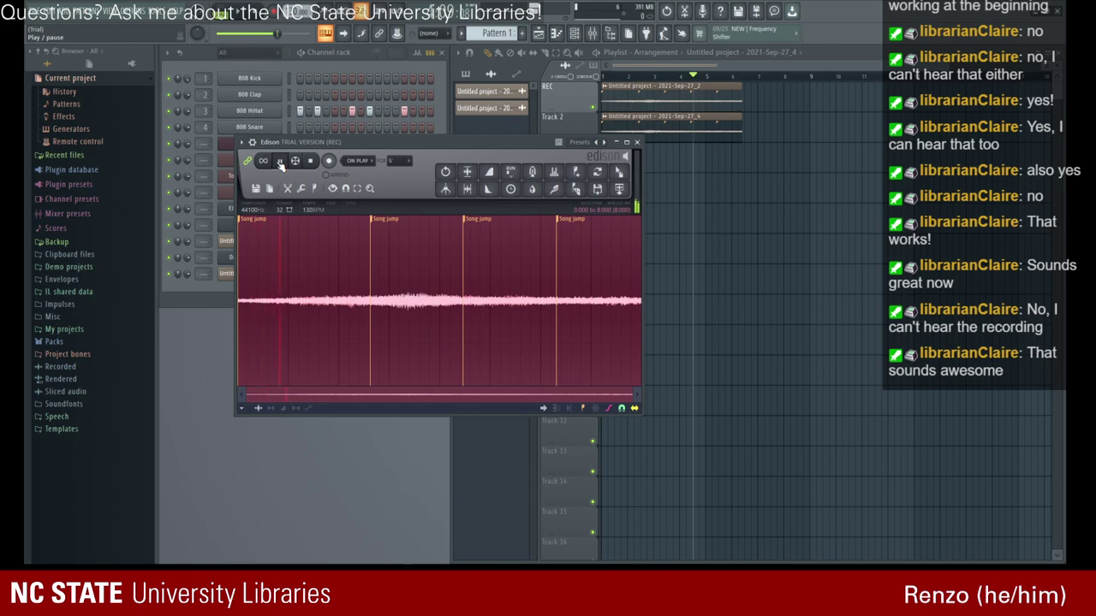
left_click(280, 162)
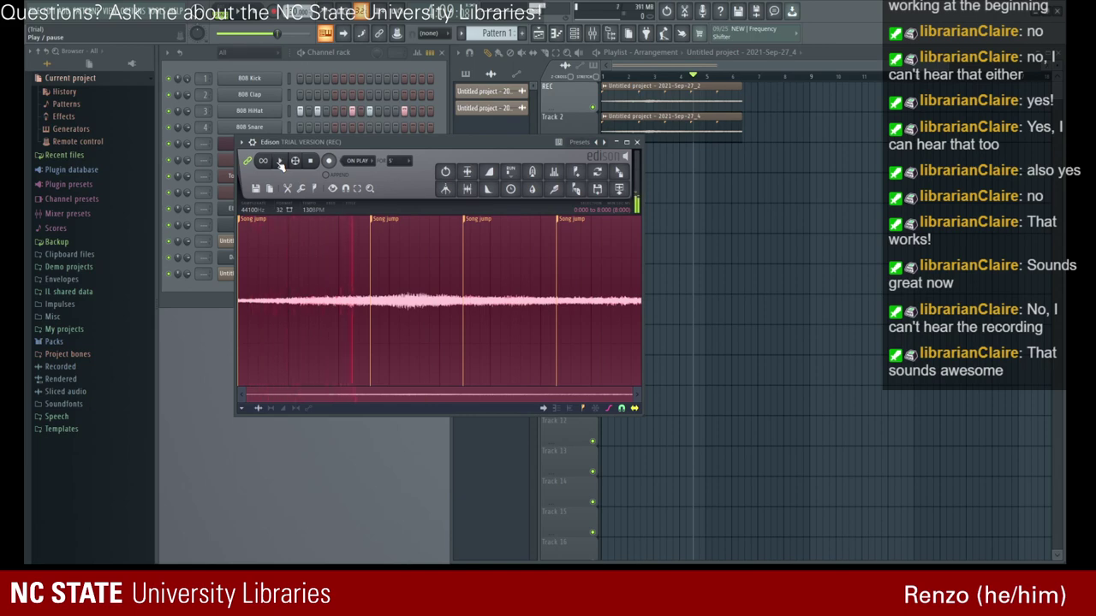
- Try undoing and redoing the last Edison actions, and maximize and restore the editor window
left_click(448, 174)
left_click(449, 174)
left_click(452, 176)
left_click(452, 176)
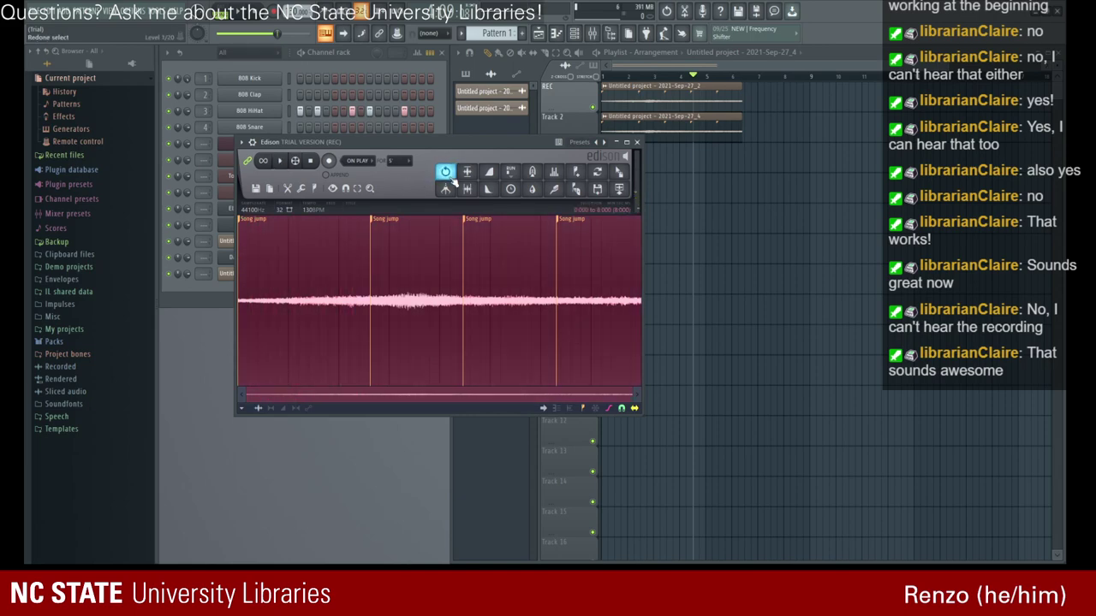
left_click(627, 143)
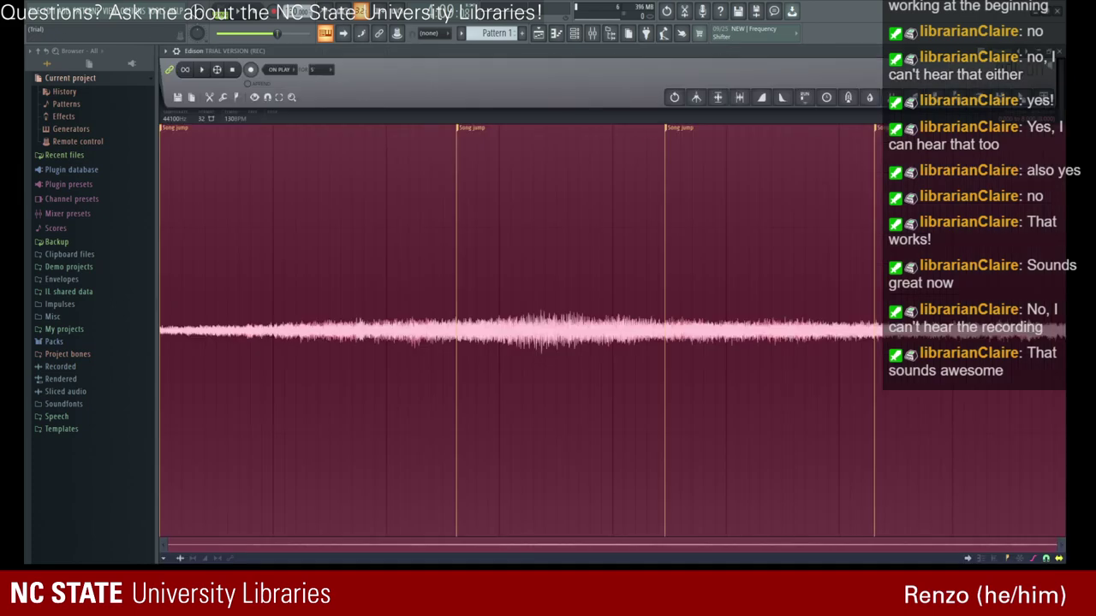
left_click(1047, 52)
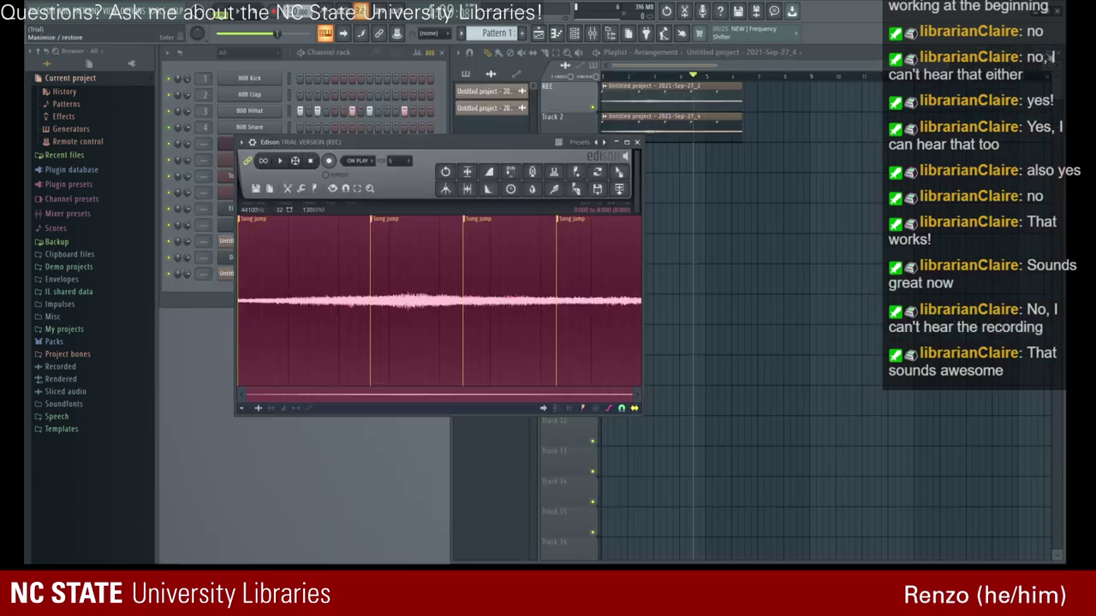
- Close Edison and undo the addition of the second audio clip to the playlist
left_click(639, 143)
left_click(513, 111)
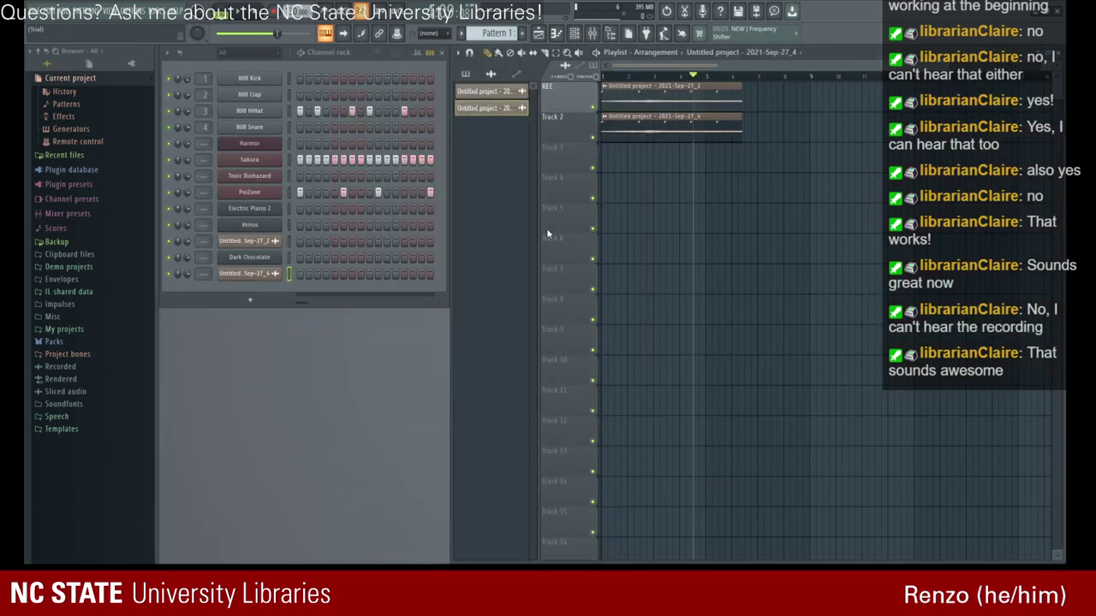
key("ctrl+z")
left_click(486, 91)
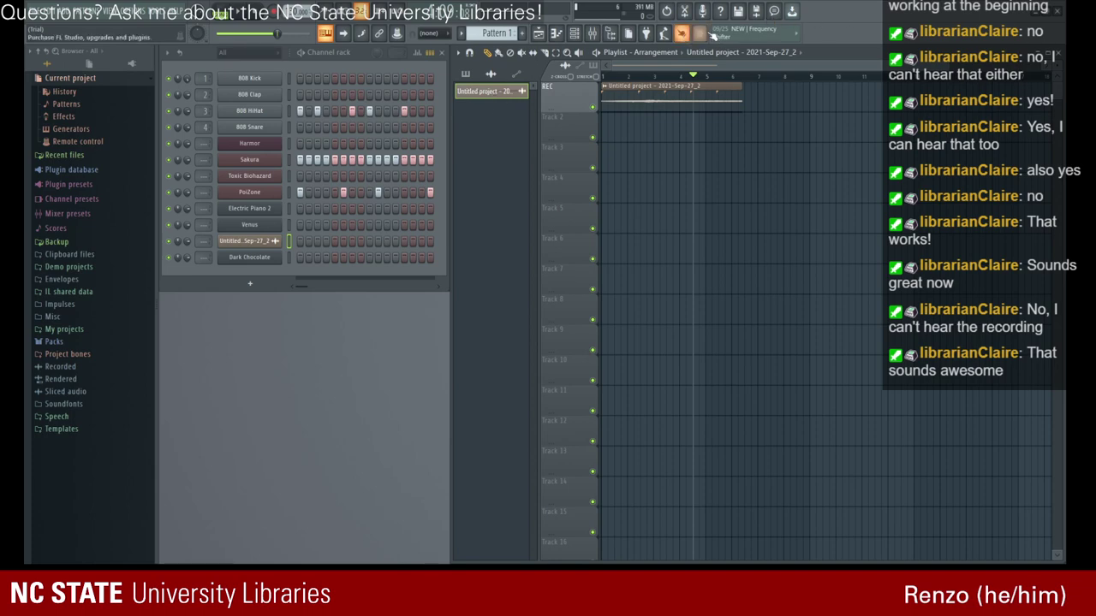
- Reopen Edison and delete sections of the recording to shorten it to 1.800 seconds
left_click(684, 11)
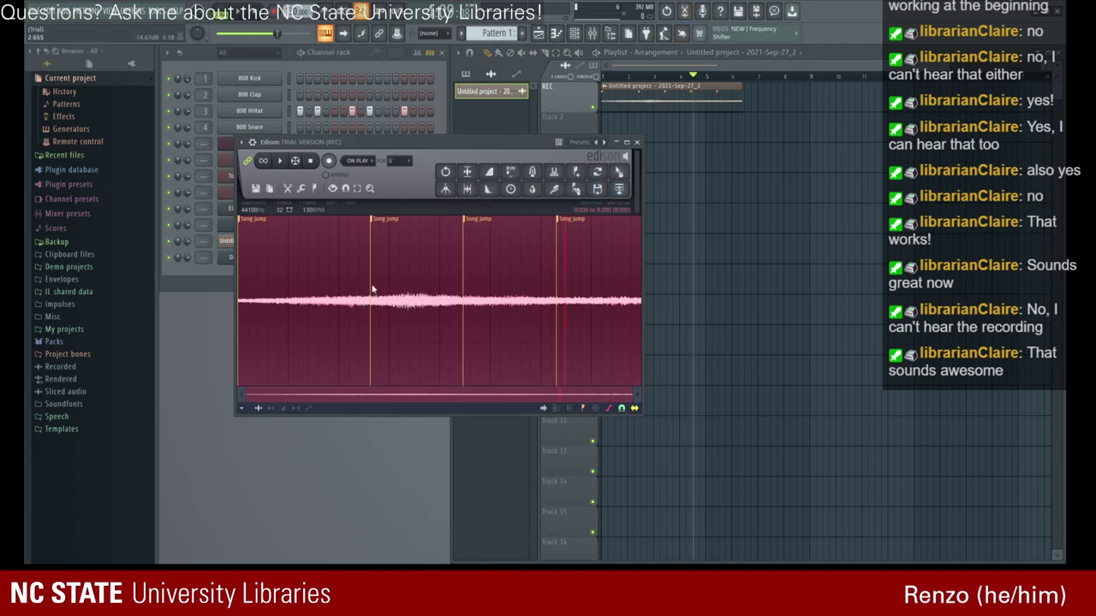
left_click_drag(495, 305, 553, 306)
key("Delete")
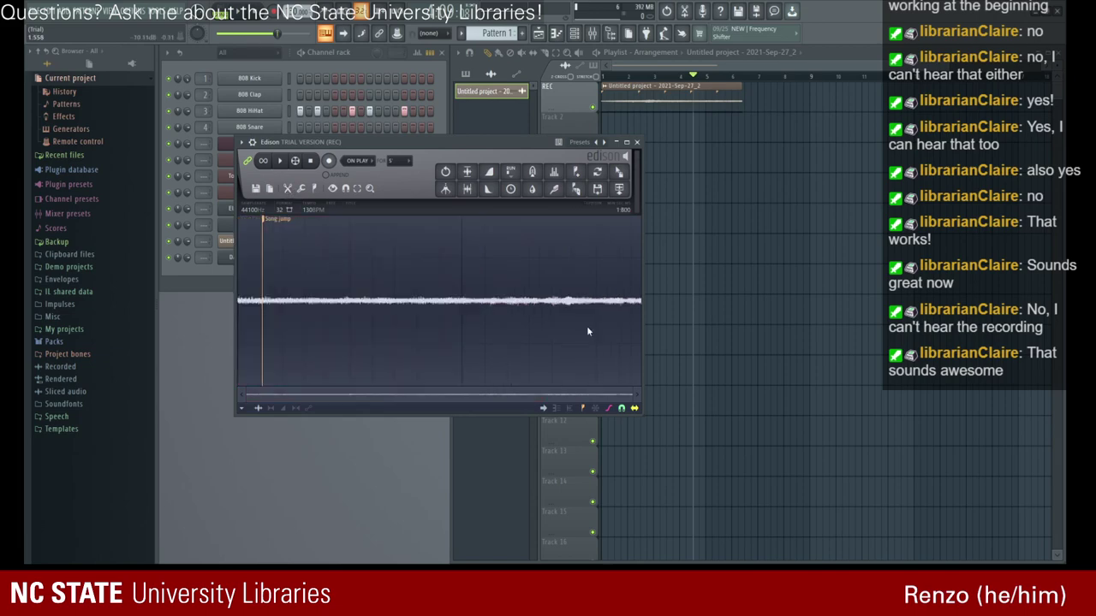
- Audition the recording with 0.100 to 1.800 selected, and undo the last Edison processing
key("ctrl+a")
left_click(277, 162)
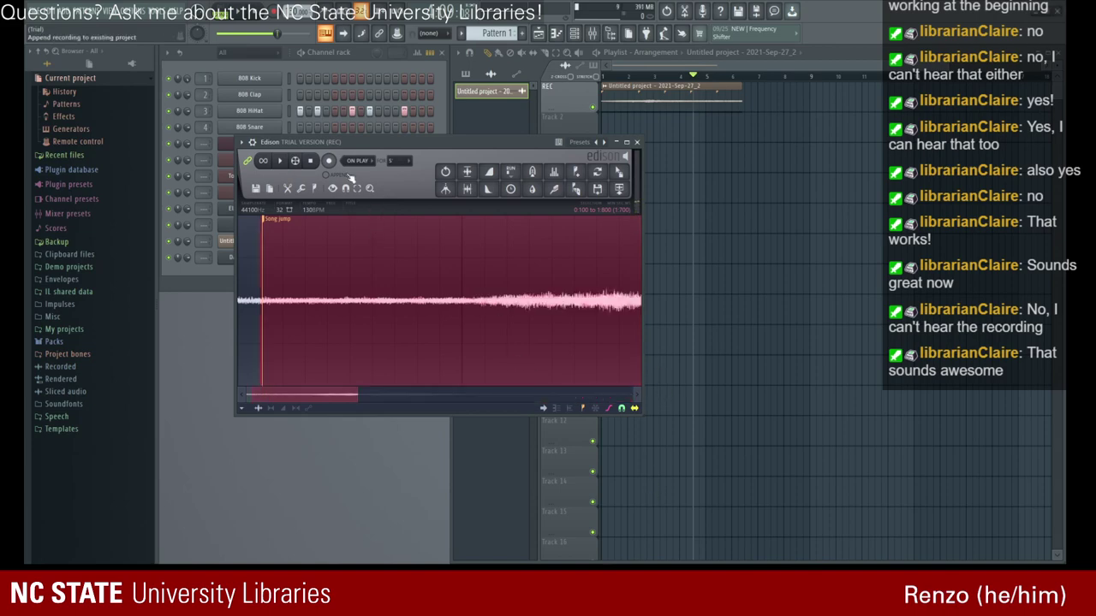
left_click(279, 163)
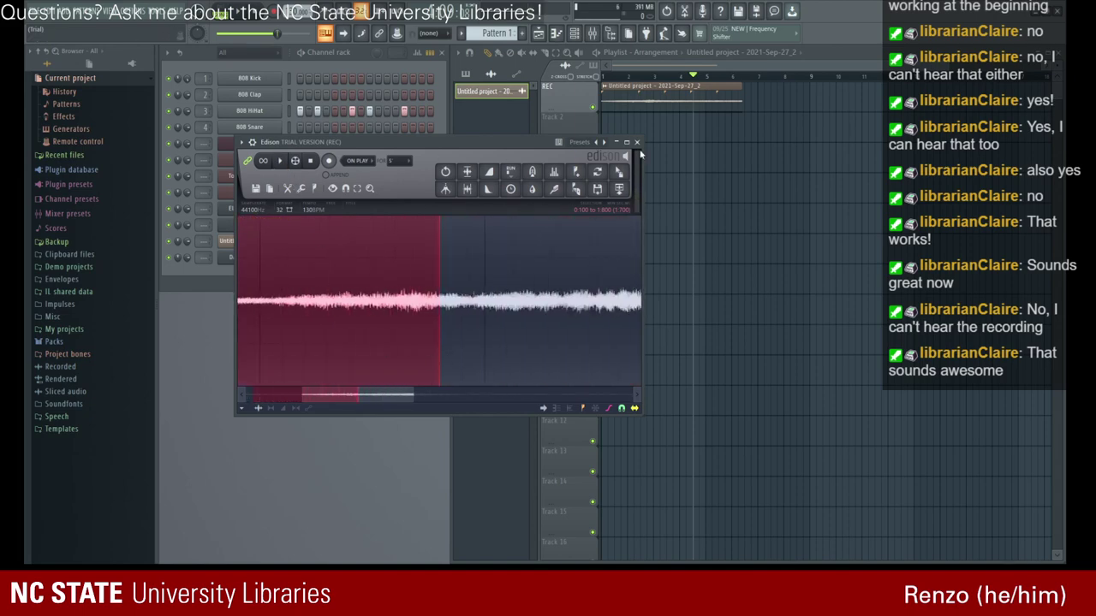
left_click(446, 175)
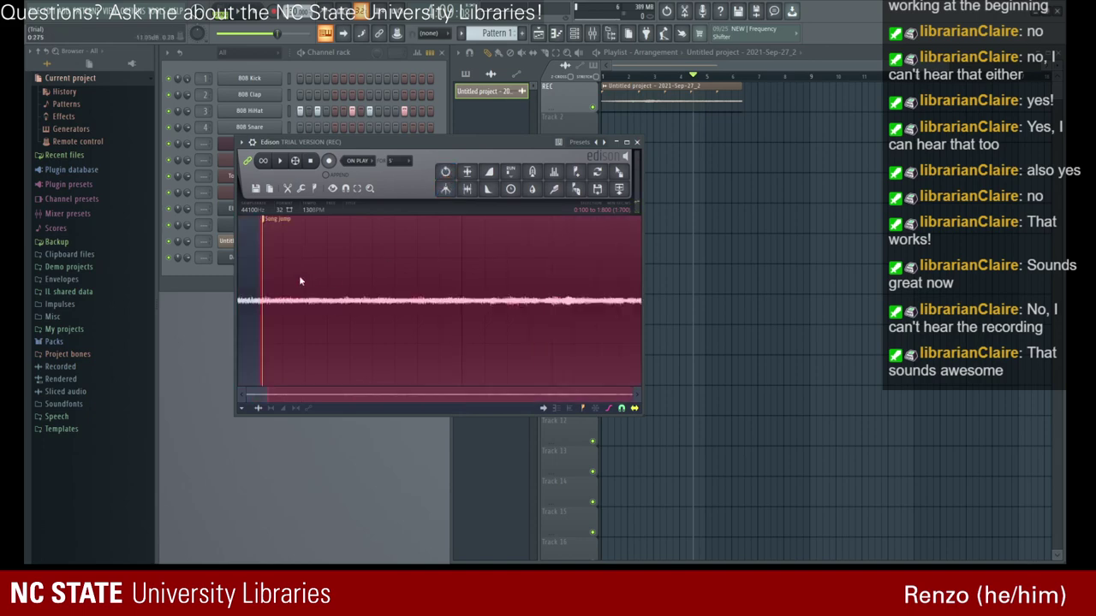
- Play the selection with looping enabled, send it to Track 2 of the playlist as an audio clip, and audition it again
left_click(278, 162)
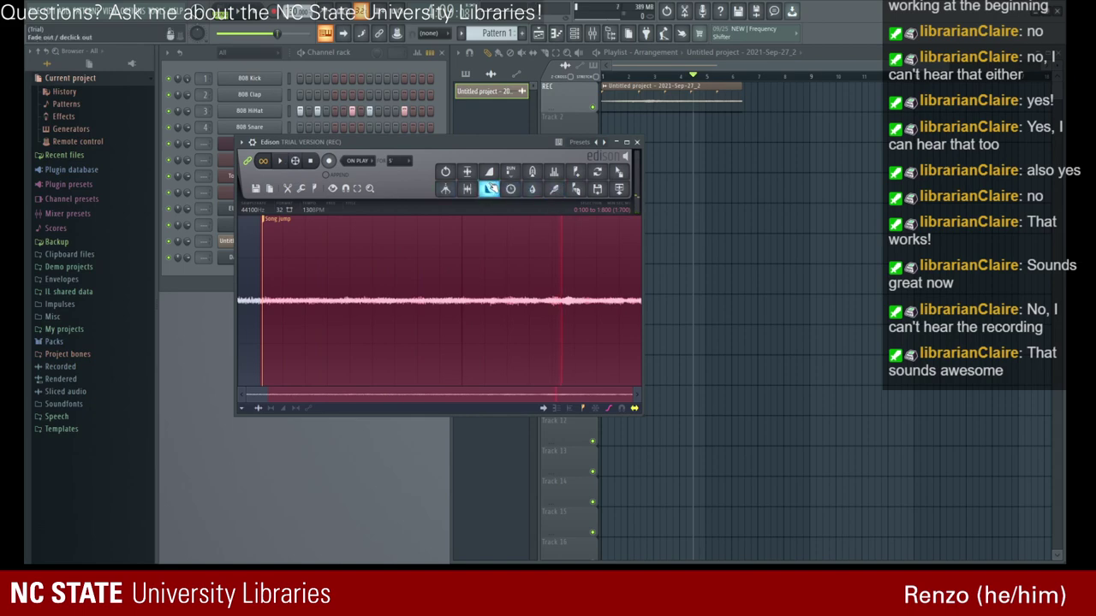
left_click(619, 188)
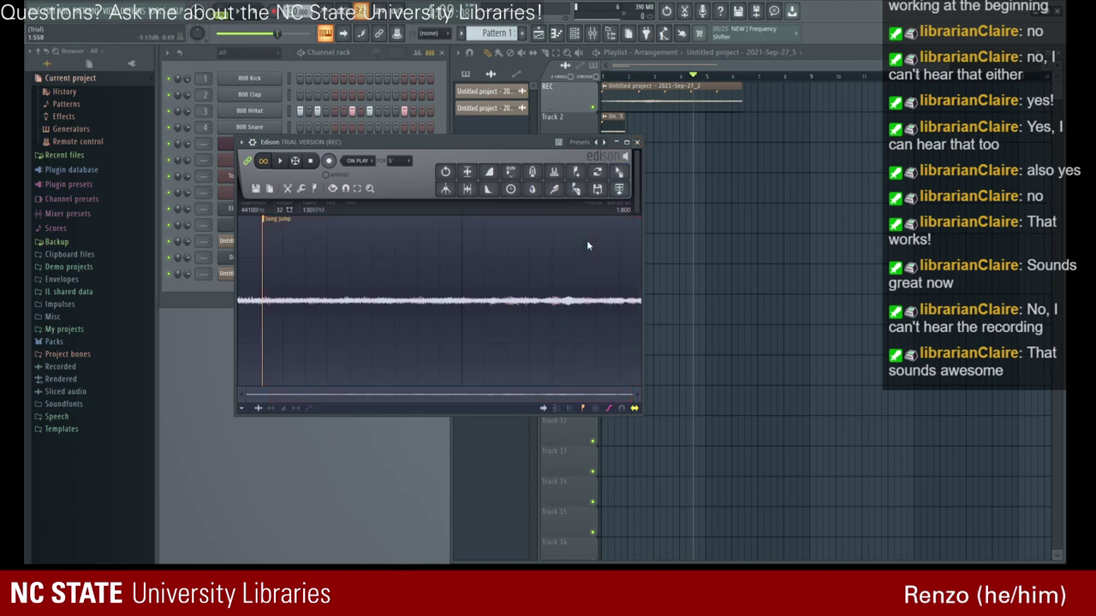
key("space")
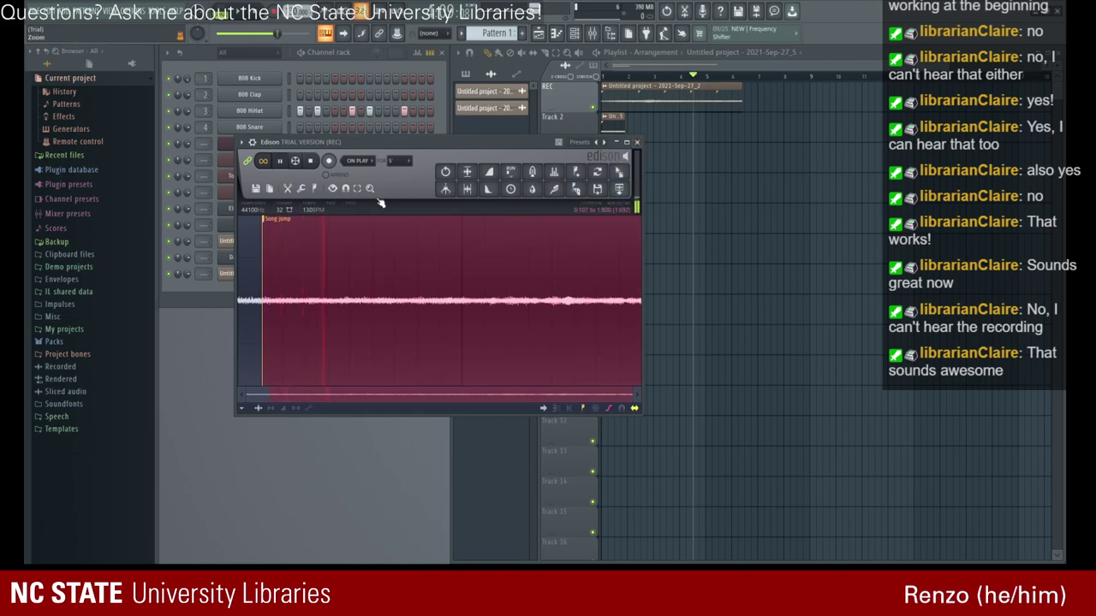
left_click(286, 171)
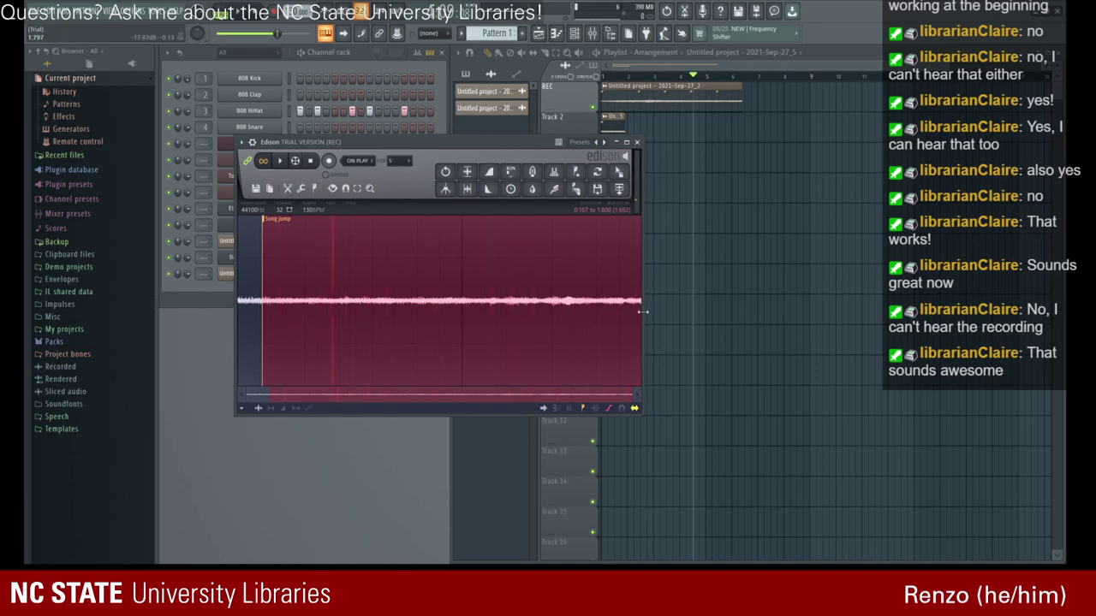
- Delete sections of the sample in Edison to shorten it to 1.095 seconds and play the looped result
left_click_drag(263, 295, 428, 272)
left_click_drag(639, 311, 519, 301)
left_click_drag(428, 300, 362, 277)
key("Delete")
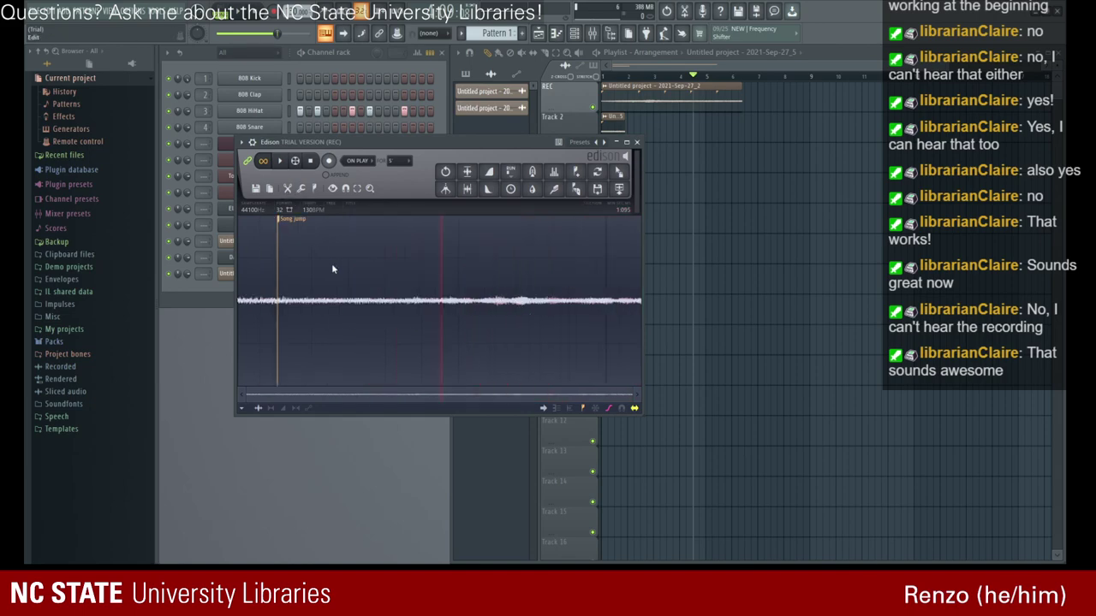
left_click(280, 162)
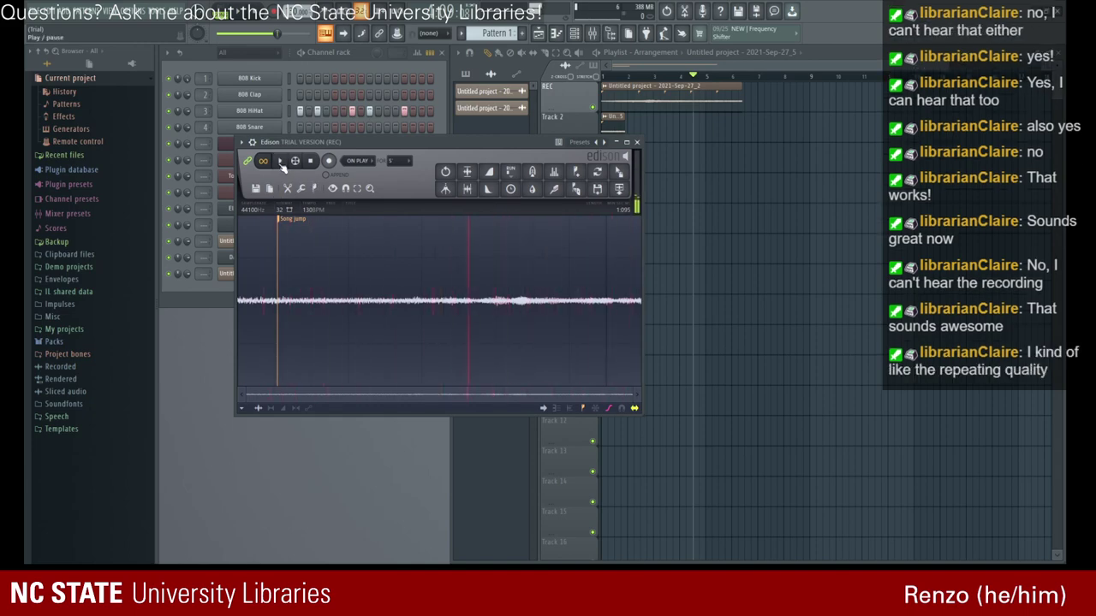
left_click(280, 162)
- Cut the section from 0.200 to 0.897 out of the looping sample and play the remainder
left_click_drag(343, 263, 315, 259)
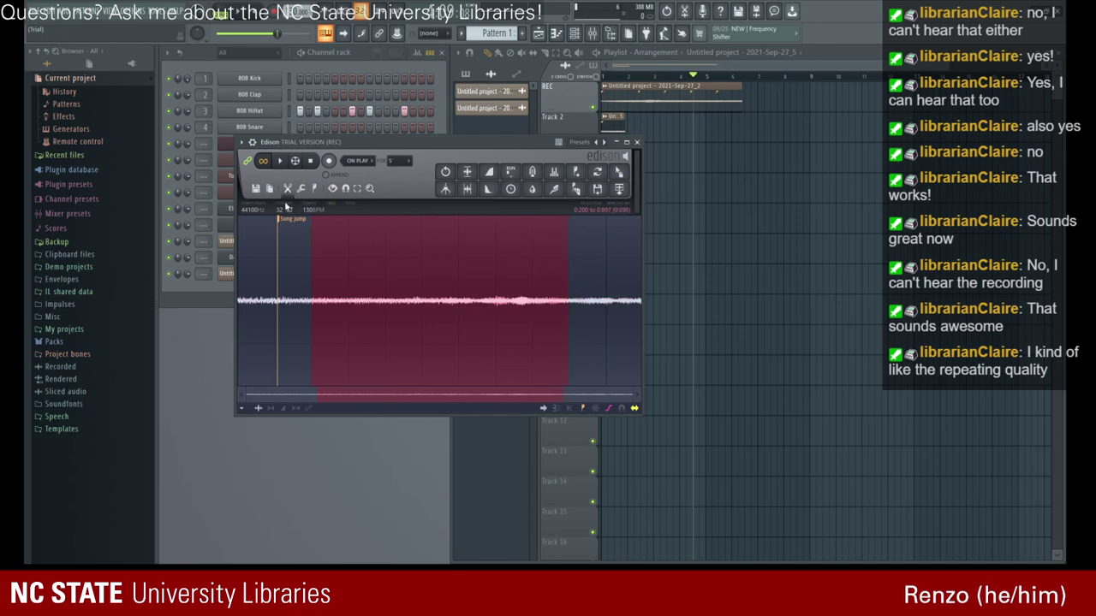
left_click(349, 259)
left_click(280, 162)
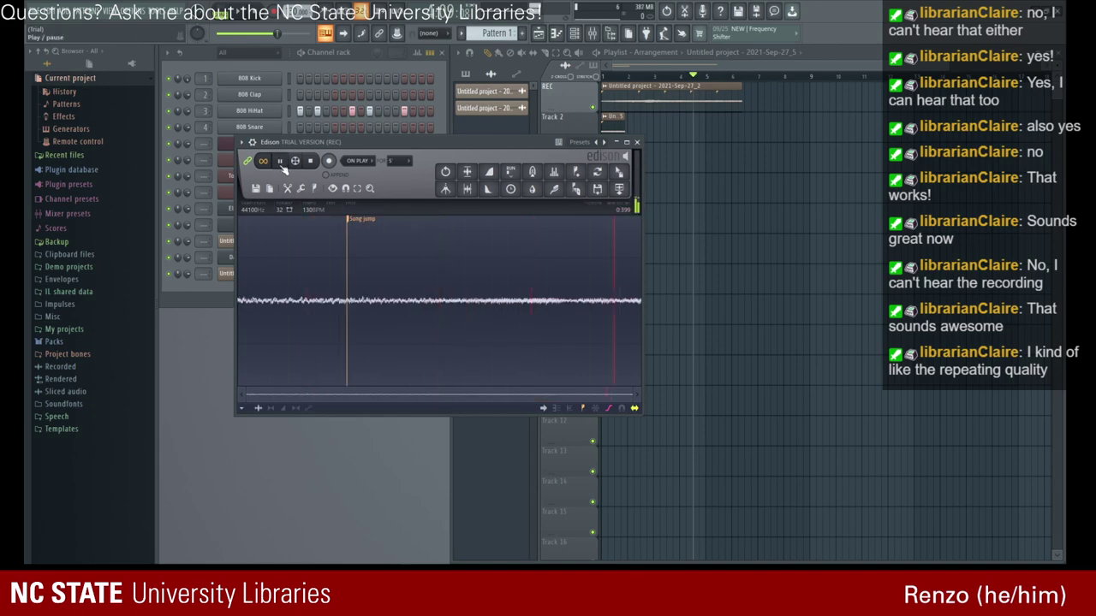
left_click(279, 162)
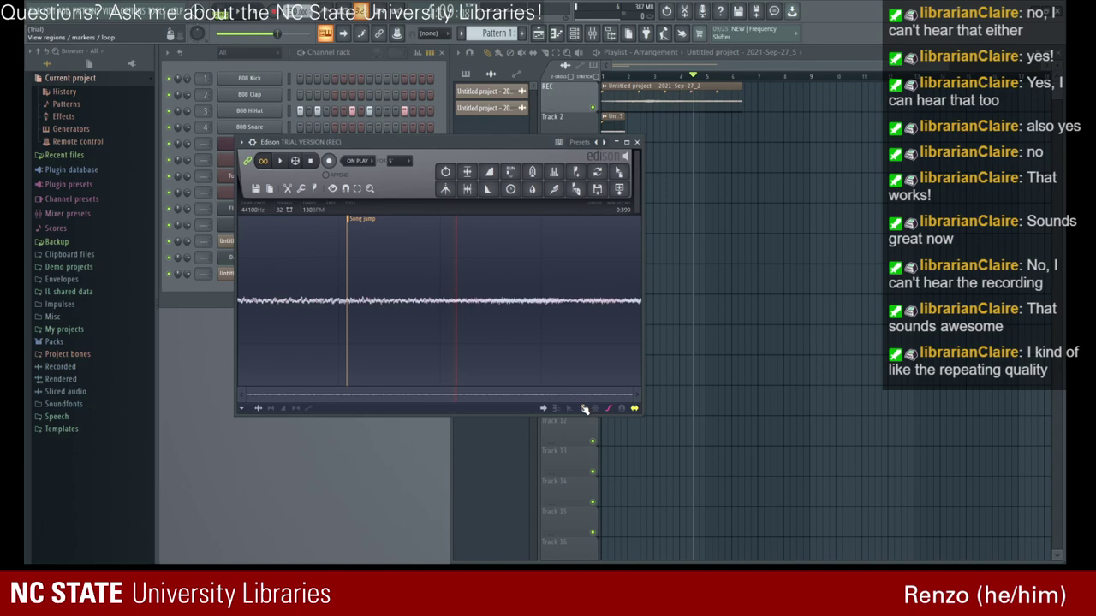
- Play the shortened sample in Edison with looping turned off, and briefly play and stop the song
left_click(279, 161)
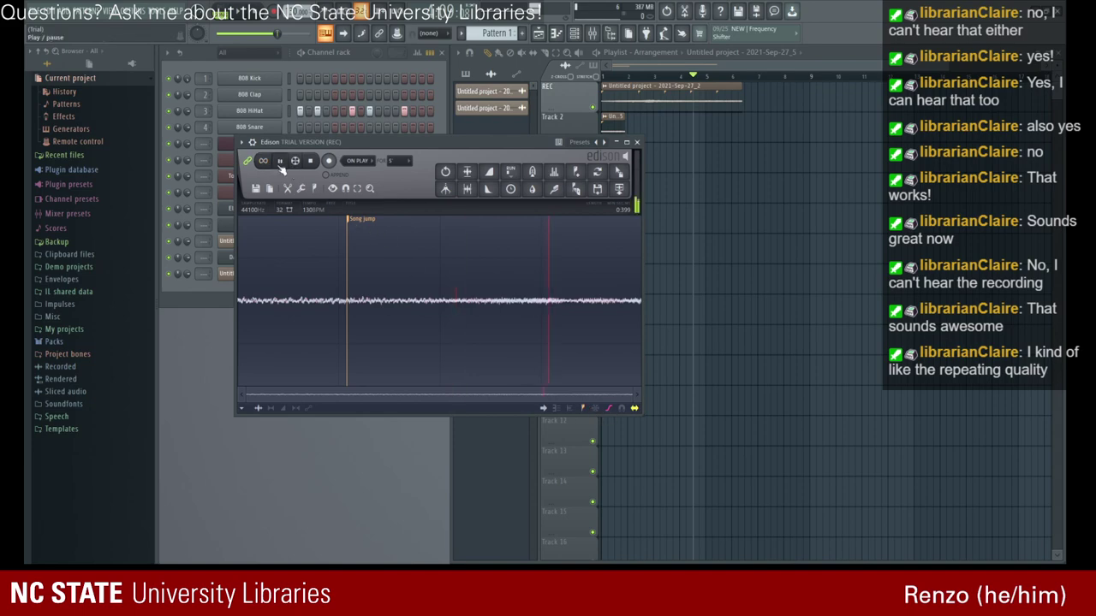
left_click(248, 161)
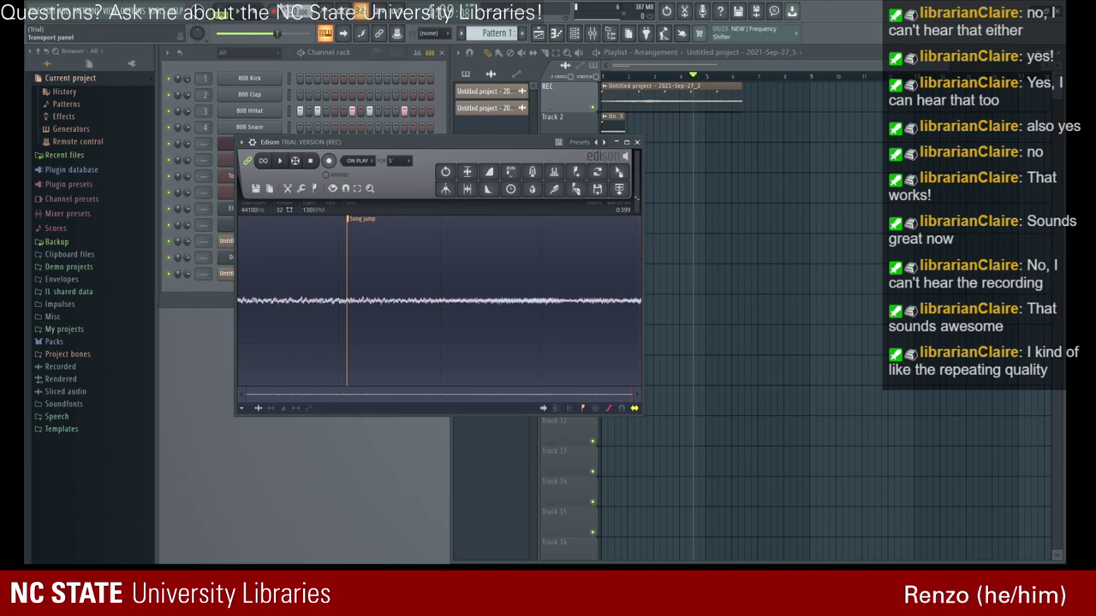
left_click(241, 14)
left_click(240, 13)
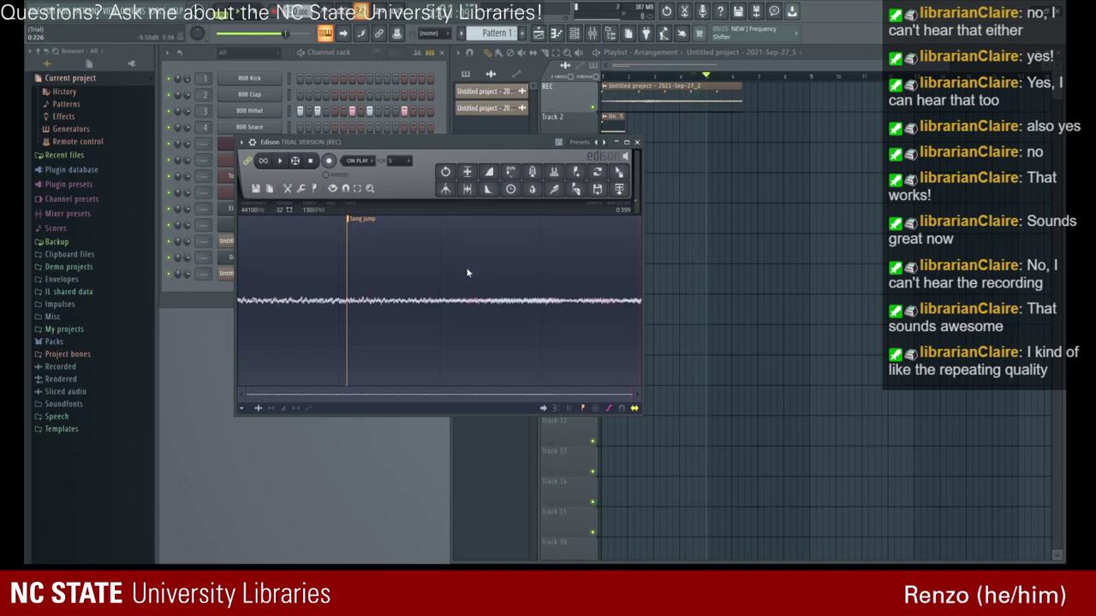
- Undo the last cut in Edison, playing the sample in a loop before and after
left_click(280, 162)
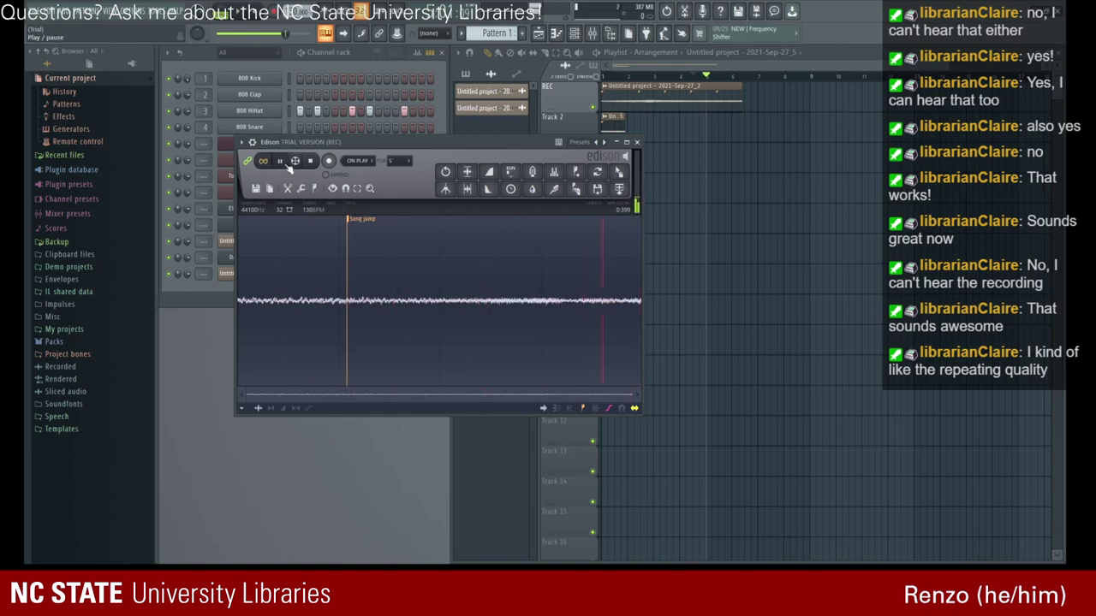
left_click(281, 162)
left_click(445, 174)
left_click(286, 161)
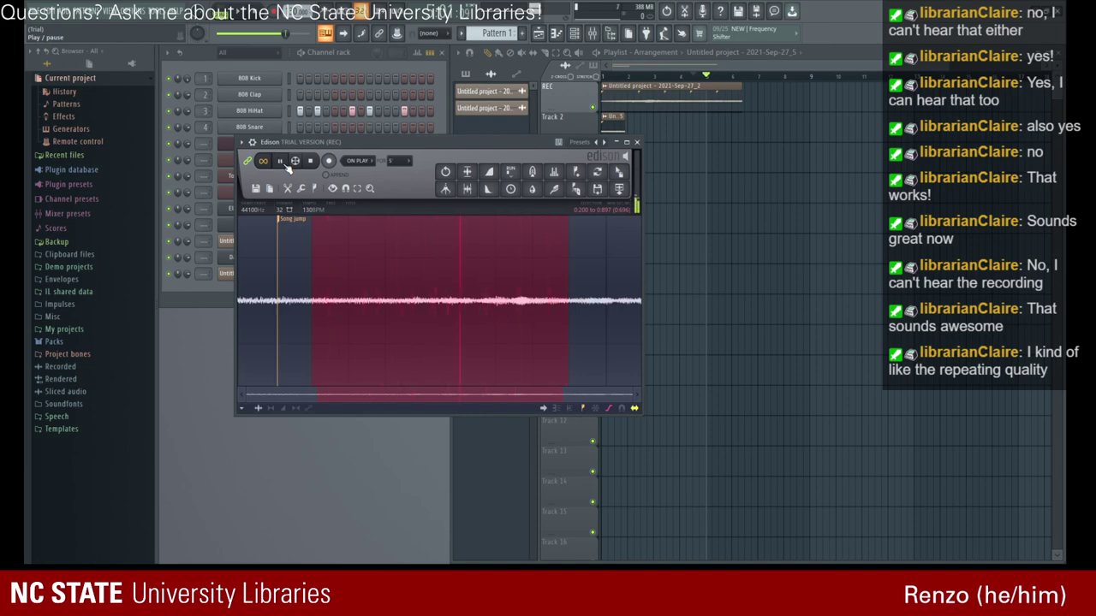
left_click(285, 164)
- Try cutting the later portion of the sample with a reshaped selection, loop the remainder, and undo the cut
right_click(447, 286)
right_click(509, 305)
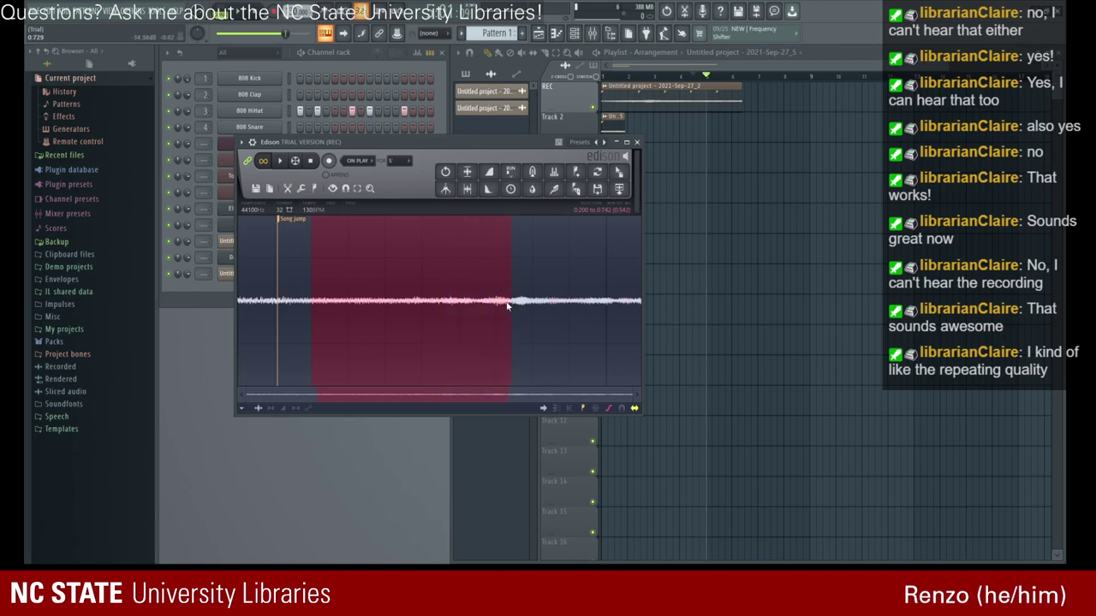
right_click(567, 278)
right_click(503, 274)
left_click_drag(466, 289, 484, 291)
right_click(474, 300)
left_click(310, 258)
left_click(280, 162)
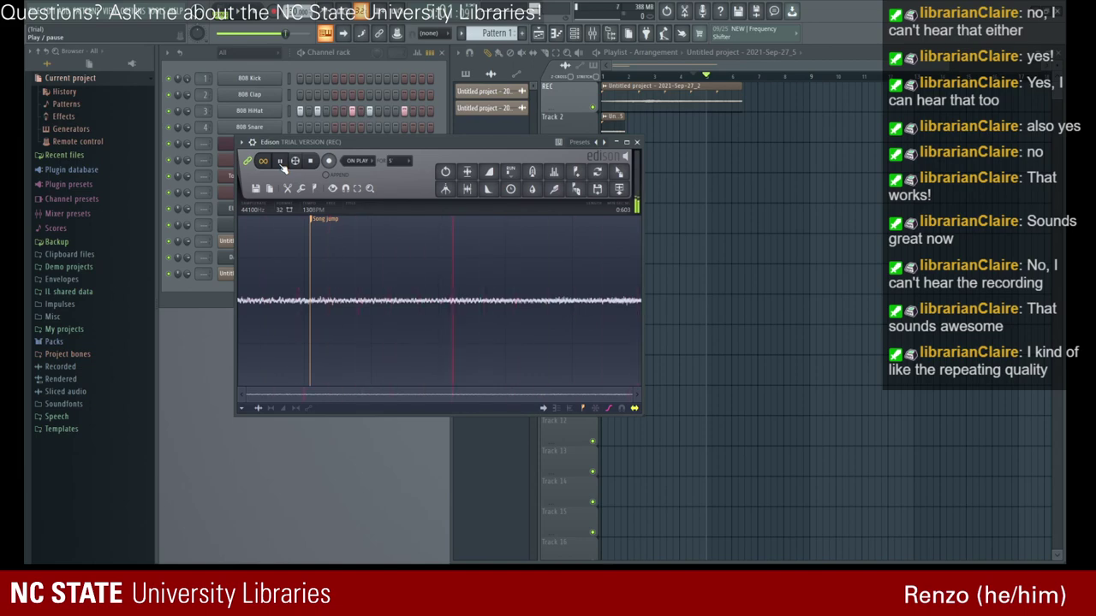
left_click(280, 162)
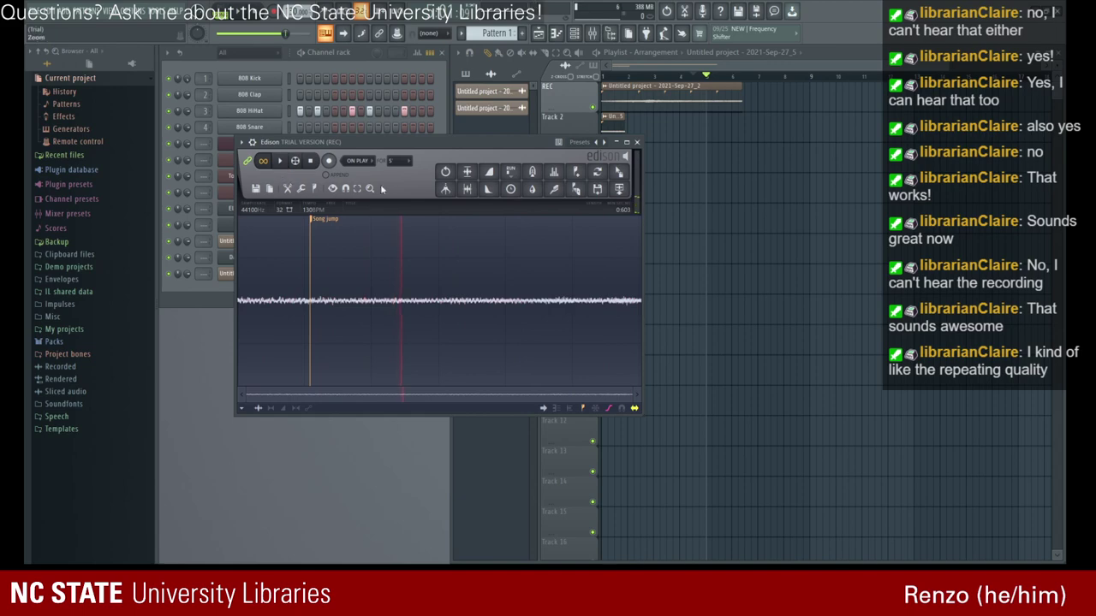
left_click(445, 173)
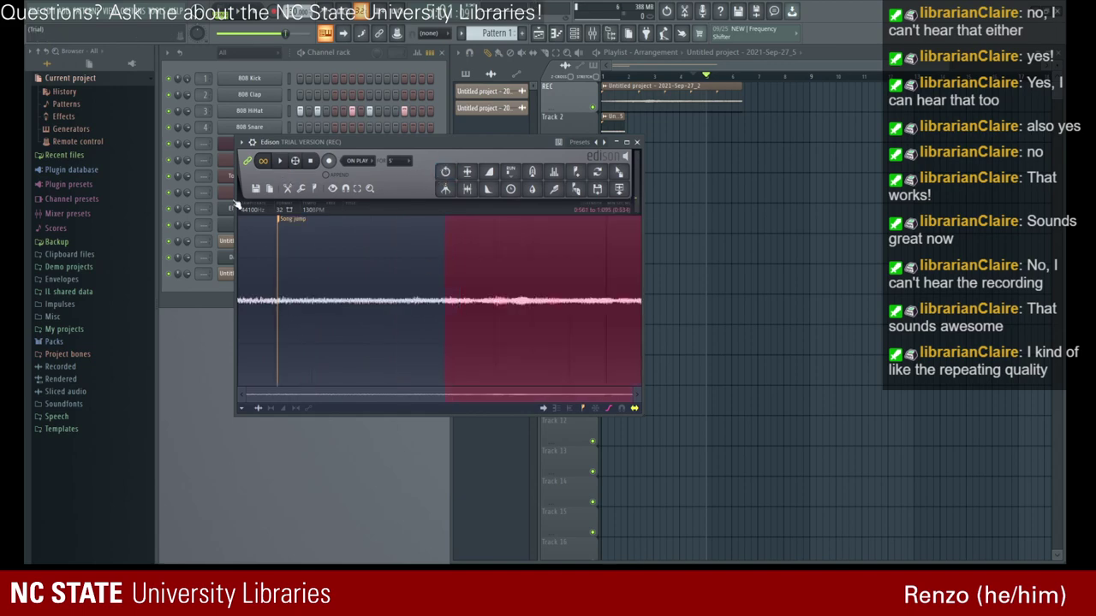
- Play the selection in a loop and extend it to cover 0.001 to 1.095 of the sample
left_click(280, 162)
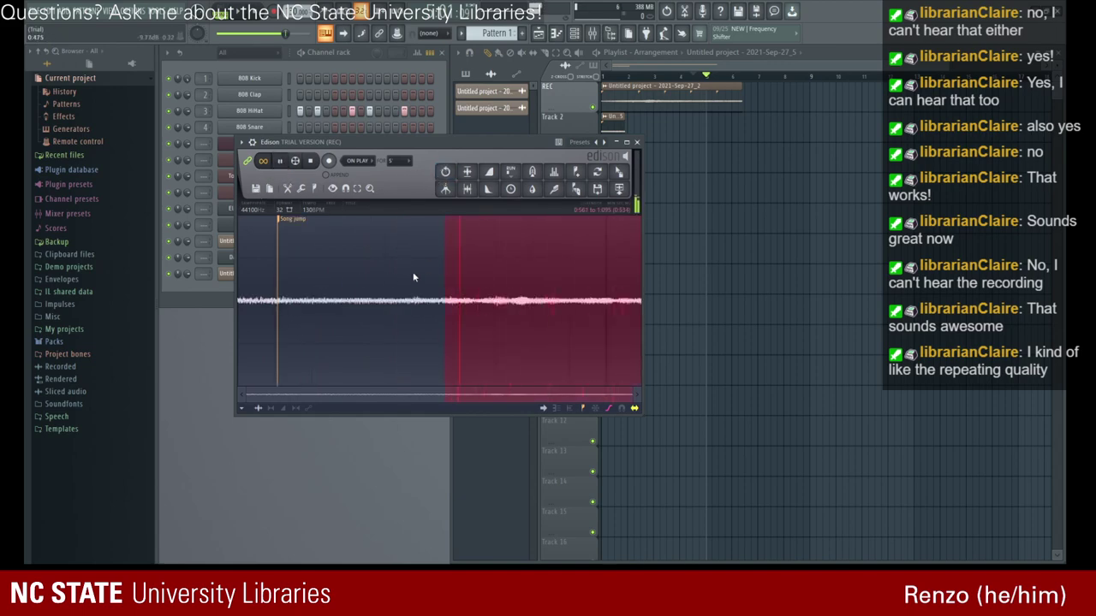
left_click_drag(451, 272, 246, 237)
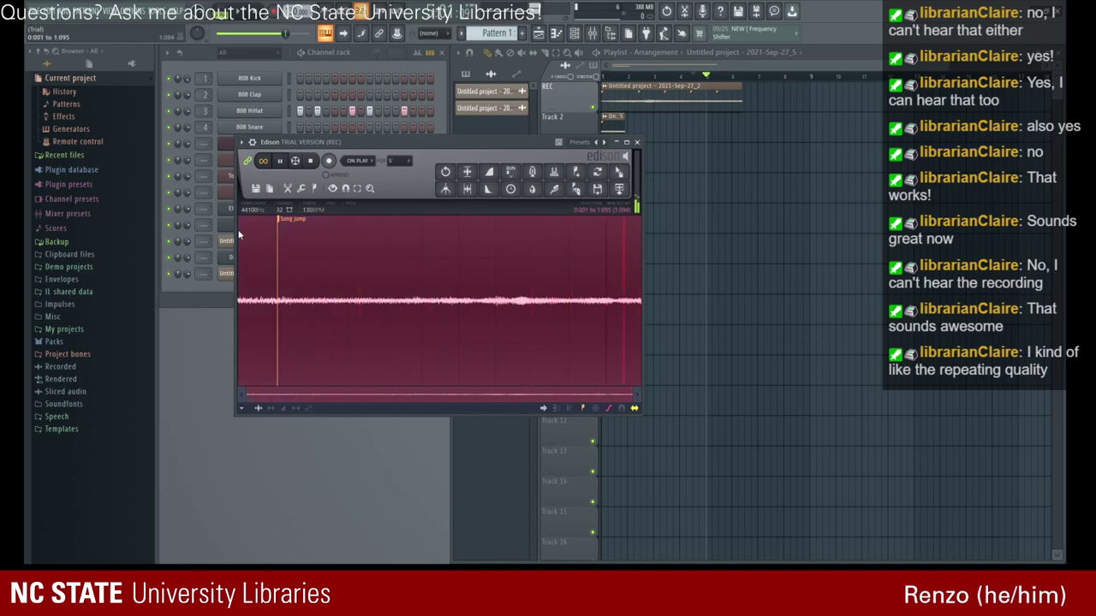
left_click(281, 163)
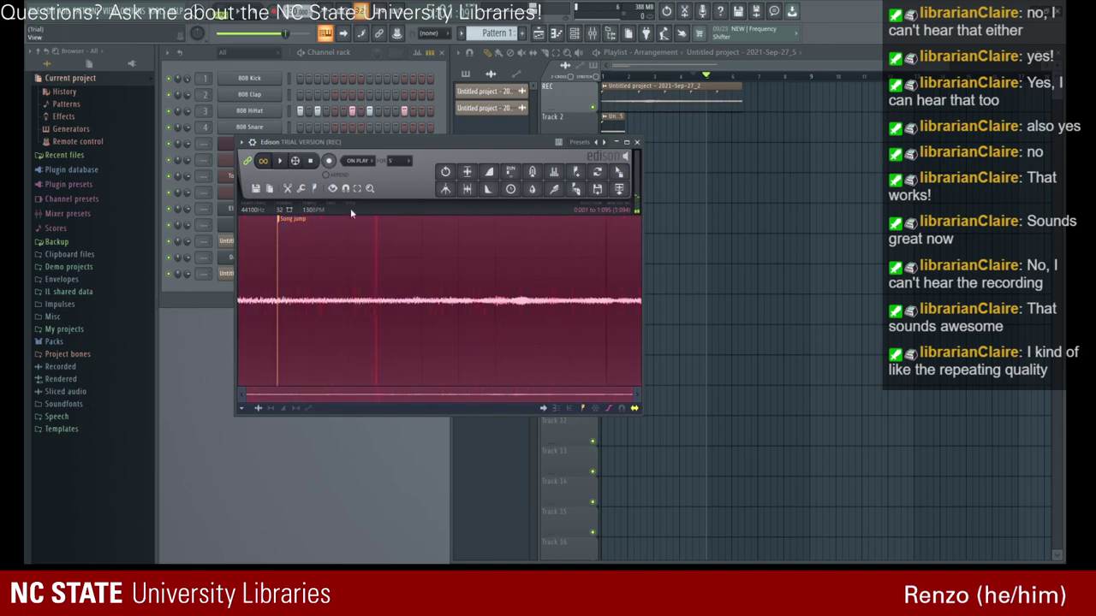
- Cut the sample down to 0.197 seconds, play it in a loop, and close Edison
left_click(384, 257)
left_click(612, 303)
left_click_drag(446, 297, 654, 303)
left_click_drag(347, 305, 294, 305)
left_click(311, 268)
left_click(280, 162)
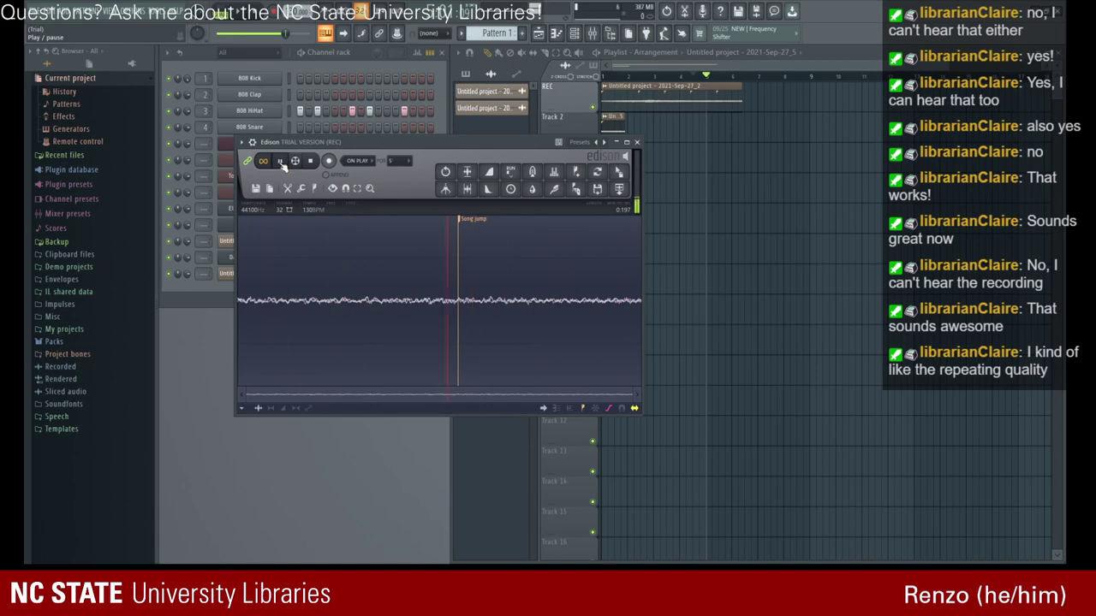
left_click(279, 162)
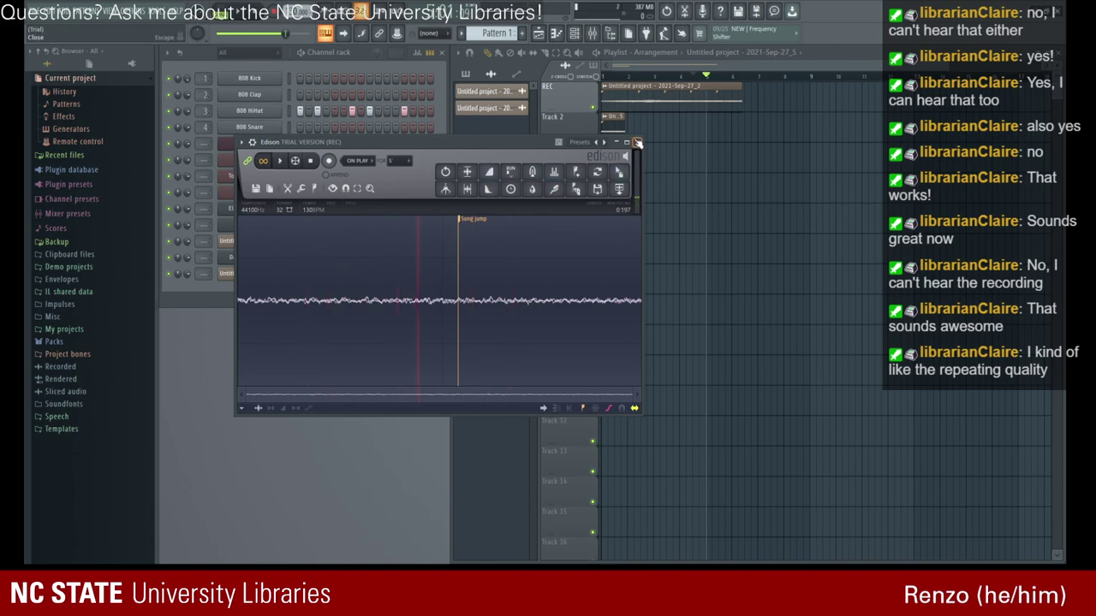
left_click(638, 142)
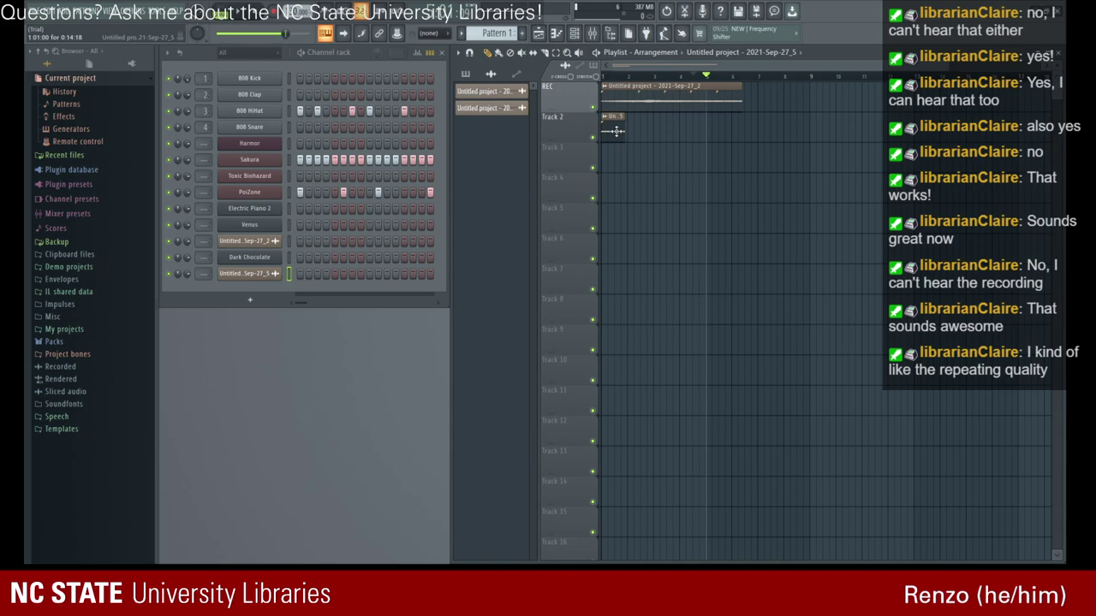
- Move the Track 2 clip to the end of the REC recording and place four more copies on that track
left_click_drag(616, 130, 757, 128)
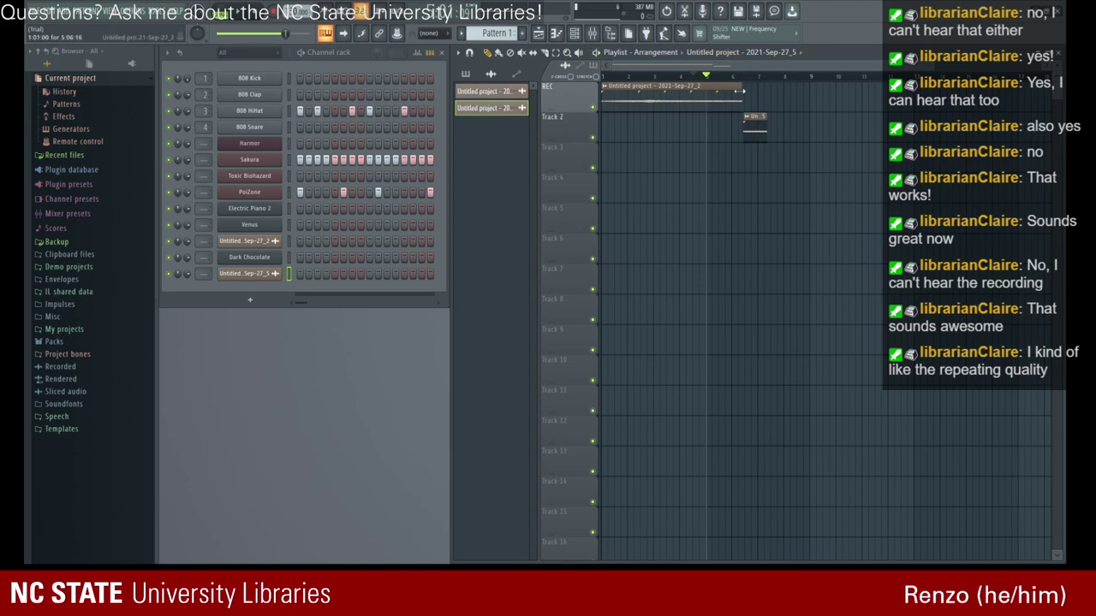
left_click(776, 128)
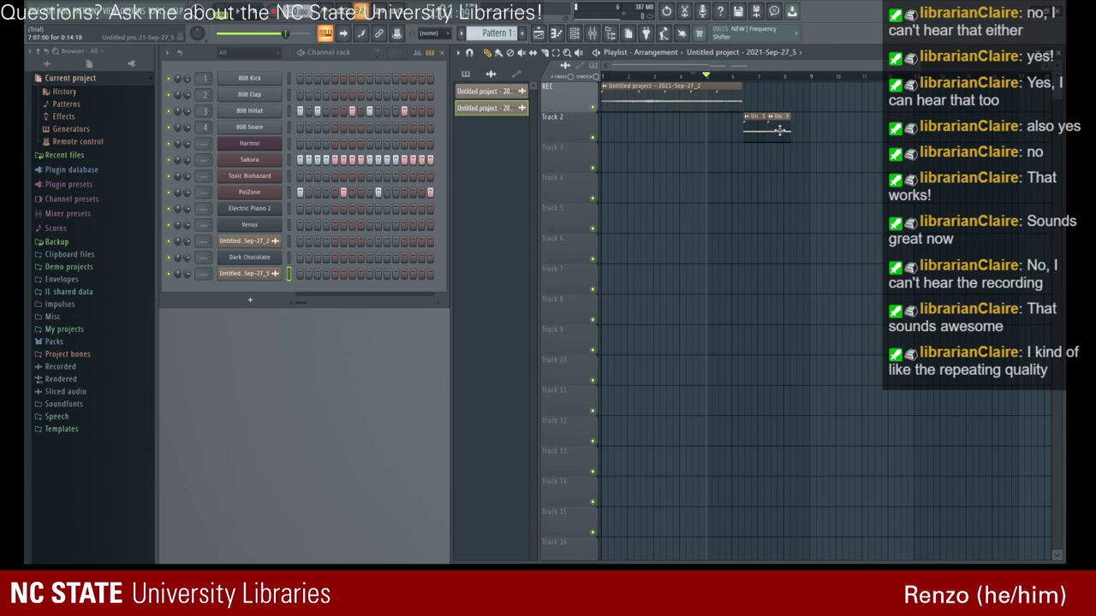
left_click(796, 132)
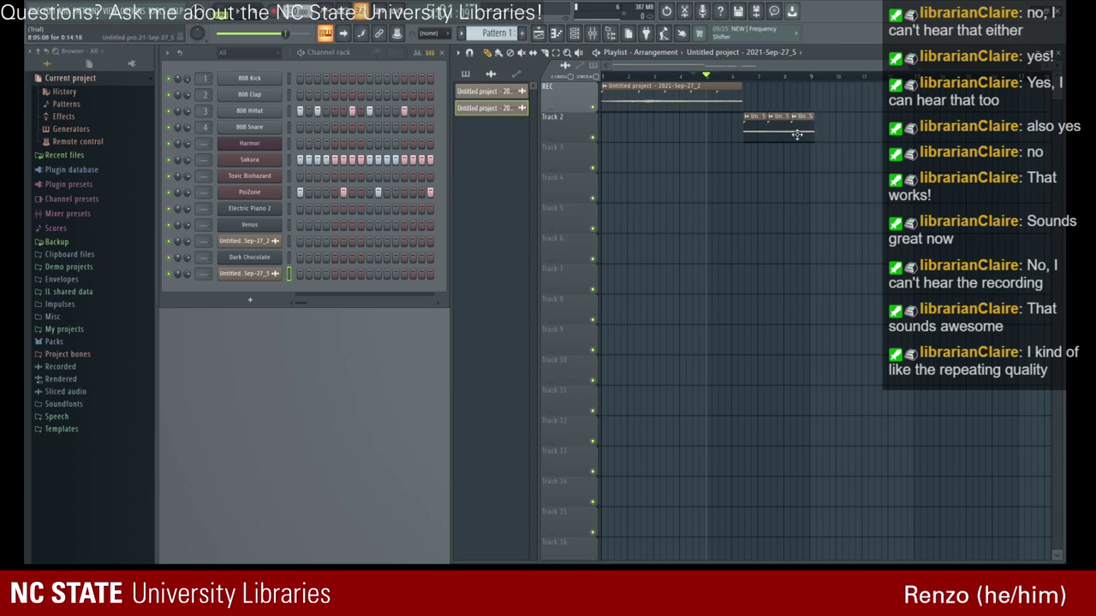
left_click(822, 133)
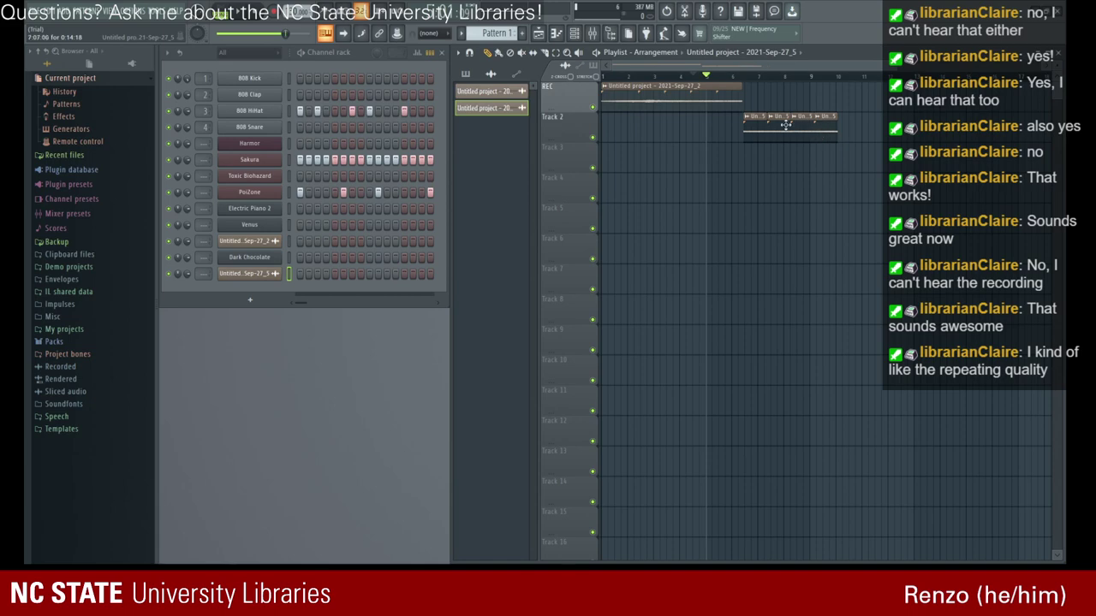
left_click_drag(737, 116, 700, 116)
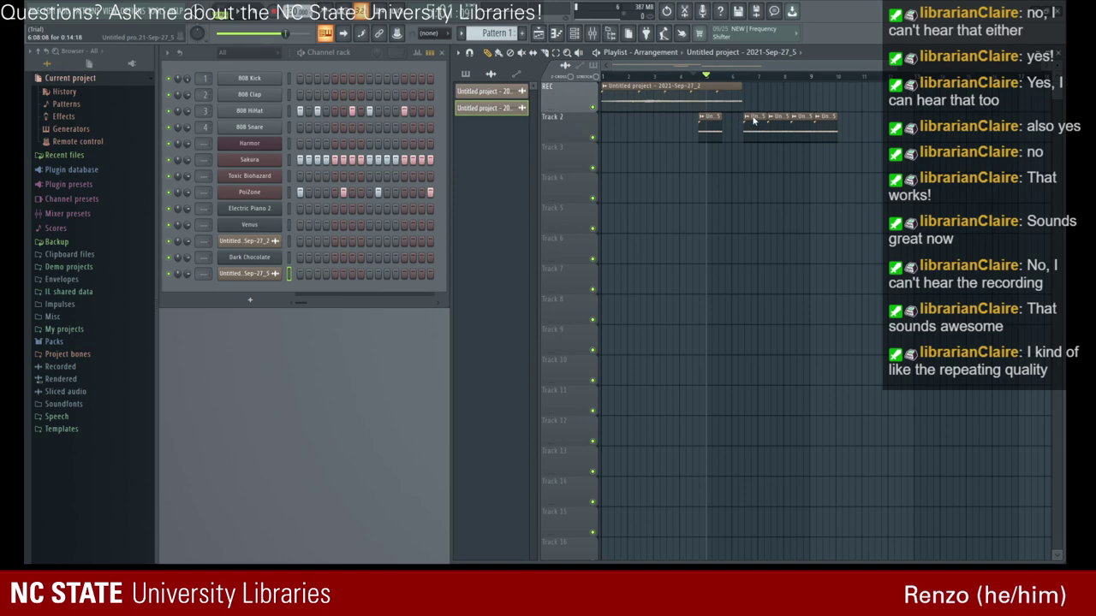
- Open the Track 2 clip's audio clip settings, examine the time stretching and length controls, and close them
double_click(752, 115)
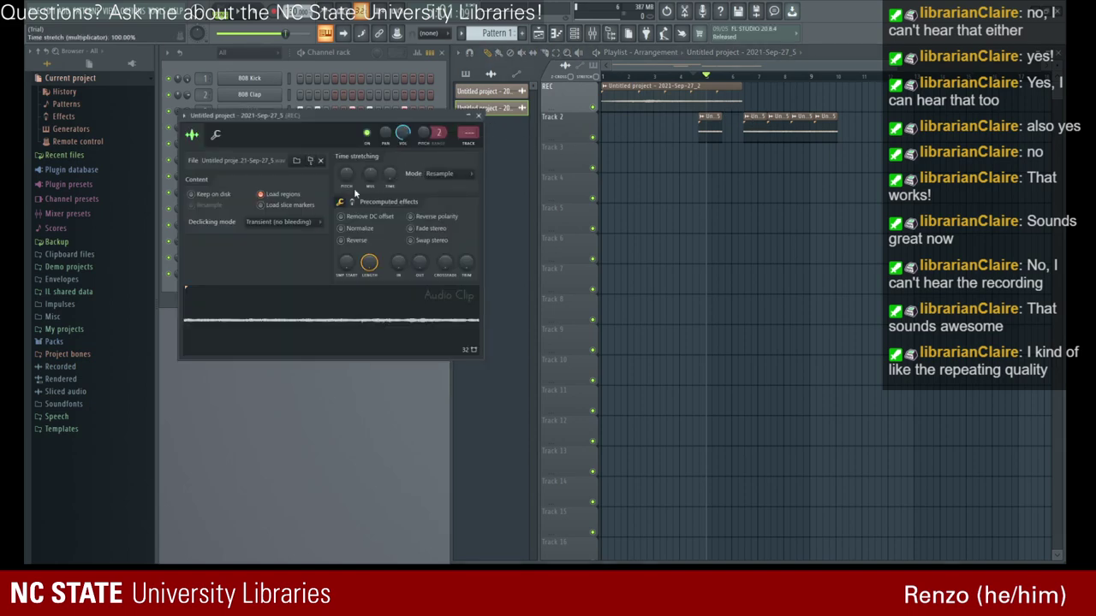
mouse_move(368, 268)
left_mouse_down()
mouse_move(368, 315)
mouse_move(368, 267)
left_mouse_up()
left_click(477, 117)
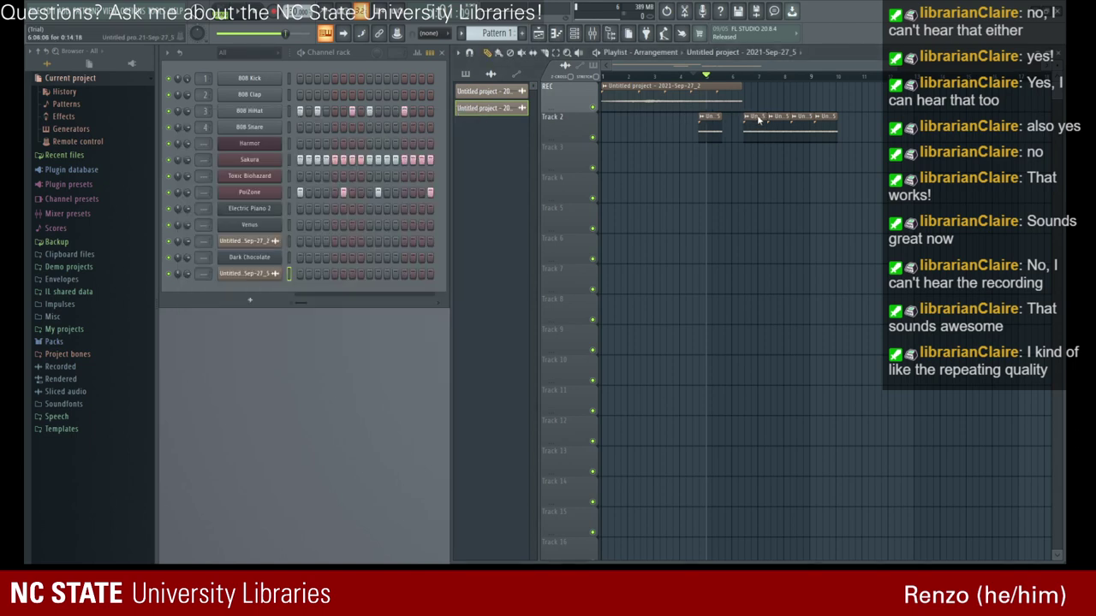
- Line up the five Track 2 clips back to back and play the song from bar 2
mouse_move(763, 116)
left_mouse_down()
mouse_move(733, 116)
mouse_move(790, 118)
mouse_move(777, 122)
left_mouse_up()
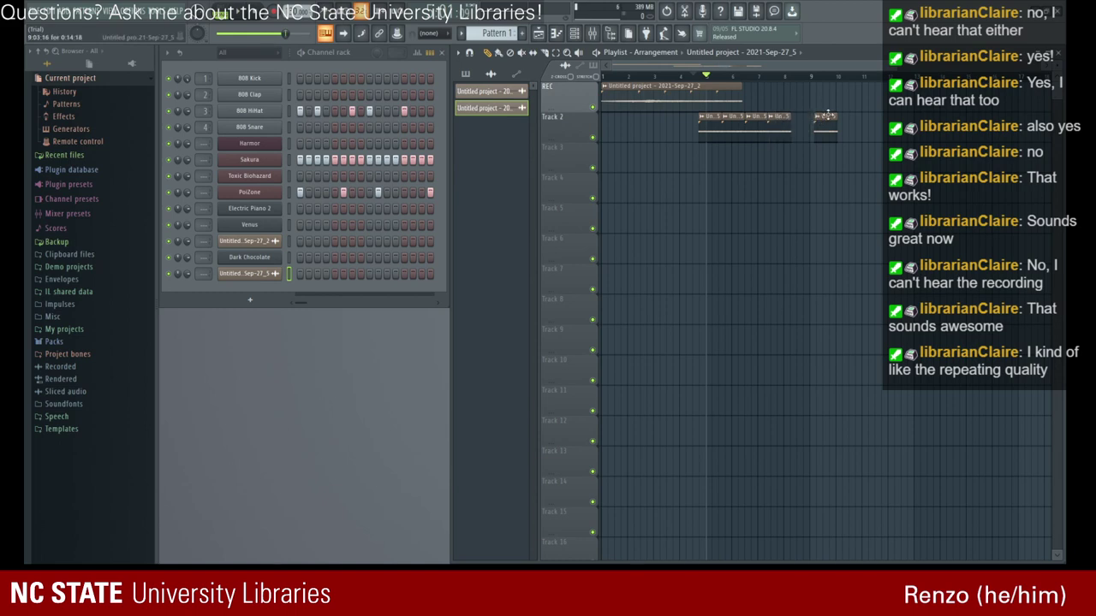
left_click_drag(827, 115, 806, 110)
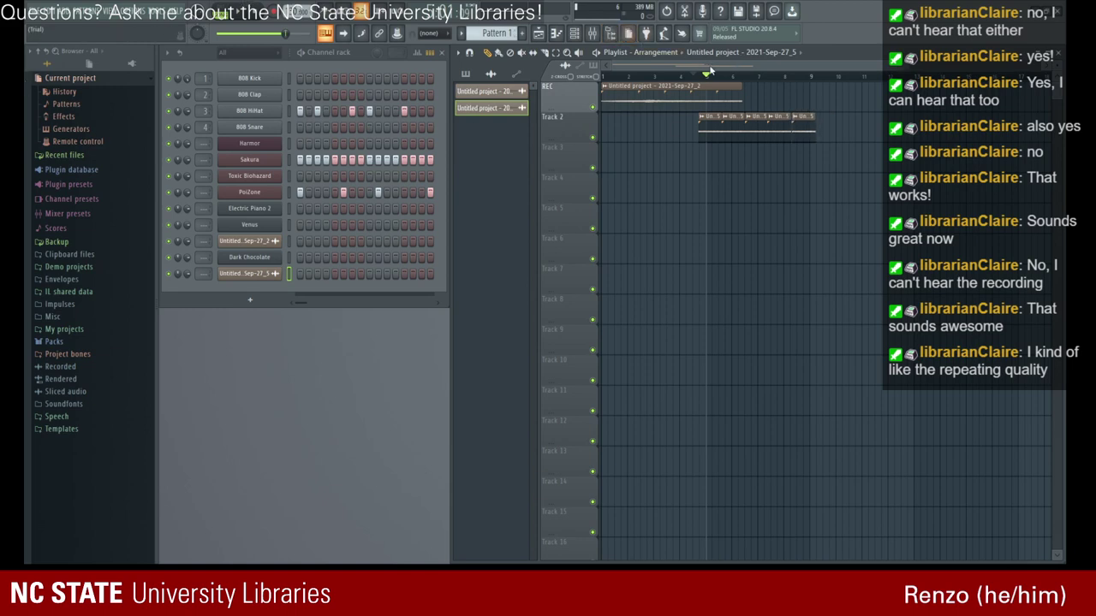
left_click_drag(707, 73, 627, 74)
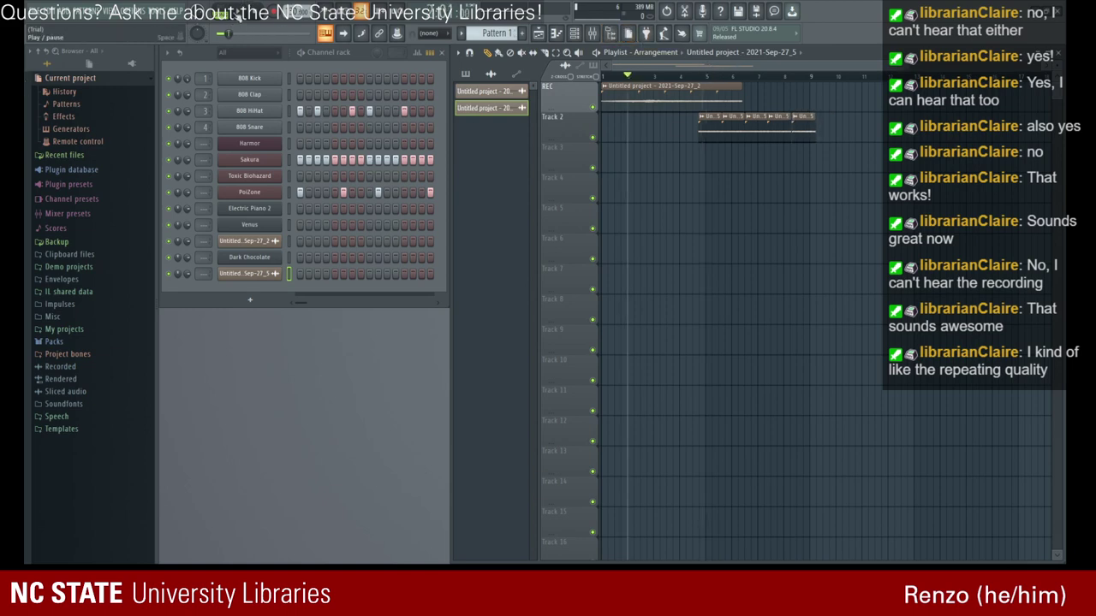
left_click(240, 16)
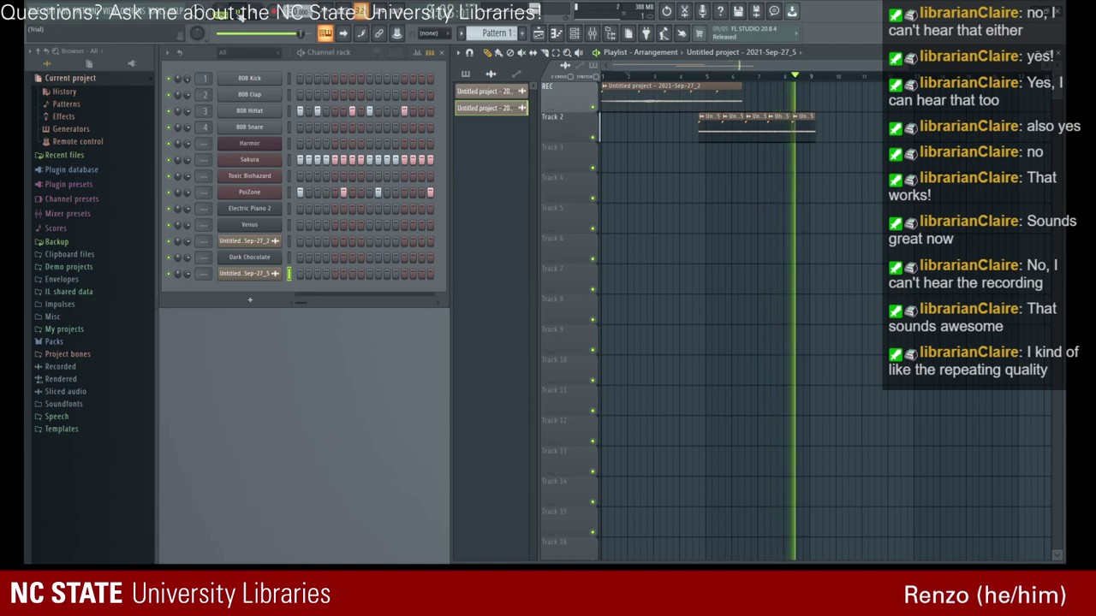
key("space")
- Overlap the Track 2 clips so each starts before the previous one ends, and play the song from their start
mouse_move(734, 118)
left_mouse_down()
mouse_move(722, 118)
mouse_move(742, 114)
left_mouse_up()
left_click(777, 110)
right_click(793, 96)
left_click_drag(798, 75, 700, 75)
left_click(446, 11)
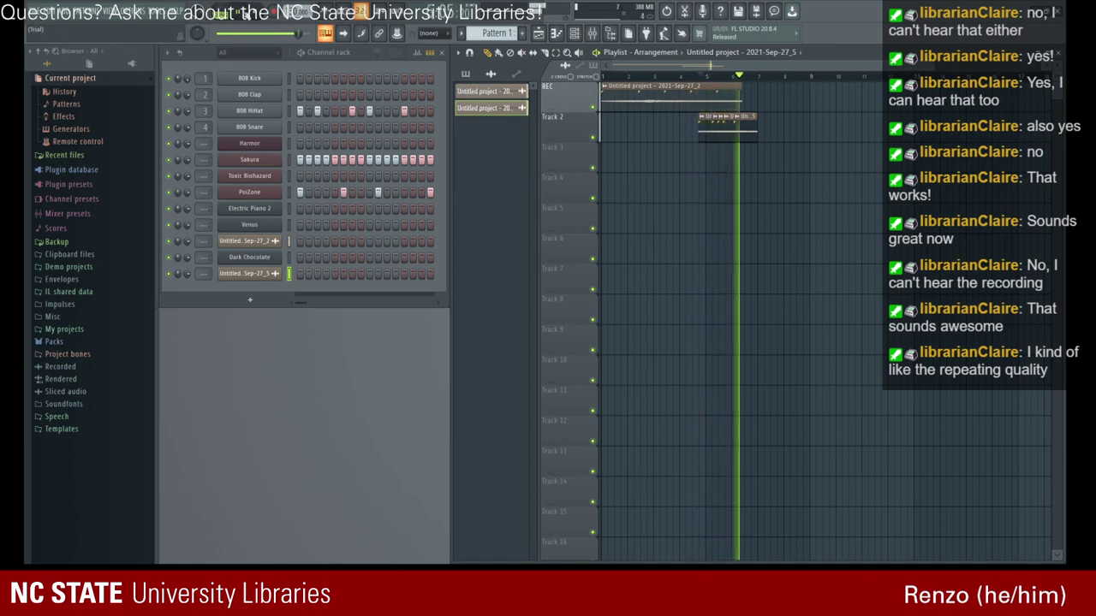
left_click(240, 12)
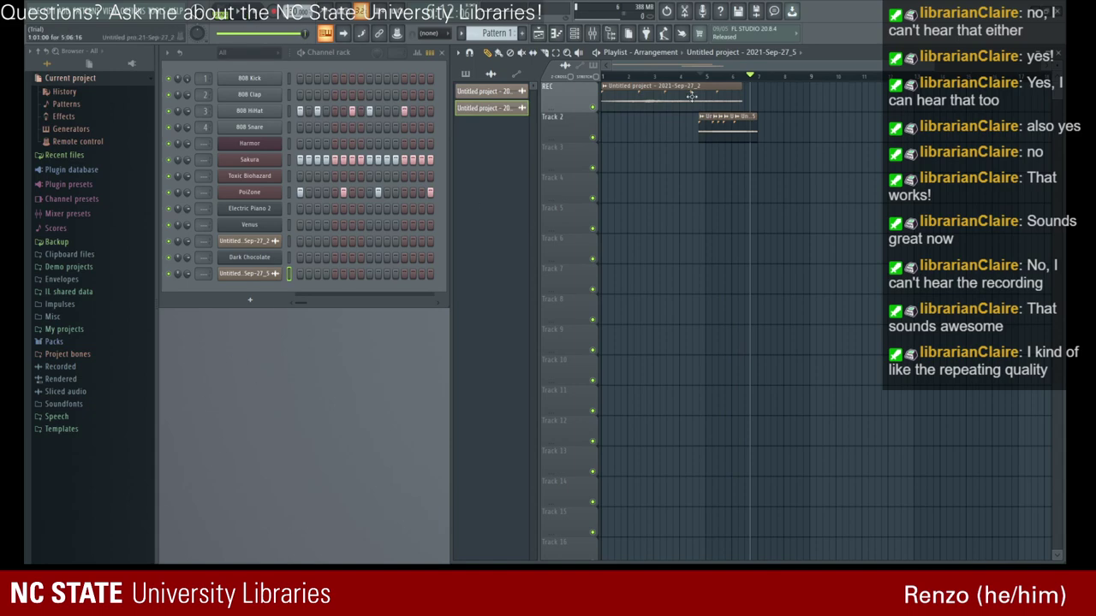
- Reduce Track 2 to a single clip near bar 1.5 and audition Pattern 1 in pattern mode
left_click_drag(699, 129, 622, 120)
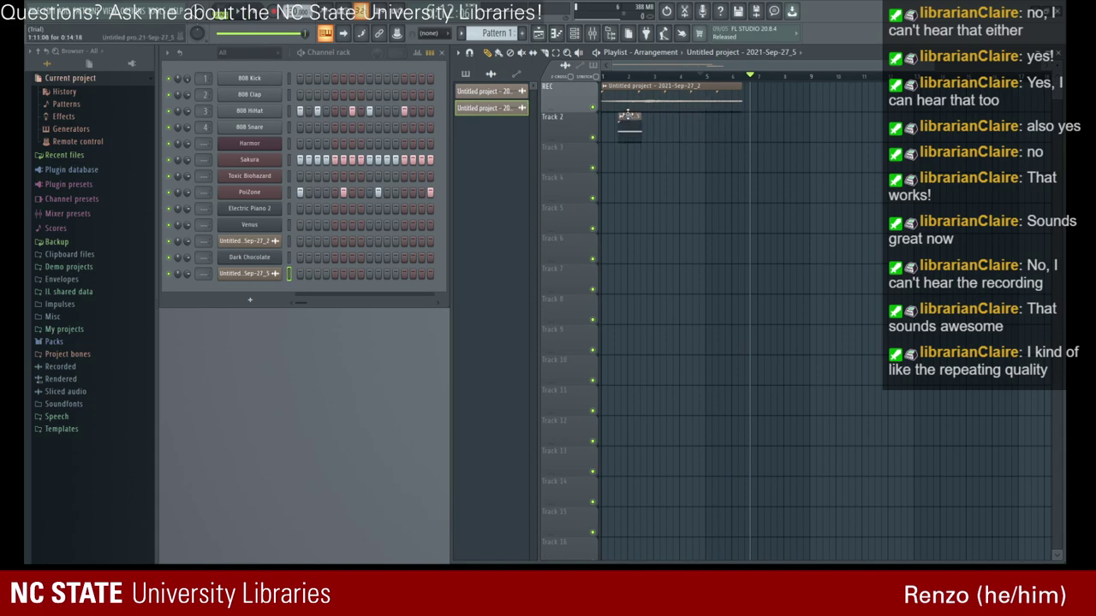
left_click(299, 274)
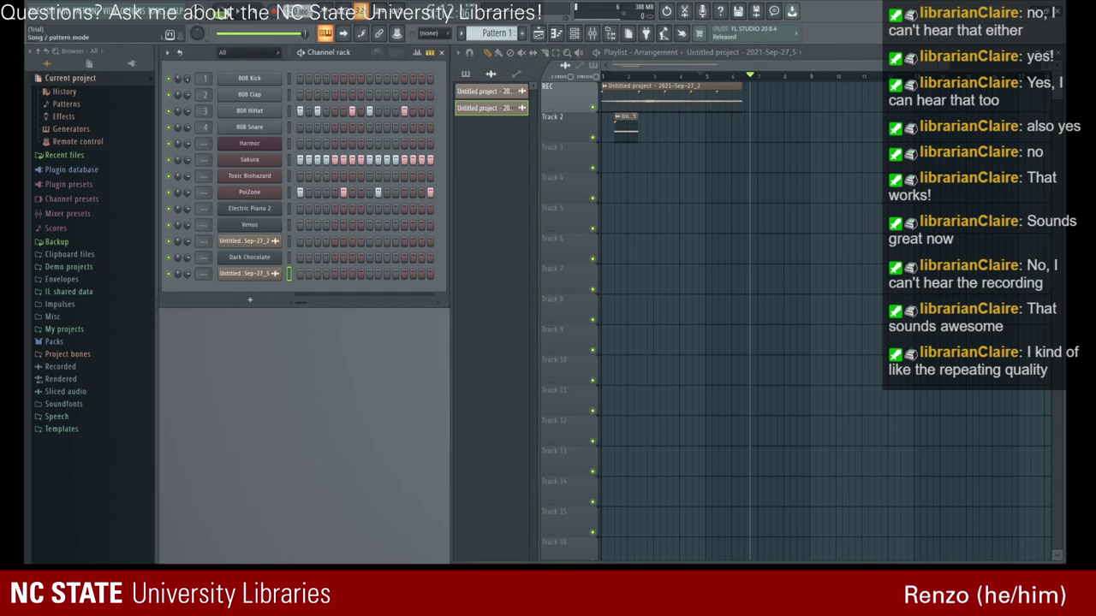
left_click(224, 12)
left_click(243, 13)
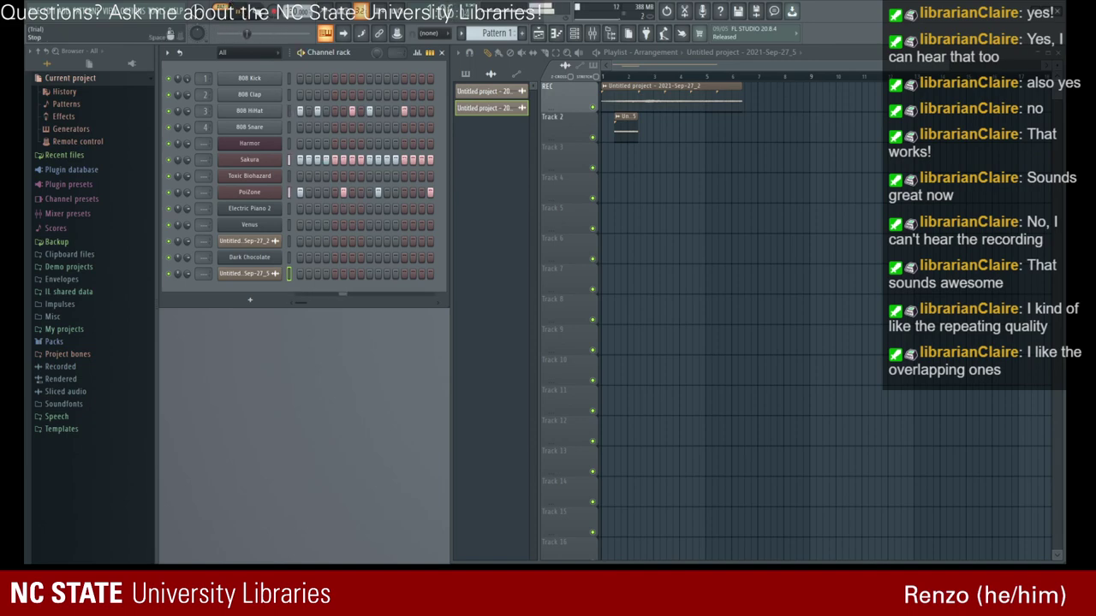
left_click(259, 12)
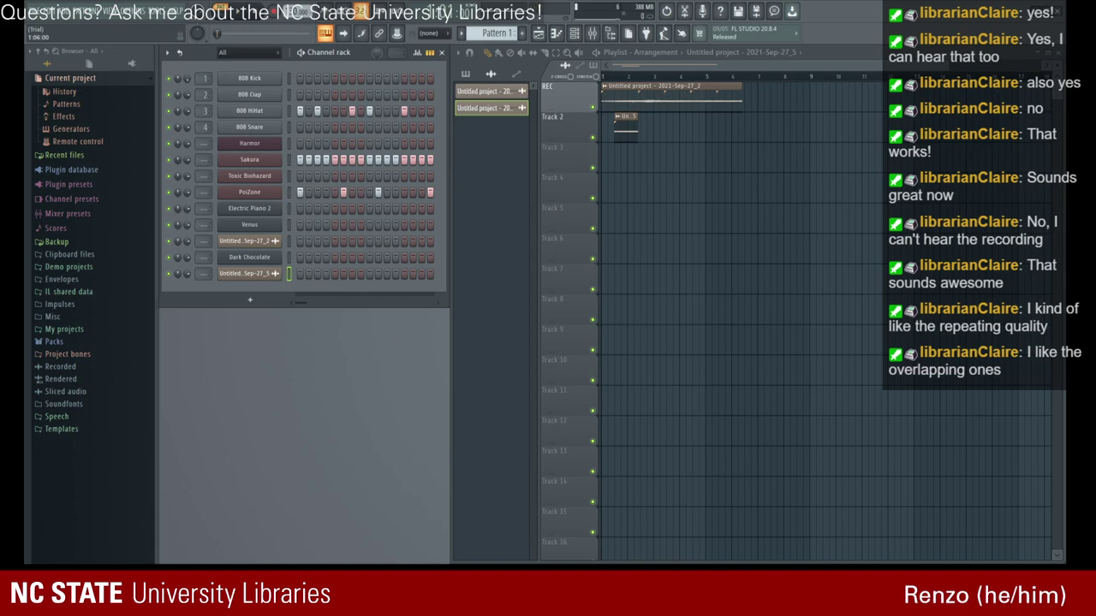
- Clear the other channels' steps, enable every second step on the Sep-27_5 audio channel, and play the pattern
left_click(300, 193)
left_click_drag(299, 115, 427, 133)
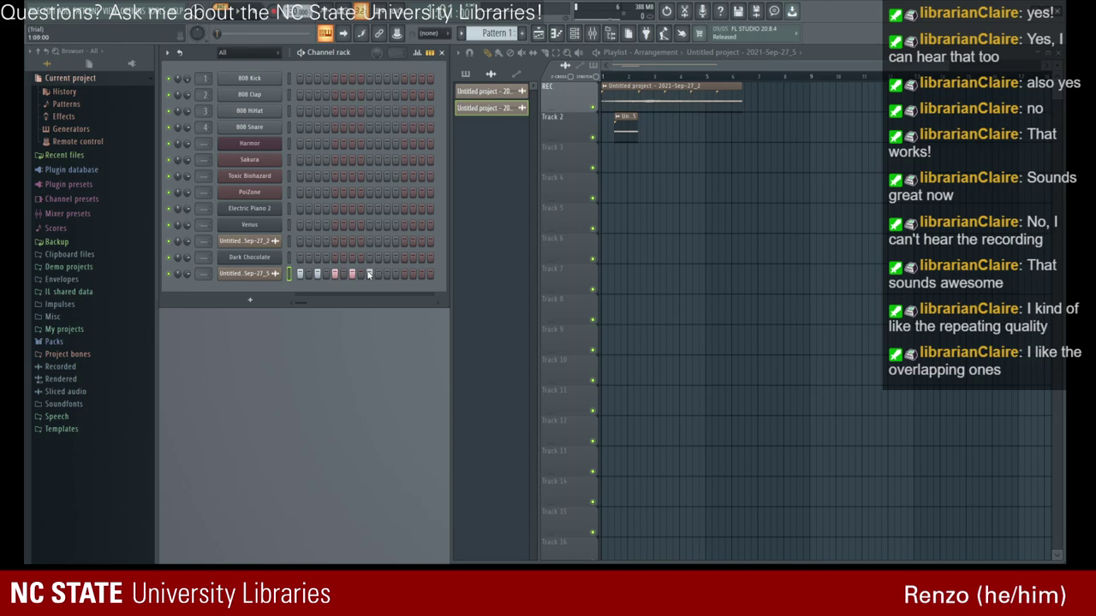
left_click(420, 275)
left_click(238, 12)
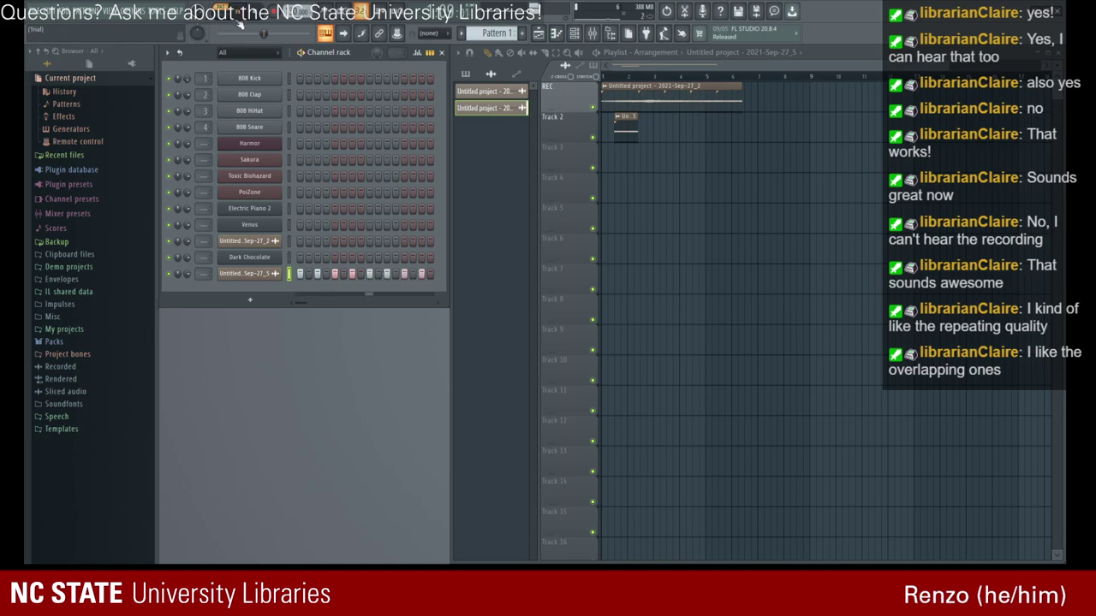
- Turn the Dark Chocolate instrument's Delay macro all the way down, adjust its delay mix, and hide the FLEX window
left_click(257, 257)
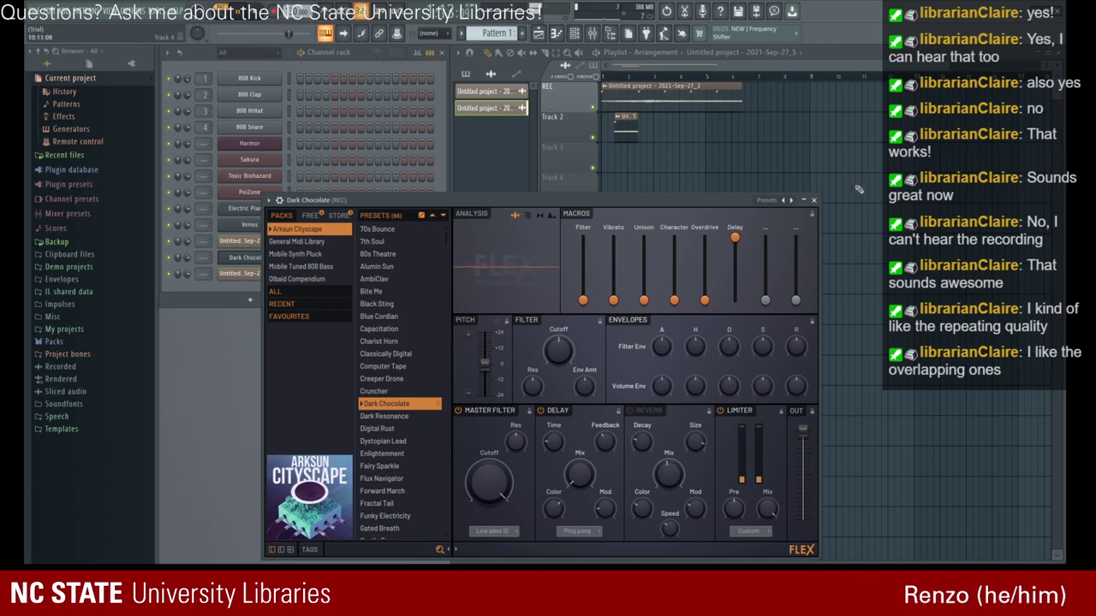
left_click_drag(734, 238, 752, 300)
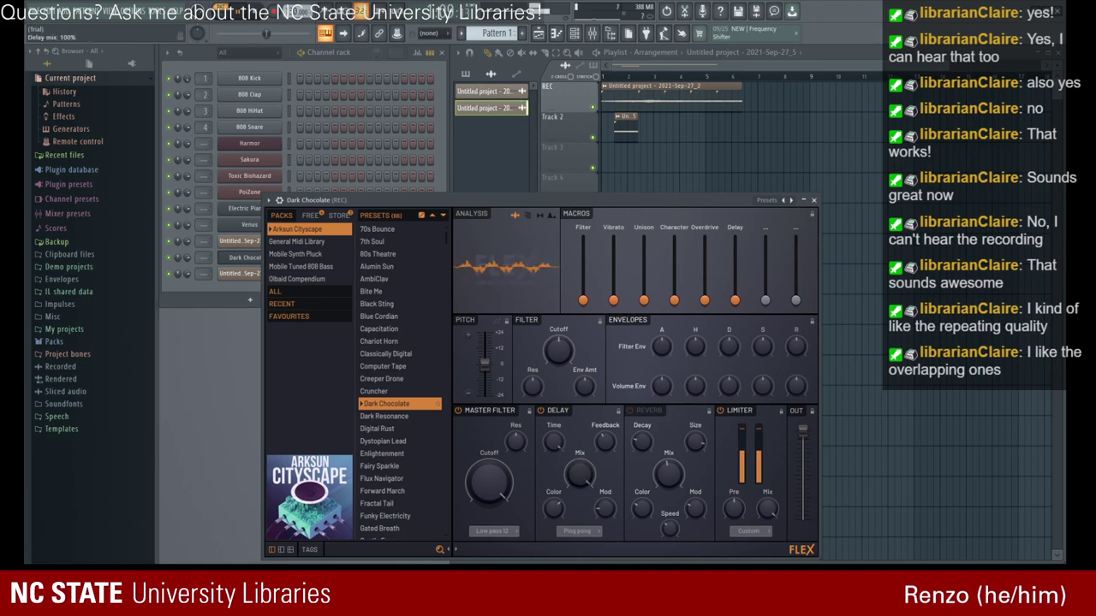
mouse_move(579, 473)
left_mouse_down()
mouse_move(580, 509)
mouse_move(579, 486)
left_mouse_up()
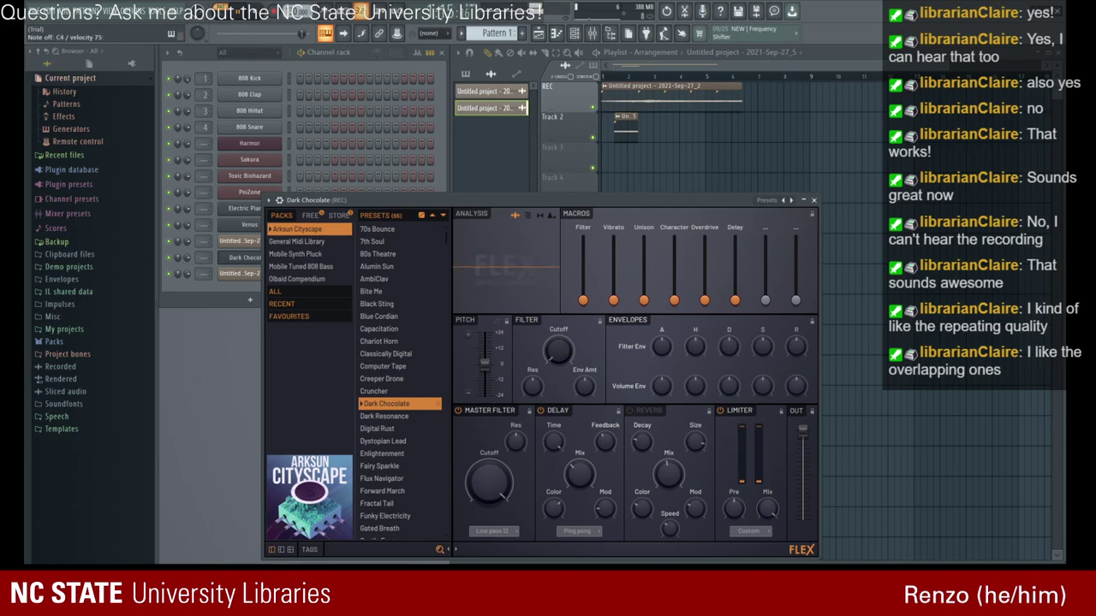
left_click(804, 201)
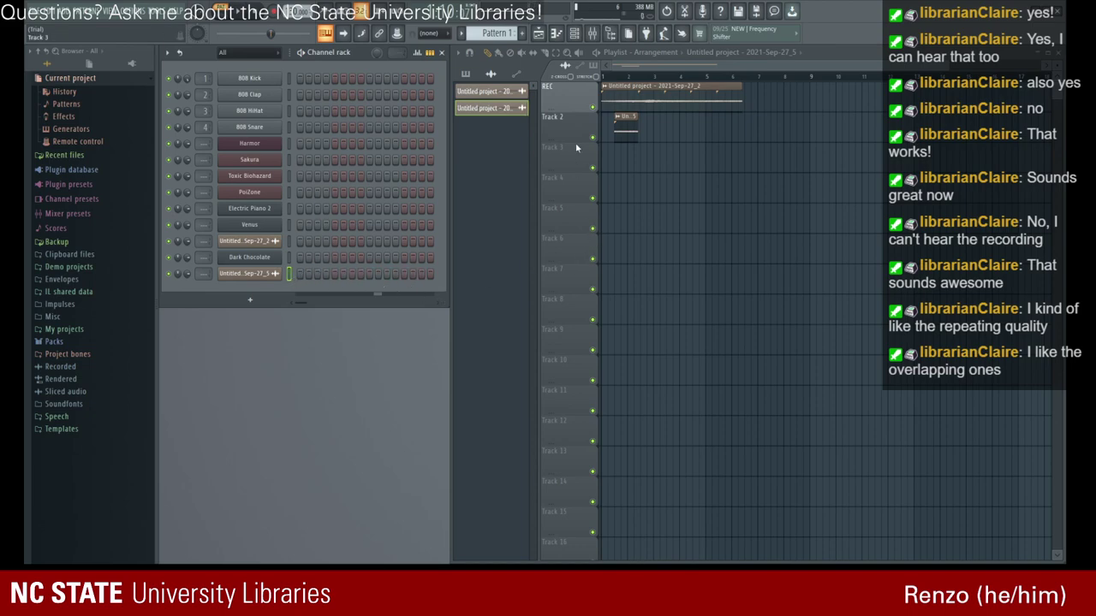
- Move the Track 2 clip to about bar 8, and try out some notes on the Dark Chocolate instrument
left_click_drag(623, 136, 798, 135)
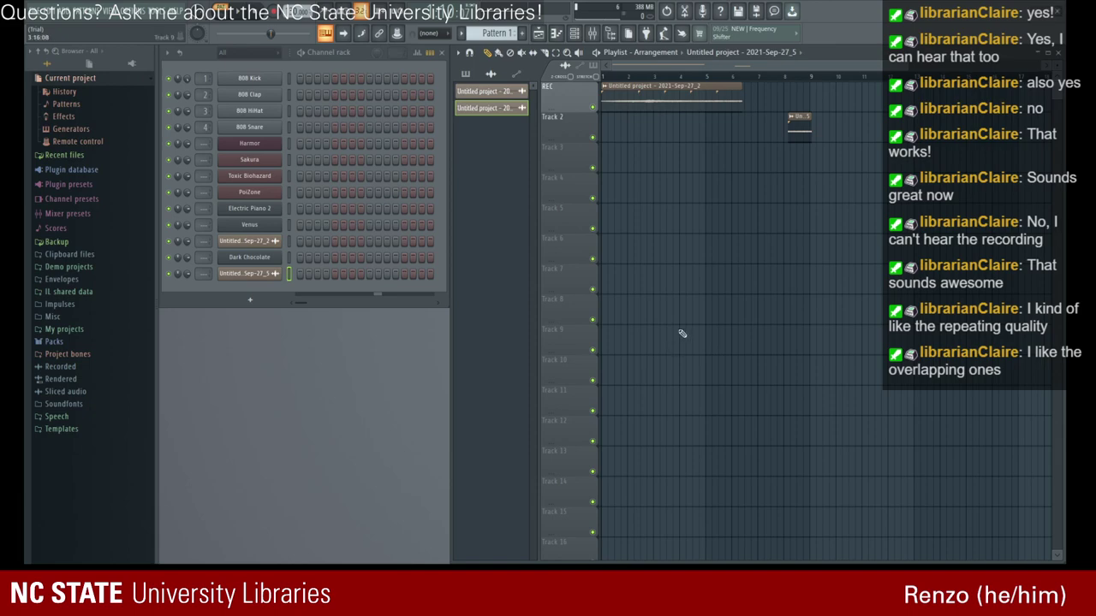
left_click(225, 258)
key("v")
key("v")
key("v")
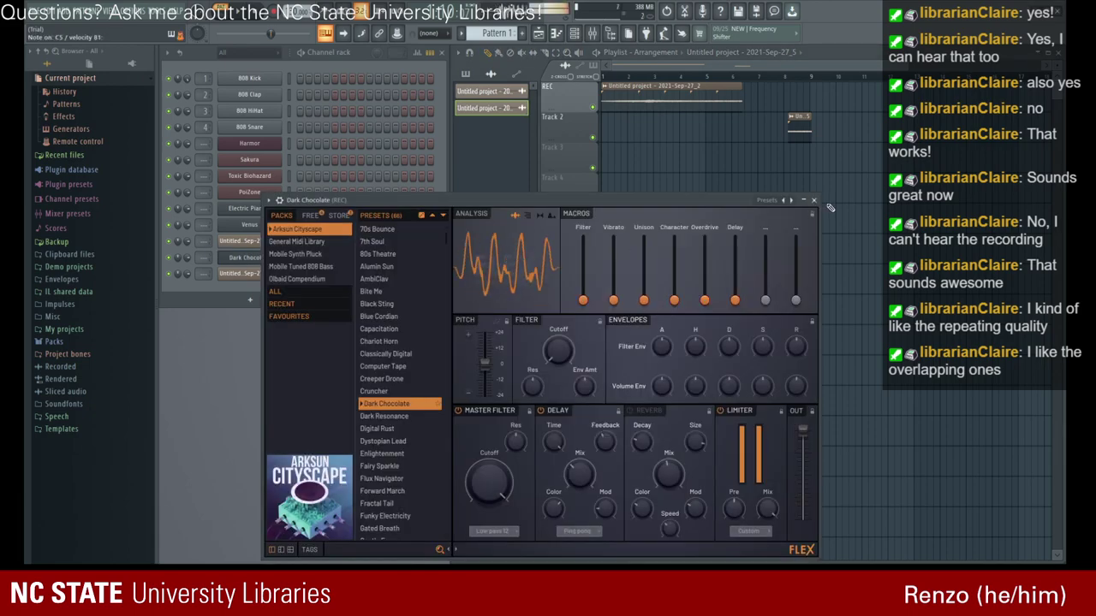
key("b")
key("b")
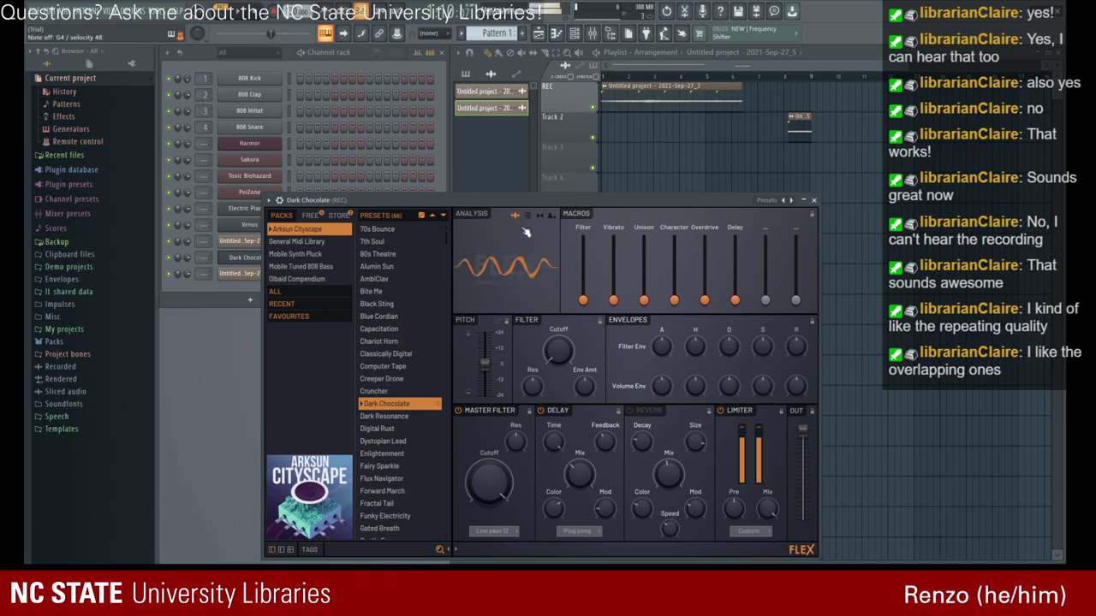
- Cycle the FLEX analysis display through its other views and return it to the waveform view
left_click(529, 215)
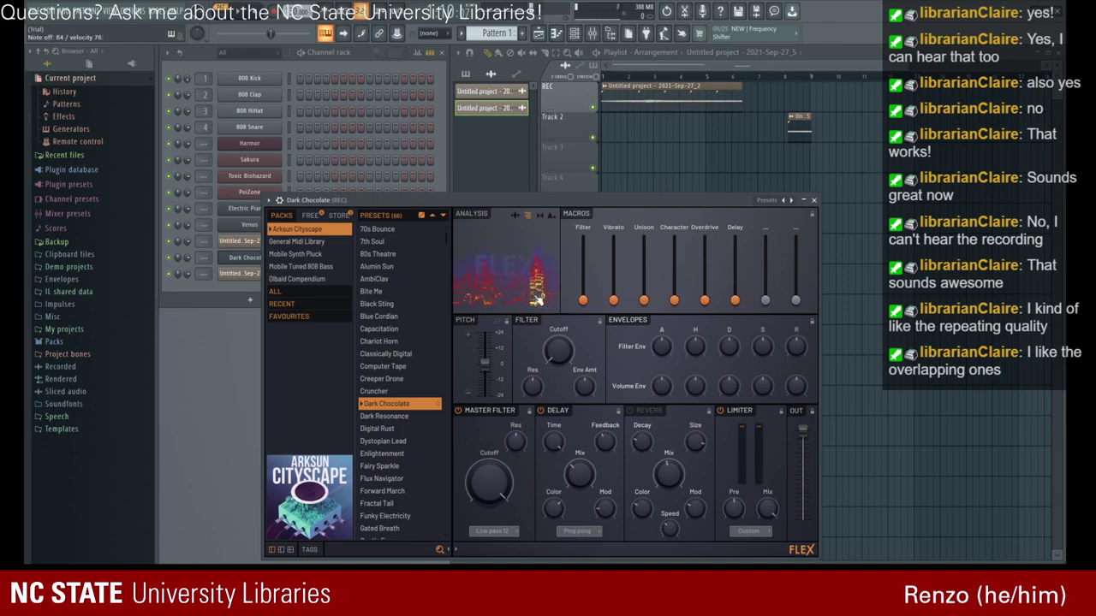
left_click(541, 215)
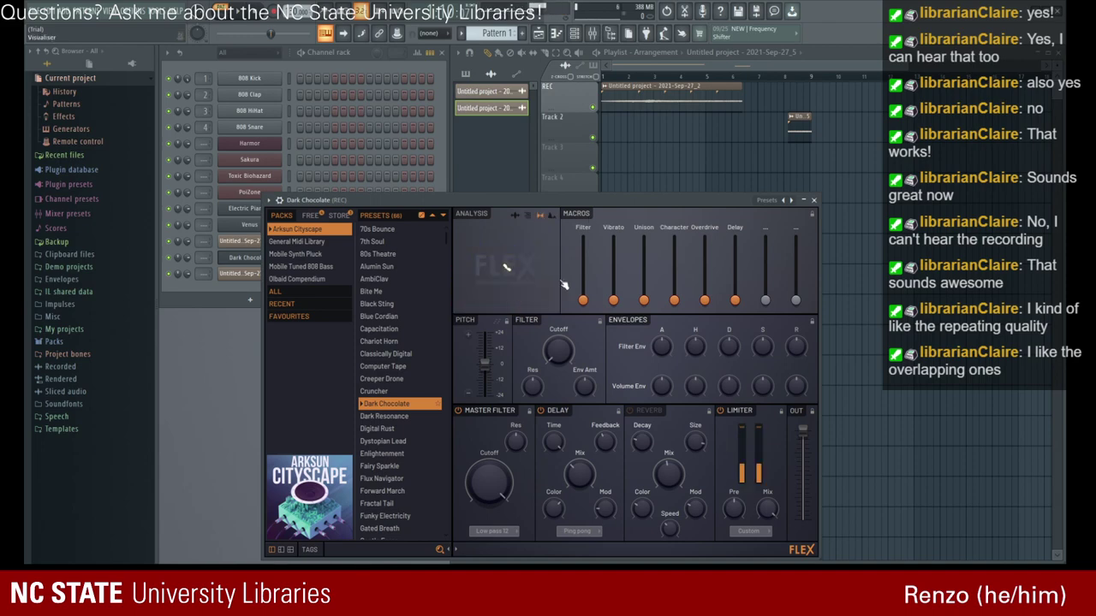
left_click(551, 216)
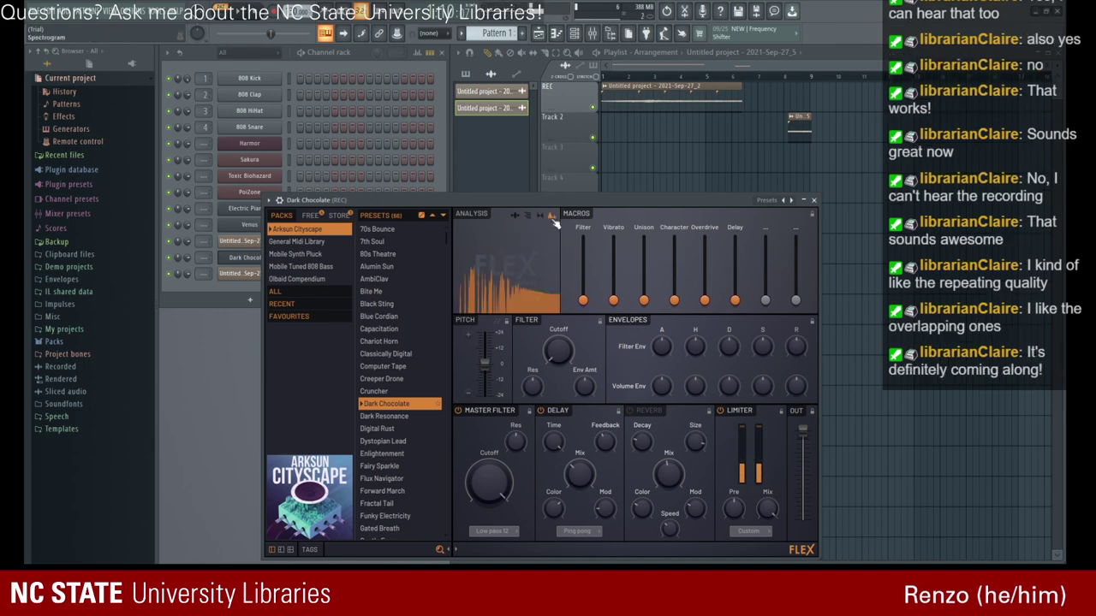
left_click(514, 217)
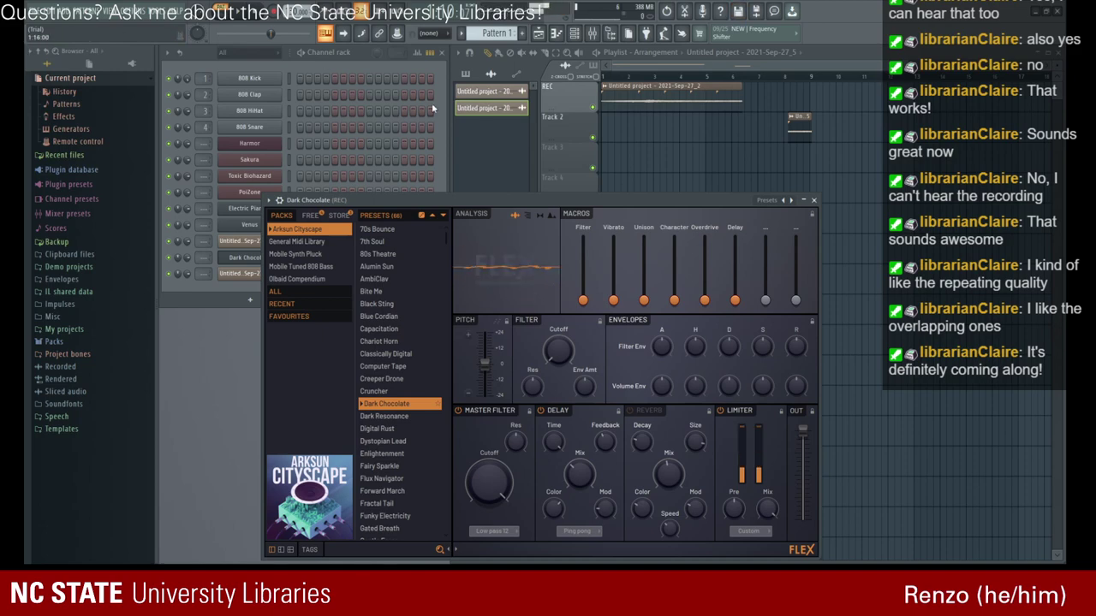
- Try the Chariot Horn and Dark Chocolate presets in FLEX, load the Cruncher preset, and close the instrument
left_click(382, 342)
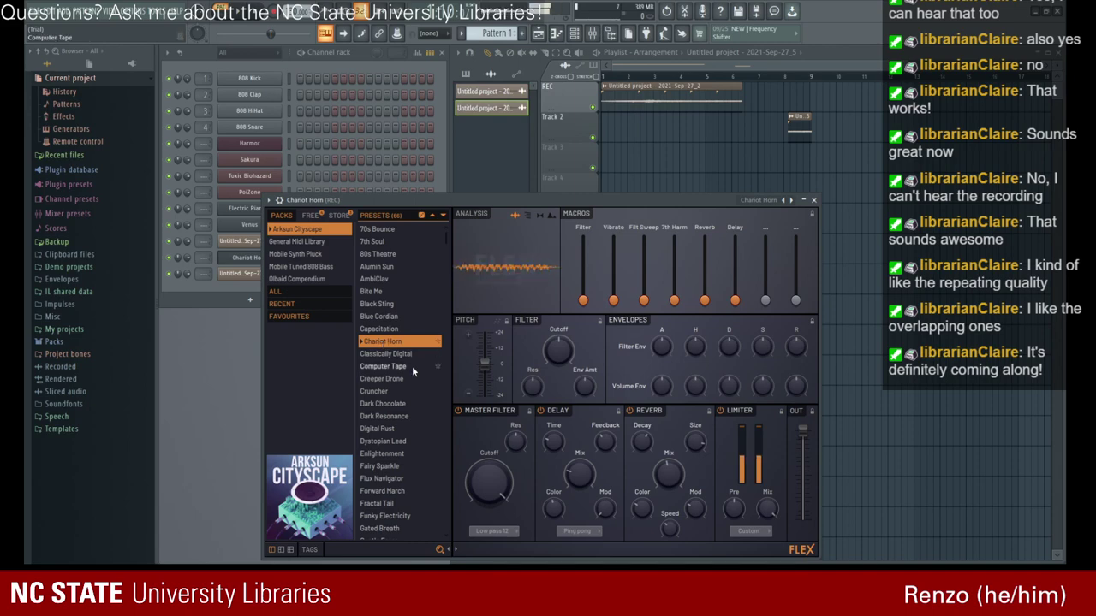
left_click(381, 391)
left_click(404, 403)
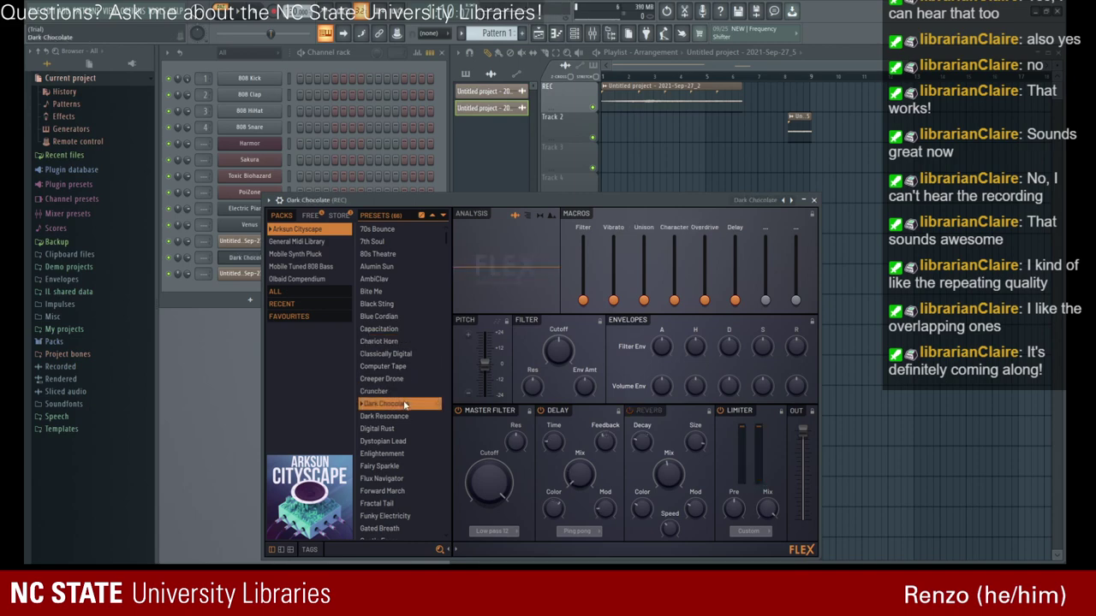
left_click(398, 392)
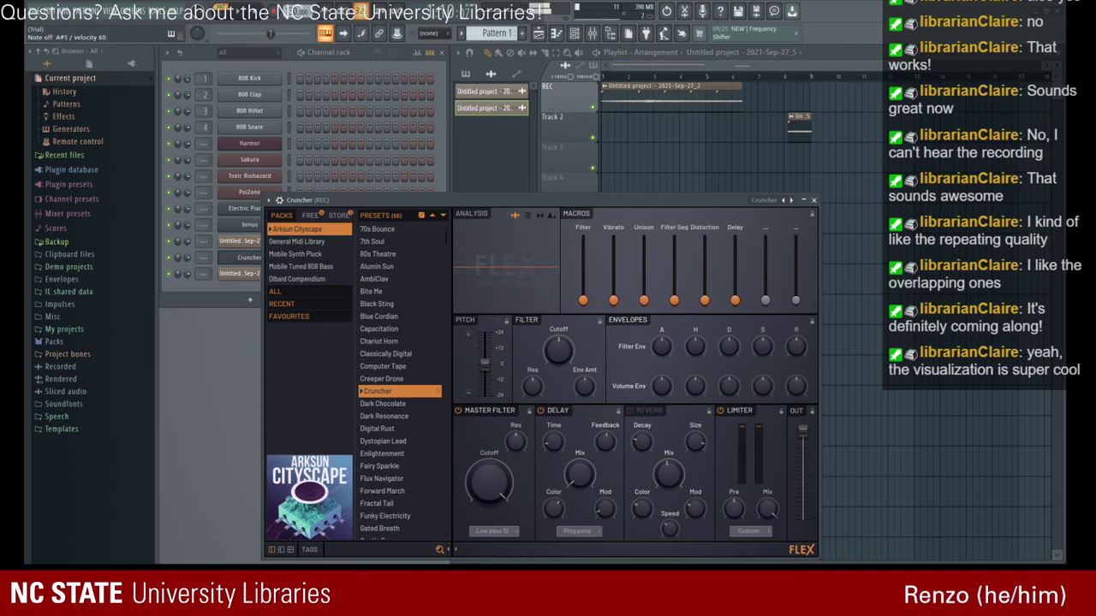
left_click(814, 200)
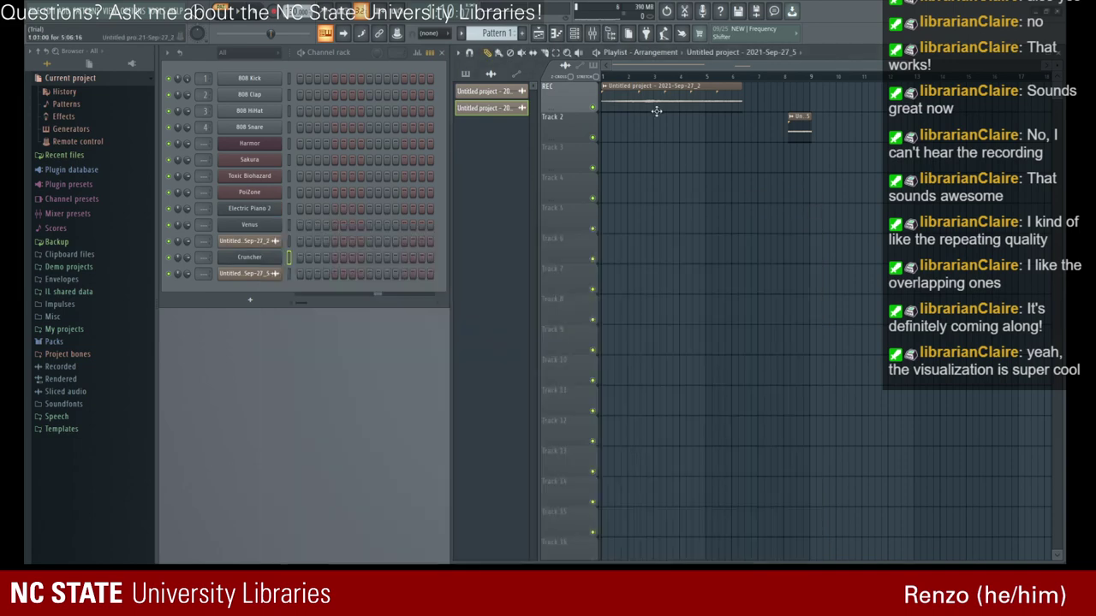
- Place an extra clip near bar 4.5 on Track 2, remove it, and play the song from its start
left_click(692, 138)
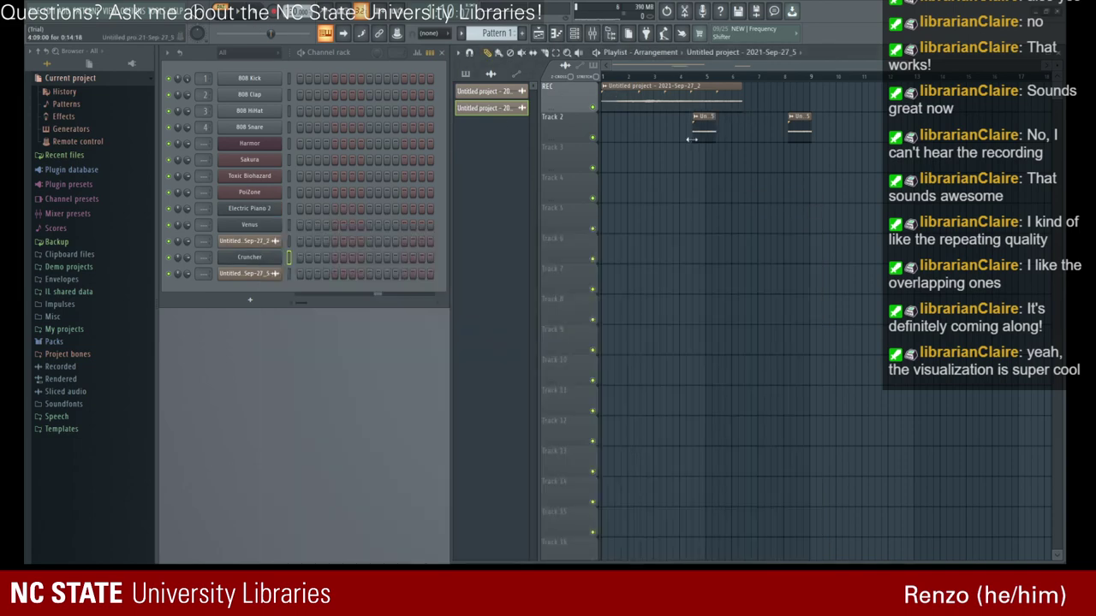
right_click(707, 122)
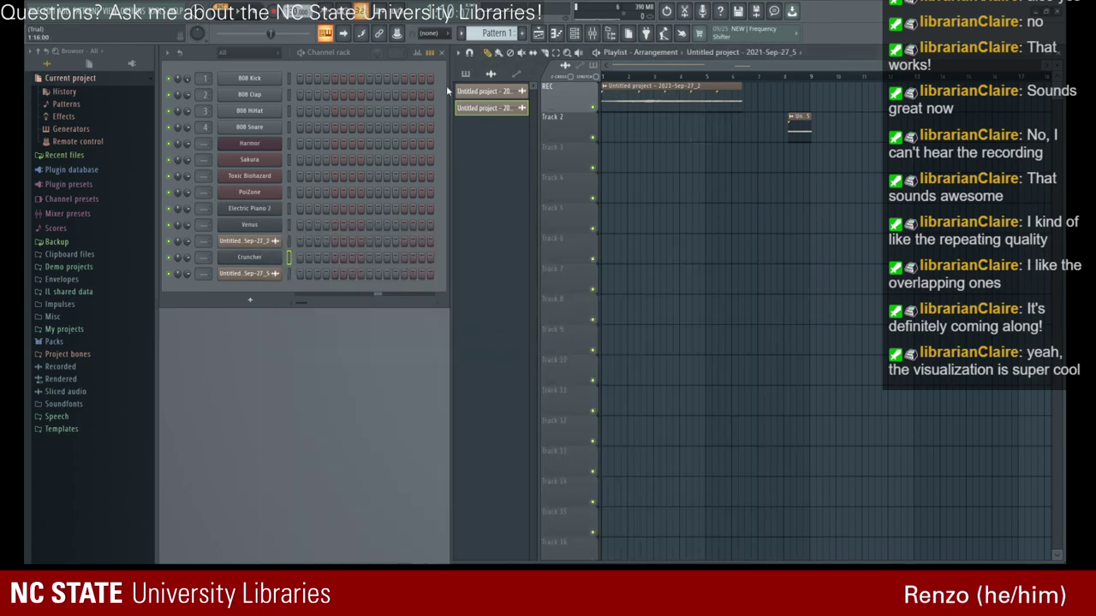
key("space")
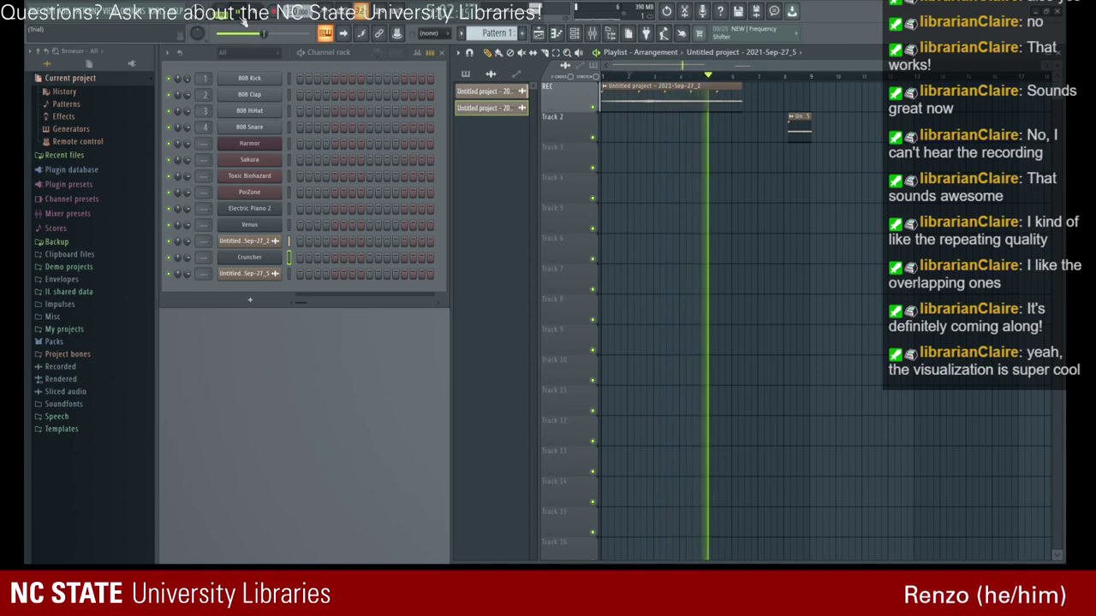
key("space")
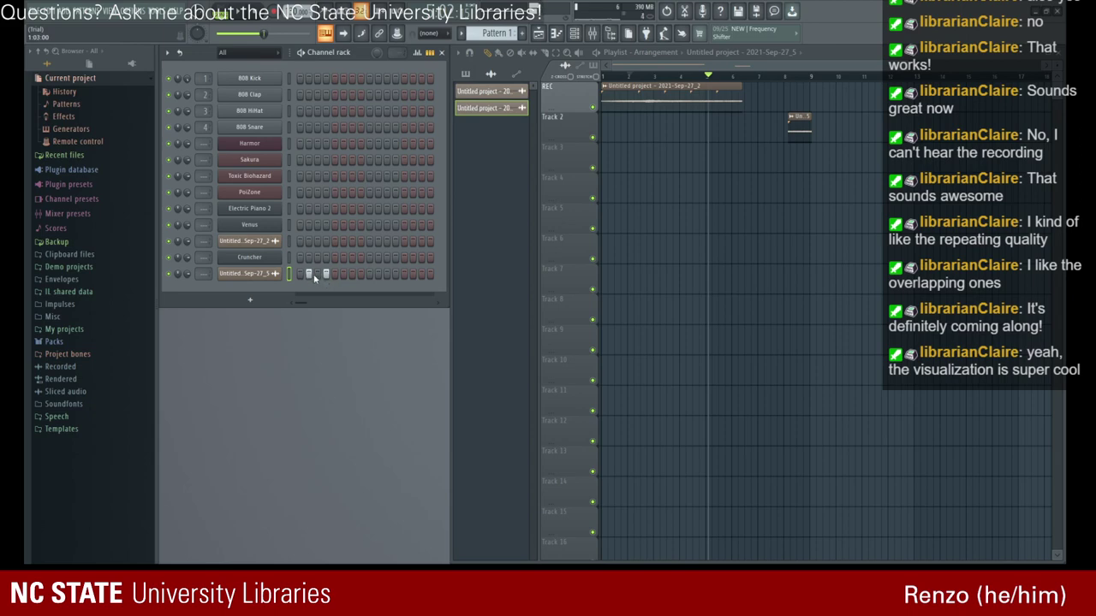
- Play the second and fourth steps of the Sep-27_5 audio channel, and clear them
left_click(220, 11)
left_click(237, 13)
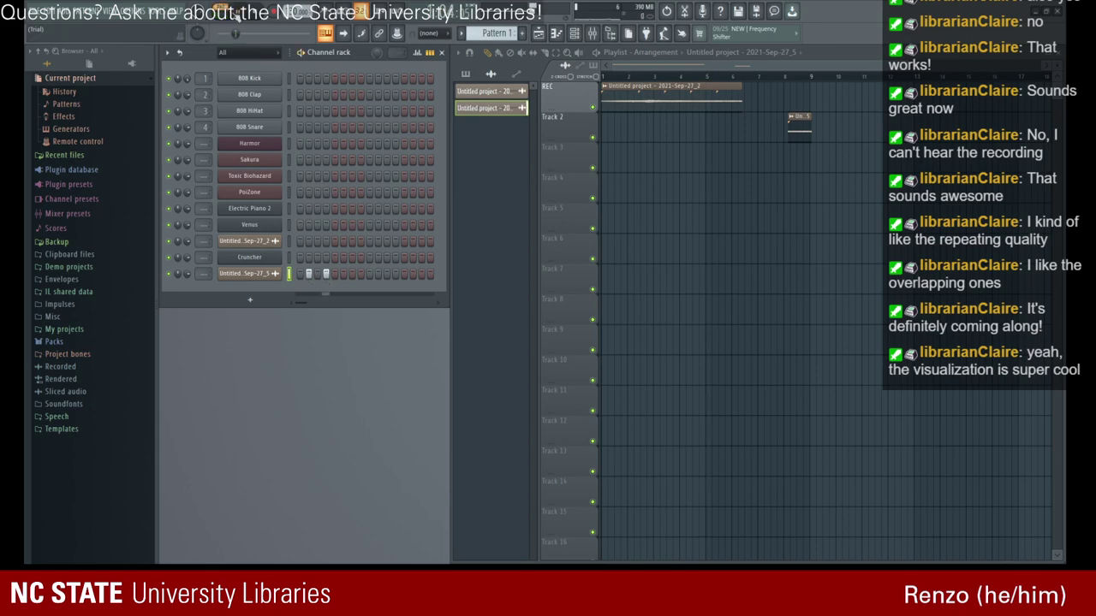
left_click(221, 11)
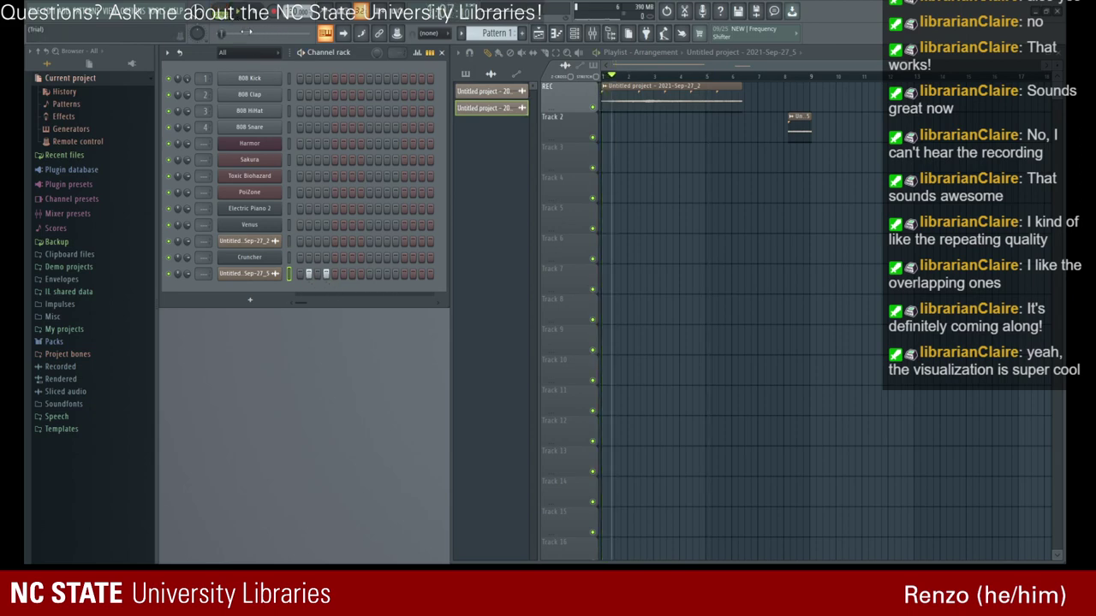
left_click(324, 275)
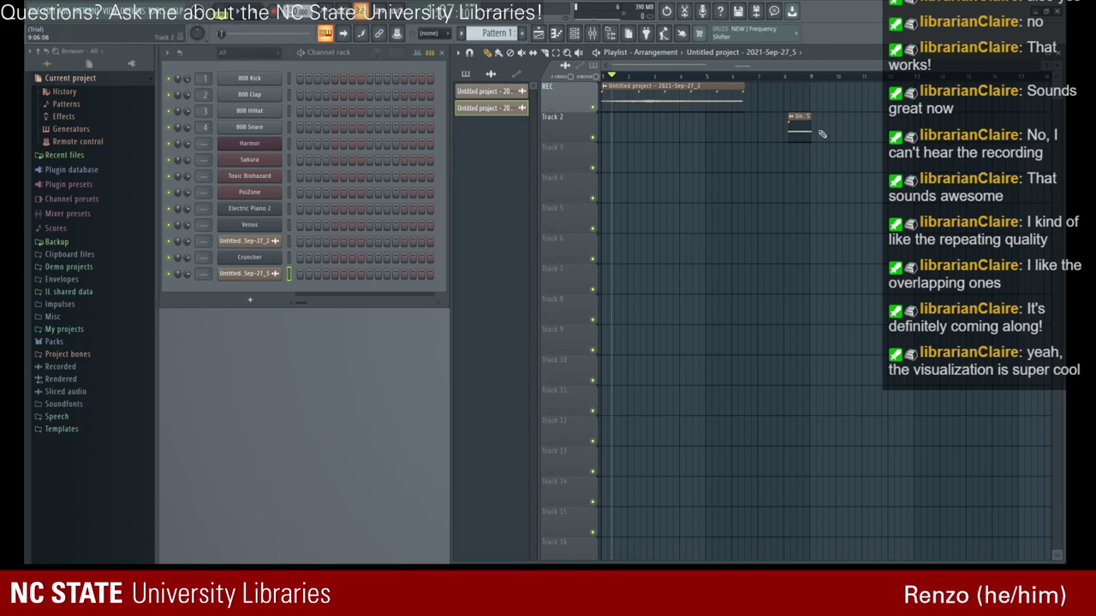
- Reposition the Track 2 clip so it starts just before bar 7, after the end of the REC clip
left_click_drag(798, 117, 764, 129)
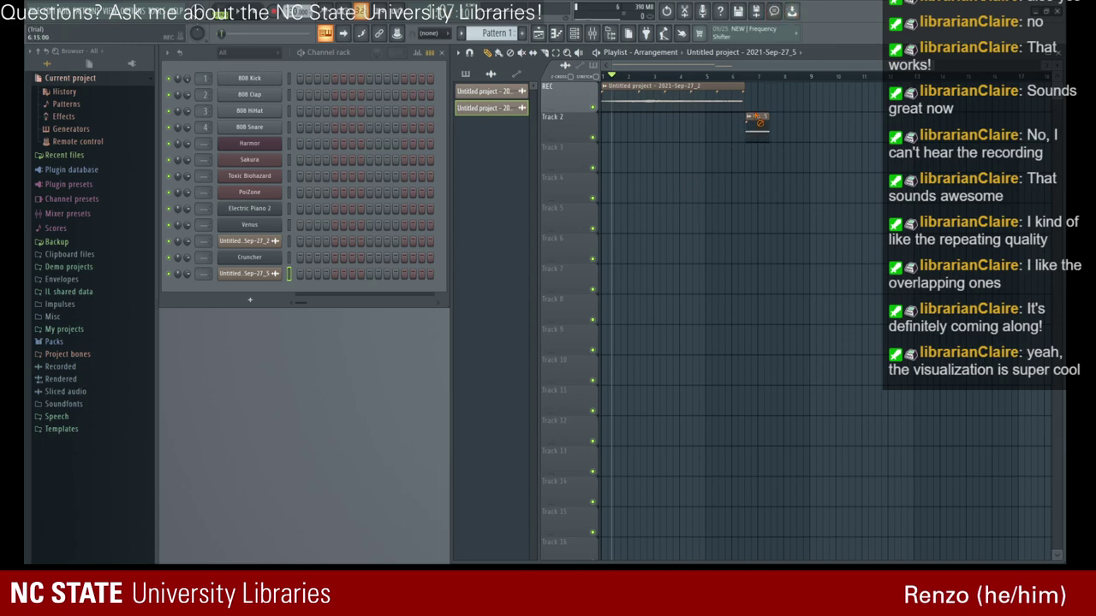
right_click(754, 115)
left_click(755, 115)
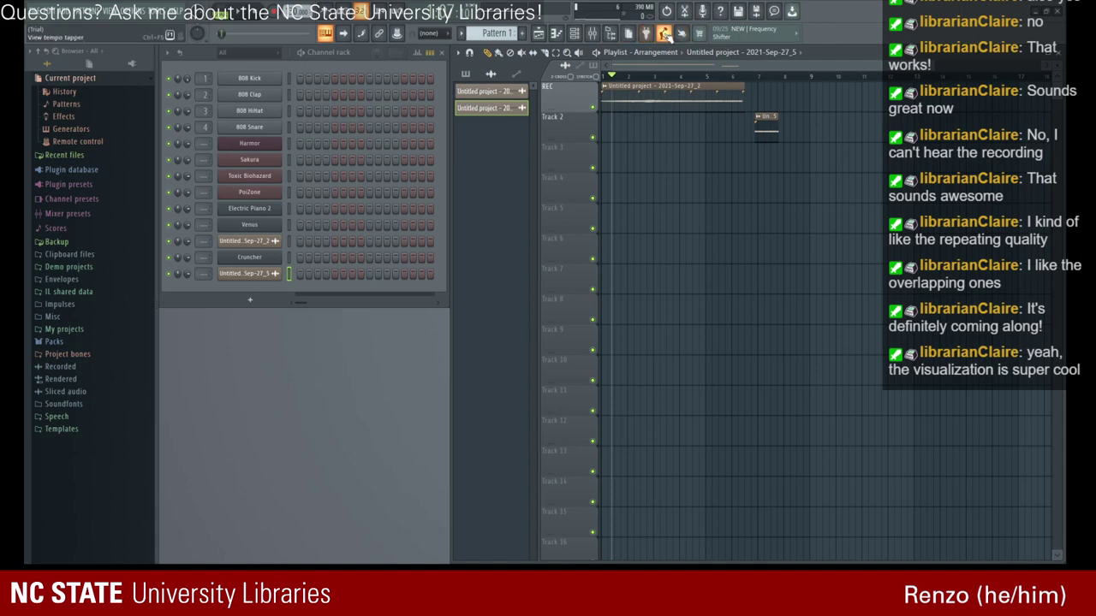
- Open the recording in Edison, play it briefly on loop, and close the editor
left_click(685, 12)
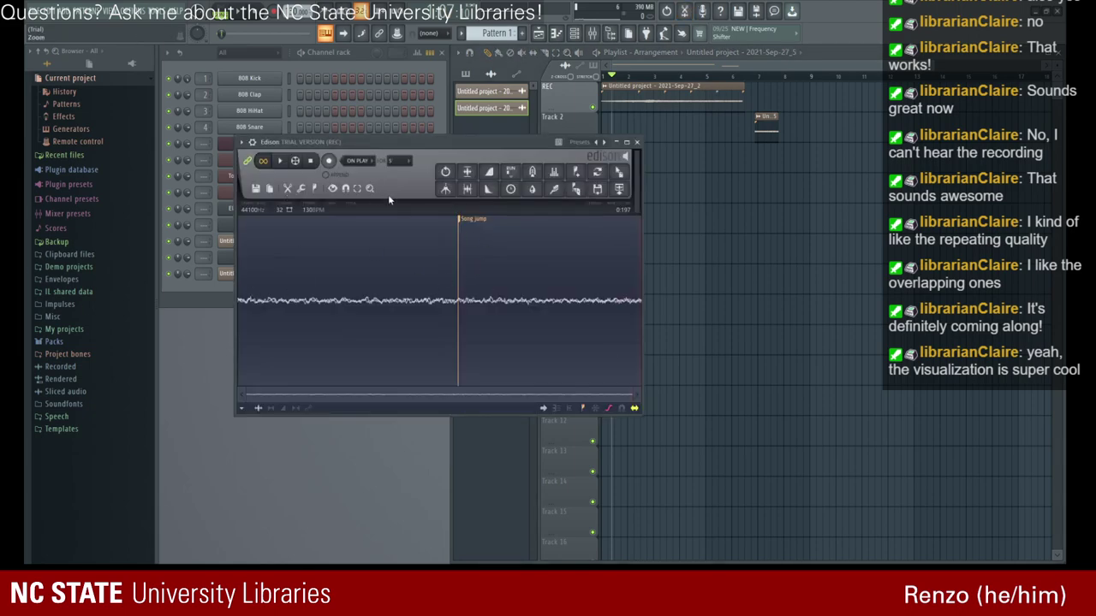
left_click(282, 161)
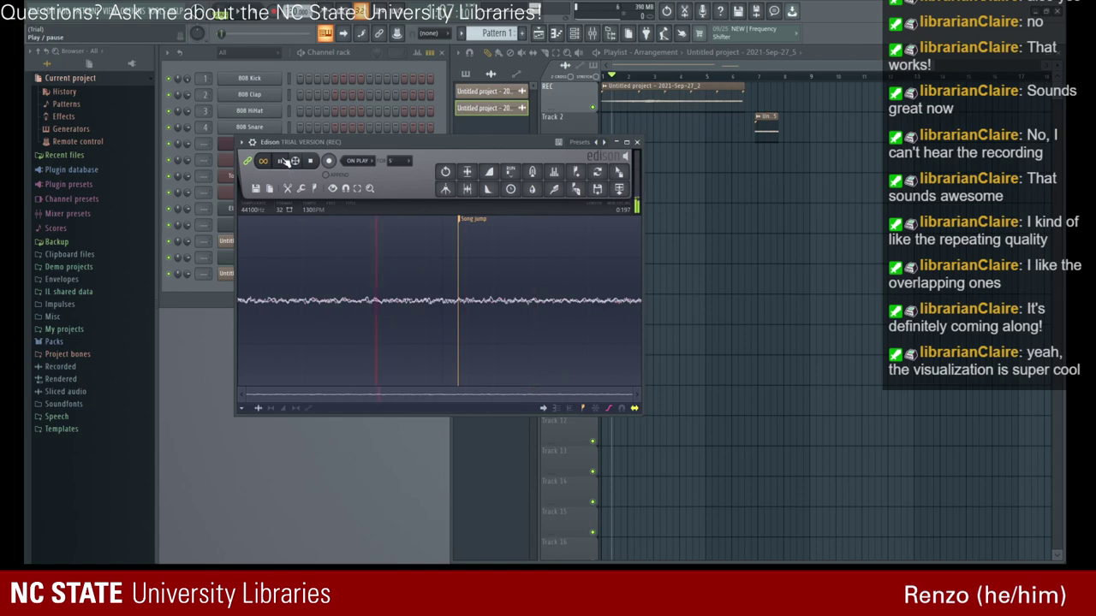
left_click(287, 161)
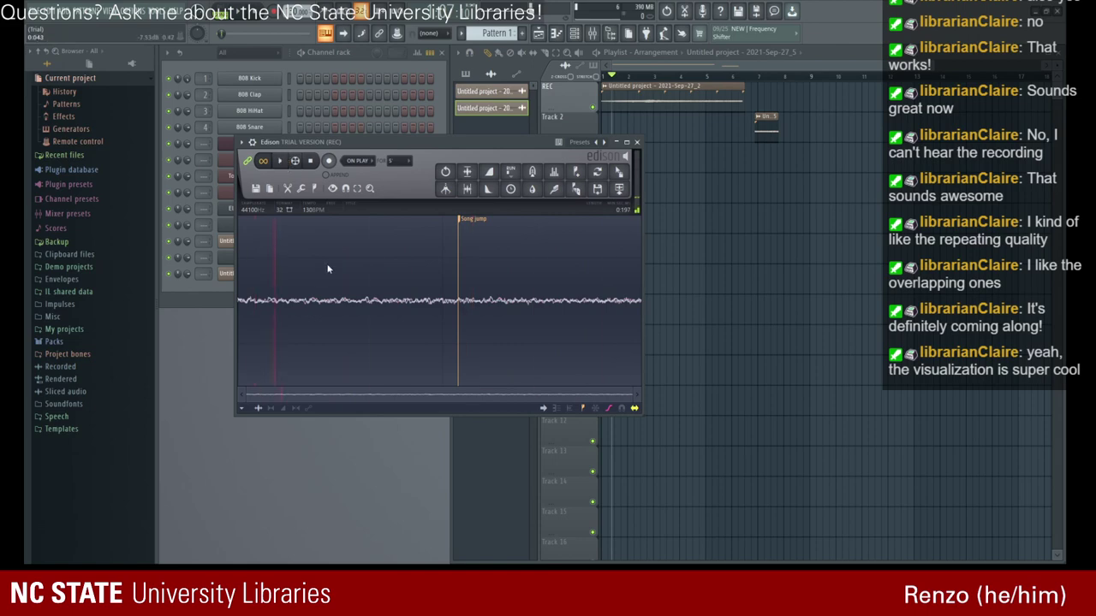
left_click(636, 142)
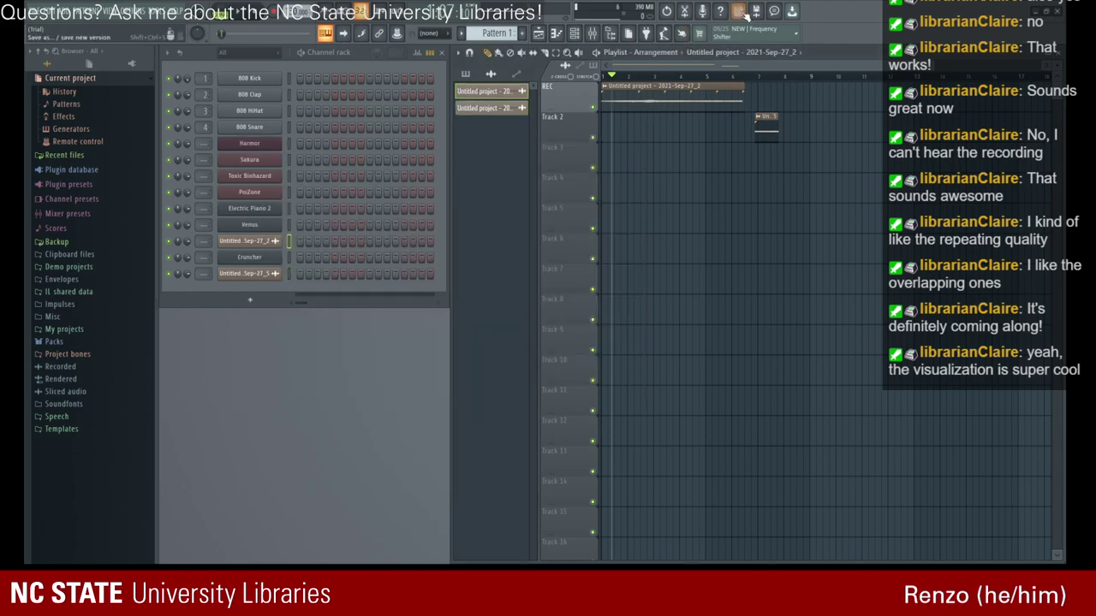
left_click(684, 11)
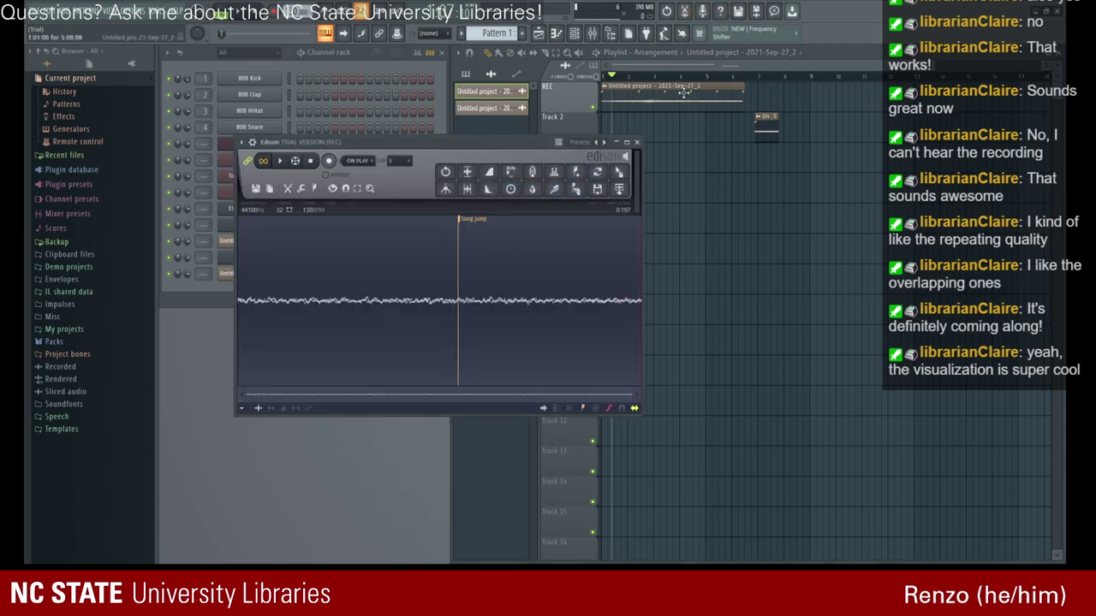
left_click(636, 142)
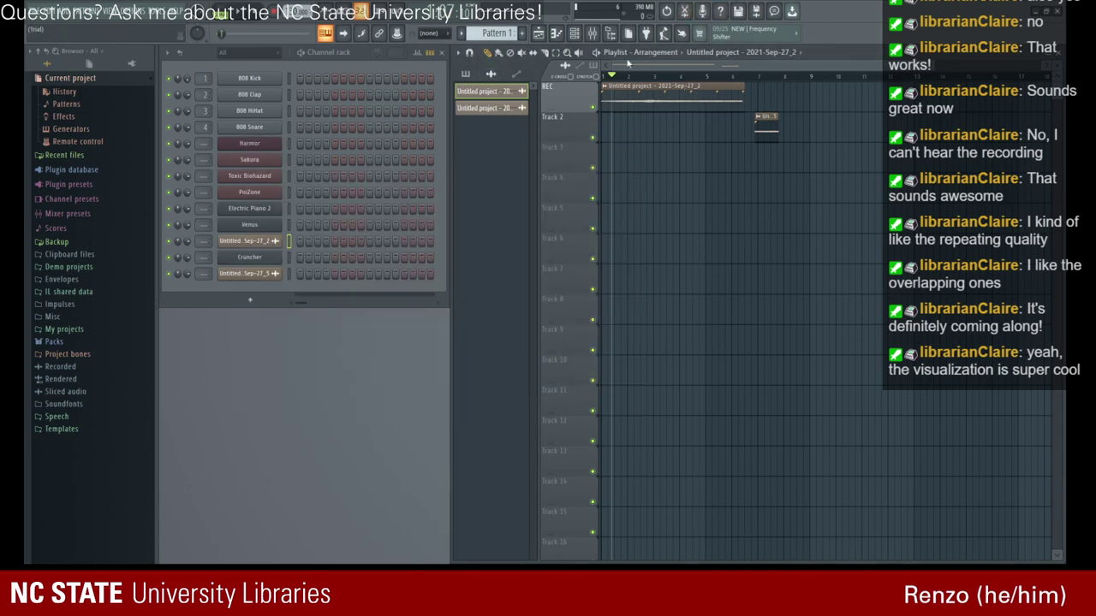
- Select the stretch of waveform around the Song jump marker in Edison, and close the editor
left_click(684, 10)
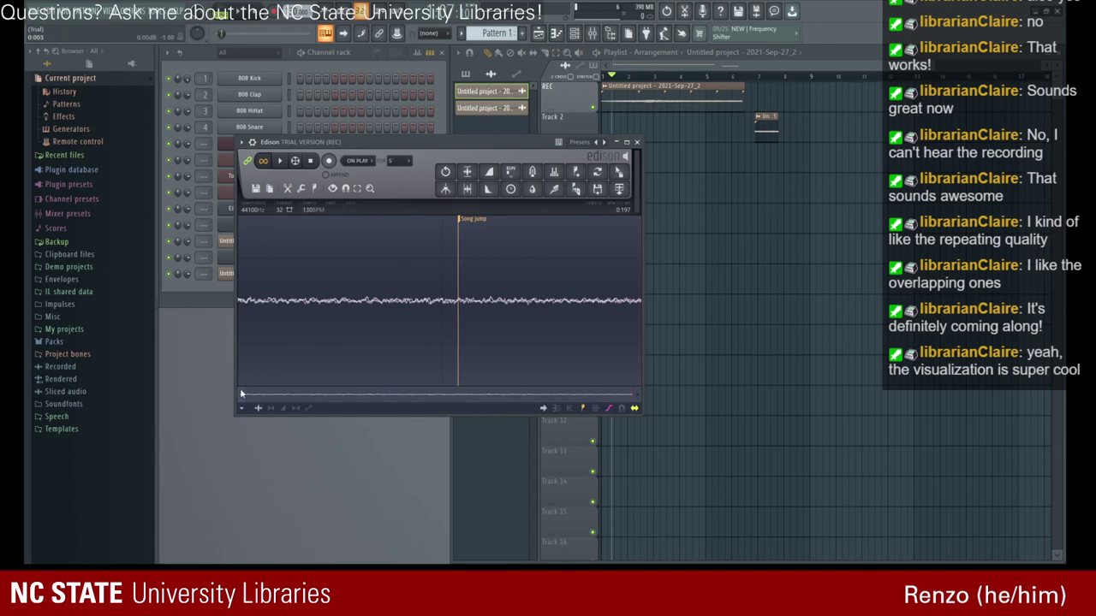
left_click_drag(393, 315, 357, 314)
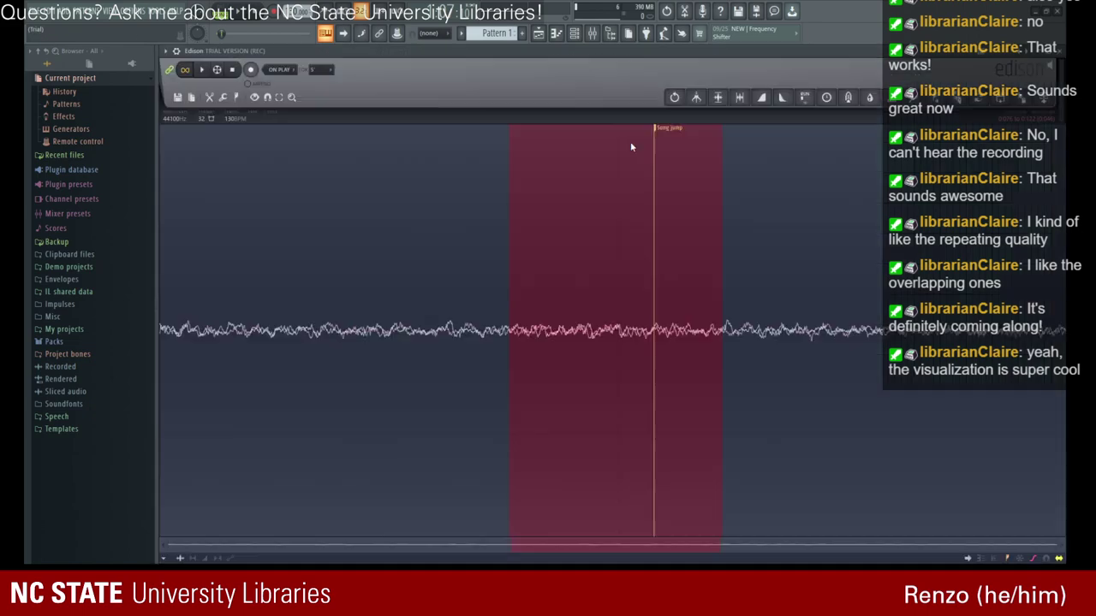
left_click(626, 142)
left_click(1060, 51)
- Delete the audio clip from the REC track and place it again at bar 1
right_click(711, 88)
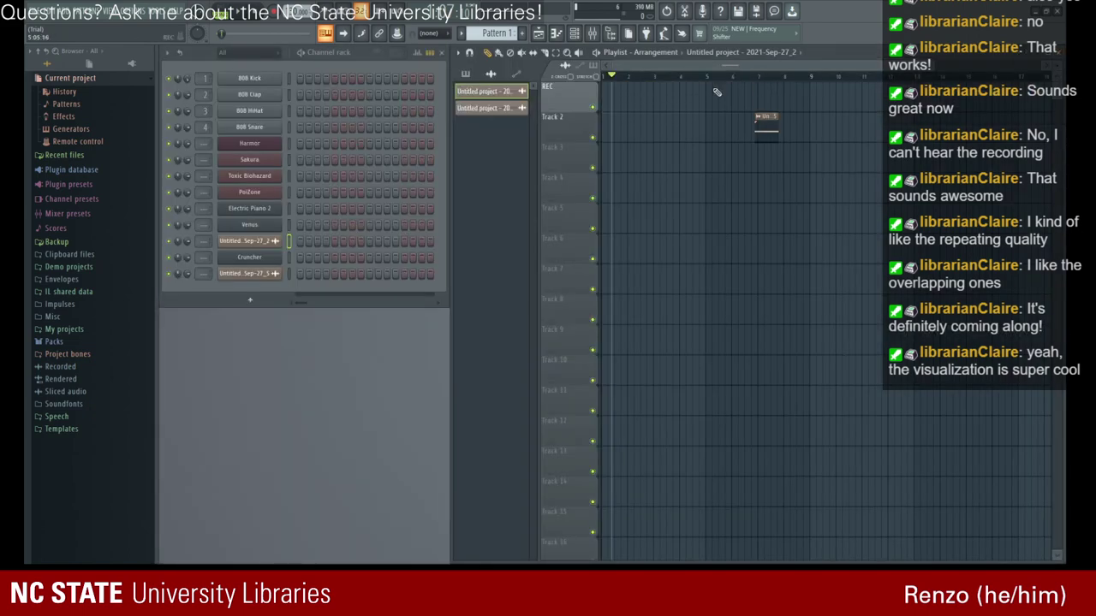
left_click_drag(712, 89, 606, 79)
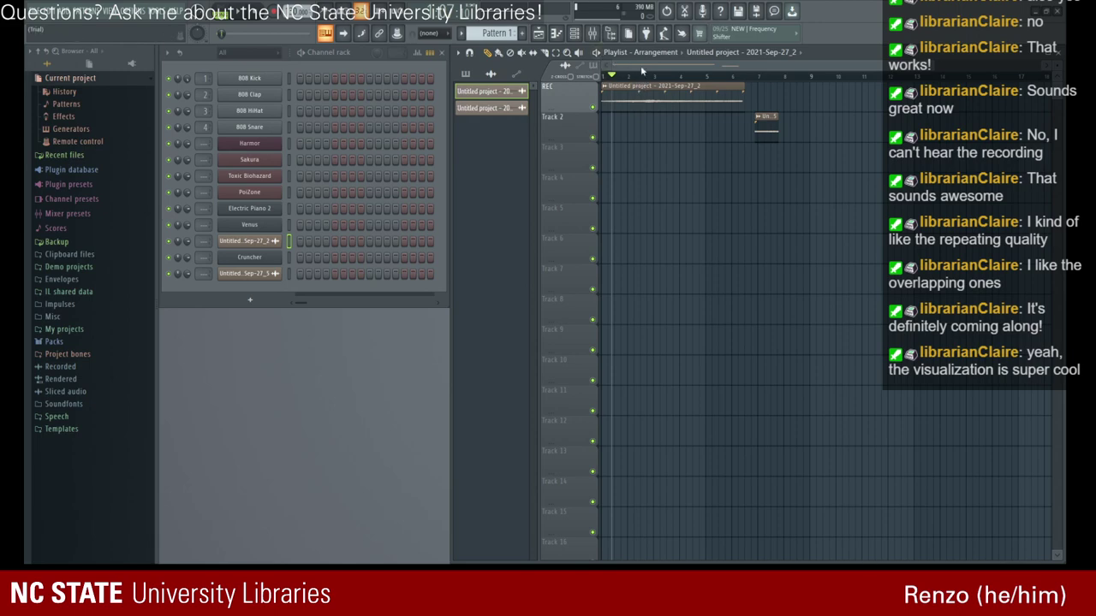
- Set the start of the Edison selection to the zero crossing at about 0.078, and close the editor
left_click(690, 13)
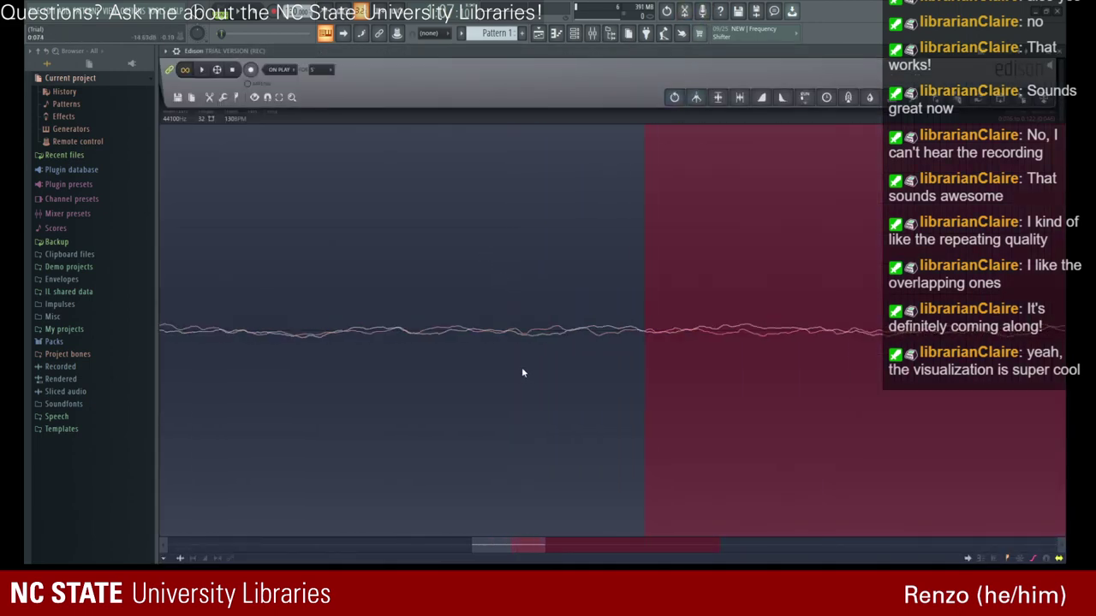
scroll(524, 364, "up", 5)
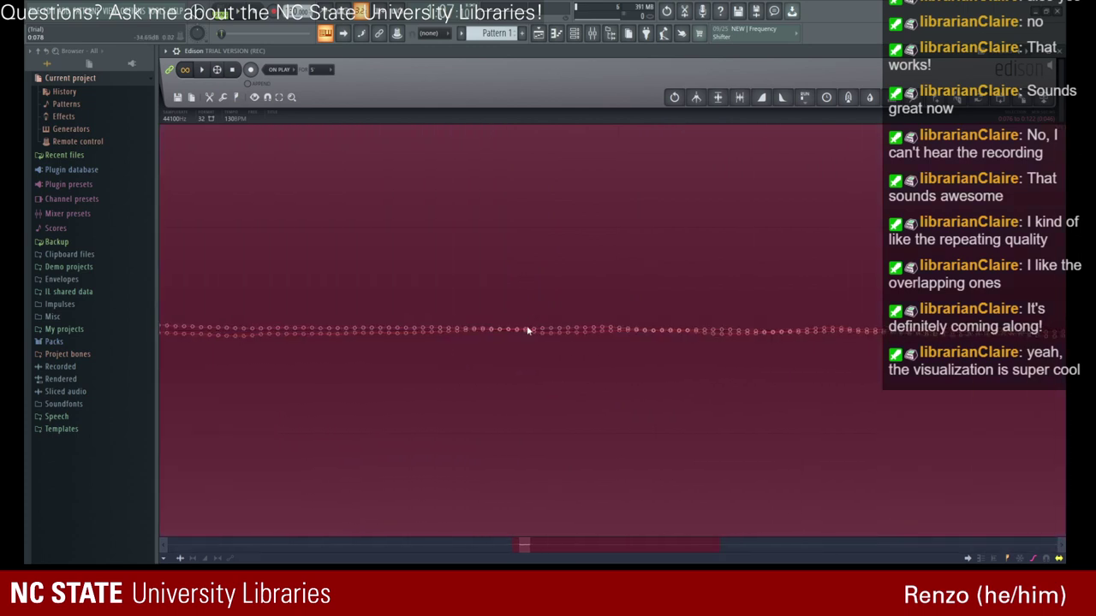
left_click(518, 325)
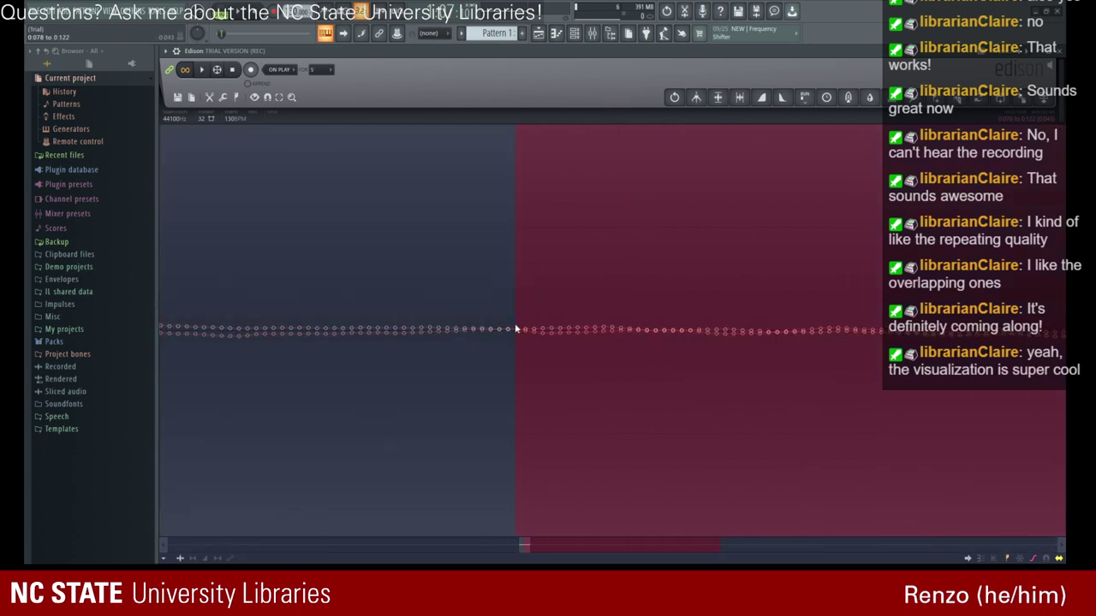
scroll(518, 321, "down", 2)
scroll(520, 322, "down", 4)
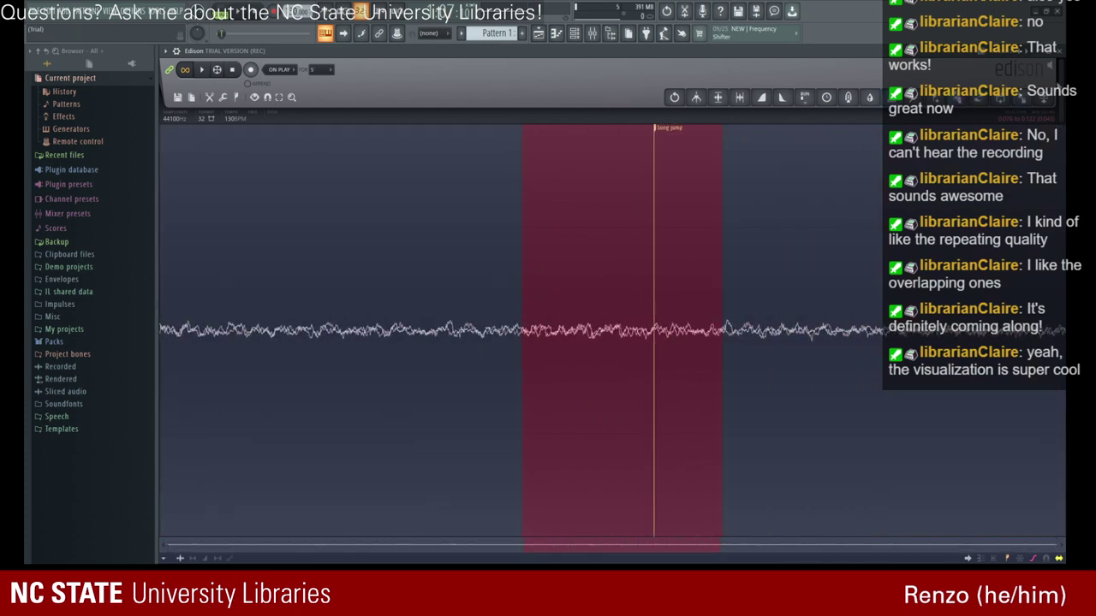
left_click(1057, 51)
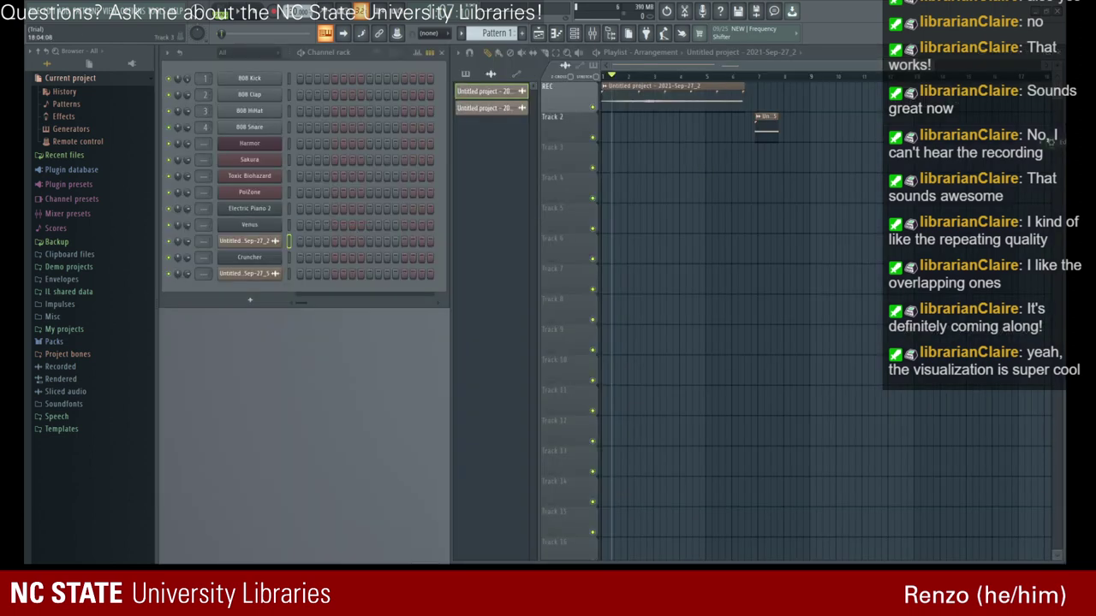
- Bring the collapsed Edison window into view, close and reopen it, and expand it to its full editor
left_click_drag(1055, 140, 789, 164)
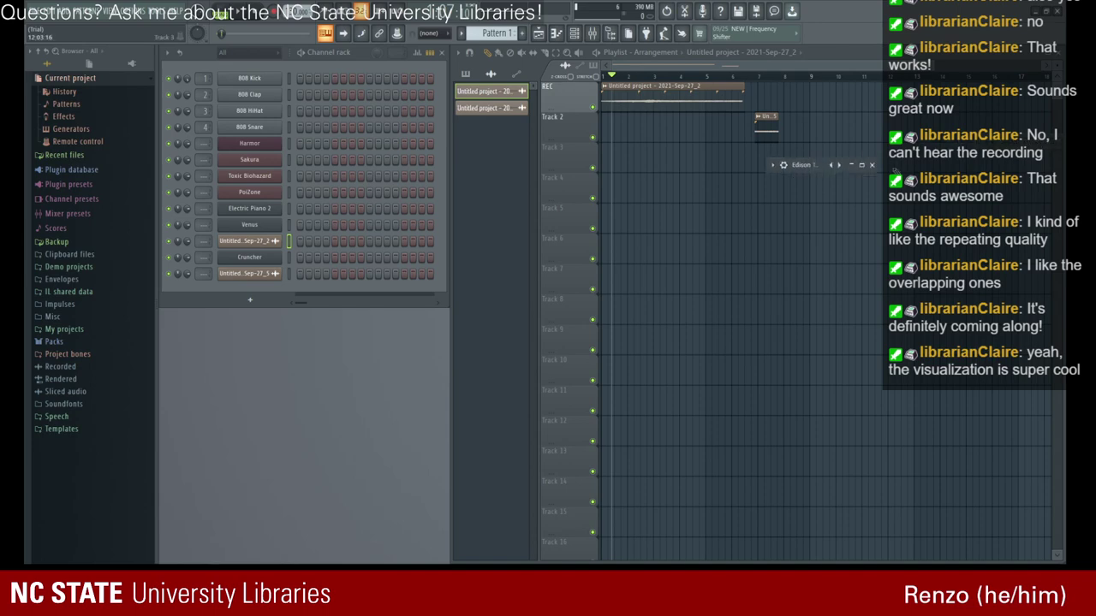
left_click(872, 164)
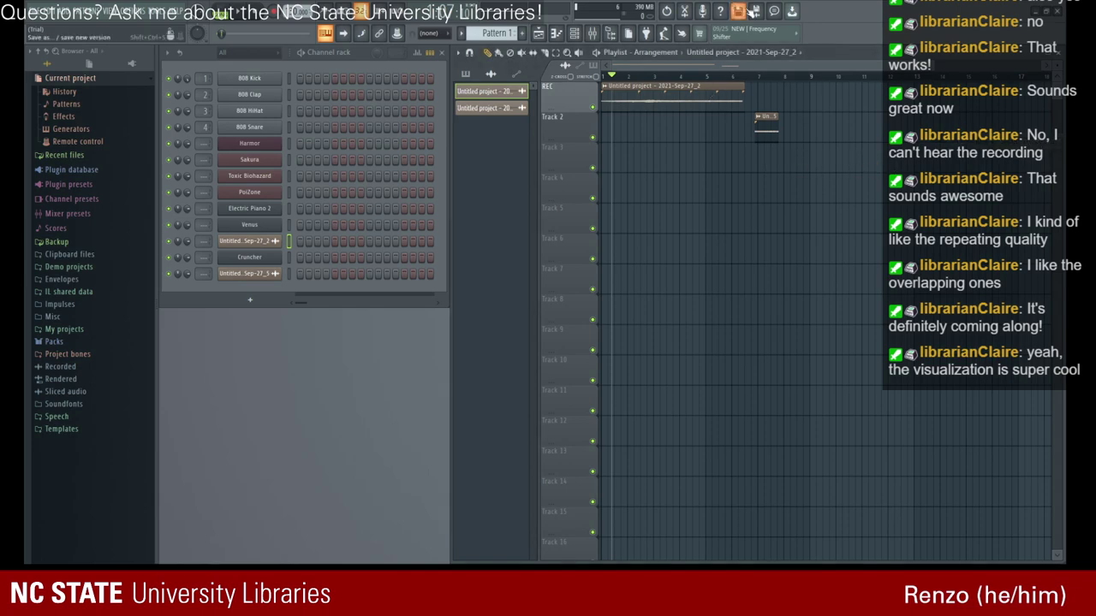
left_click(685, 11)
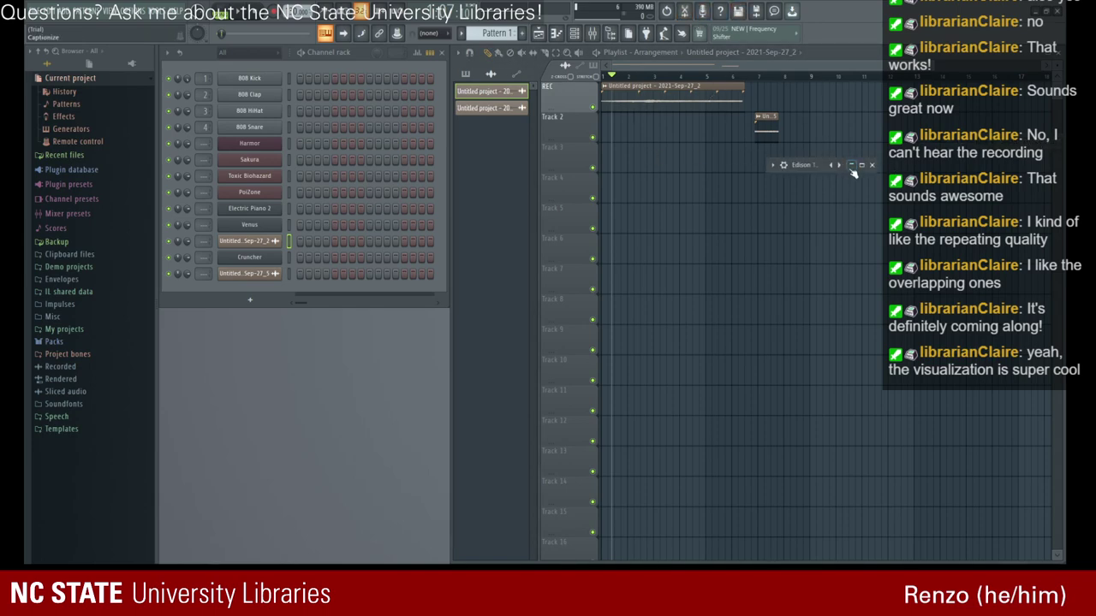
left_click(853, 166)
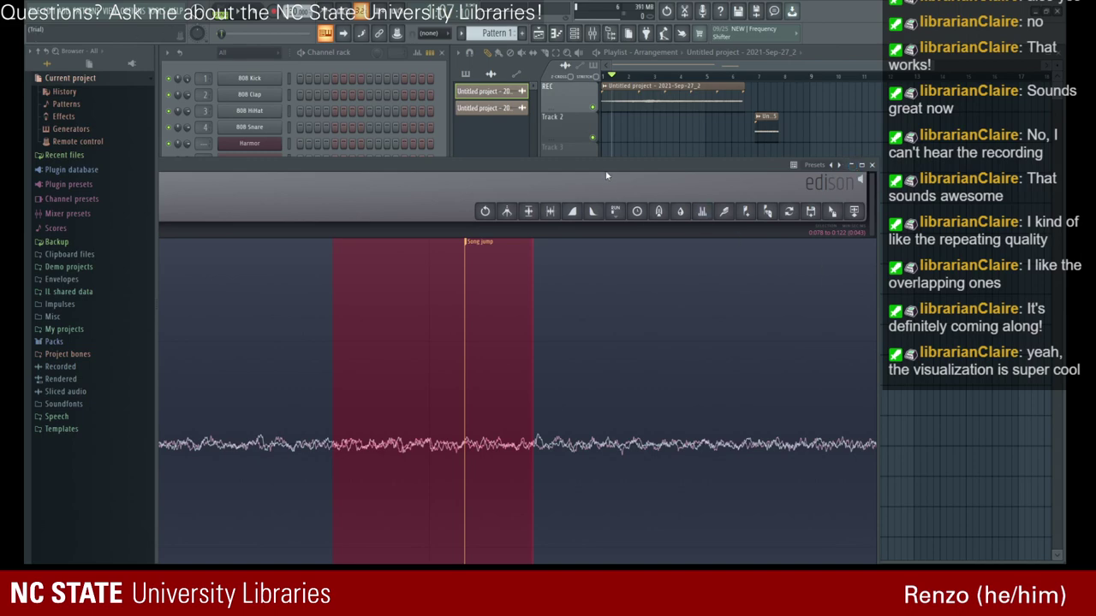
- Reposition the Edison window and reduce its width and height so the toolbar and entire waveform fit in the workspace
left_click_drag(606, 168, 666, 138)
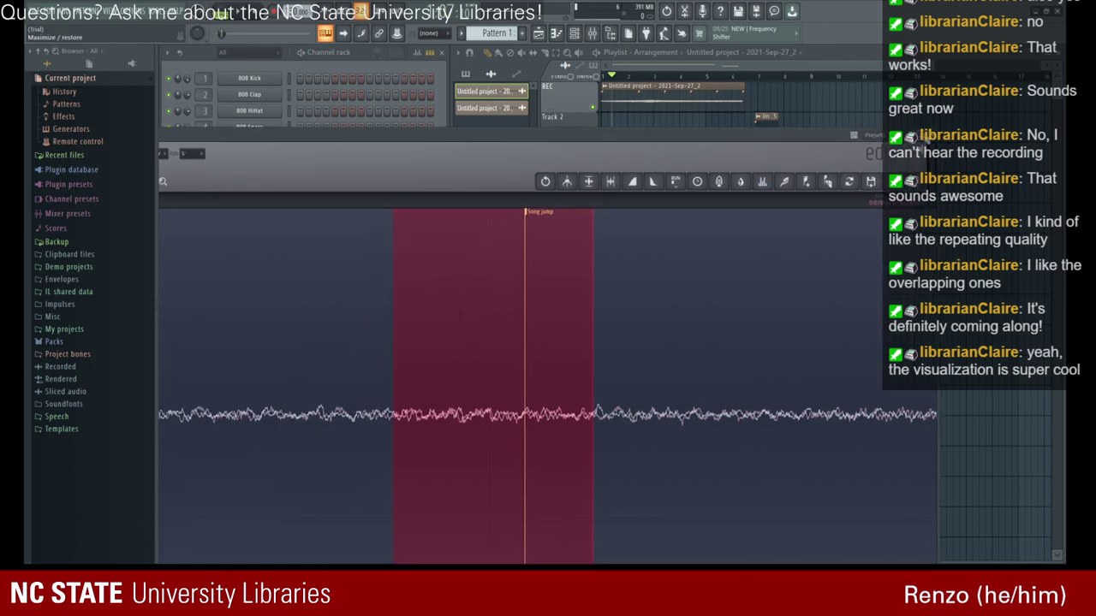
left_click(919, 135)
left_click(1046, 54)
left_click_drag(604, 136, 760, 99)
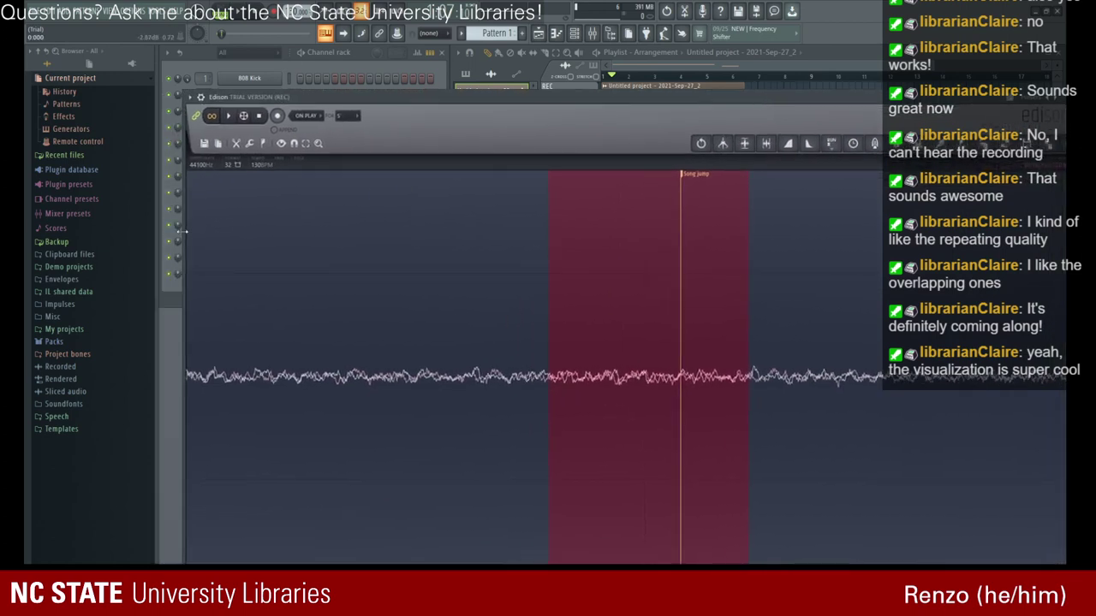
left_click_drag(182, 231, 493, 231)
left_click_drag(722, 101, 454, 38)
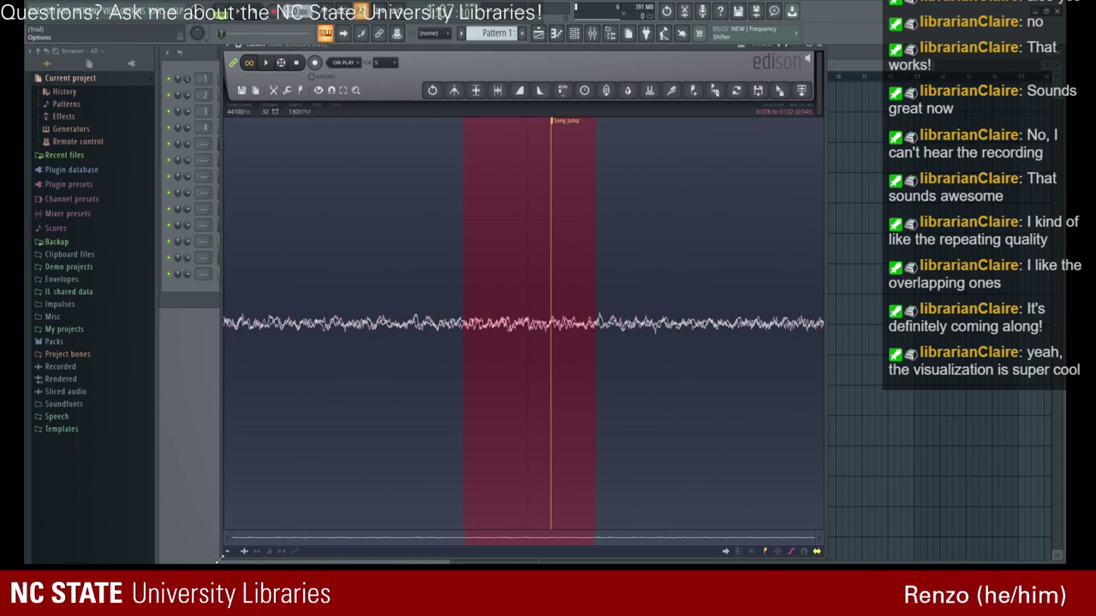
left_click_drag(219, 558, 250, 356)
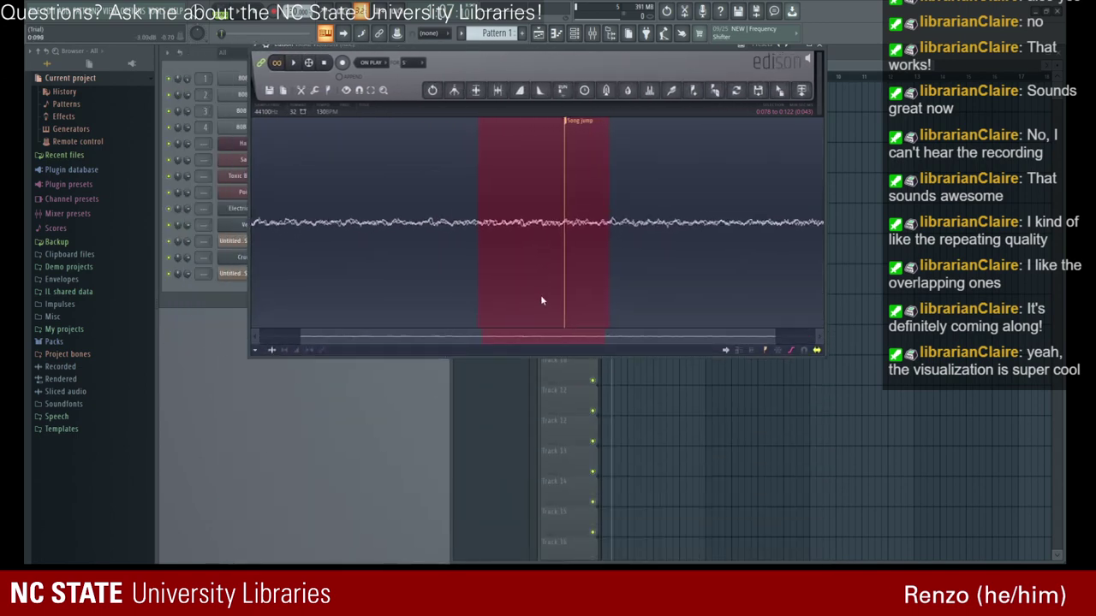
- Examine the selected region around the Song jump marker in Edison at different zoom levels, and close the editor
scroll(541, 299, "up", 4)
scroll(557, 274, "down", 4)
scroll(566, 480, "down", 3)
scroll(923, 470, "down", 3)
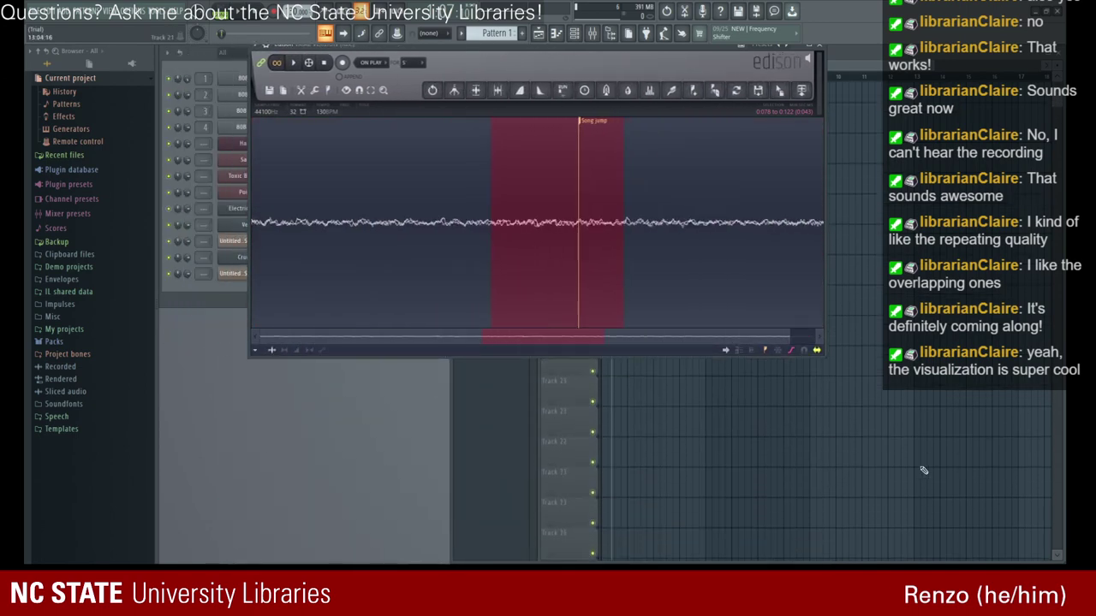
scroll(923, 470, "up", 2)
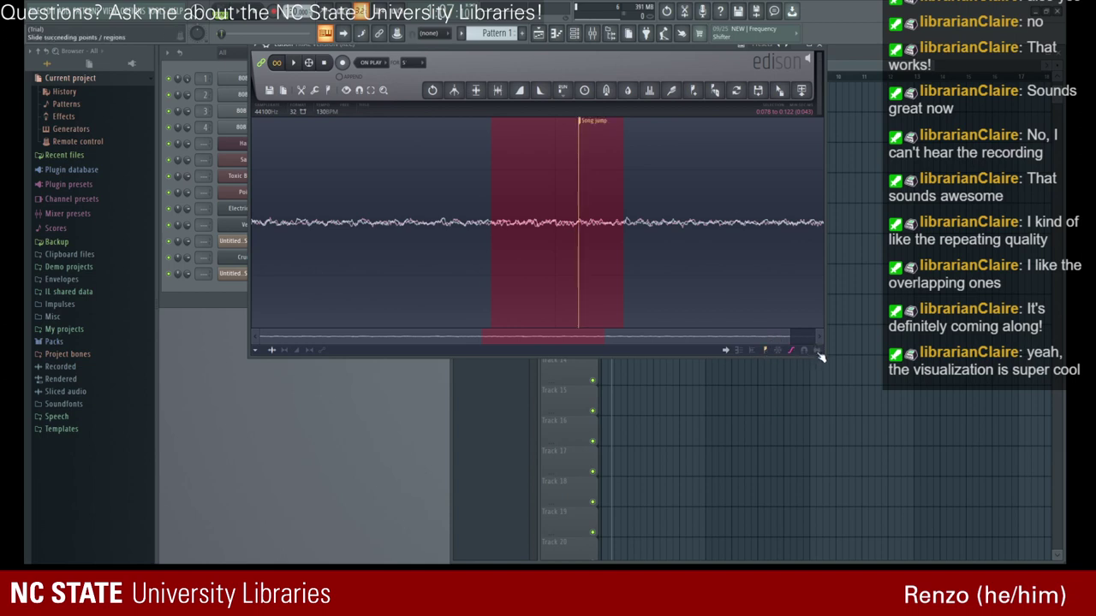
scroll(612, 225, "down", 2)
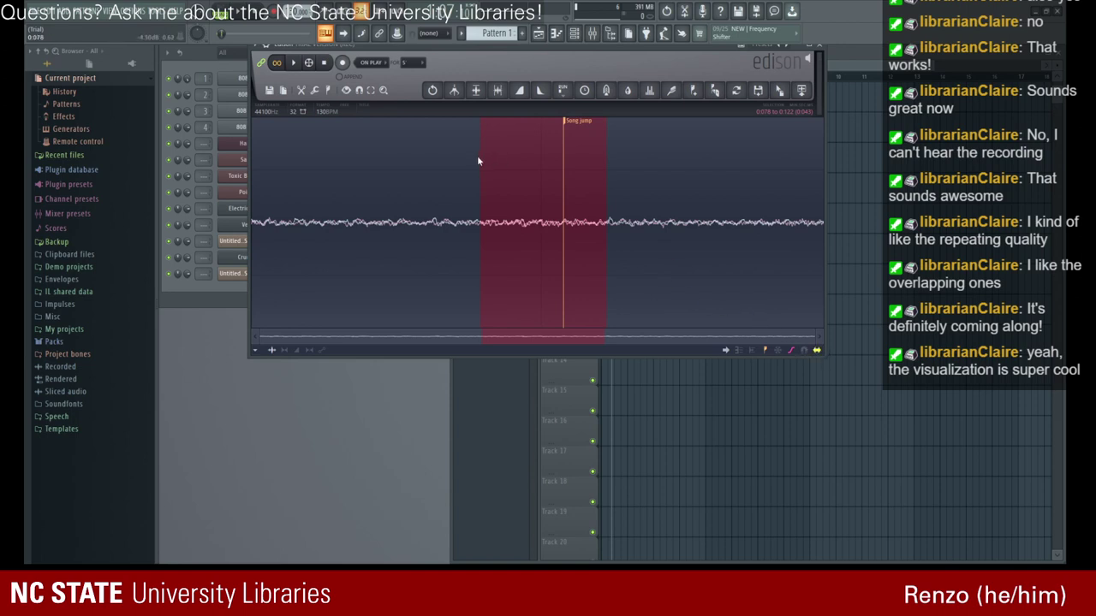
left_click(435, 94)
left_click(435, 94)
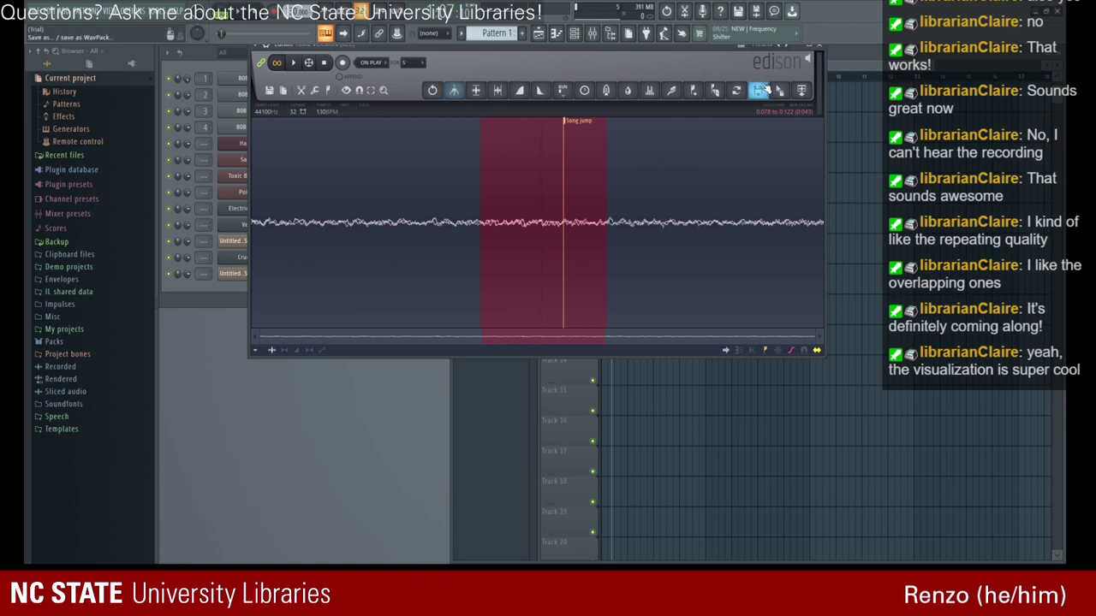
left_click(820, 47)
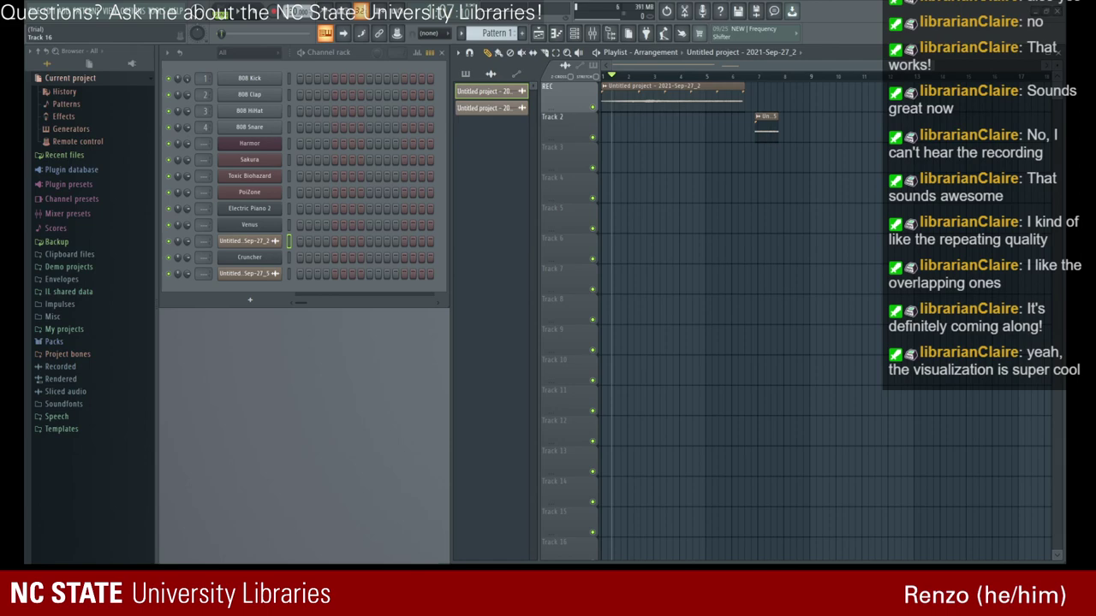
- Shift the audio clip on the REC track slightly past bar 1, and reopen the recording in Edison
mouse_move(654, 100)
left_mouse_down()
mouse_move(679, 99)
mouse_move(668, 98)
left_mouse_up()
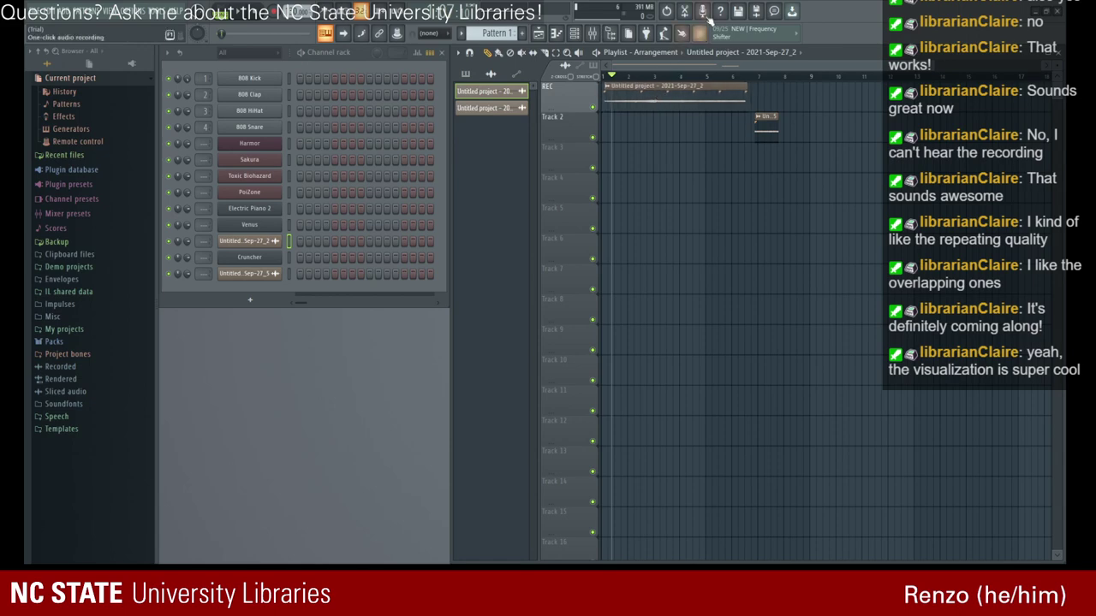
left_click(684, 12)
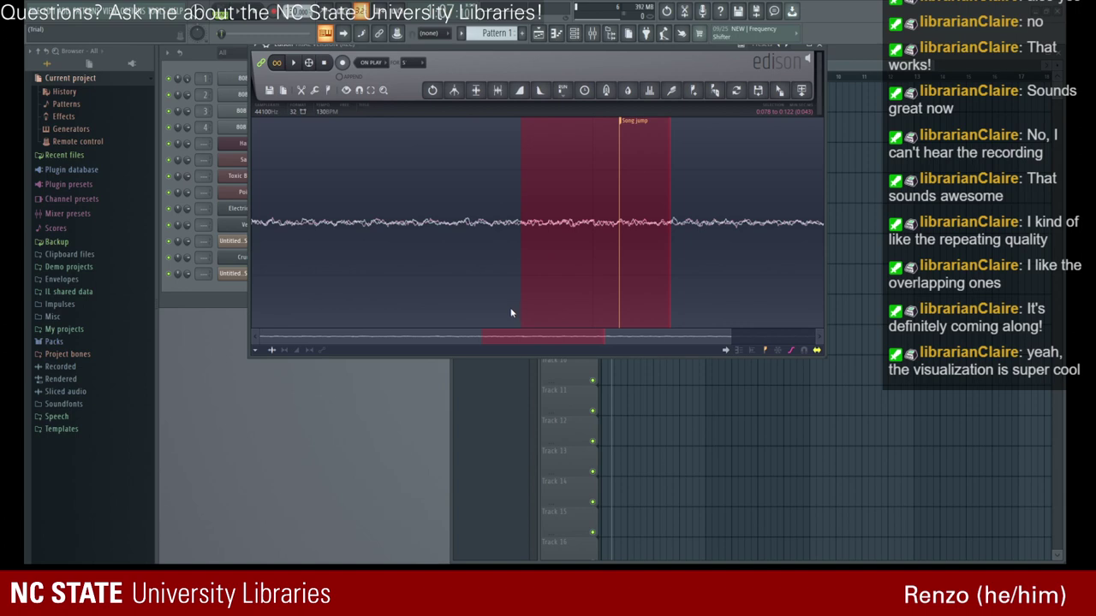
- Undo the last Edison edit and widen the selection in stages to the whole recording, 0:000 to 0:168, auditioning each range
key("ctrl+z")
left_click(294, 64)
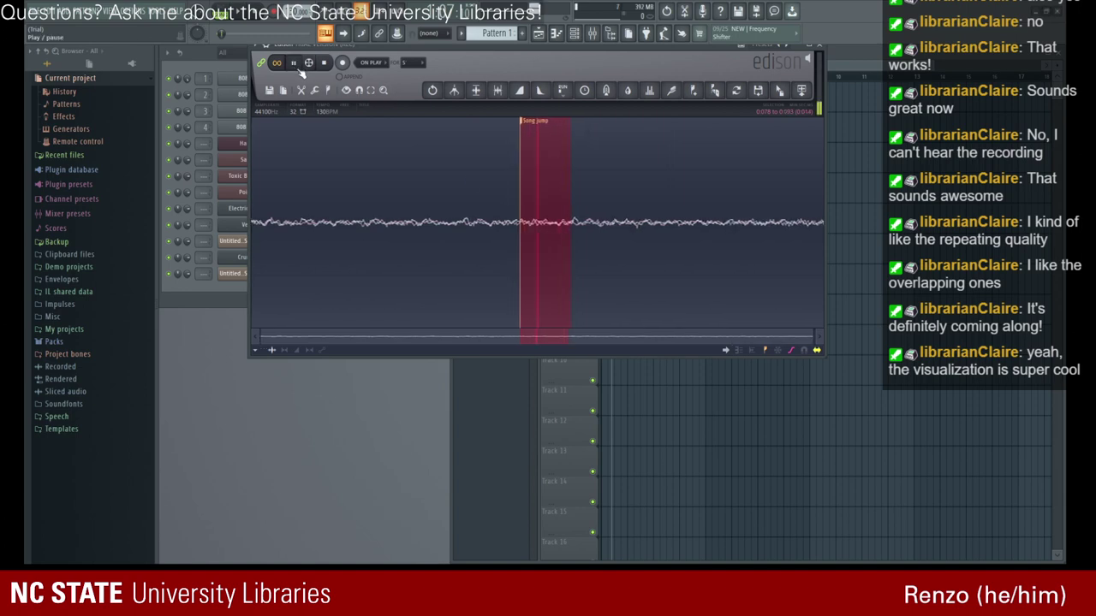
left_click_drag(521, 218, 378, 209)
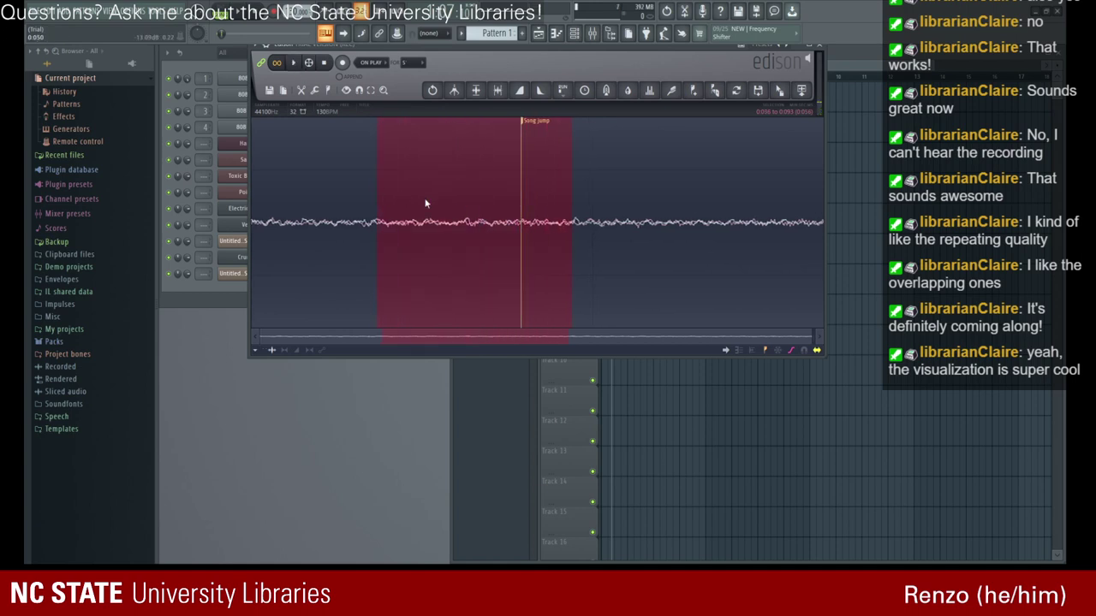
left_click(293, 67)
left_click_drag(572, 216, 824, 215)
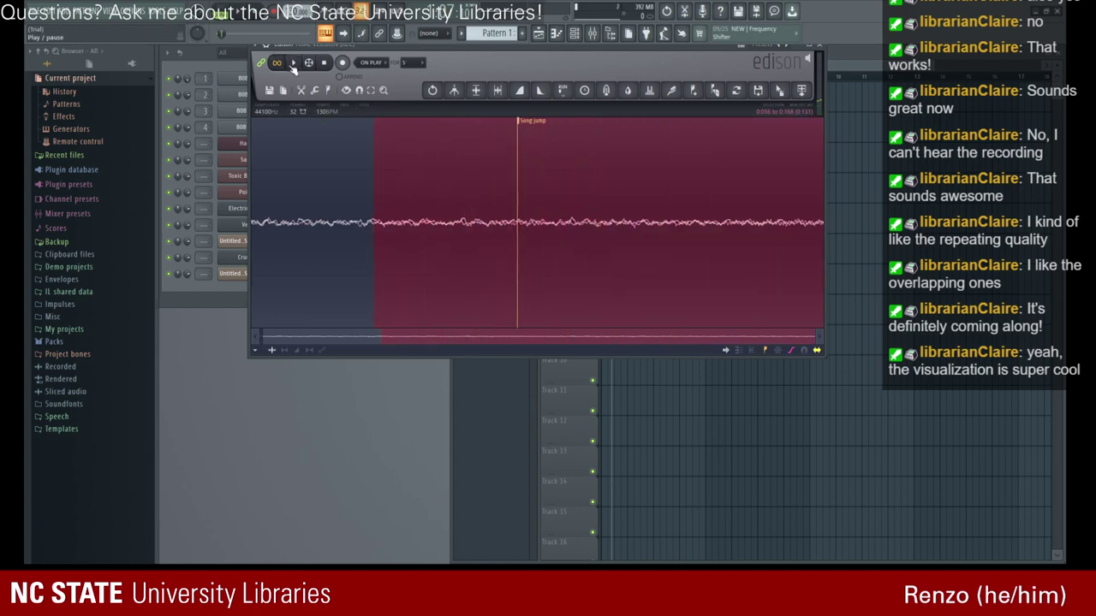
left_click(294, 68)
left_click_drag(374, 226, 216, 218)
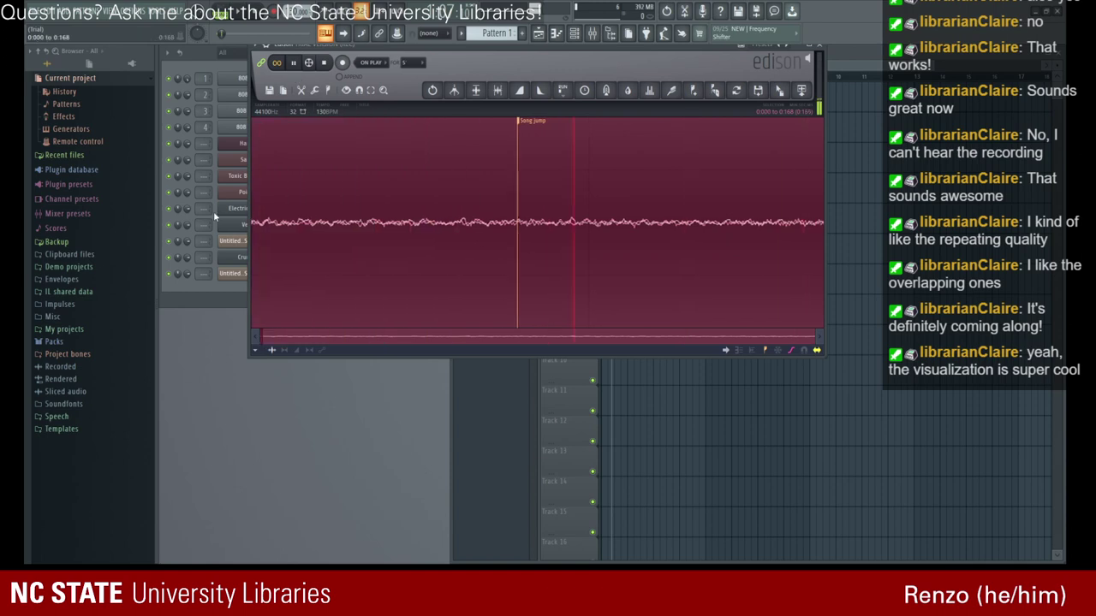
left_click(293, 67)
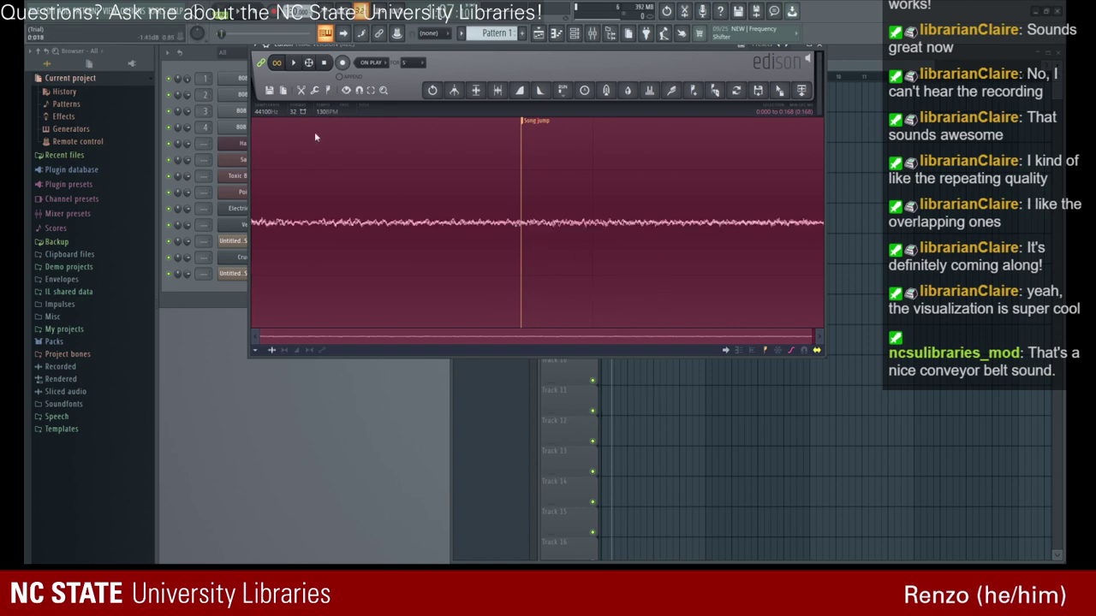
- Play the processed recording on loop, undo the effect in Edison, and play the recording again
left_click(296, 62)
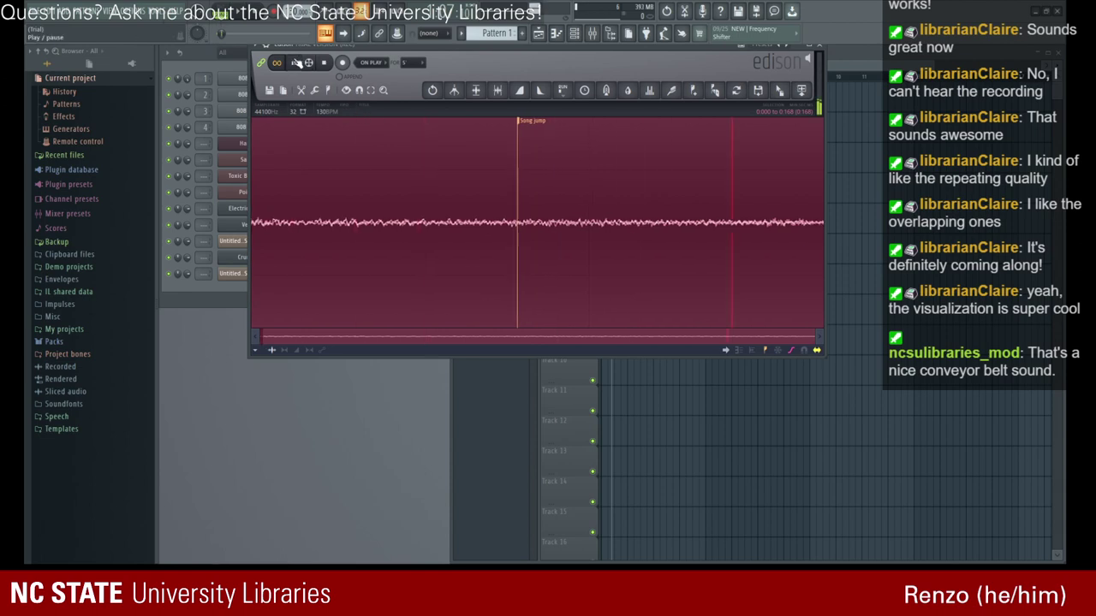
left_click(295, 65)
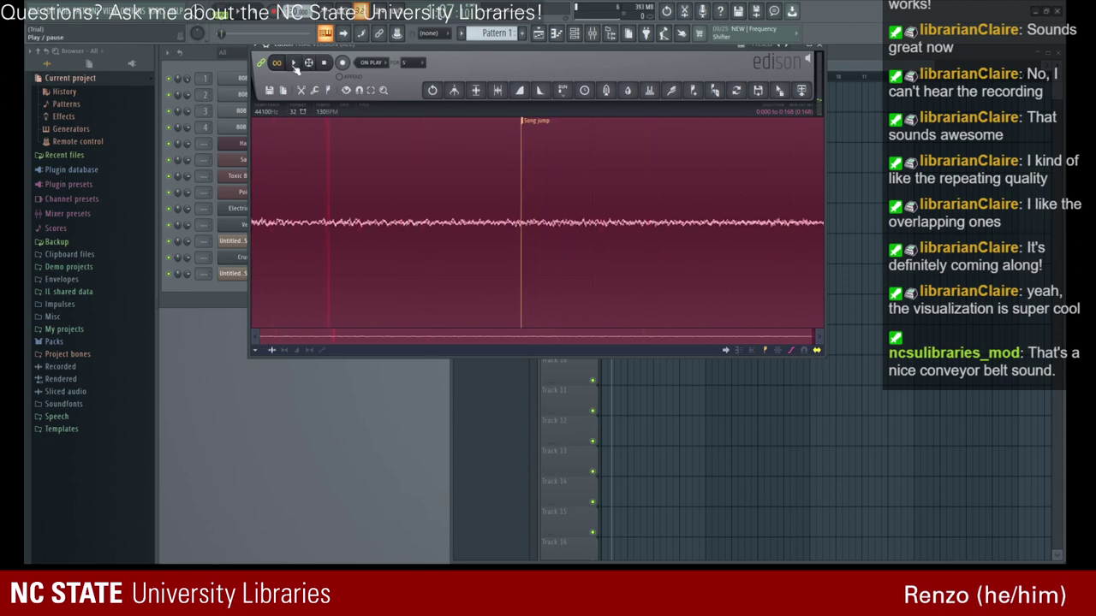
left_click(432, 92)
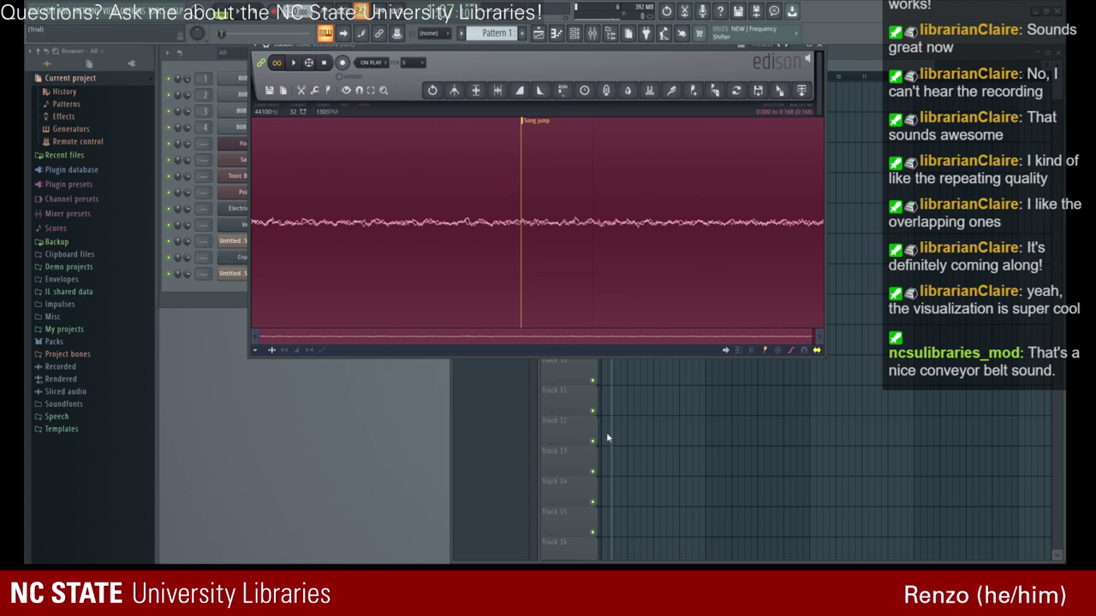
left_click(293, 64)
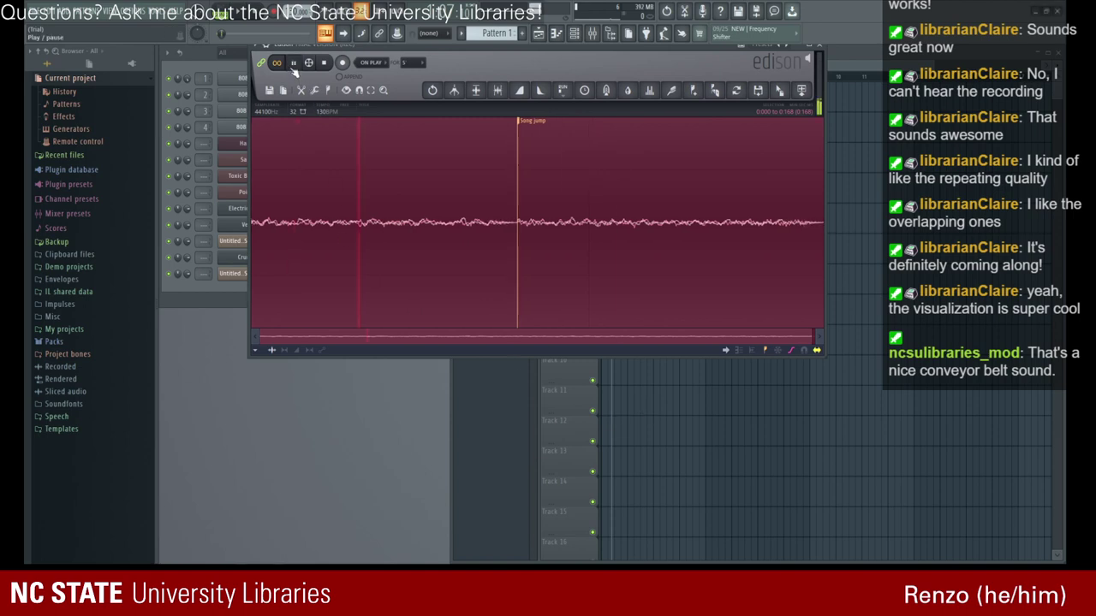
left_click(292, 66)
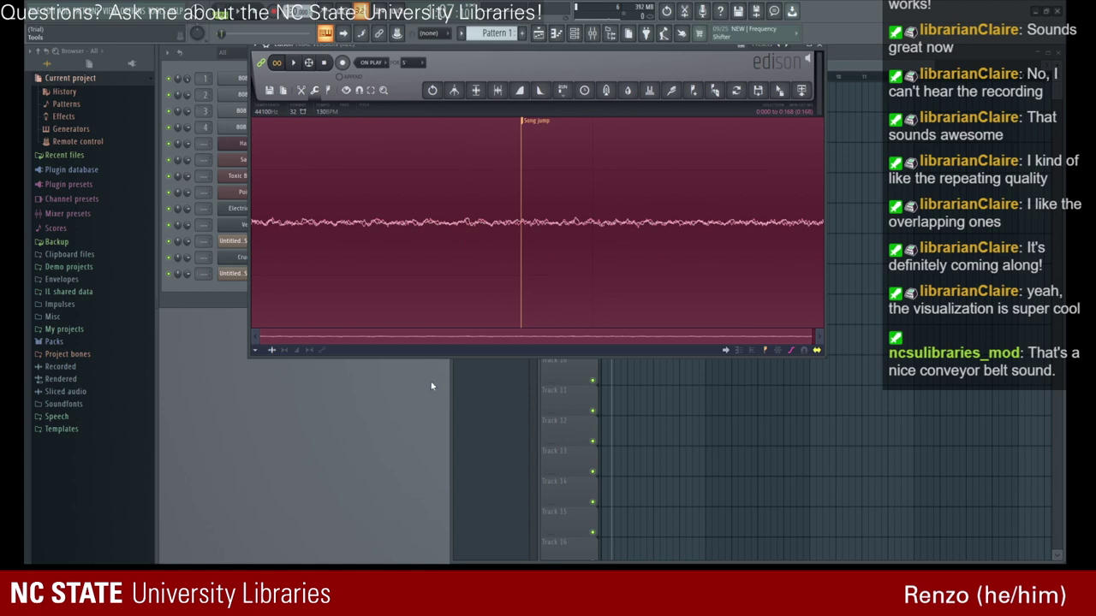
- Try processing on the whole recording that flattens its waveform, audition it, and undo the change
left_click(414, 400)
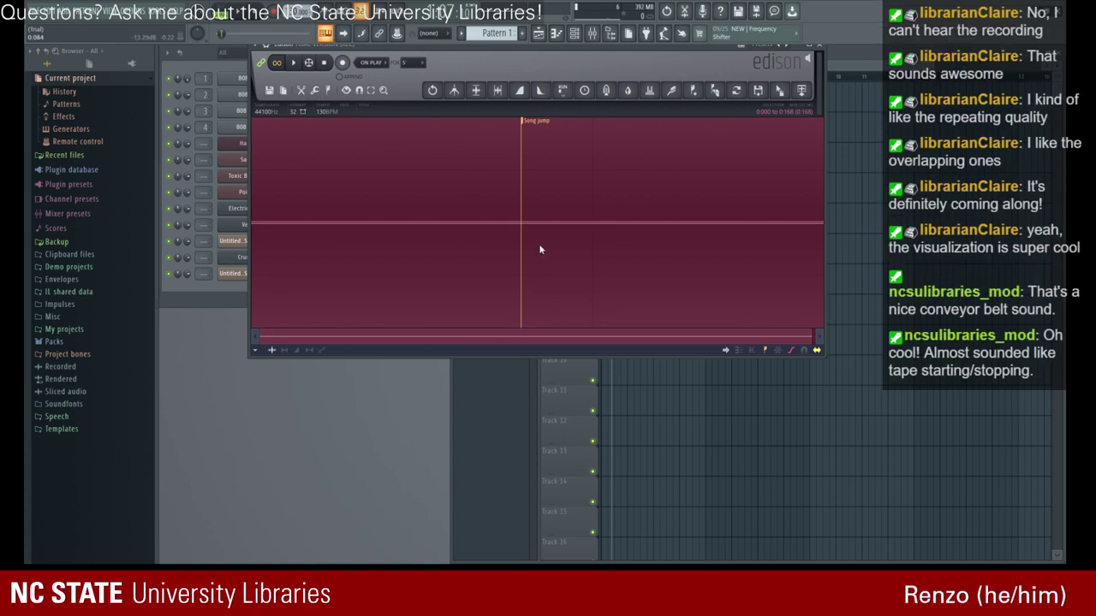
left_click(434, 90)
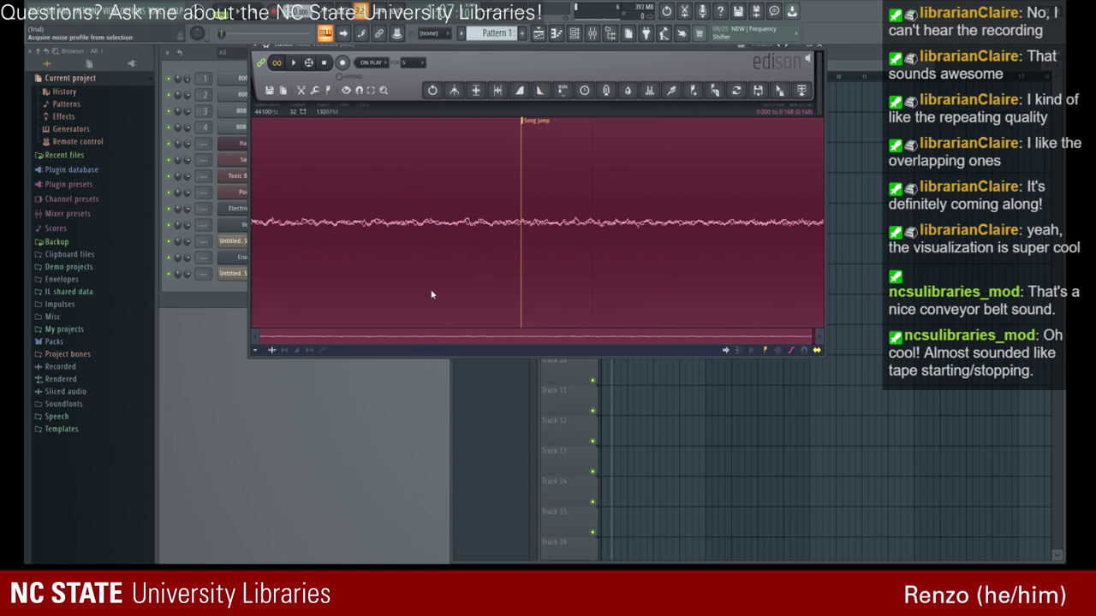
key("ctrl+z")
left_click(295, 64)
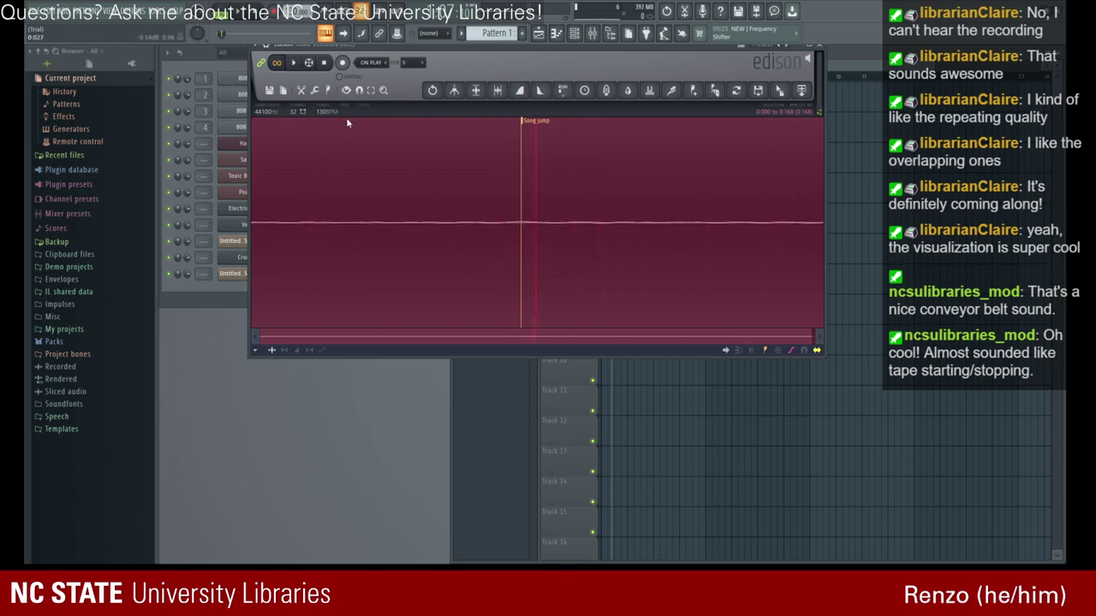
left_click(432, 90)
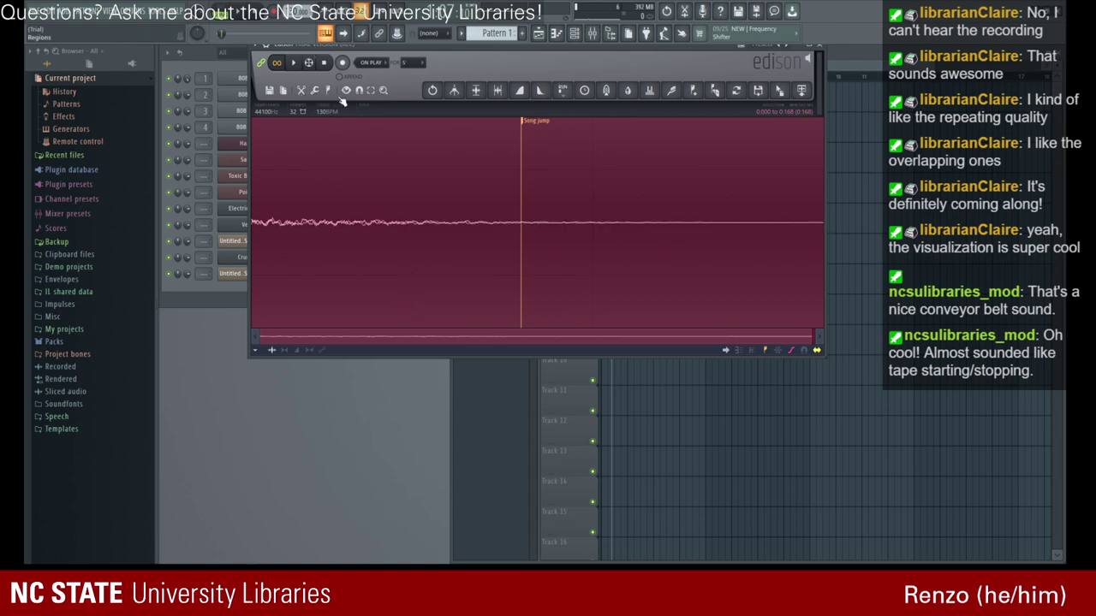
- Audition the faded-out and reversed versions of the recording in Edison, and undo the reversal
left_click(293, 65)
left_click(296, 65)
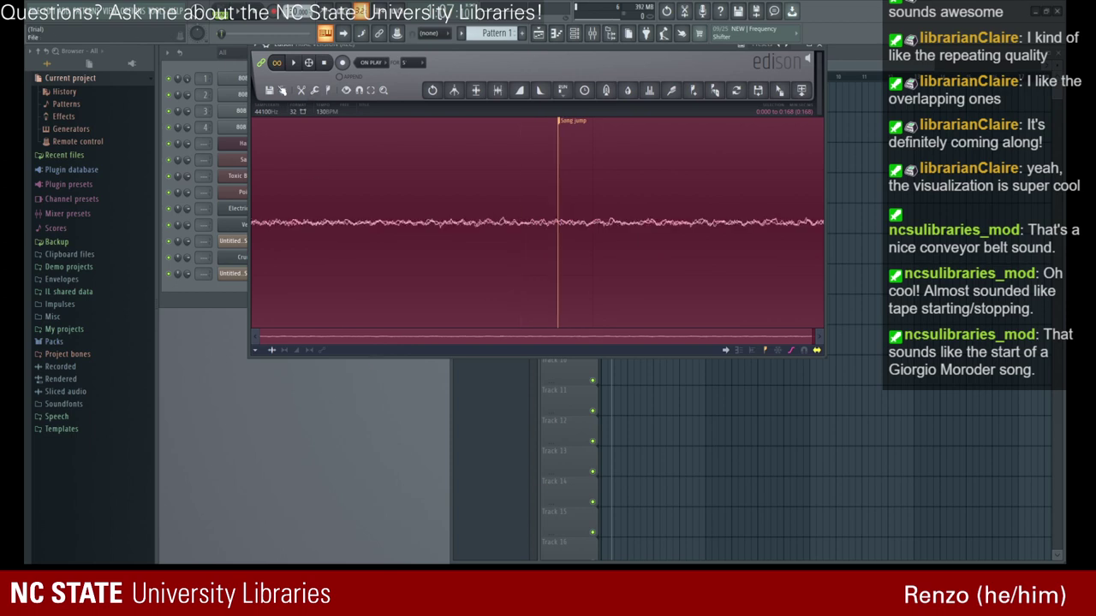
left_click(294, 64)
left_click(431, 90)
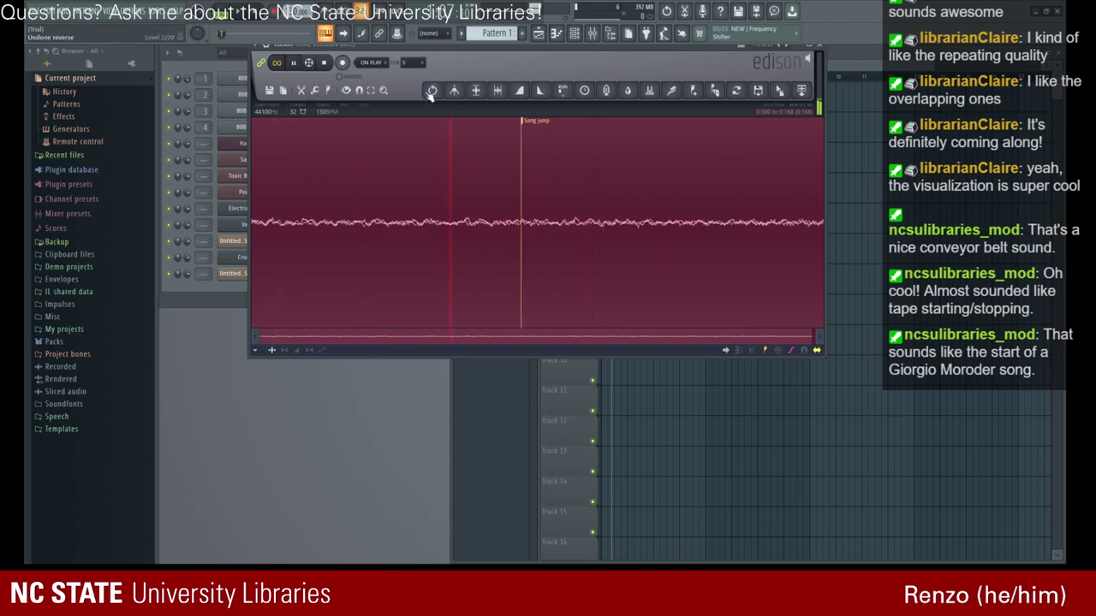
- Play the restored recording on loop and normalize the whole selection to full volume
left_click(296, 61)
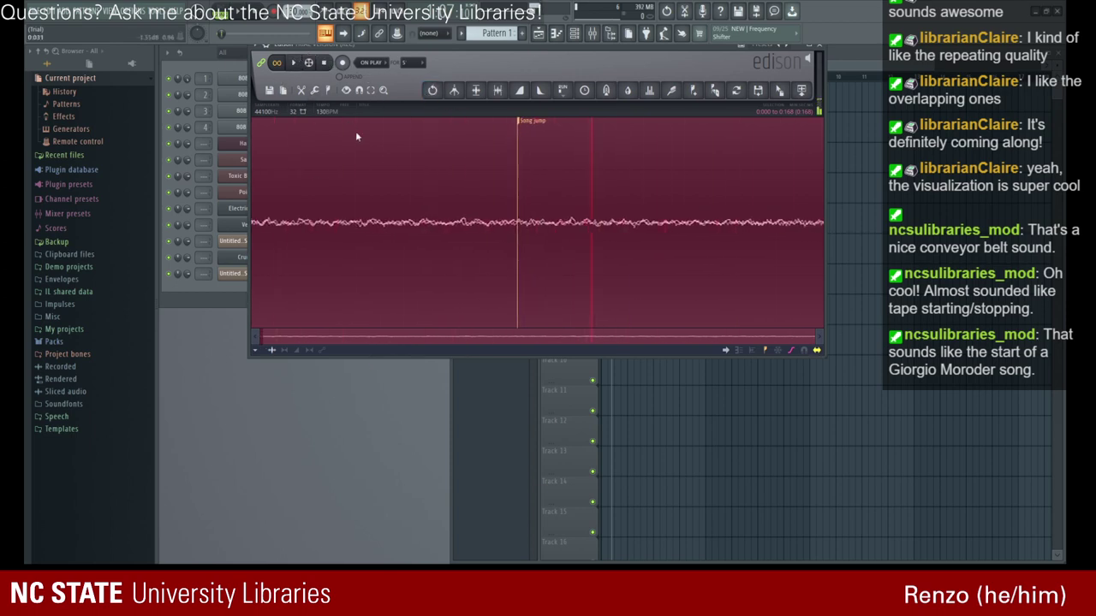
scroll(303, 225, "up", 1)
scroll(304, 224, "down", 1)
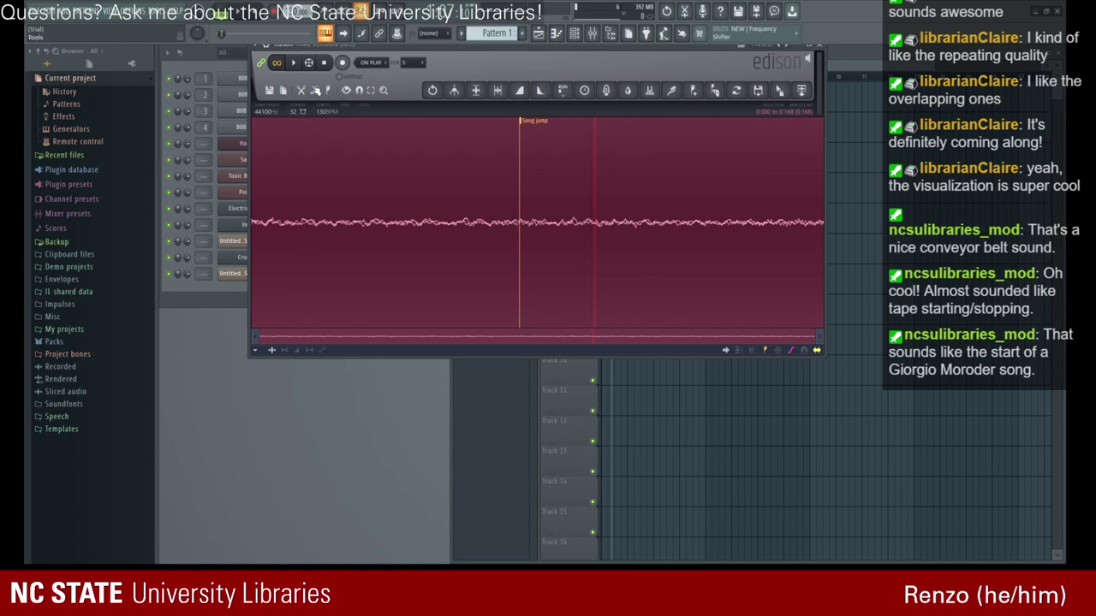
left_click(293, 63)
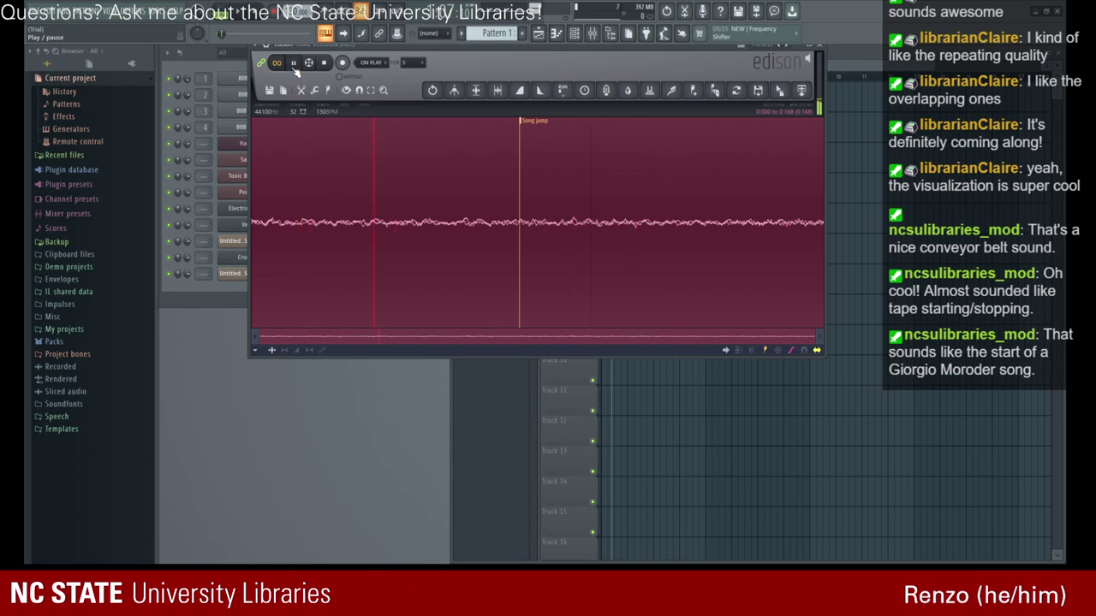
left_click(478, 91)
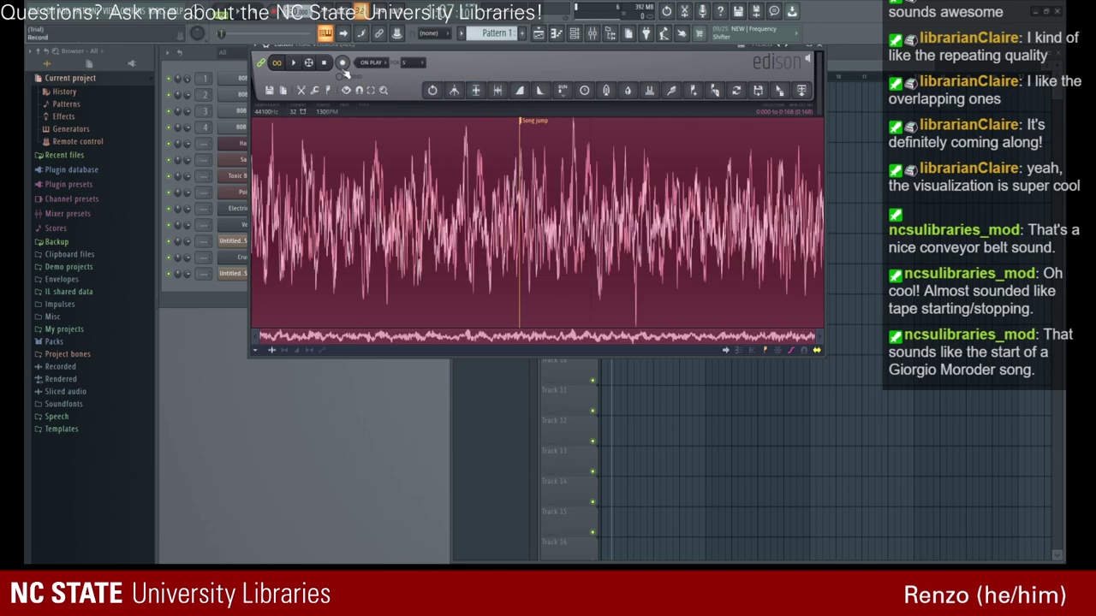
- Close Edison and view the first recorded clip's sample settings and its levels and root note settings in the channel rack
left_click(304, 64)
left_click(818, 49)
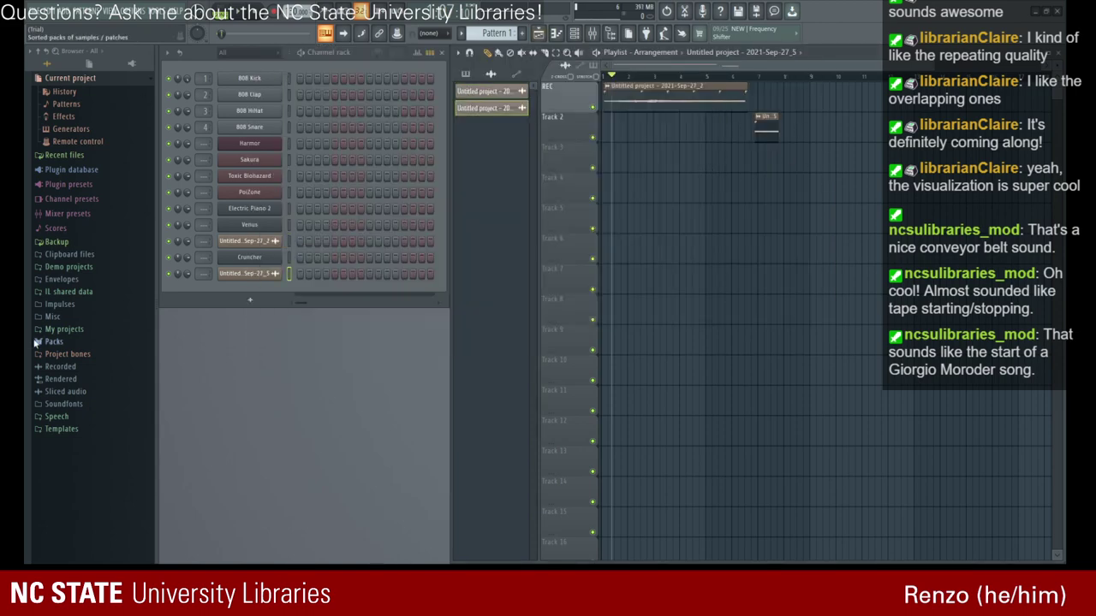
left_click(258, 237)
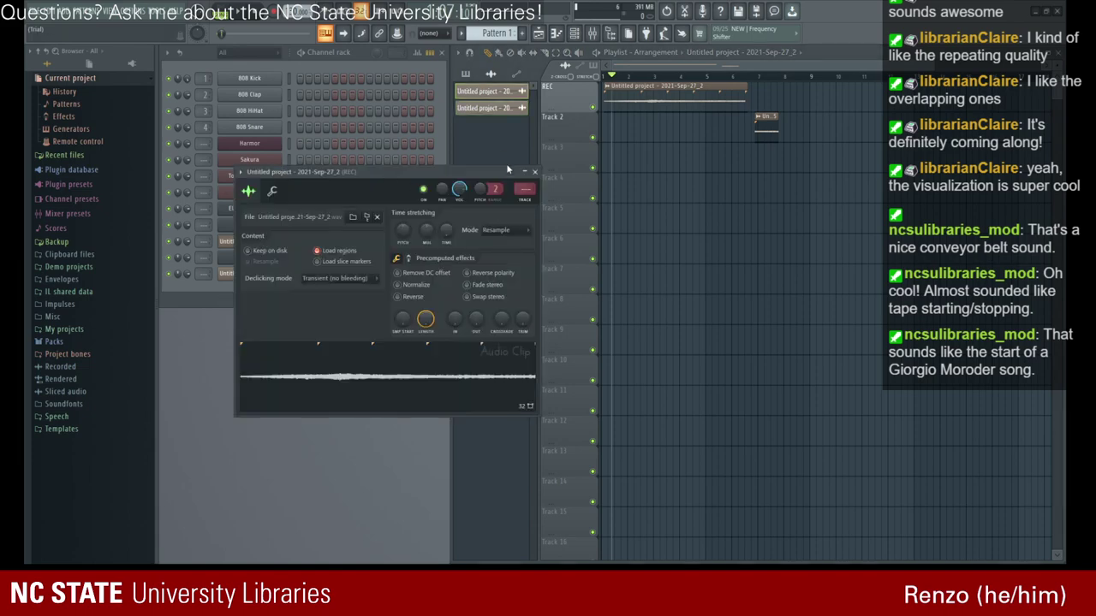
left_click(273, 192)
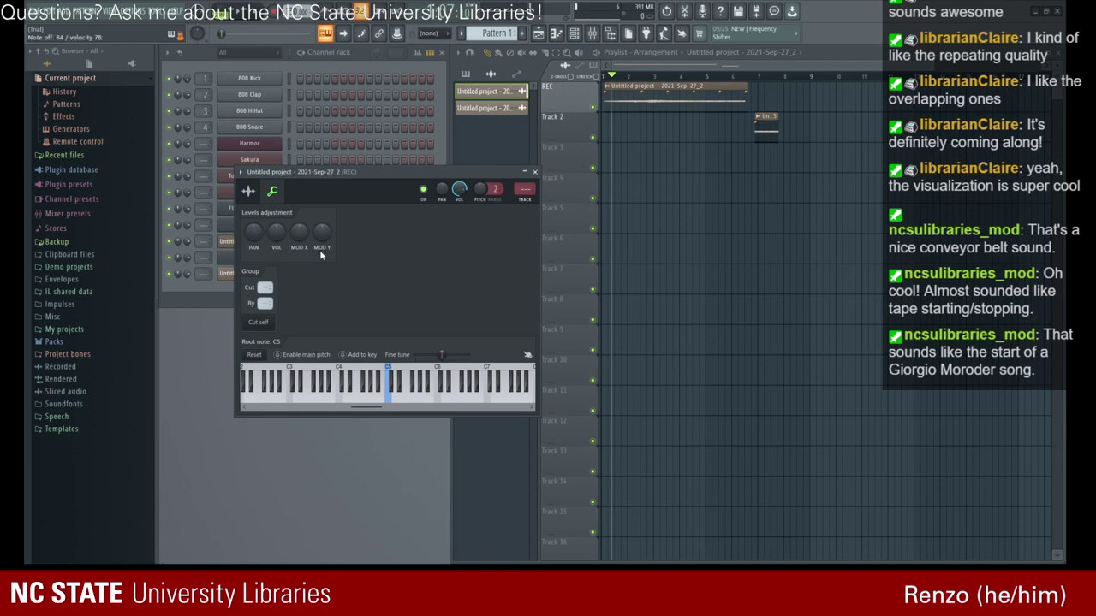
left_click(534, 173)
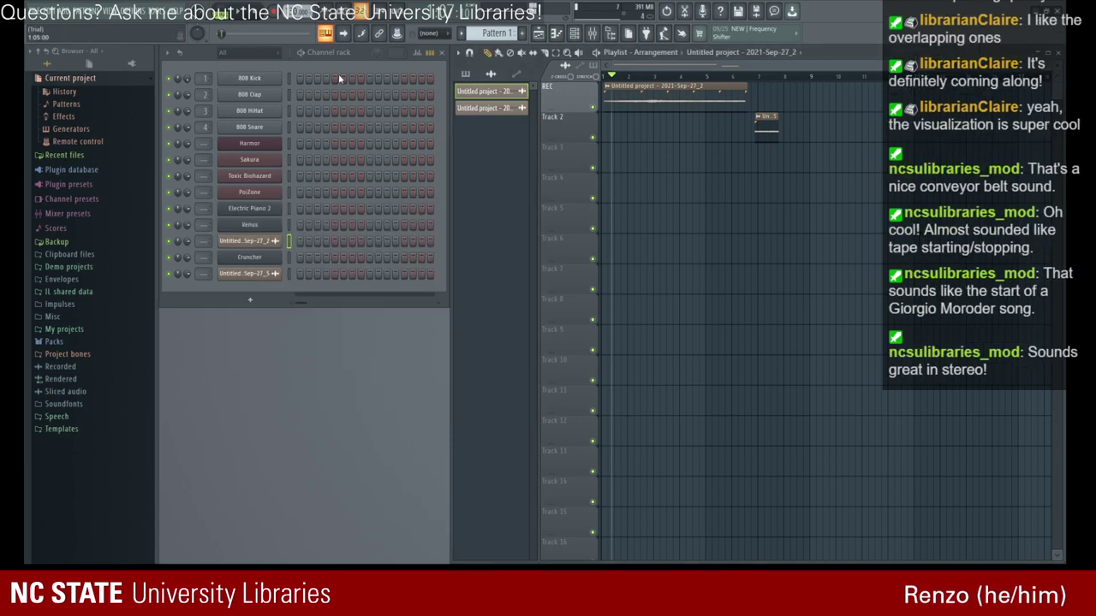
- Change the Electric Piano 2 channel's FLEX preset to Jazz Guitar and browse further down the preset list
left_click(244, 211)
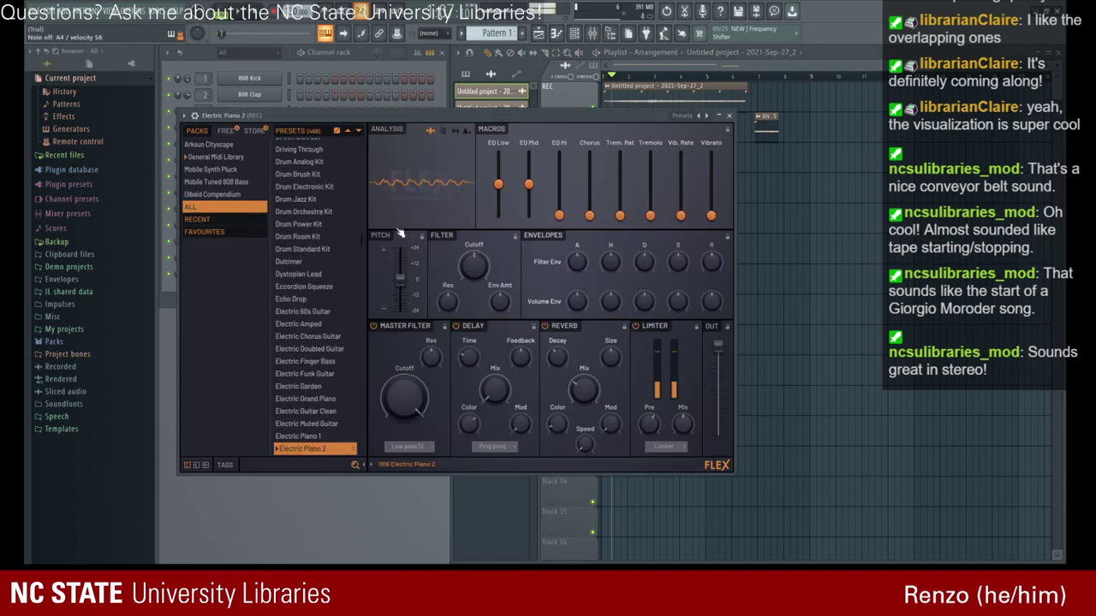
scroll(349, 329, "down", 2)
scroll(350, 330, "down", 10)
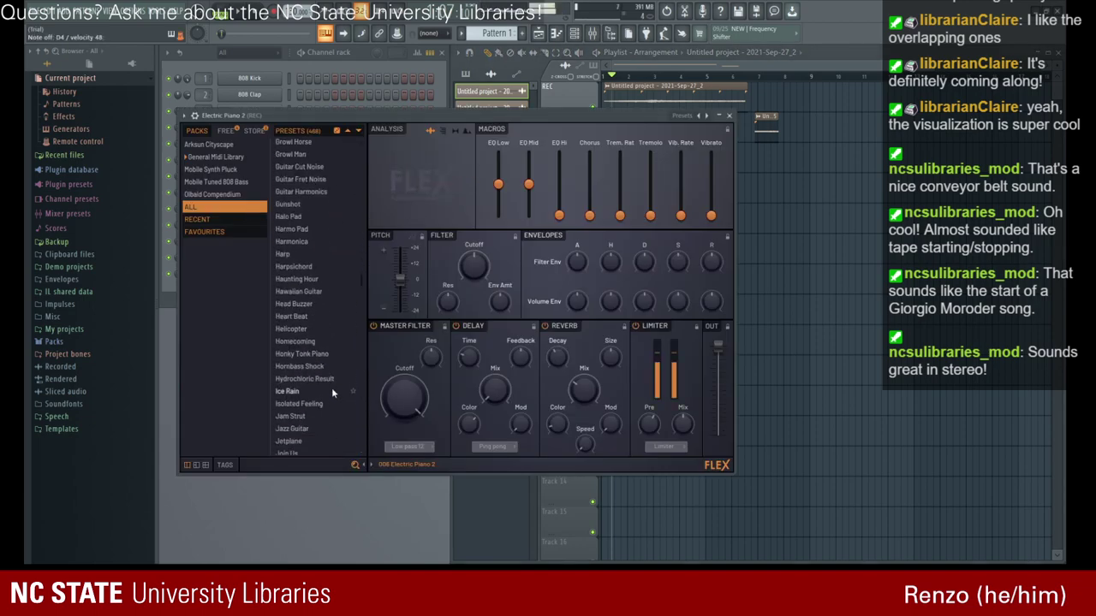
left_click(321, 417)
left_click(316, 428)
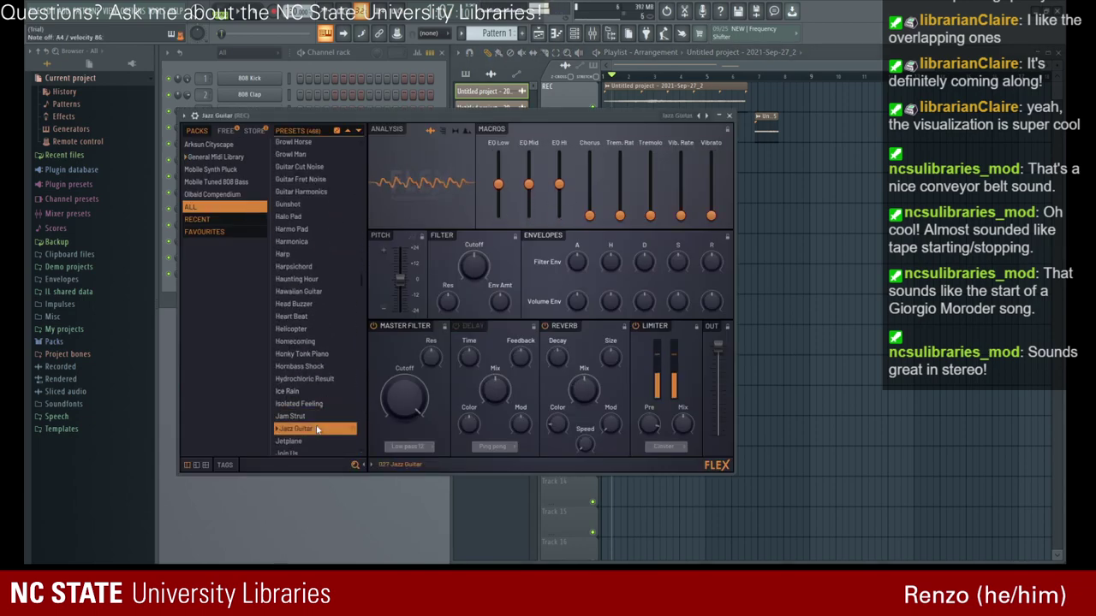
scroll(316, 423, "down", 3)
scroll(317, 425, "down", 6)
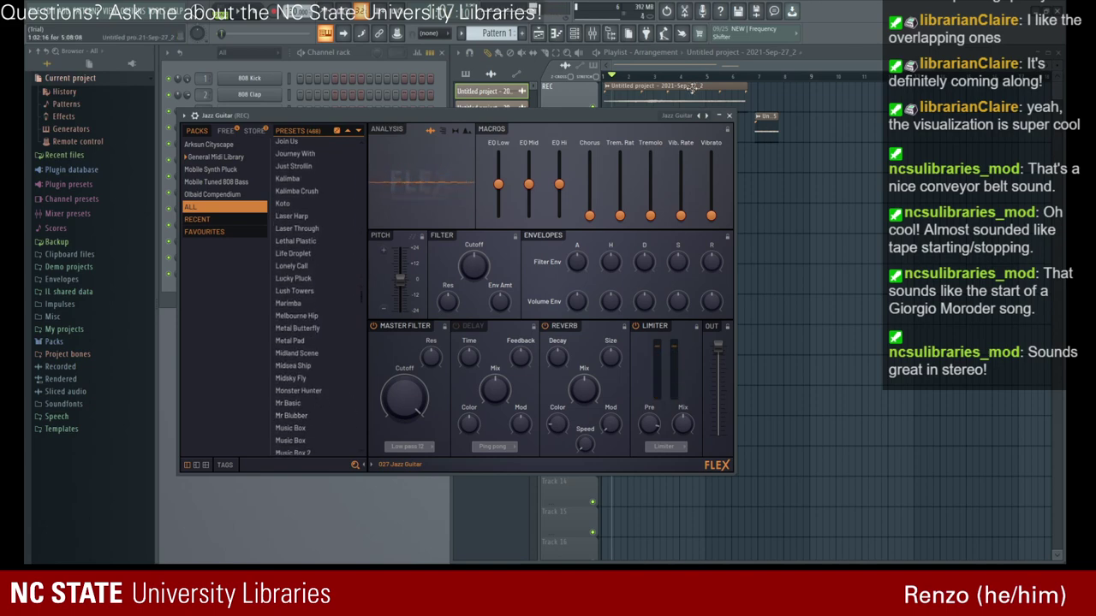
left_click(728, 116)
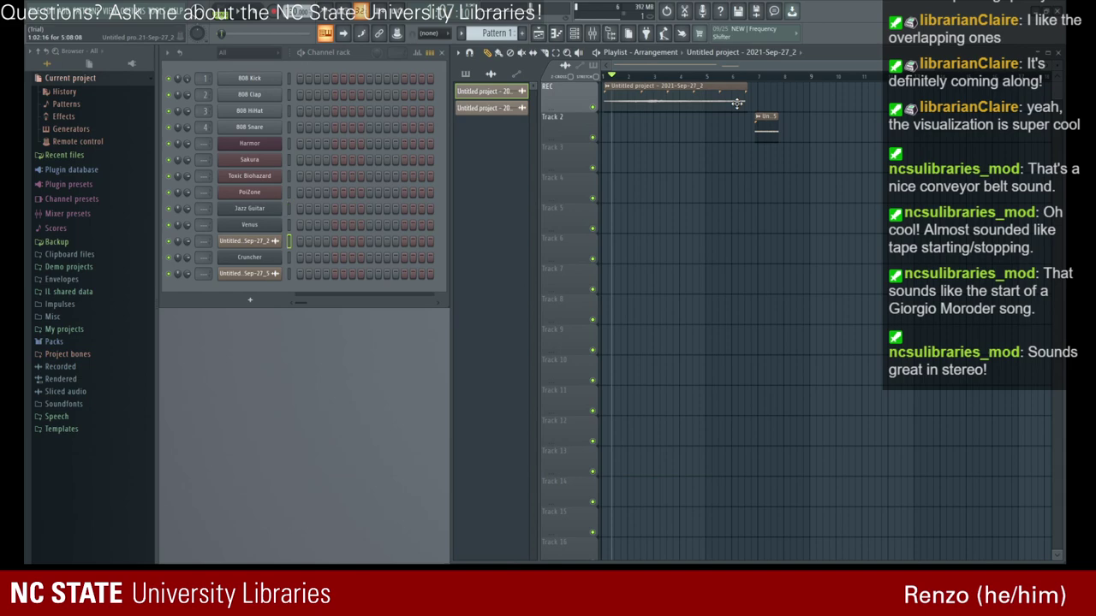
- Shift the recorded audio clip on the first playlist track slightly earlier, to the start of the timeline
left_click_drag(748, 91, 816, 81)
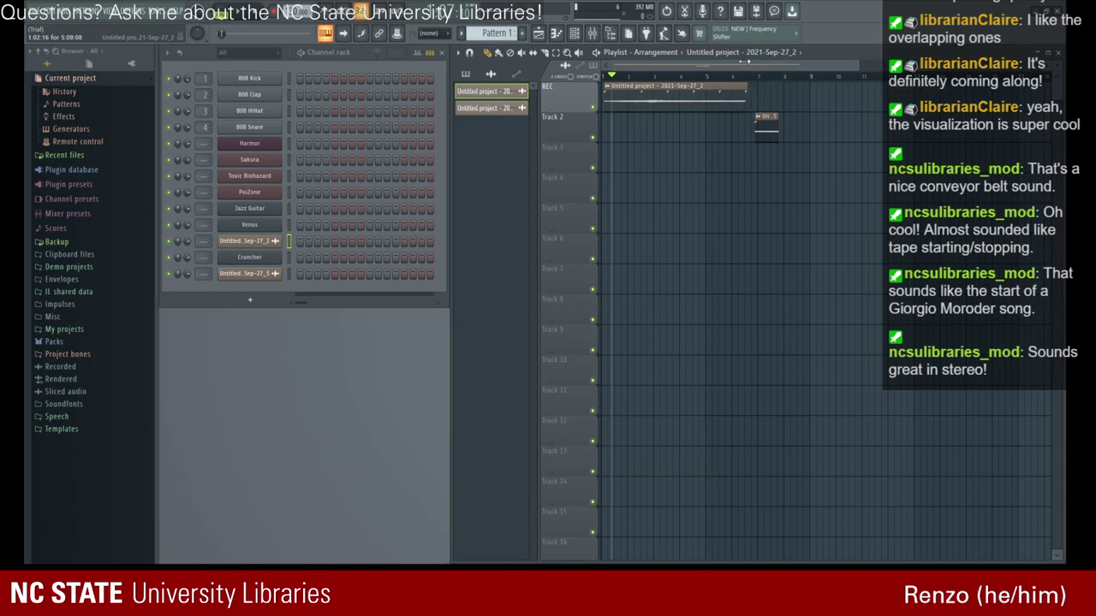
right_click(738, 93)
left_click_drag(739, 94, 623, 91)
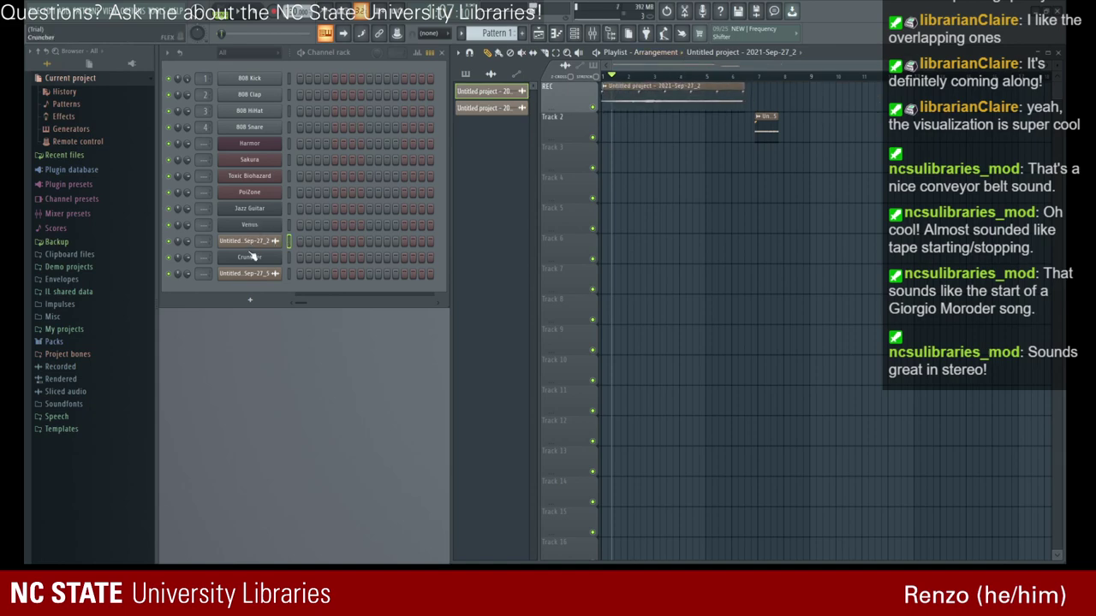
- Open the Cruncher channel's FLEX instrument with its preset list
left_click(251, 257)
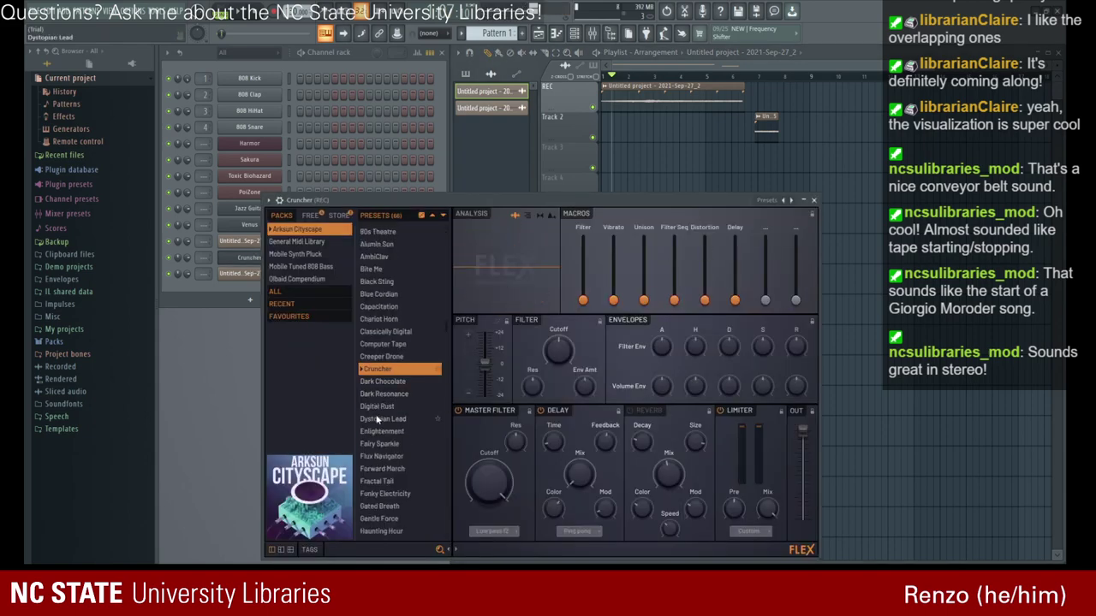
- Audition the Tesla Pipe, The Space Between, Dark Resonance, Dark Chocolate and Cruncher presets from the Arksun Cityscape pack in FLEX
scroll(376, 418, "down", 10)
left_click(387, 470)
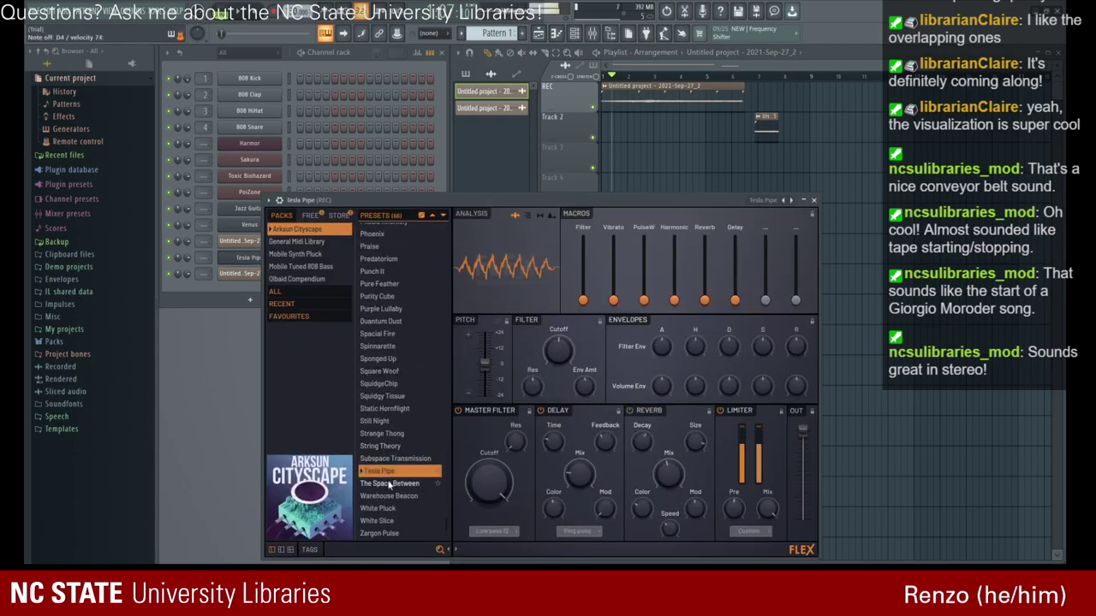
left_click(389, 483)
scroll(382, 402, "up", 8)
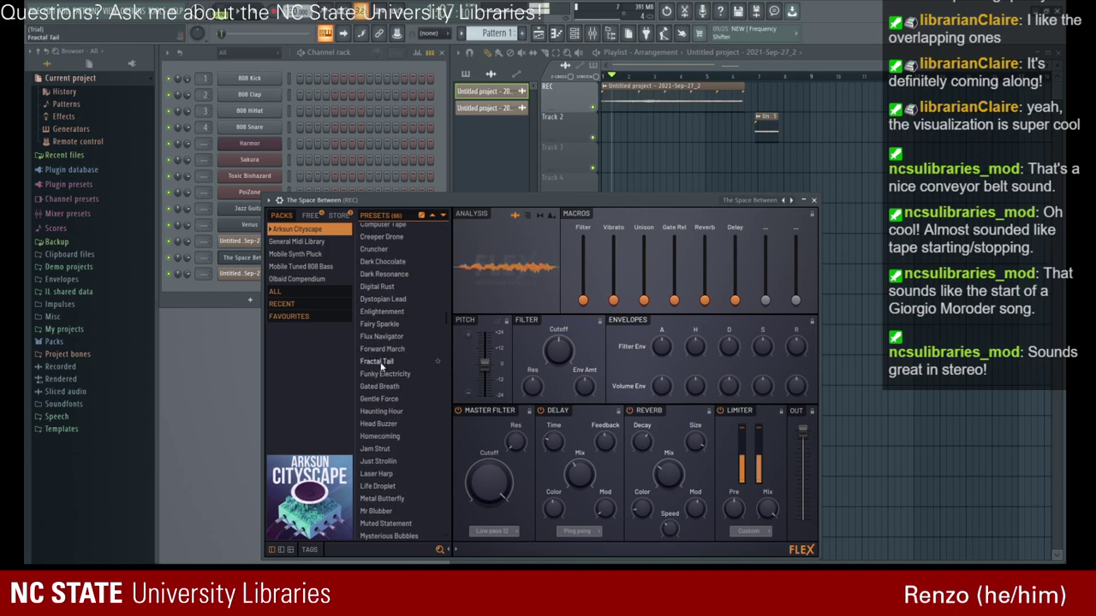
left_click(375, 274)
left_click(377, 261)
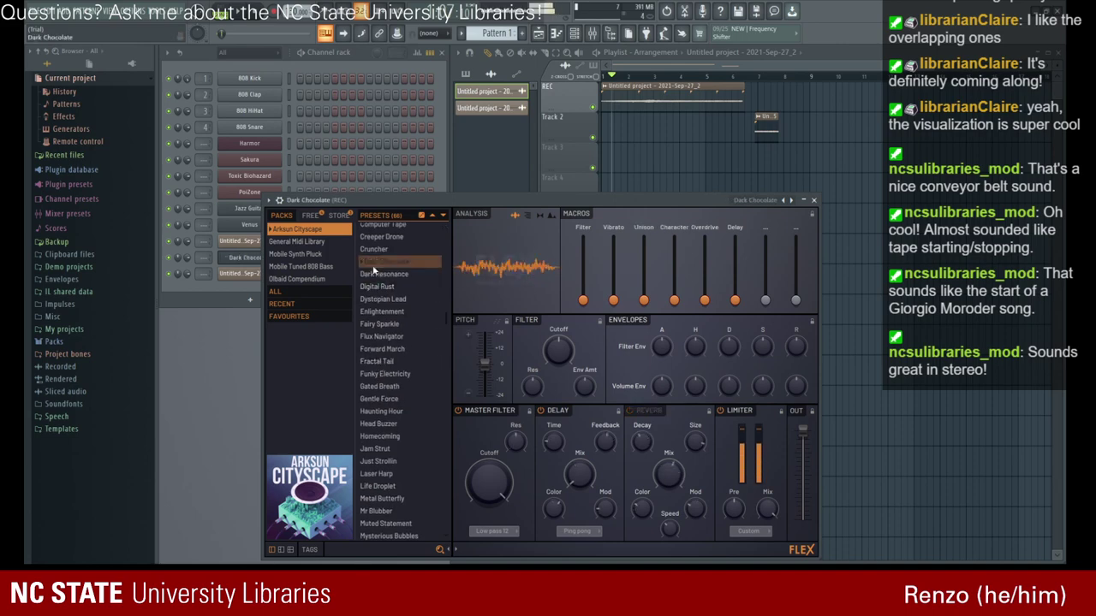
scroll(418, 400, "up", 1)
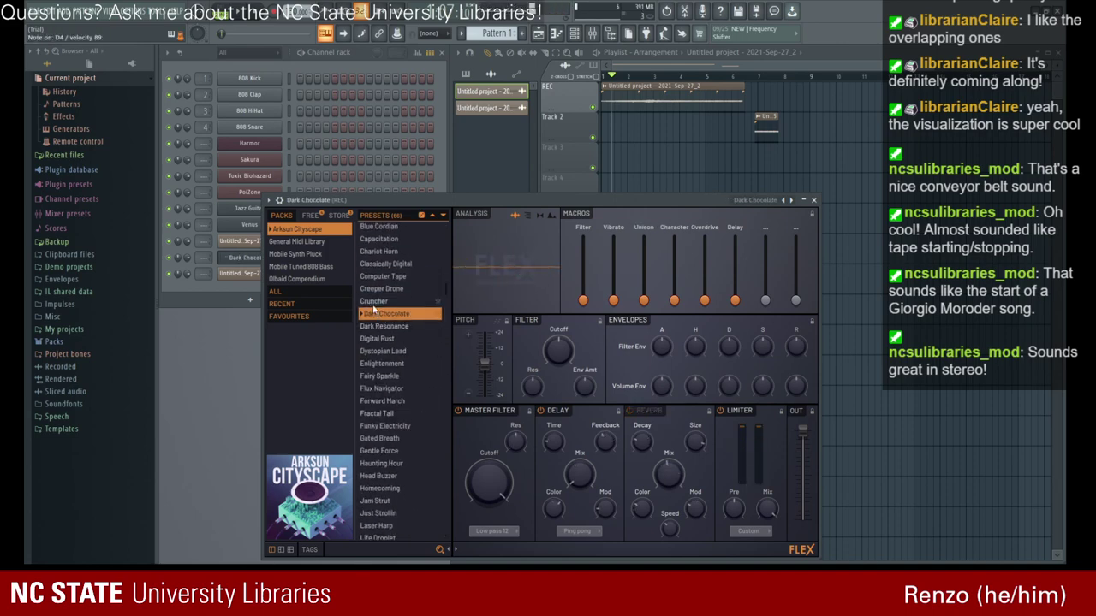
left_click(373, 302)
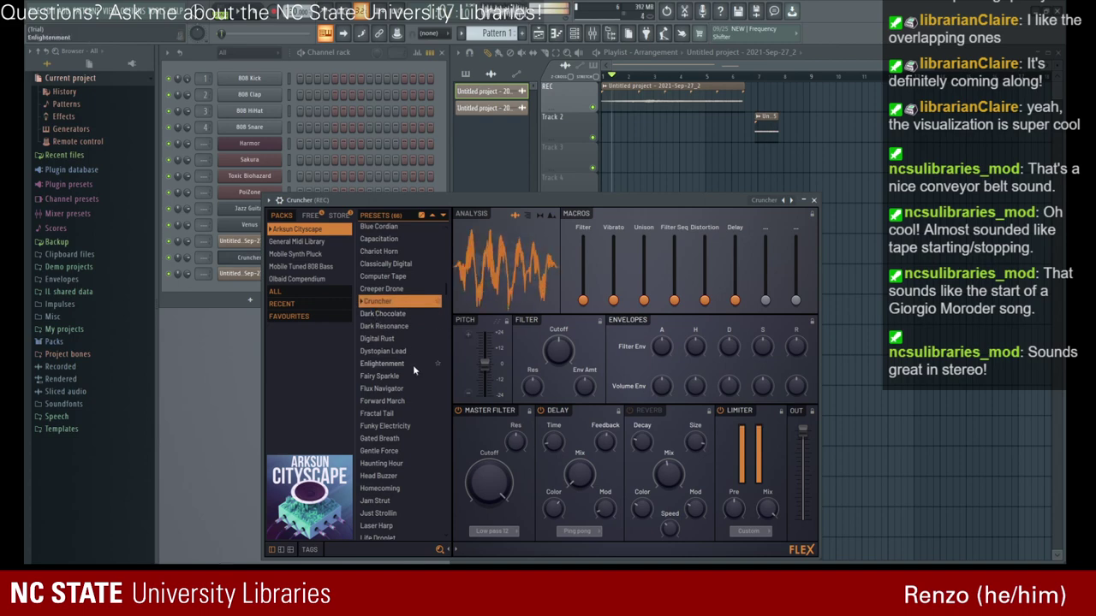
- Audition the Zargon Pulse, White Slice, White Pluck, Warehouse Beacon, The Space Between, String Theory and Strange Thong presets
scroll(407, 382, "down", 10)
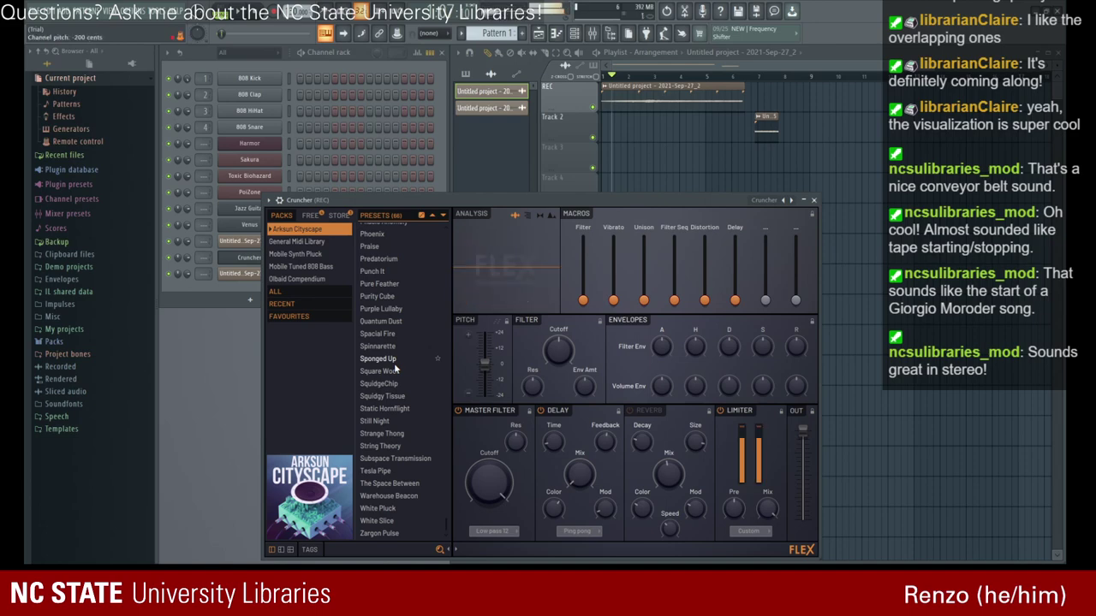
left_click(398, 532)
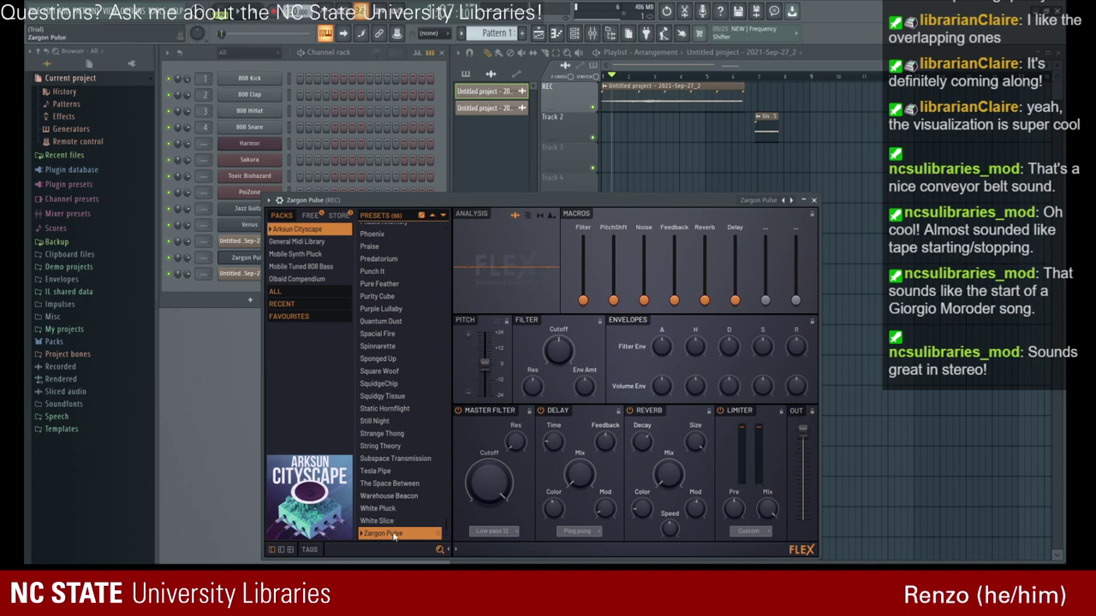
left_click(392, 522)
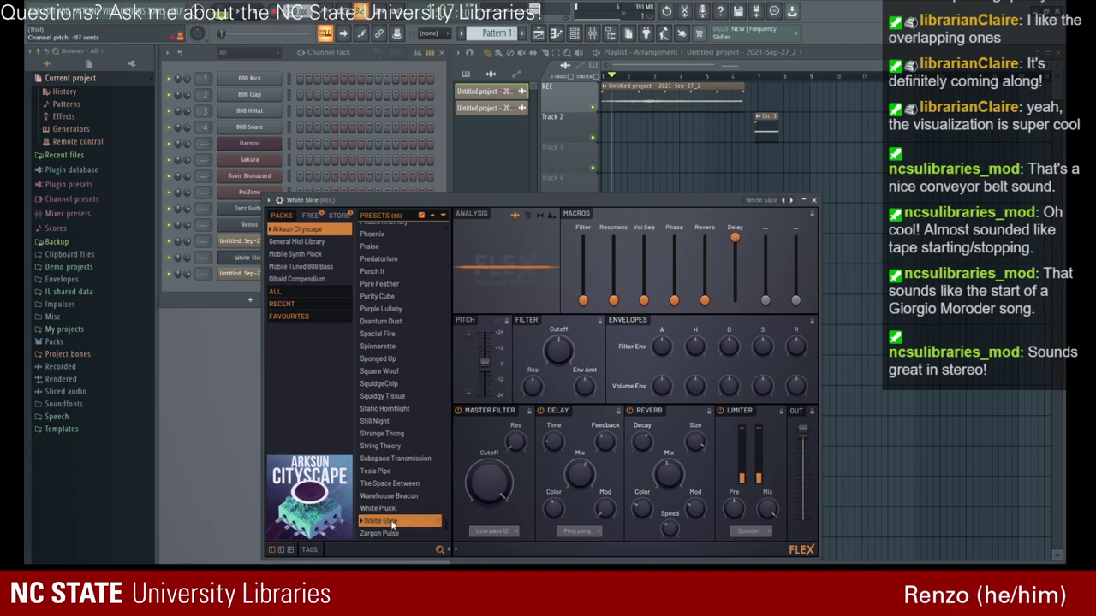
left_click(386, 510)
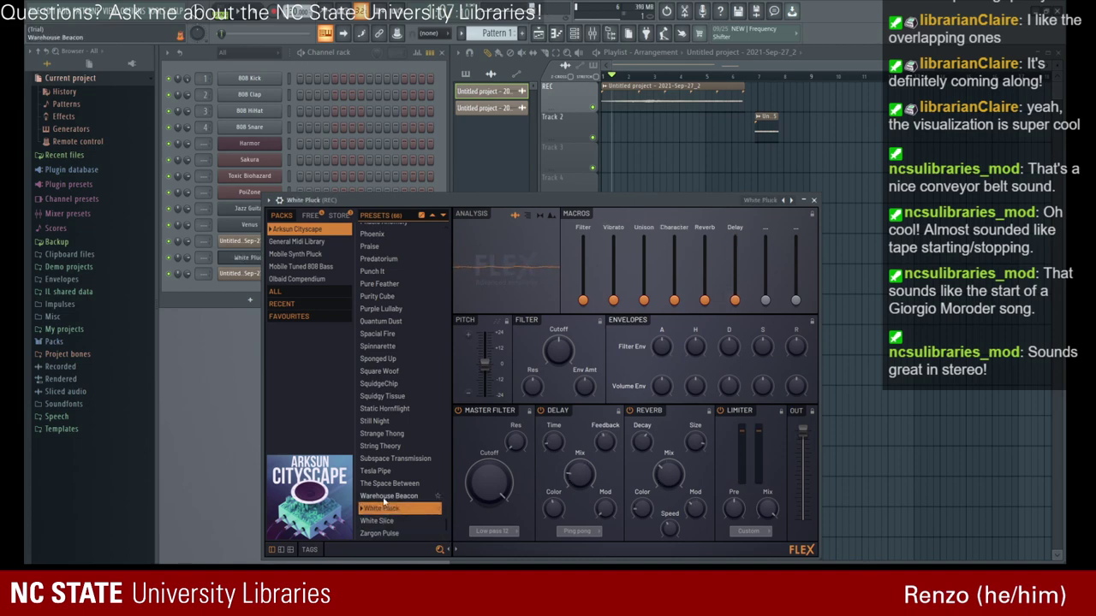
left_click(383, 496)
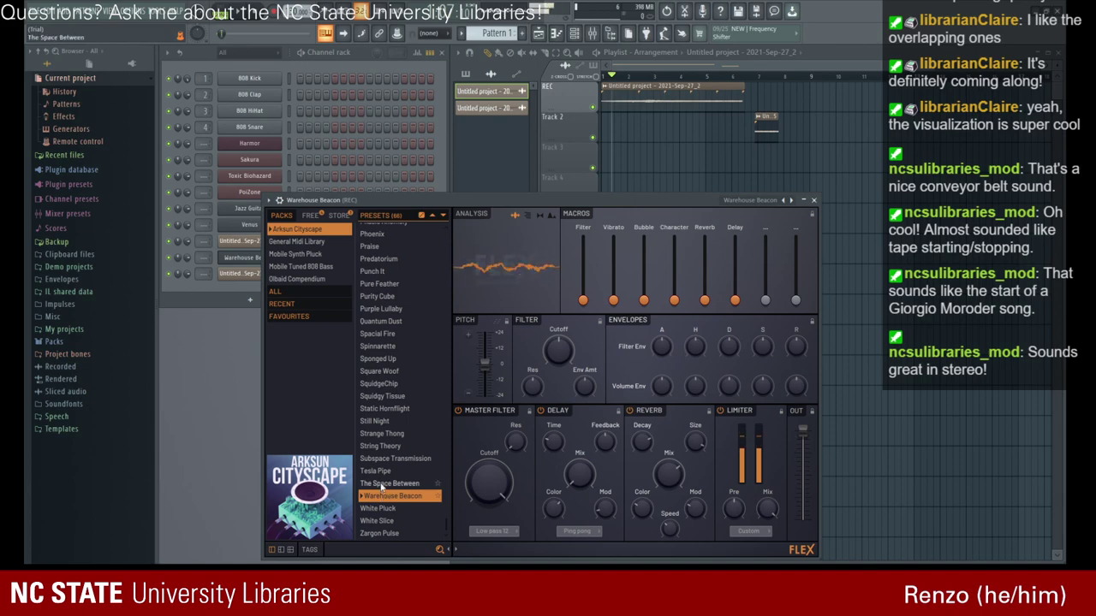
left_click(382, 485)
left_click(381, 446)
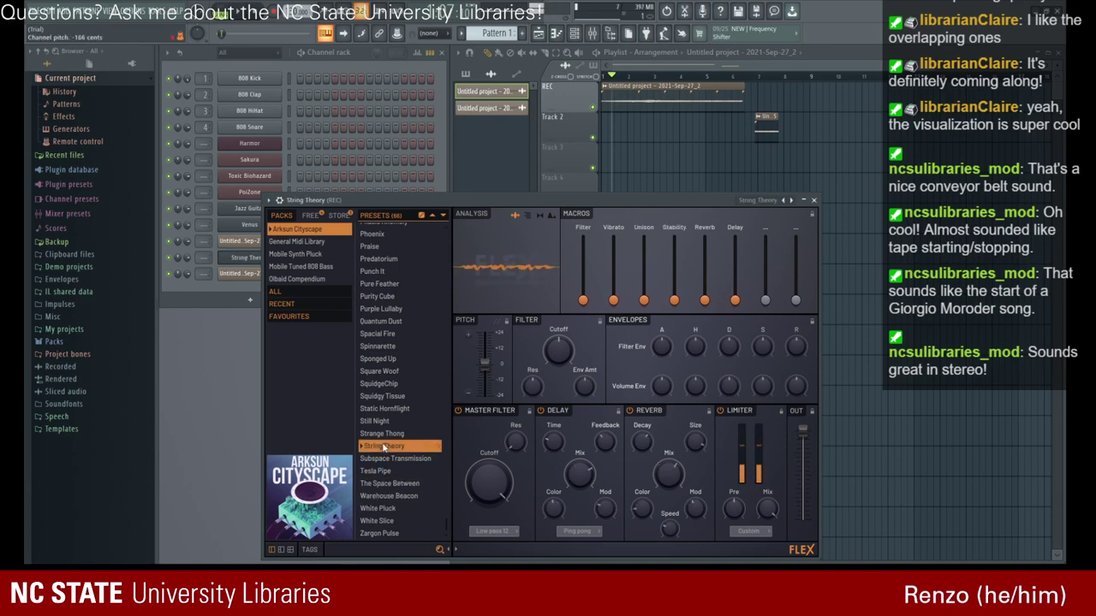
left_click(381, 434)
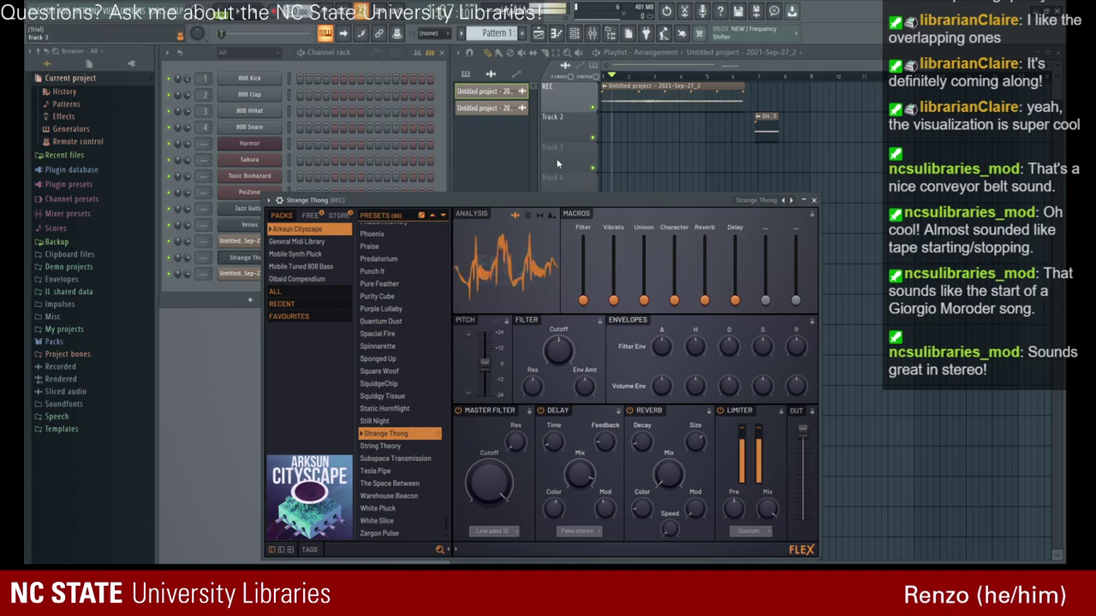
- Play the arrangement while trying the Still Night preset, and delete the short audio clip from Track 2 in the playlist
key("space")
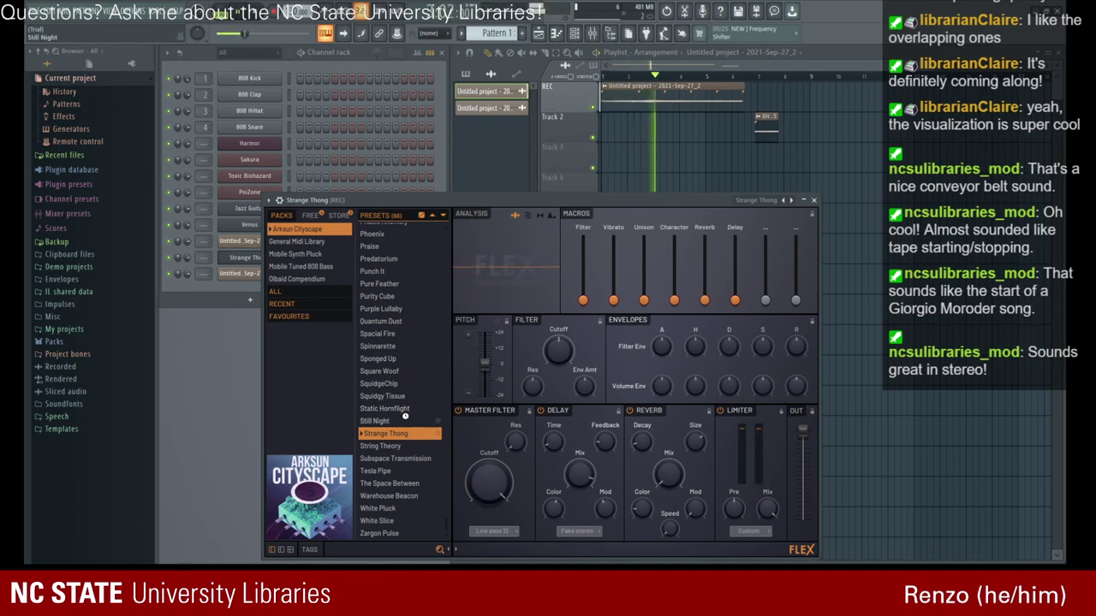
left_click(392, 420)
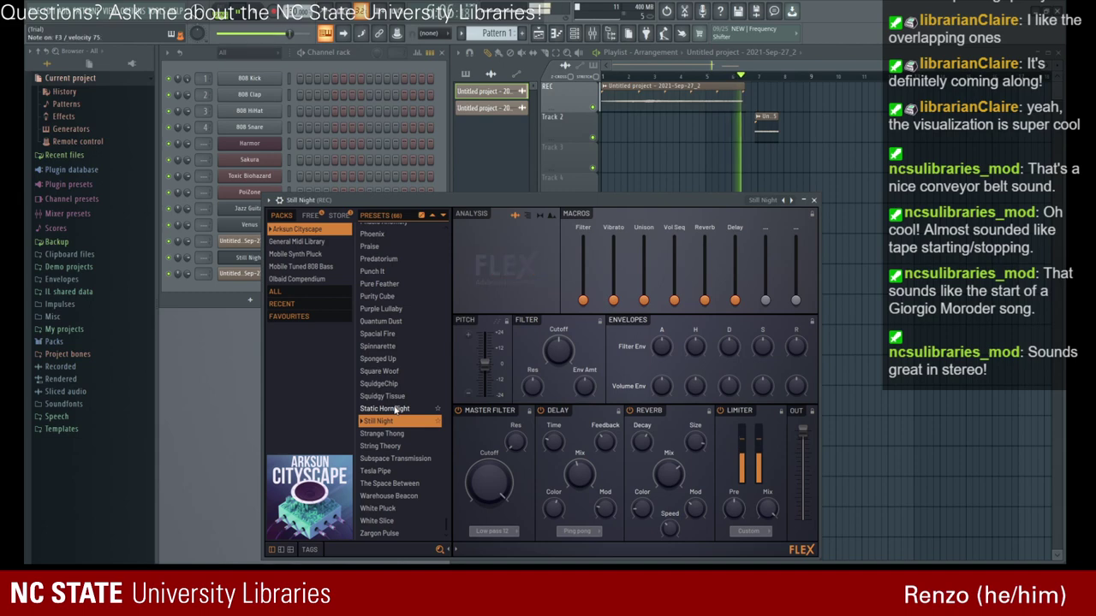
right_click(762, 126)
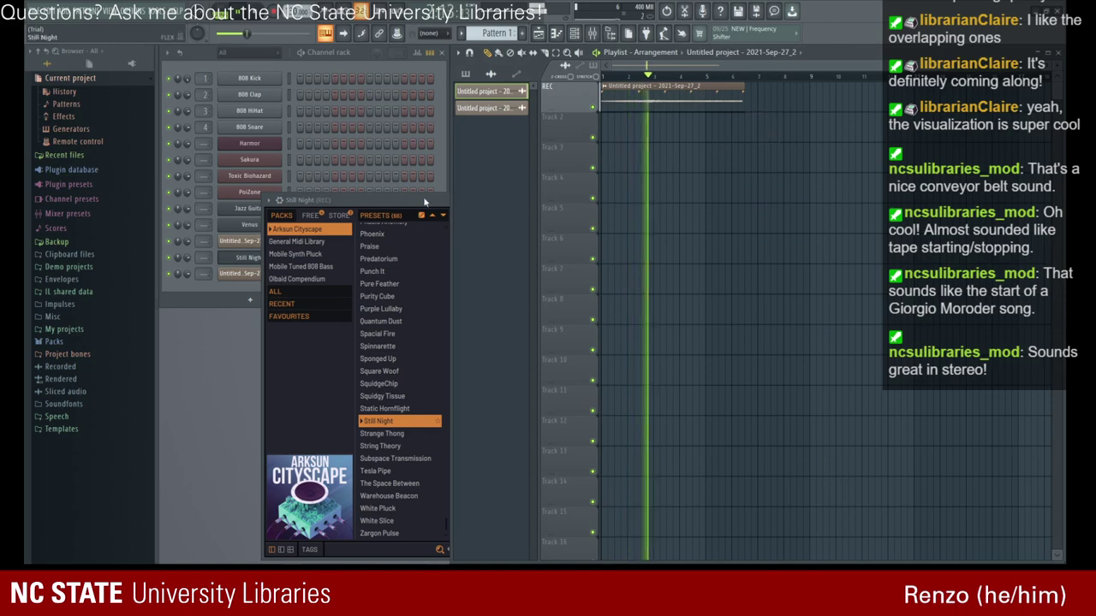
- Try Squidgy Tissue and Static Hornflight against the playing arrangement, and load the SquidgeChip preset in FLEX
left_click_drag(342, 206, 329, 146)
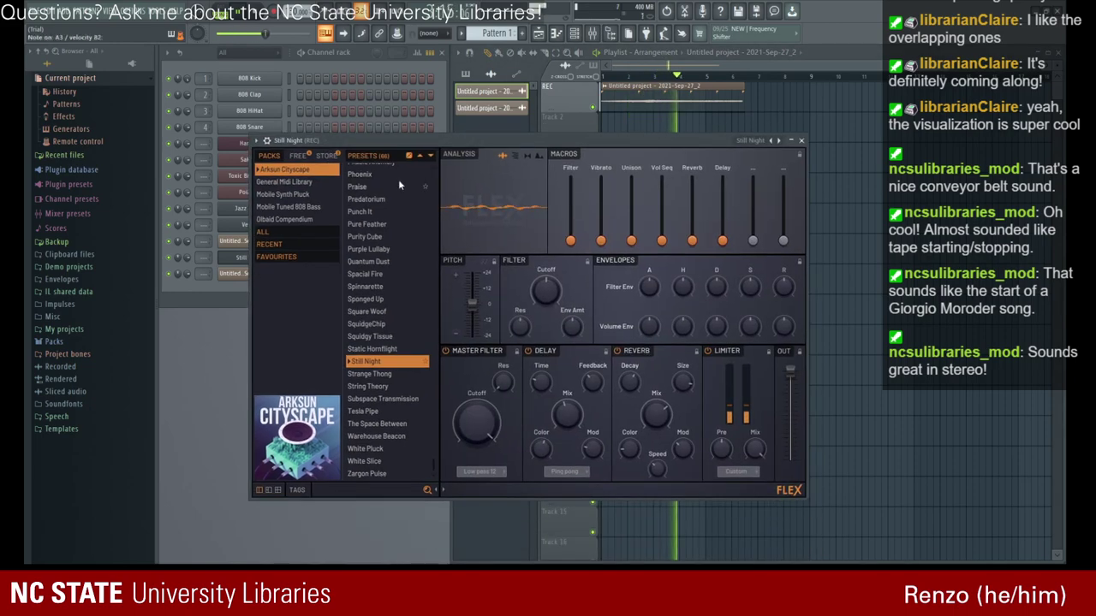
left_click(383, 337)
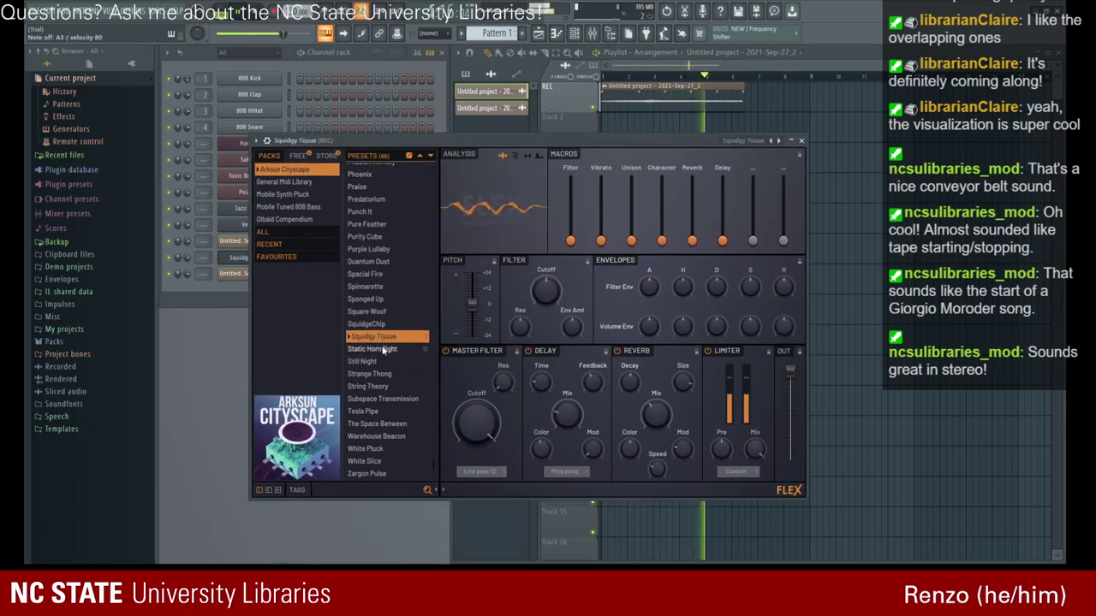
left_click(381, 349)
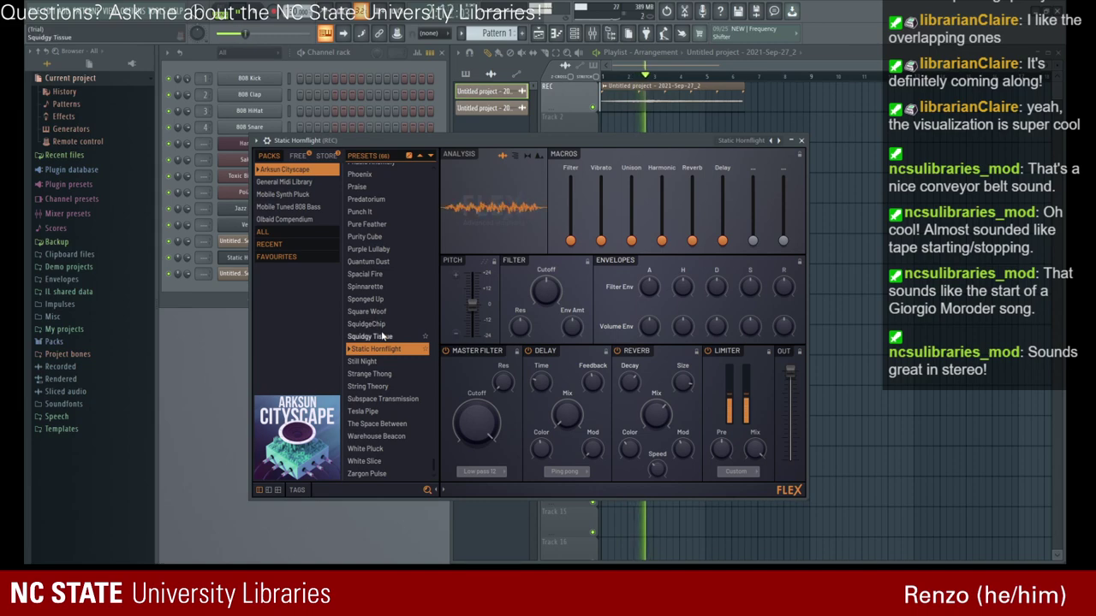
left_click(377, 336)
left_click(376, 326)
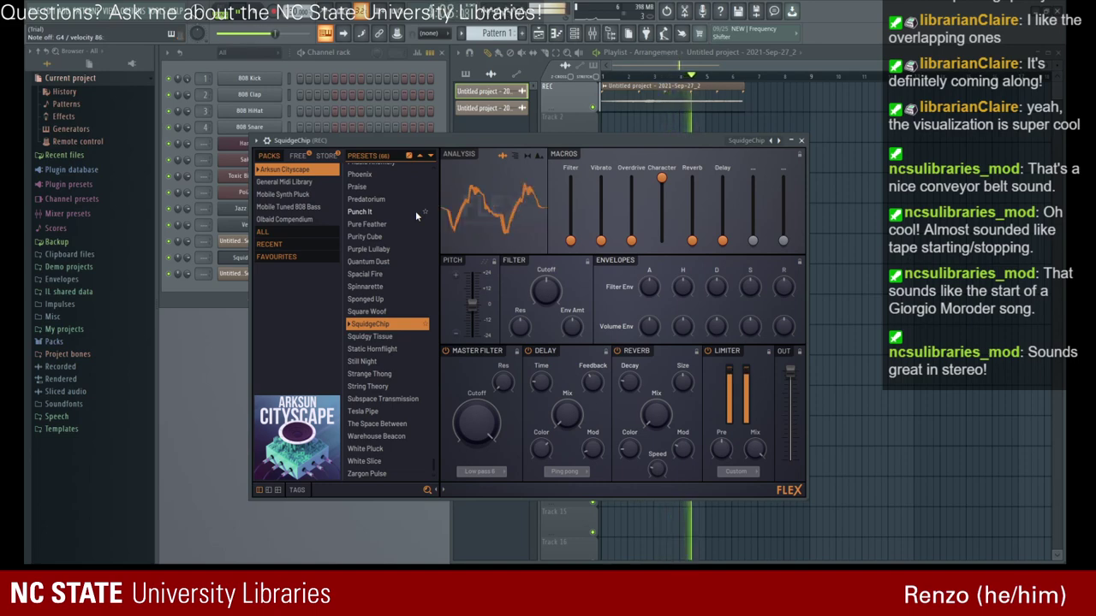
- Close the FLEX and Edison windows and stop playback of the arrangement
left_click(800, 140)
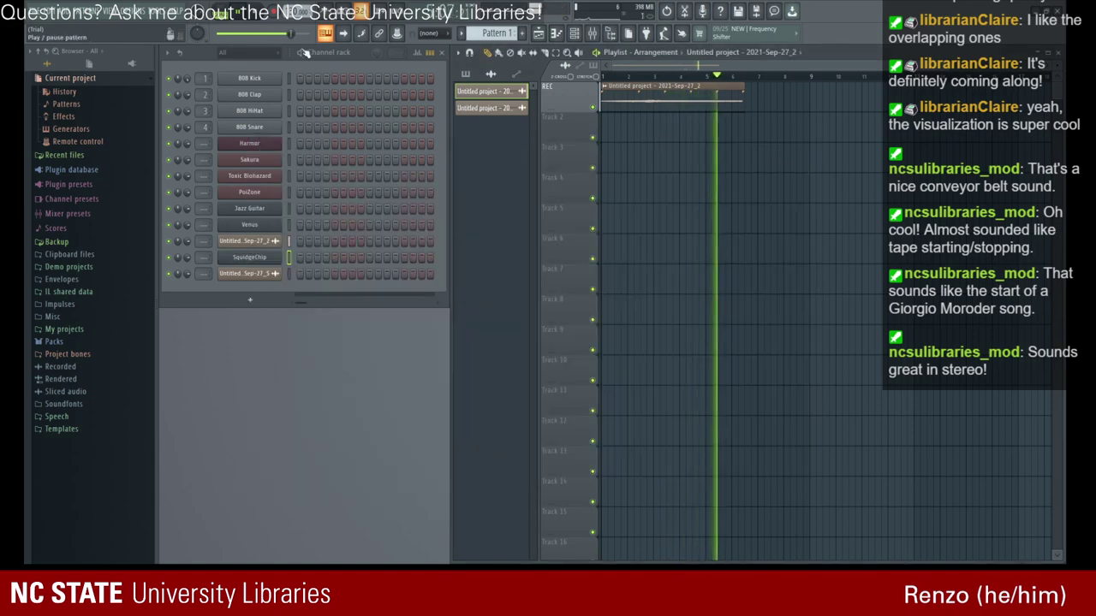
key("space")
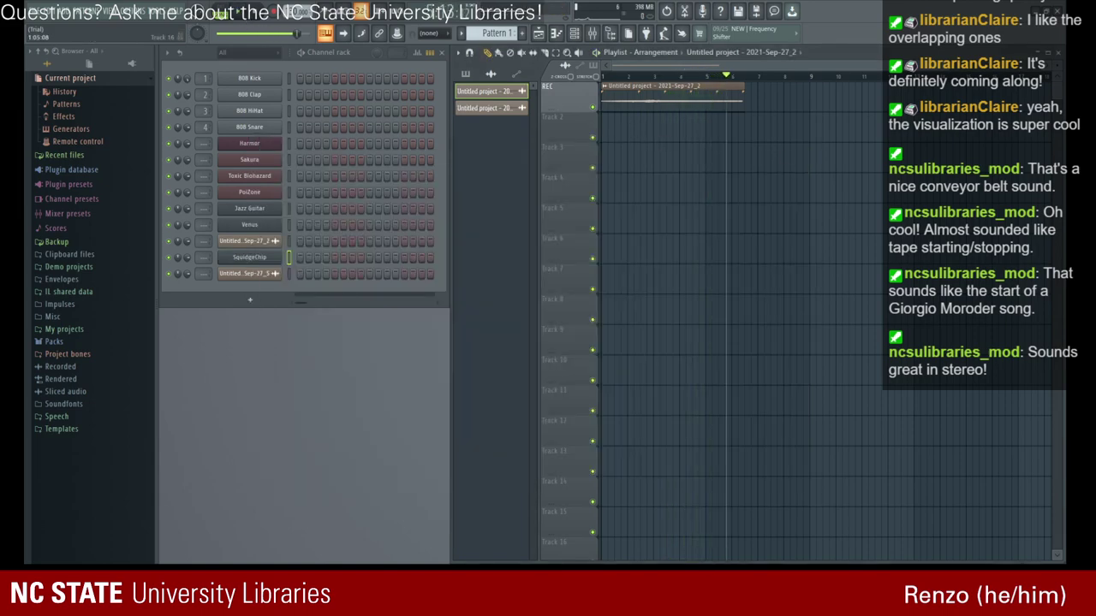
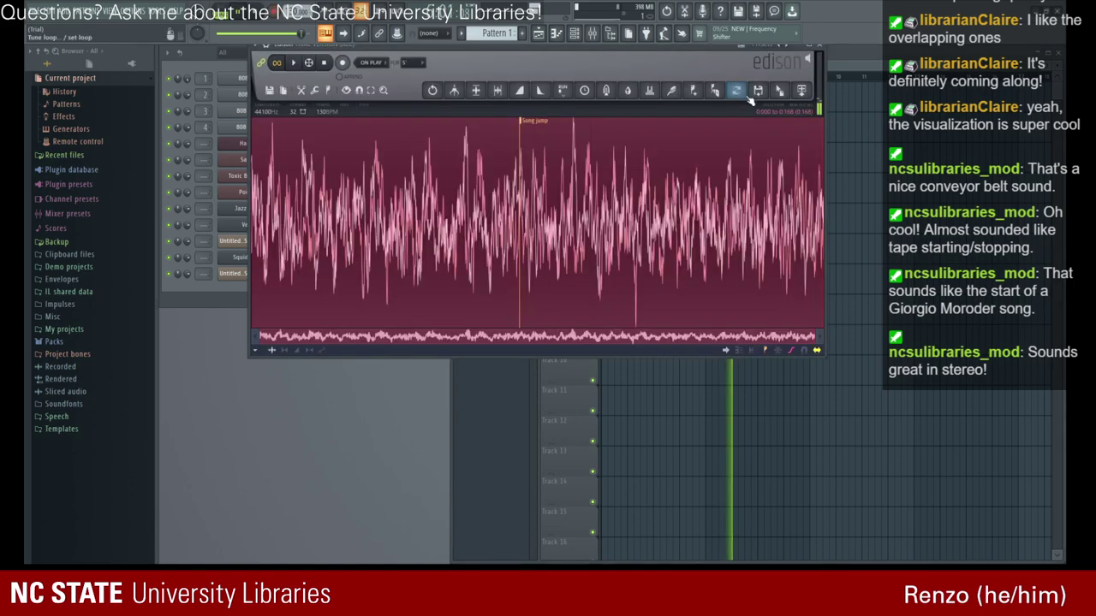
left_click(819, 46)
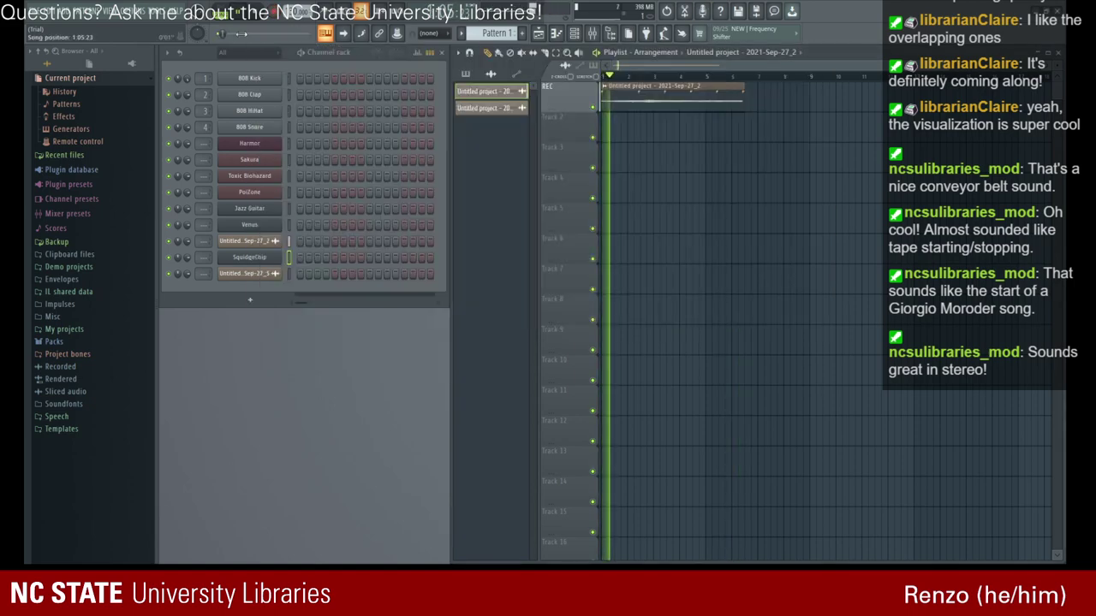
key("space")
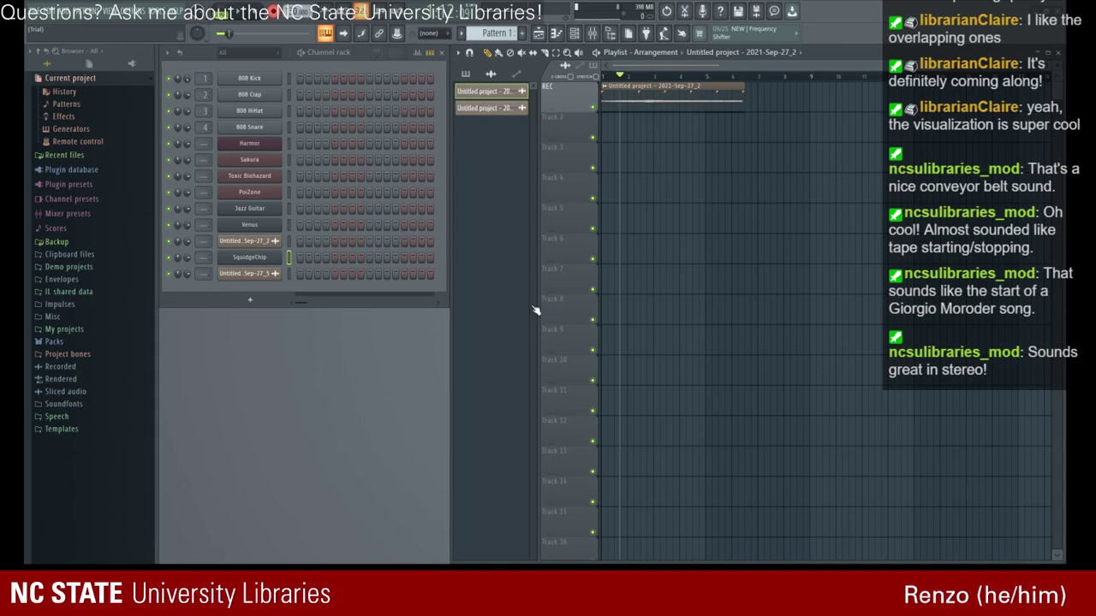
- Record an audio take of the SquidgeChip synth onto the playlist's second track, and delete that take from the project
key("space")
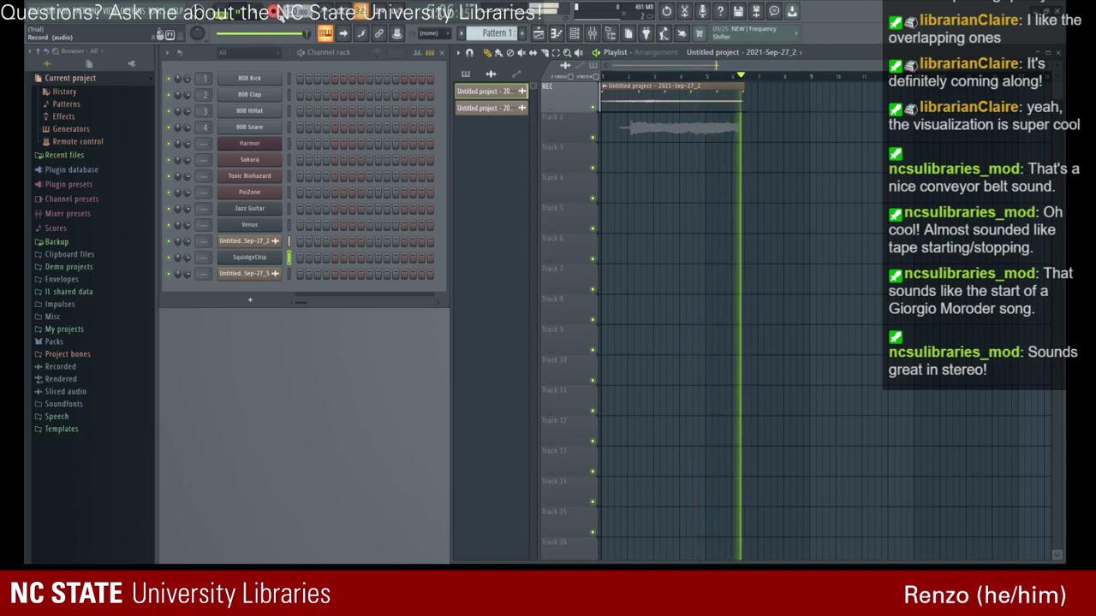
left_click(277, 15)
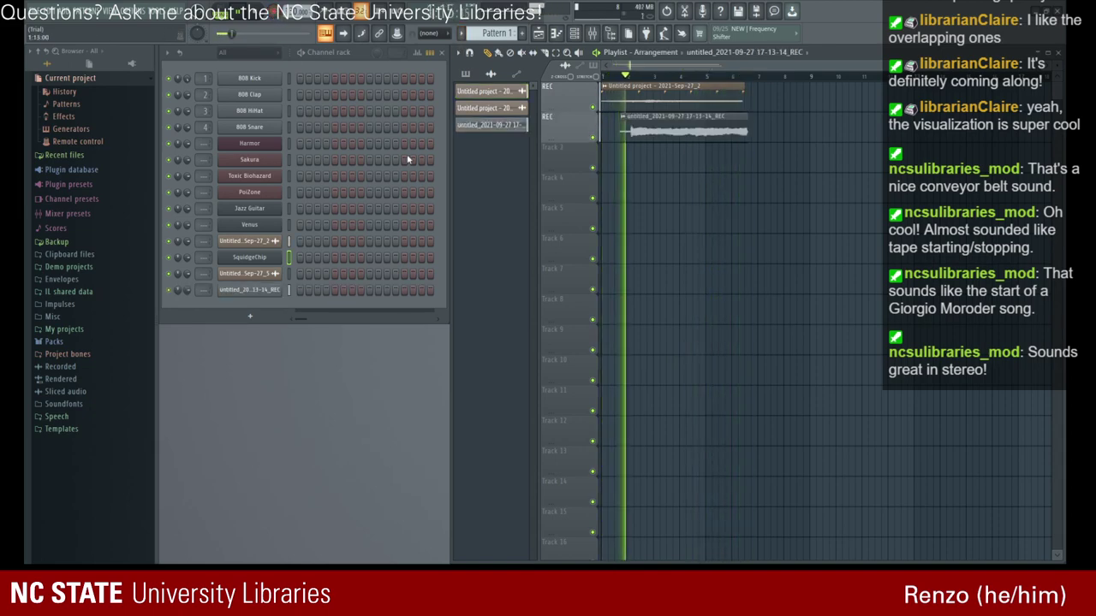
right_click(634, 133)
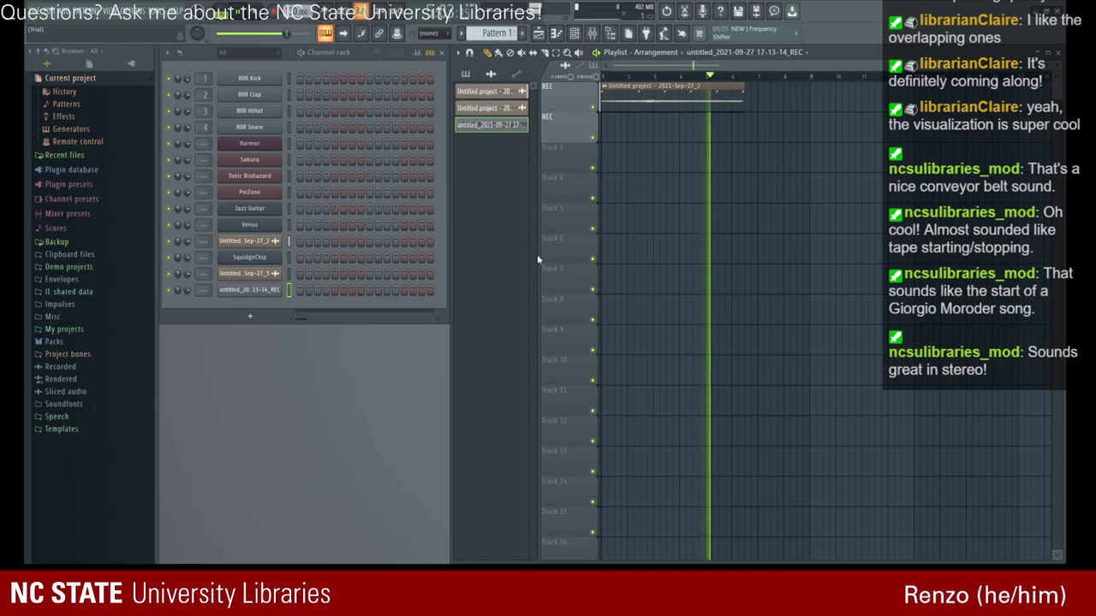
left_click(590, 329)
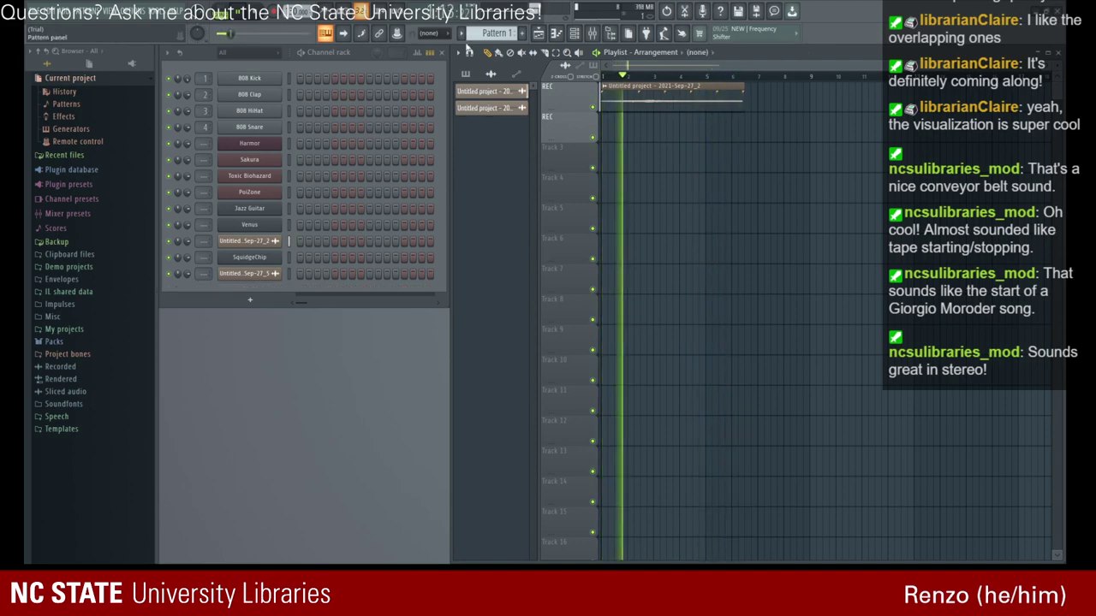
- Stop playback, return the playhead to the start of the arrangement and enable recording
left_click(241, 17)
left_click_drag(636, 77, 603, 77)
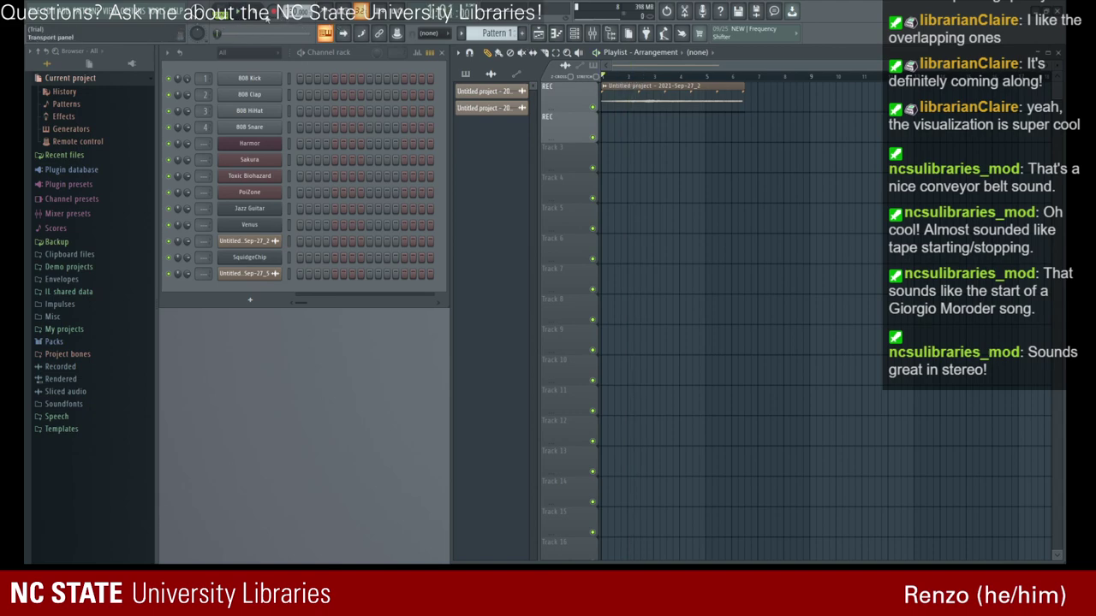
left_click(271, 15)
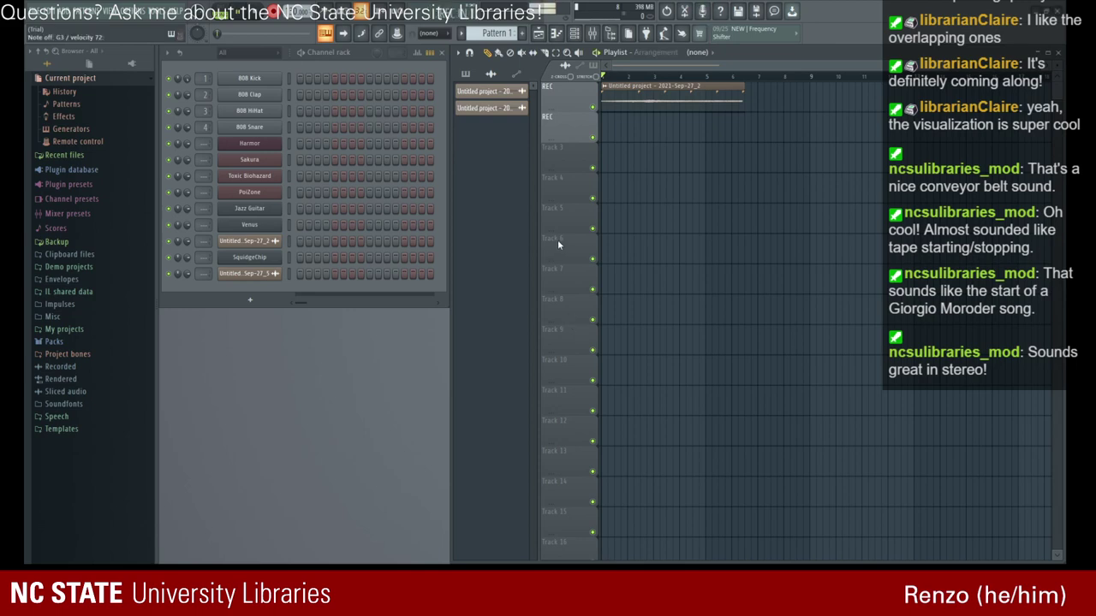
- Record a short audio take onto the second playlist track, and delete the recorded clip from the project
key("space")
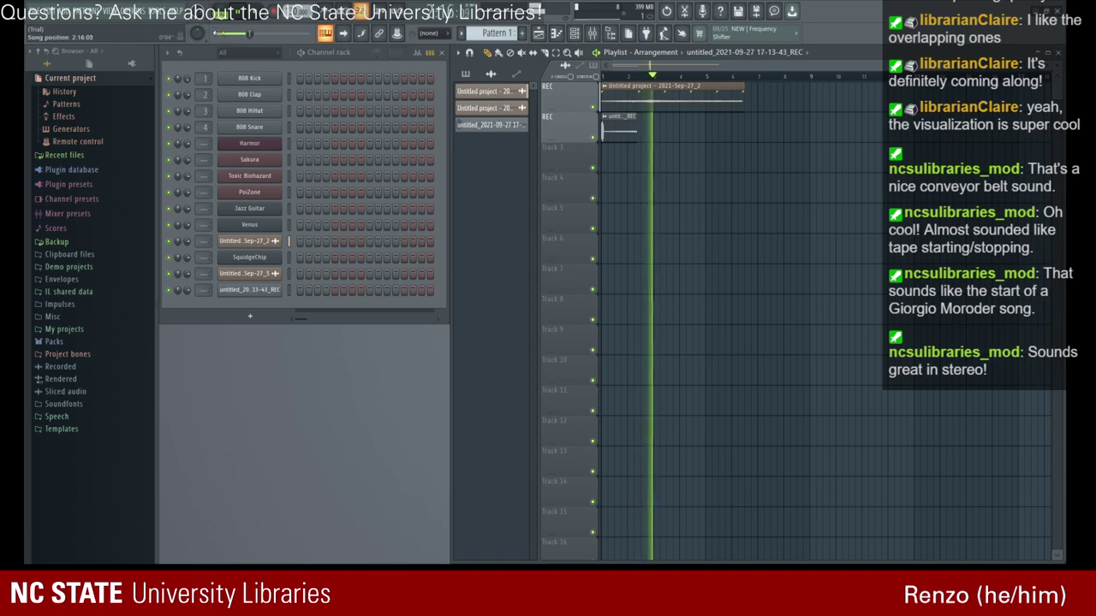
key("space")
left_click(507, 127)
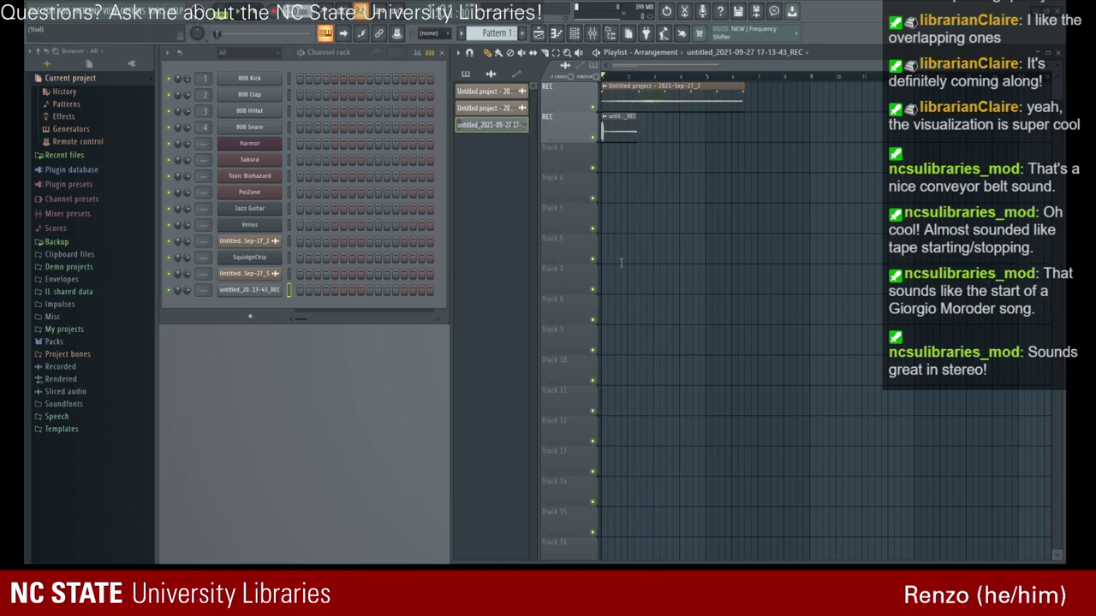
- Make SquidgeChip the active channel and record a new audio take from bar 1 onto the second playlist track
left_click(248, 259)
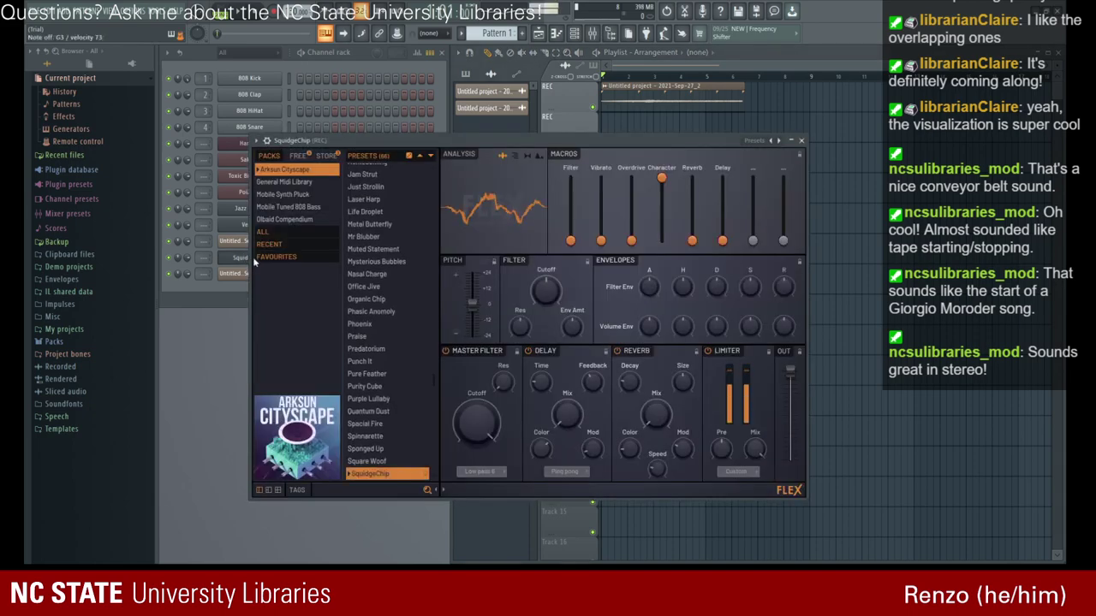
left_click(801, 140)
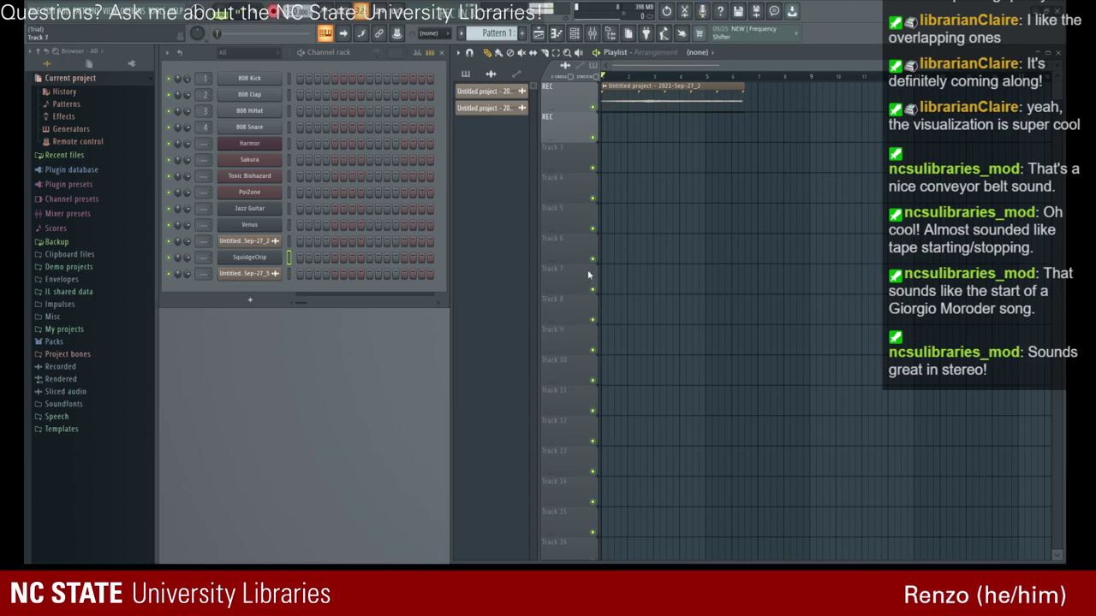
key("space")
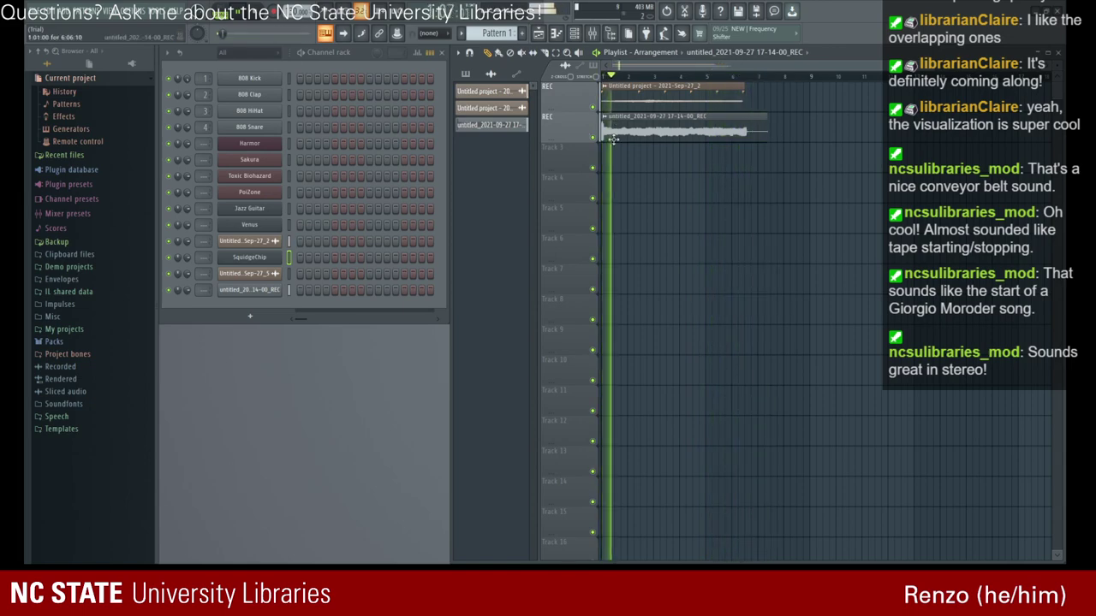
- Shift the second track's recording to start between bars 2 and 3, and stop the arrangement's playback
left_click_drag(631, 120, 681, 121)
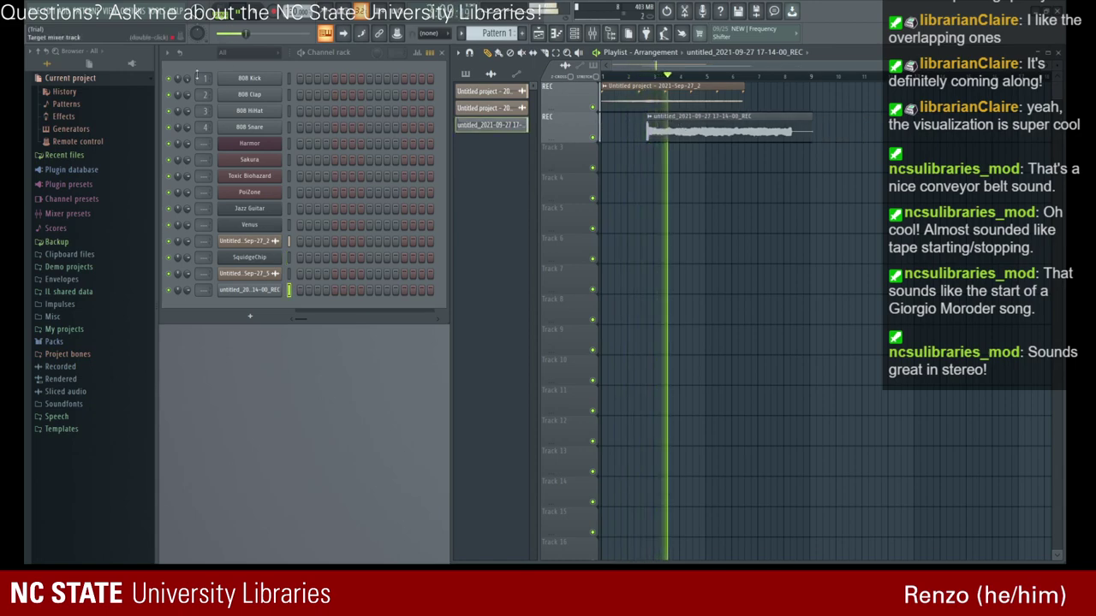
left_click(243, 12)
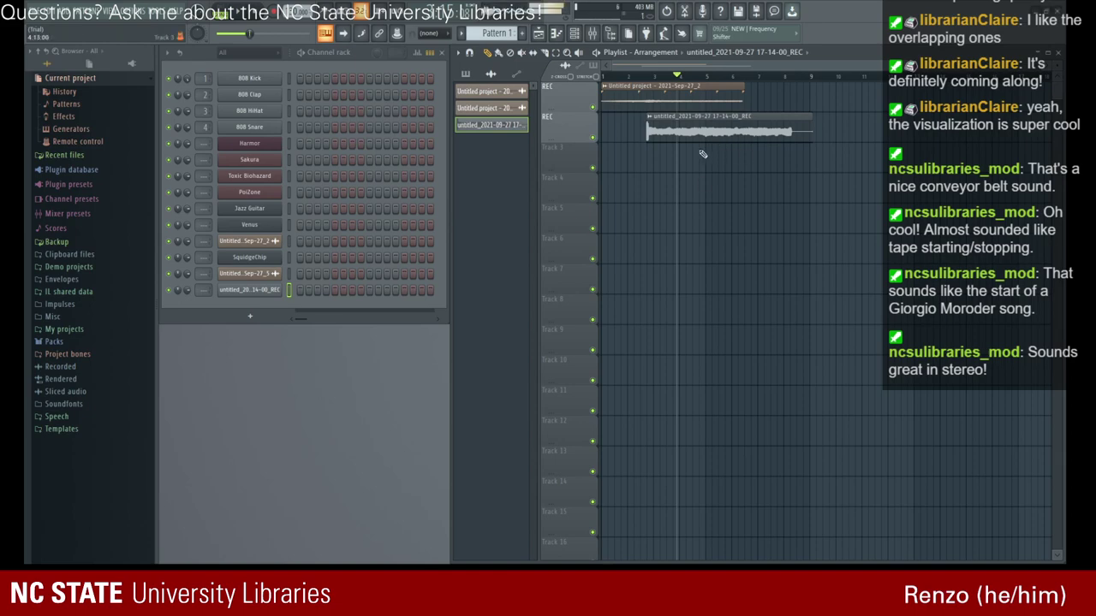
- Look at the SquidgeChip instrument and the audio clip channel below it, and close their windows
left_click(254, 265)
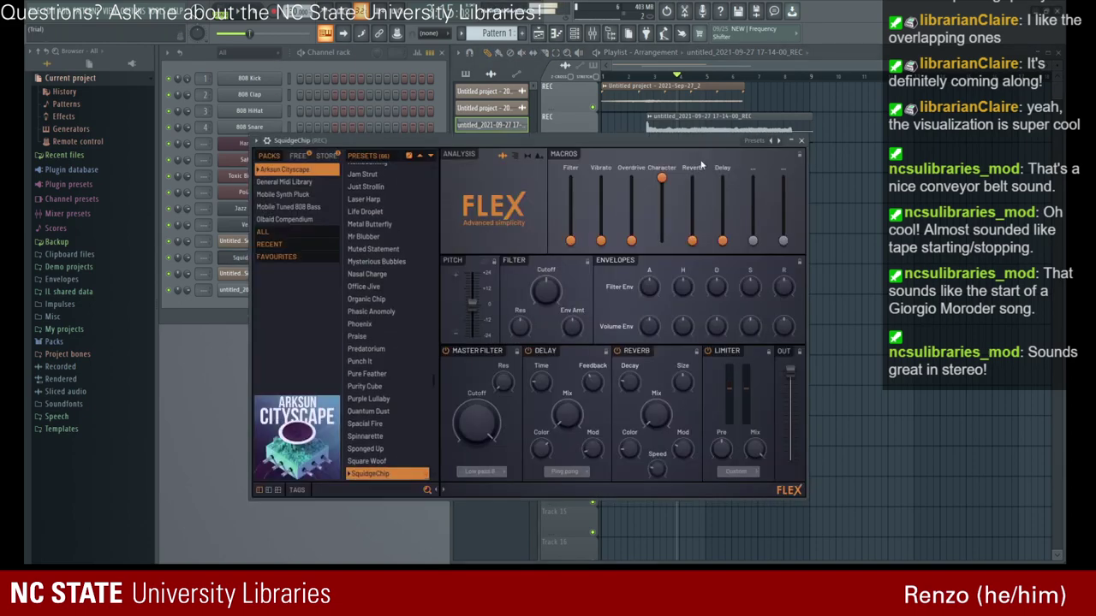
left_click(801, 141)
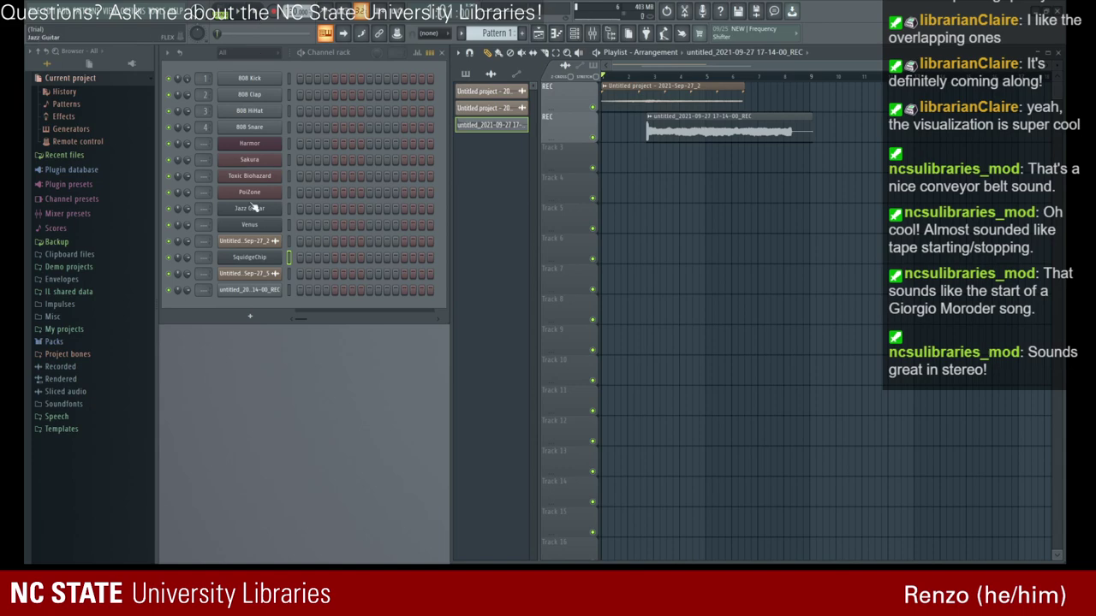
left_click(267, 271)
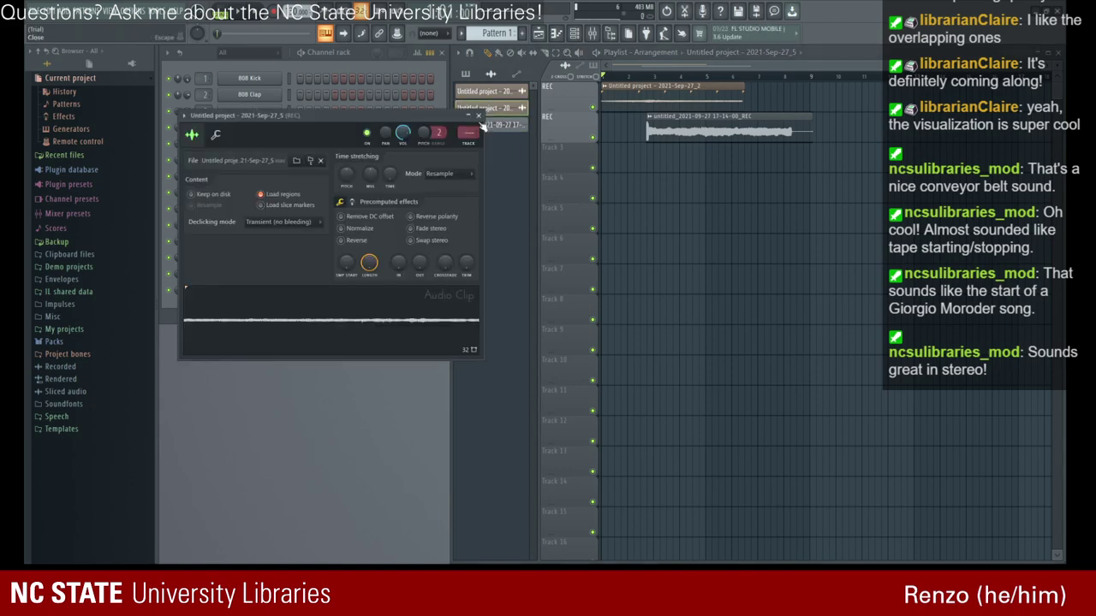
left_click(476, 116)
left_click(249, 257)
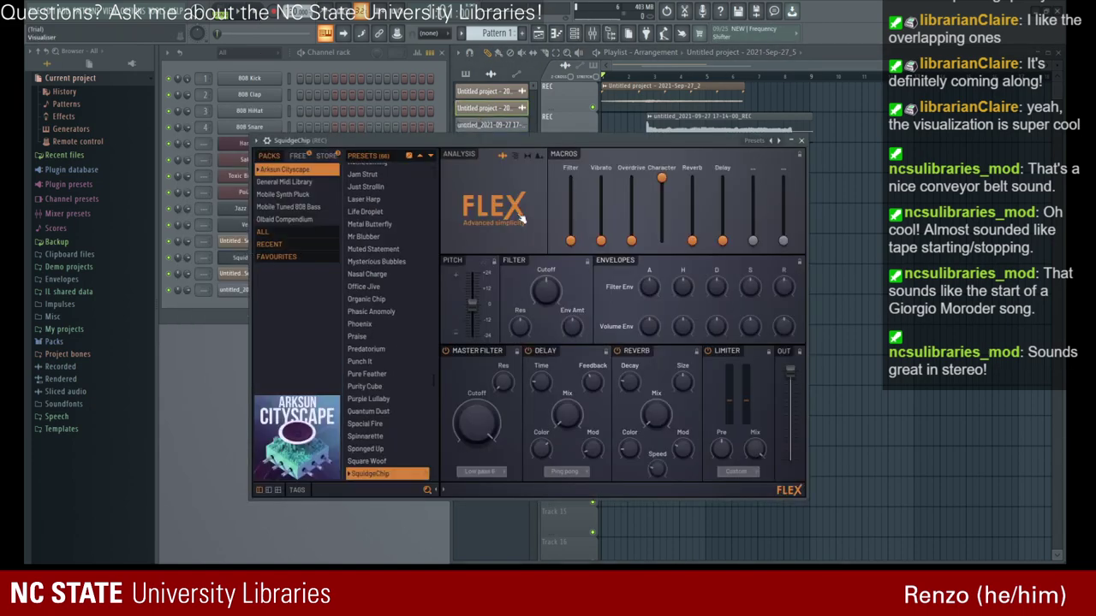
left_click(806, 140)
- Mute the second playlist track, play the arrangement to hear the first recording alone, and pause playback
left_click(708, 96)
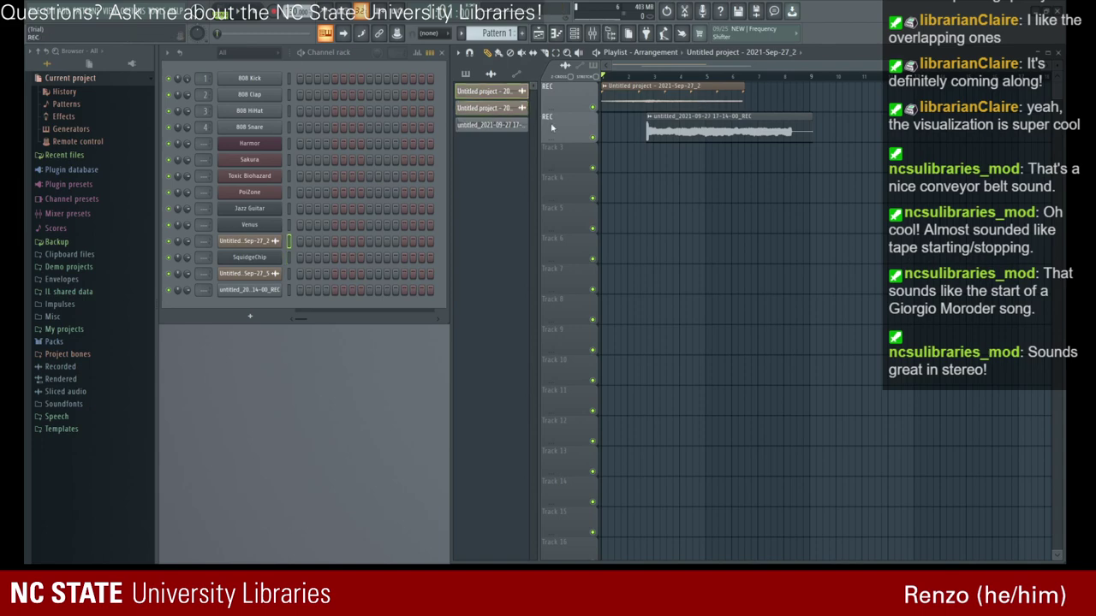
left_click(591, 137)
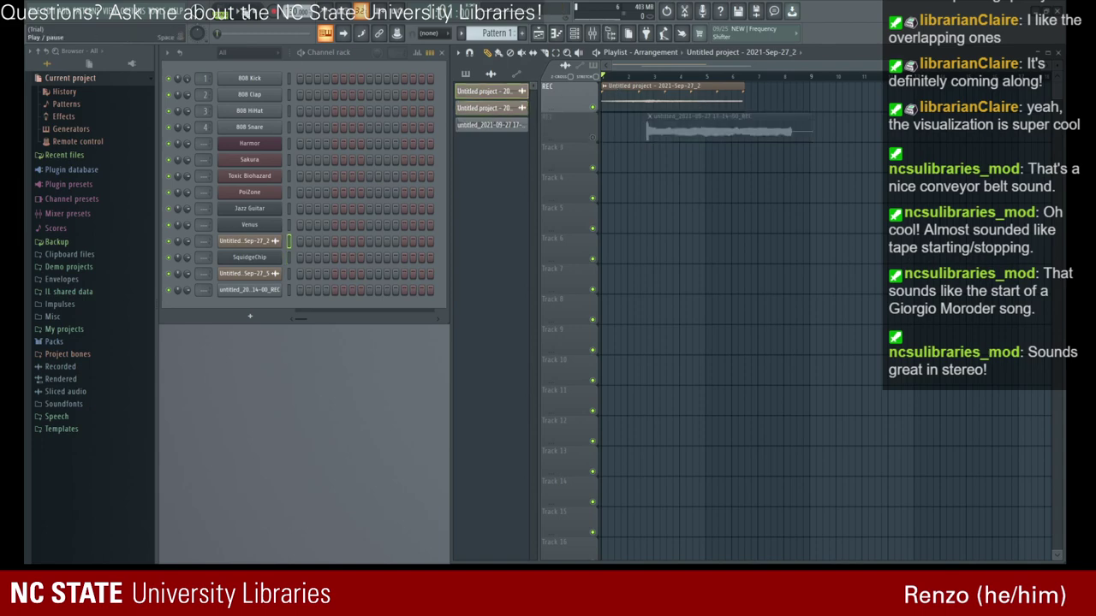
key("space")
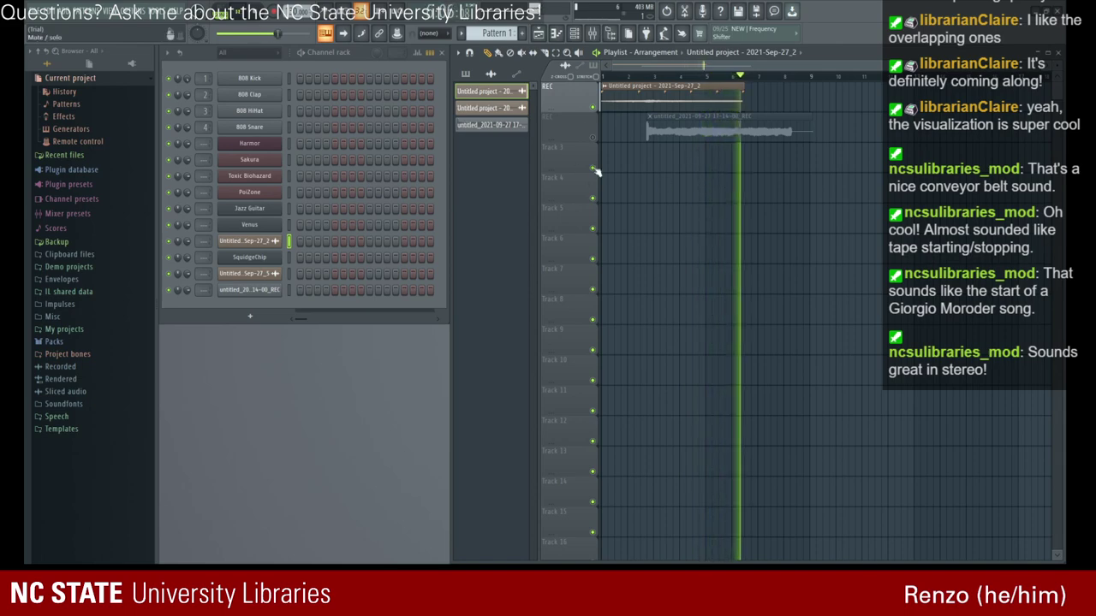
key("space")
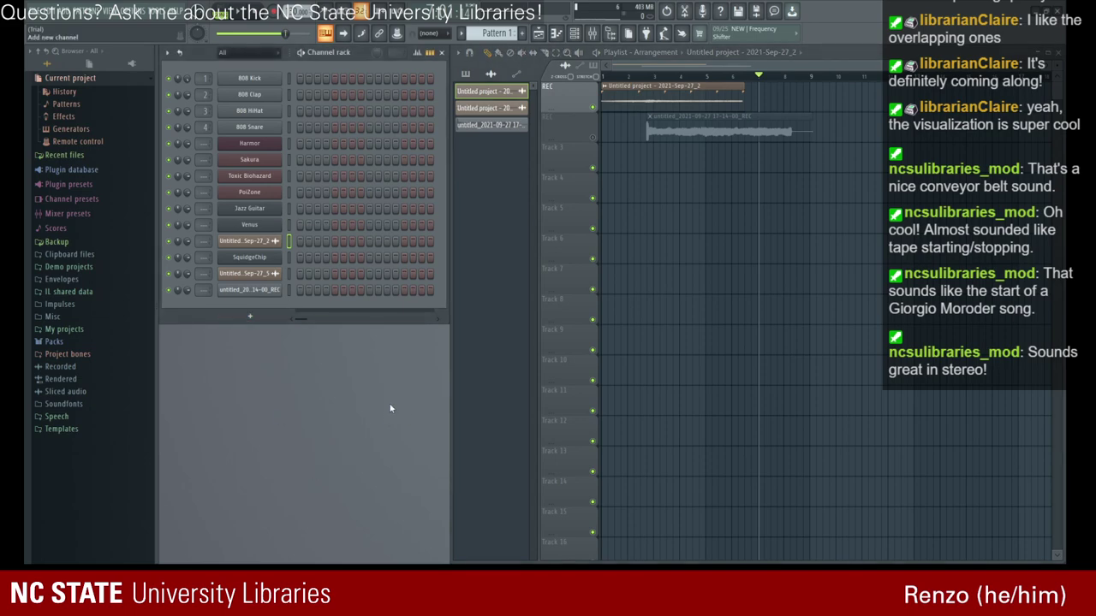
- Select the second track's recording, resume playback briefly, and check the SquidgeChip instrument's settings
left_click(719, 125)
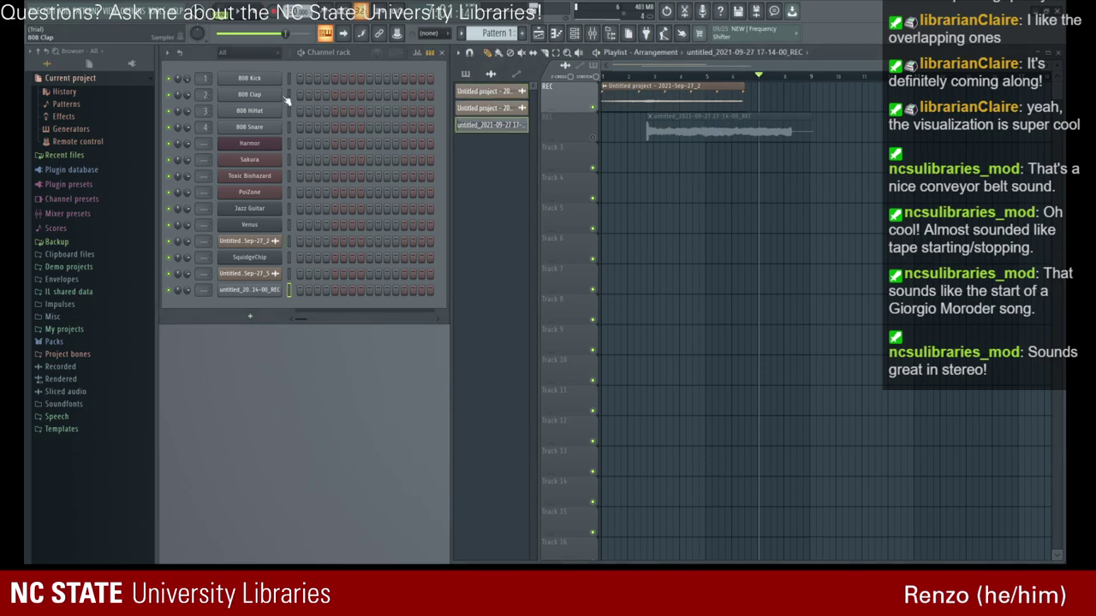
left_click(249, 21)
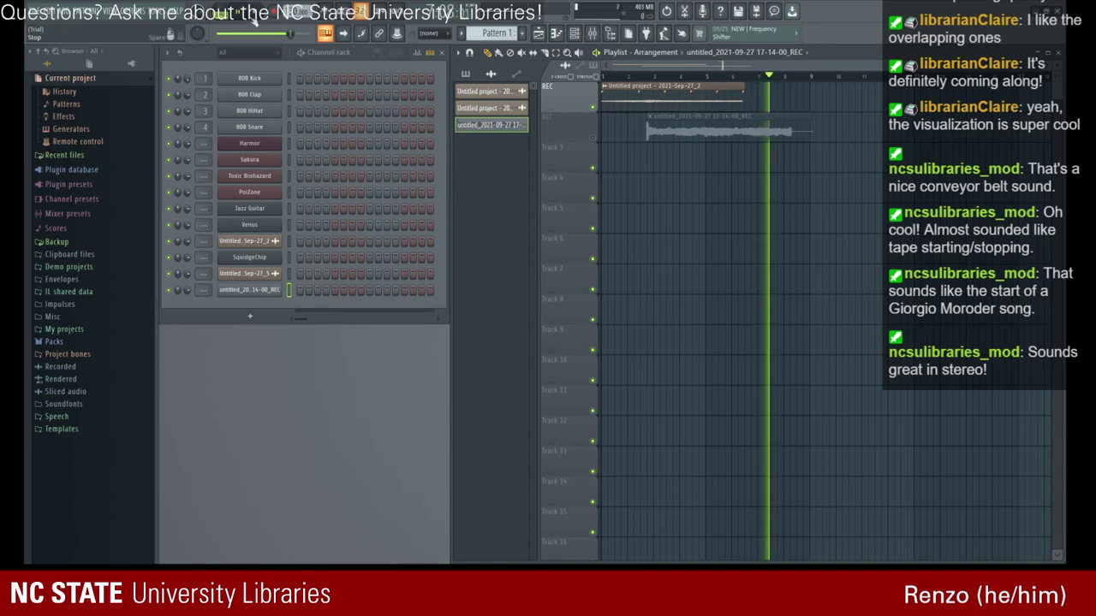
left_click(250, 258)
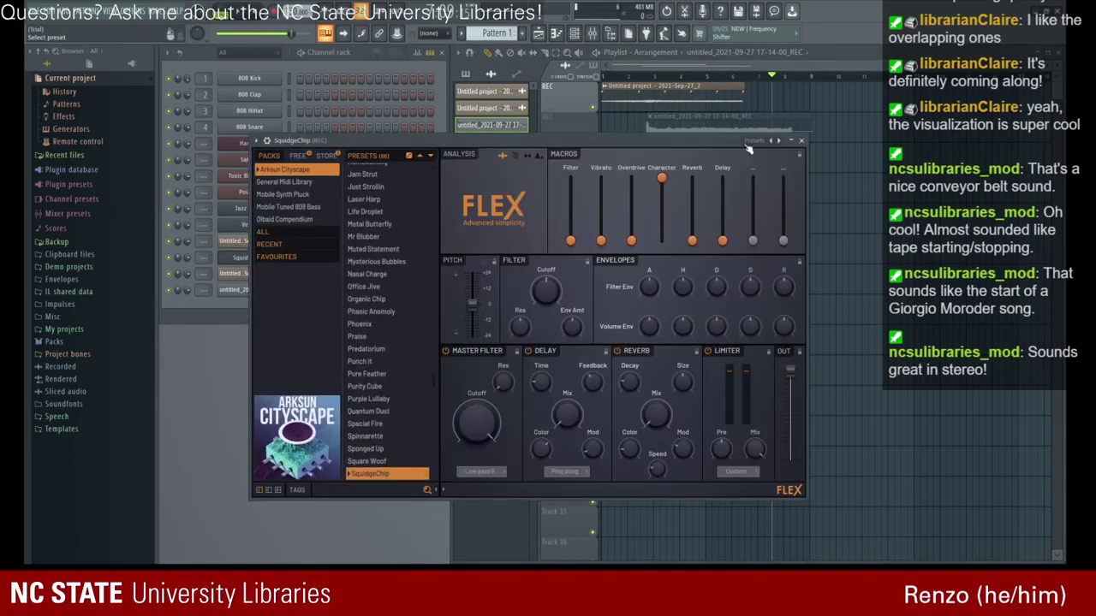
left_click(801, 141)
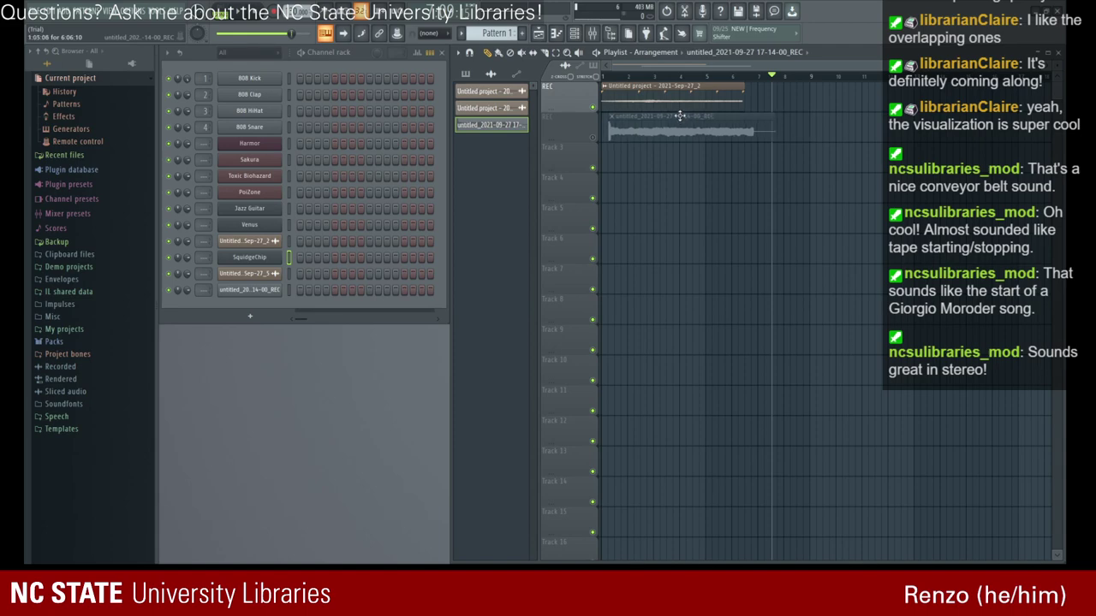
- Unmute the second track, move its recording to start between bars 4 and 5, and listen to the arrangement
left_click_drag(680, 115, 691, 116)
left_click(592, 137)
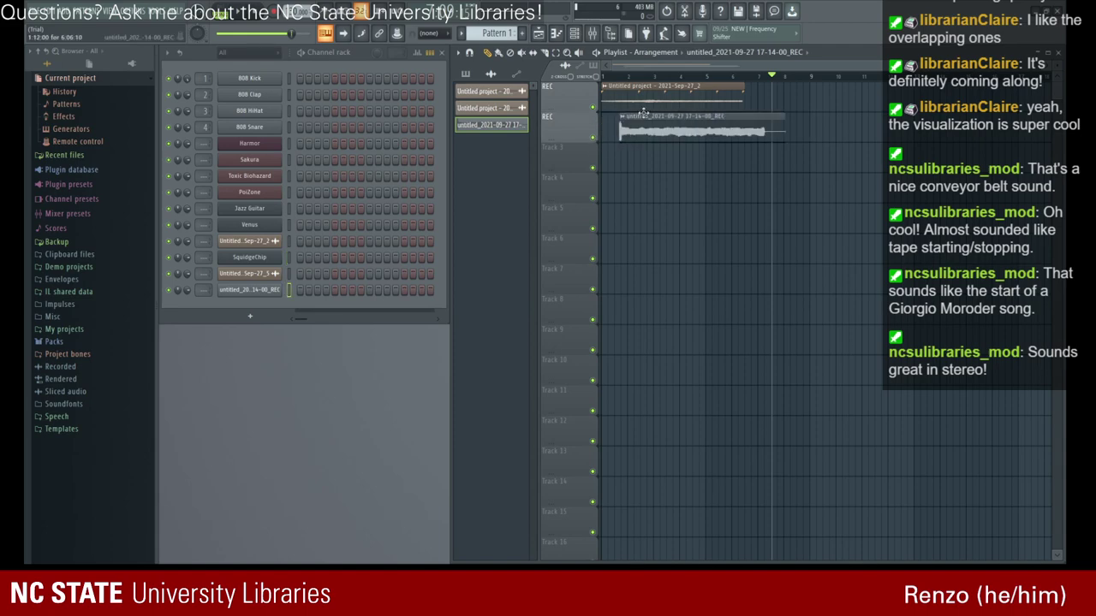
left_click_drag(642, 112, 720, 112)
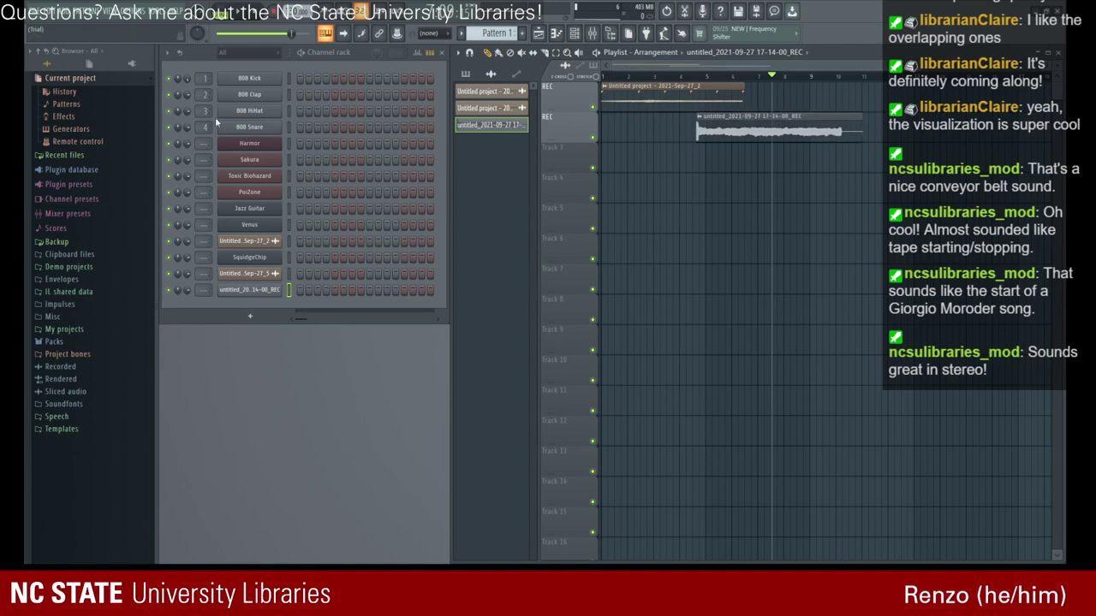
key("space")
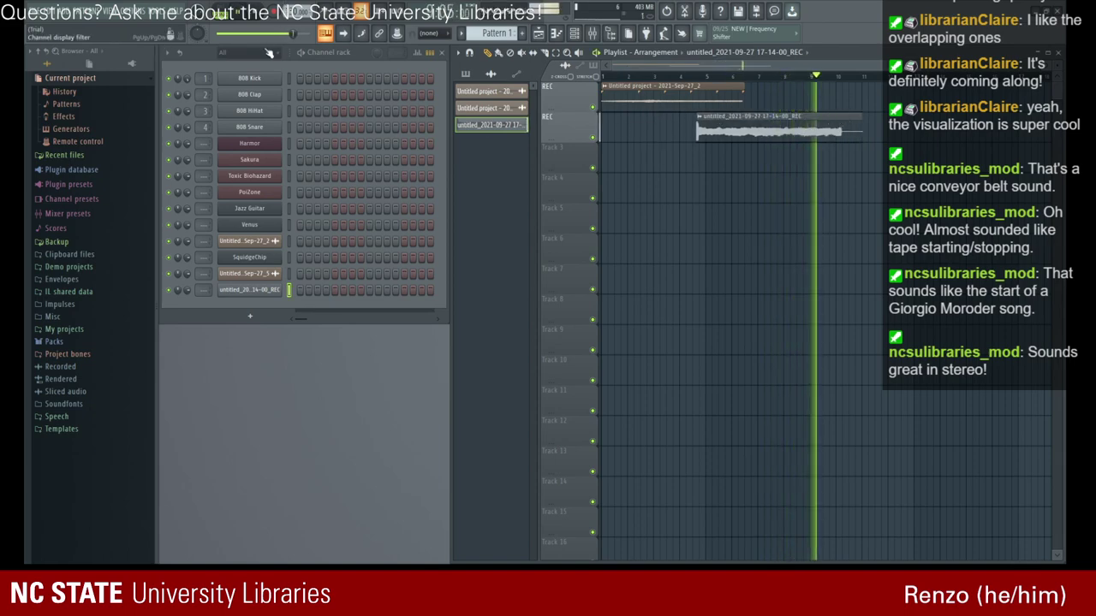
key("space")
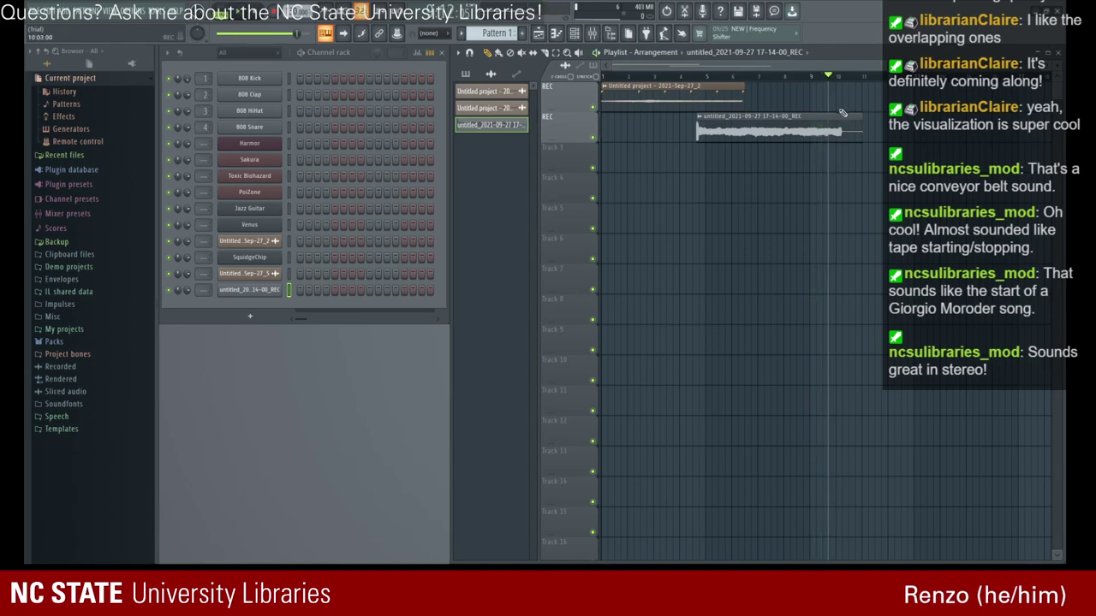
- Move the second track's recording back to start at bar 1, aligned with the first recording
left_click_drag(837, 112, 740, 111)
mouse_move(647, 118)
left_mouse_down()
mouse_move(665, 118)
mouse_move(646, 119)
left_mouse_up()
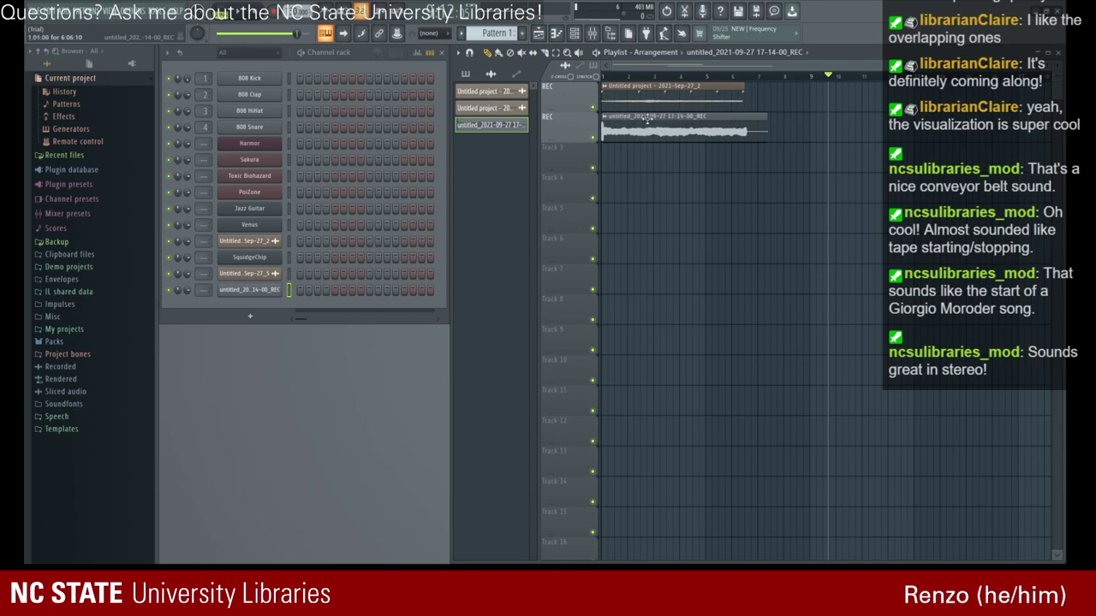
- Look at the Jazz Guitar channel's FLEX instrument, and briefly mute and unmute the first playlist track
left_click(610, 86)
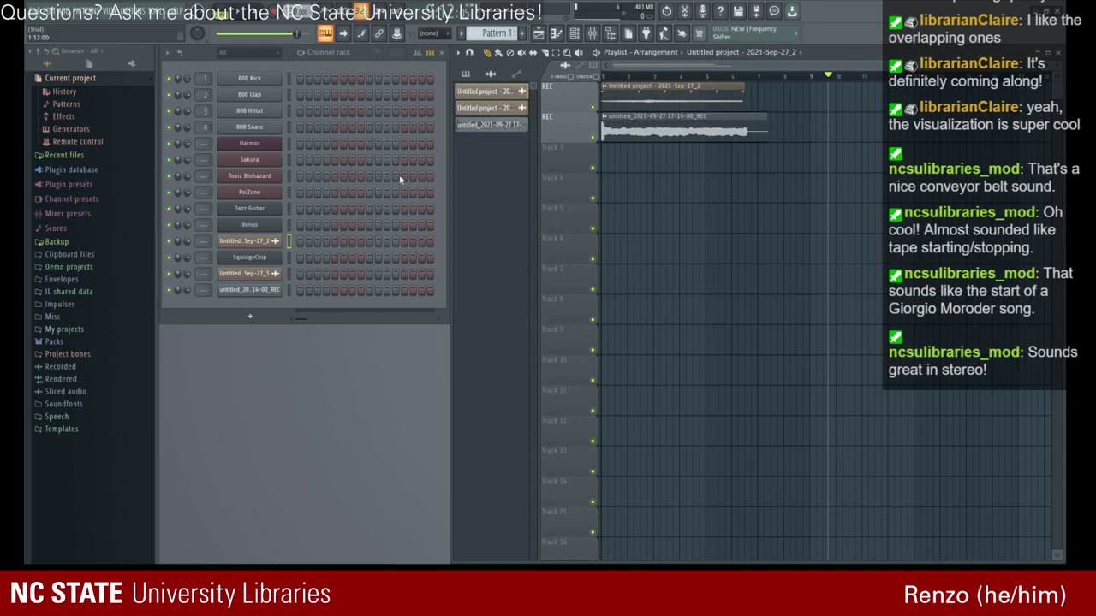
left_click(257, 208)
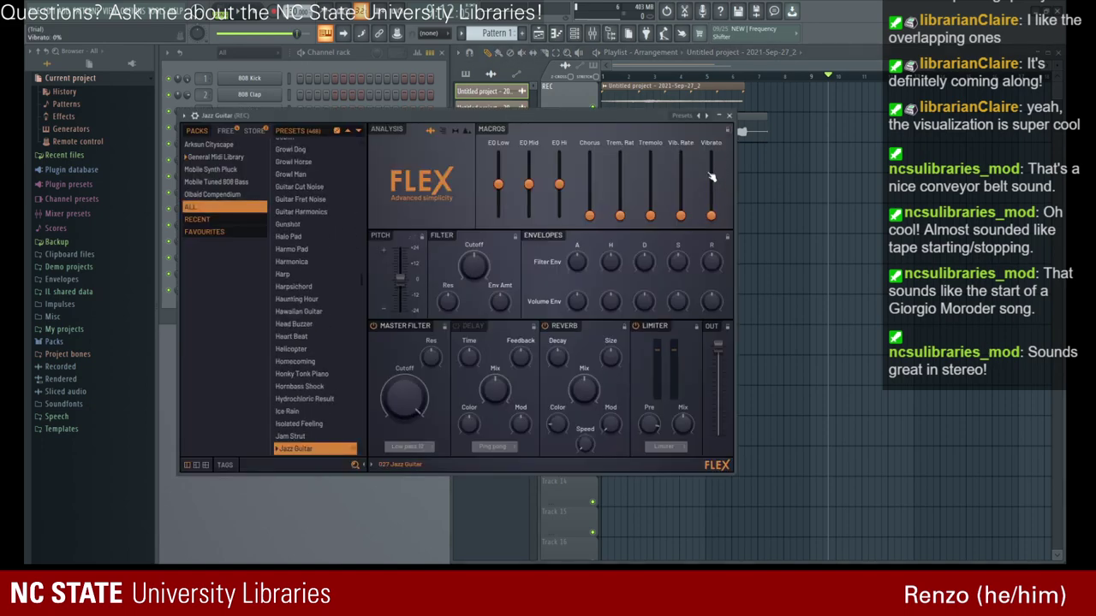
left_click(729, 115)
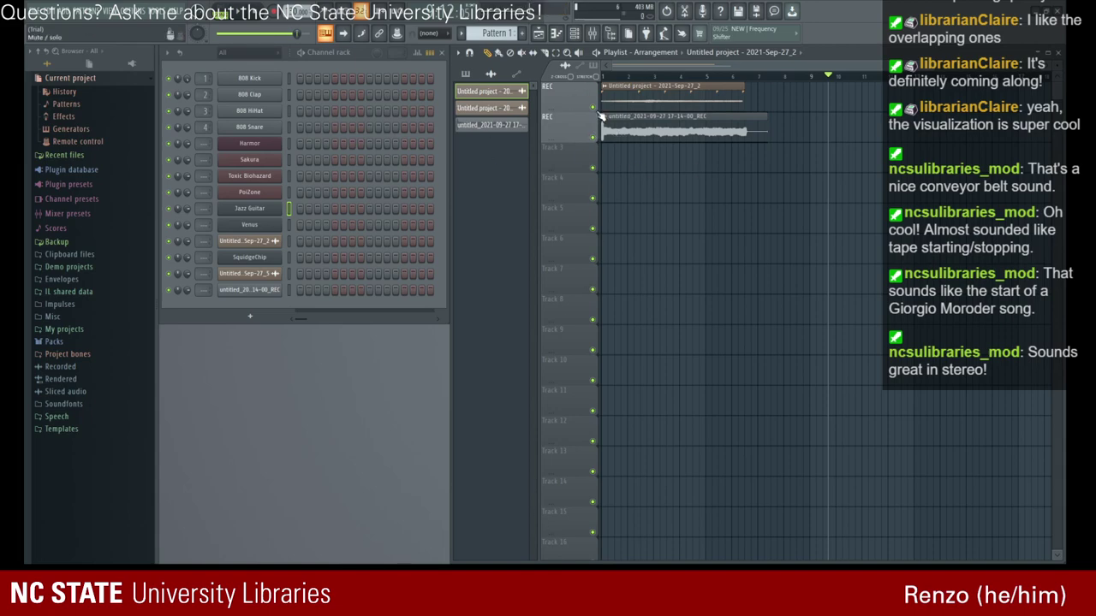
left_click(593, 109)
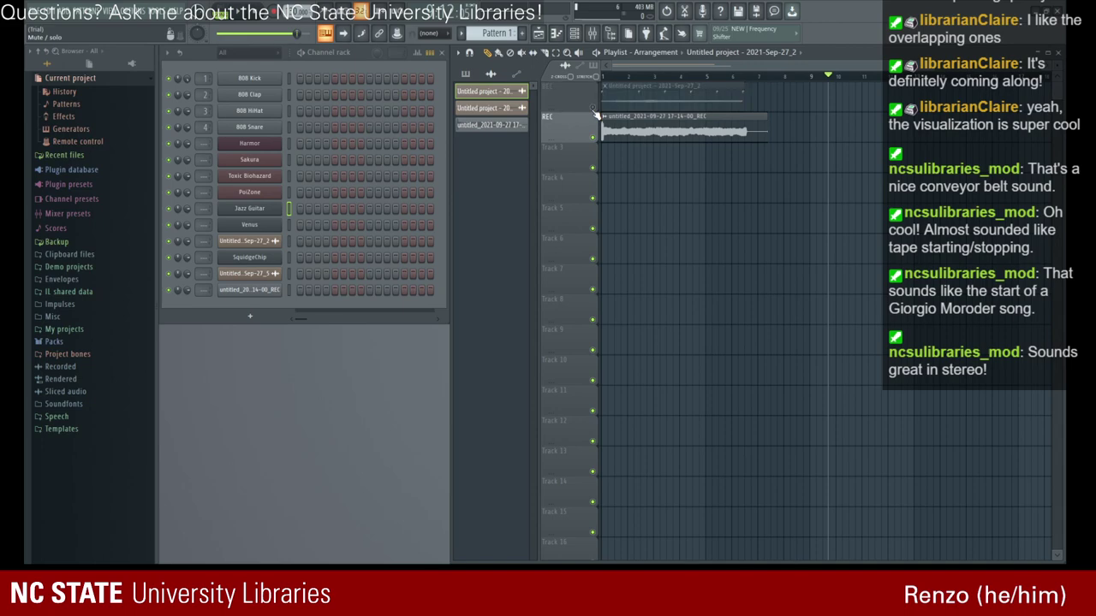
left_click(594, 108)
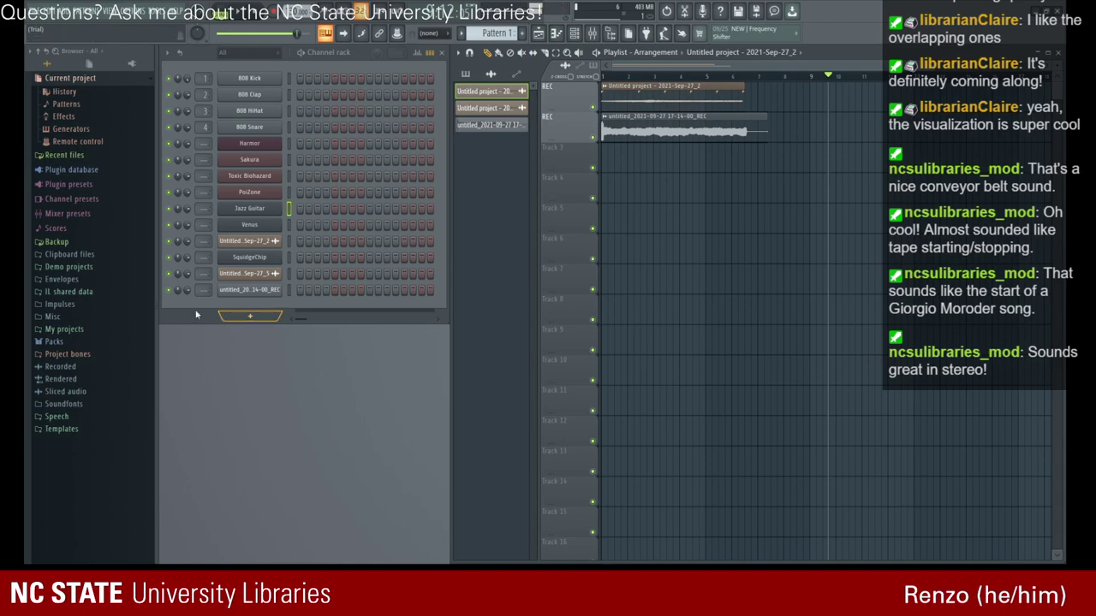
- Open the Edison audio editor, stop its sample playback, and reposition its window over the channel rack
left_click(620, 118)
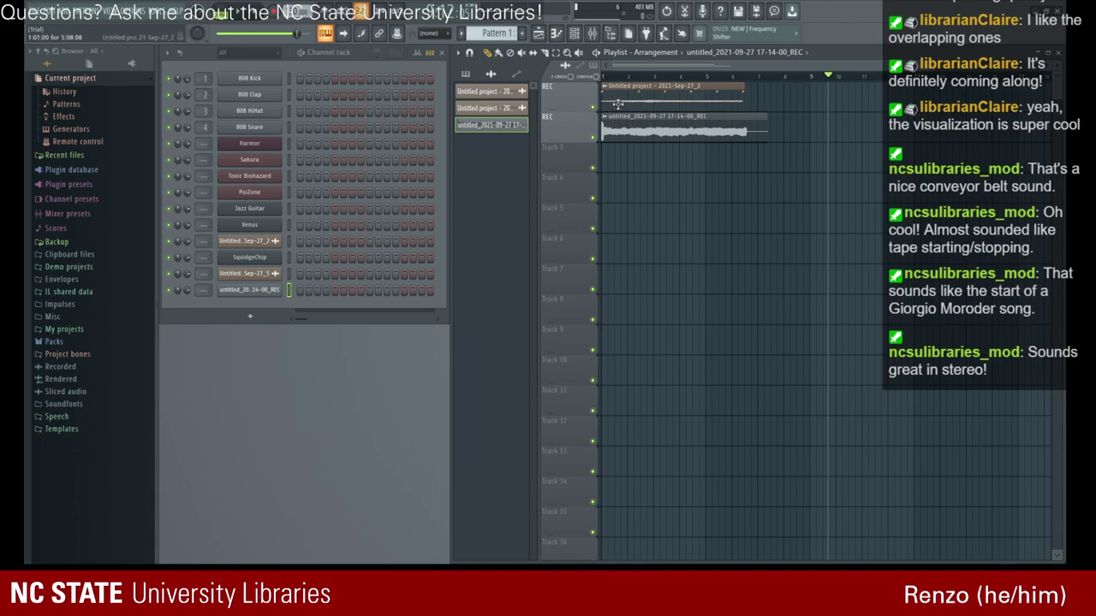
left_click(642, 91)
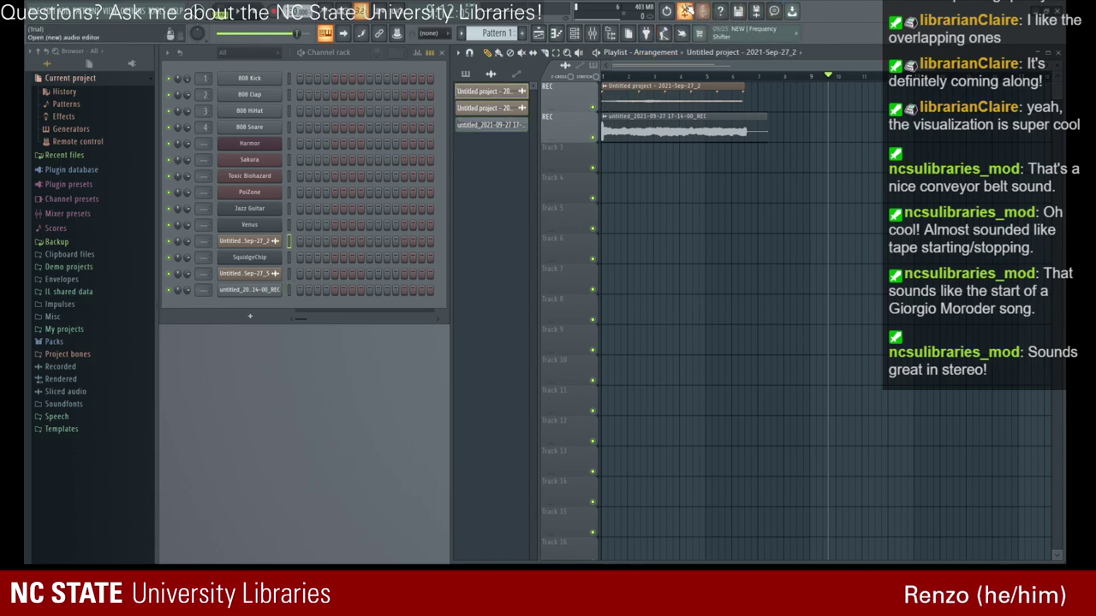
left_click(664, 35)
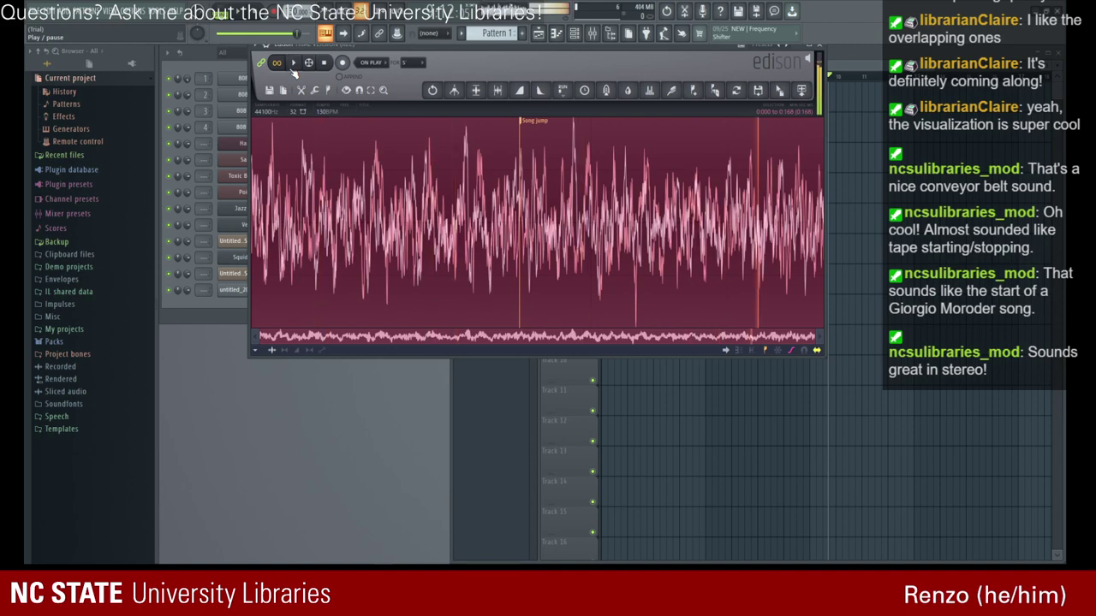
left_click_drag(513, 45, 516, 118)
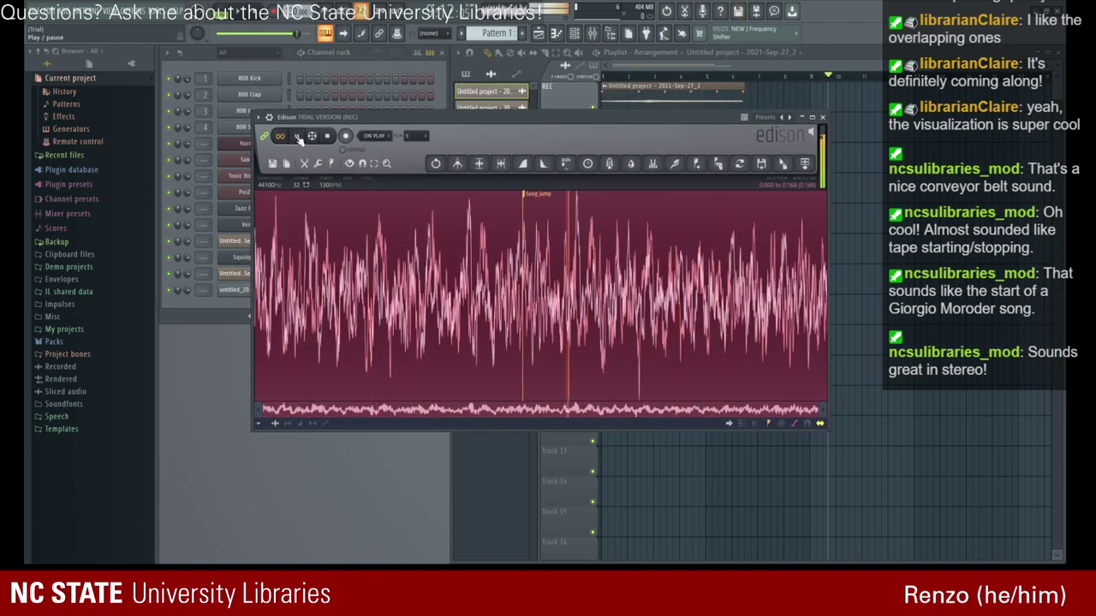
left_click(298, 139)
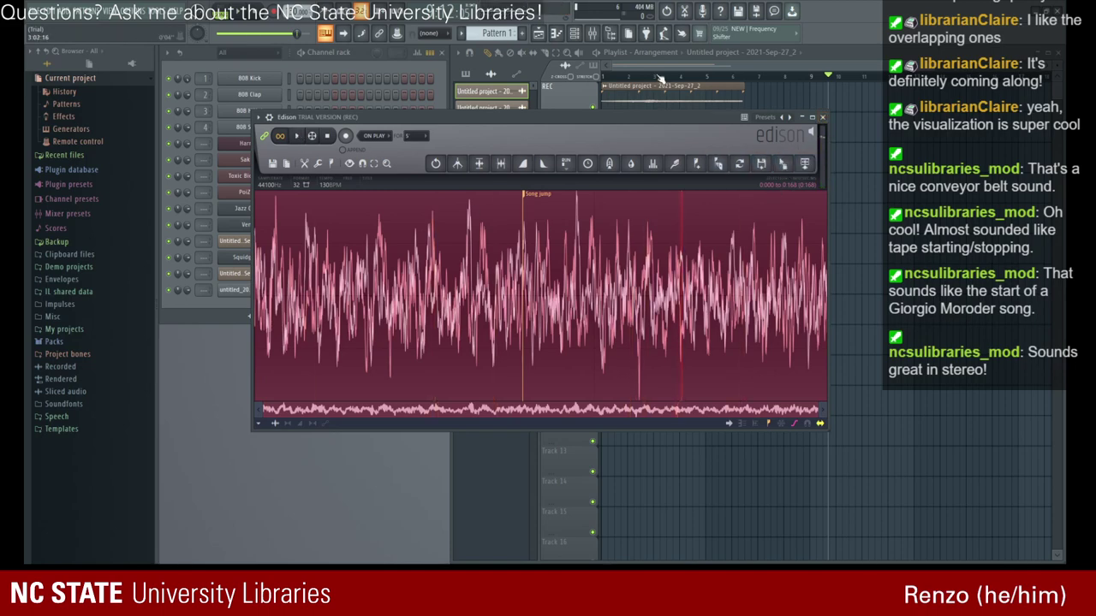
left_click_drag(638, 115, 639, 146)
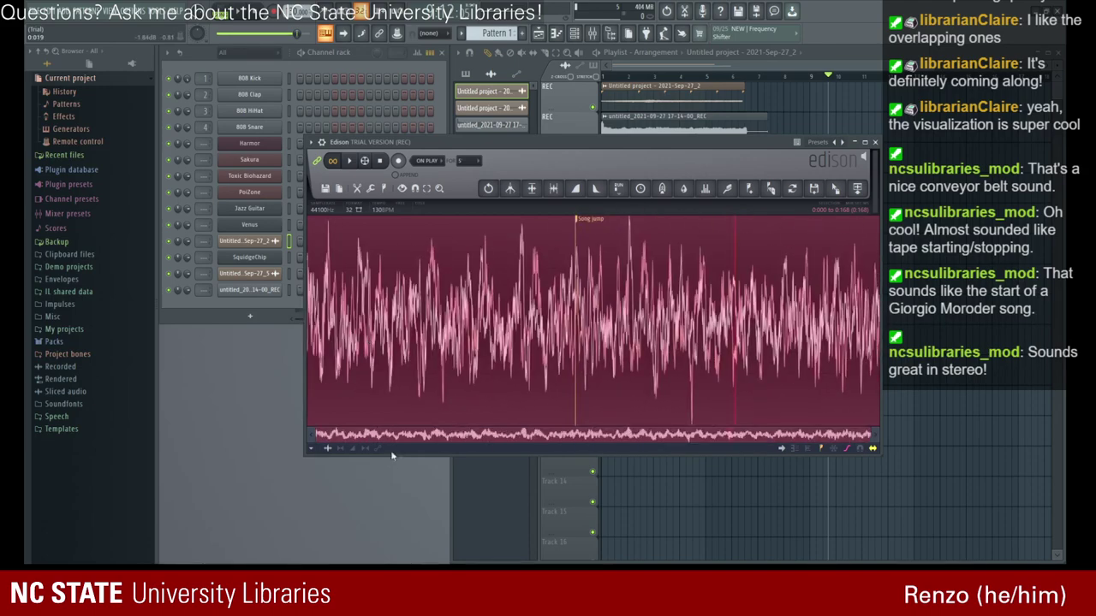
left_click_drag(425, 142, 306, 69)
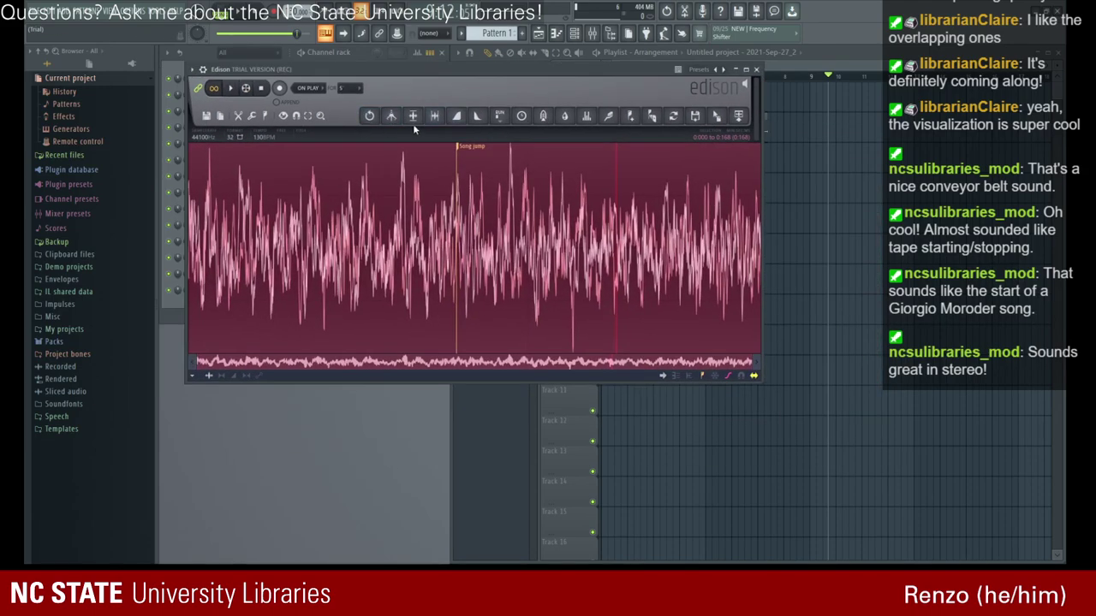
- Try a fade-in on the whole sample in Edison, and undo it
left_click(458, 117)
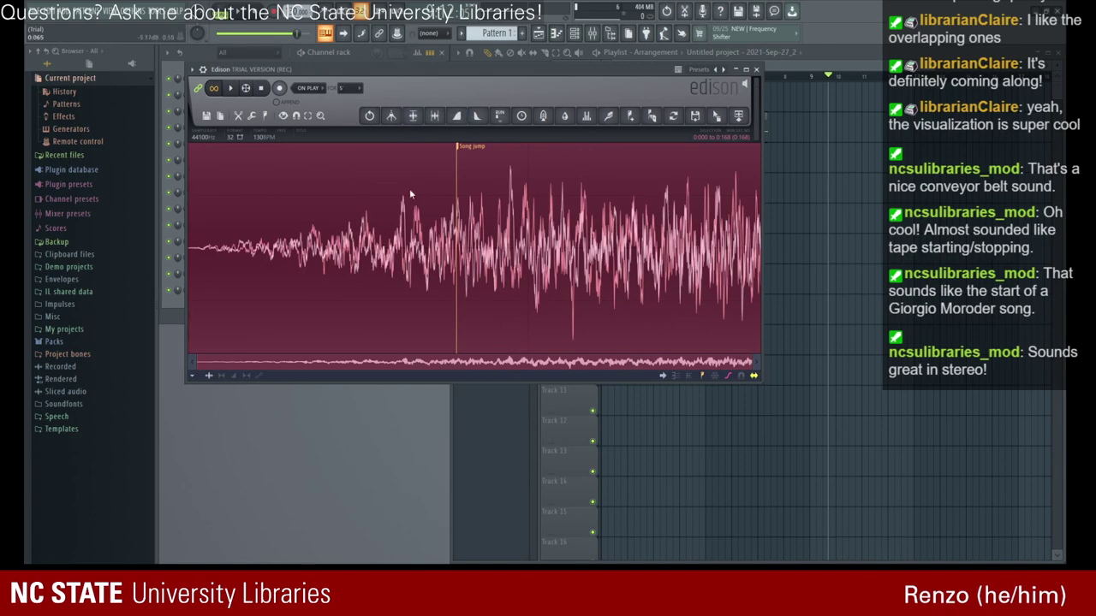
left_click(369, 116)
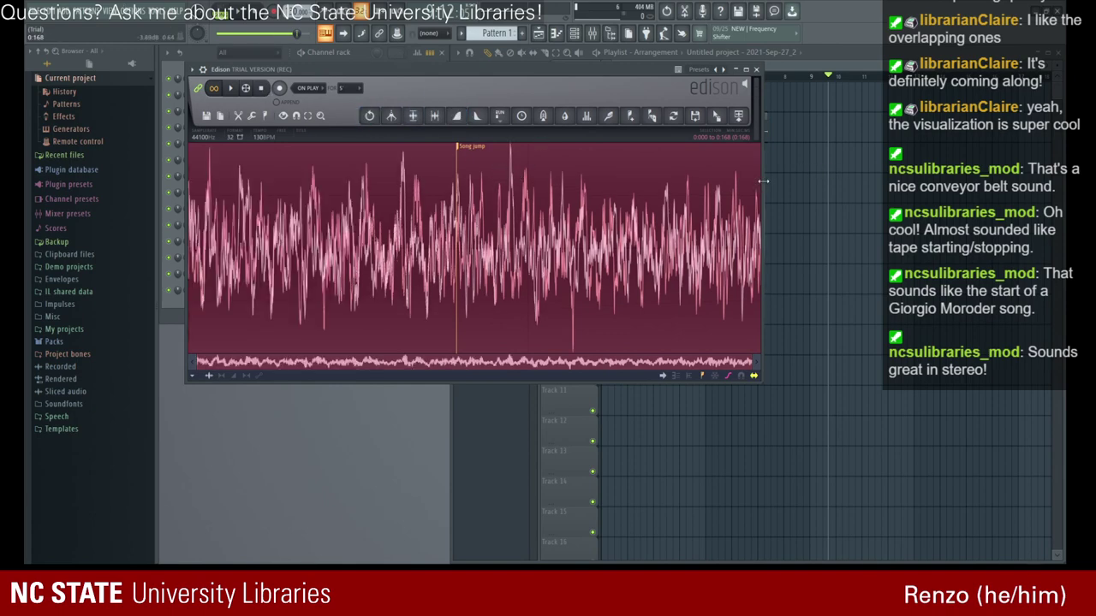
- Widen the Edison window to enlarge the waveform display and spread out its editing tools
left_click_drag(761, 178, 928, 180)
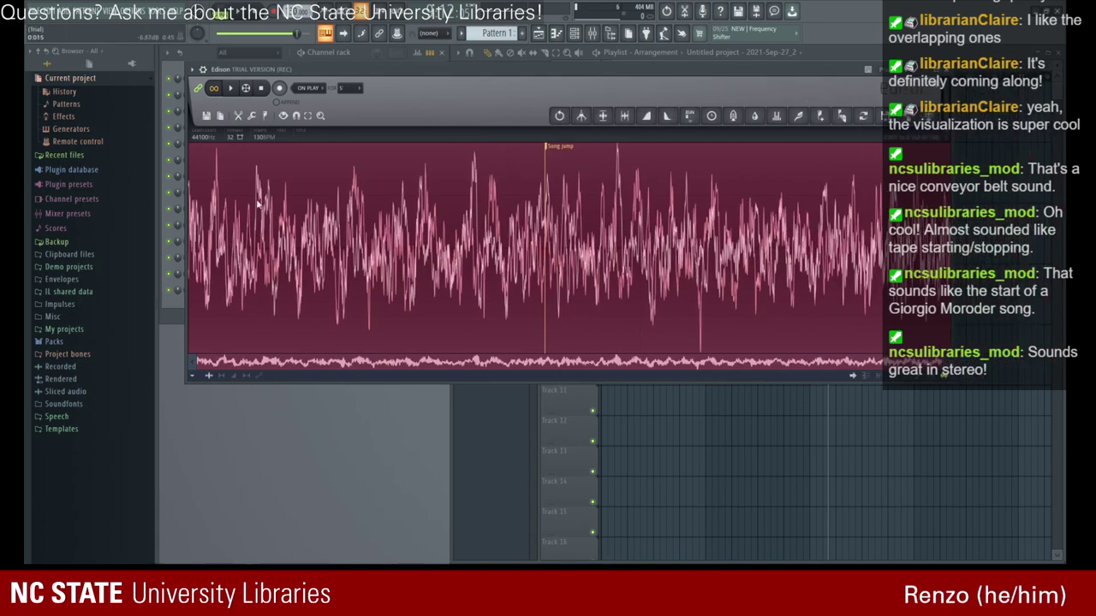
left_click(715, 120)
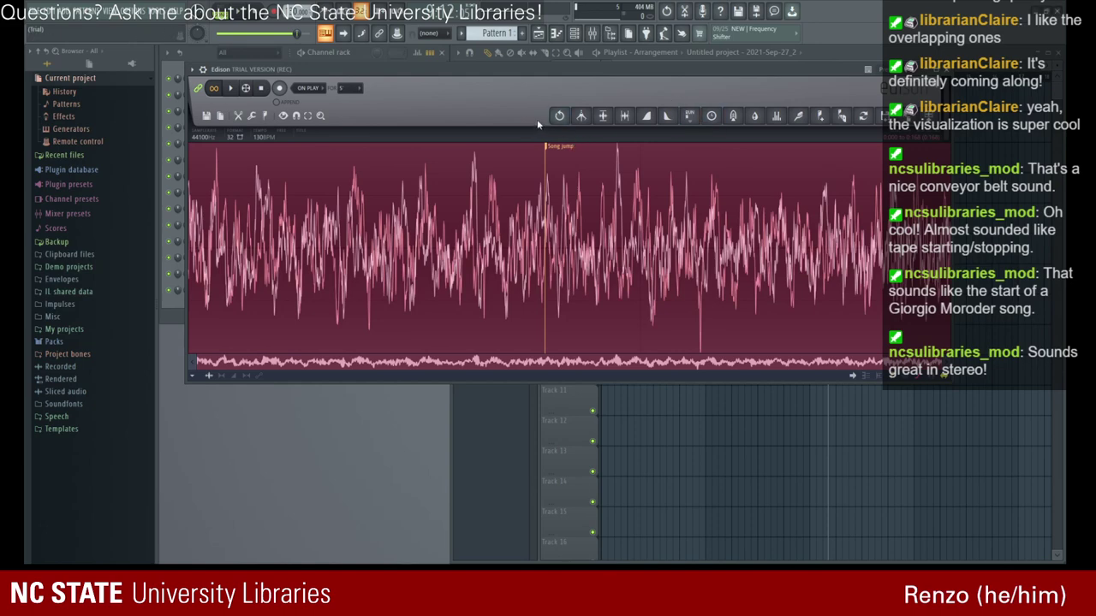
- Maximize the Edison window and restore its size, and close the editor
left_click(934, 69)
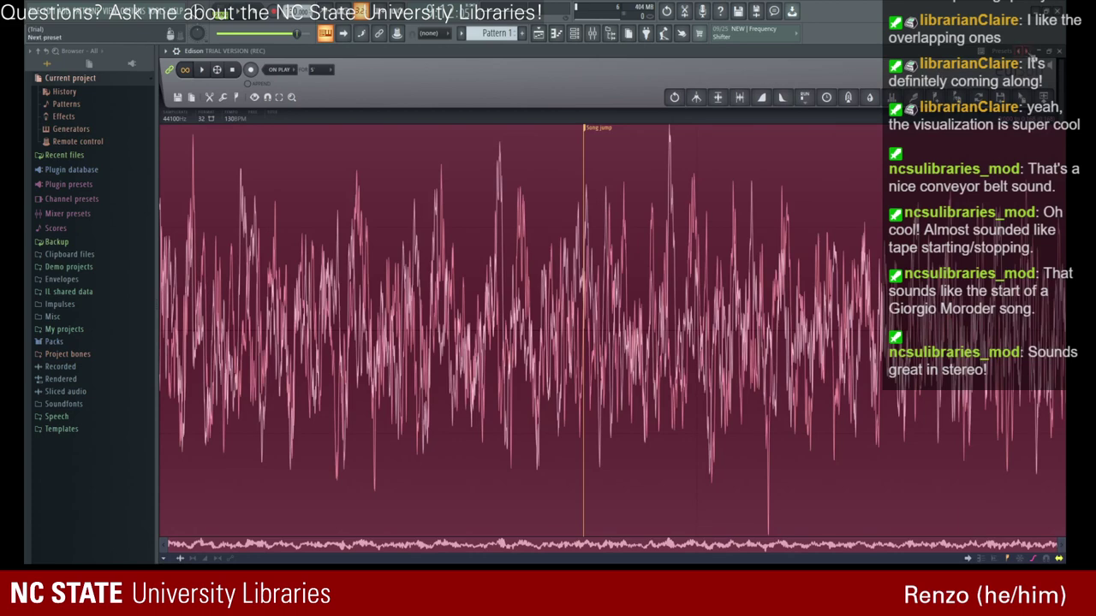
left_click(1049, 52)
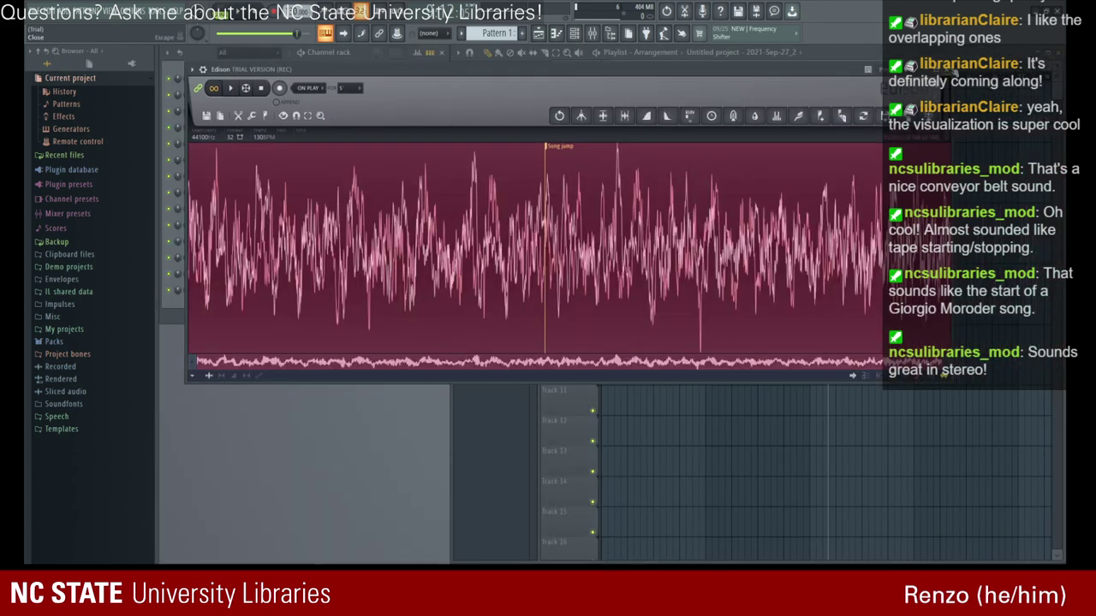
left_click(945, 69)
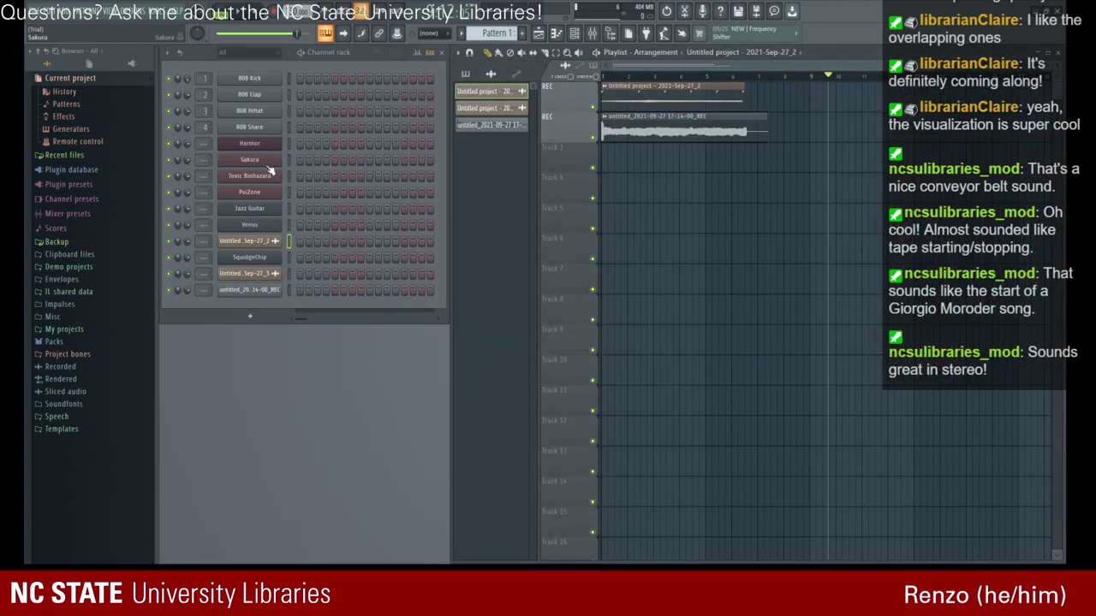
- Open the PoiZone, SquidgeChip and Venus channels in turn to audition their sounds, closing each instrument window
left_click(268, 193)
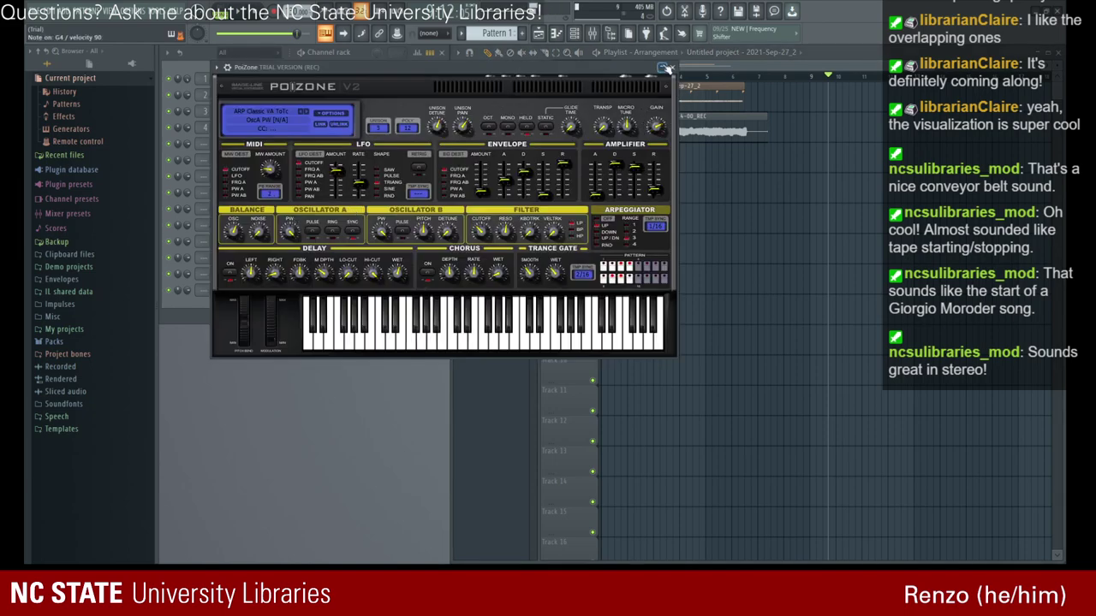
left_click(667, 68)
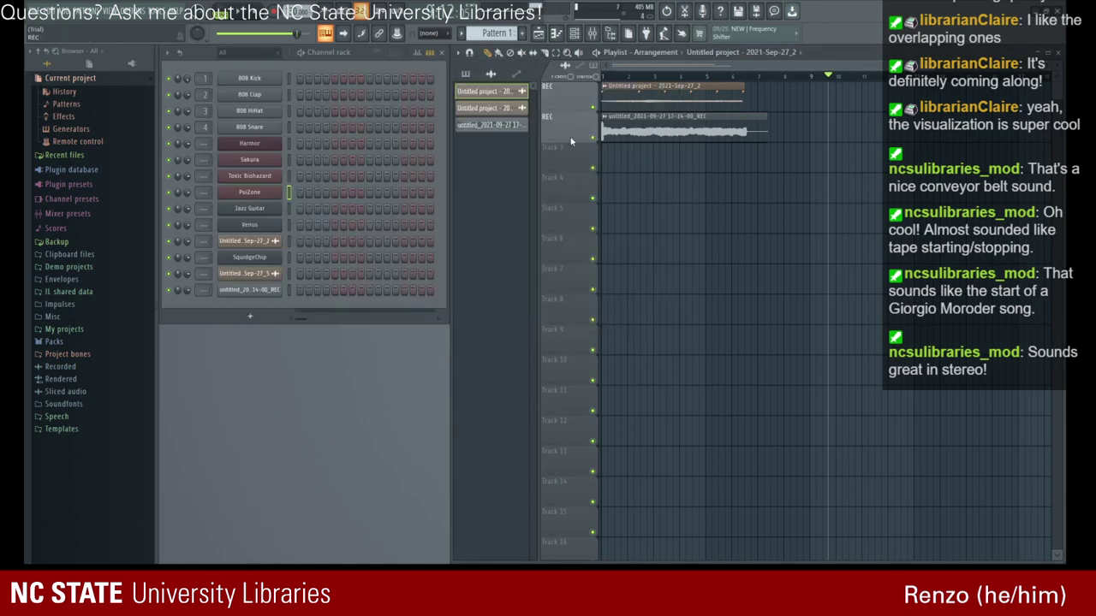
left_click(255, 260)
left_click(801, 141)
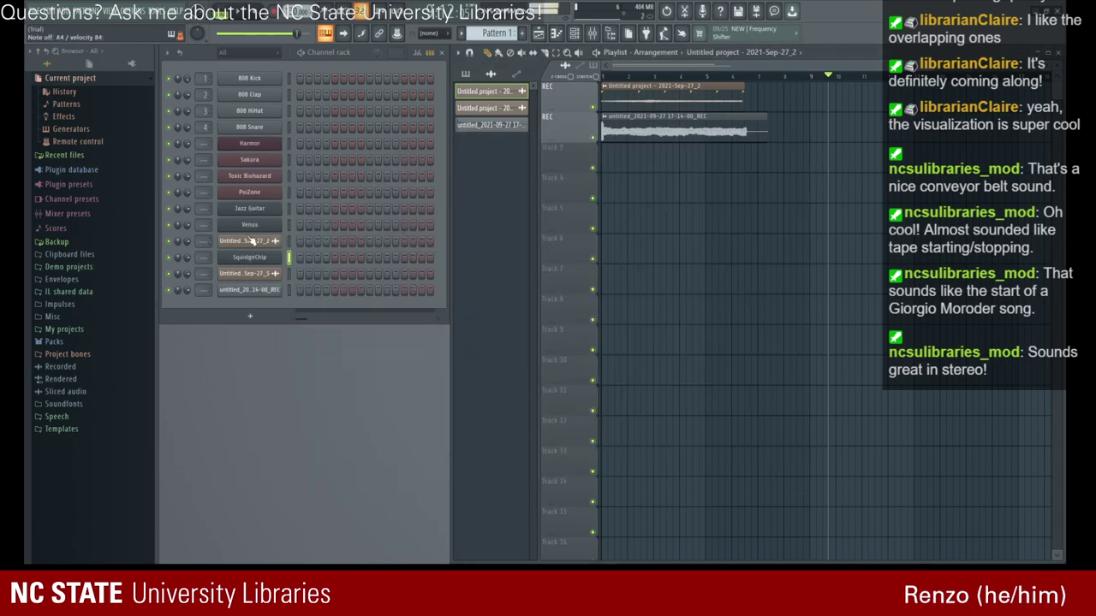
left_click(249, 224)
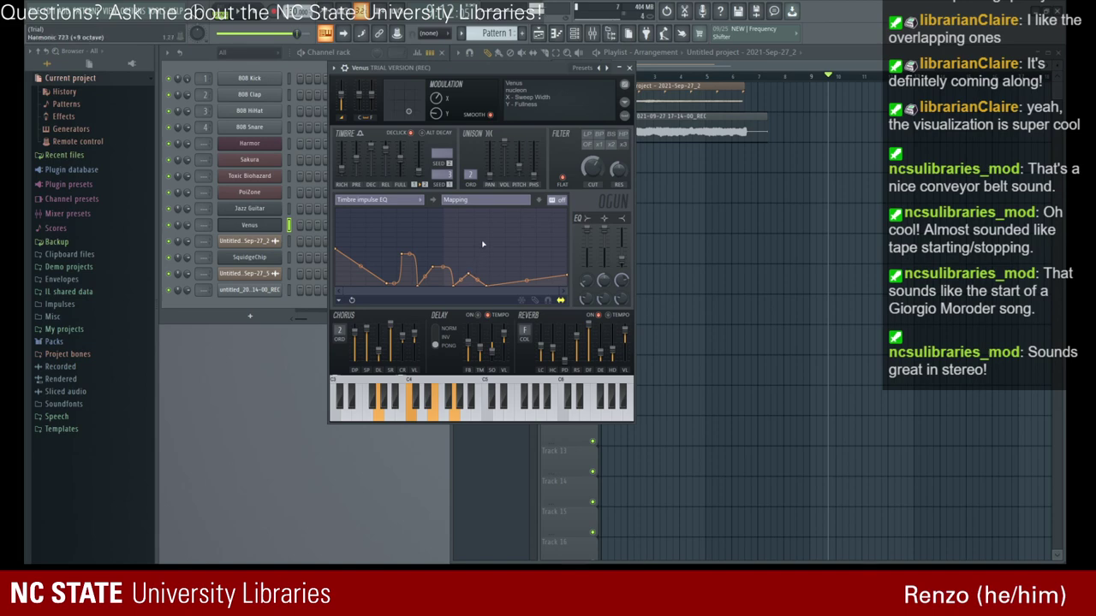
left_click(629, 68)
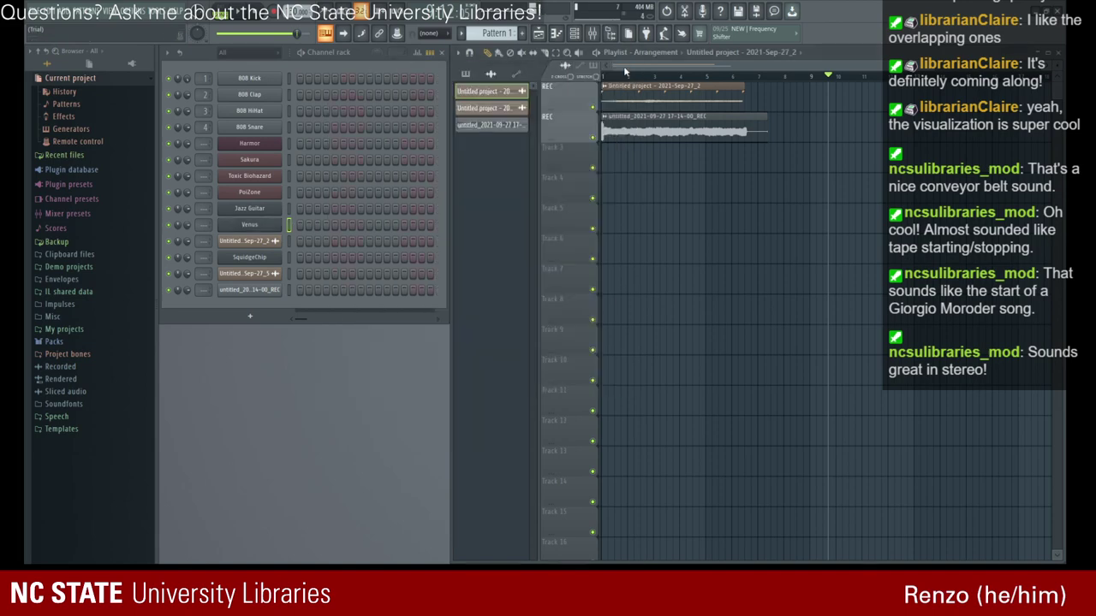
- Mute the second playlist track and play the first track's recording from just before bar 2
left_click(595, 137)
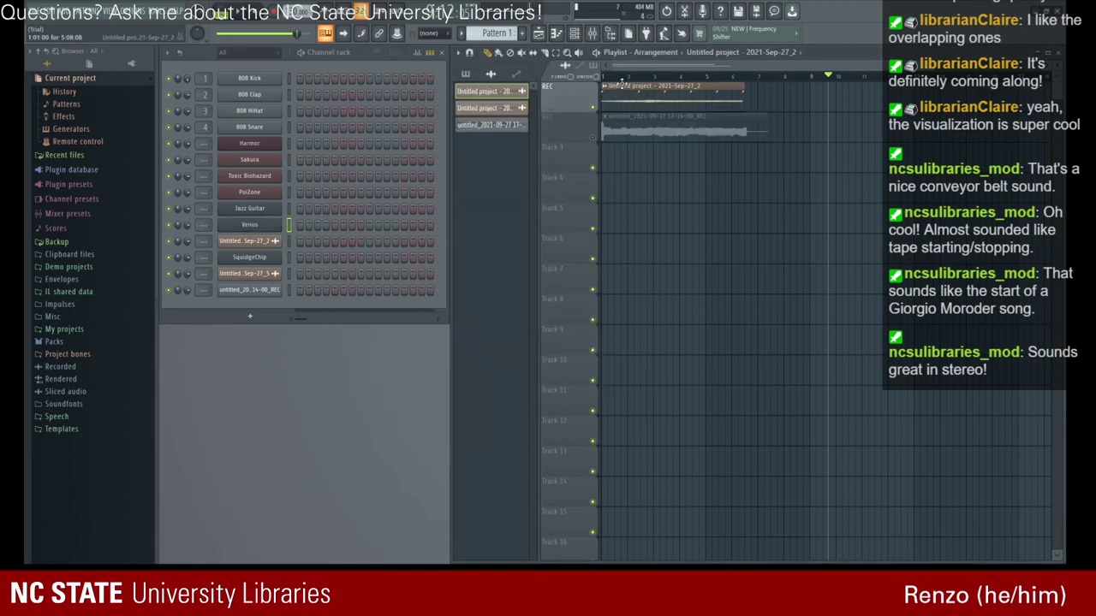
left_click(622, 77)
left_click(245, 13)
left_click(245, 13)
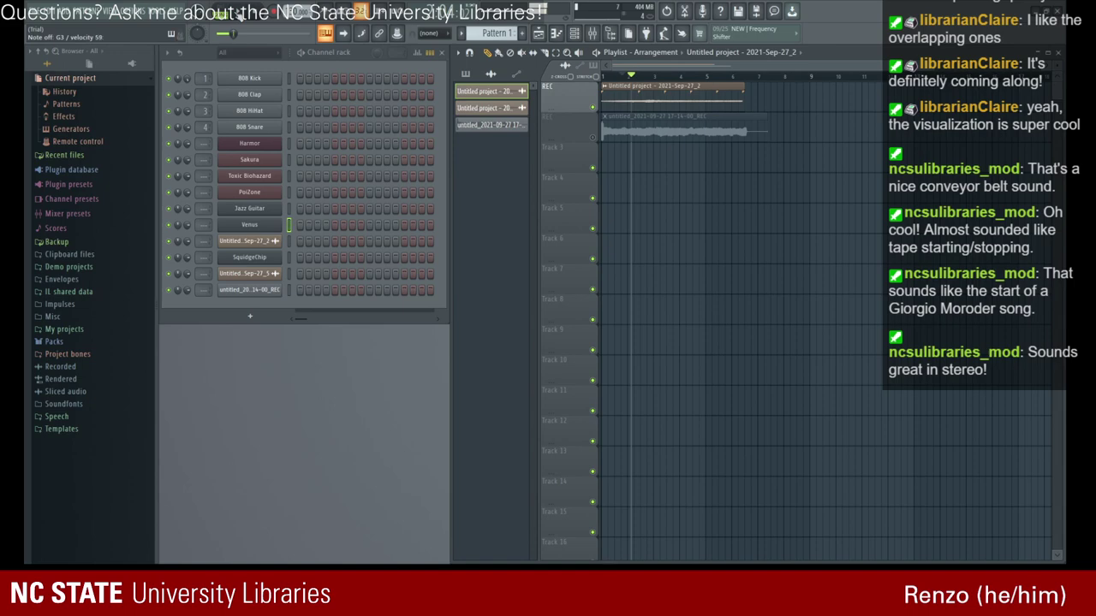
left_click(240, 14)
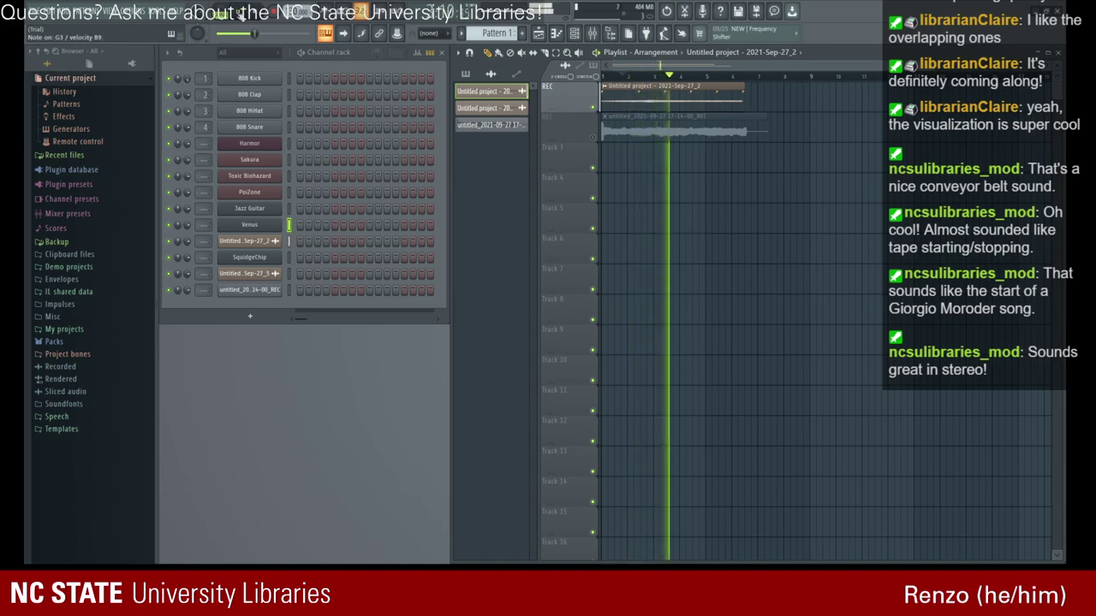
key("space")
- Mute the first playlist track as well, and return the playhead to the start of the arrangement
left_click(603, 159)
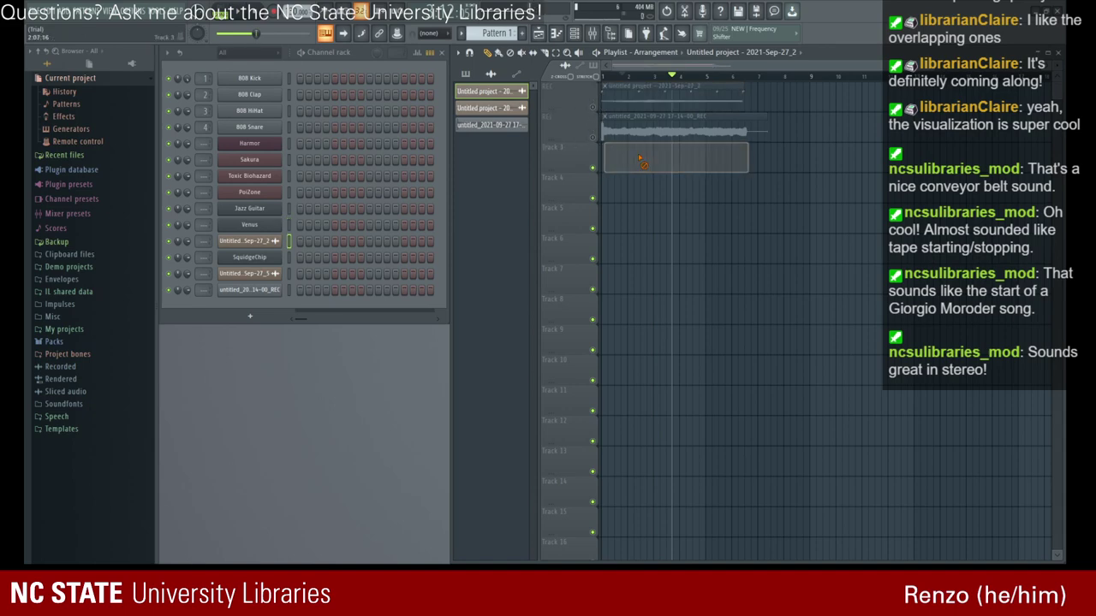
right_click(642, 158)
left_click_drag(671, 77, 601, 75)
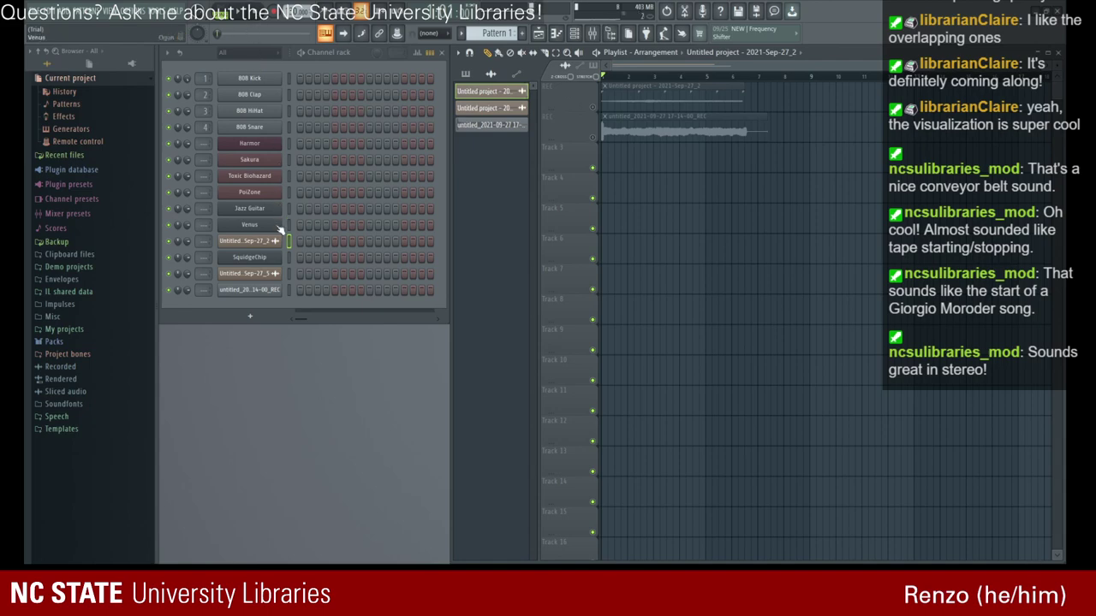
- Look at the settings of the last recorded audio clip channel and at the PoiZone instrument
left_click(271, 291)
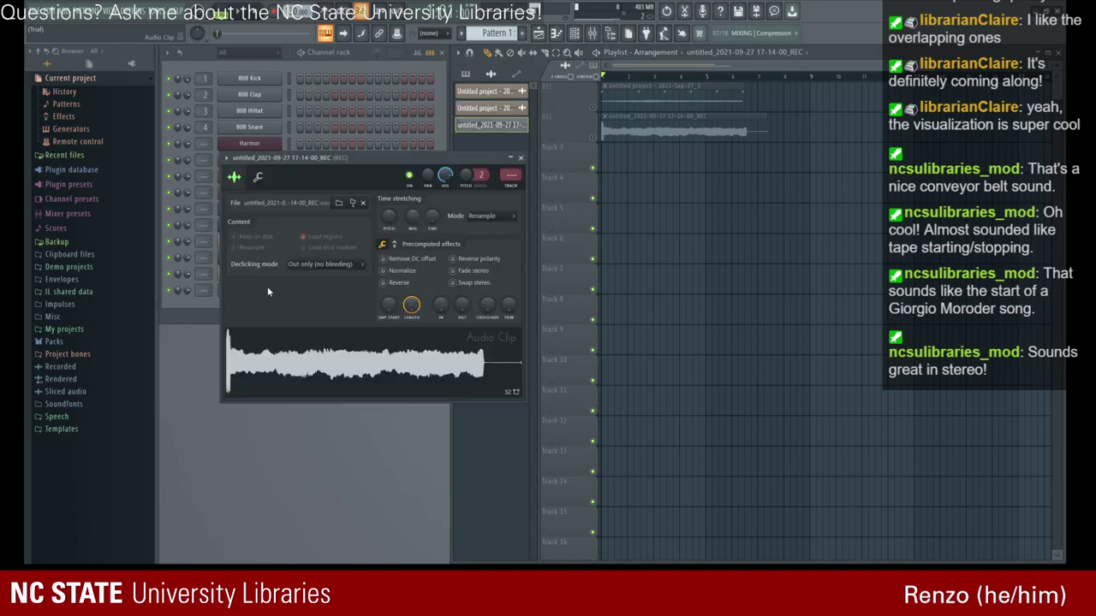
left_click(520, 158)
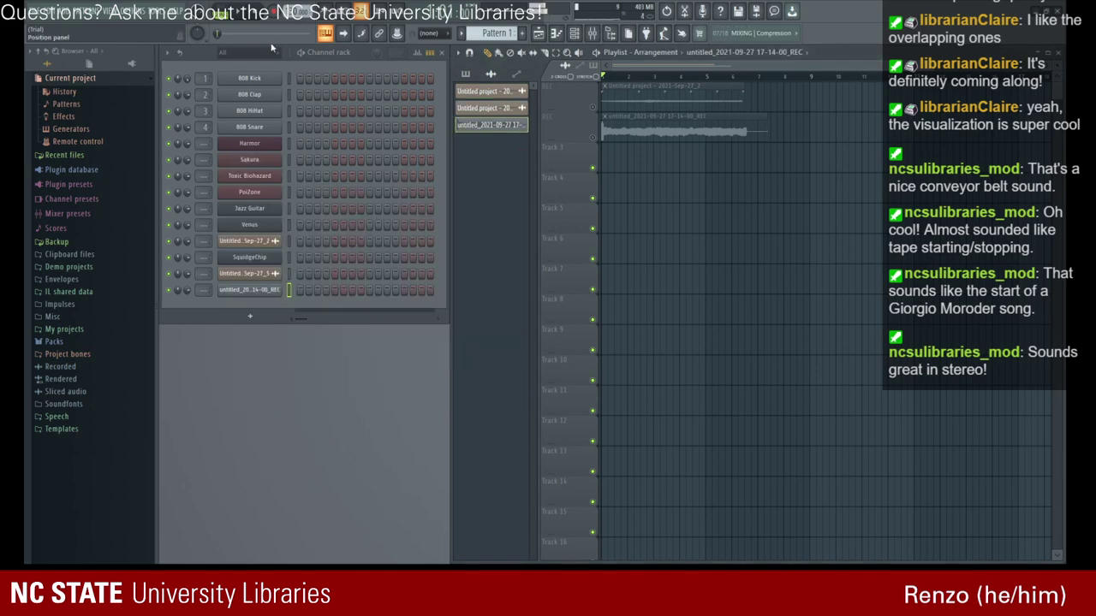
left_click(249, 192)
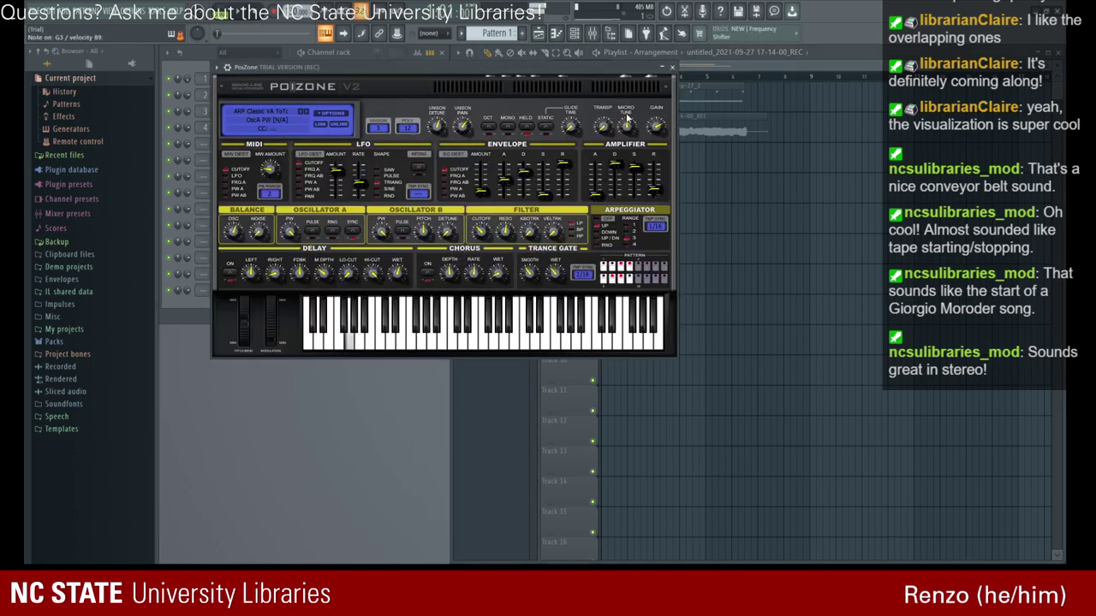
left_click(671, 67)
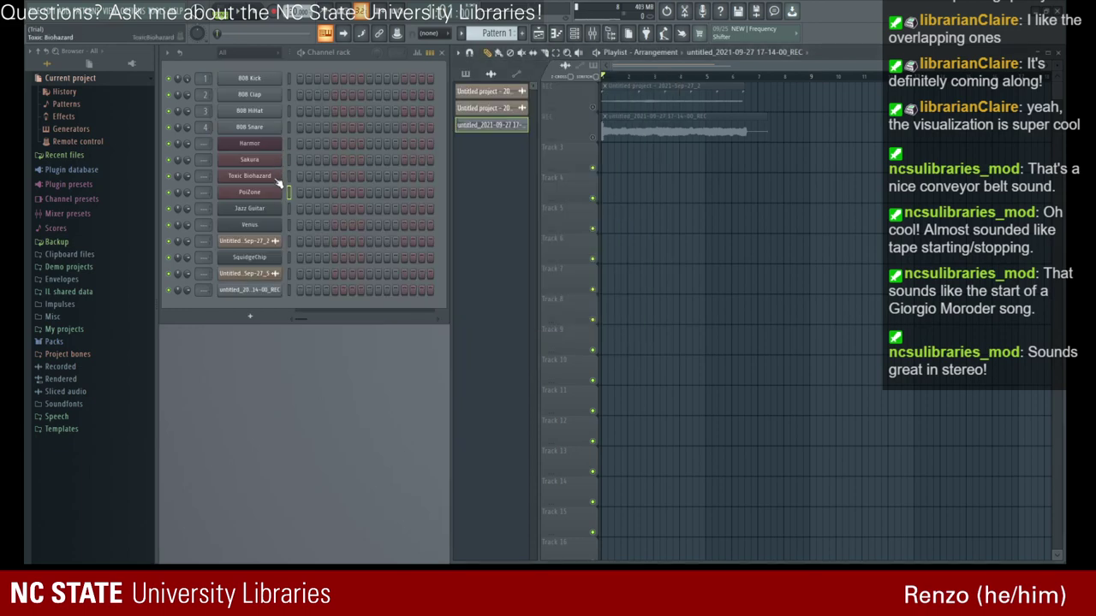
- Select the Venus channel and record a take of it in Edison
left_click(273, 224)
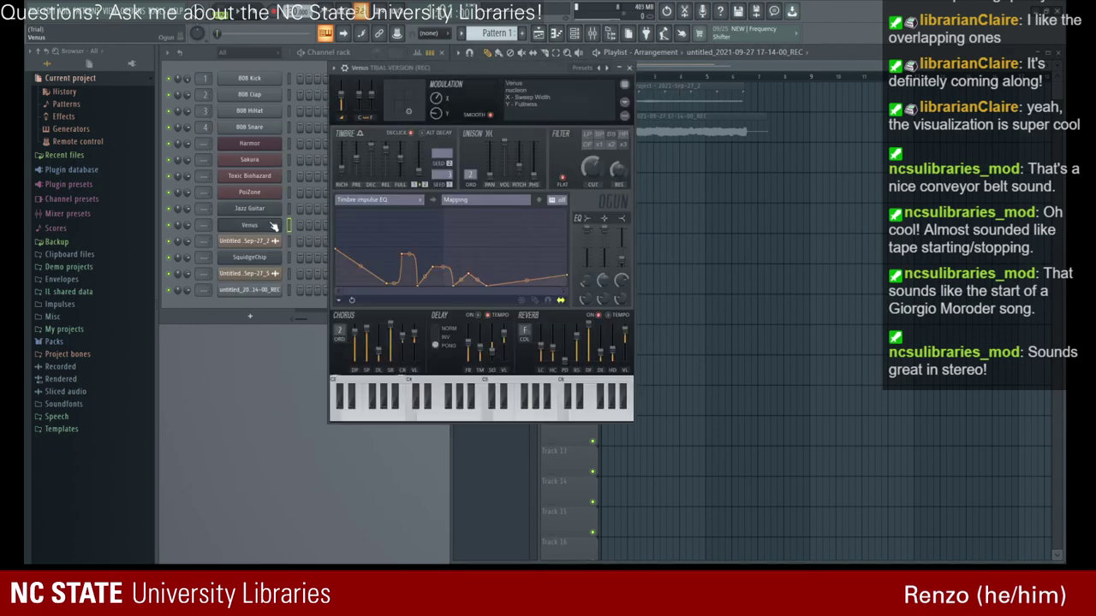
left_click(630, 67)
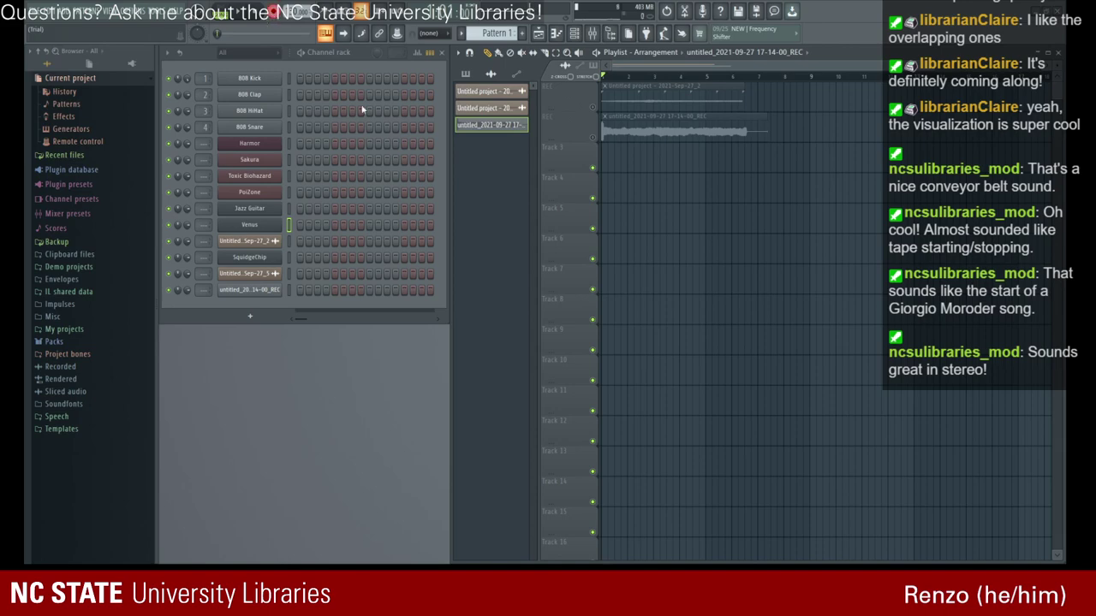
left_click(512, 292)
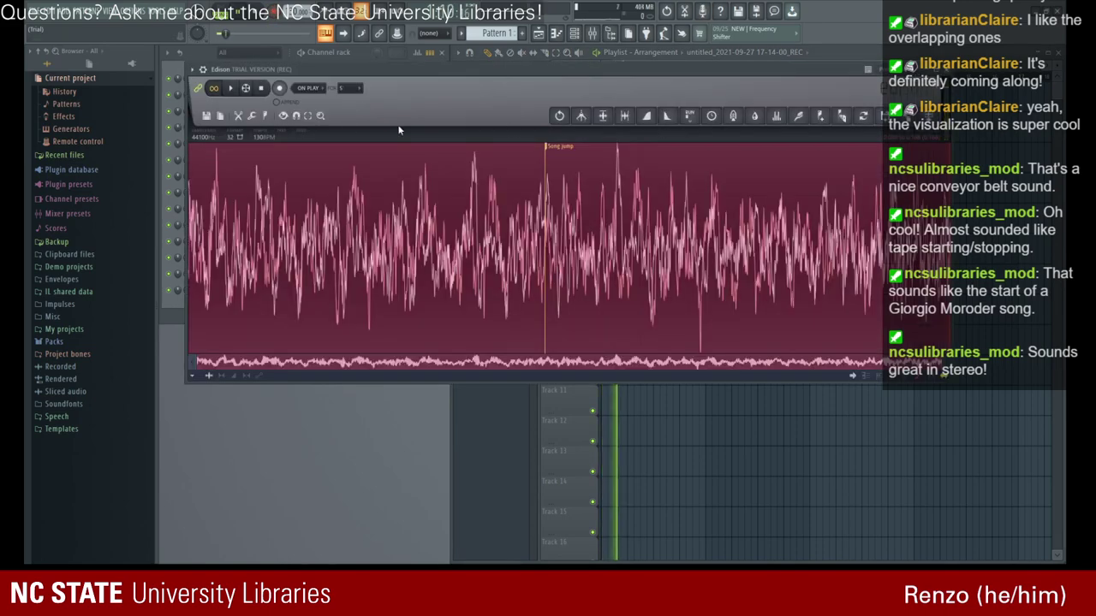
left_click(279, 89)
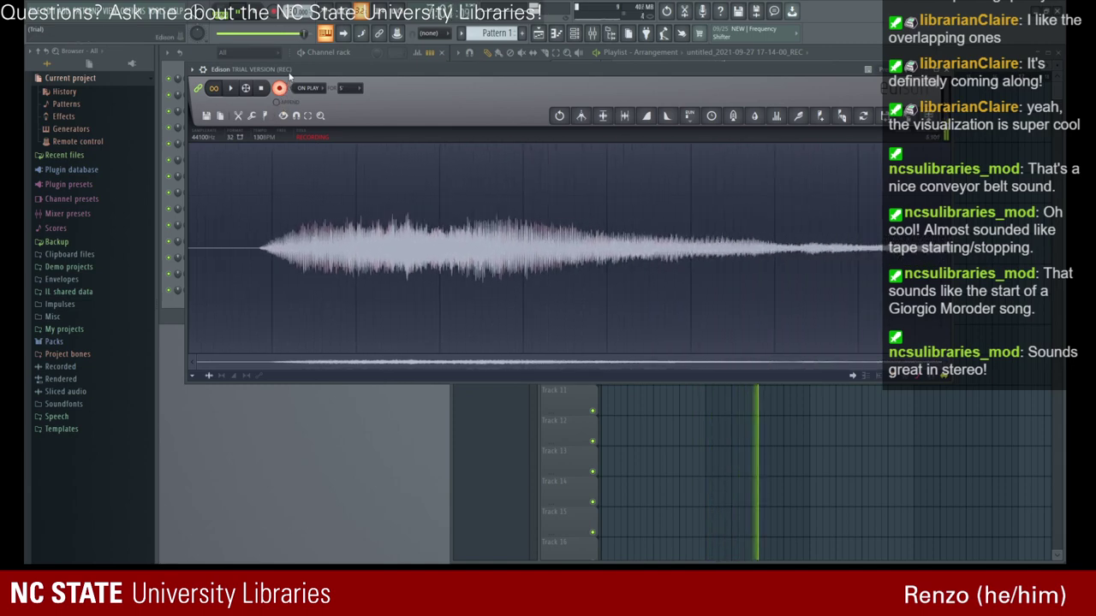
left_click(280, 88)
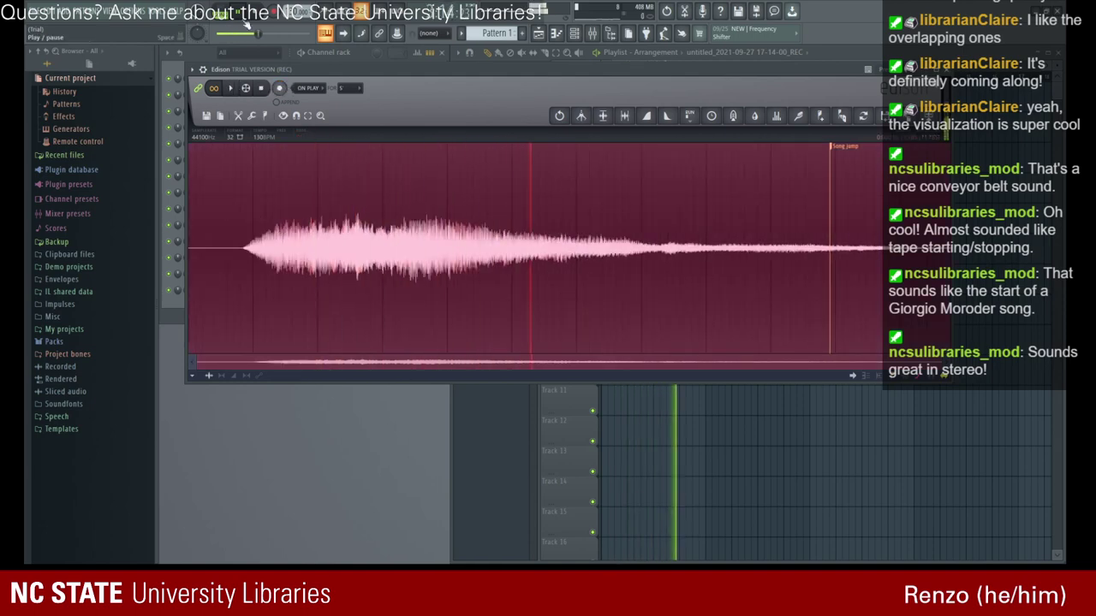
- Play back the new take in Edison, clear the waveform selection, and stop playback
key("space")
key("space")
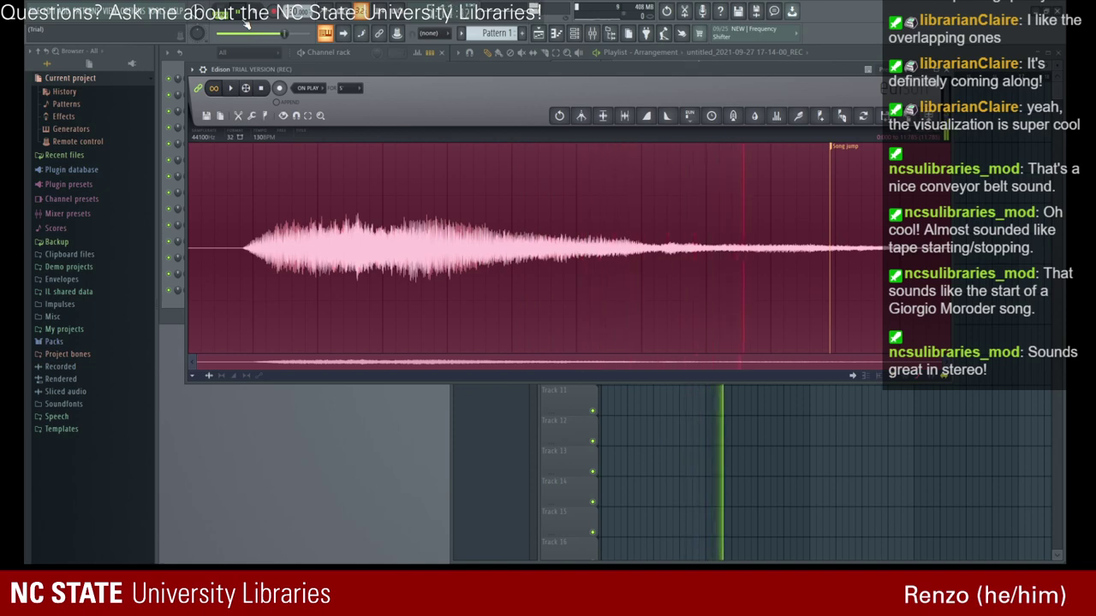
key("ctrl+d")
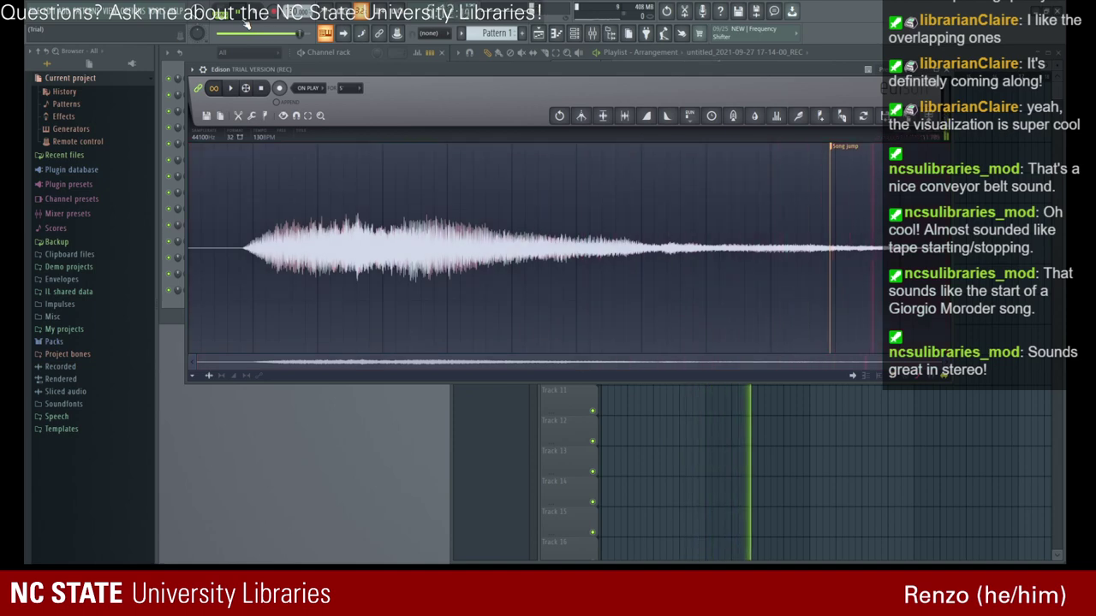
key("space")
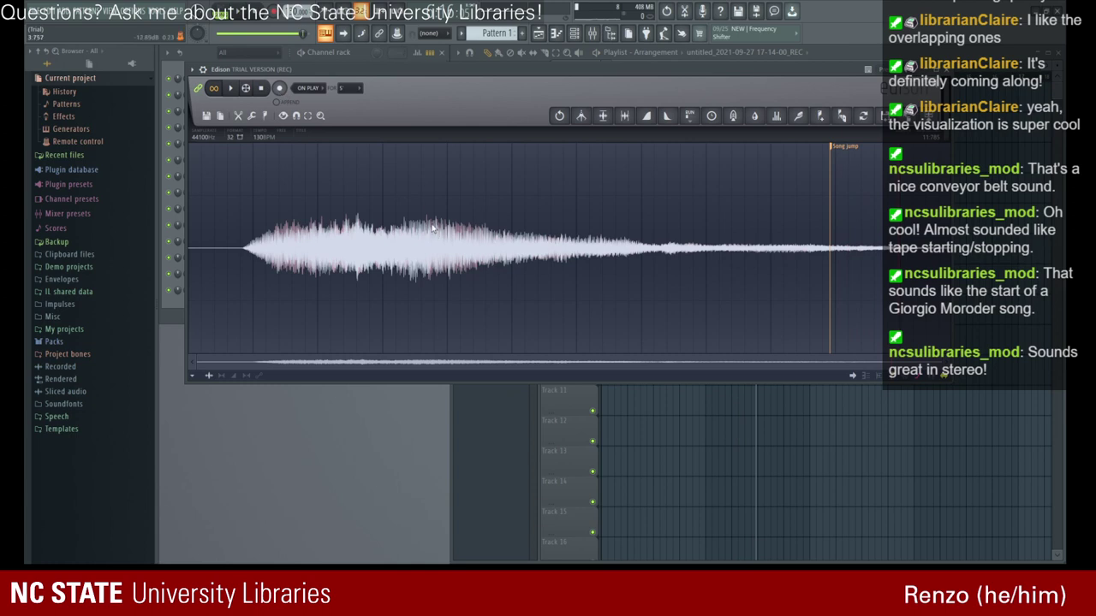
- Move the Edison window slightly aside and replay the whole recorded sample
left_click_drag(269, 70, 280, 68)
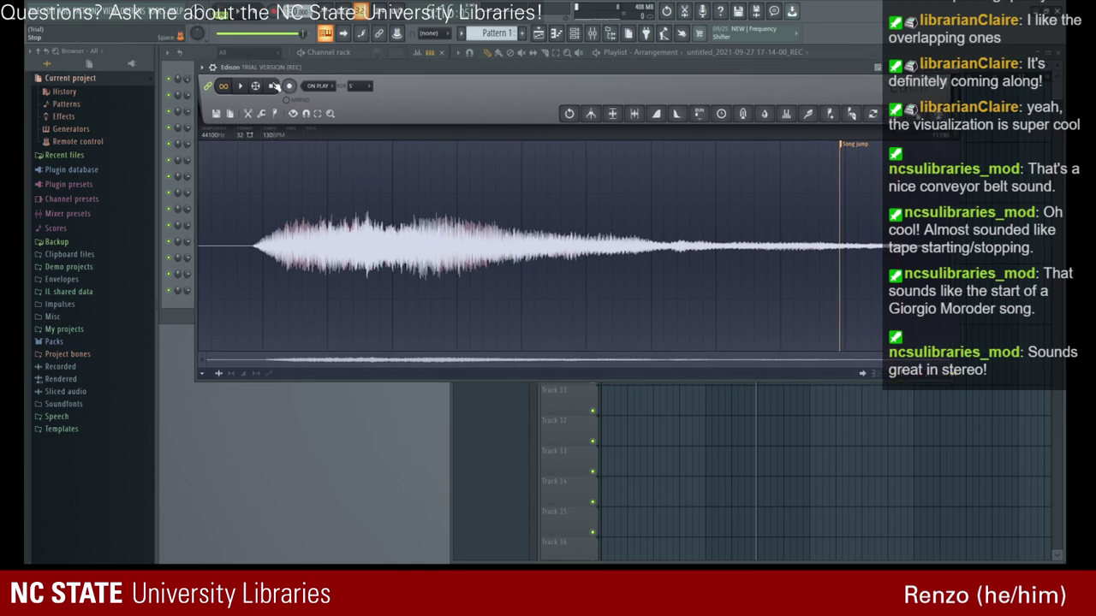
left_click_drag(830, 152, 736, 132)
left_click_drag(298, 166, 286, 163)
left_click(242, 86)
left_click(240, 89)
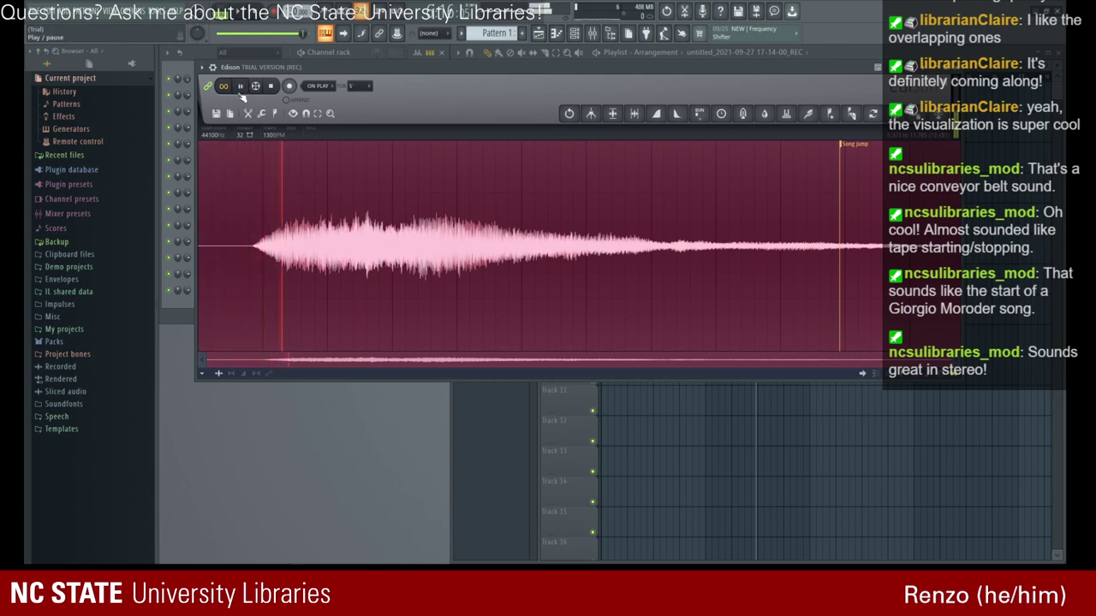
- Delete the silent lead-in before the waveform in Edison and play the trimmed sample
left_click(252, 248)
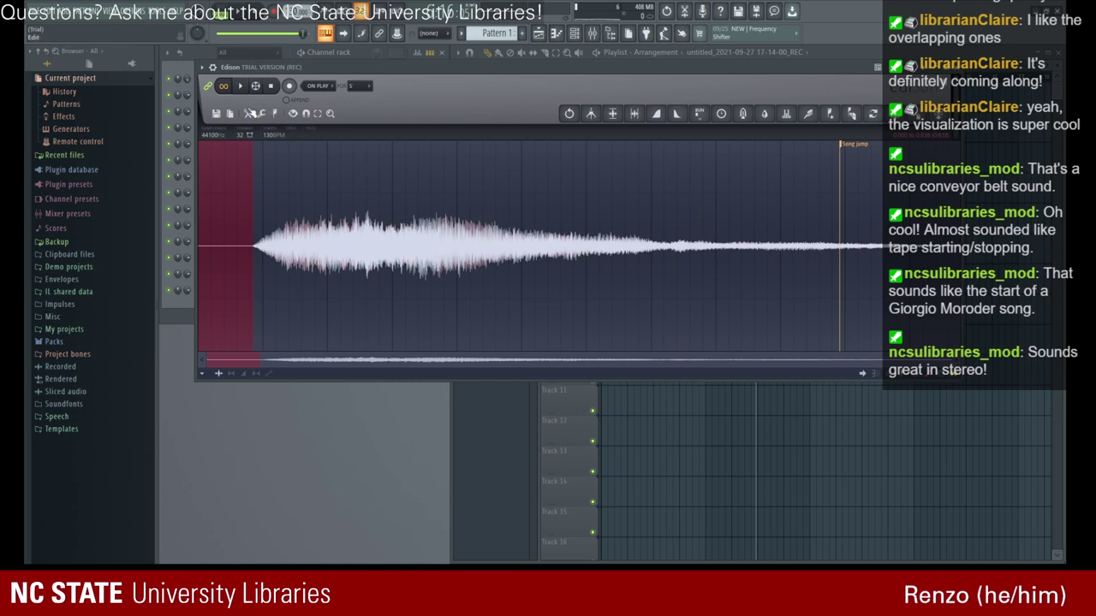
key("Delete")
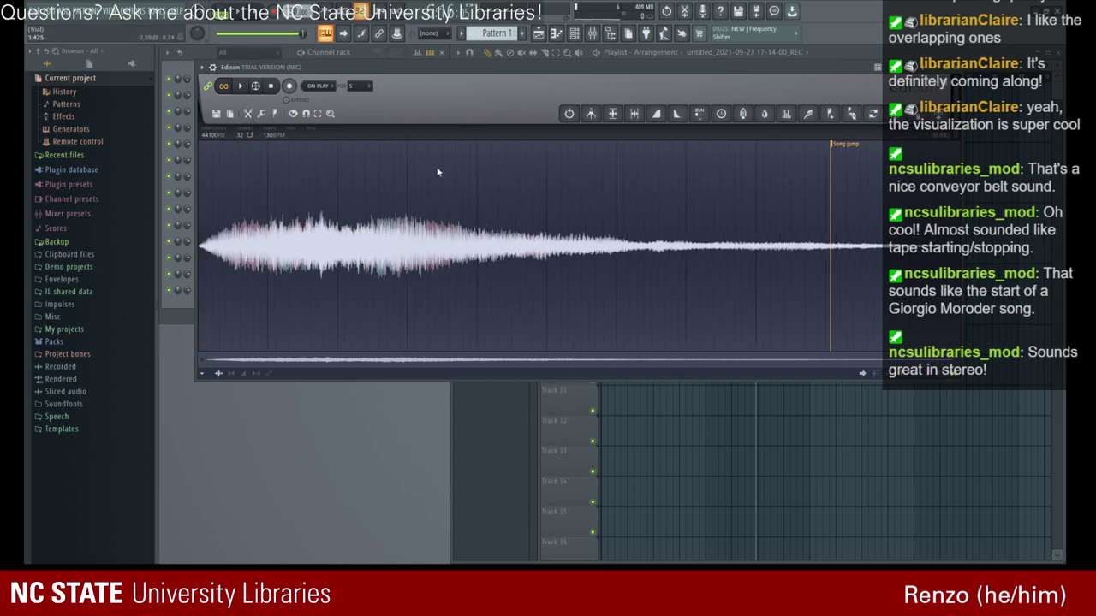
left_click(239, 91)
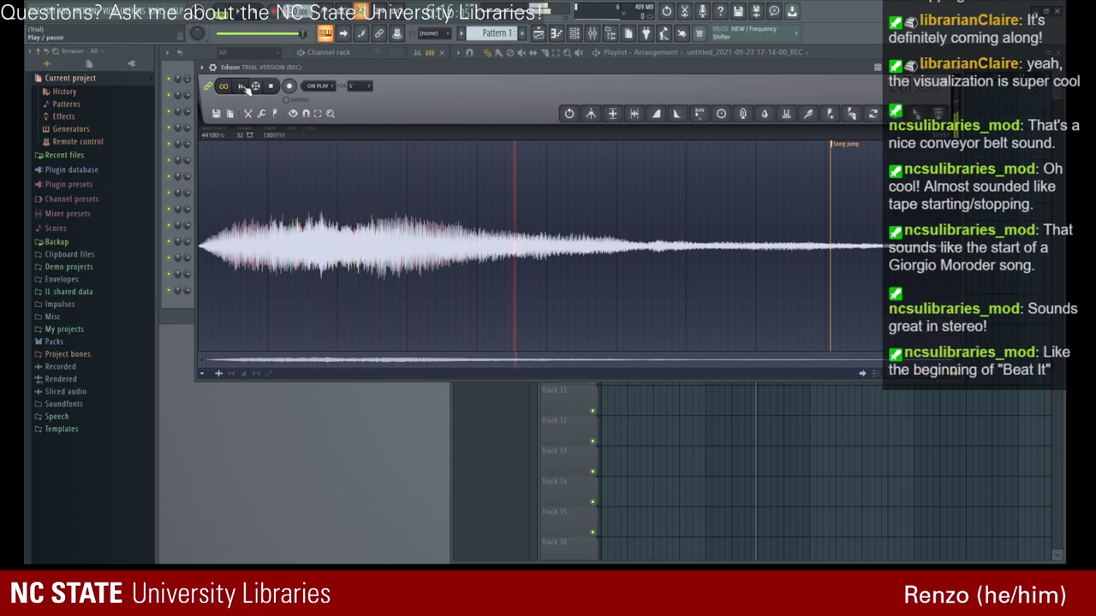
left_click(245, 88)
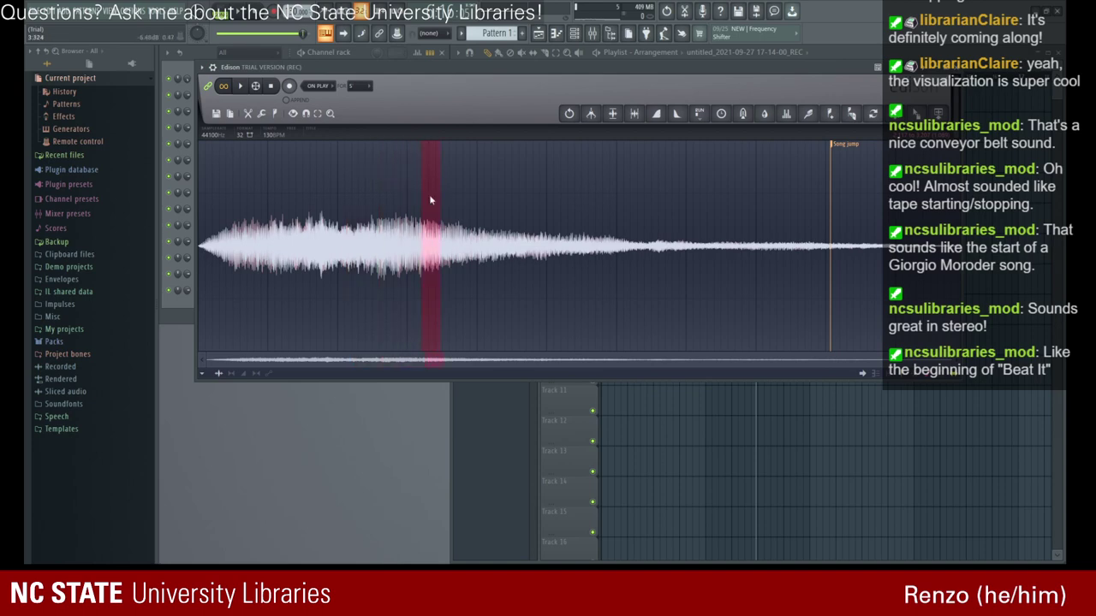
- Play a short selected section of the sample, extend the selection in both directions, and undo the last extension
left_click_drag(441, 167, 779, 166)
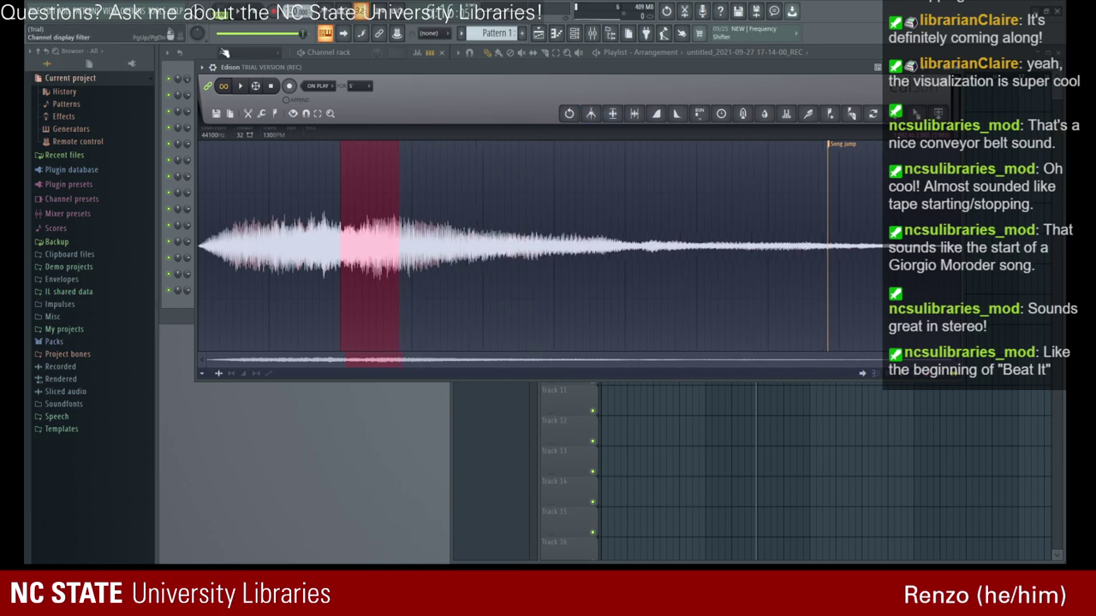
left_click(240, 87)
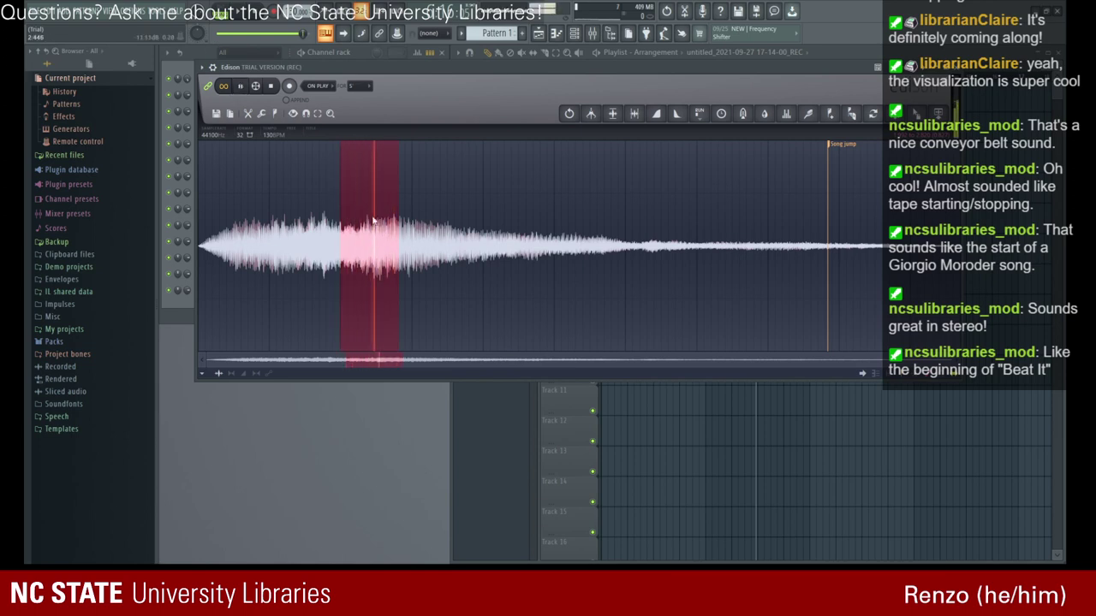
left_click_drag(340, 185, 225, 189)
left_click_drag(399, 209, 751, 246)
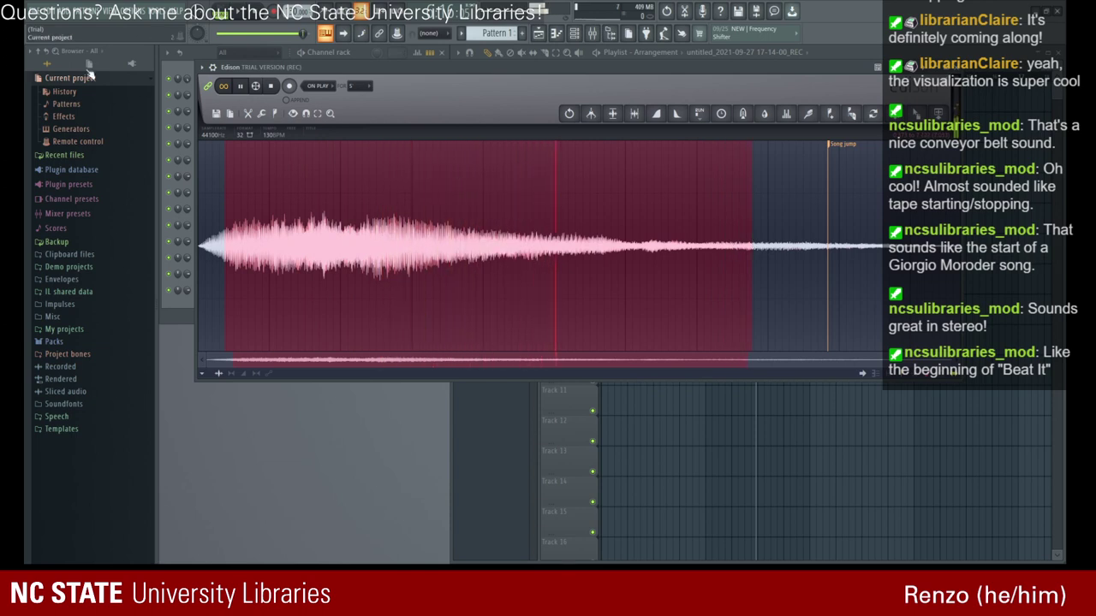
left_click(570, 113)
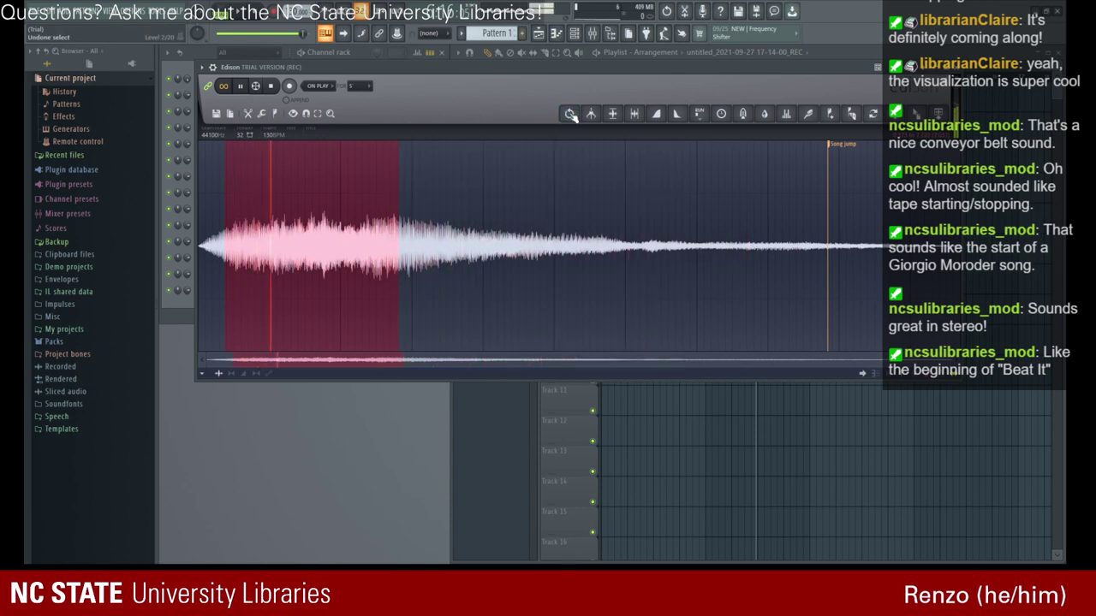
- Extend the waveform selection over most of the sample in Edison and audition it, replaying from the beginning
left_click(570, 114)
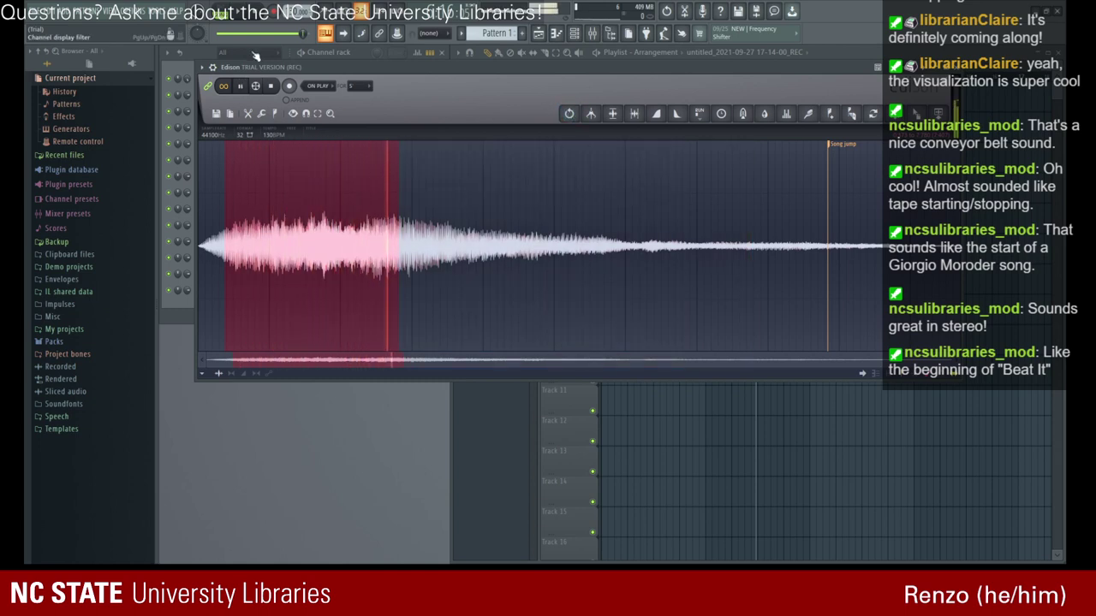
left_click(243, 87)
left_click_drag(225, 163, 641, 231)
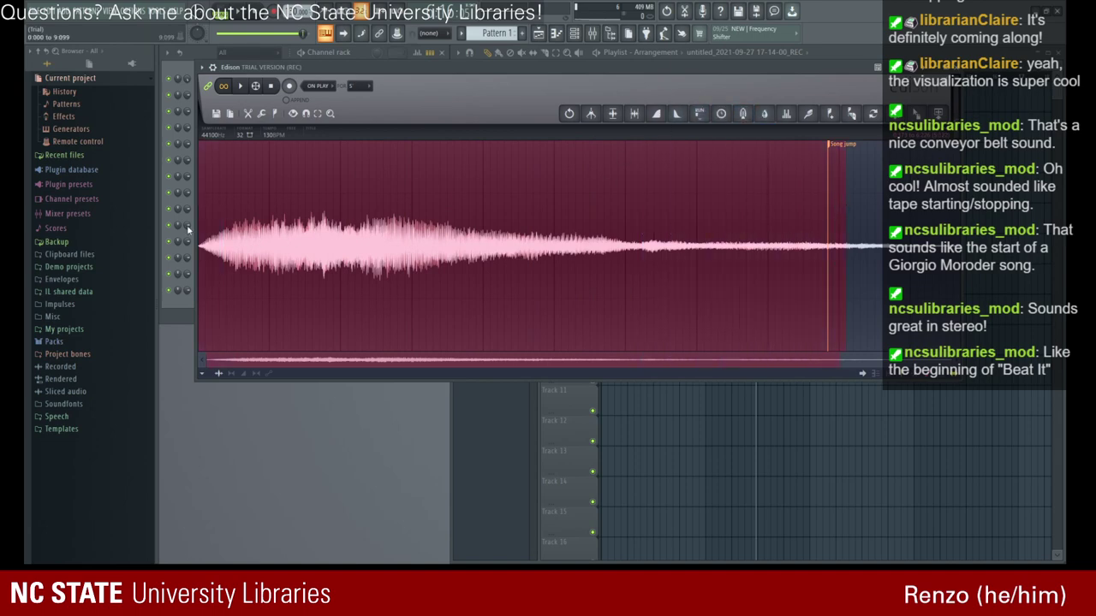
left_click(240, 87)
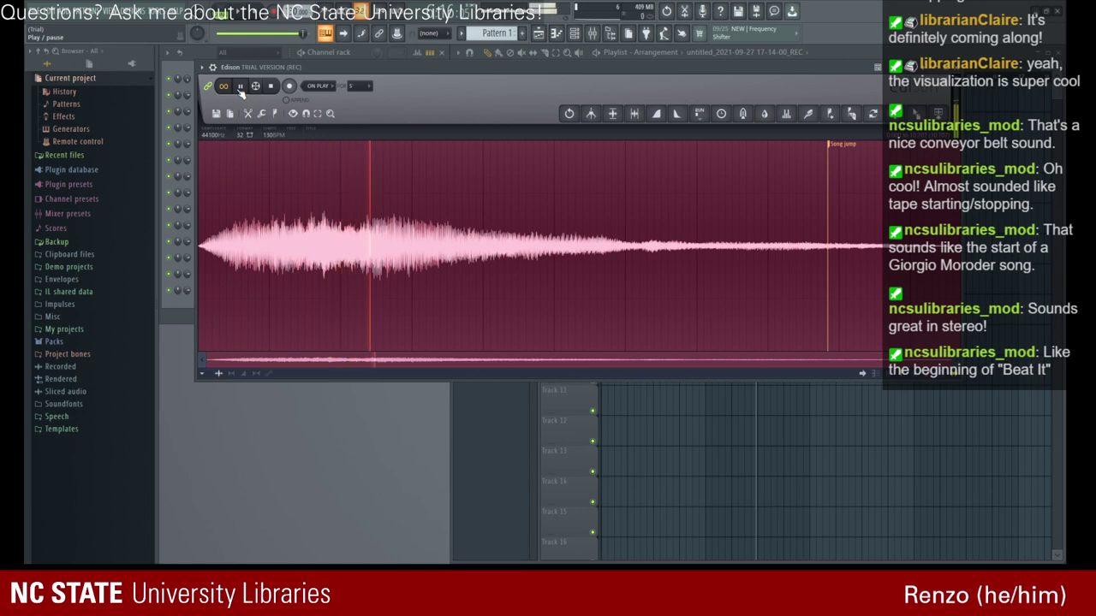
left_click(241, 89)
left_click(240, 90)
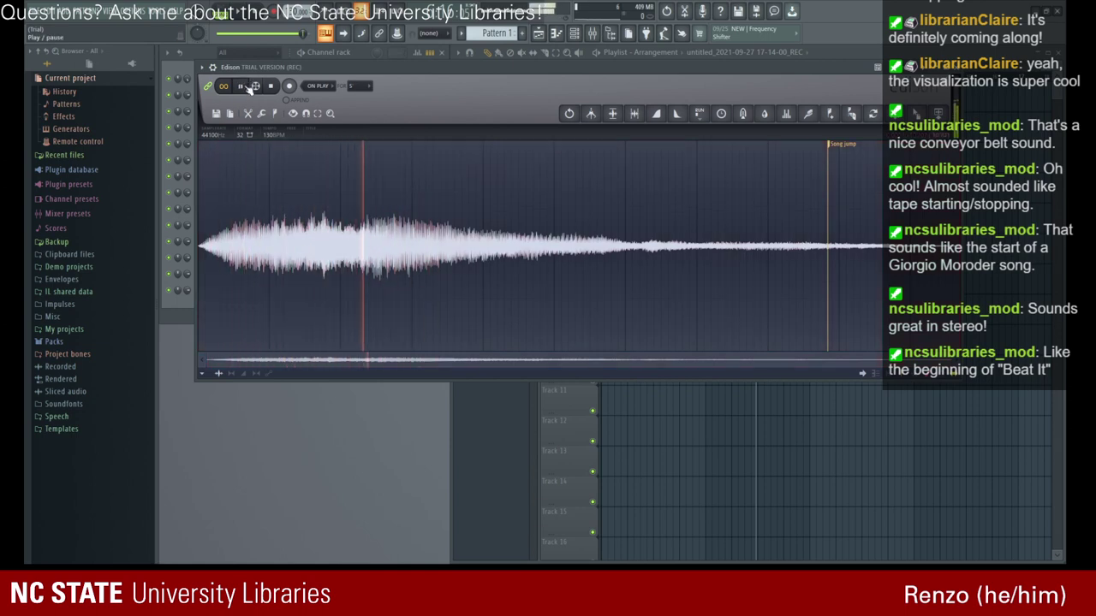
left_click(243, 88)
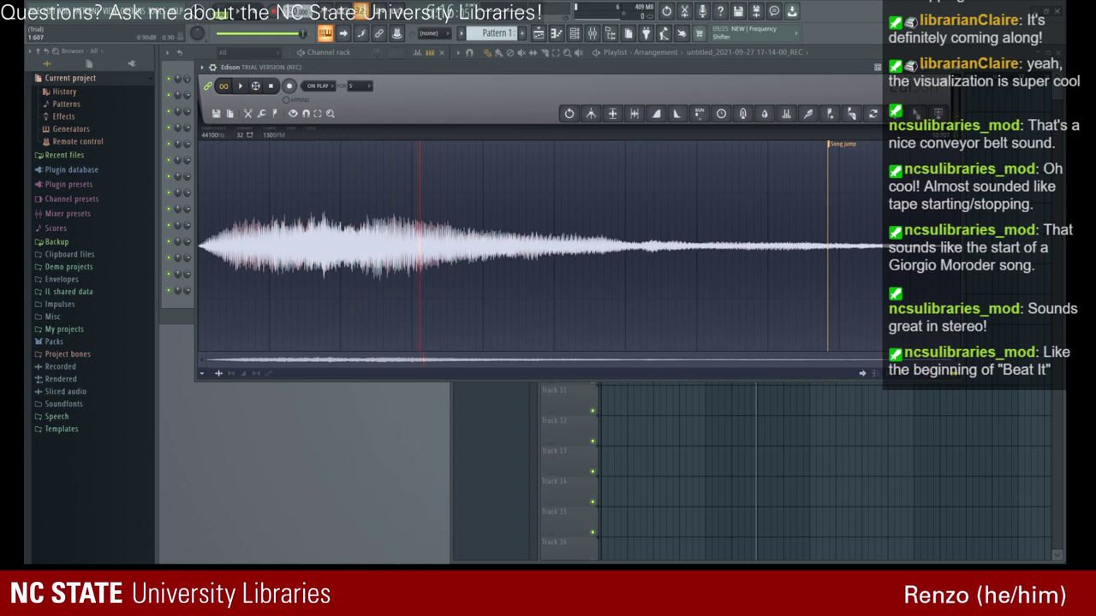
- Shift the Edison window slightly aside and play the sample once more with no section selected
left_click_drag(240, 77, 233, 70)
left_click(235, 79)
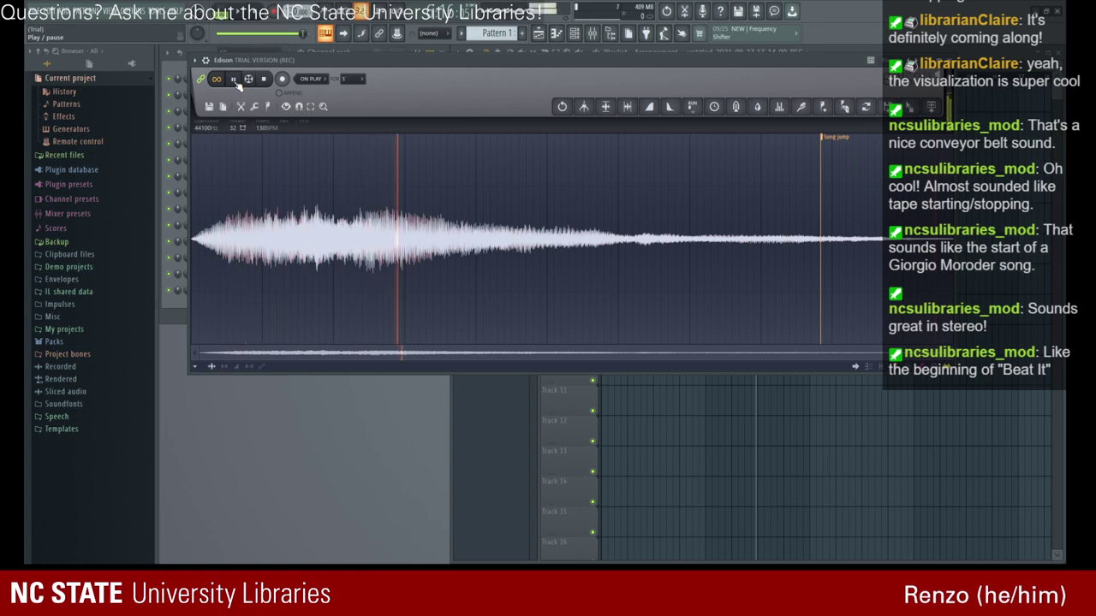
left_click(233, 80)
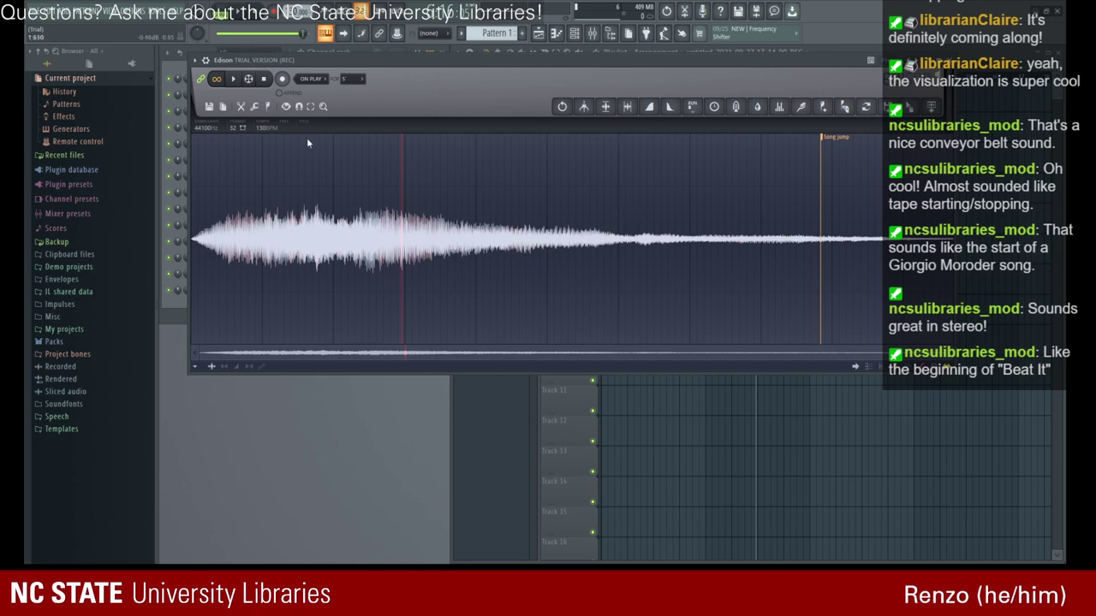
- Select and play a short section in the loud part of the waveform, then narrow the selection and play it again
left_click_drag(261, 178, 264, 179)
left_click_drag(414, 199, 405, 199)
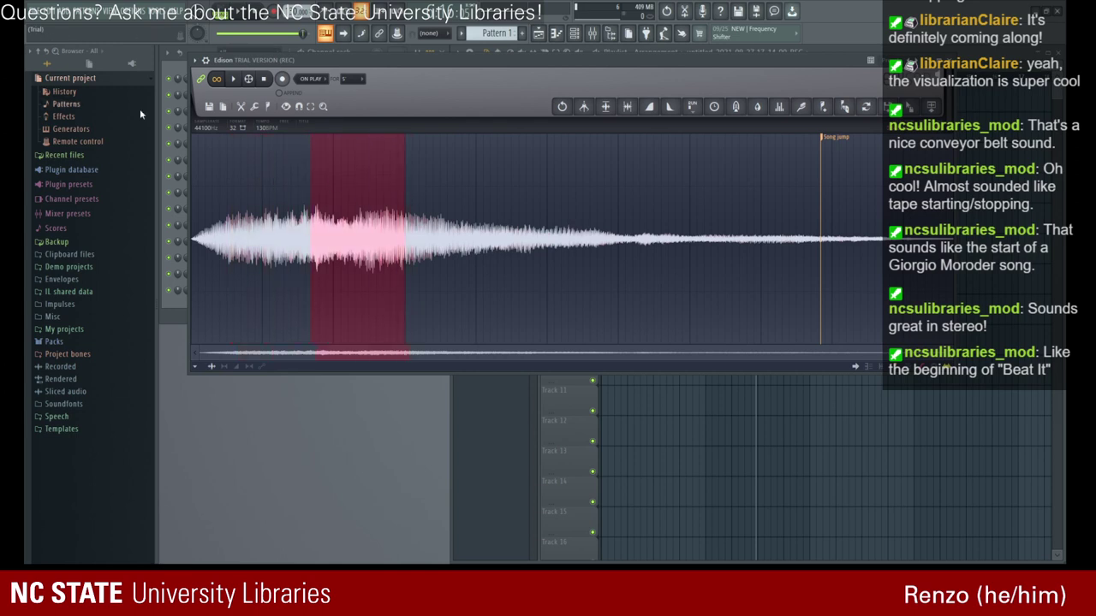
left_click(232, 78)
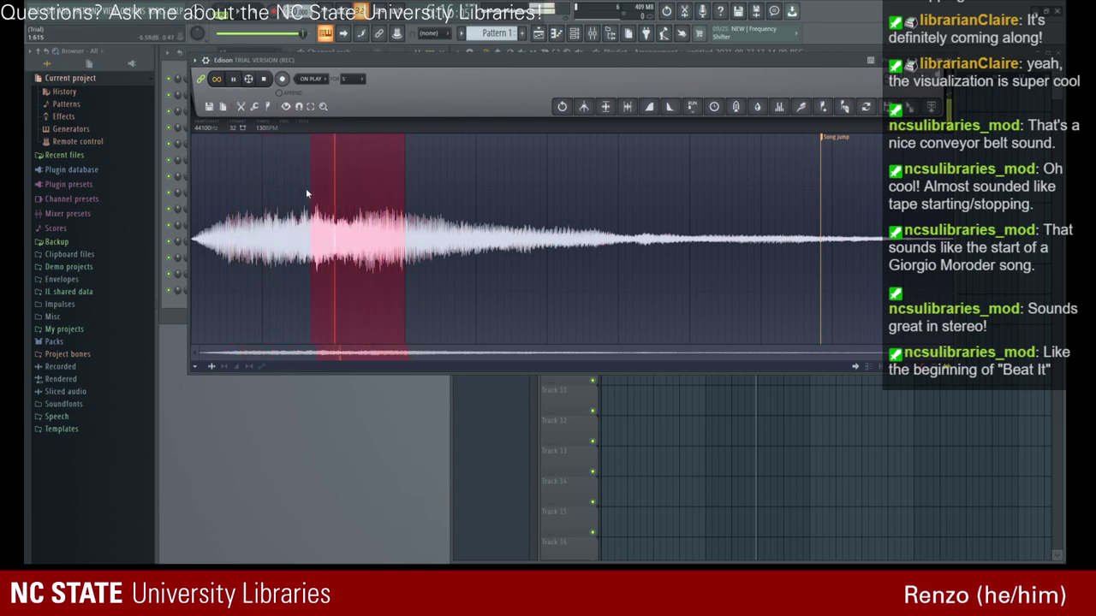
left_click(234, 78)
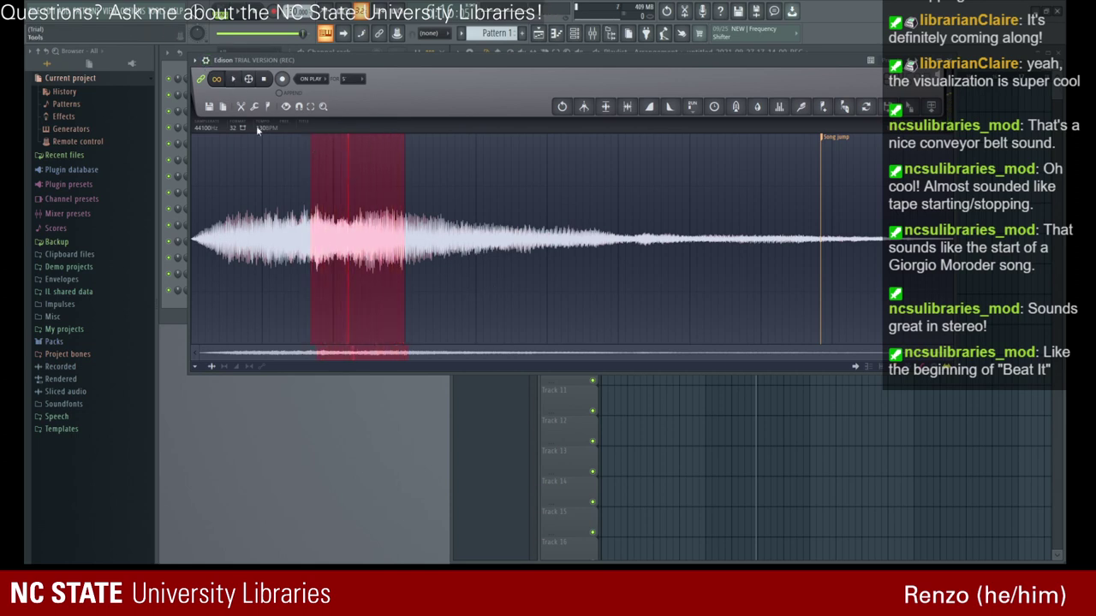
left_click_drag(410, 235, 363, 247)
left_click(234, 79)
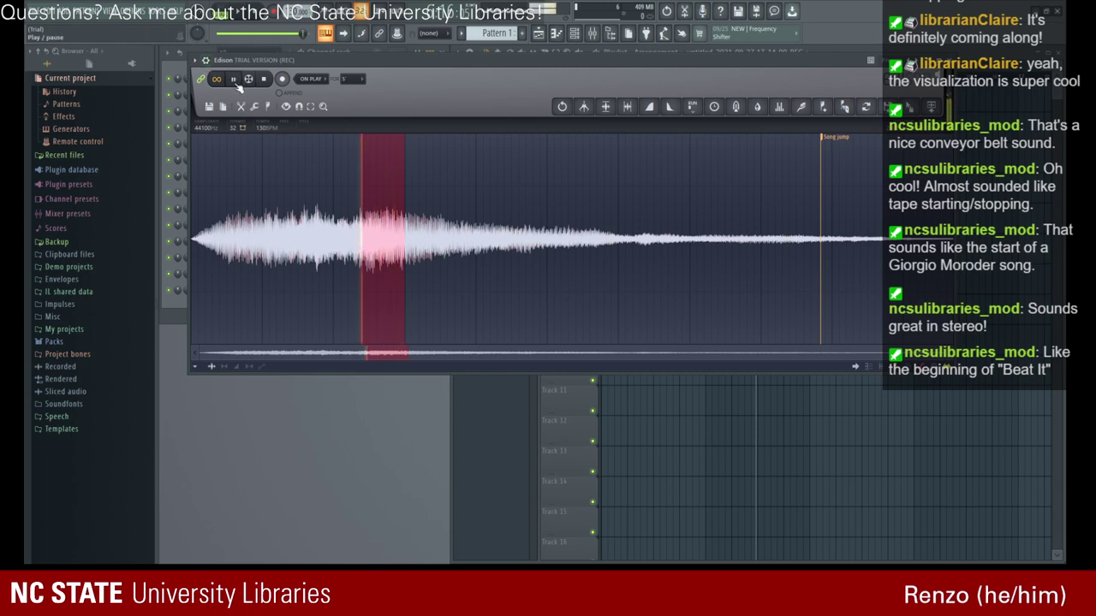
left_click(234, 80)
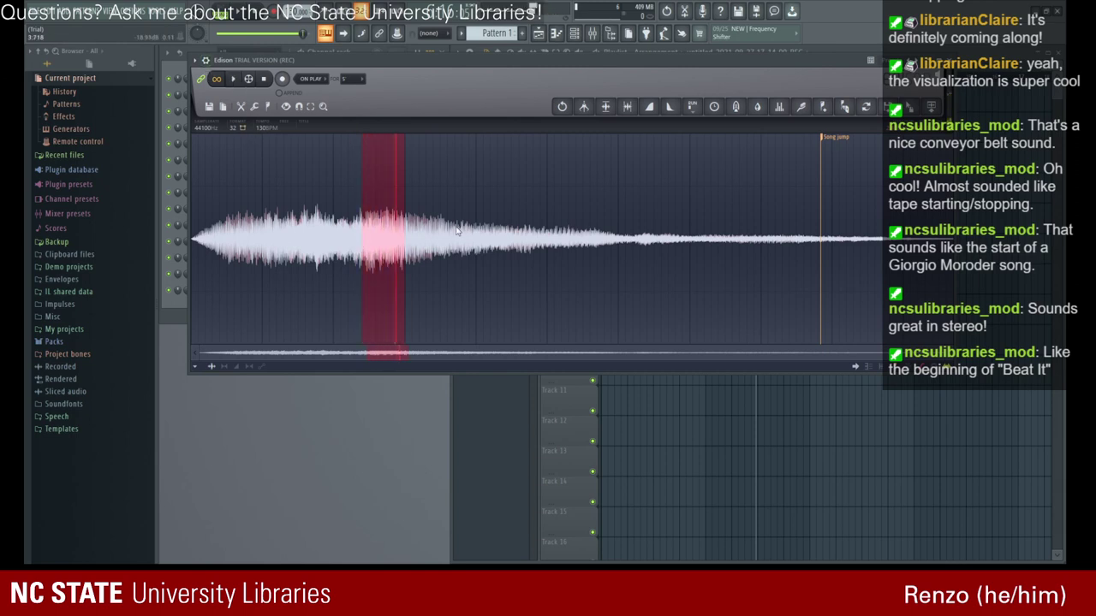
- Select the whole trimmed waveform, send it to the playlist as an audio clip on Track 3, and close Edison
left_click_drag(363, 220, 375, 218)
left_click_drag(253, 202, 263, 195)
left_click(239, 79)
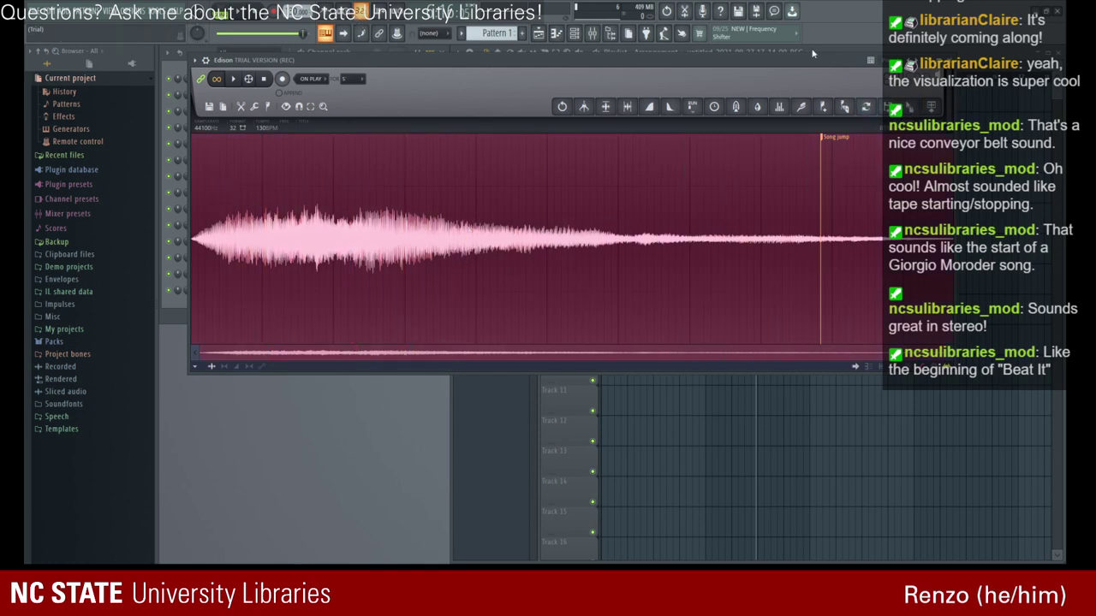
left_click_drag(806, 58, 858, 138)
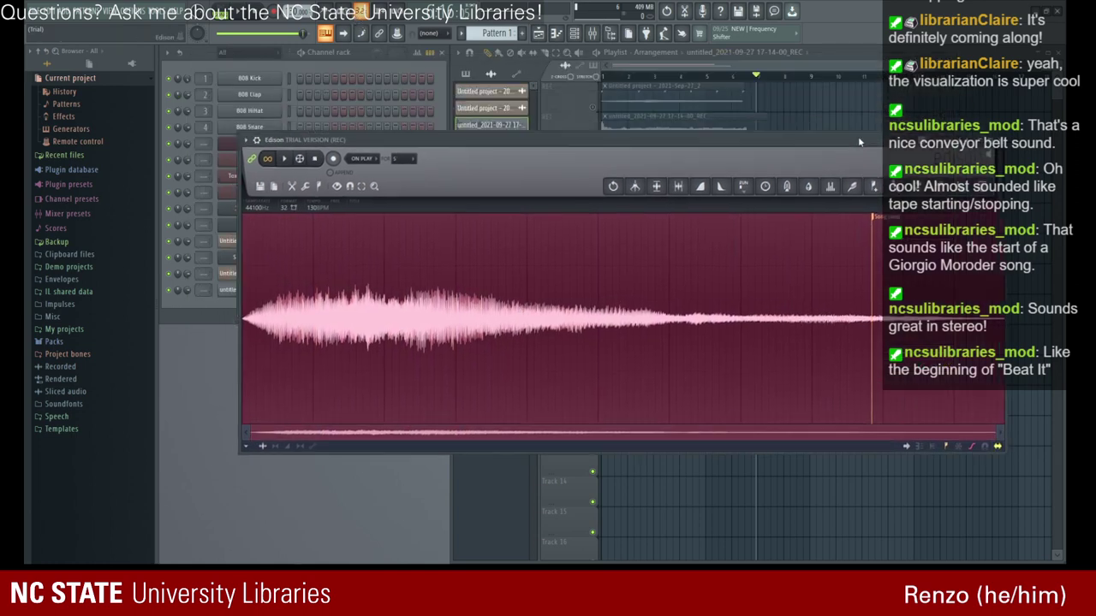
left_click(982, 191)
left_click_drag(634, 144, 596, 242)
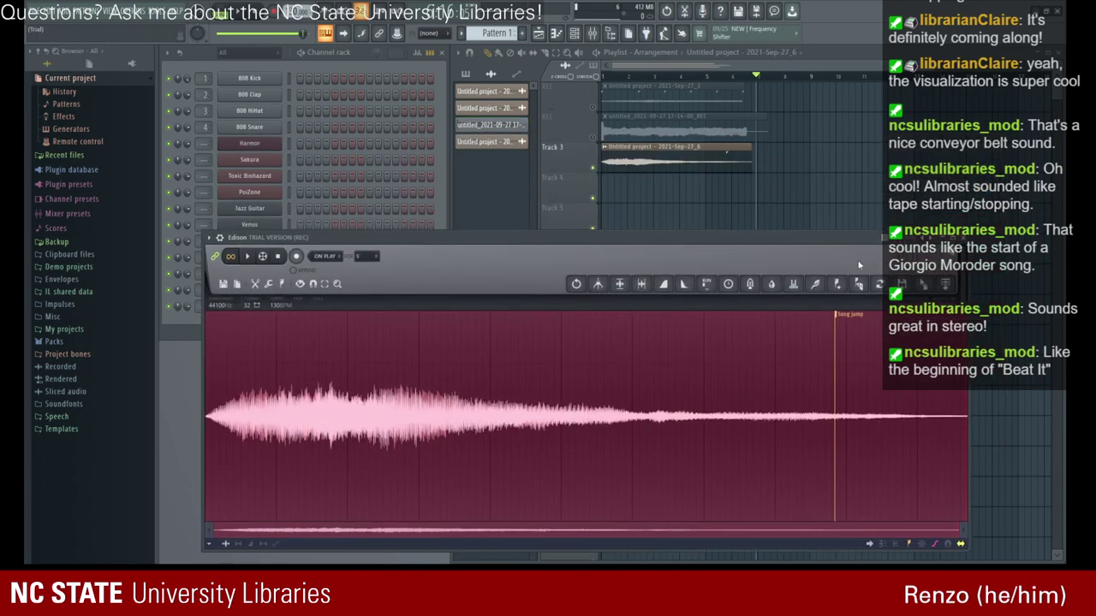
left_click(963, 241)
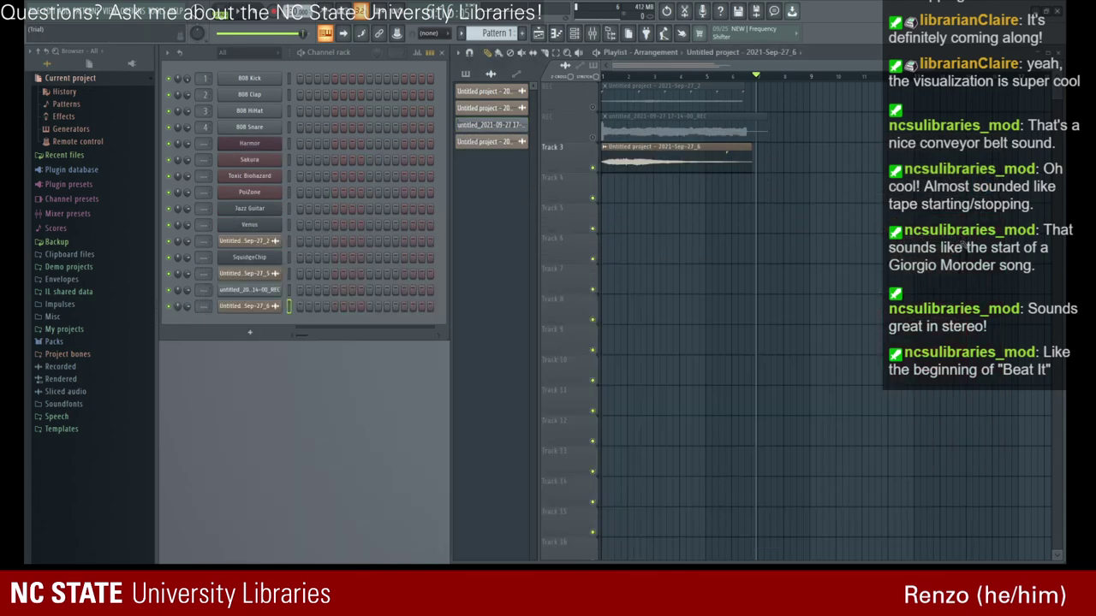
- Open the SquidgeChip channel in FLEX and audition the 70s Bounce and 80s Theatre presets from the Arksun Cityscape pack
left_click(248, 258)
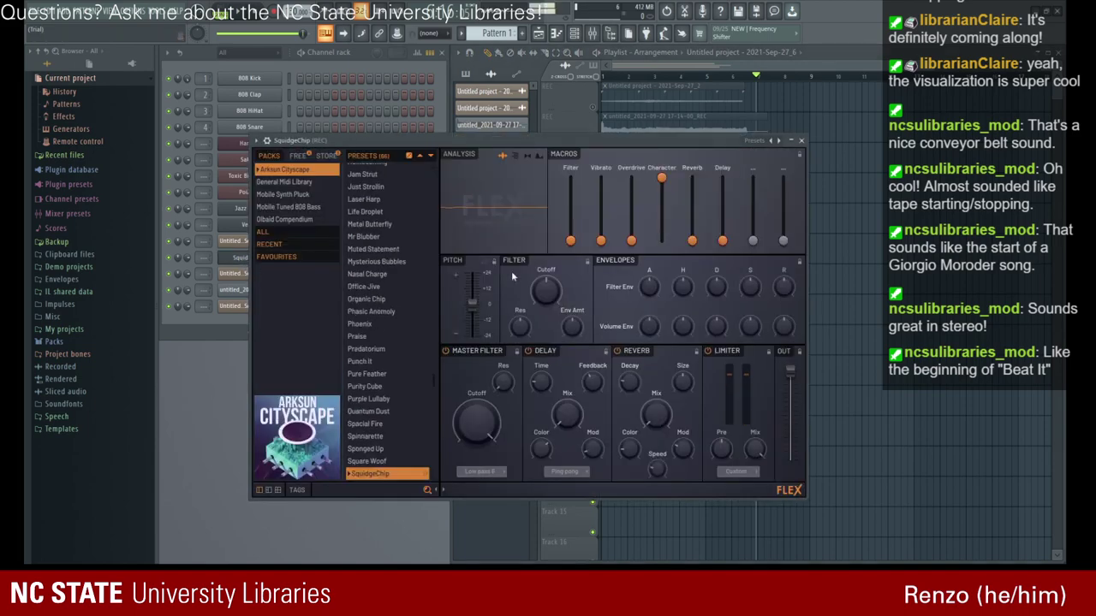
scroll(368, 385, "down", 4)
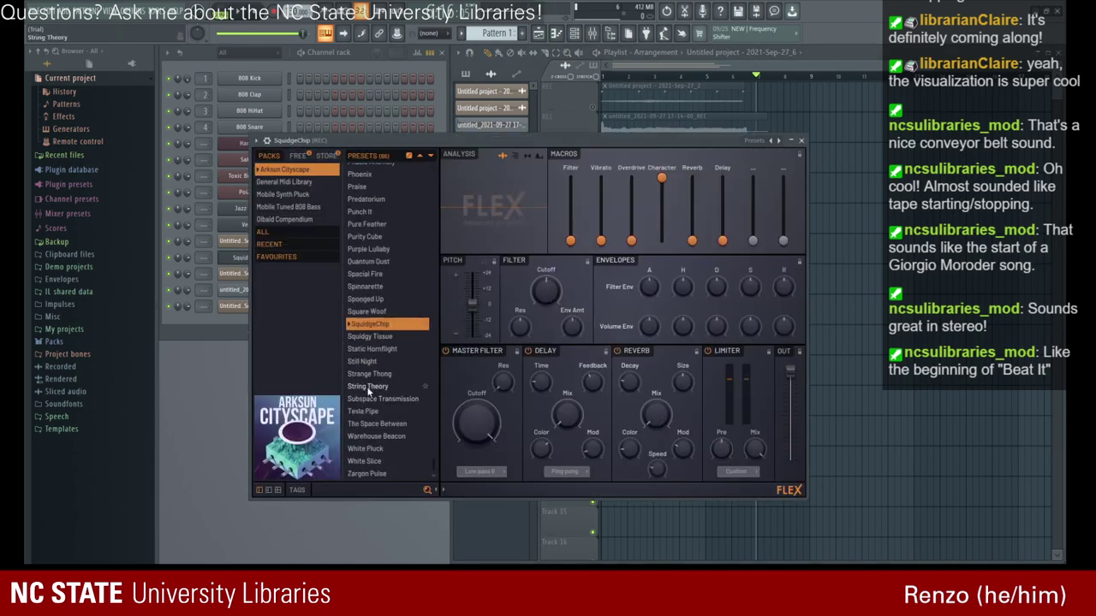
scroll(382, 388, "up", 13)
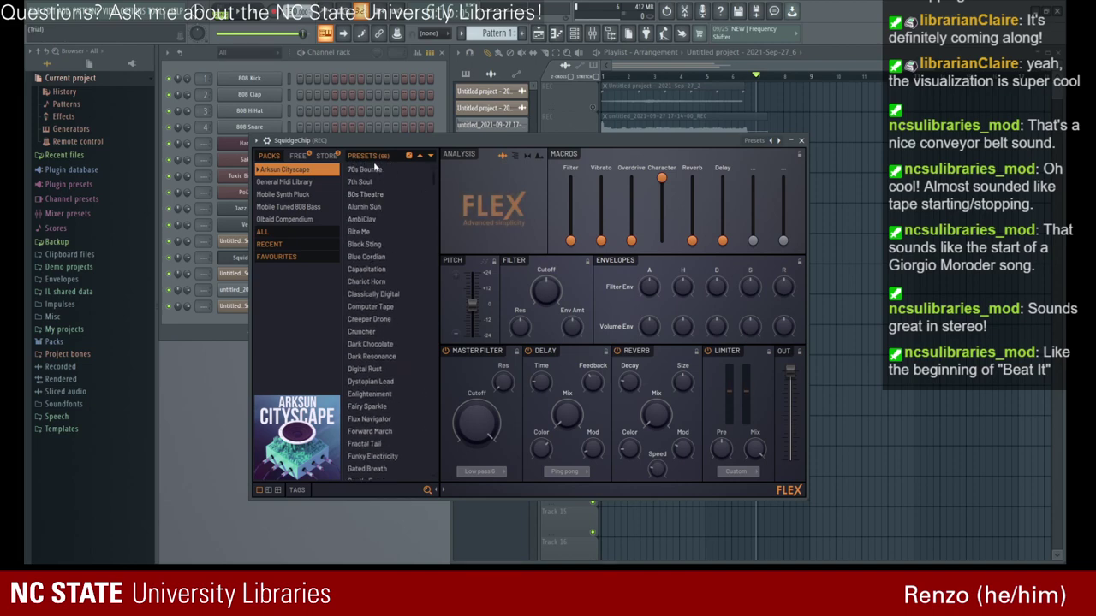
left_click(370, 170)
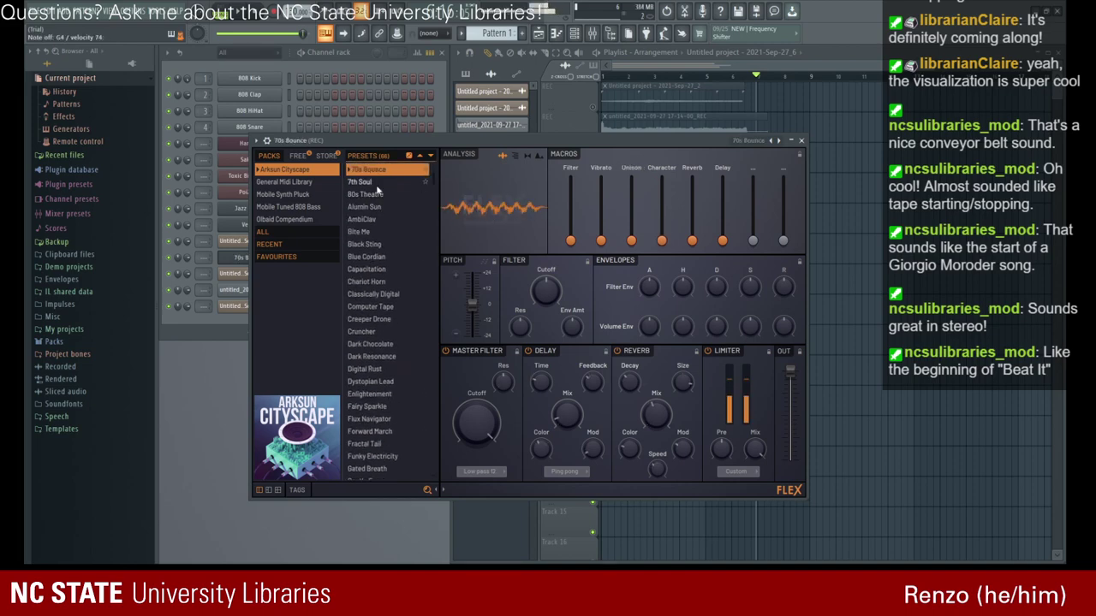
left_click(379, 194)
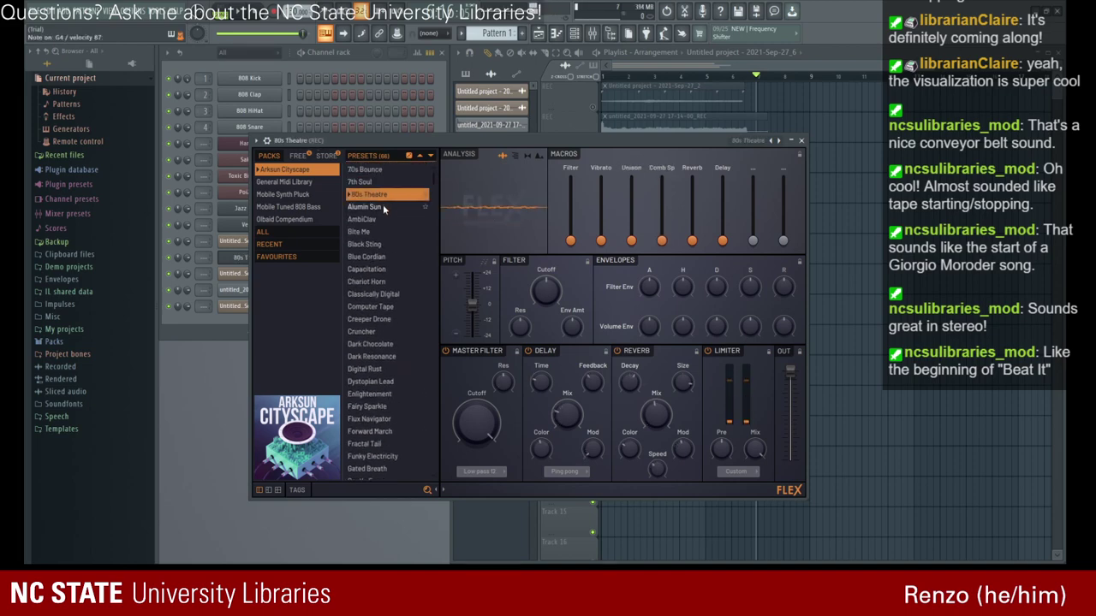
left_click(374, 170)
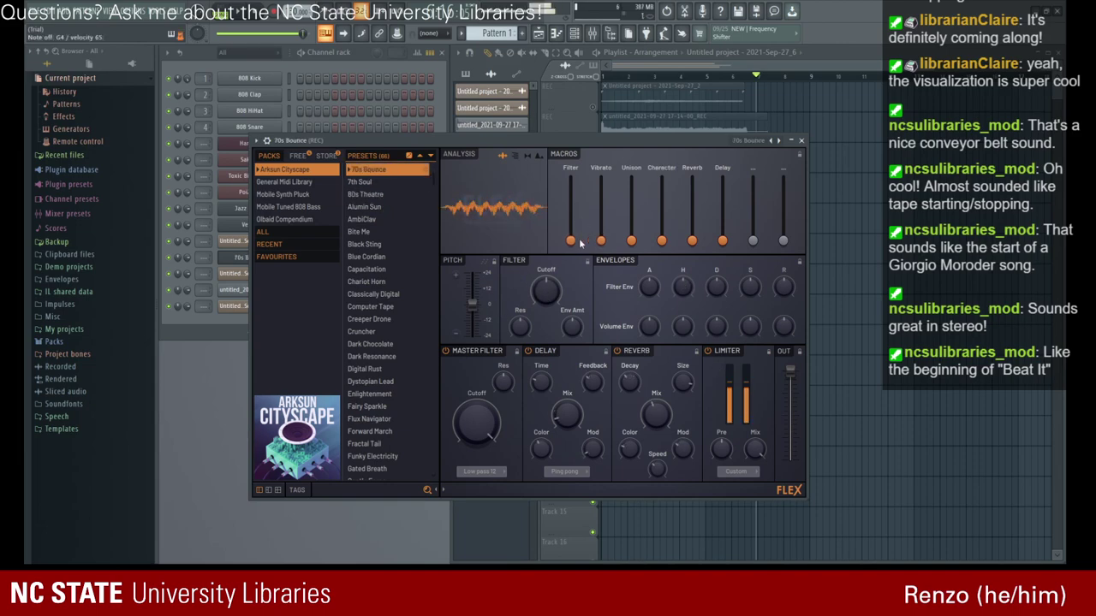
- Try out the macro sliders on 70s Bounce, then audition the 7th Soul and 80s Theatre presets
left_click_drag(571, 241, 723, 240)
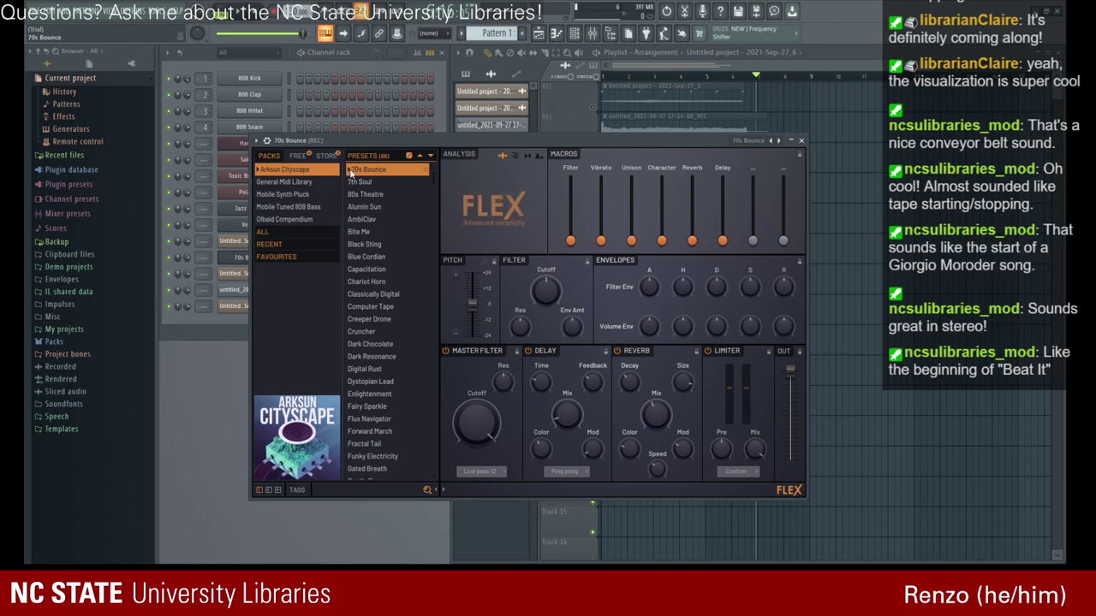
left_click(359, 183)
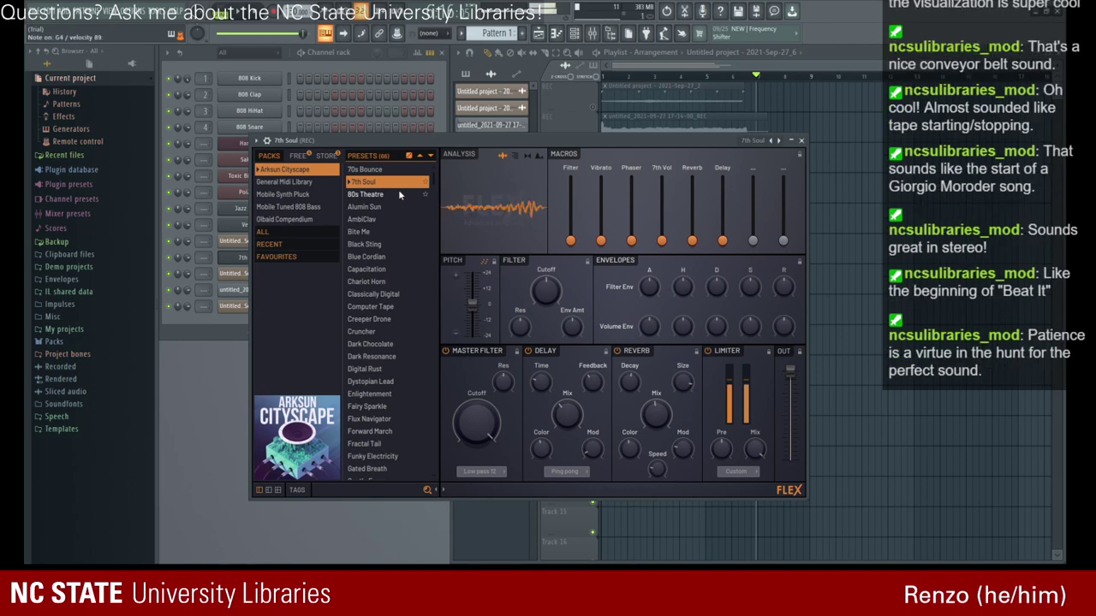
left_click(387, 194)
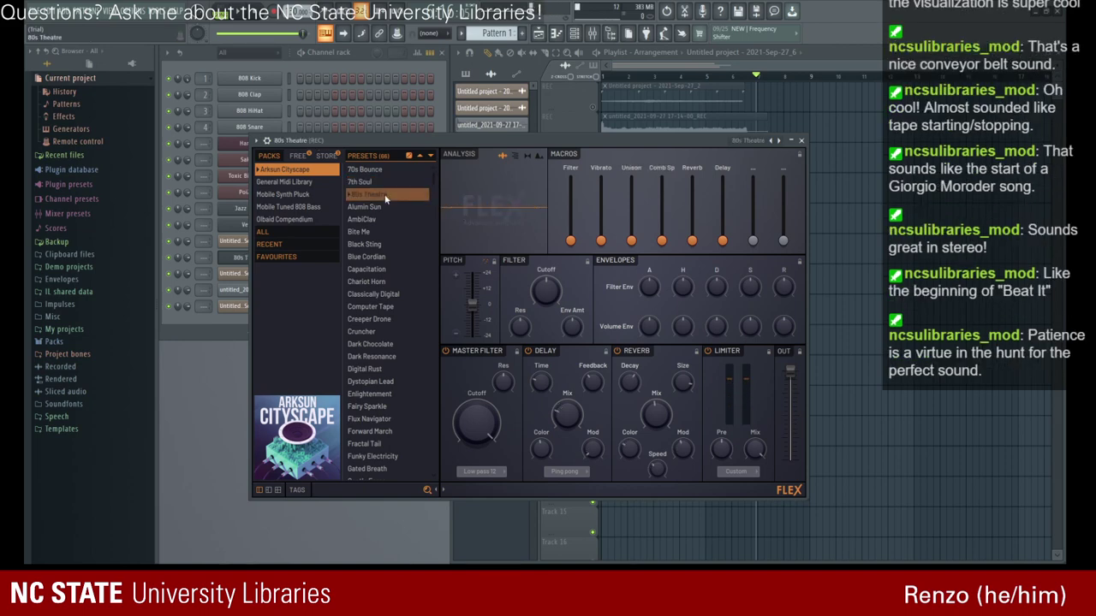
- Switch to the General Midi Library pack and audition the 12-String Guitar and 5th Saw Wave presets
left_click(291, 182)
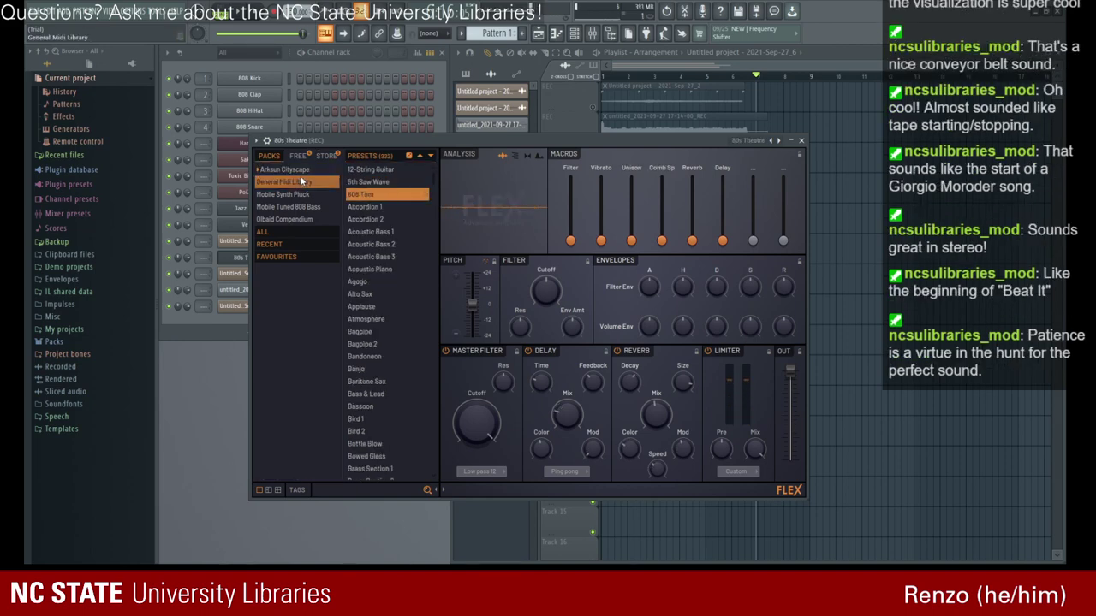
left_click(389, 169)
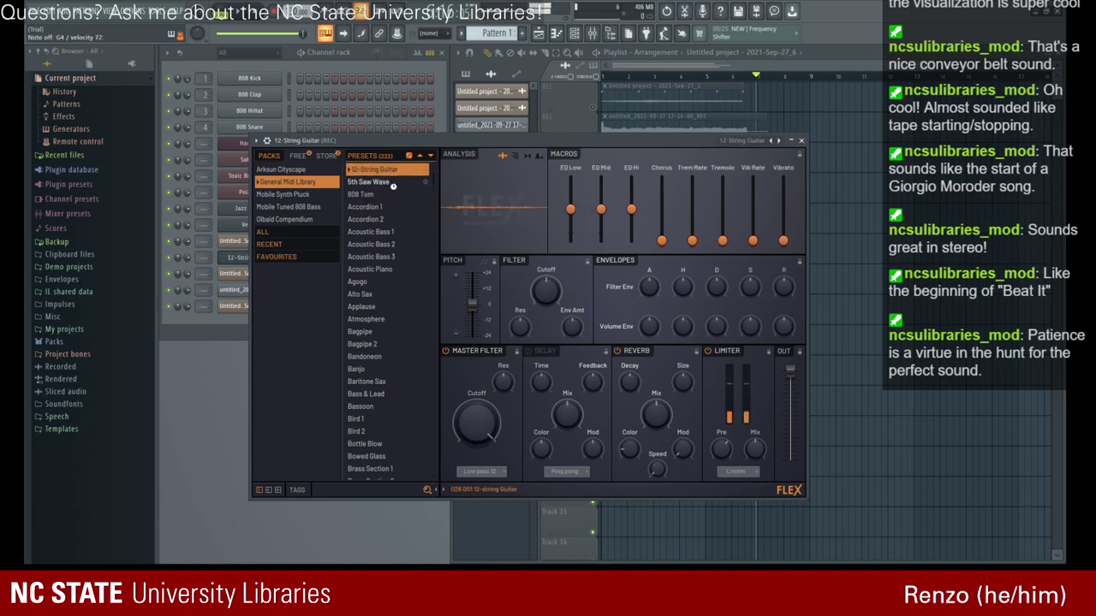
left_click(393, 182)
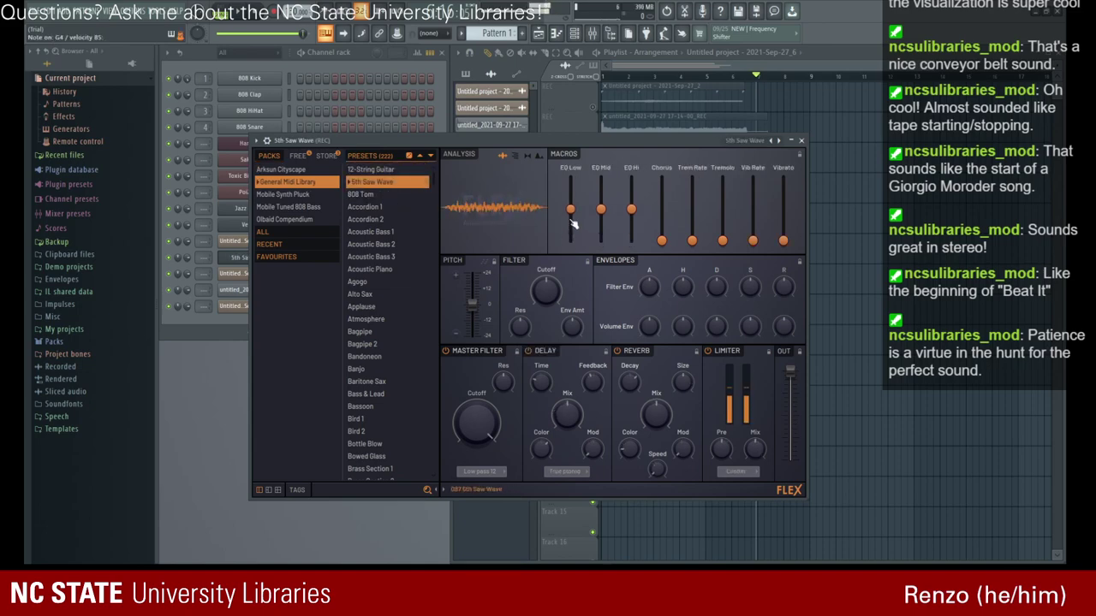
- Experiment with the EQ, chorus, tremolo and vibrato macros and the filter envelope attack on the 5th Saw Wave preset
left_click_drag(574, 224, 574, 257)
left_click_drag(601, 209, 570, 209)
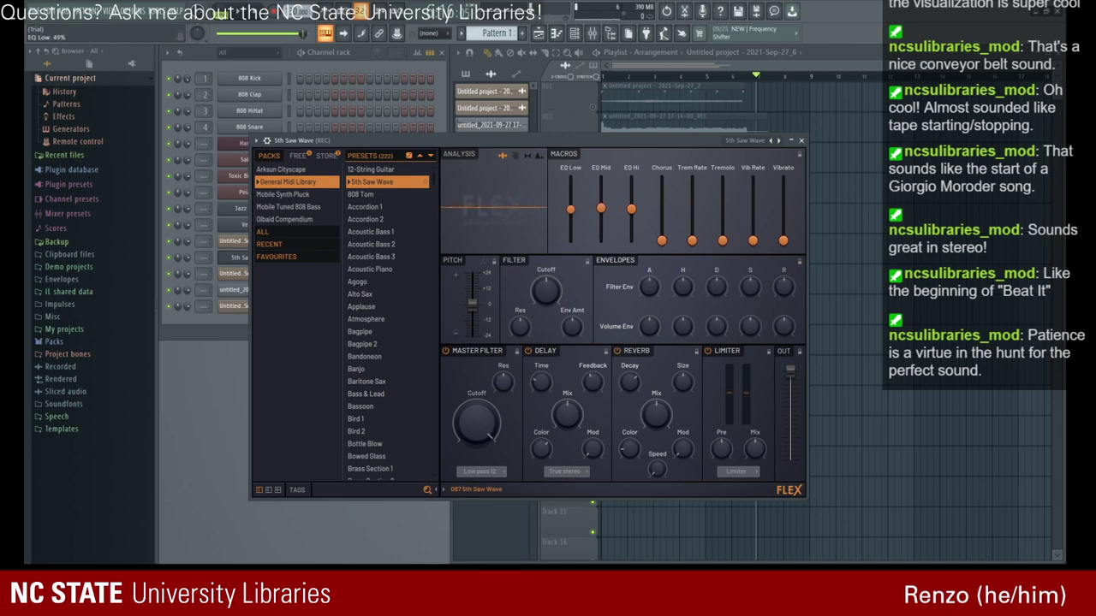
left_click_drag(662, 240, 693, 241)
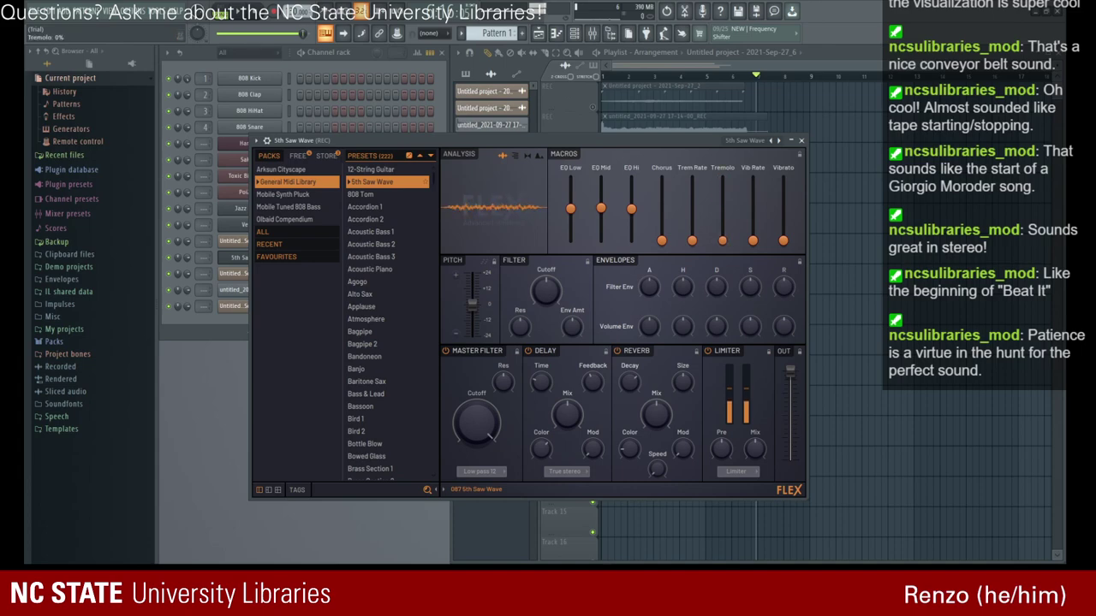
mouse_move(753, 242)
left_mouse_down()
mouse_move(752, 177)
mouse_move(752, 243)
left_mouse_up()
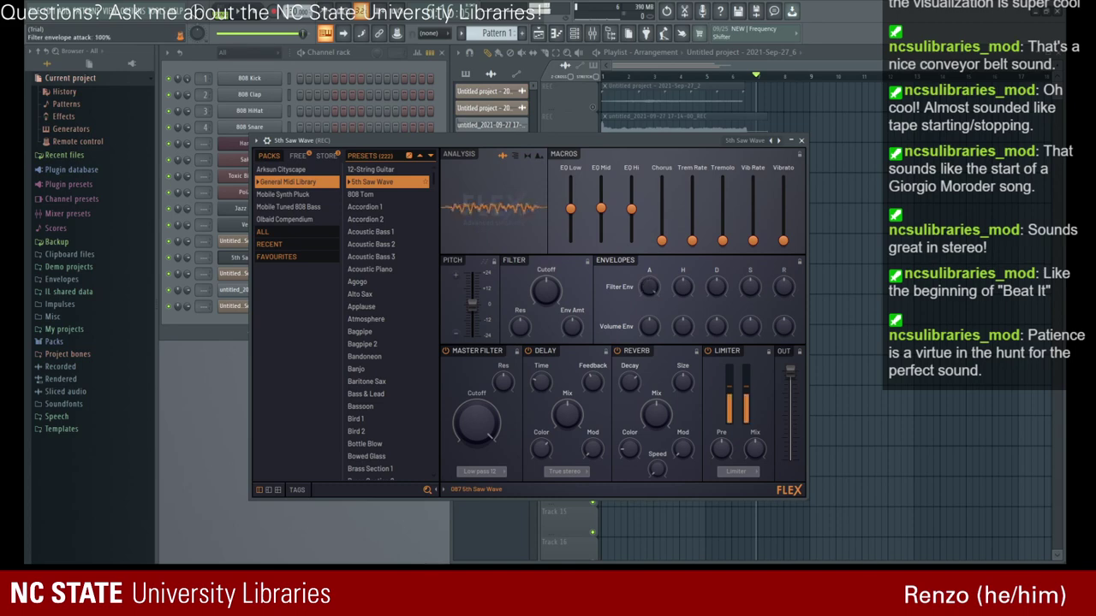
left_click_drag(649, 286, 649, 278)
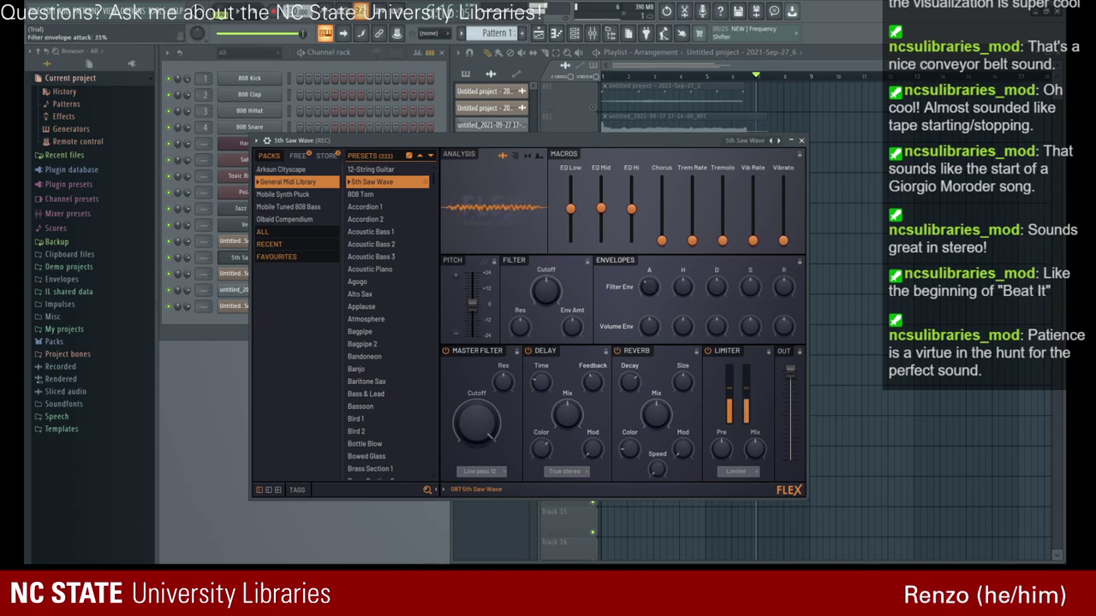
- Load the 808 Tom preset from the General Midi Library and close the FLEX window
left_click(367, 194)
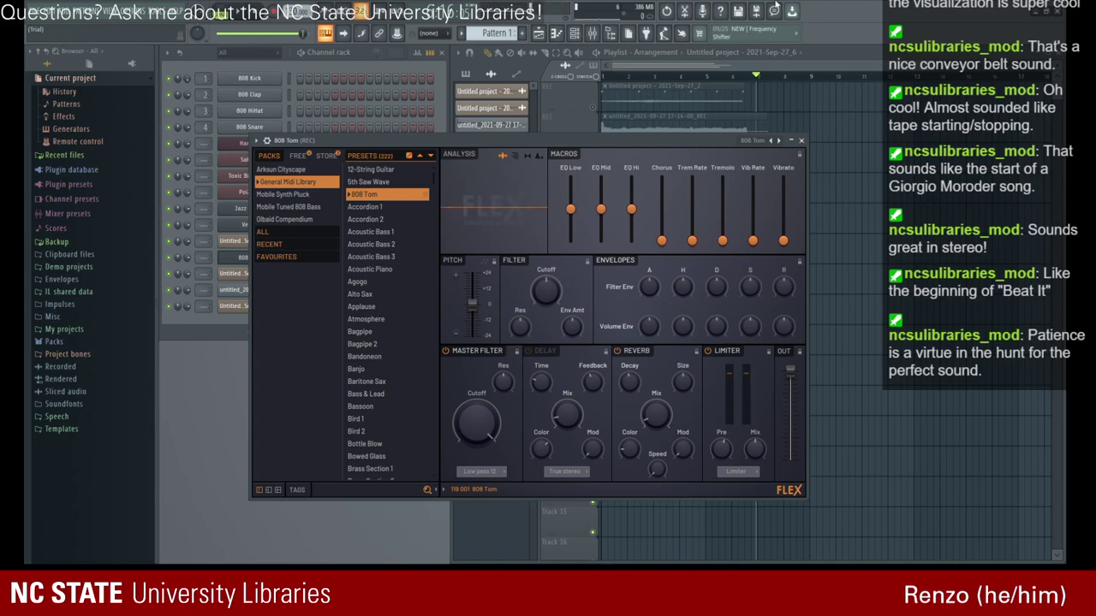
left_click(800, 139)
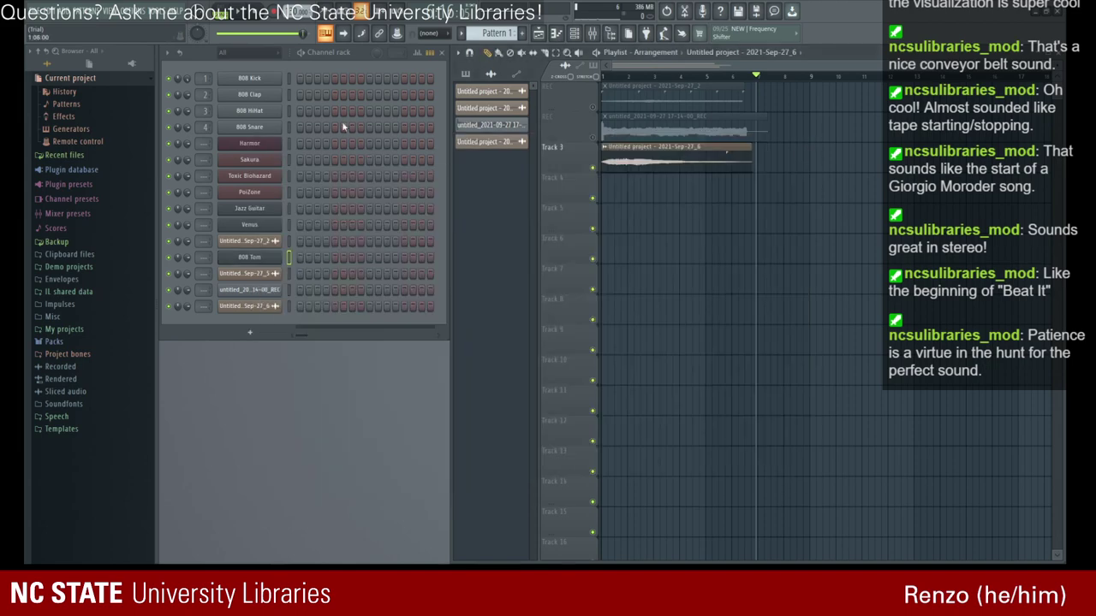
- Open the 808 Kick channel's volume envelope and try out its hold and delay times
left_click(233, 79)
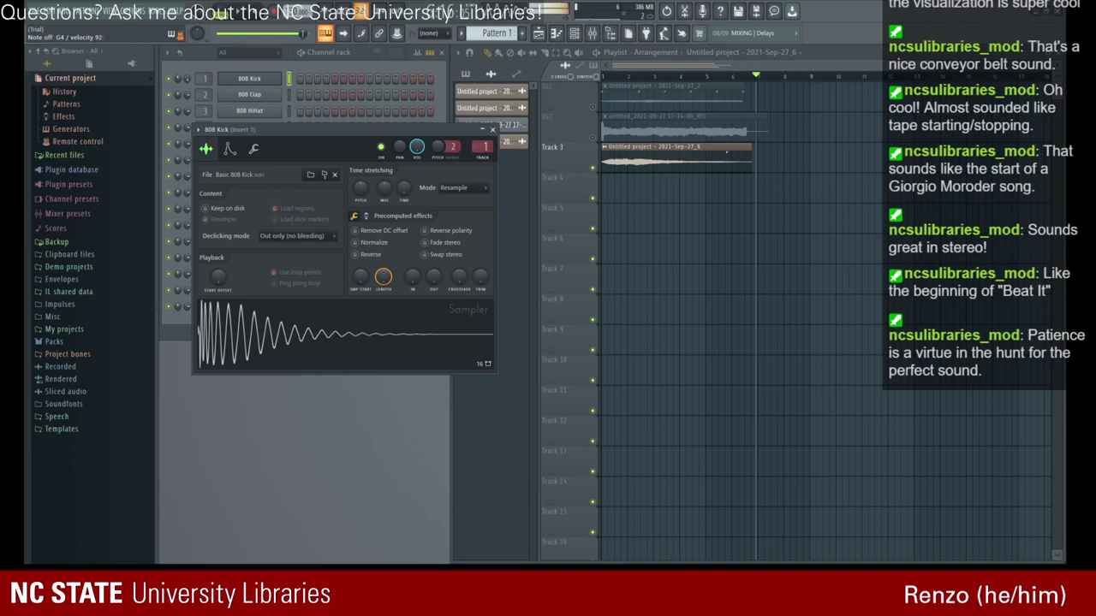
left_click_drag(359, 129, 540, 85)
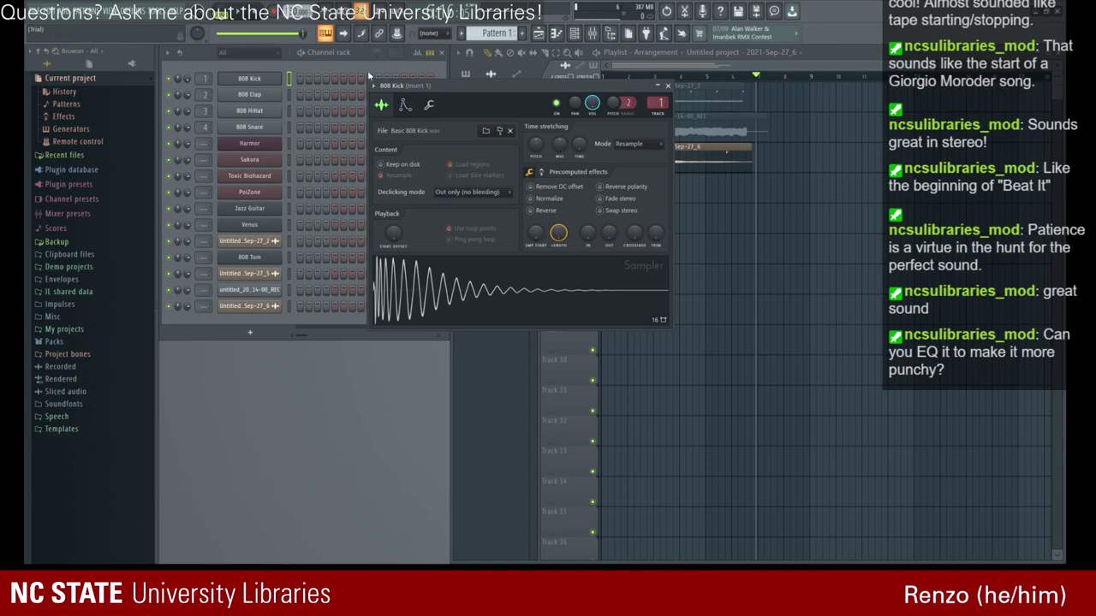
left_click(405, 104)
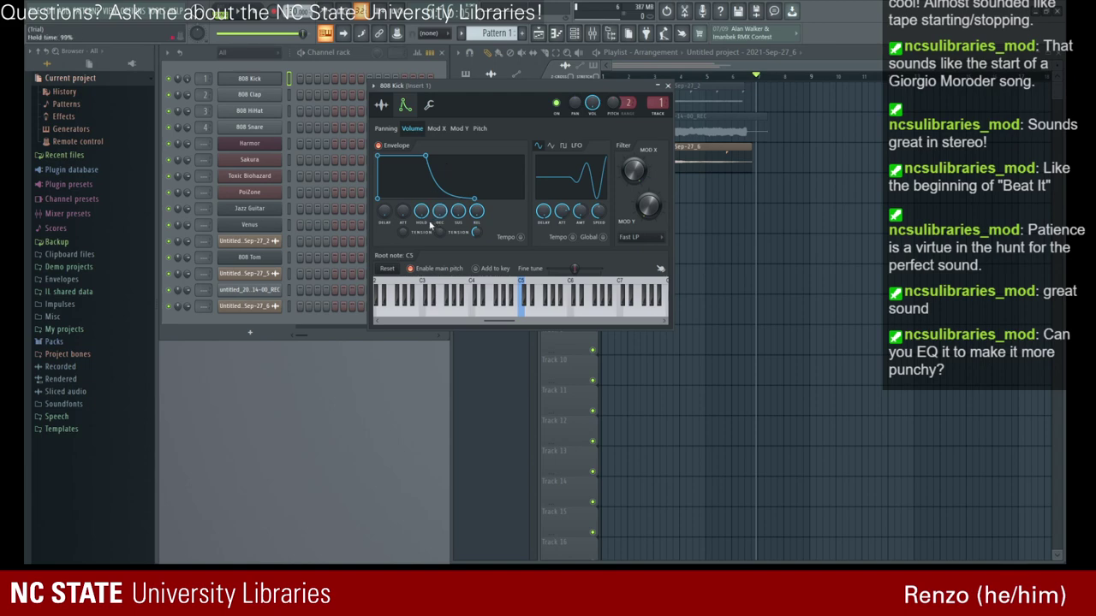
left_click_drag(421, 211, 439, 234)
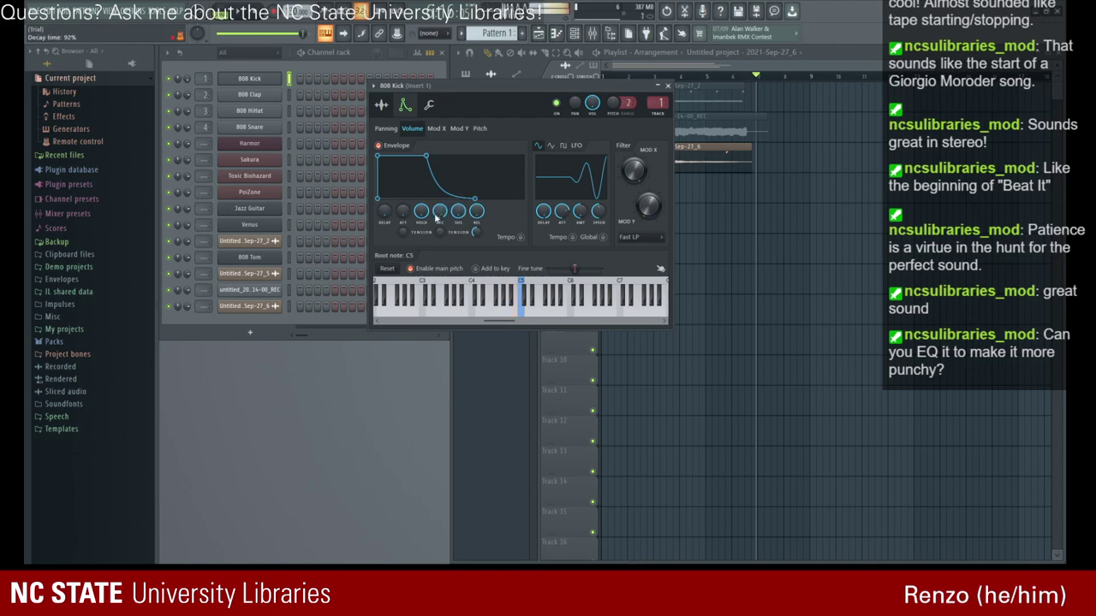
left_click_drag(385, 211, 385, 257)
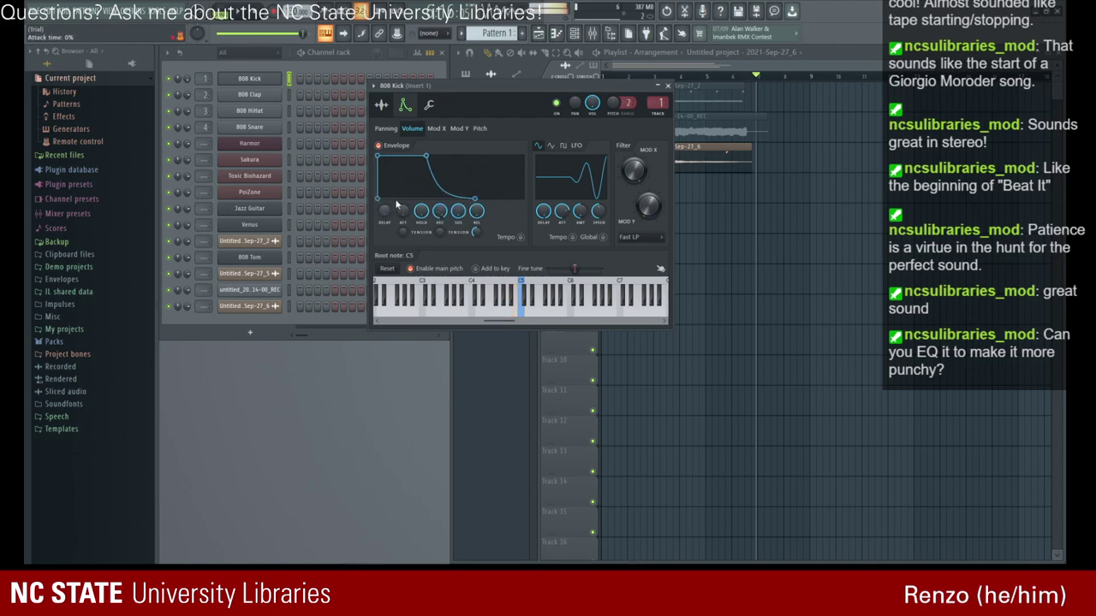
mouse_move(421, 211)
left_mouse_down()
mouse_move(421, 232)
mouse_move(421, 211)
left_mouse_up()
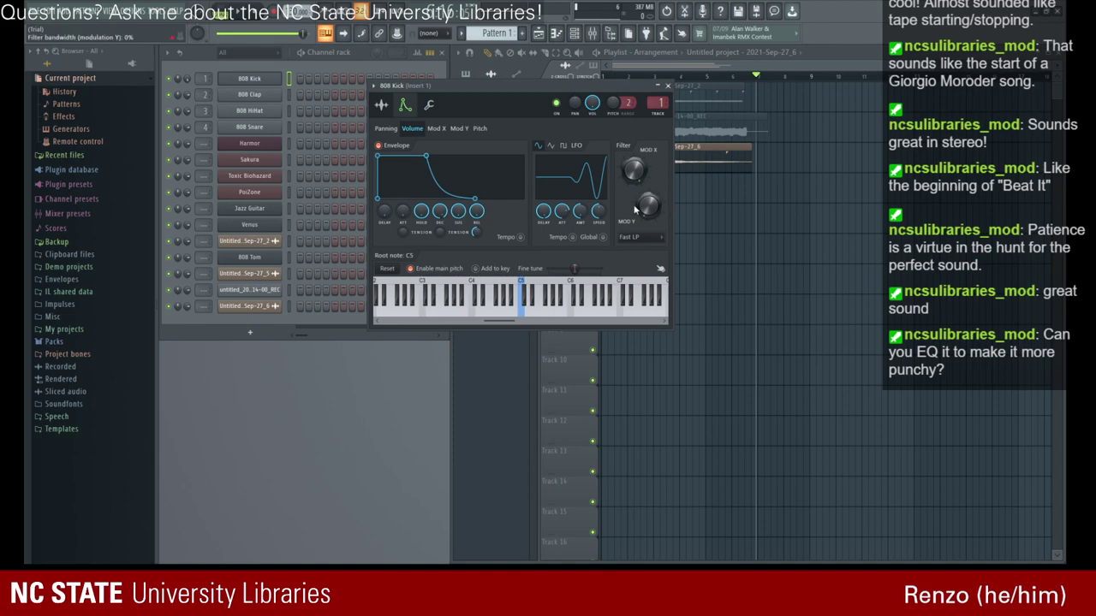
- Try the 808 Kick's Mod X filter control and the LP filter type, and settle on SVF LP
left_click_drag(634, 177, 633, 199)
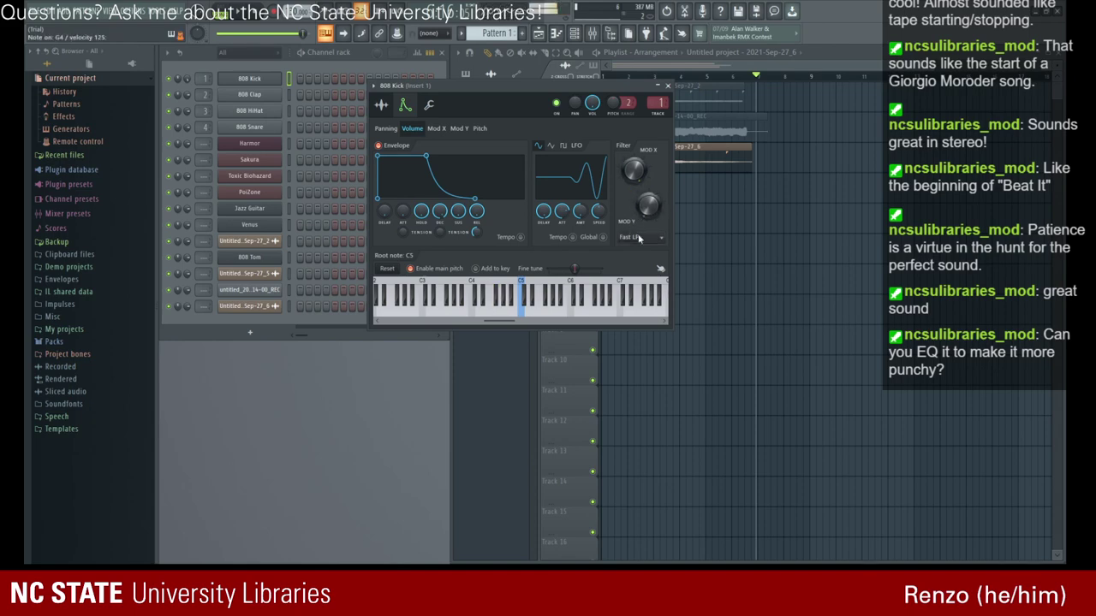
left_click(636, 254)
left_click(640, 240)
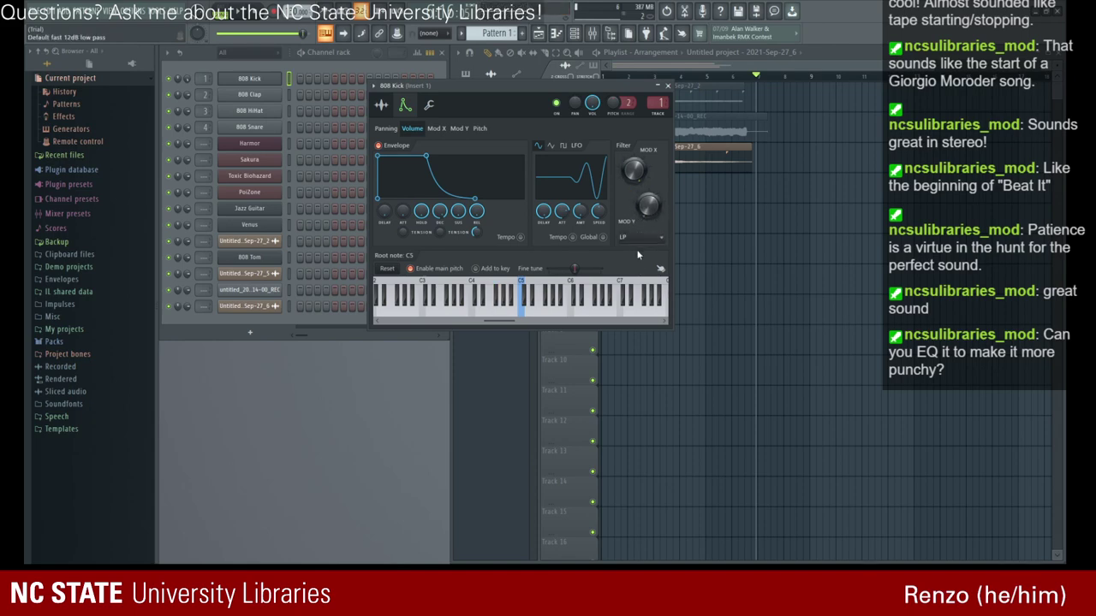
left_click(638, 308)
- Give the 808 Kick's volume LFO a triangle shape, bring its delay and attack to zero, and raise its amount and speed
left_click_drag(546, 214, 547, 214)
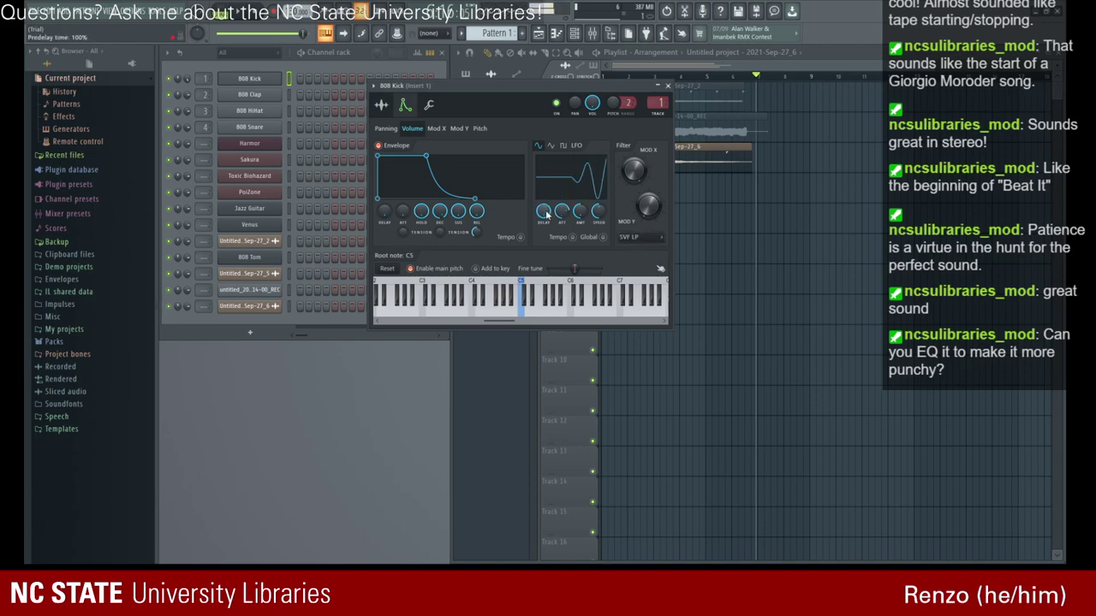
left_click(551, 147)
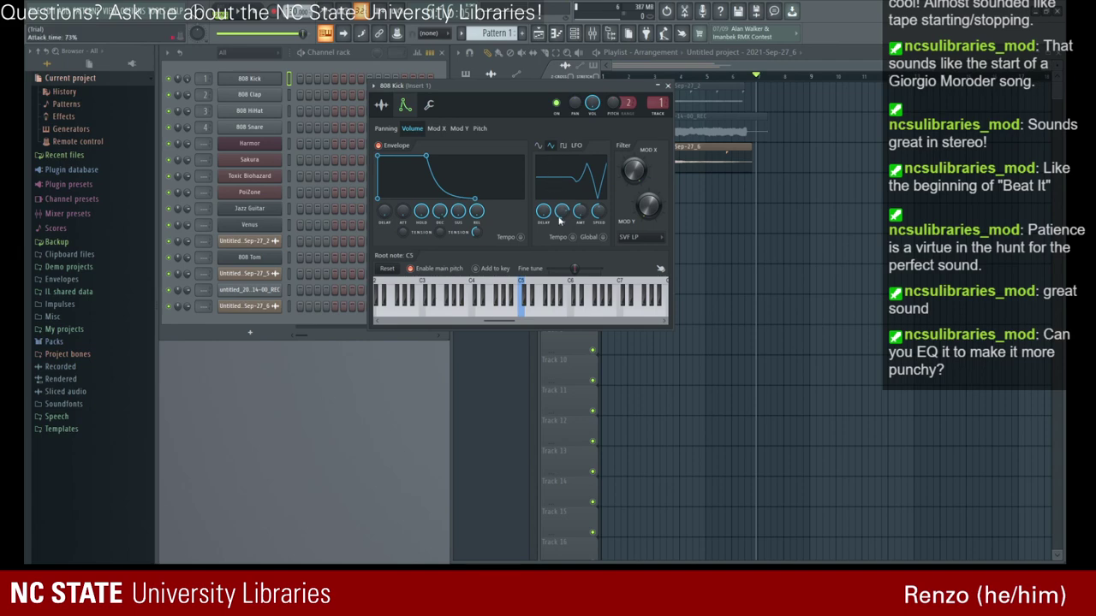
left_click_drag(545, 214, 546, 266)
left_click_drag(560, 211, 561, 266)
left_click_drag(579, 211, 580, 248)
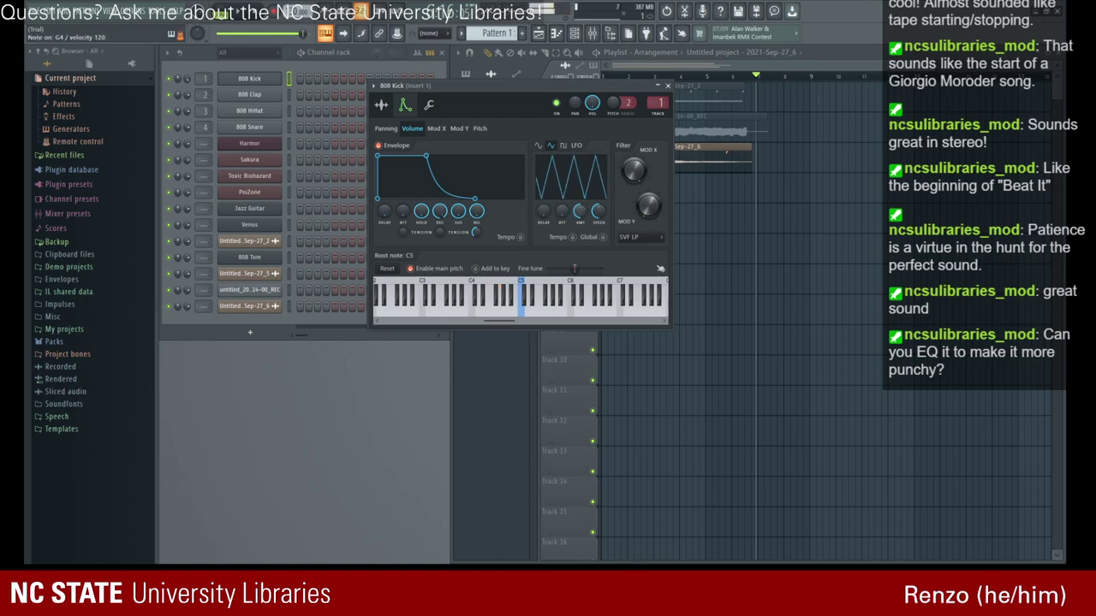
left_click_drag(579, 211, 579, 168)
mouse_move(598, 211)
left_mouse_down()
mouse_move(598, 167)
mouse_move(598, 192)
left_mouse_up()
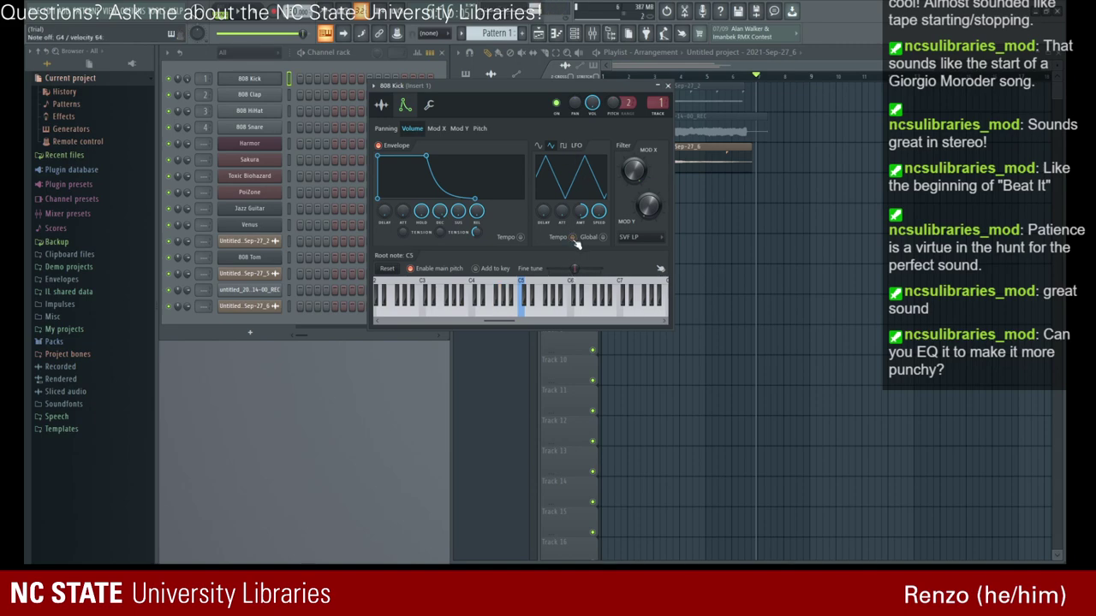
- Compare square and triangle shapes for the volume LFO, keep the square wave, and close the 808 Kick window
left_click(563, 146)
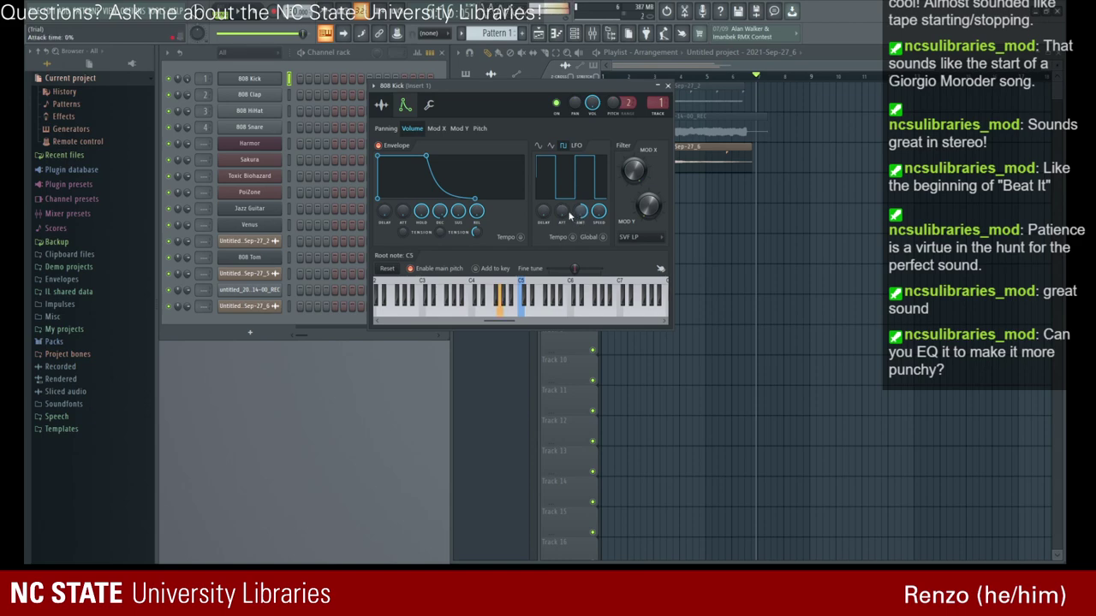
left_click(554, 148)
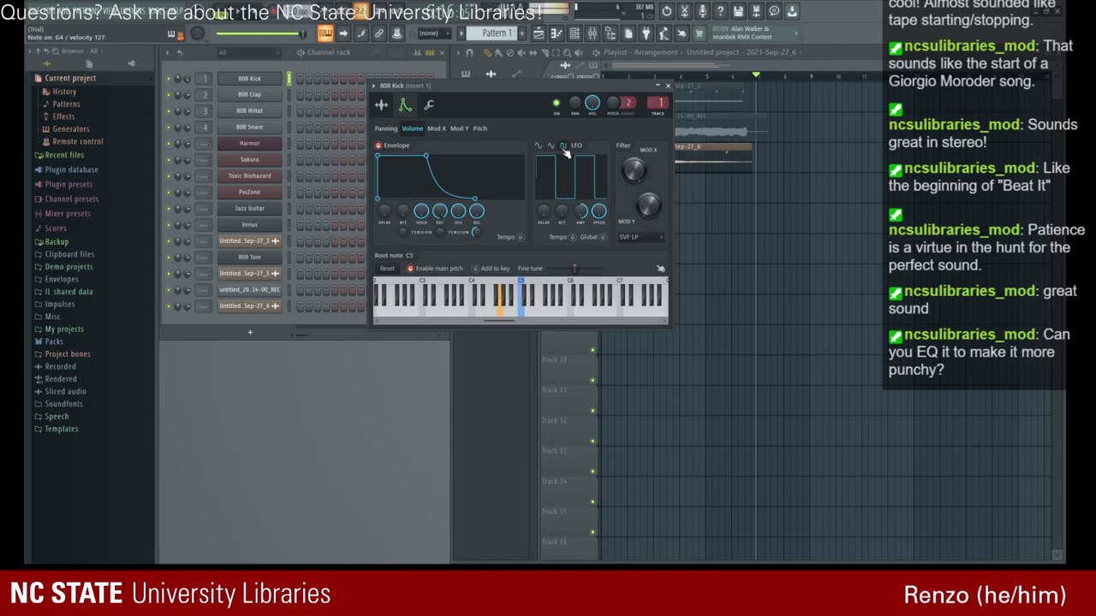
left_click(561, 149)
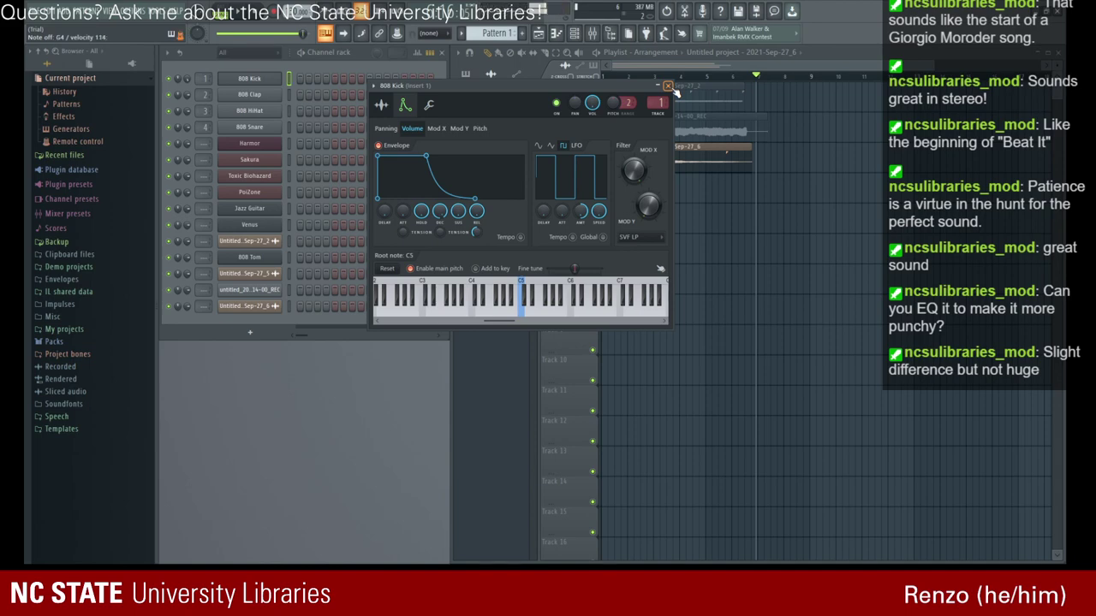
left_click(669, 86)
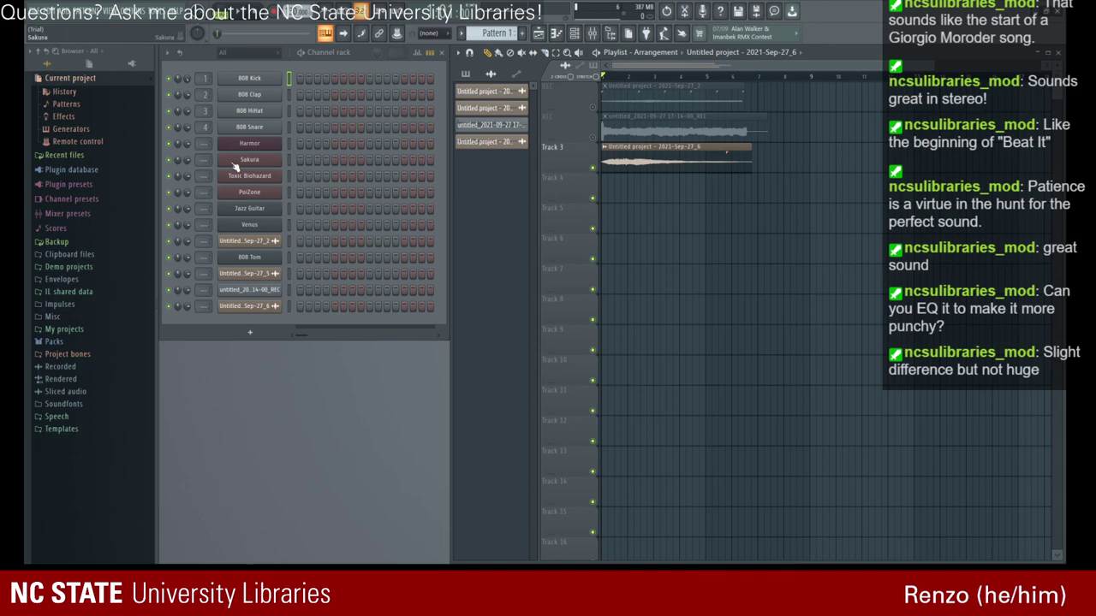
- Reopen the 808 Kick channel, try its fine tuning, and look over its miscellaneous and sample settings
left_click(246, 80)
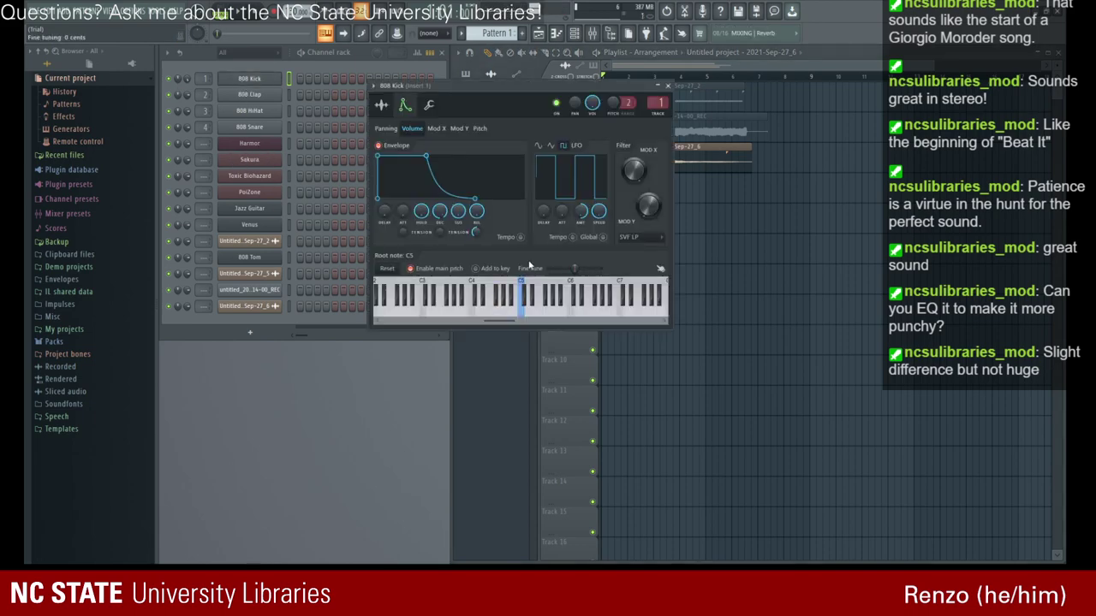
mouse_move(575, 268)
left_mouse_down()
mouse_move(600, 268)
mouse_move(556, 268)
mouse_move(600, 268)
mouse_move(577, 268)
left_mouse_up()
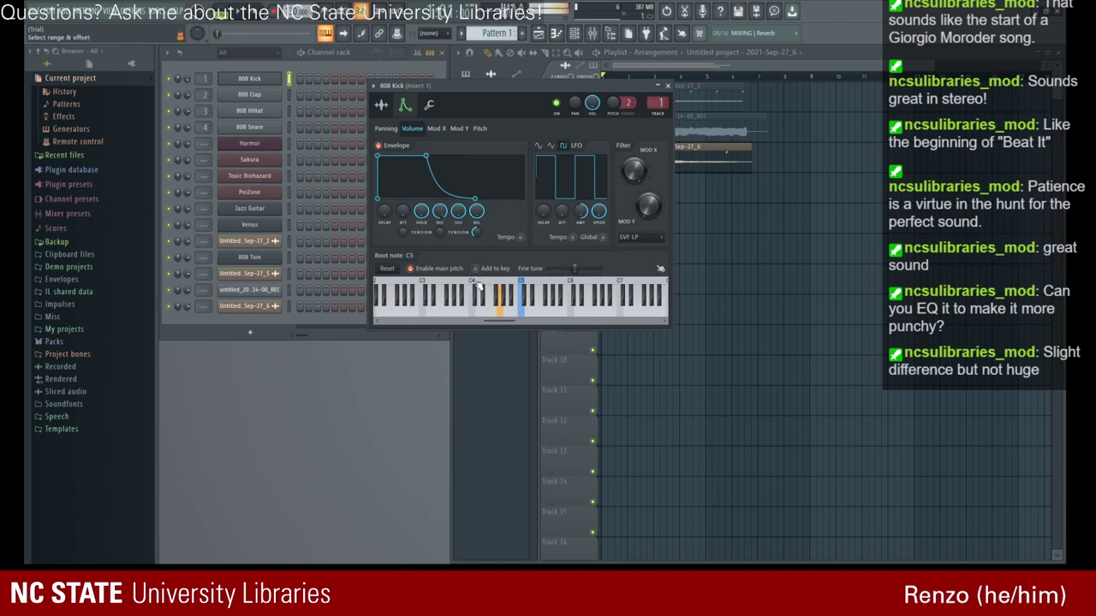
left_click(432, 109)
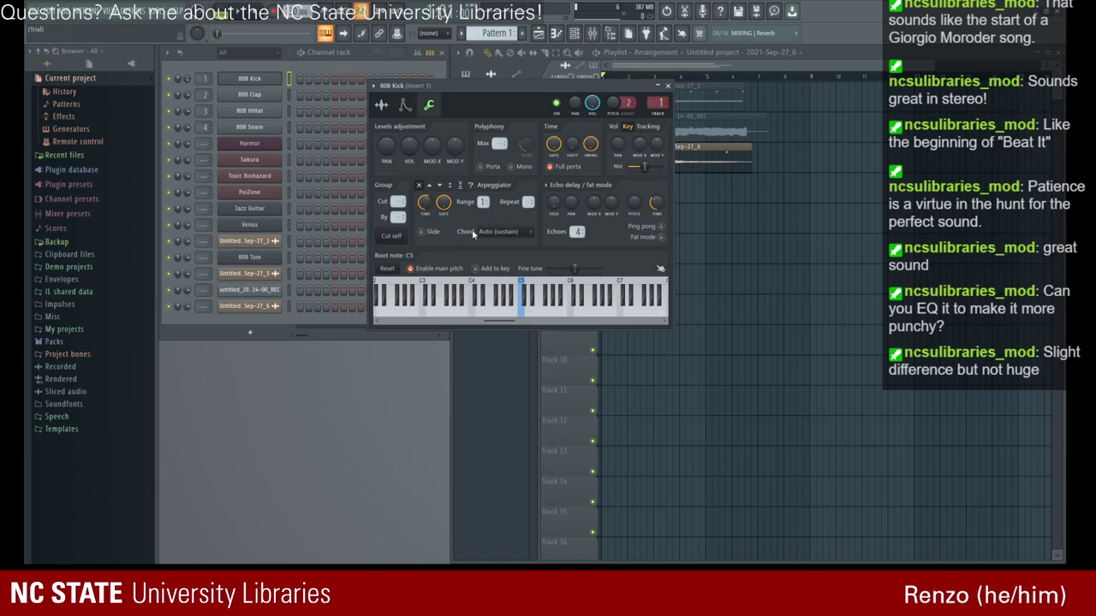
left_click(381, 105)
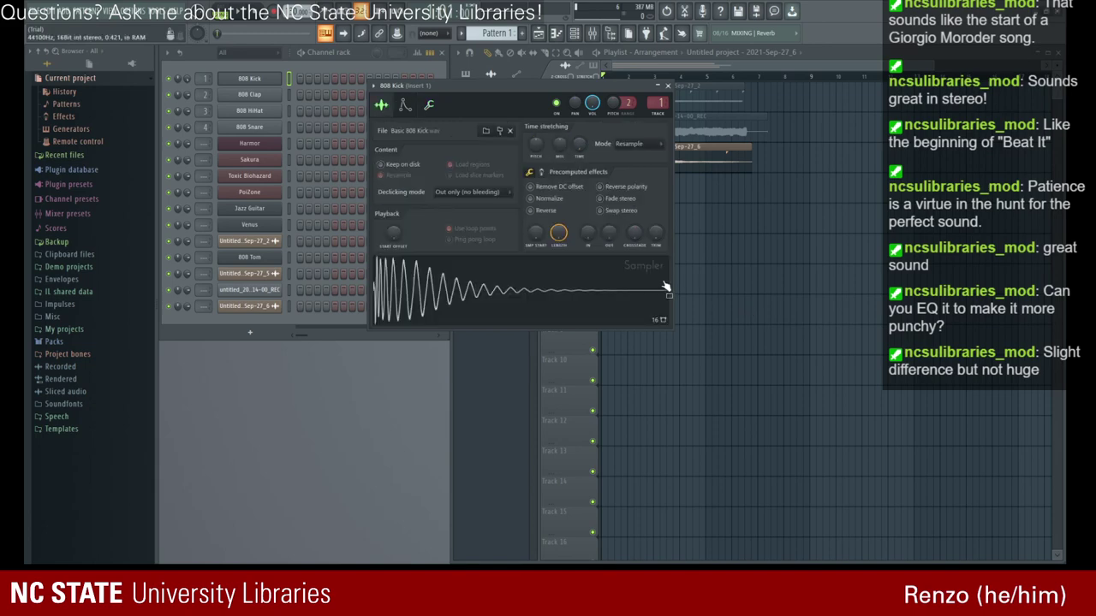
- Look through the 808 Kick's Pitch and Mod X envelopes and shorten the Mod X envelope's attack
left_click(406, 104)
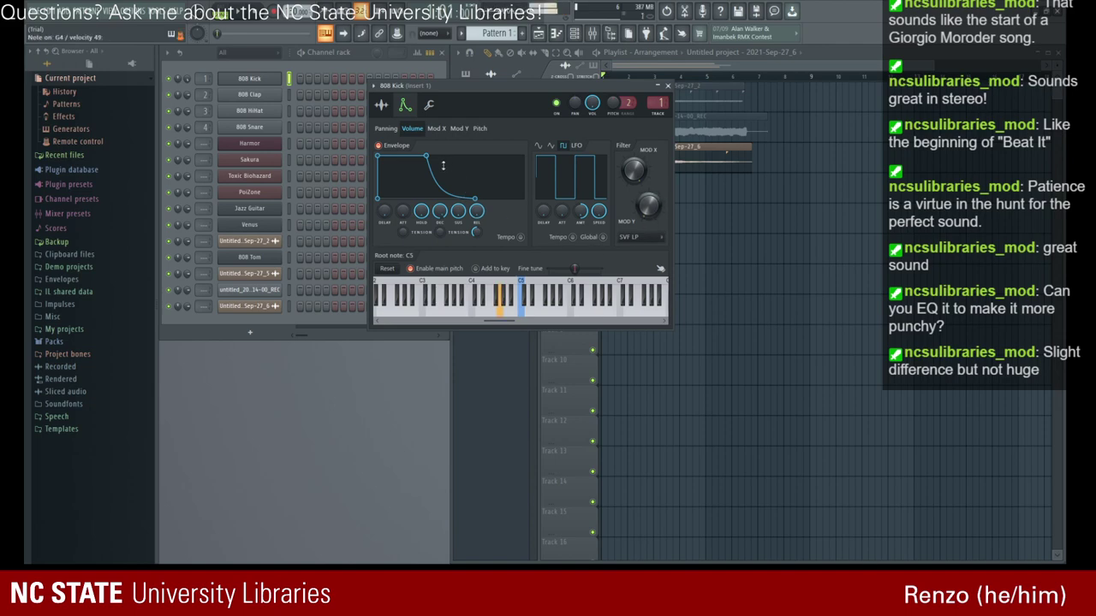
left_click(476, 129)
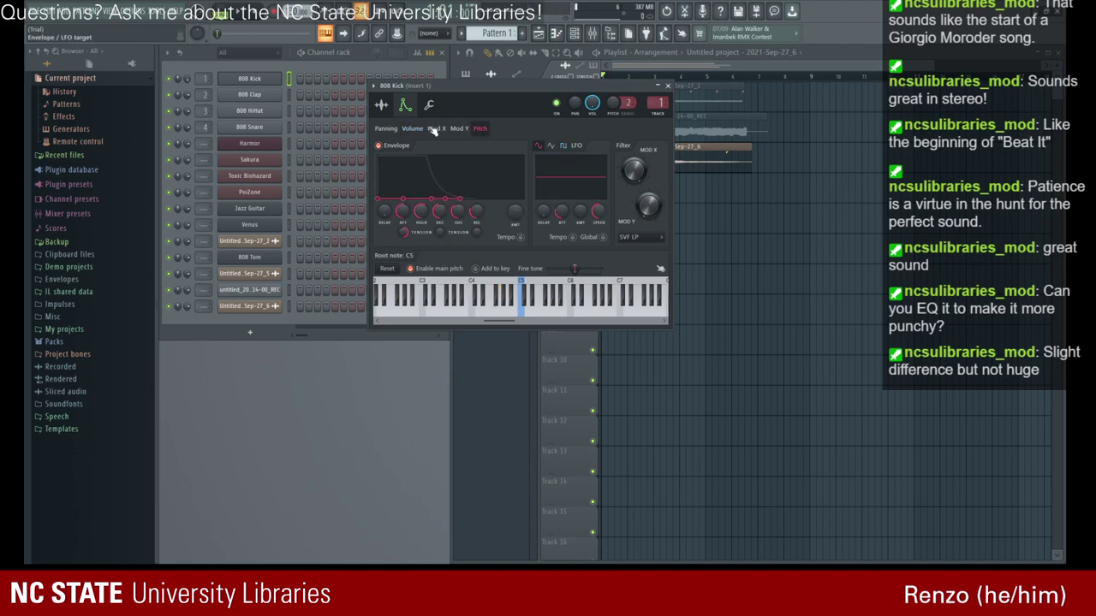
left_click(435, 128)
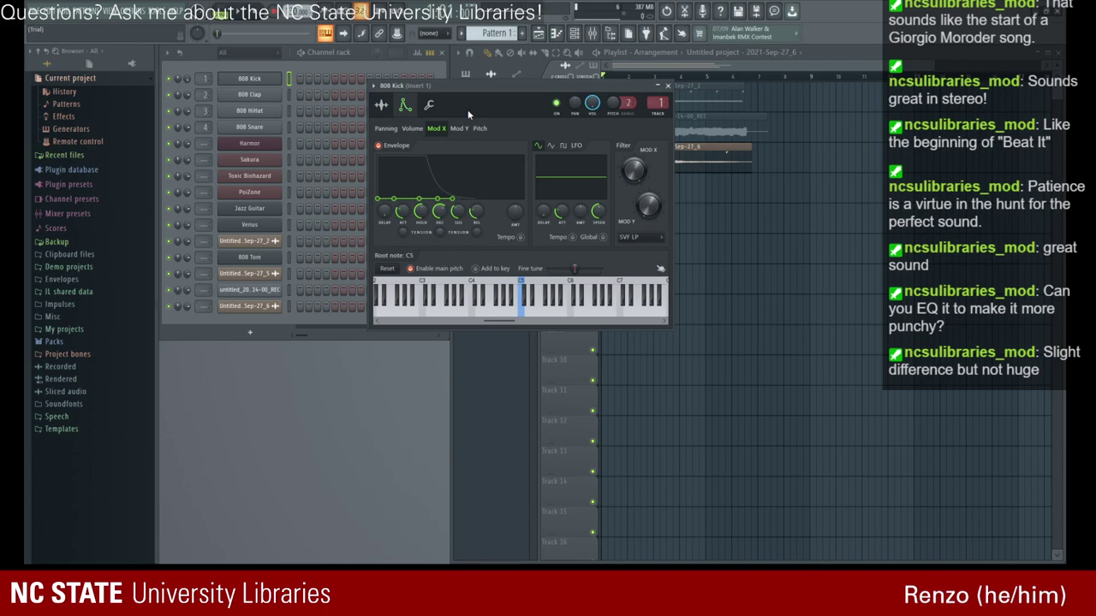
mouse_move(402, 212)
left_mouse_down()
mouse_move(402, 158)
mouse_move(402, 224)
left_mouse_up()
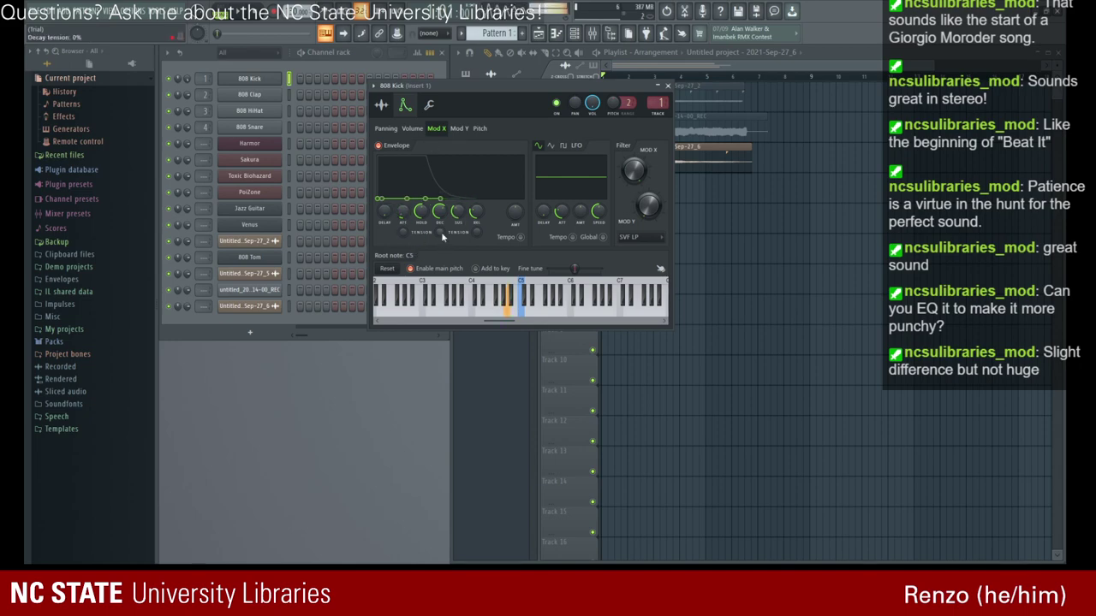
left_click(480, 129)
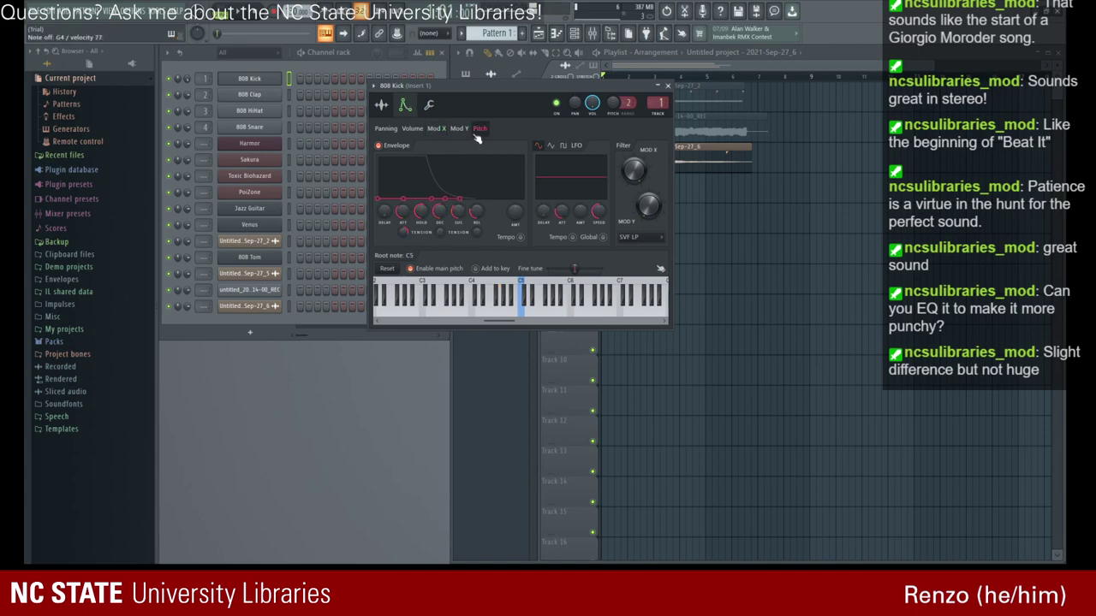
left_click(413, 129)
- Try the 808 Kick's panning offset and its Porta and Mono polyphony options
left_click(429, 104)
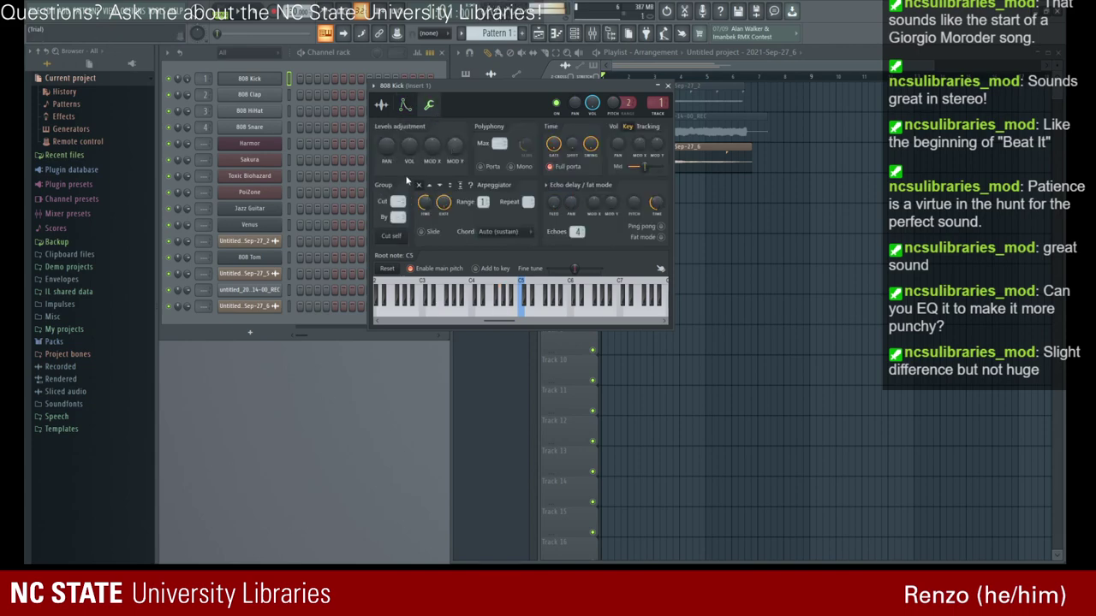
left_click_drag(388, 146, 388, 154)
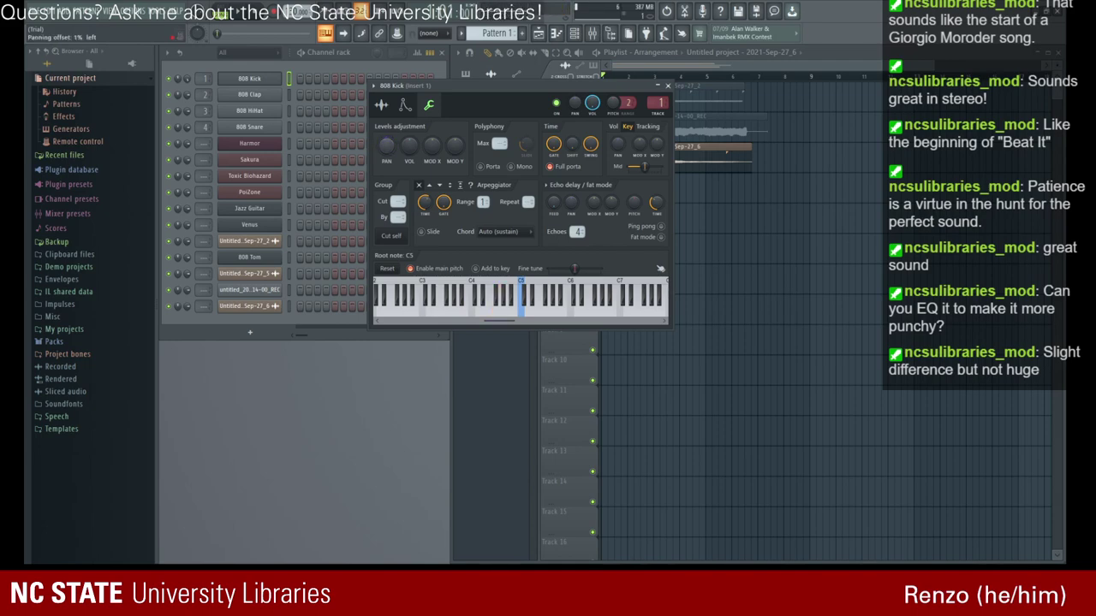
mouse_move(499, 144)
left_mouse_down()
mouse_move(499, 120)
mouse_move(499, 145)
left_mouse_up()
left_click(493, 168)
left_click(512, 168)
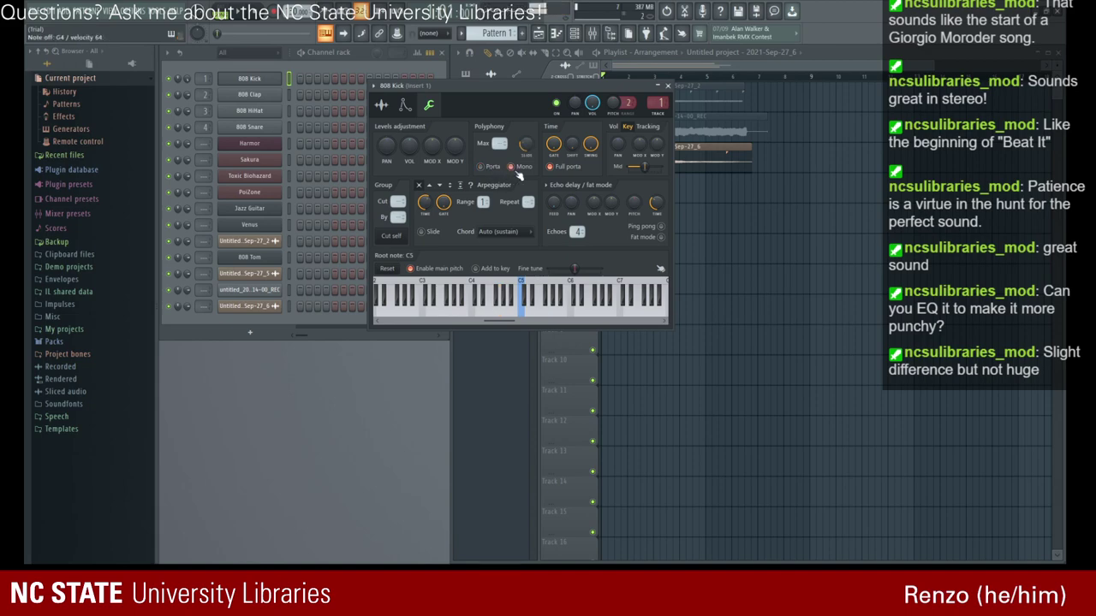
left_click(514, 168)
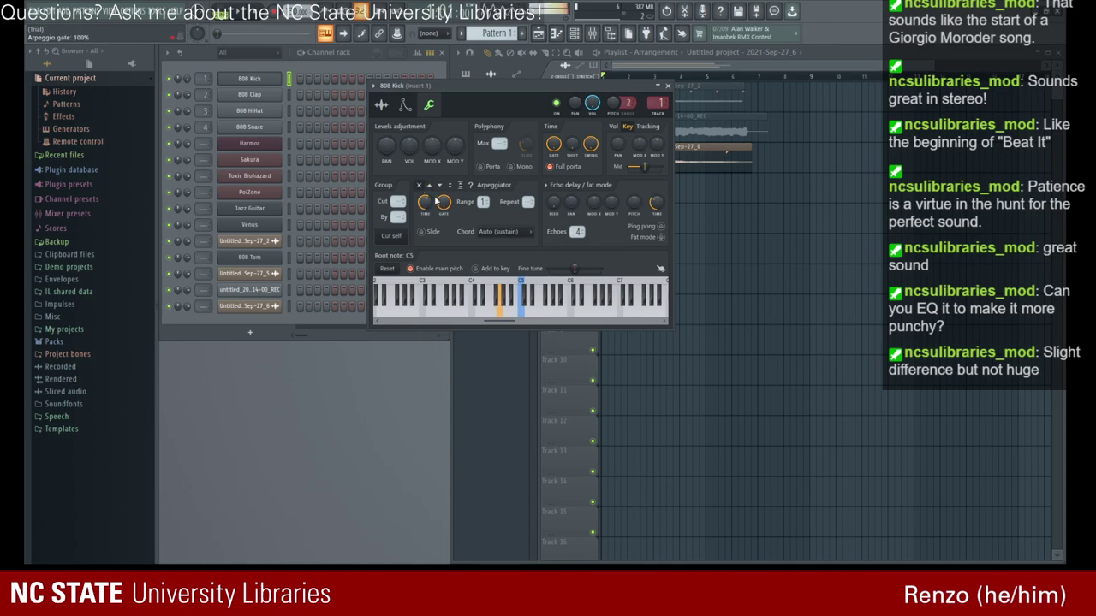
- Adjust the 808 Kick's arpeggiator time, try a repeat of 6, and set the chord to Major pentatonic
left_click_drag(425, 202, 425, 188)
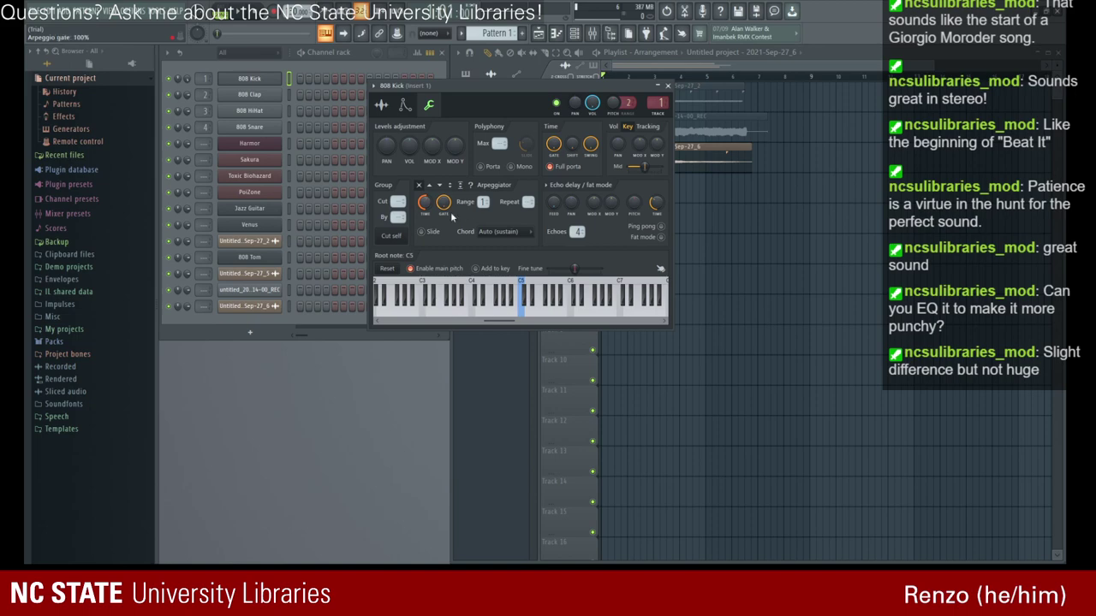
mouse_move(485, 203)
left_mouse_down()
mouse_move(486, 187)
mouse_move(486, 203)
left_mouse_up()
left_click_drag(529, 203, 528, 187)
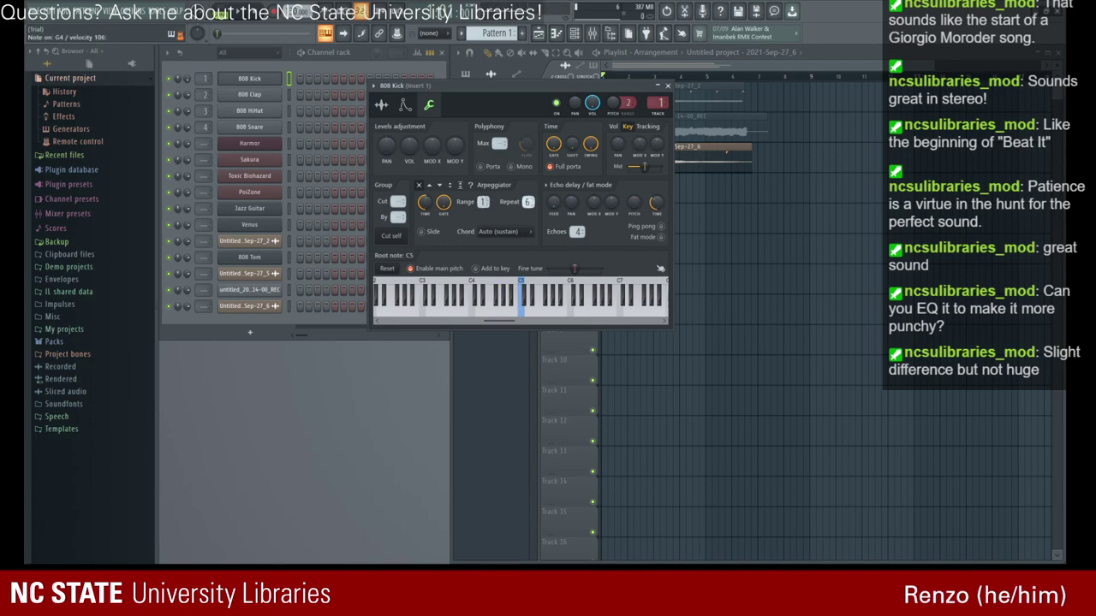
left_click_drag(529, 202, 528, 217)
left_click(549, 235)
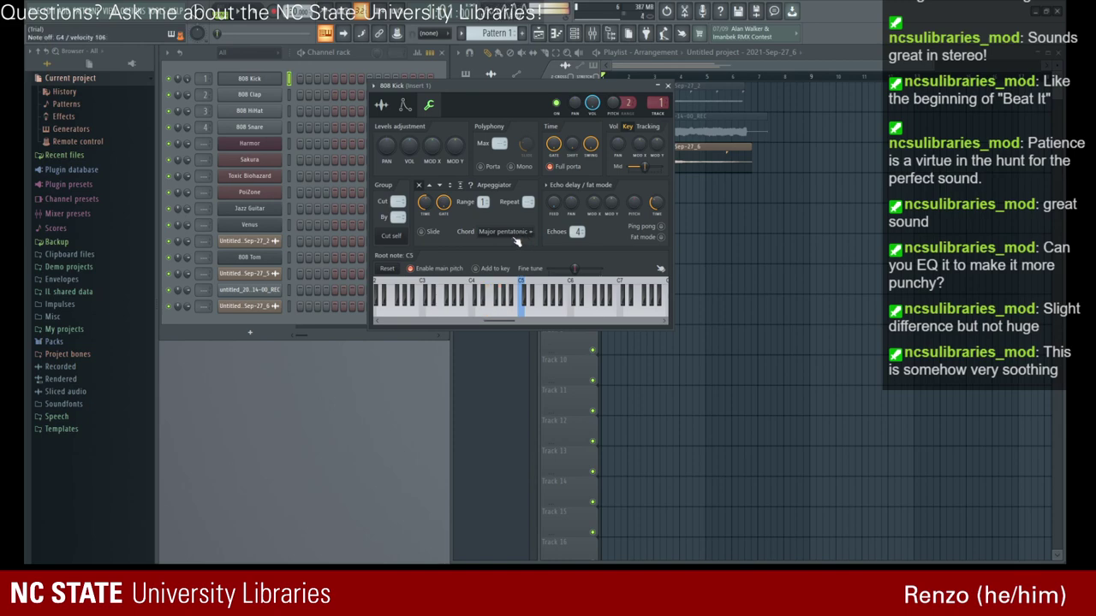
- Return the 808 Kick to its sample settings, move its window off the playlist clips, and close it
left_click(381, 104)
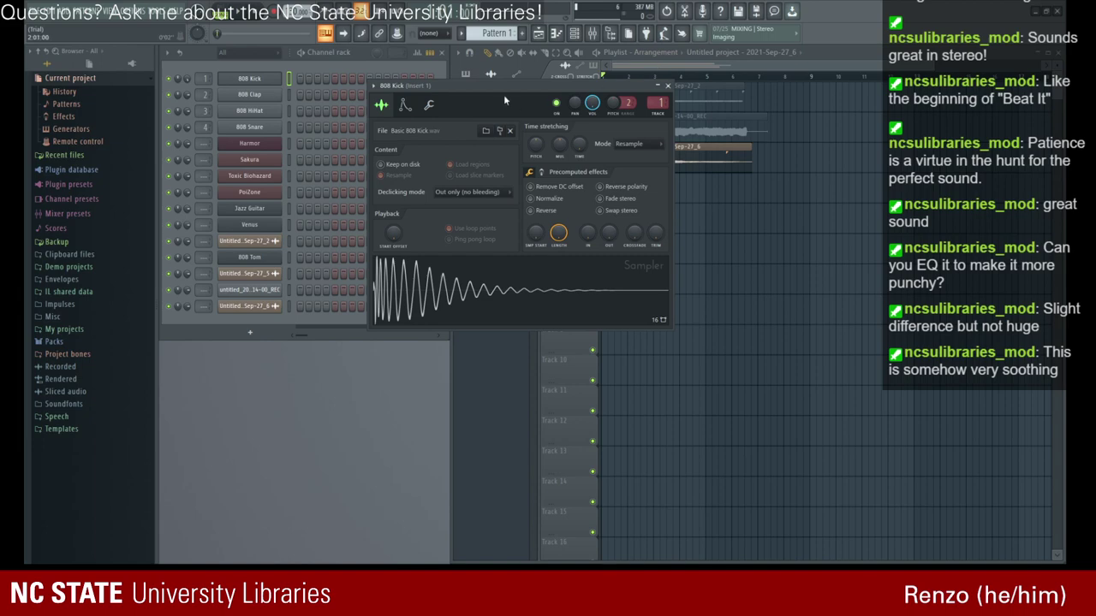
left_click_drag(503, 100, 423, 191)
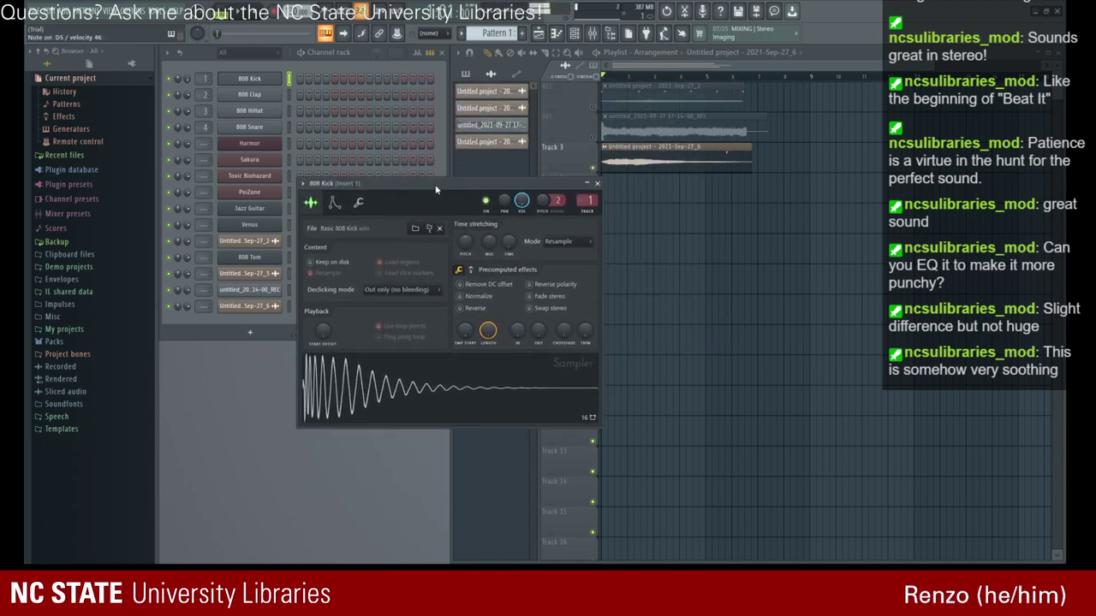
left_click(597, 185)
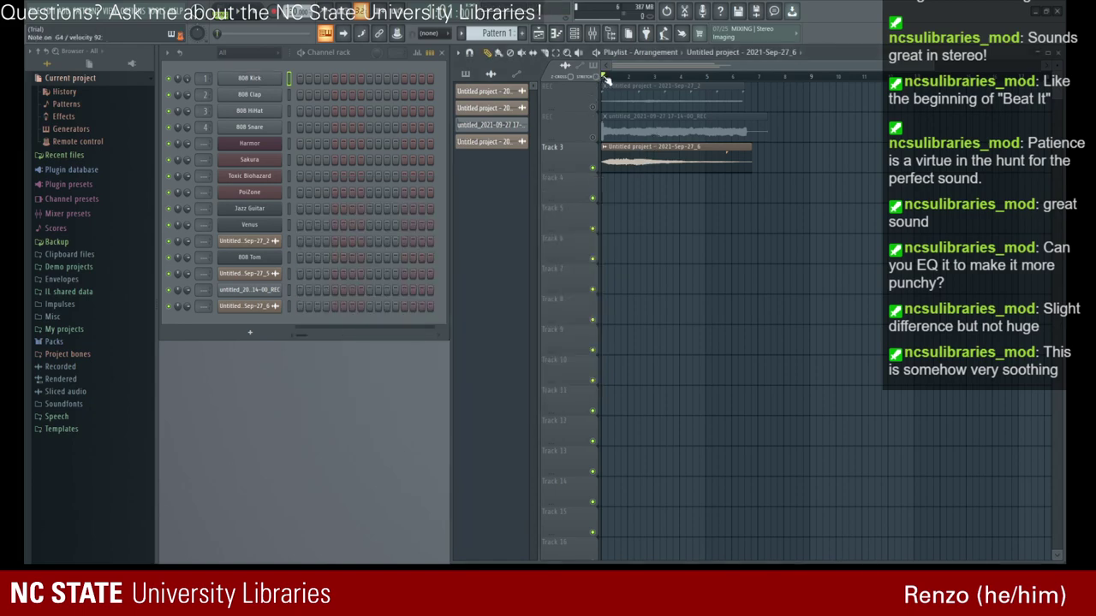
- Play the arrangement with the Track 3 take, then replay it from about bar 3 and stop
left_click(242, 12)
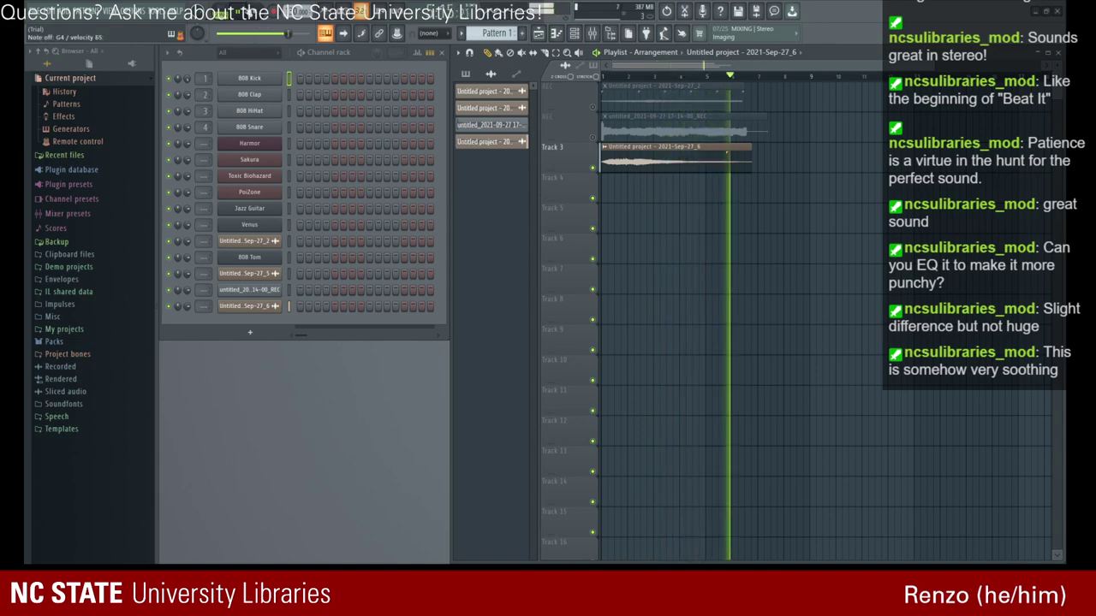
key("space")
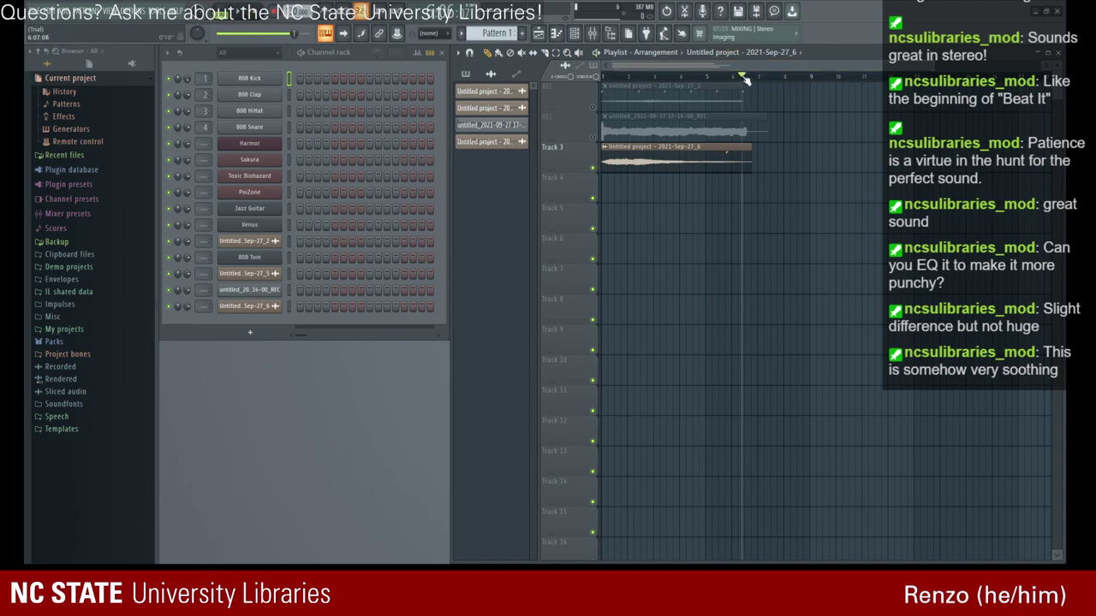
left_click_drag(741, 75, 663, 54)
left_click(241, 18)
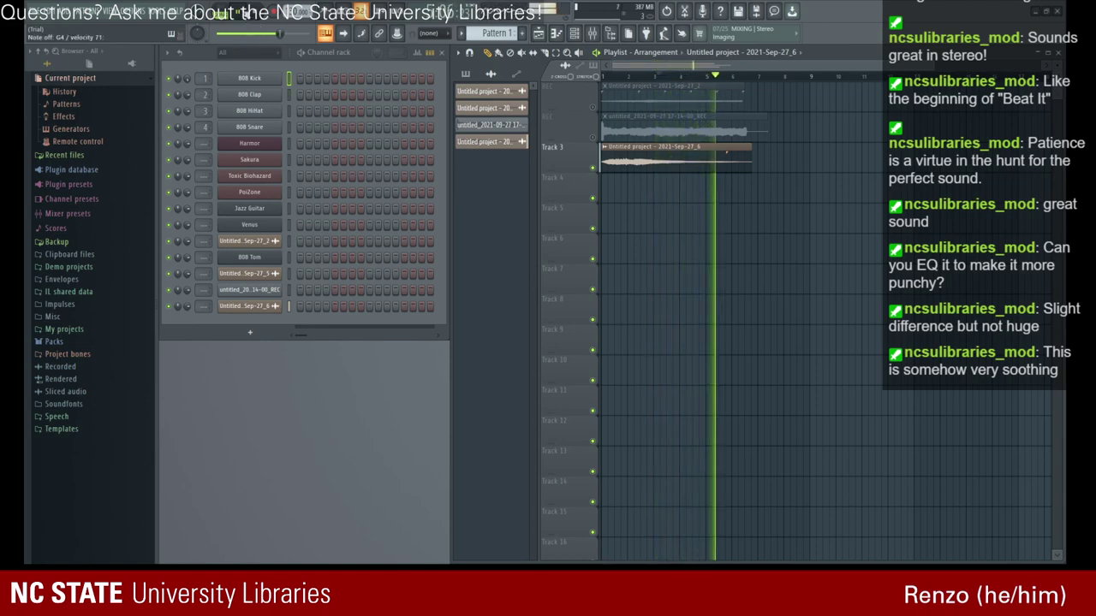
left_click(249, 18)
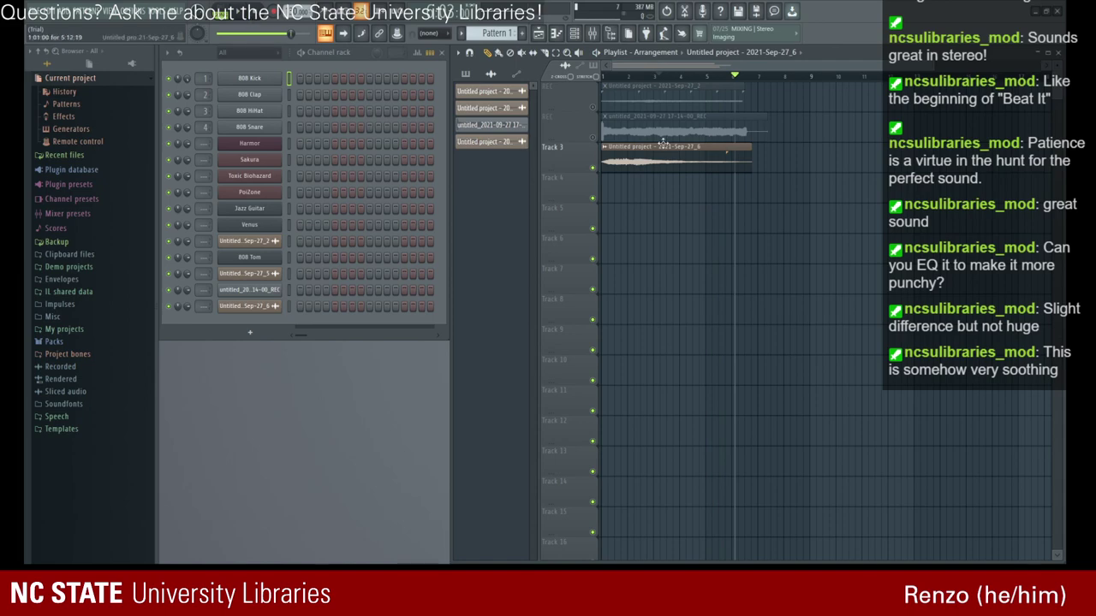
- Select the Track 3 take's audio clip, then check the 808 Kick's sampler window and close it
left_click(491, 141)
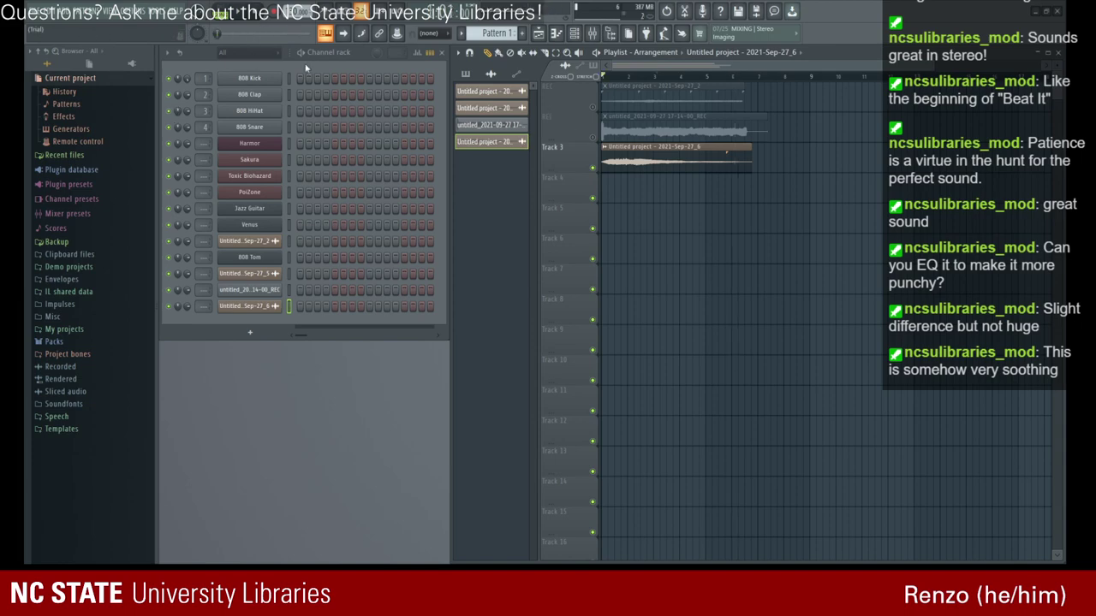
left_click(269, 80)
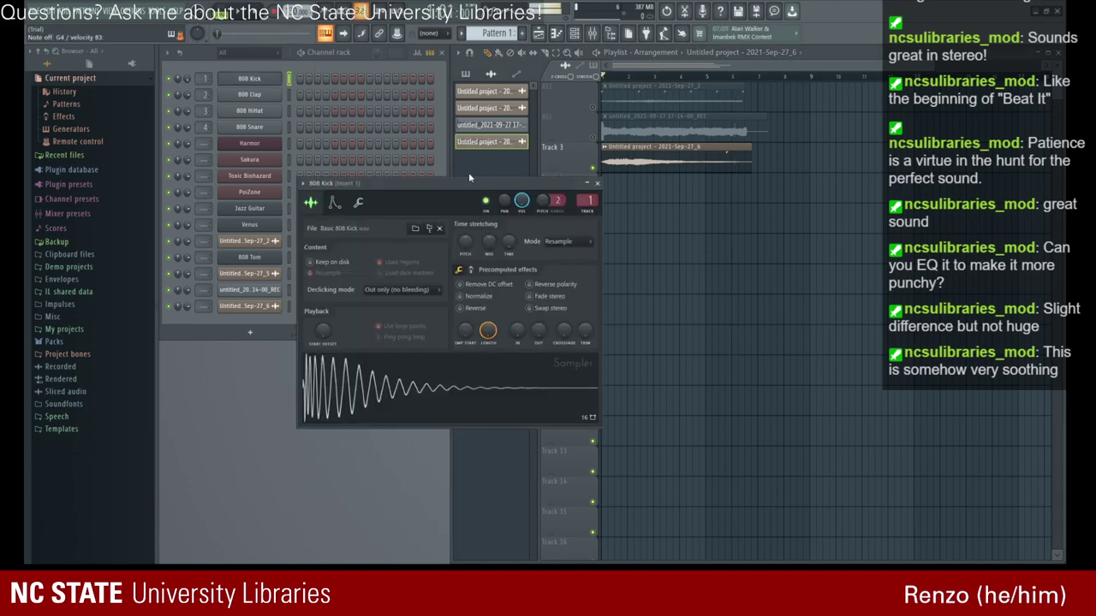
left_click(597, 183)
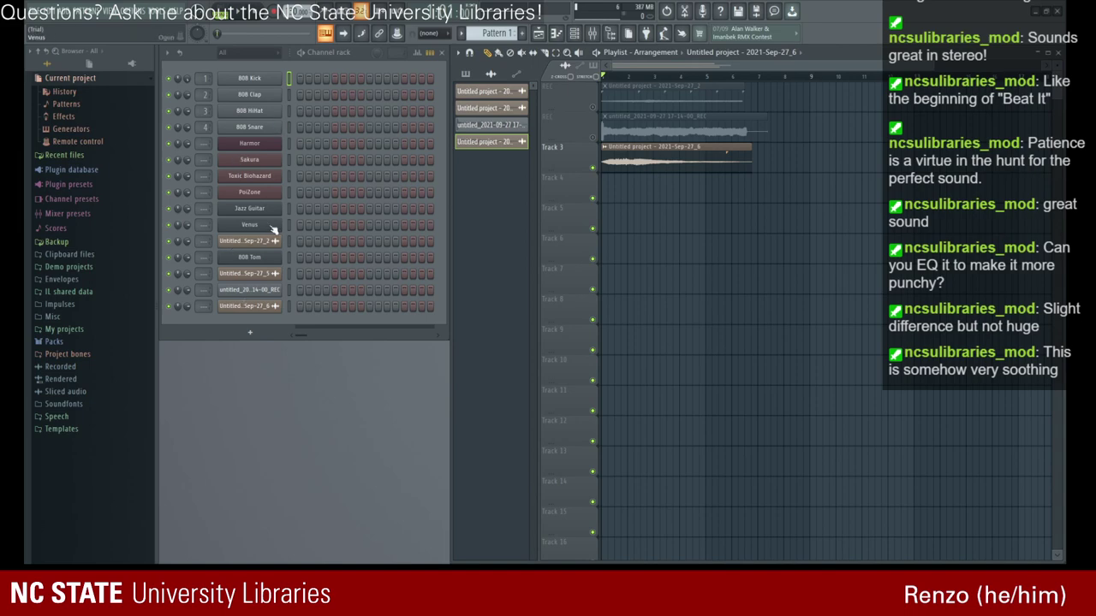
key("b")
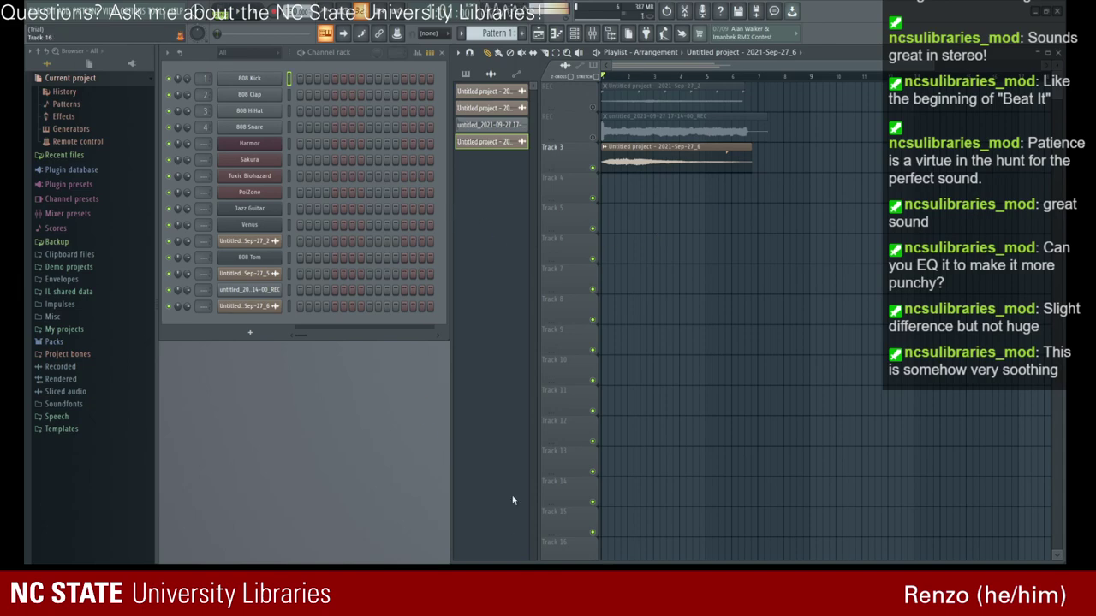
- Open Edison with the recorded take and move its window so the full waveform can be worked on
right_click(680, 159)
left_click_drag(674, 159, 603, 162)
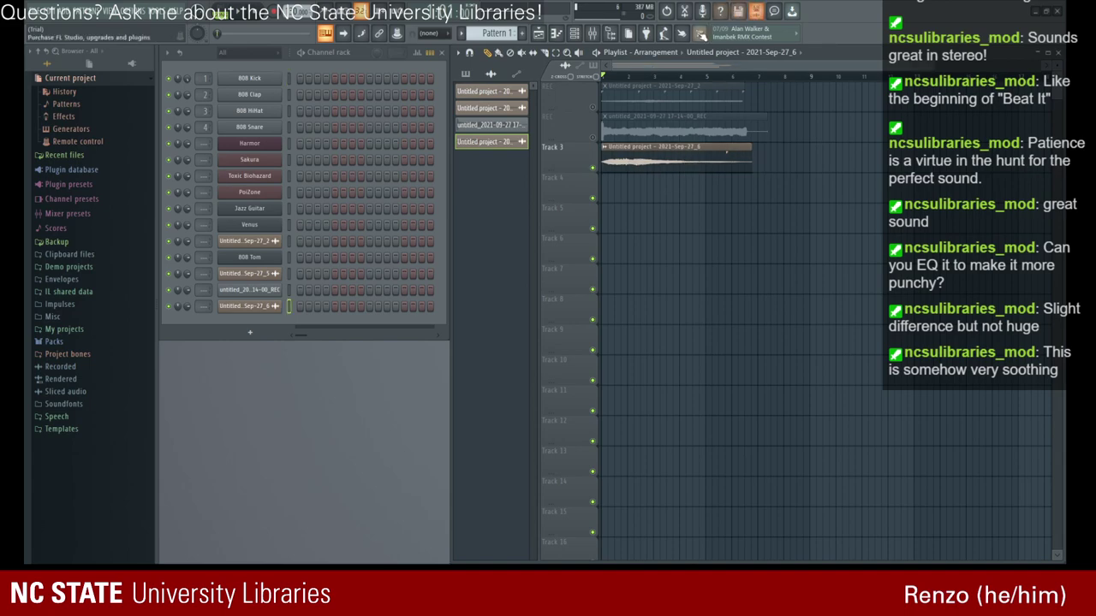
left_click(683, 17)
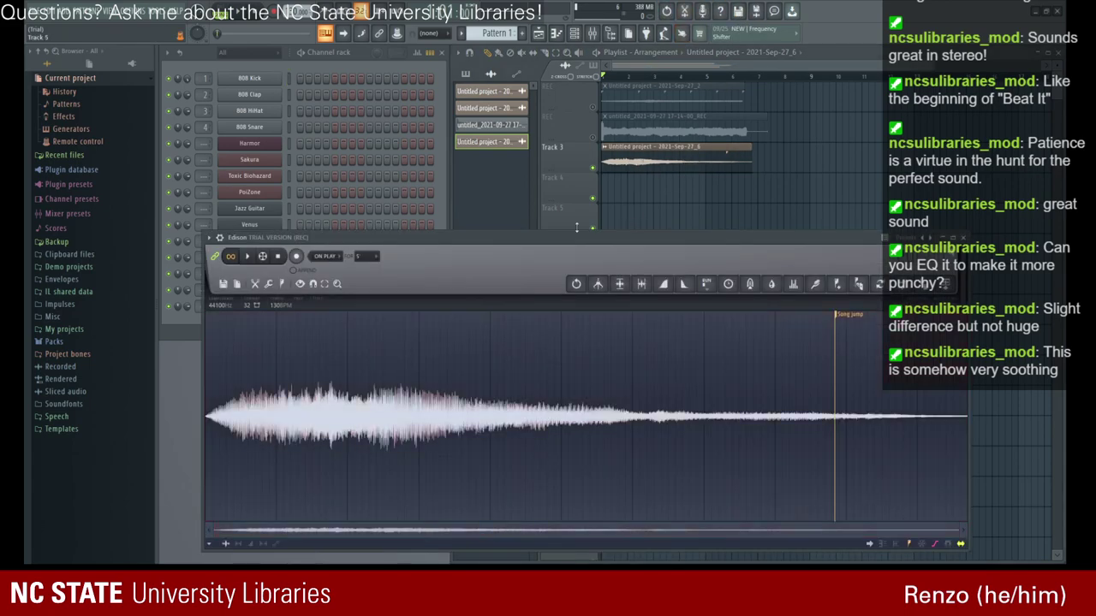
left_click_drag(570, 232, 532, 80)
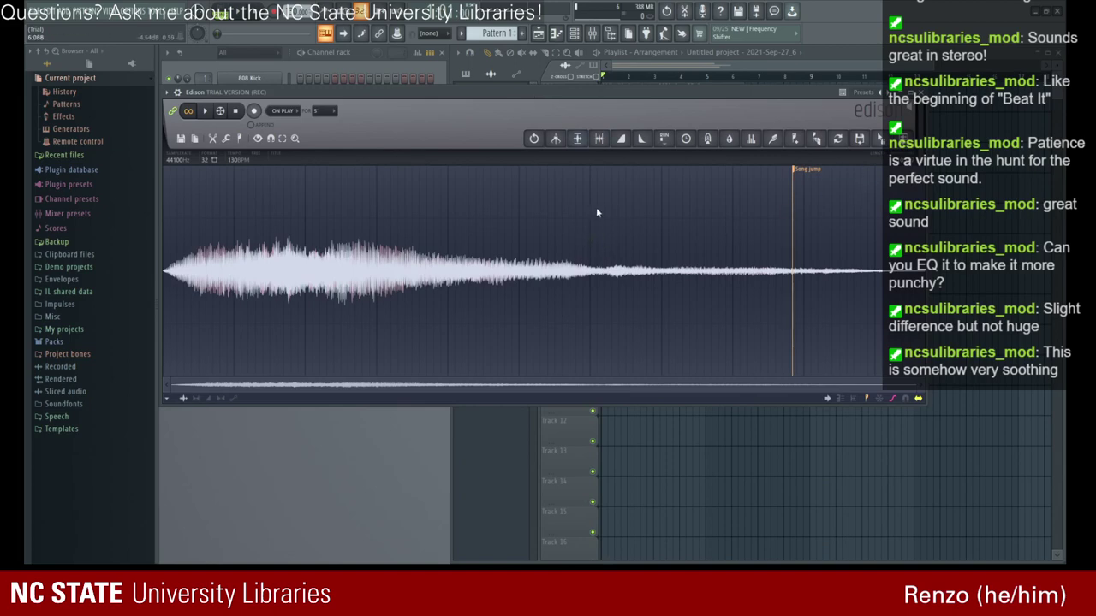
- Try a fade-out on the take from 5.022 to its end and listen to the result
left_click_drag(597, 213, 1035, 269)
left_click(538, 265, "shift")
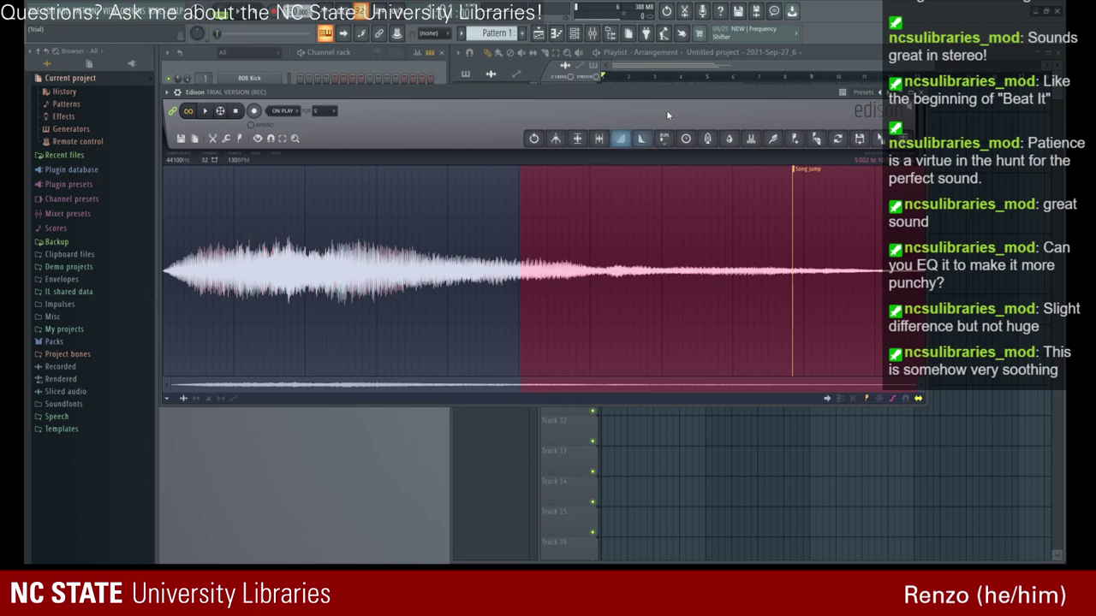
left_click(643, 139)
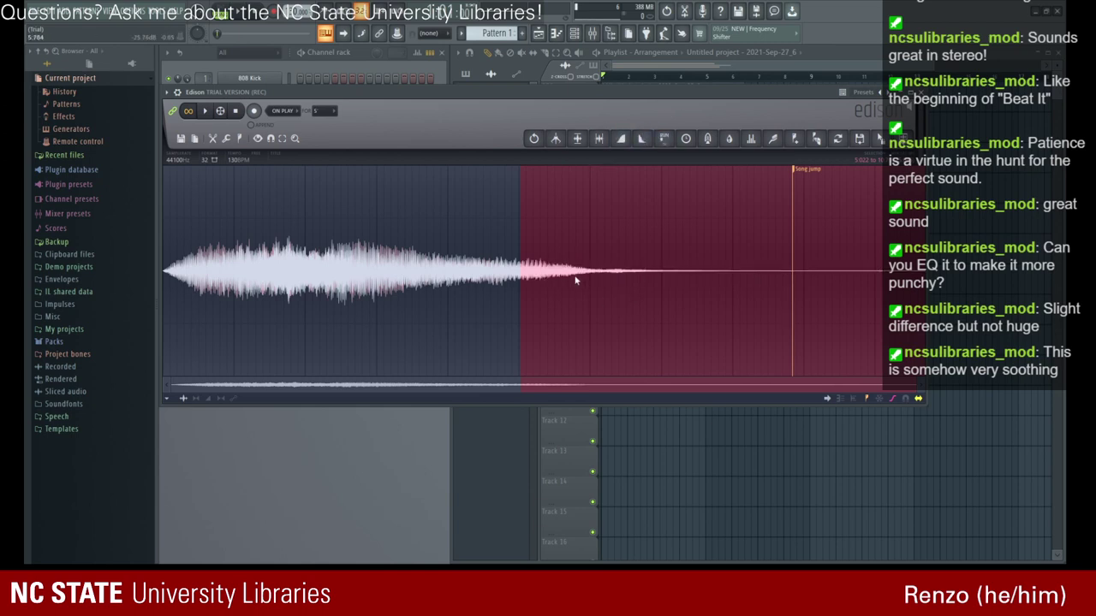
left_click(534, 137)
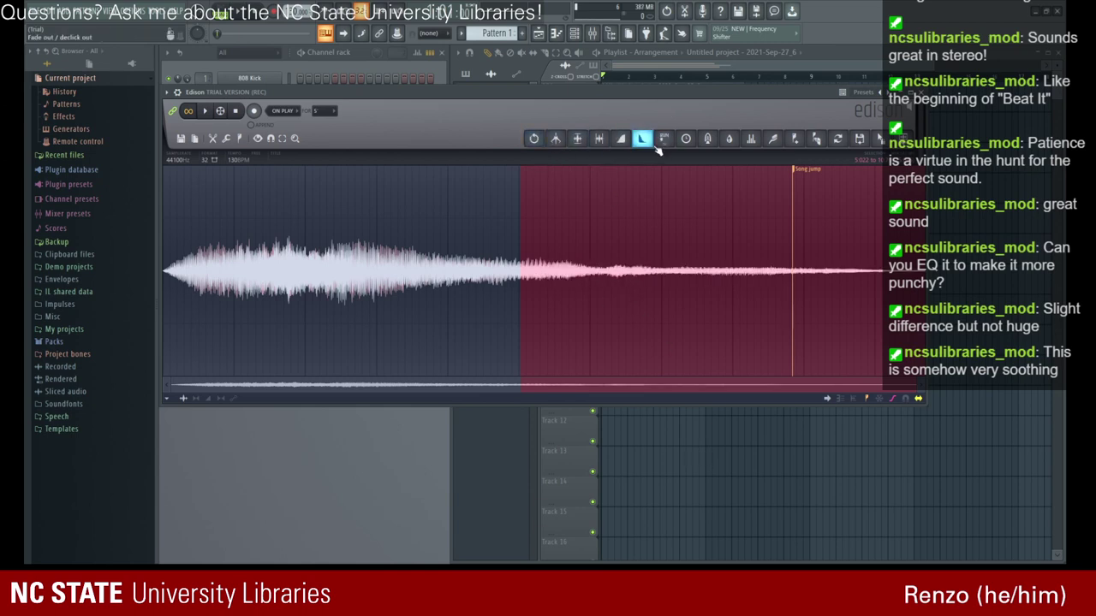
left_click(643, 142)
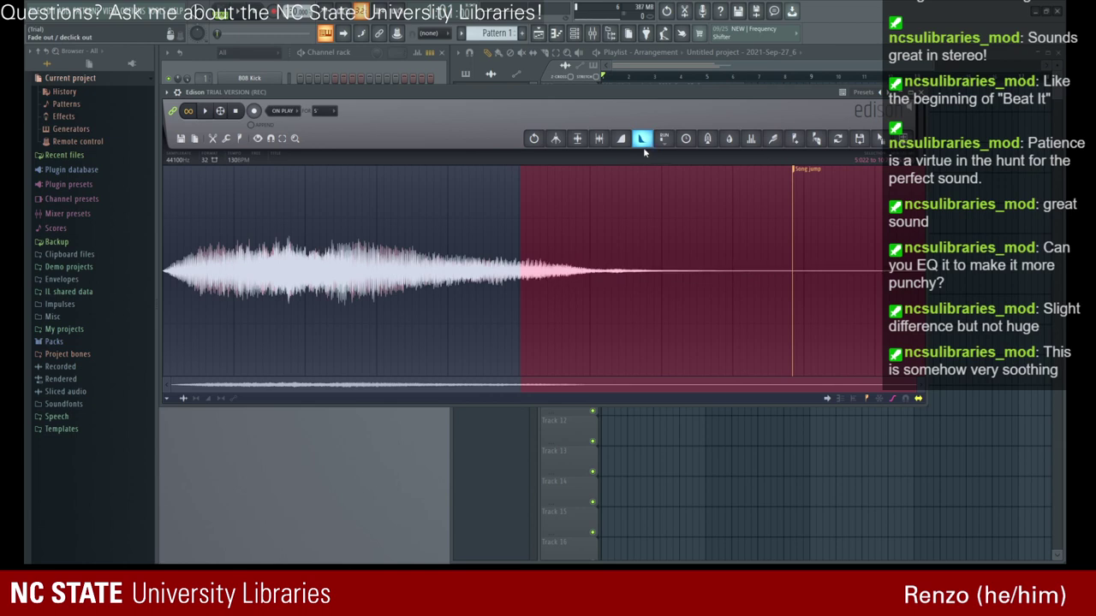
left_click(206, 112)
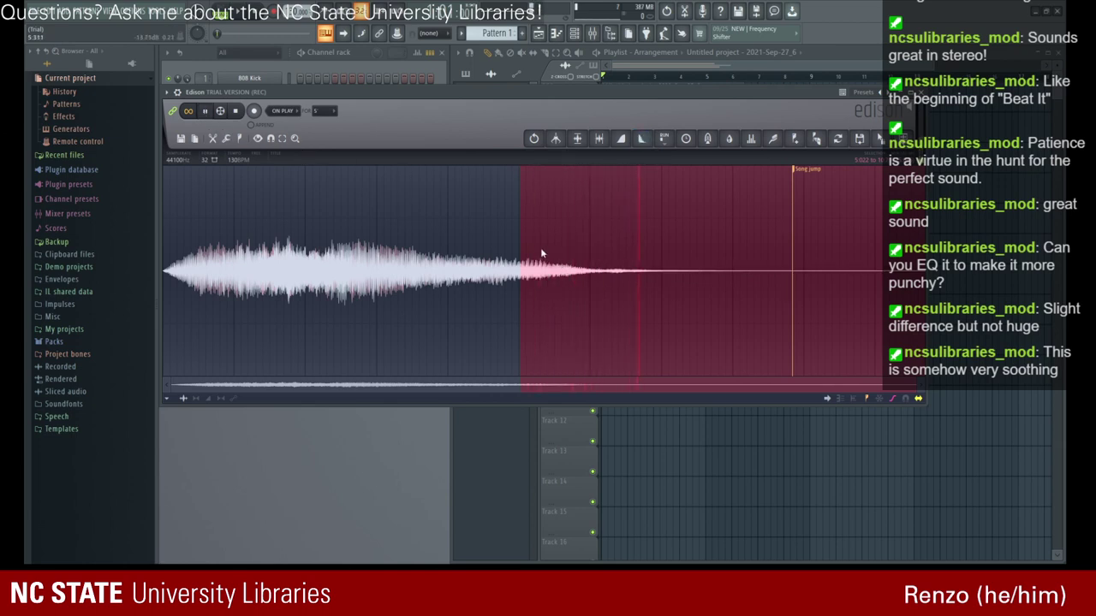
left_click(208, 112)
left_click(533, 138)
- Select the whole take, listen to it, and try a fade-out across its full length
left_click_drag(535, 238, 197, 183)
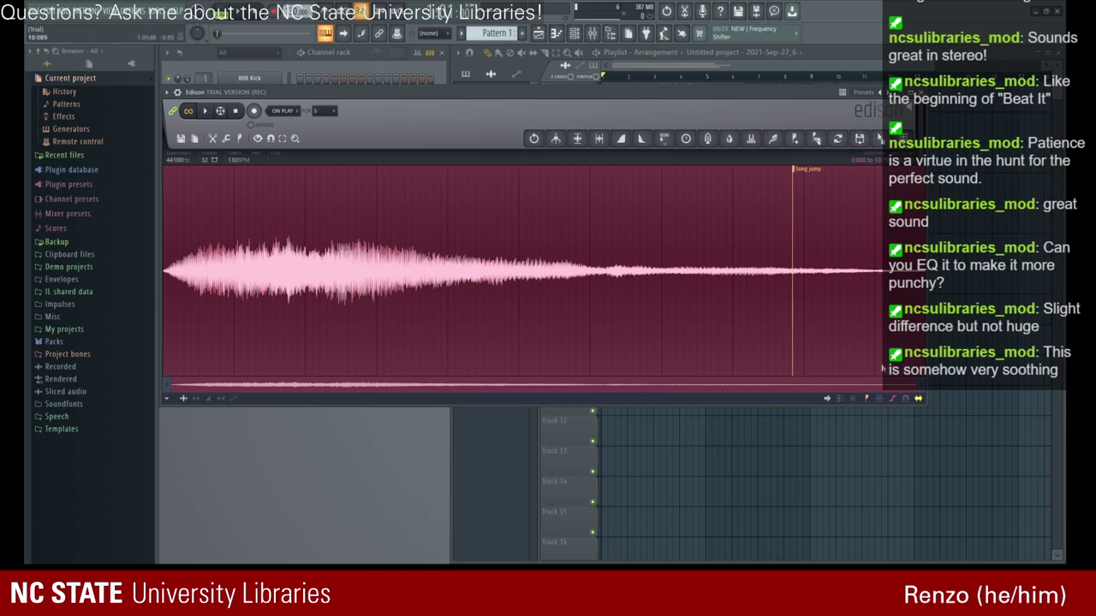
left_click_drag(165, 216, 239, 216)
left_click(535, 139)
left_click(205, 111)
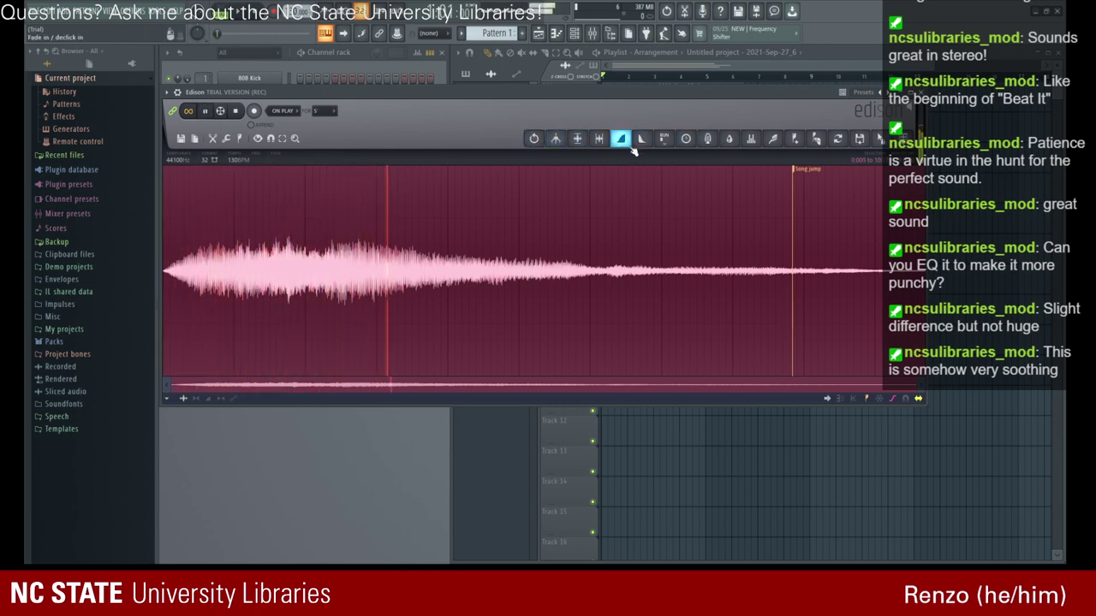
left_click(204, 112)
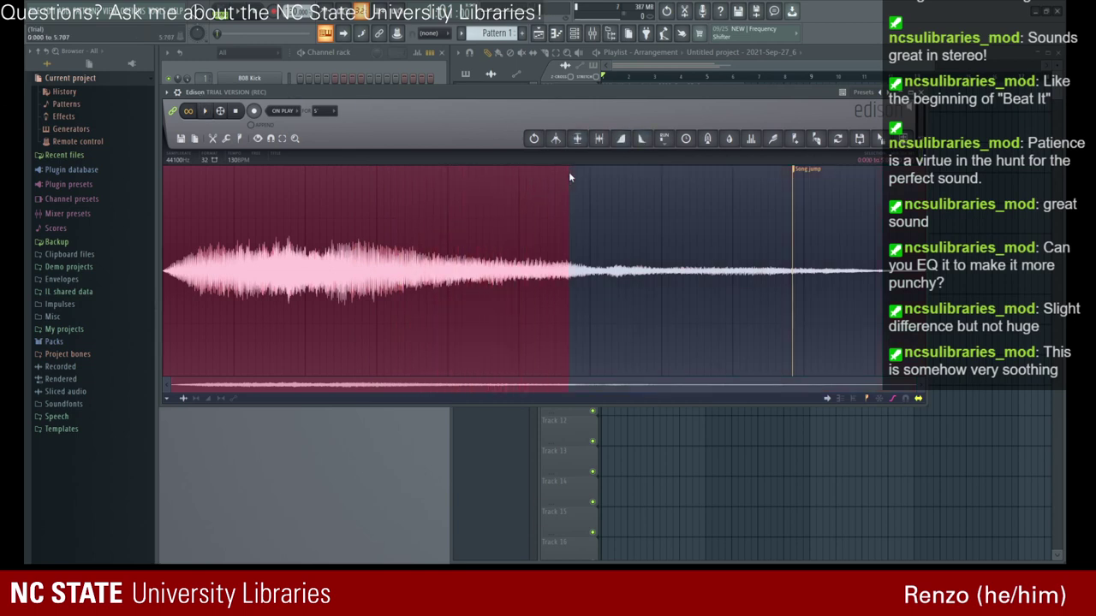
left_click(644, 139)
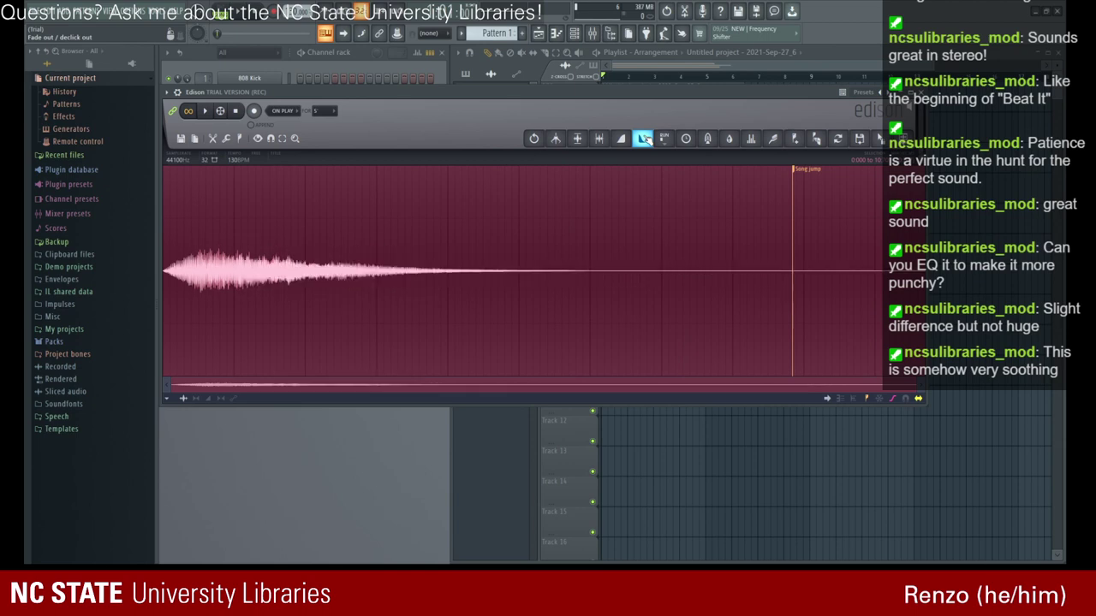
left_click(533, 138)
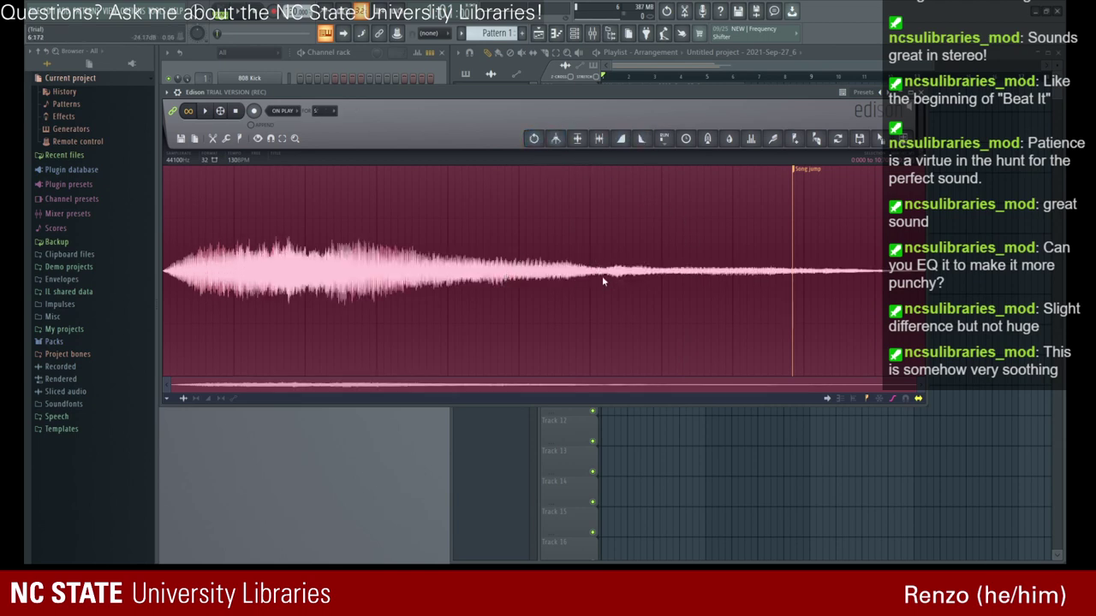
- Try a fade-out on the take's tail from about 7.026 to the end and play it back
left_click_drag(602, 277, 970, 284)
left_click(633, 260)
left_click(737, 247)
left_click_drag(661, 244, 664, 243)
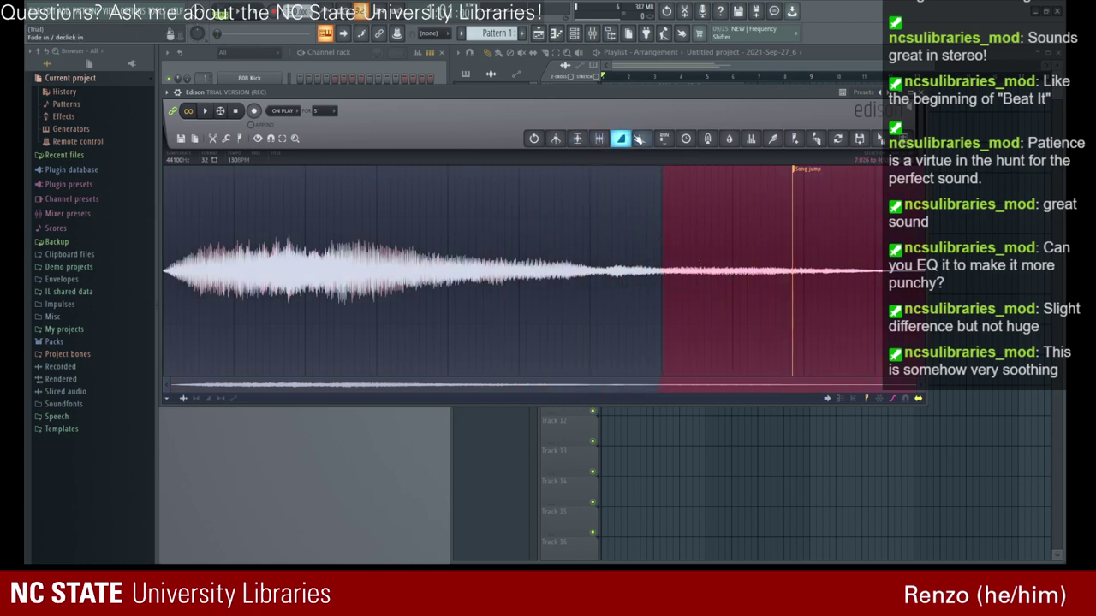
left_click(642, 139)
left_click(205, 112)
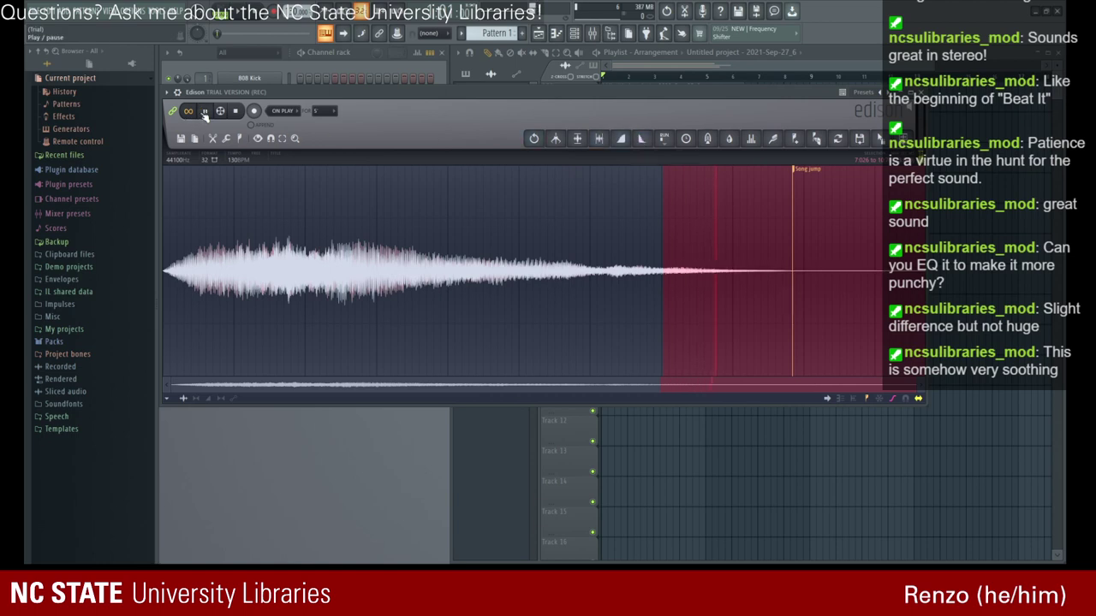
left_click(205, 112)
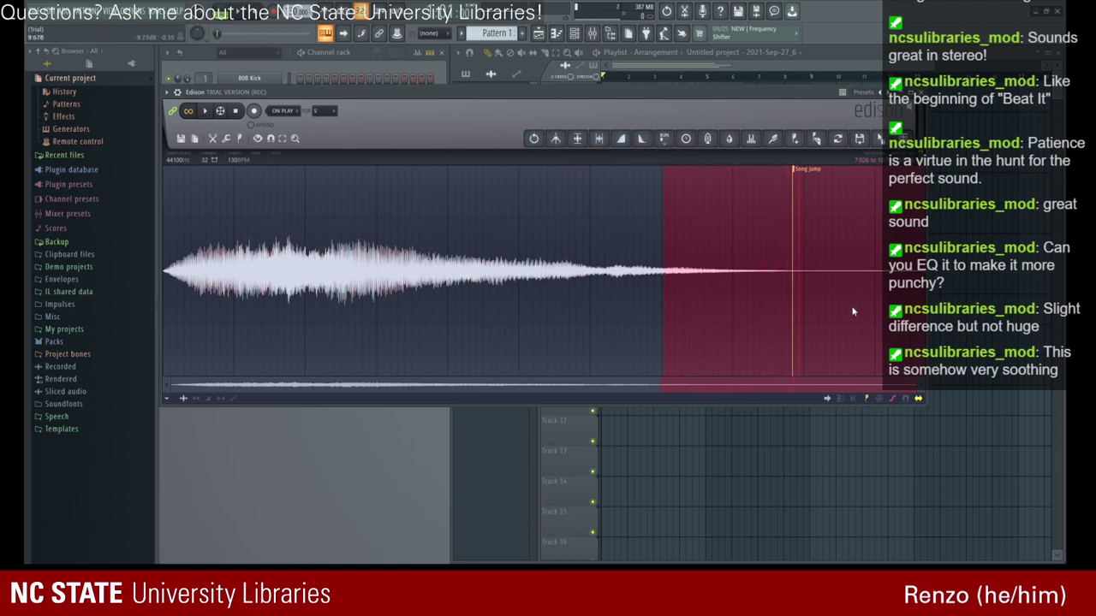
left_click(535, 141)
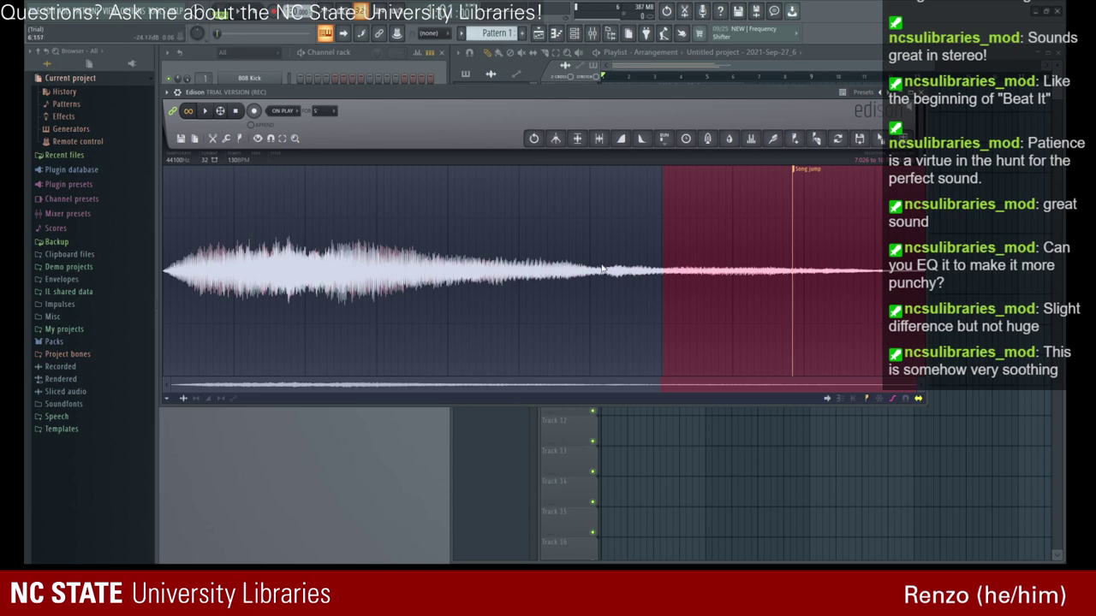
- Try a fade-out on only the middle section starting at about 5.982 and listen to it
left_click_drag(602, 268, 626, 278)
left_click_drag(887, 231, 628, 229)
left_click(642, 138)
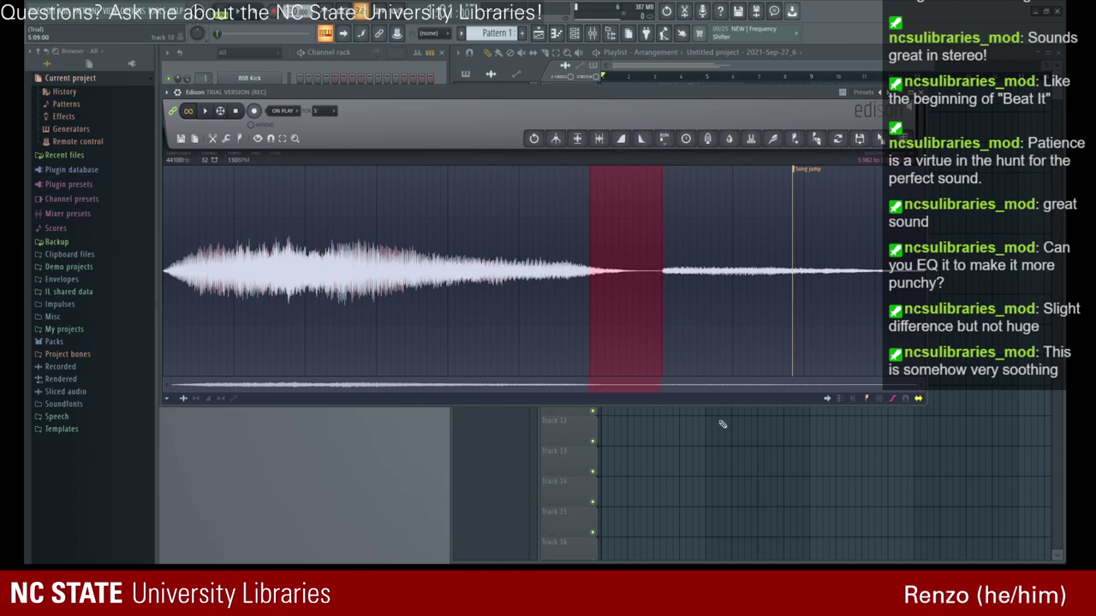
left_click(205, 114)
- Extend the selection to run from 3.977 to the take's end, try a fade-out there, and play it back
left_click_drag(589, 243, 750, 269)
left_click_drag(663, 247, 521, 222)
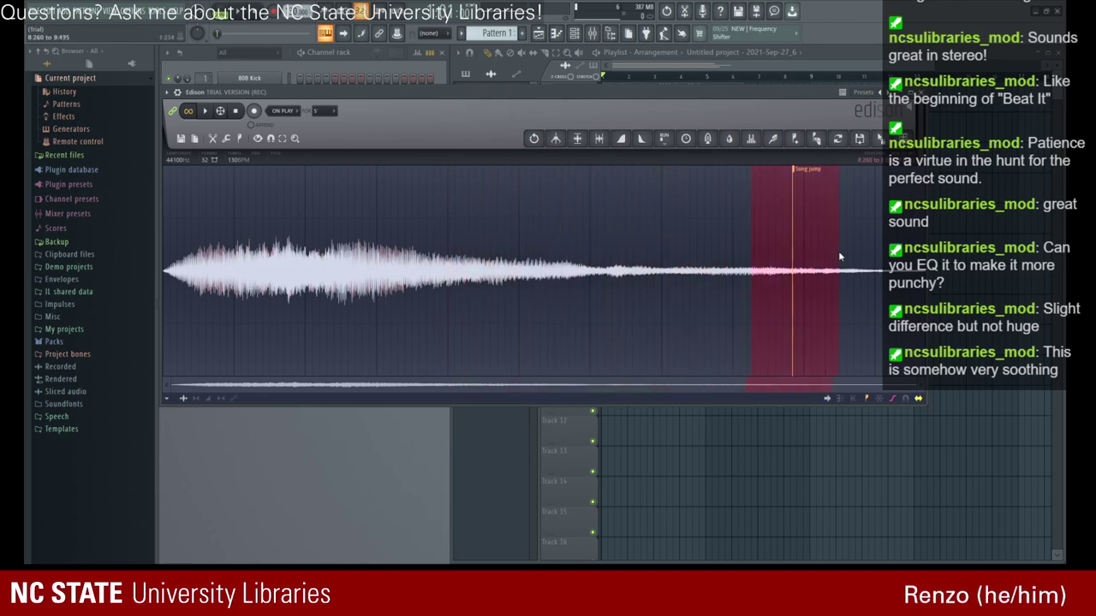
left_click_drag(839, 256, 923, 251)
left_click_drag(751, 247, 734, 253)
left_click(641, 138)
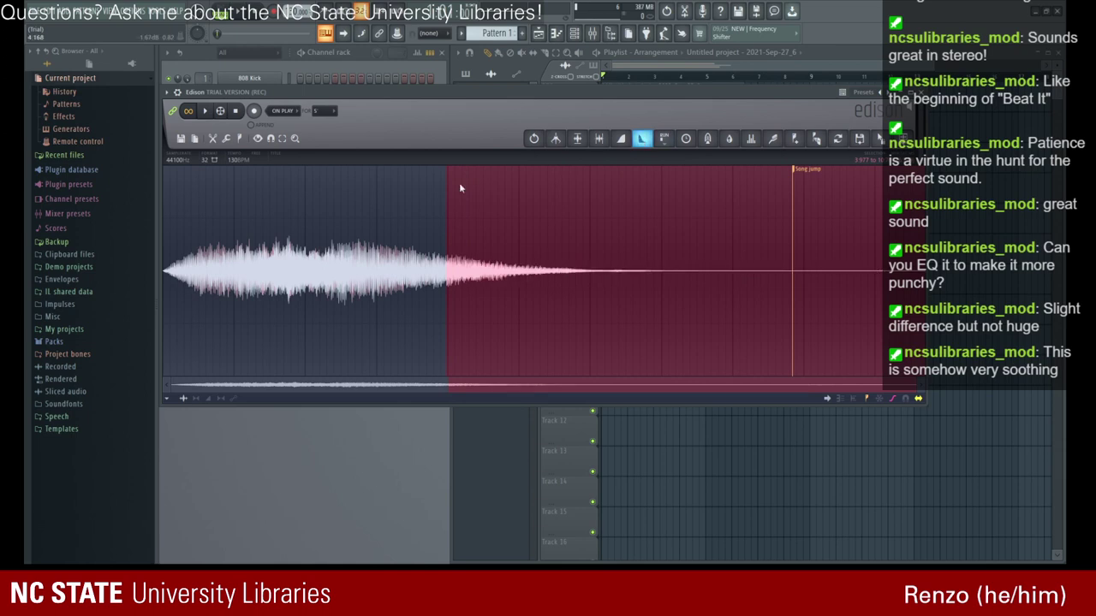
left_click(215, 119)
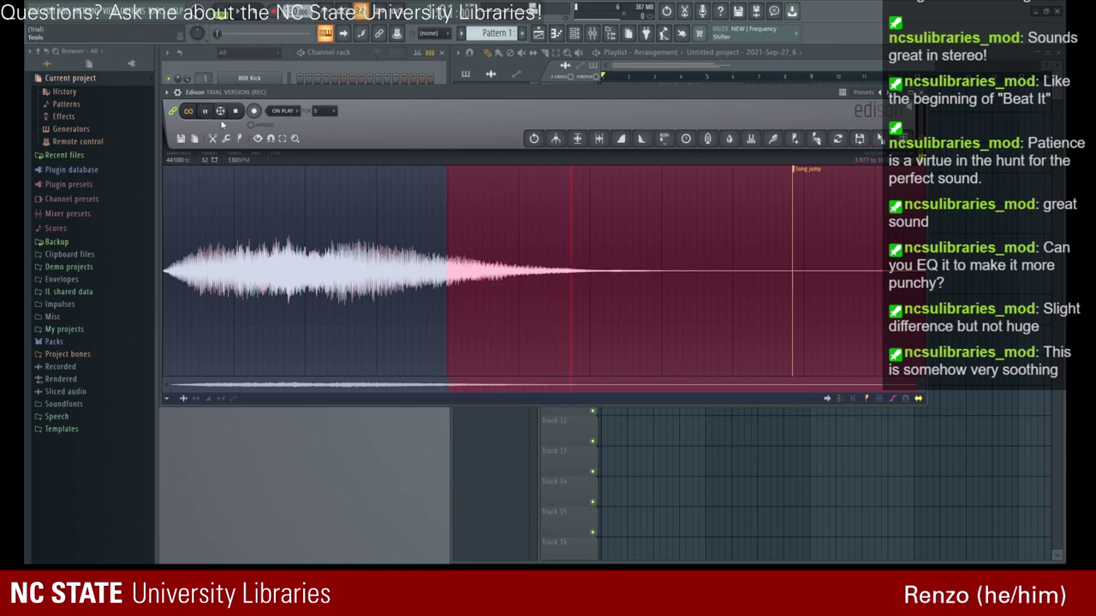
left_click(208, 113)
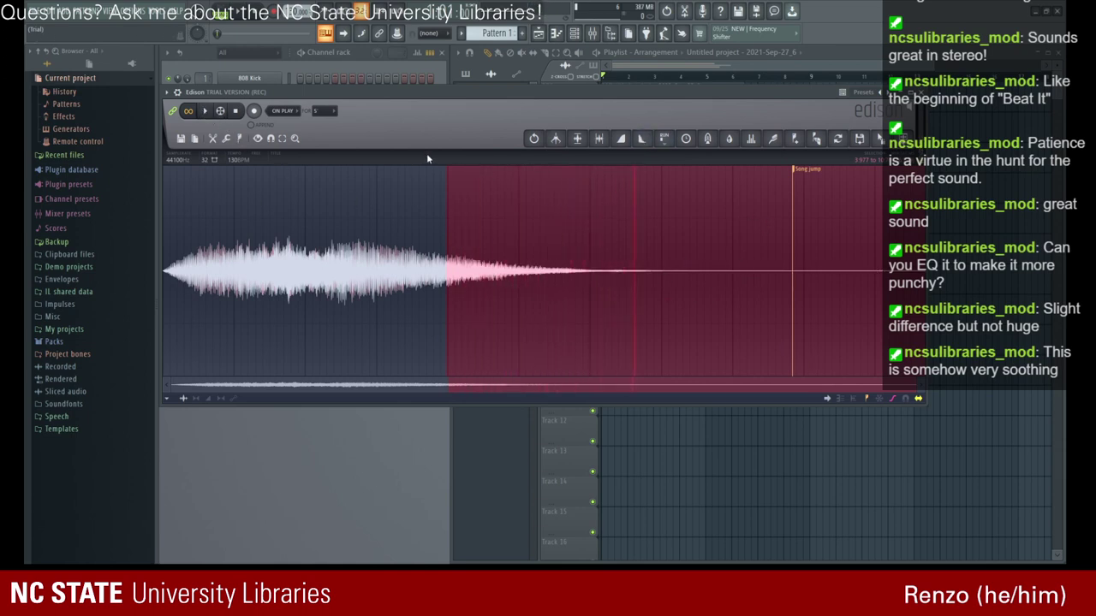
left_click(533, 139)
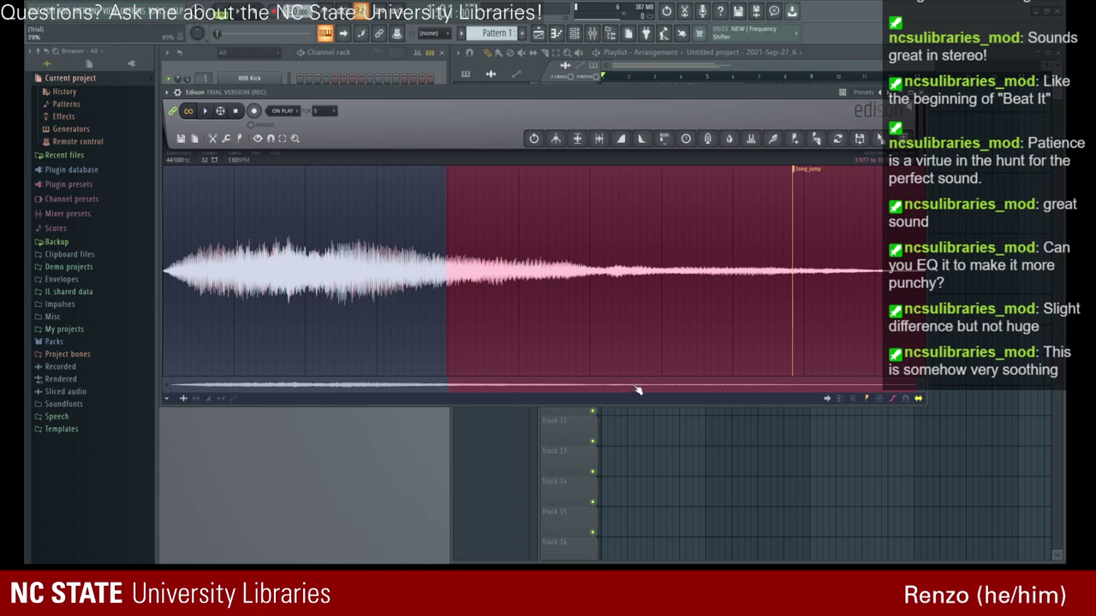
- Reshape the whole take so it starts at full level and decays steadily, and play it back
left_click_drag(644, 179, 907, 221)
left_click(630, 392)
key("space")
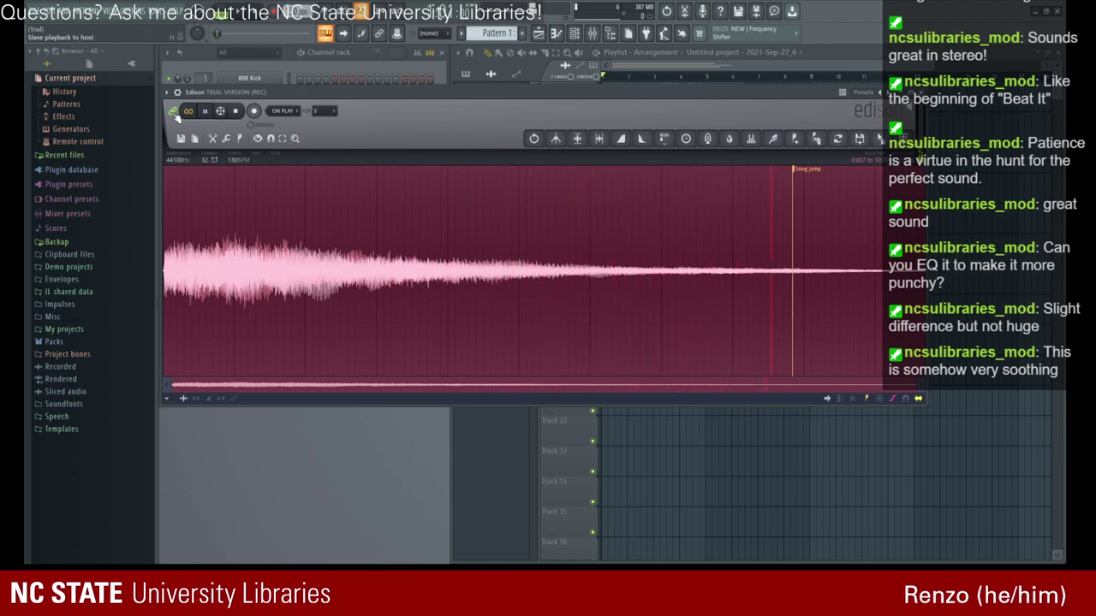
- Stop playback, move Edison clear of the playlist tracks, and send the edited take to the playlist as an audio clip
left_click_drag(222, 103, 230, 100)
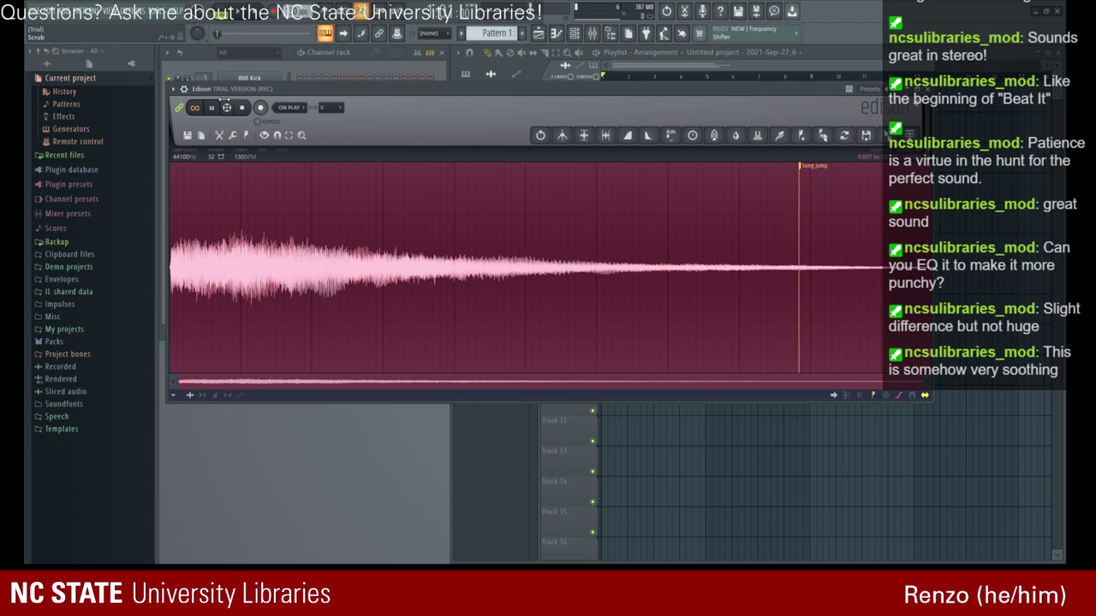
left_click(213, 110)
left_click_drag(674, 84, 706, 211)
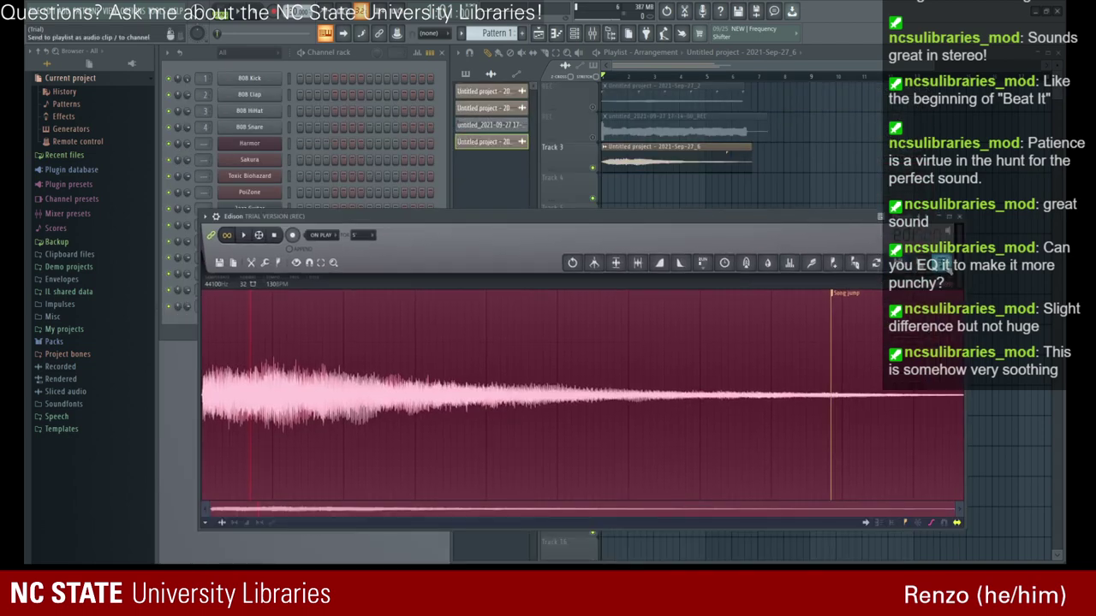
left_click(942, 264)
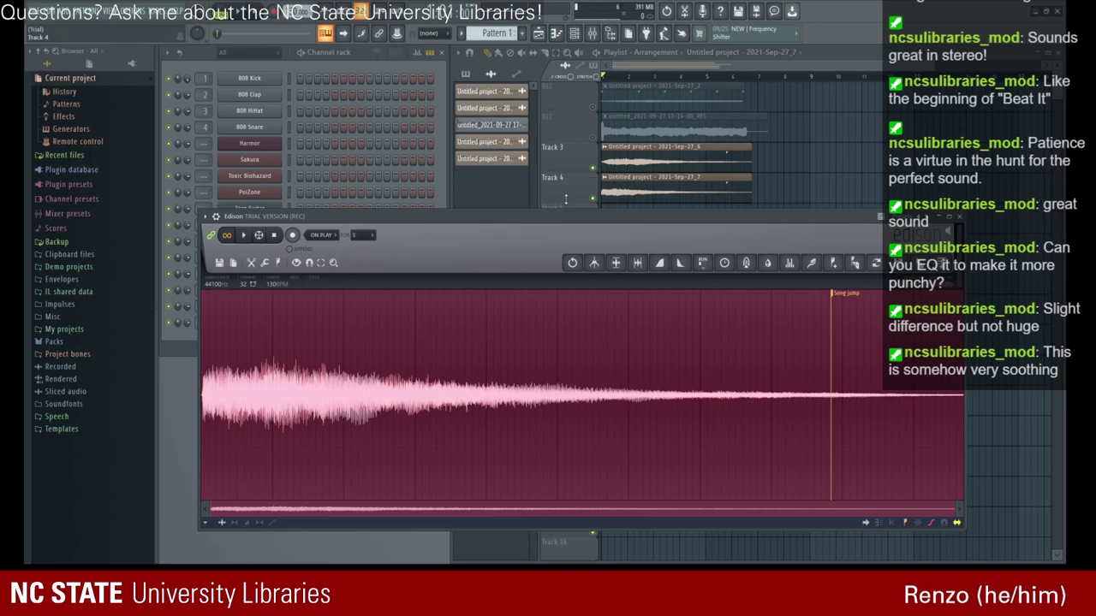
- Undo the take's last edit, play it back, and compare it with the swelling version before restoring the decaying one
left_click_drag(561, 210, 555, 191)
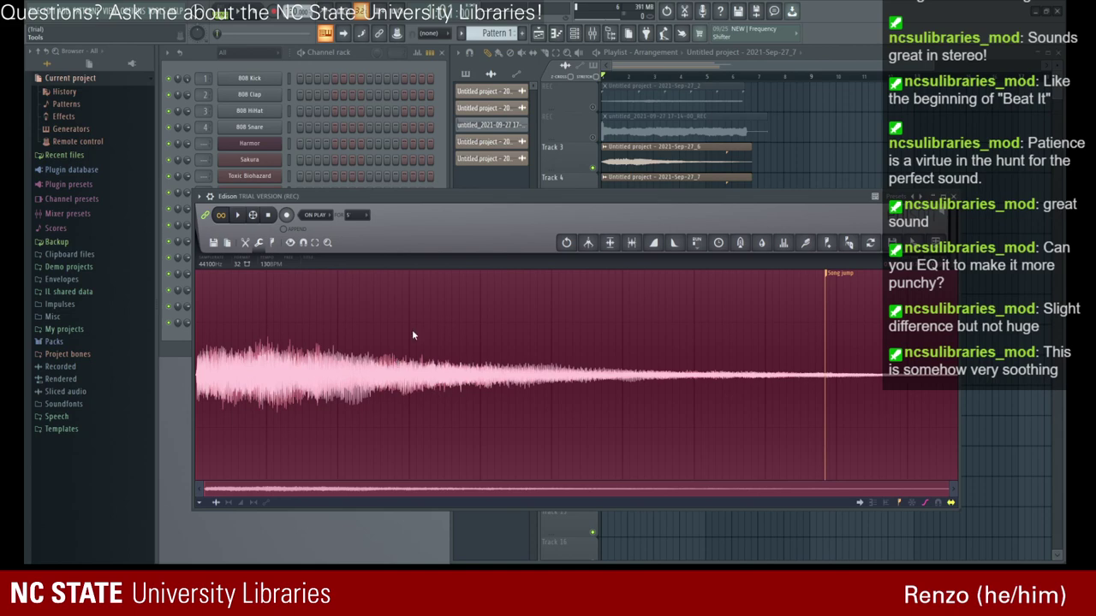
key("ctrl+z")
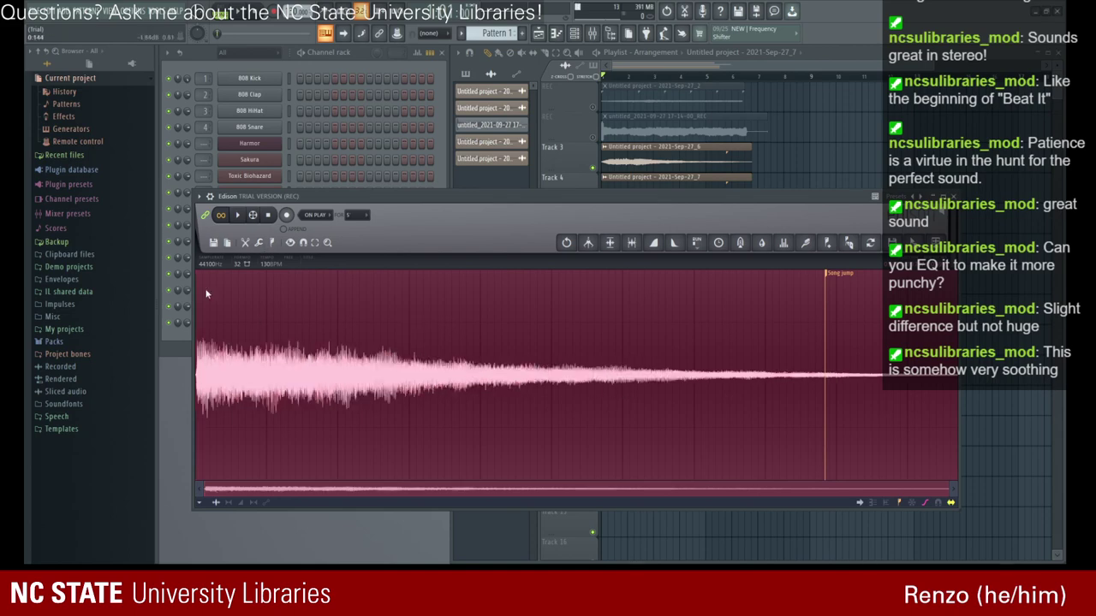
left_click(238, 215)
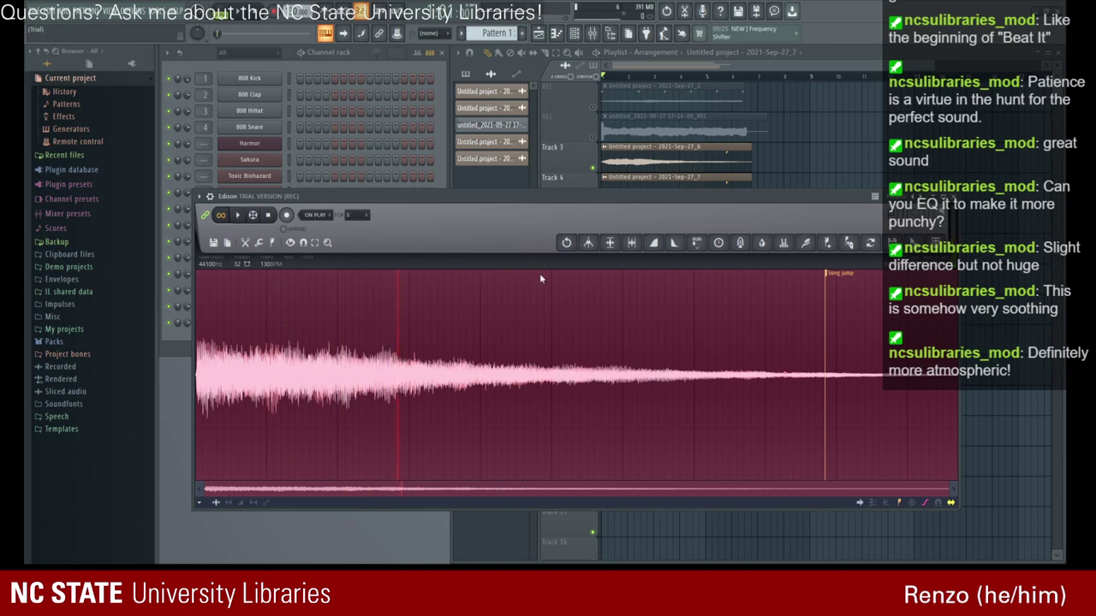
key("ctrl+z")
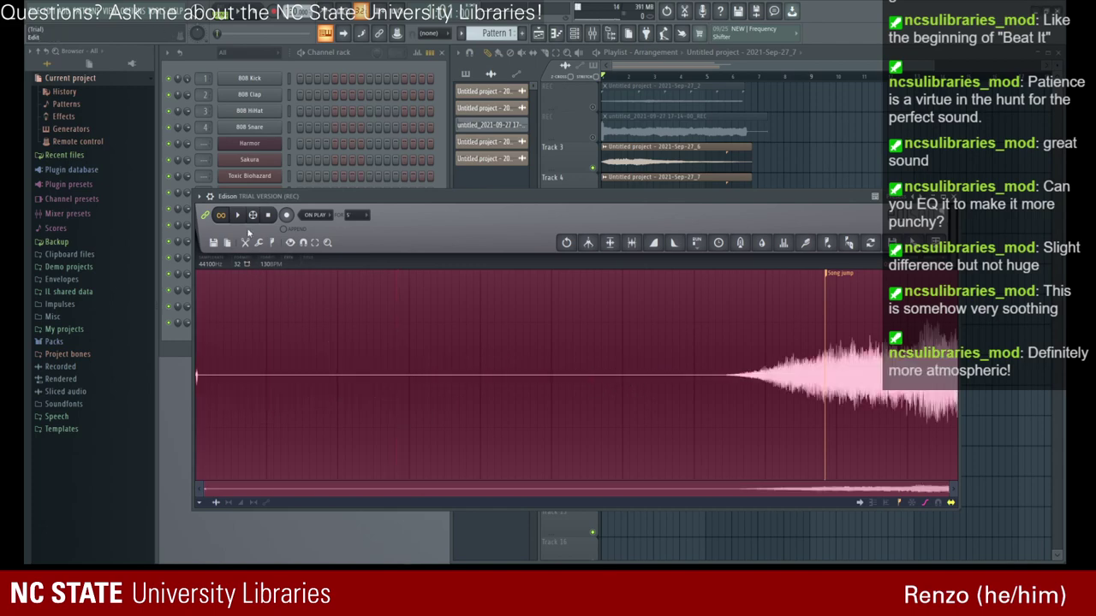
left_click(566, 243)
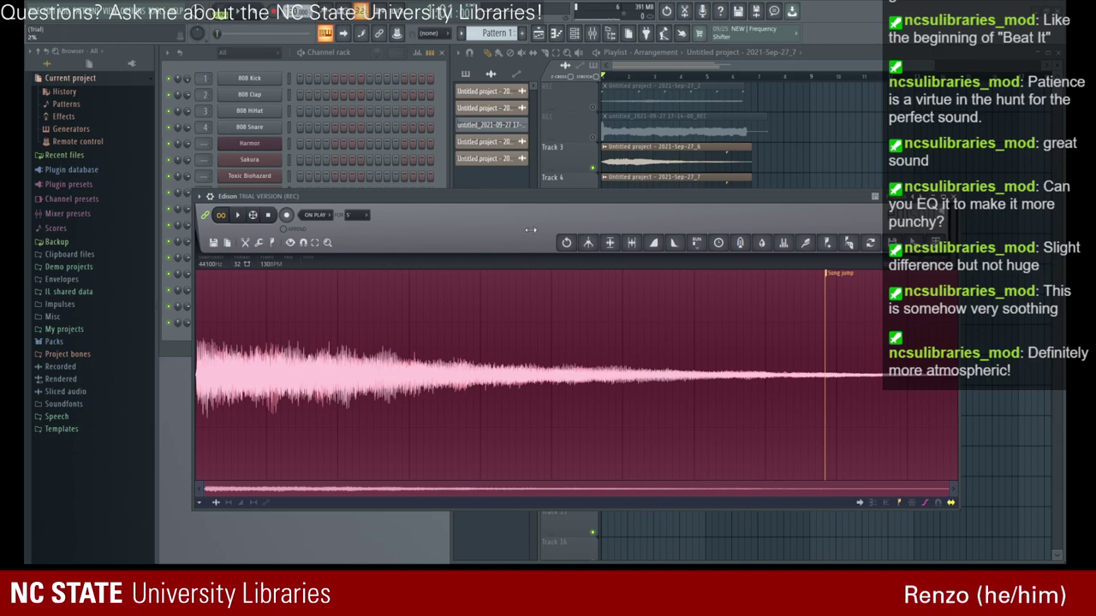
- Smooth the whole take in several processing passes until its level is nearly even throughout, playing it back along the way
left_click(241, 218)
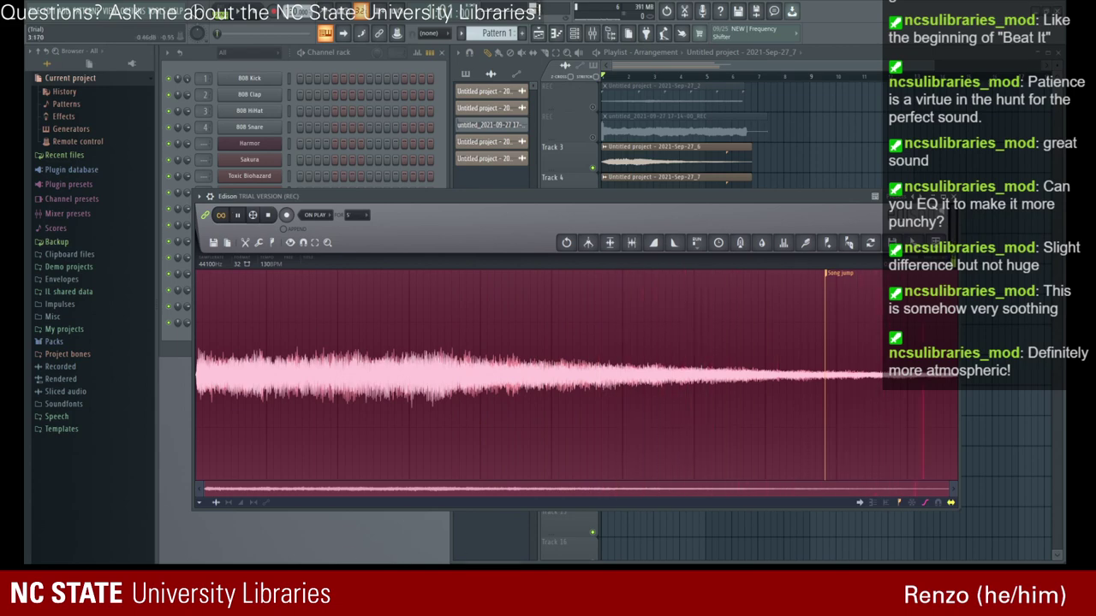
left_click(242, 214)
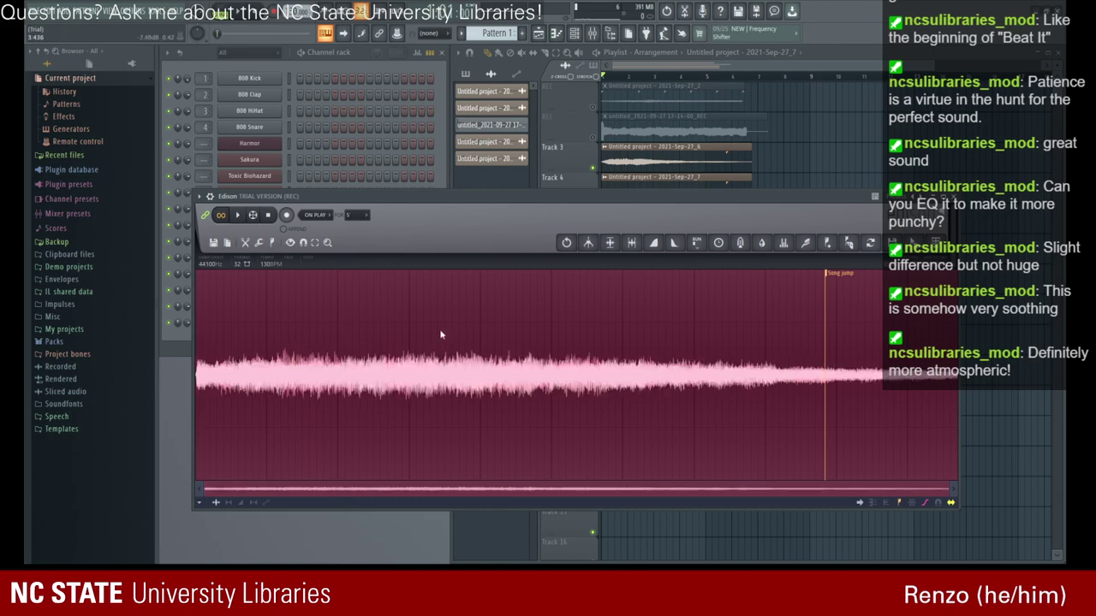
key("space")
left_click(630, 265)
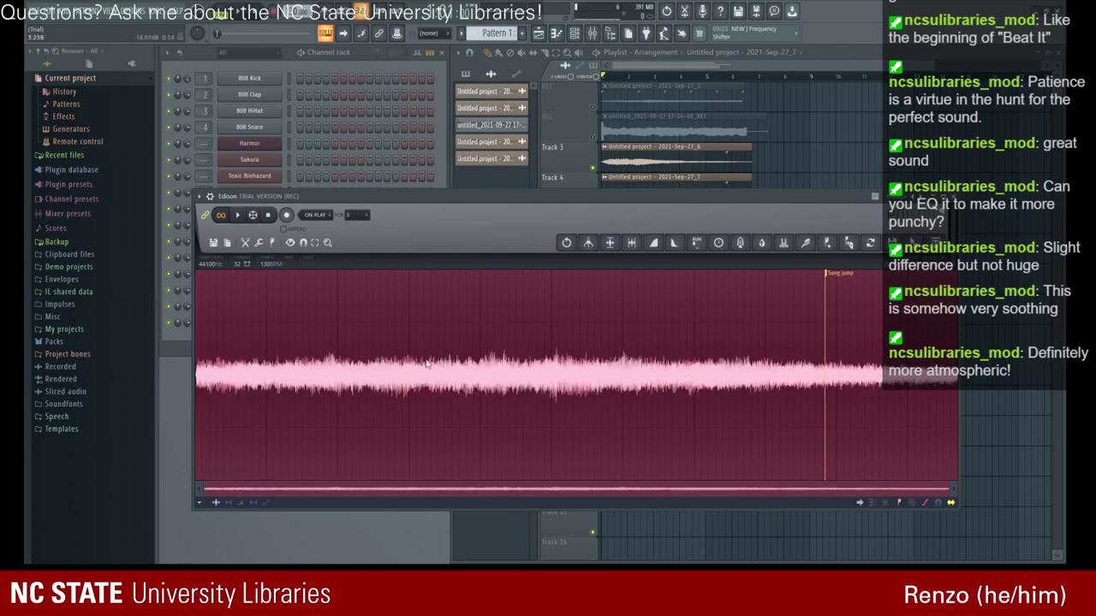
left_click(238, 215)
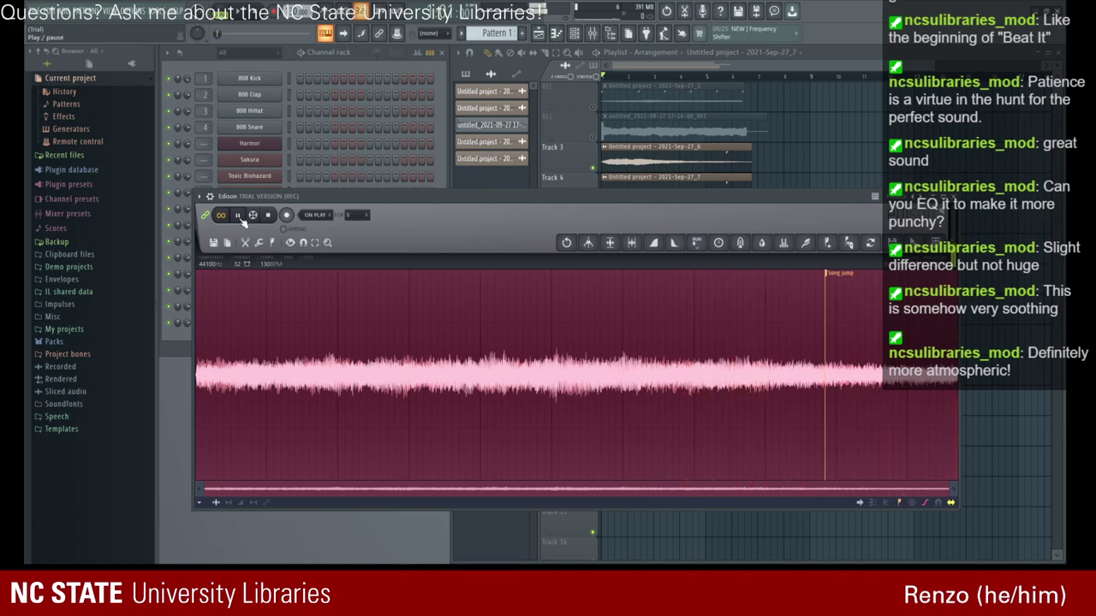
left_click(240, 217)
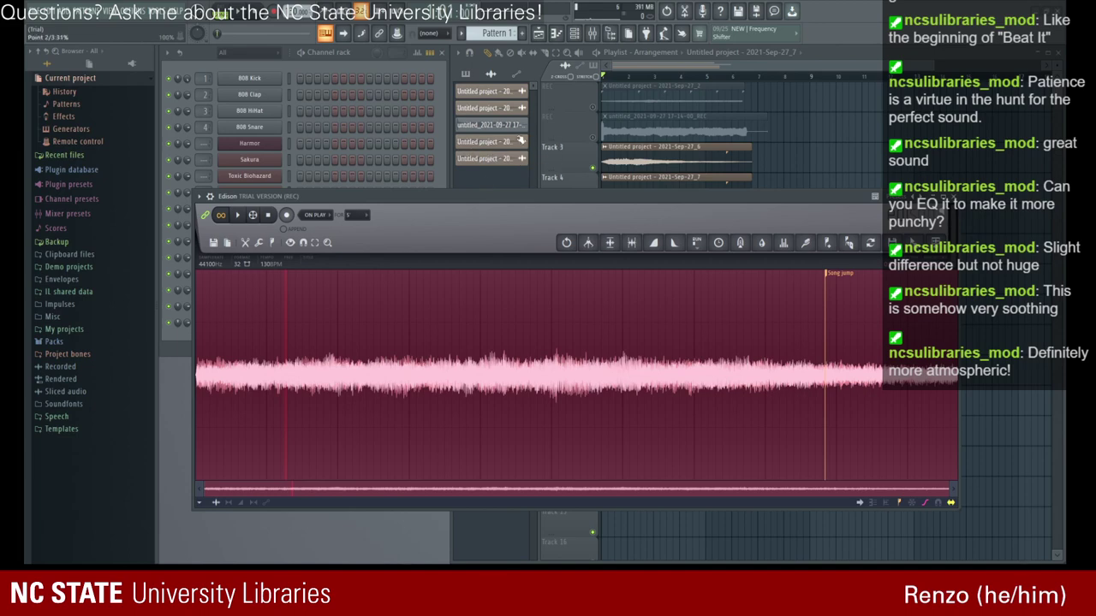
left_click(640, 257)
key("space")
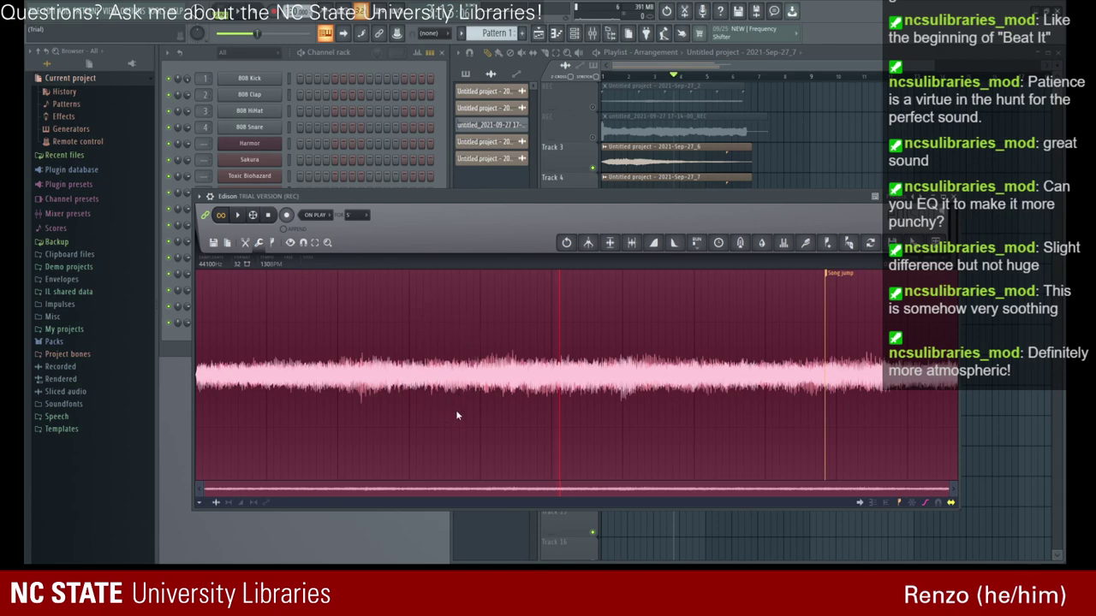
key("space")
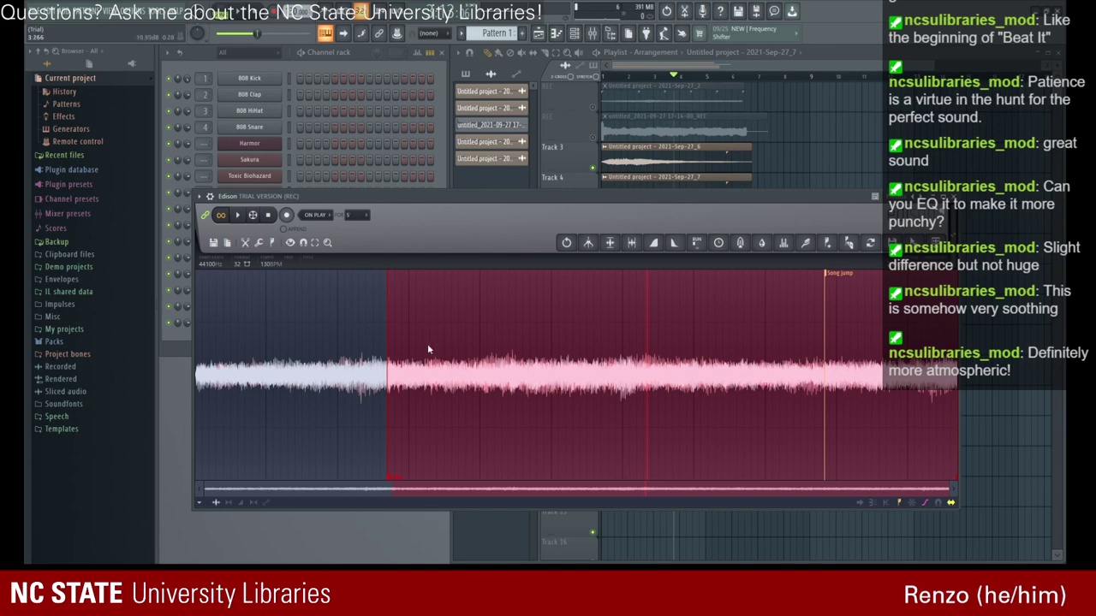
- Set the loop selection to run from 2.703 to the take's end and play it back
left_click_drag(385, 338, 400, 344)
left_click_drag(387, 355, 389, 387)
left_click(239, 215)
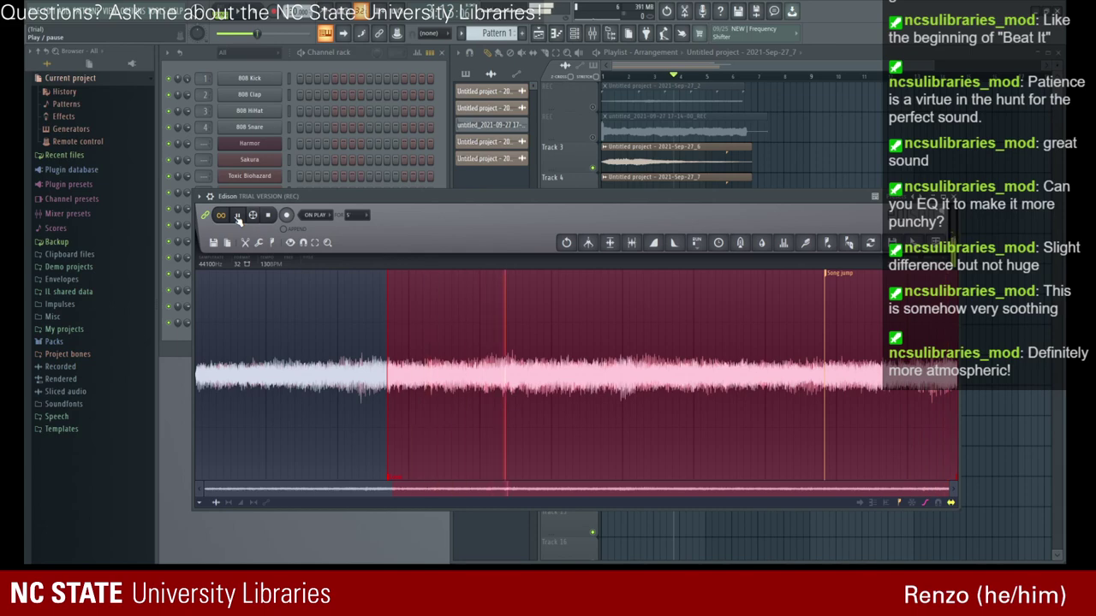
left_click(238, 216)
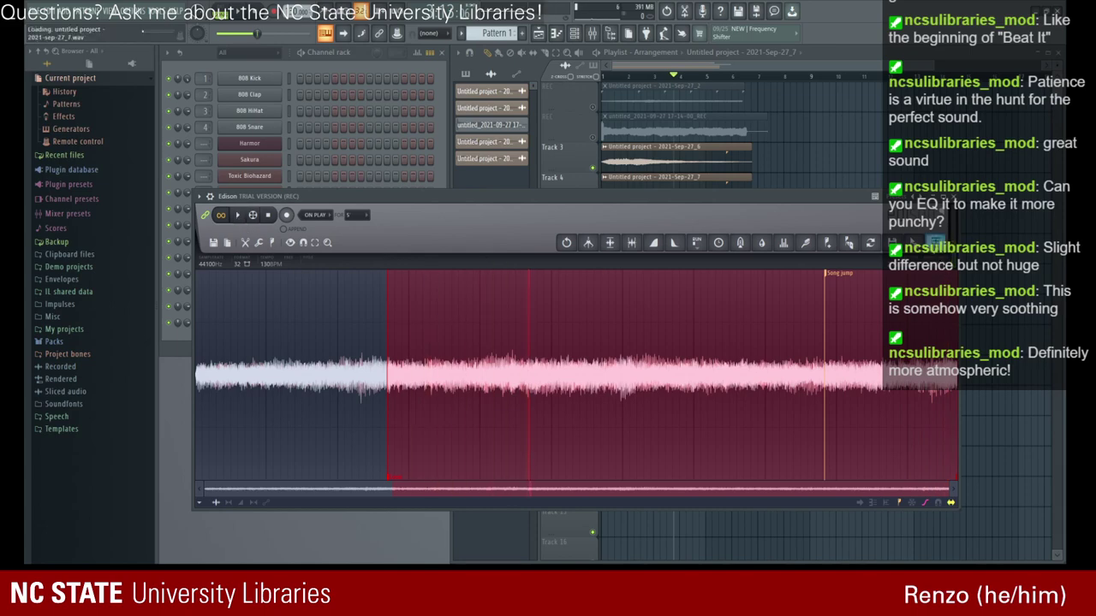
- Send the selected part of the take to the playlist as an audio clip and close Edison
left_click_drag(670, 202, 632, 323)
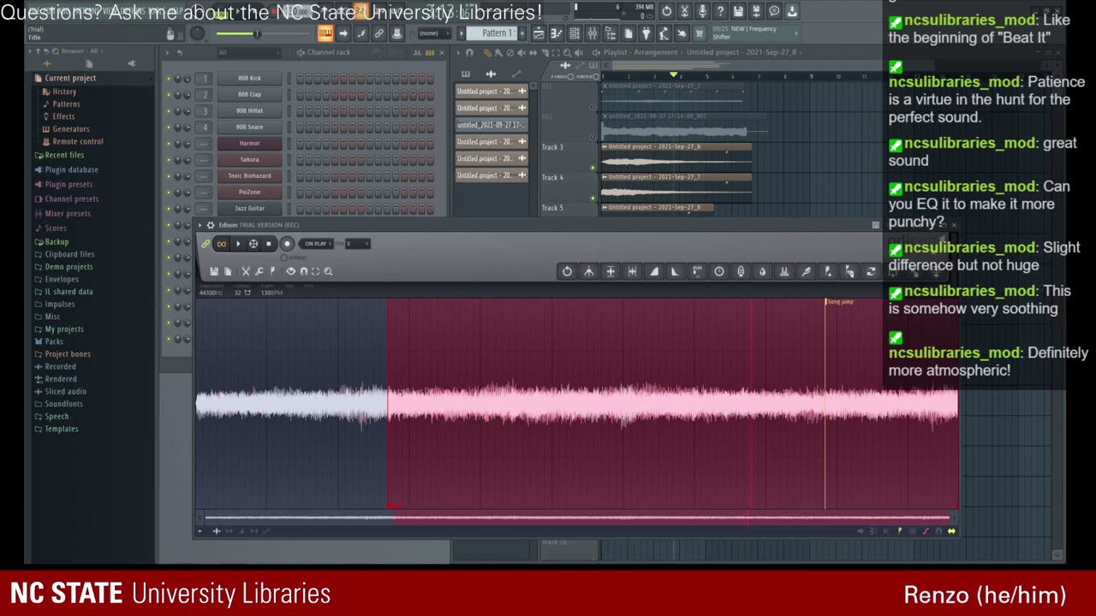
left_click(953, 227)
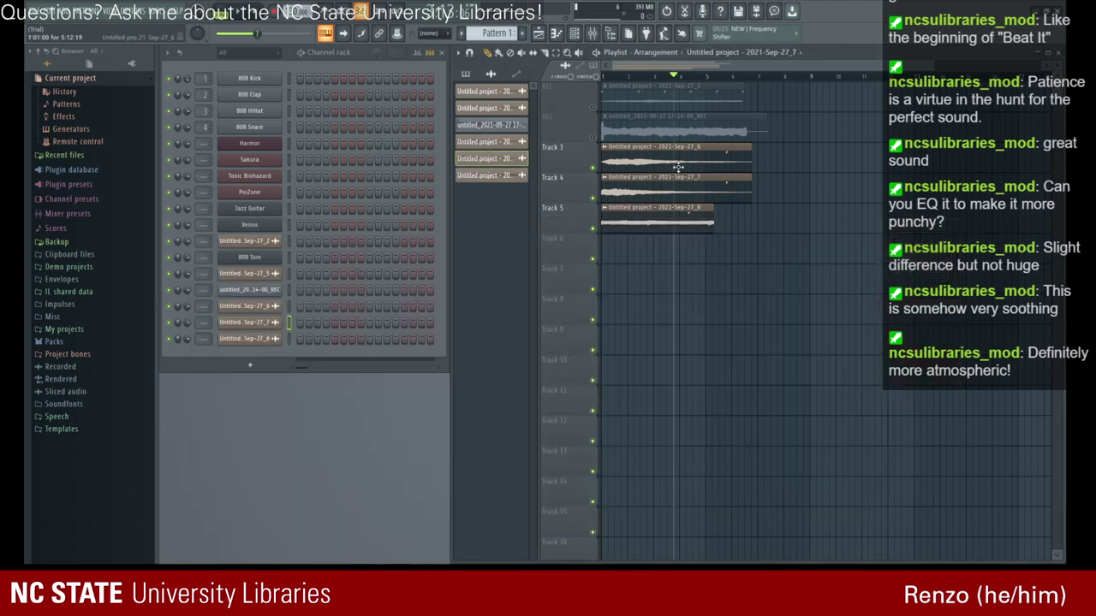
- Mute Track 3 and Track 4, and play the playlist to hear the new clip on Track 5 alone
left_click(593, 169)
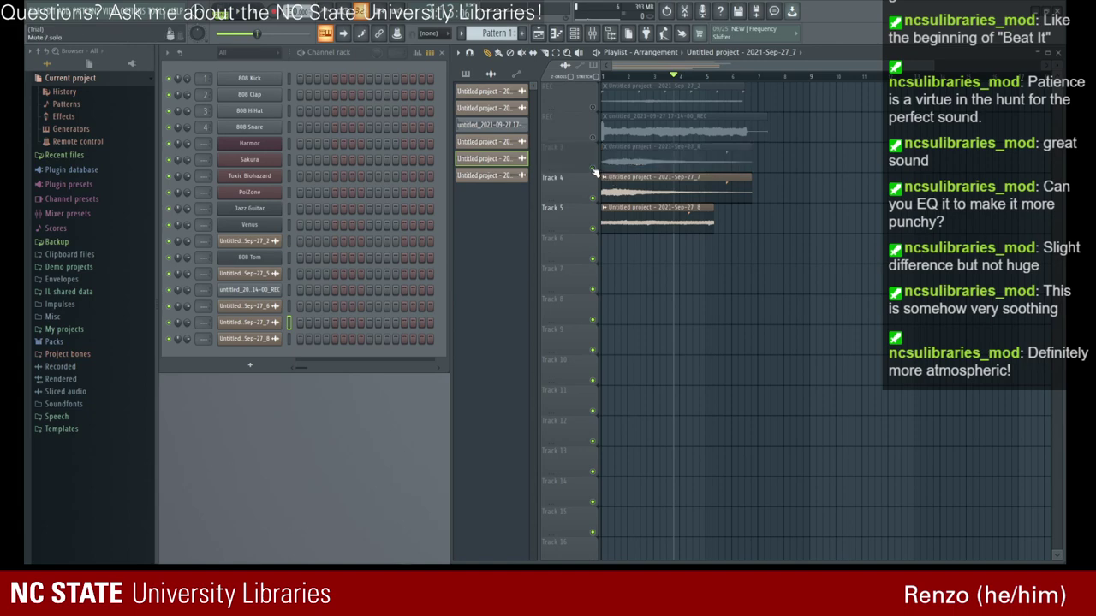
left_click(593, 197)
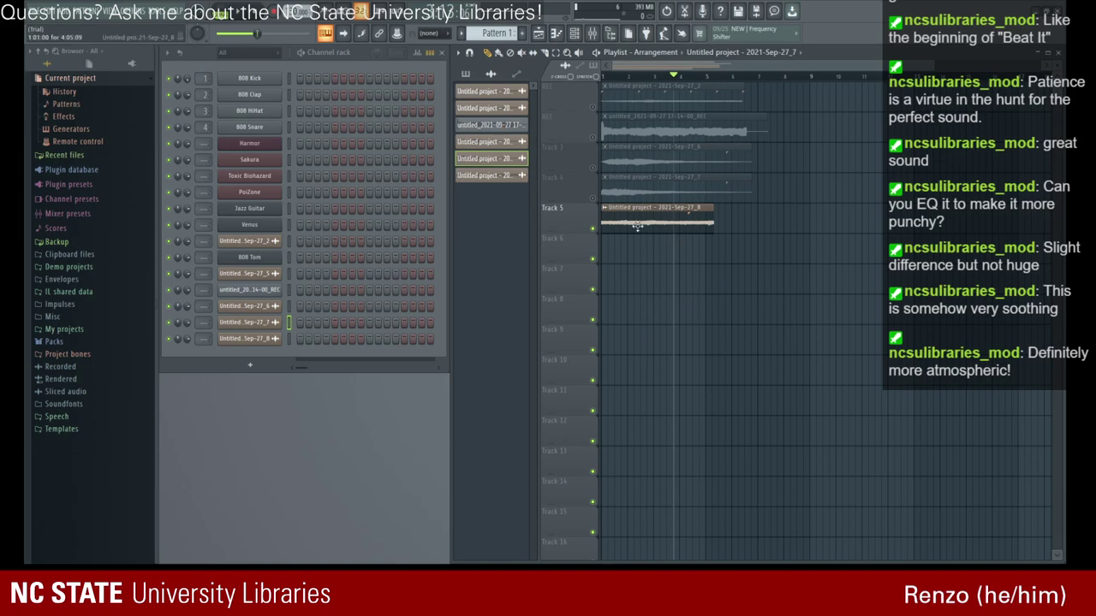
left_click(691, 212)
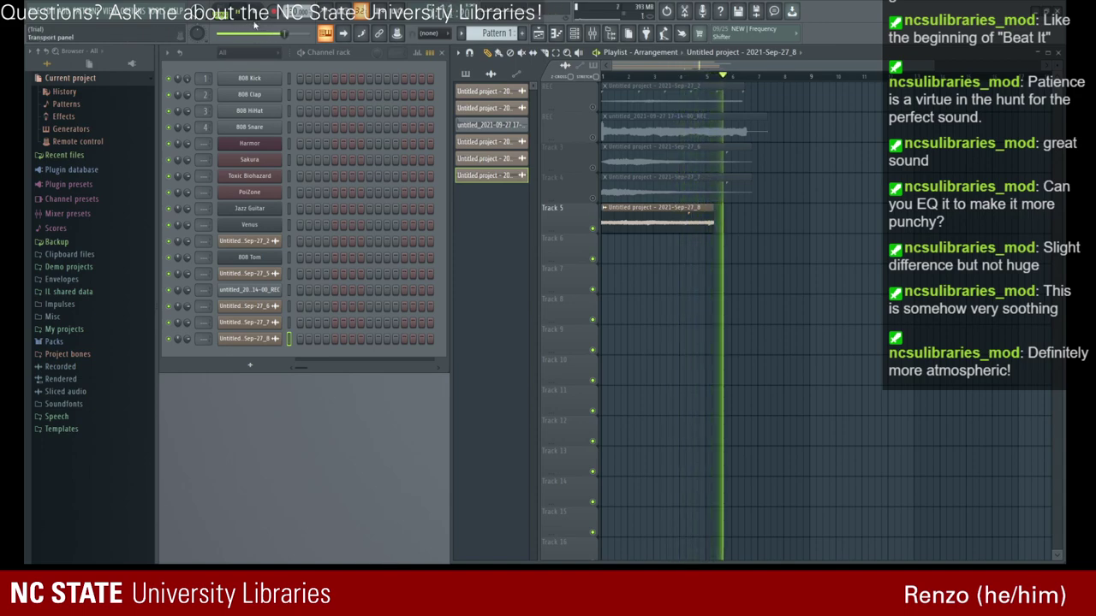
left_click(342, 33)
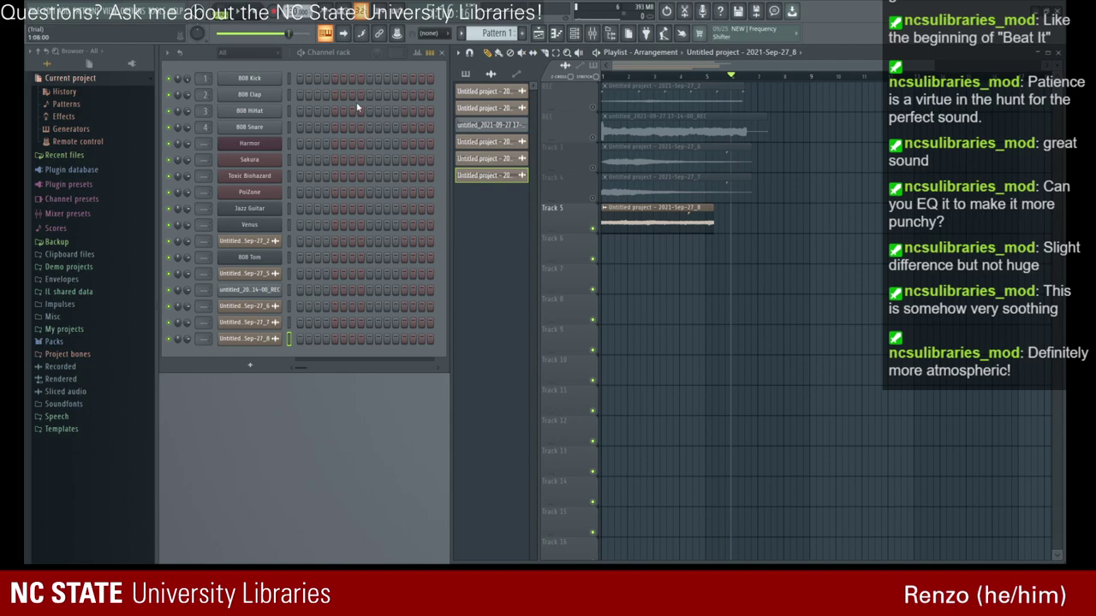
- Reopen Edison clear of the playlist tracks and send the part from 2.703 to the end to the playlist again
right_click(647, 209)
left_click_drag(649, 212, 594, 214)
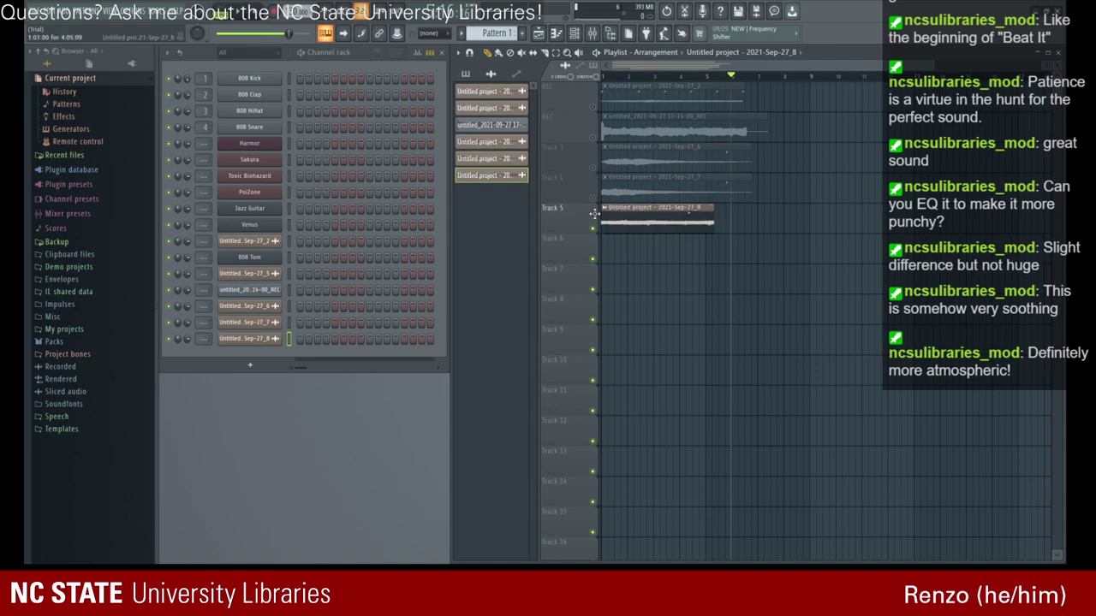
left_click(685, 13)
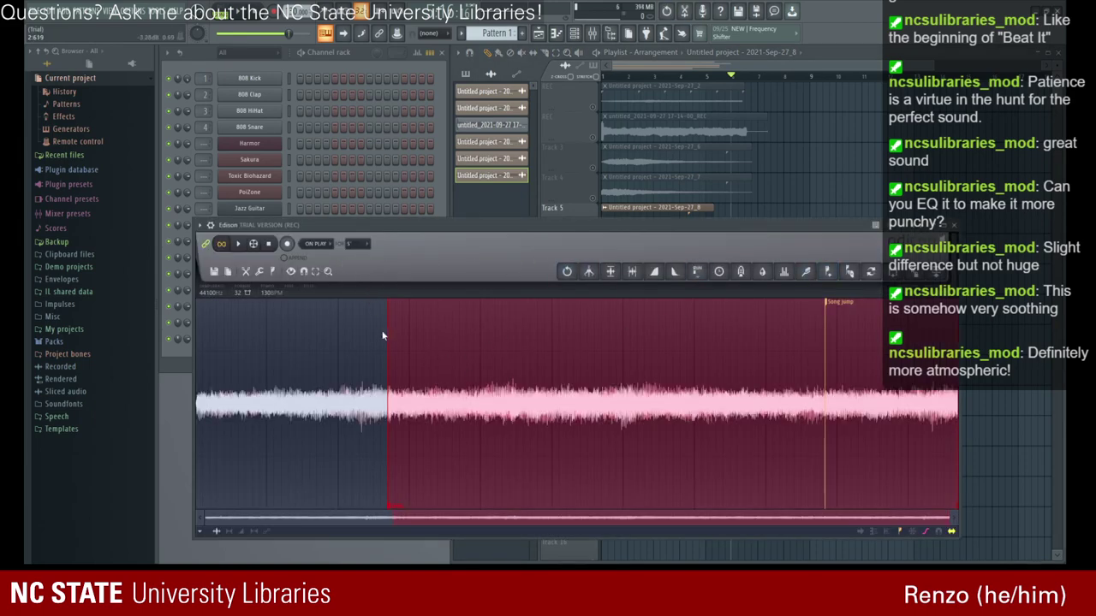
left_click_drag(742, 233, 753, 344)
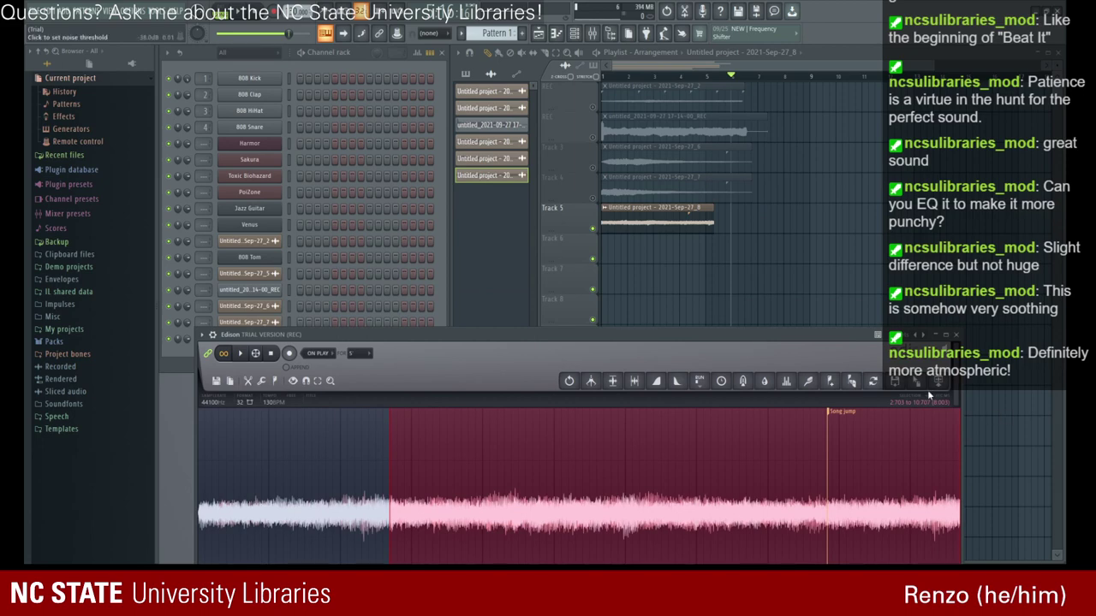
left_click_drag(938, 382, 644, 239)
left_click_drag(598, 388, 581, 296)
- Delete the part of the take before 2.703 and play back the remaining audio
left_click_drag(376, 354, 92, 291)
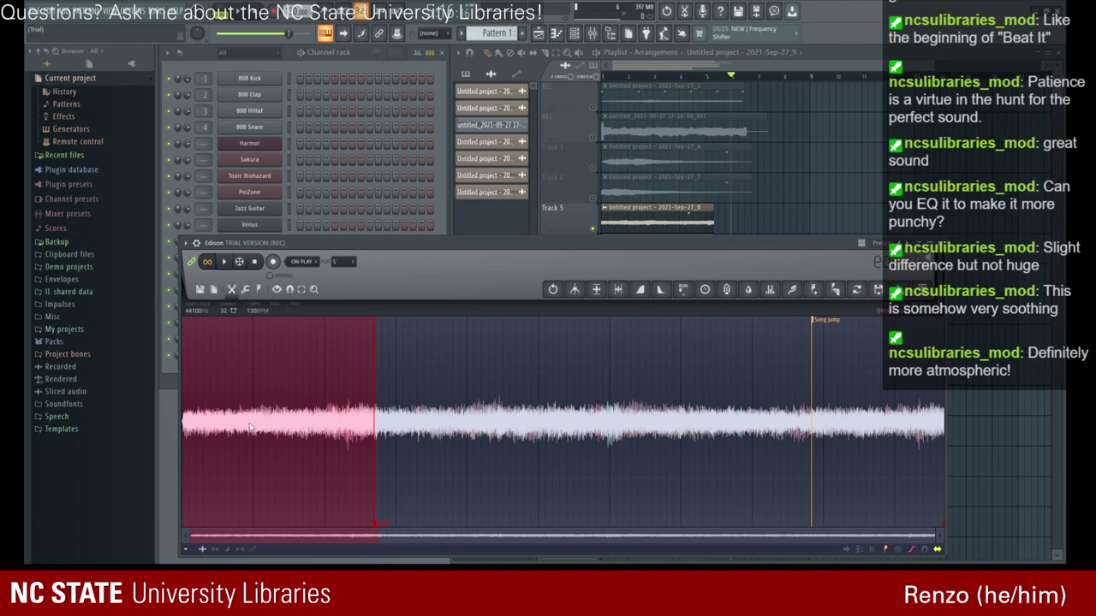
left_click(518, 445)
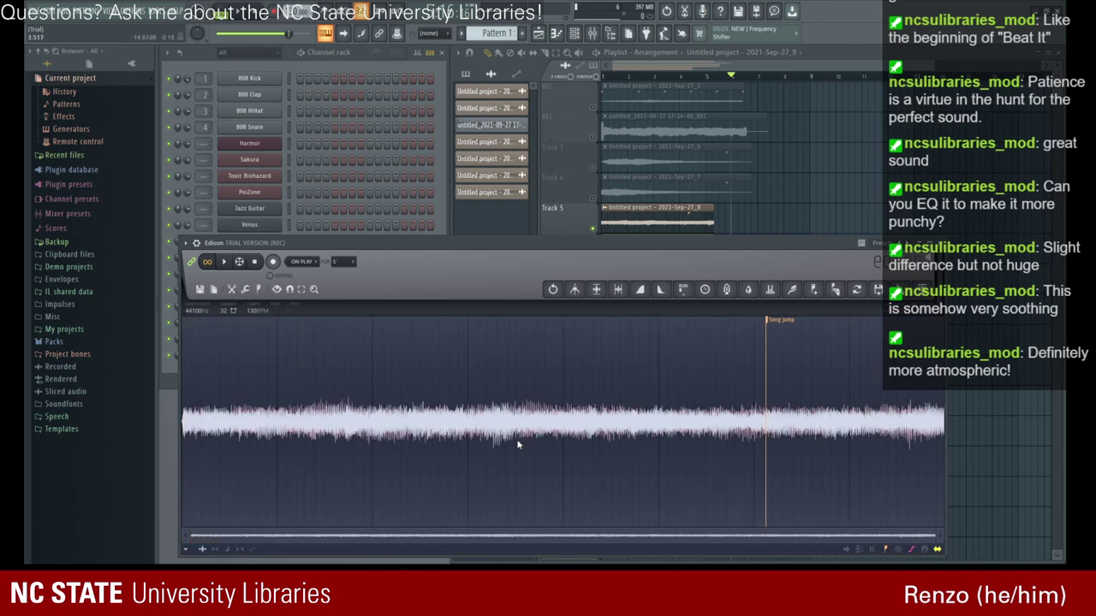
left_click(223, 263)
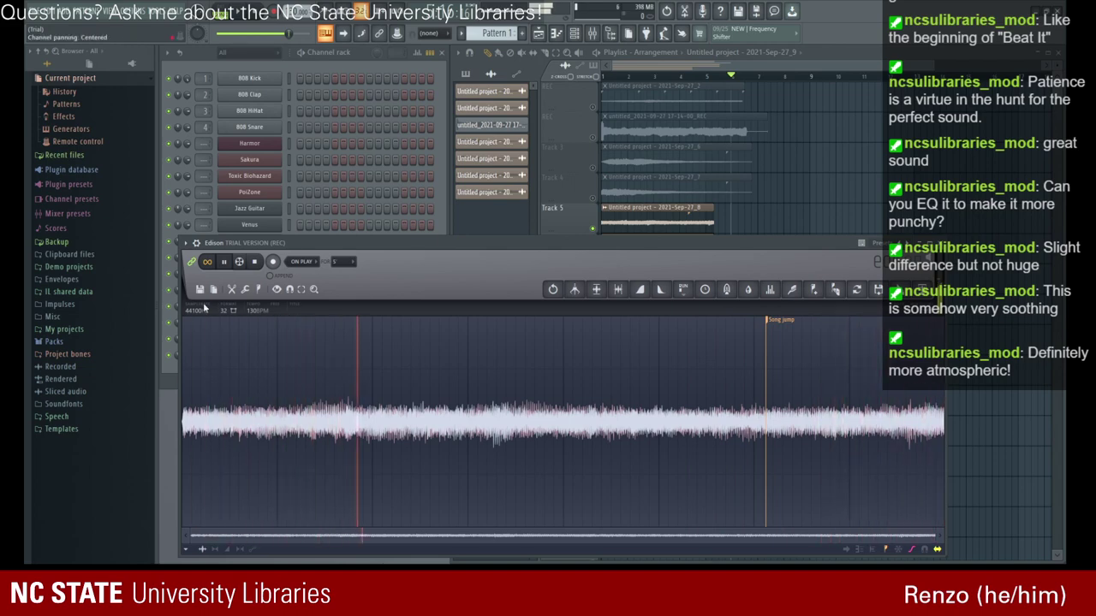
left_click(224, 264)
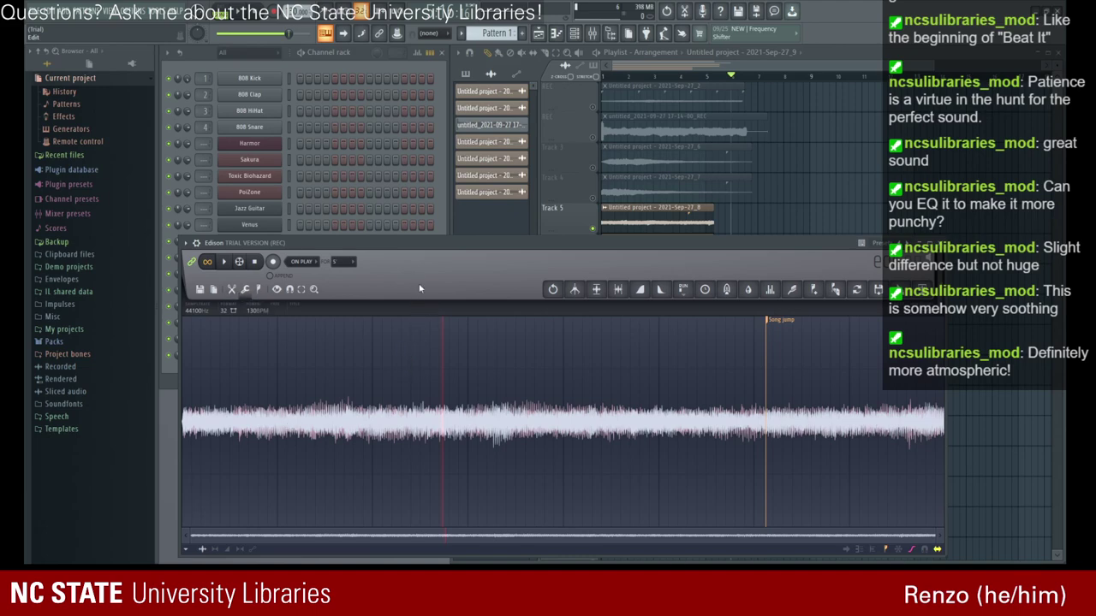
- Try loops starting at different points partway through the take, and extend the selection to the whole take
left_click(426, 417)
key("space")
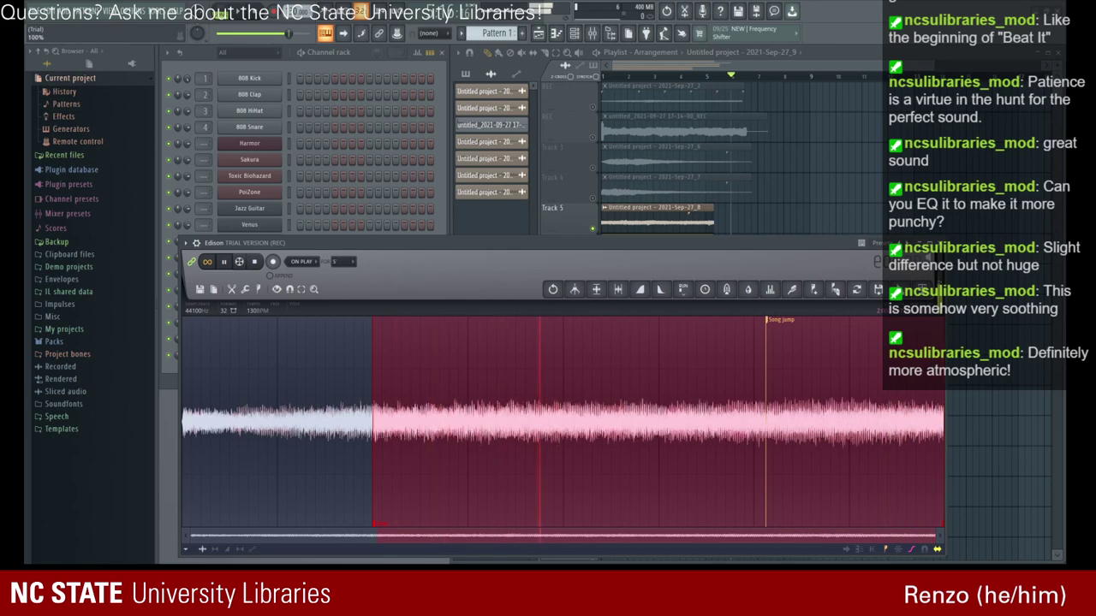
mouse_move(655, 308)
left_mouse_down()
mouse_move(656, 292)
mouse_move(673, 299)
left_mouse_up()
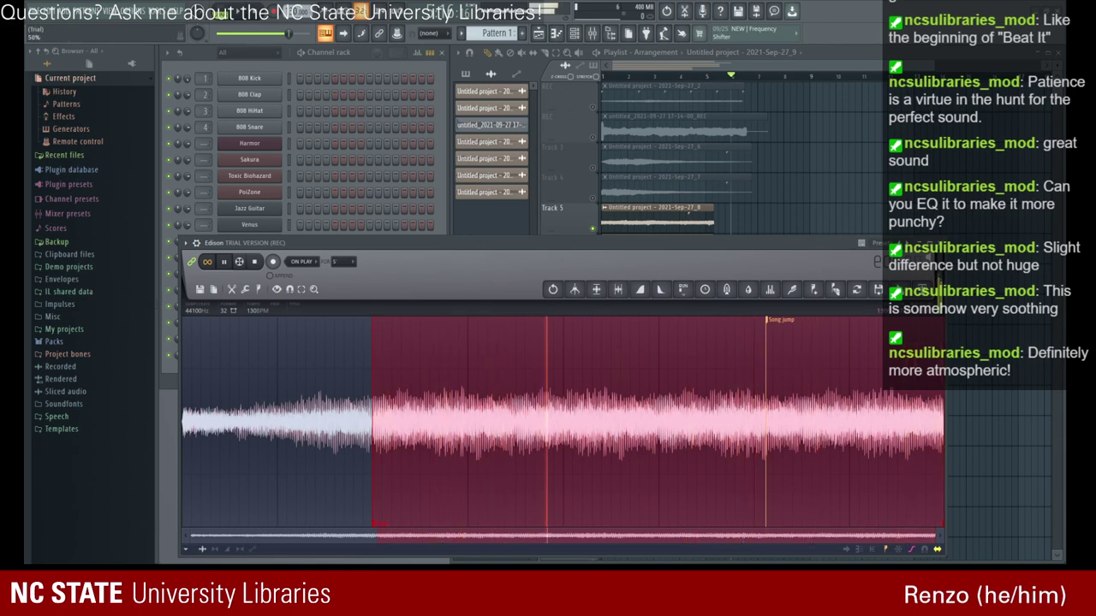
left_click(553, 289)
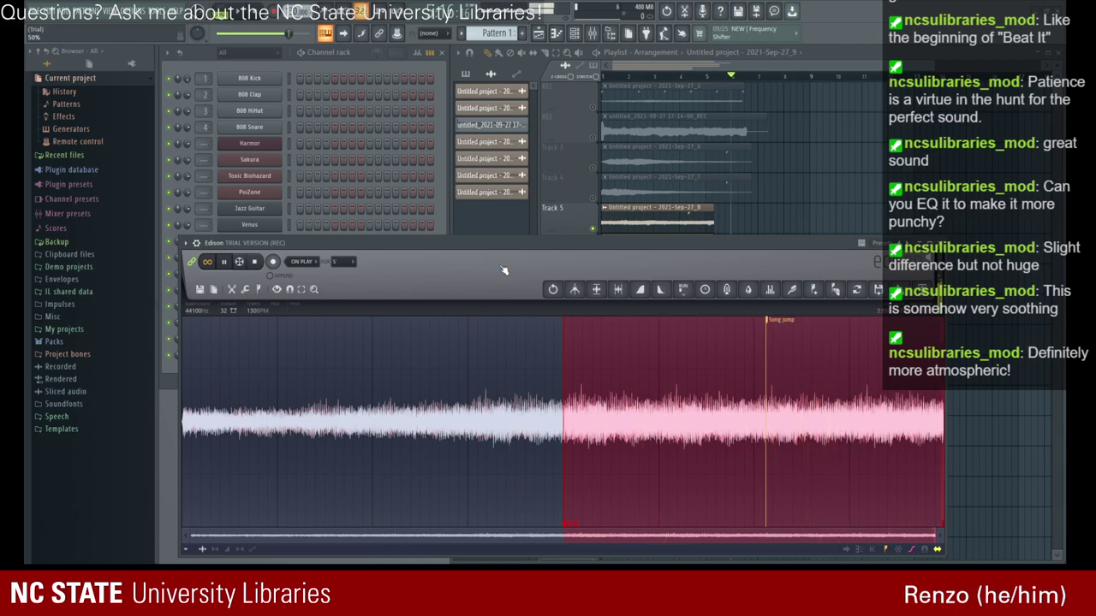
key("ctrl+a")
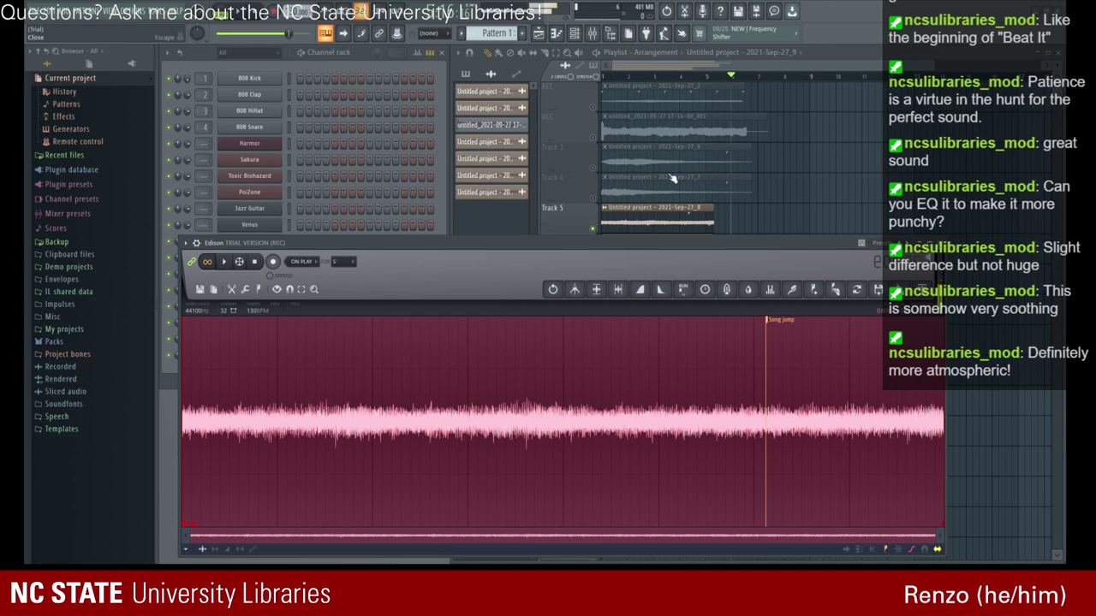
- Play back the full-length loop, and move Edison down clear of Track 5 and Track 6 in the playlist
left_click_drag(631, 253, 693, 92)
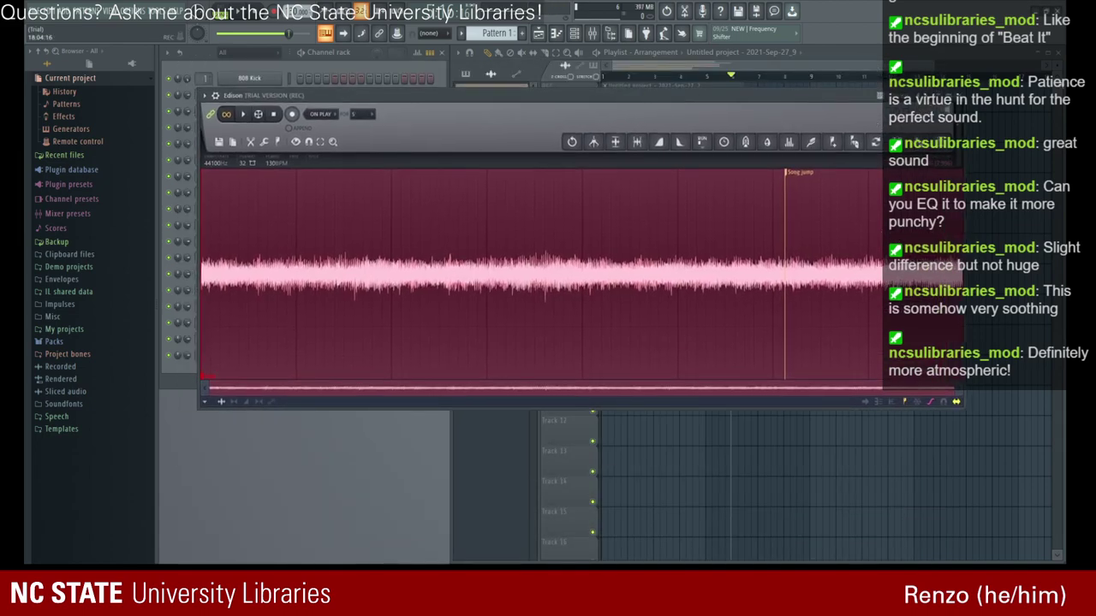
left_click(246, 114)
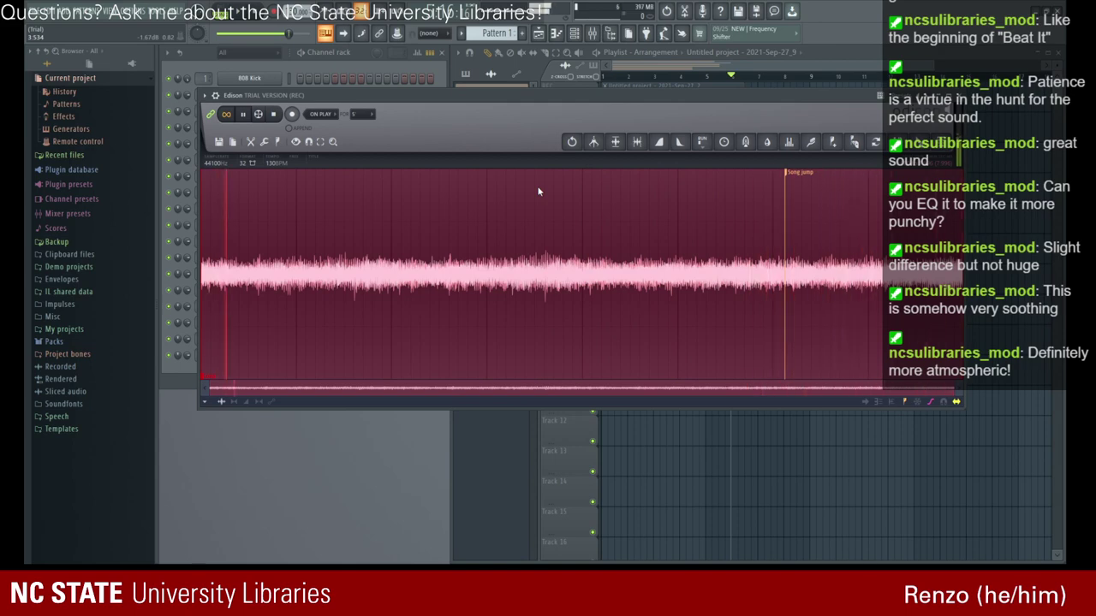
left_click(245, 116)
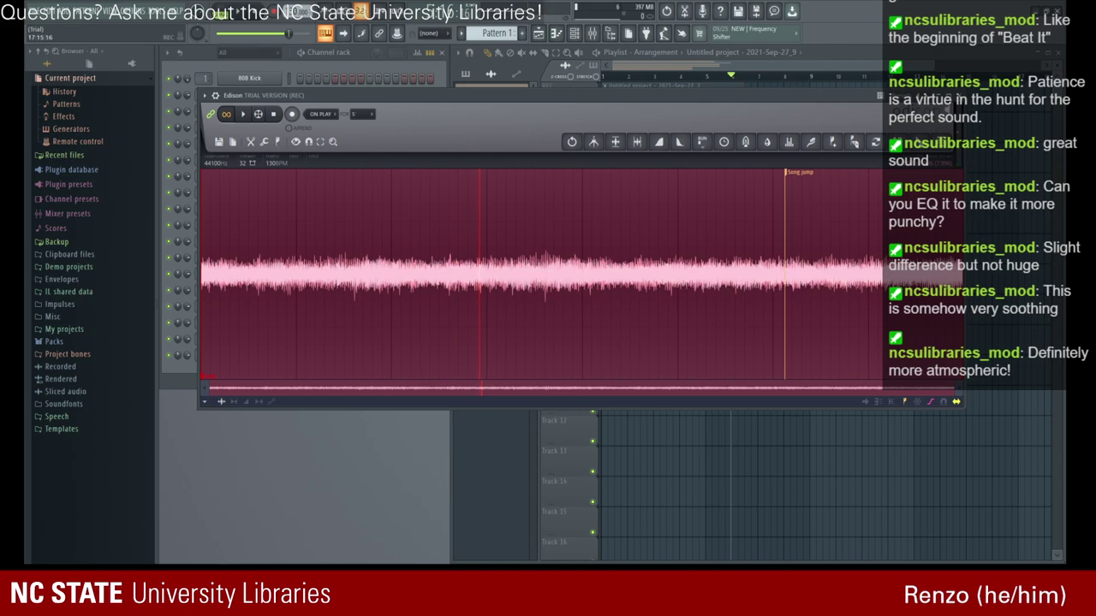
left_click_drag(651, 95, 597, 267)
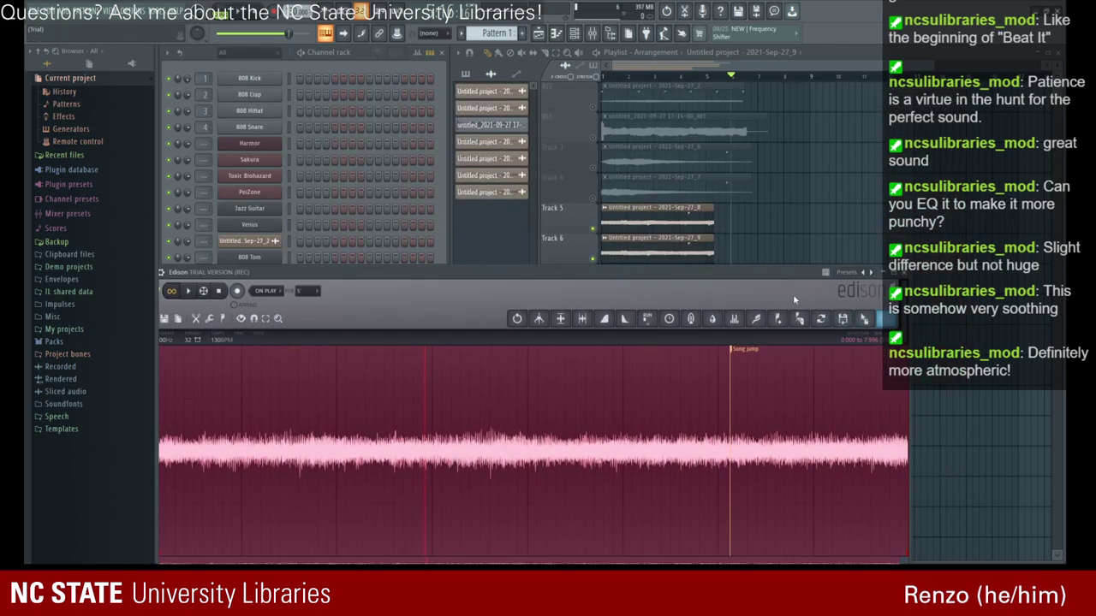
- Move Edison down out of the way, send the full-length take to the playlist as a new layer, and close Edison
left_click_drag(774, 275, 807, 353)
left_click(917, 398)
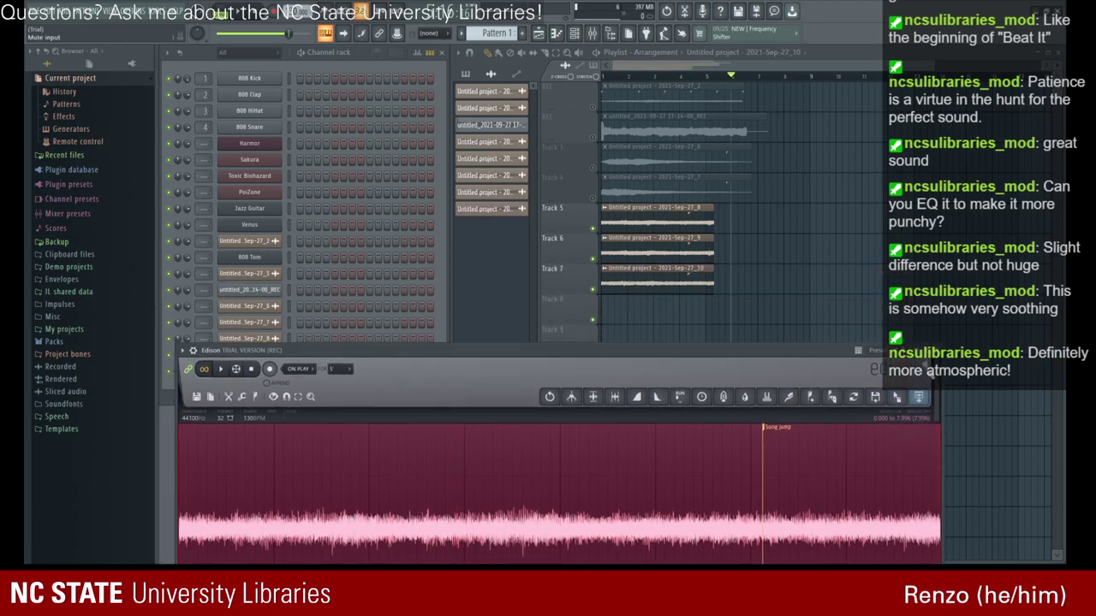
left_click(937, 356)
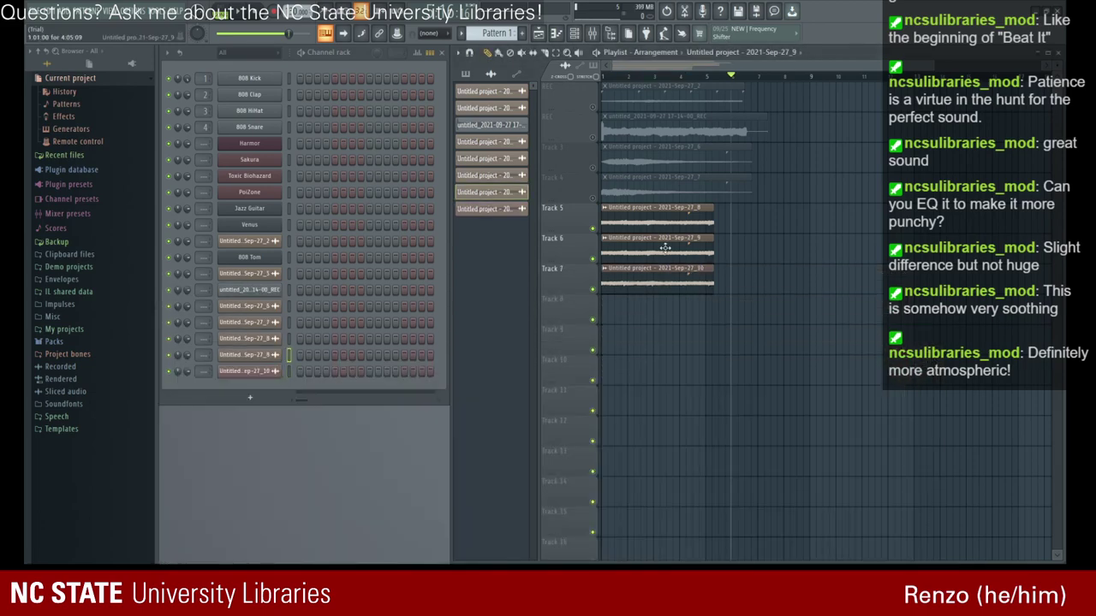
- Delete the Track 6 clip from the playlist and the clip list, and move the Track 7 clip up to Track 6
right_click(665, 248)
left_click(671, 263)
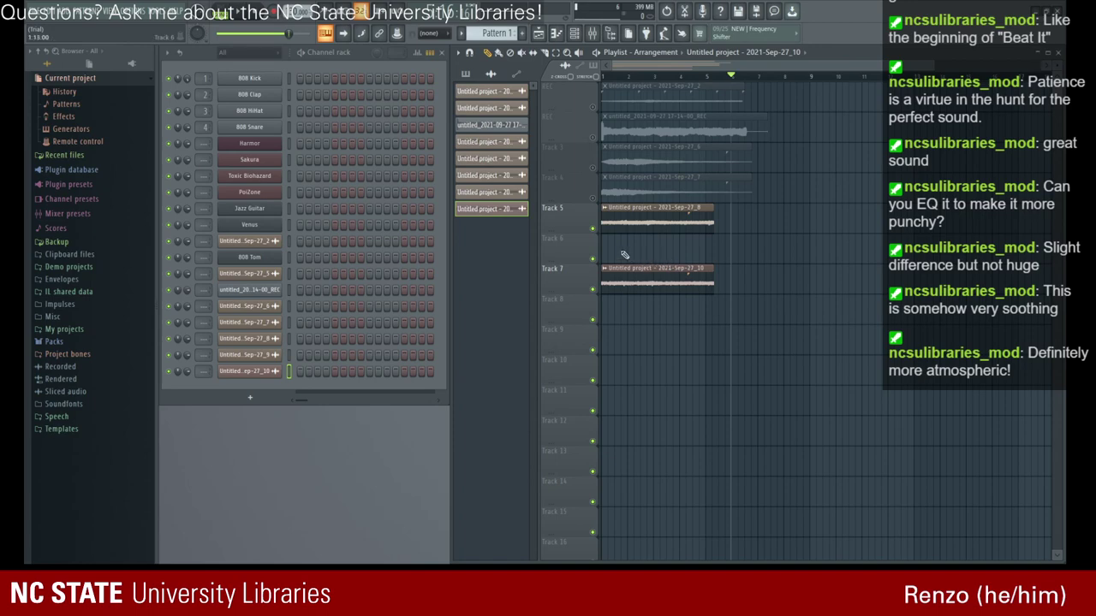
left_click(515, 194)
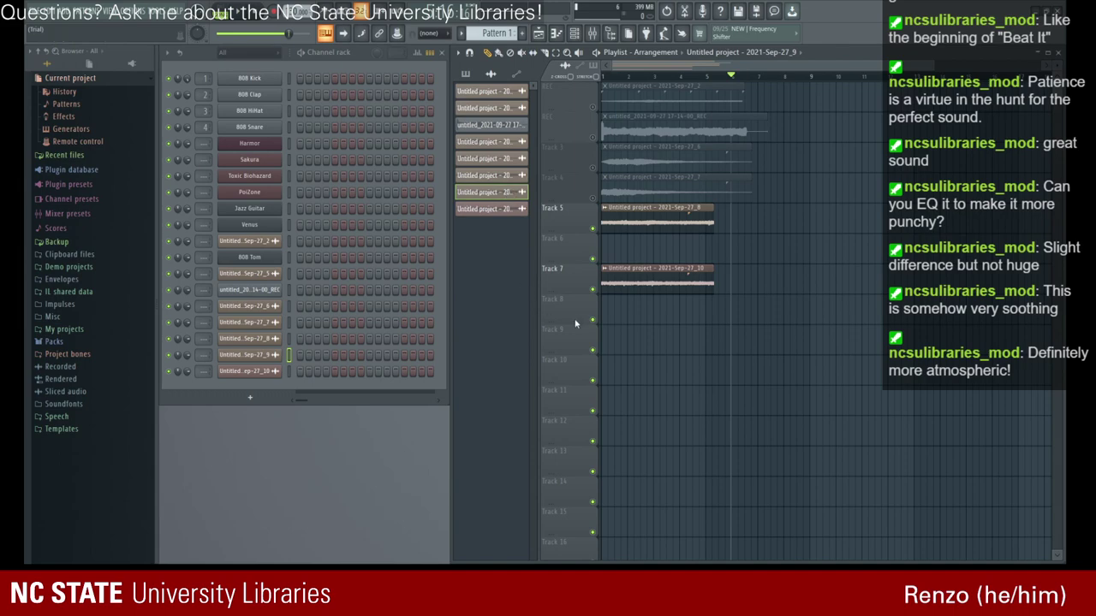
left_click_drag(620, 270, 575, 216)
- Go through the remaining audio clips in the clip list one by one, and mute Track 5
left_click(514, 108)
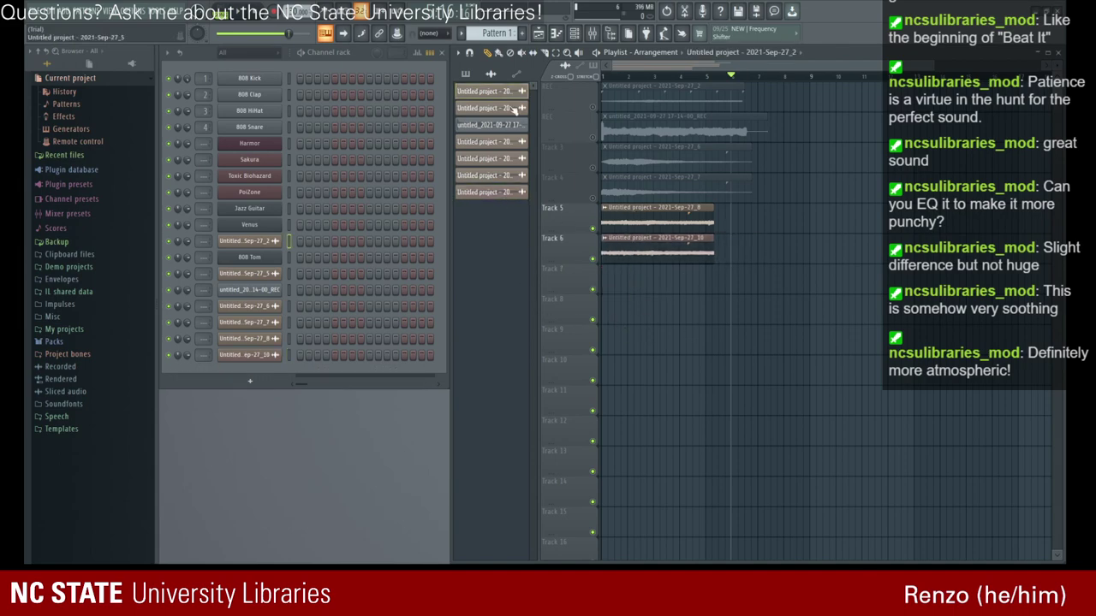
left_click(508, 126)
left_click(509, 142)
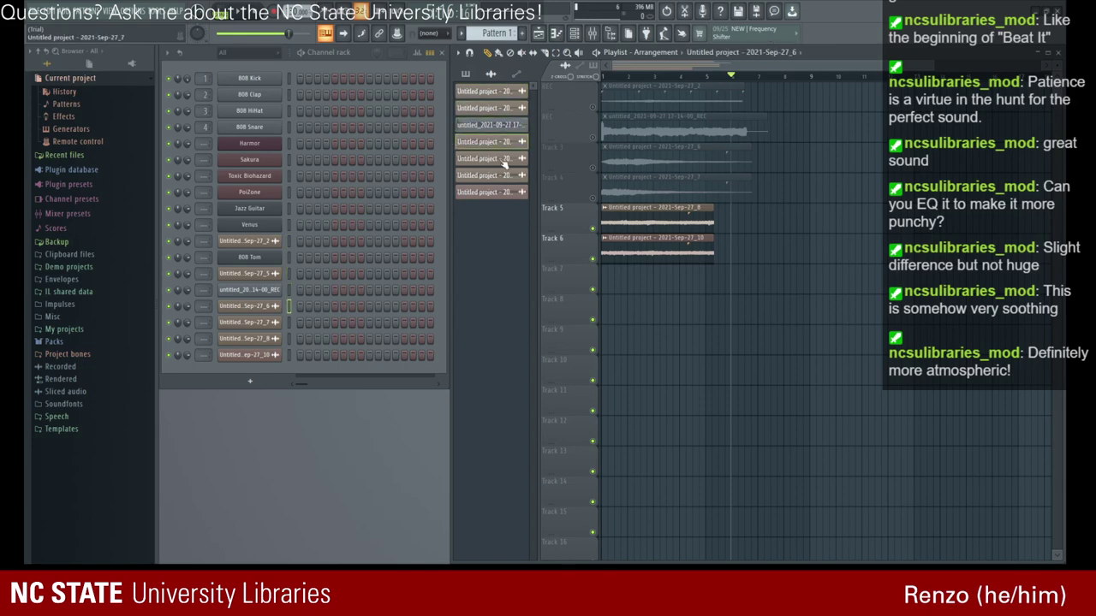
left_click(506, 160)
left_click(509, 176)
left_click(512, 192)
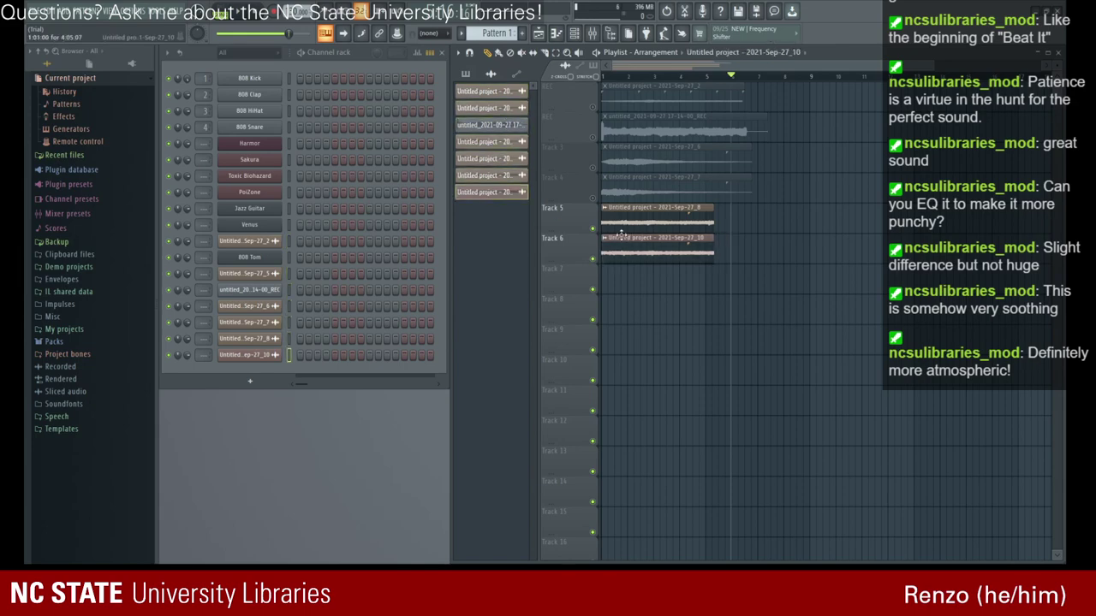
left_click(592, 229)
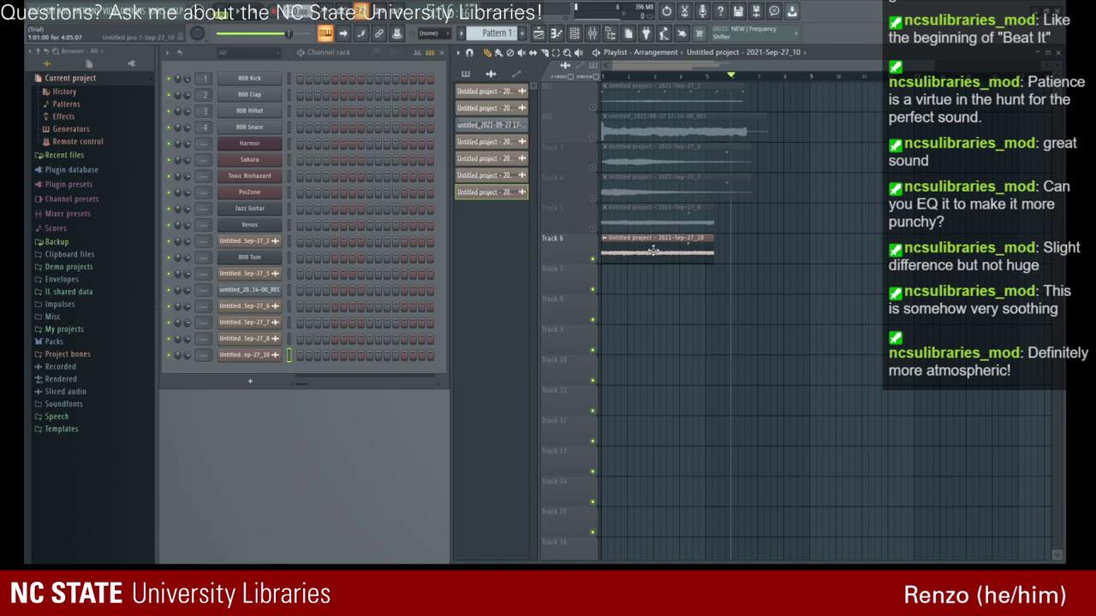
- Place two more copies of the newest clip end to end on Track 6 after the existing one
left_click(717, 250)
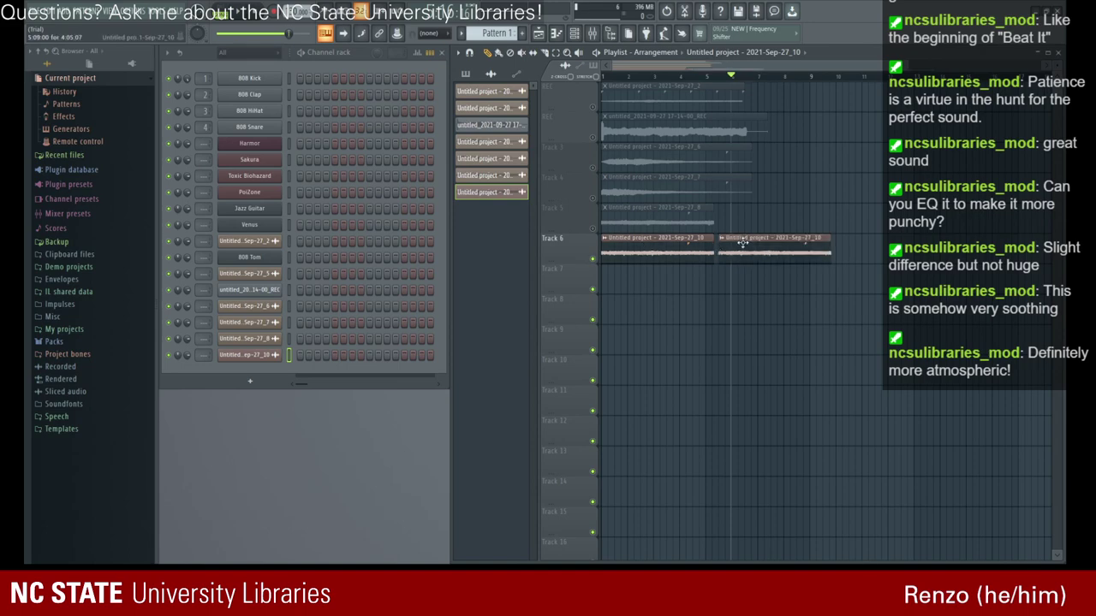
left_click_drag(743, 243, 742, 242)
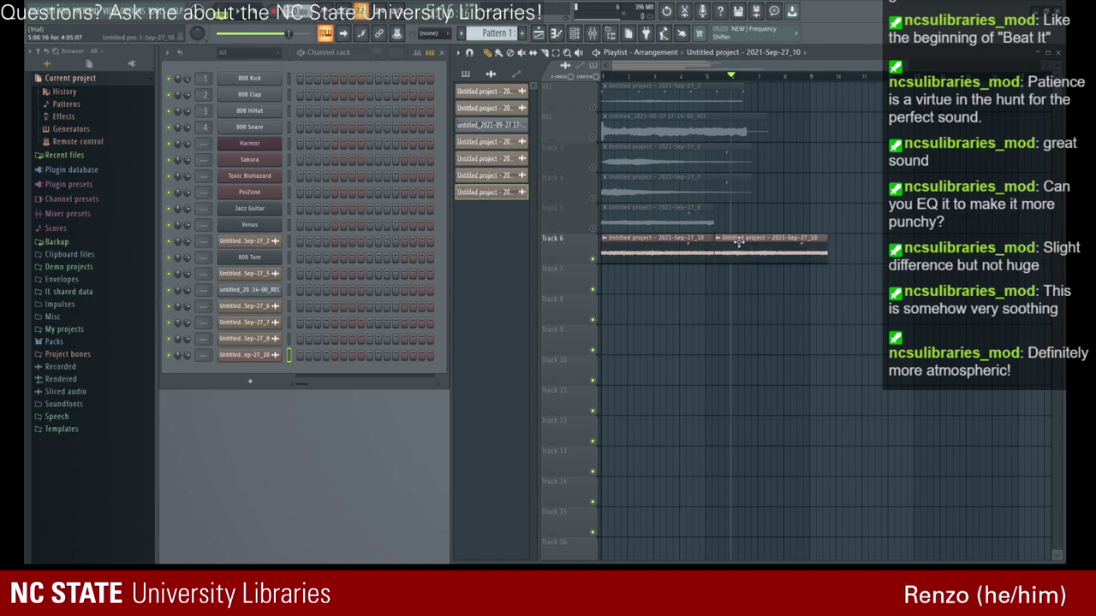
left_click(832, 247)
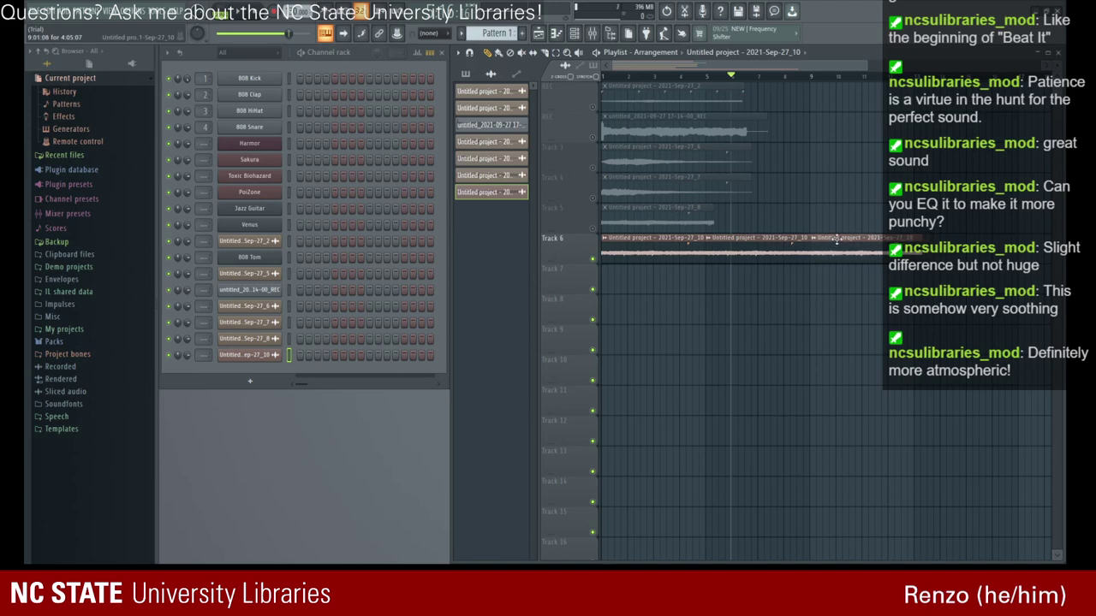
- Play the playlist from bar 3 across the join between the first two clips on Track 6
left_click_drag(732, 70, 678, 77)
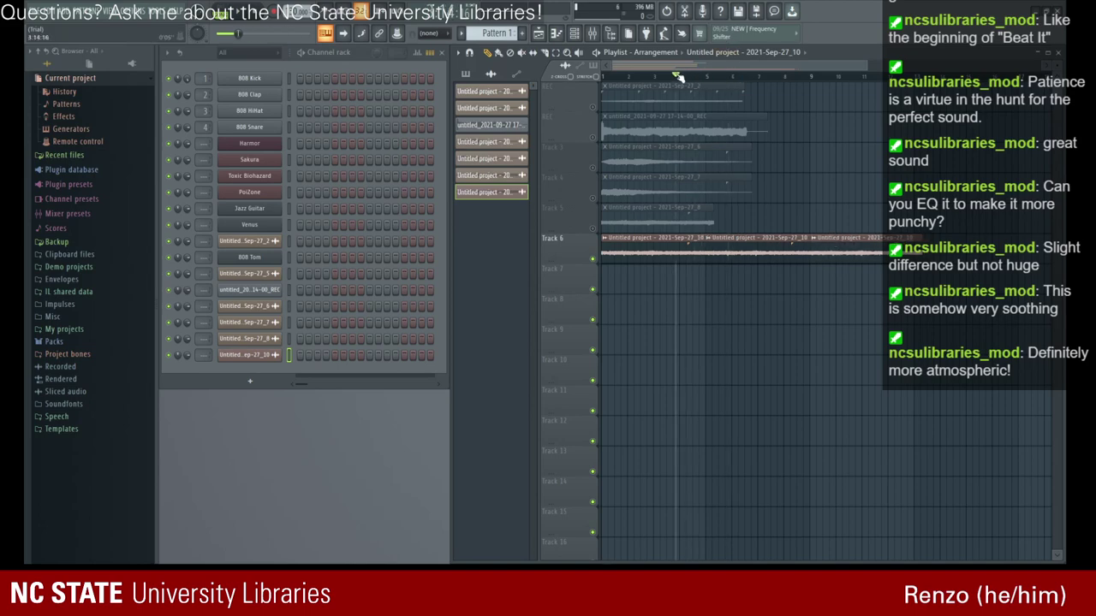
left_click(240, 11)
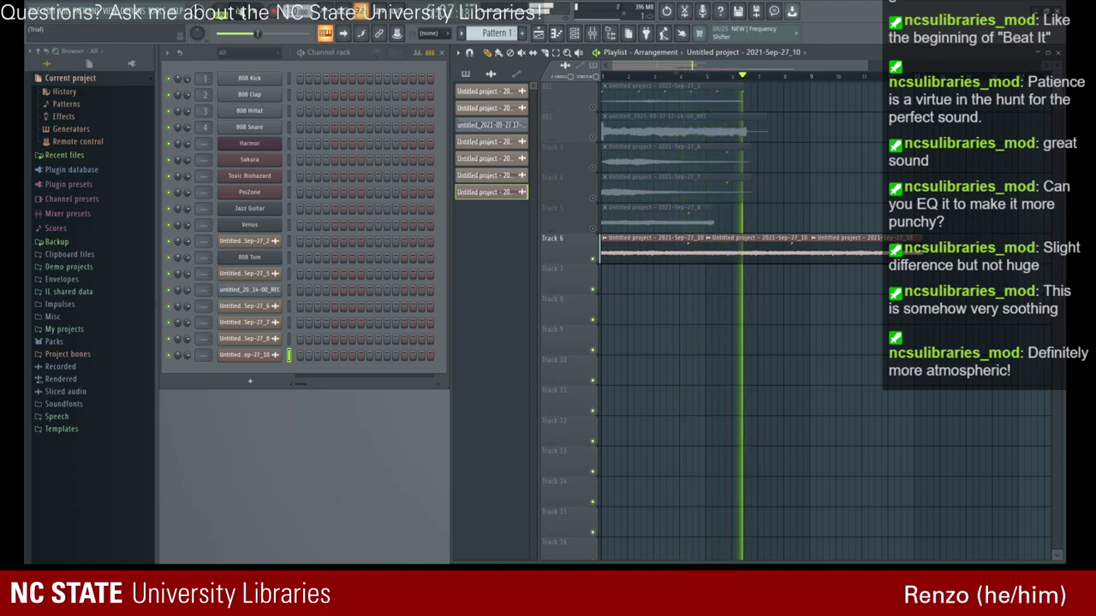
left_click(231, 19)
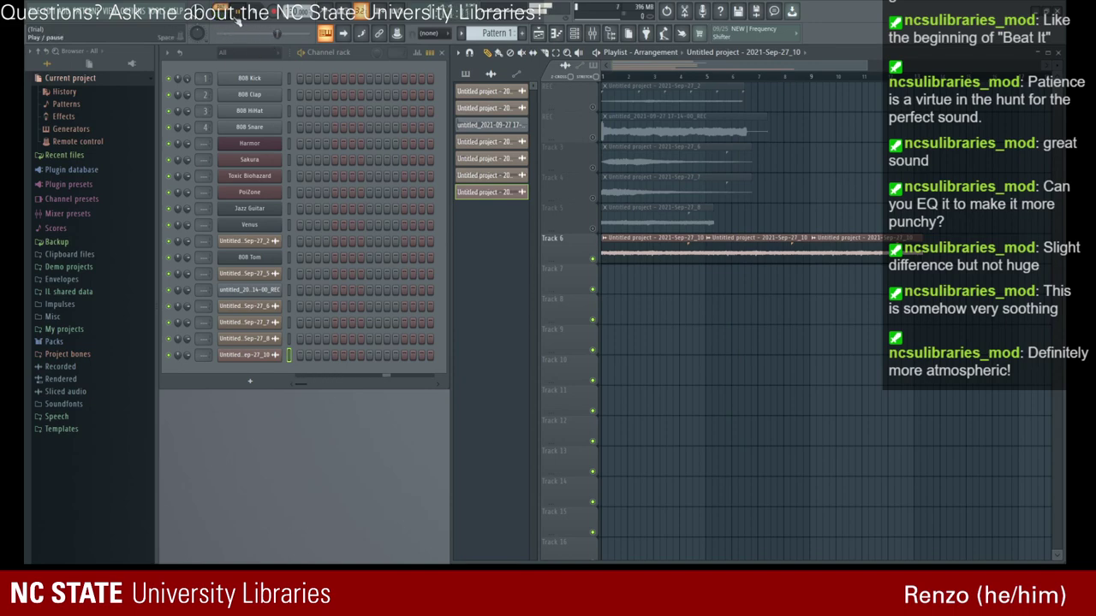
left_click(236, 19)
- Remove the third clip from Track 6 and realign the second one against the end of the first
mouse_move(768, 247)
left_mouse_down()
mouse_move(801, 258)
mouse_move(776, 257)
left_mouse_up()
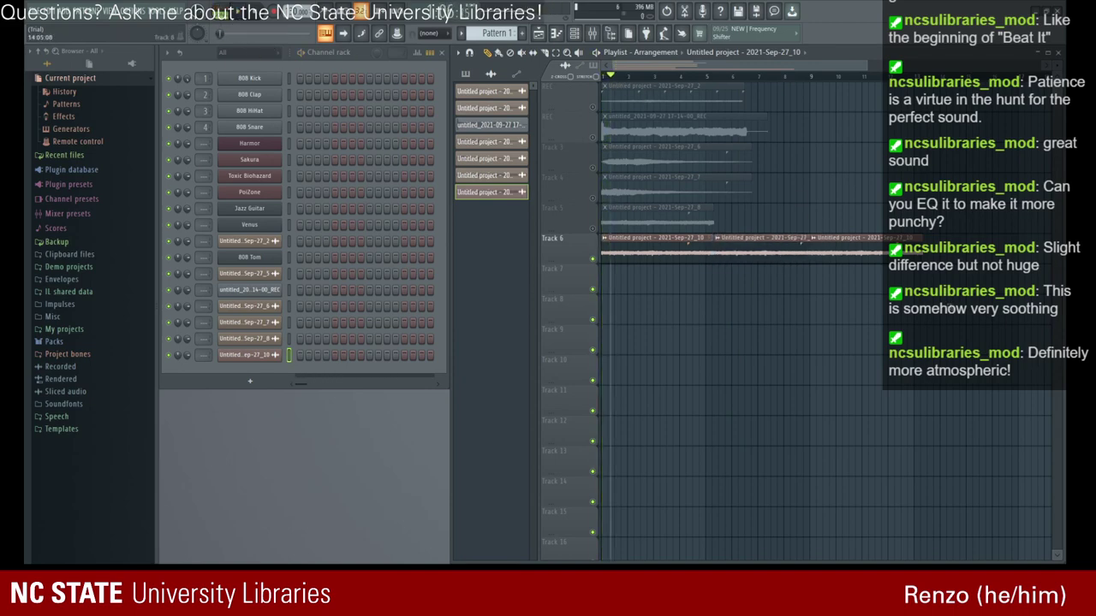
right_click(845, 238)
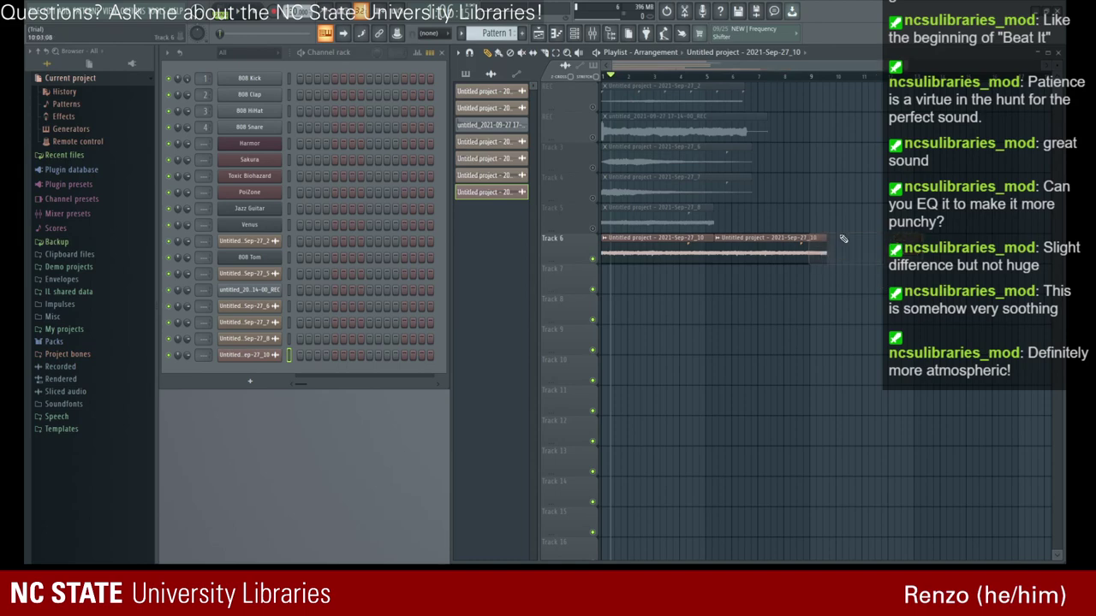
left_click_drag(780, 242, 784, 241)
- Play across the realigned join from bar 4, and delete the second clip on Track 6
left_click_drag(609, 77, 690, 77)
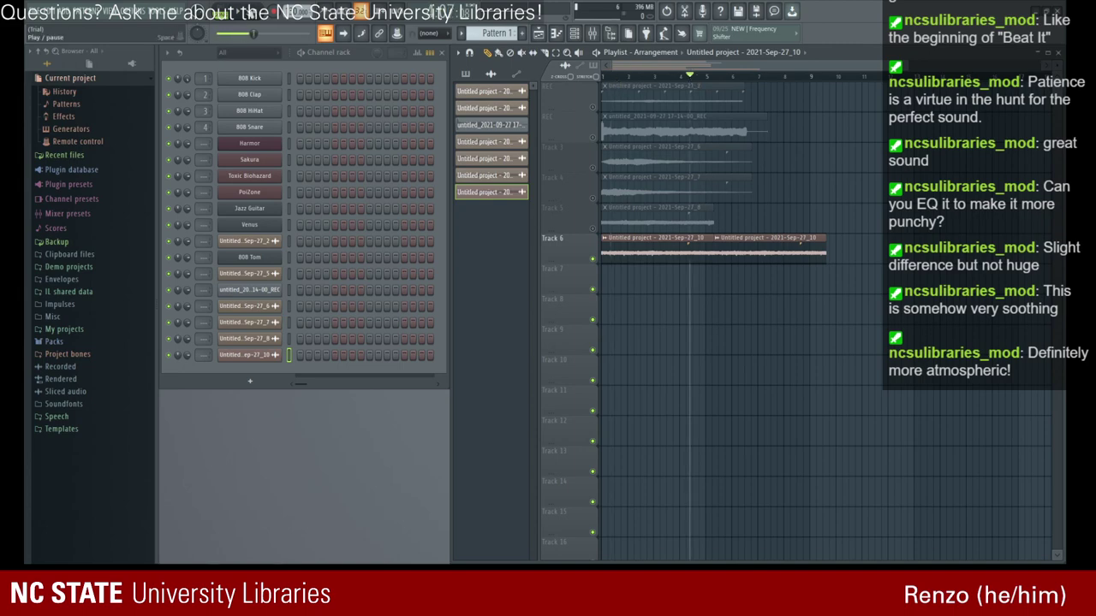
key("space")
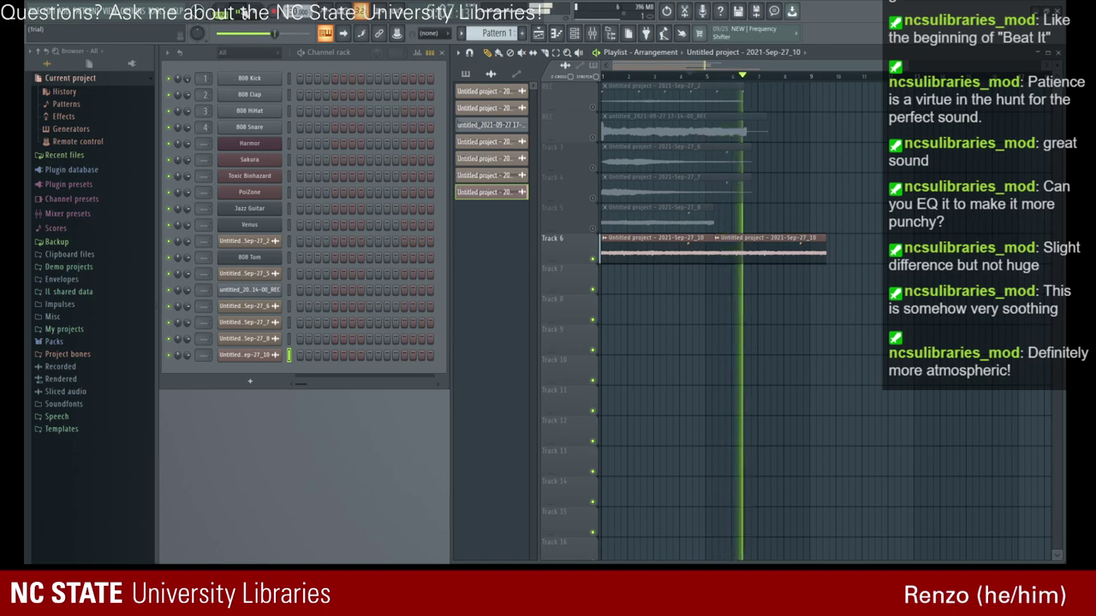
key("space")
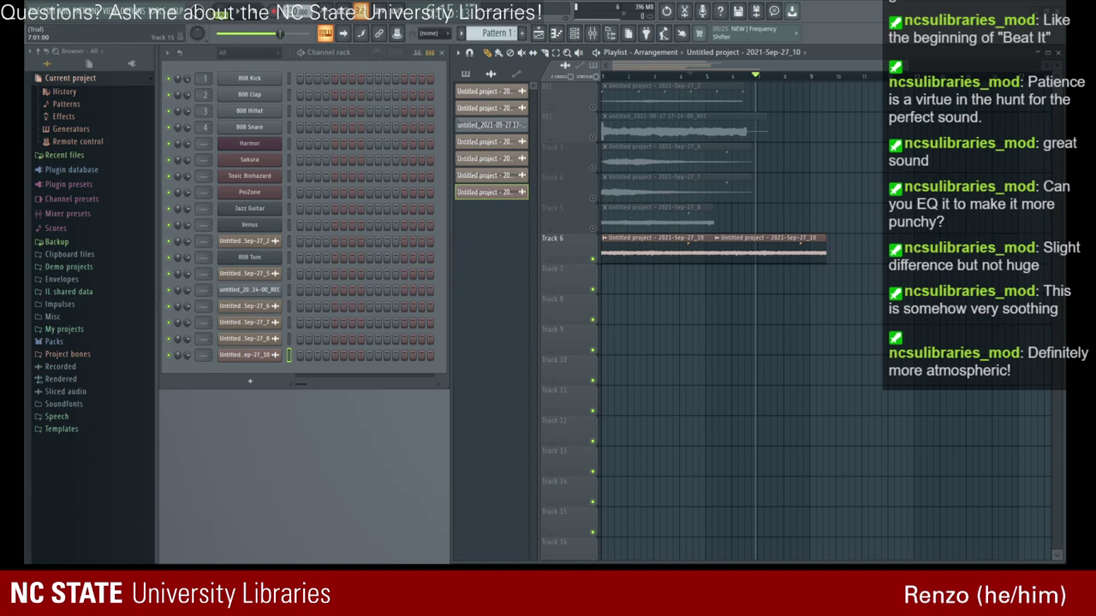
right_click(734, 237)
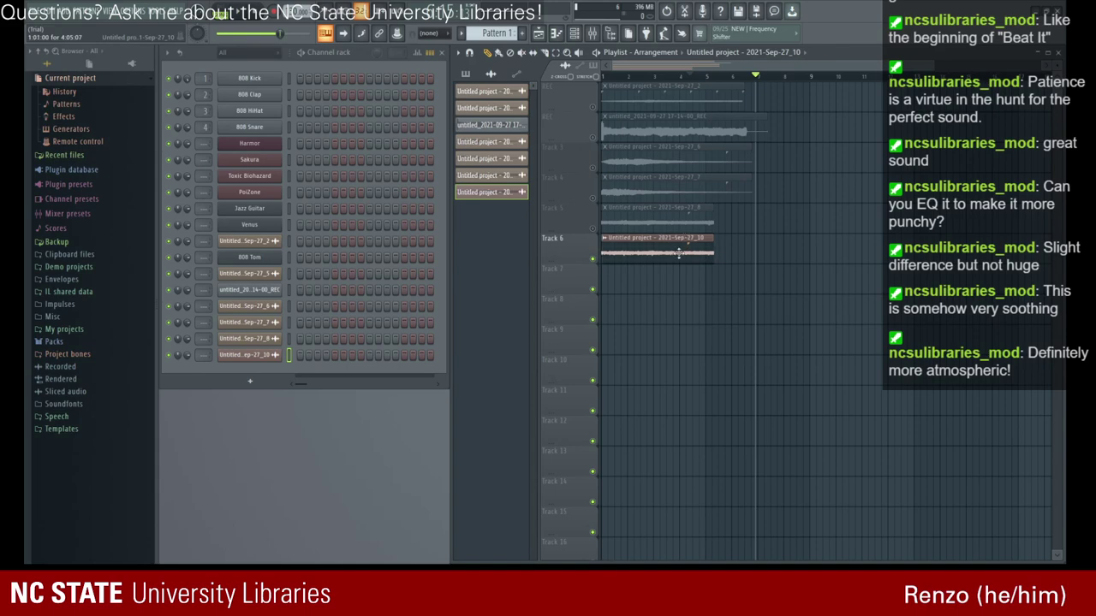
- Reopen Edison with the full-length take and move its window up so the whole waveform is in view
left_click(685, 11)
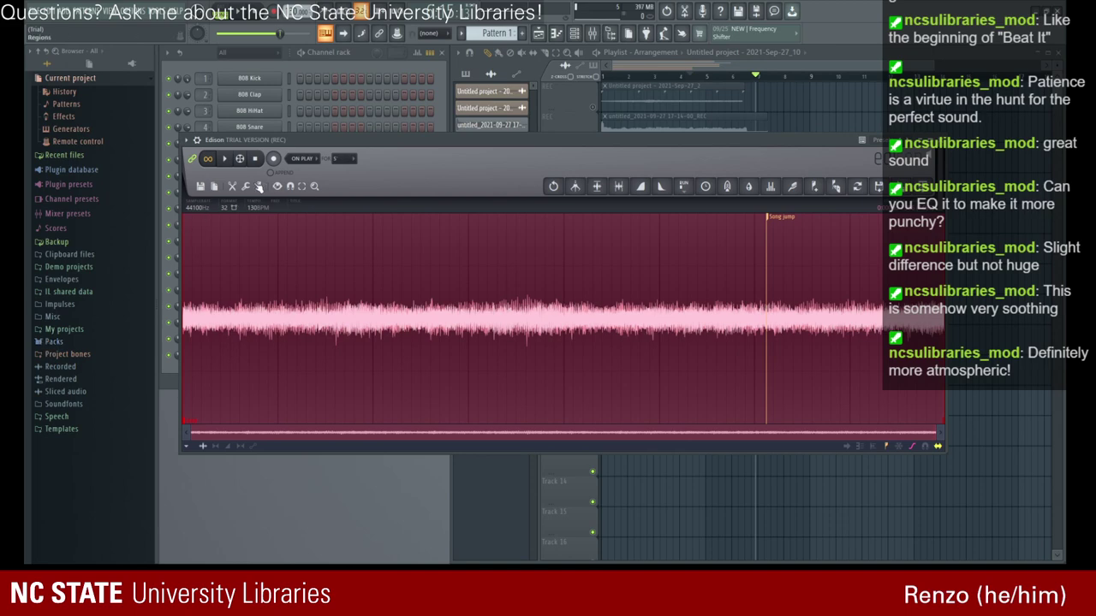
left_click_drag(278, 143, 255, 62)
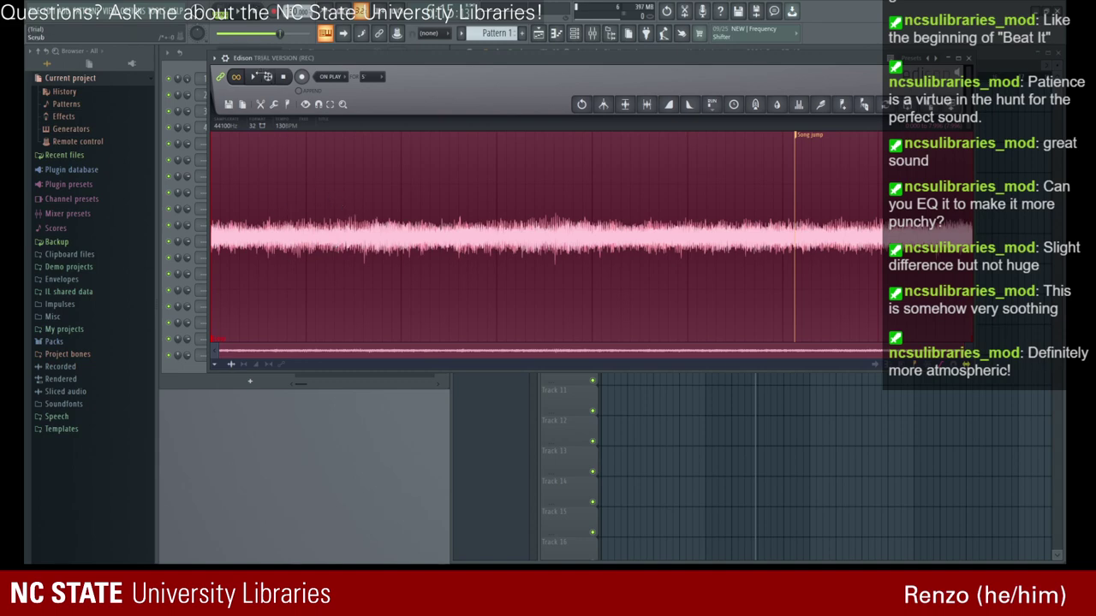
left_click_drag(256, 60, 273, 84)
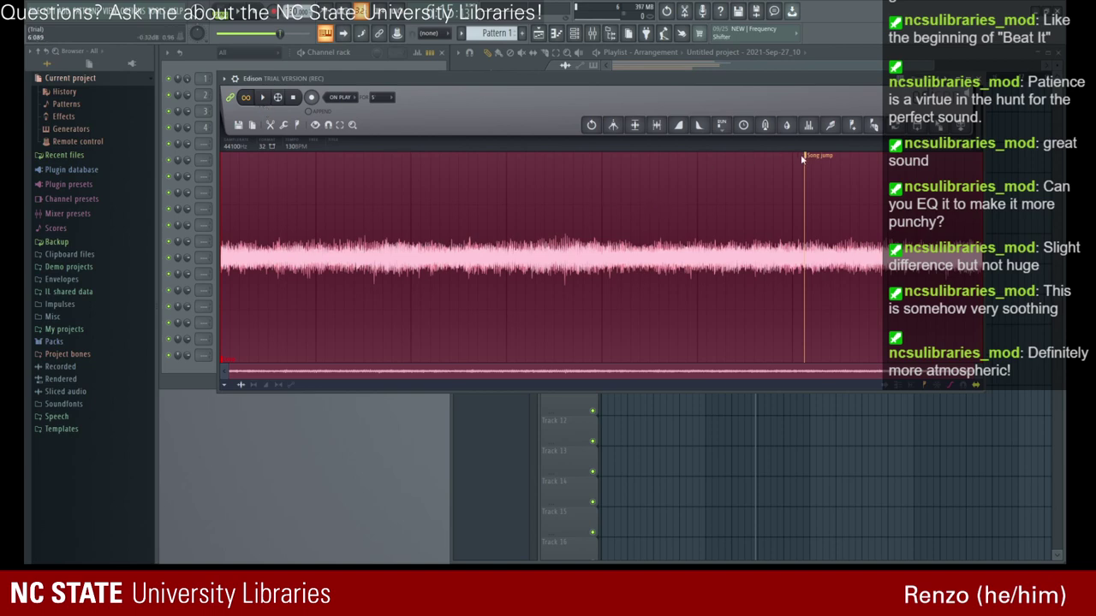
- Play and pause the looped take in Edison several times to check how it sounds across the loop
left_click(262, 98)
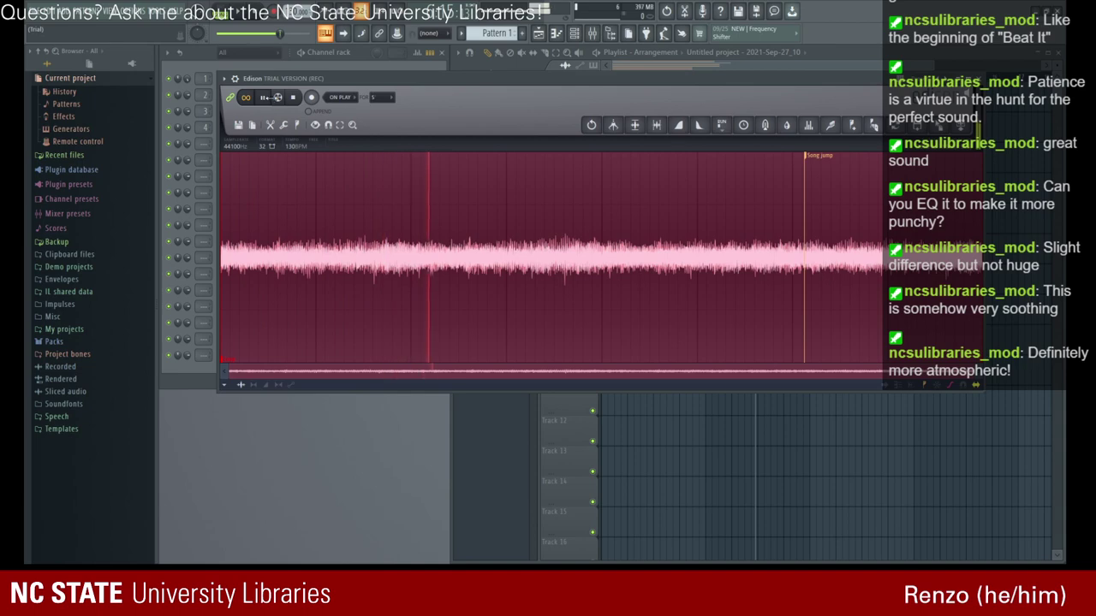
left_click(265, 98)
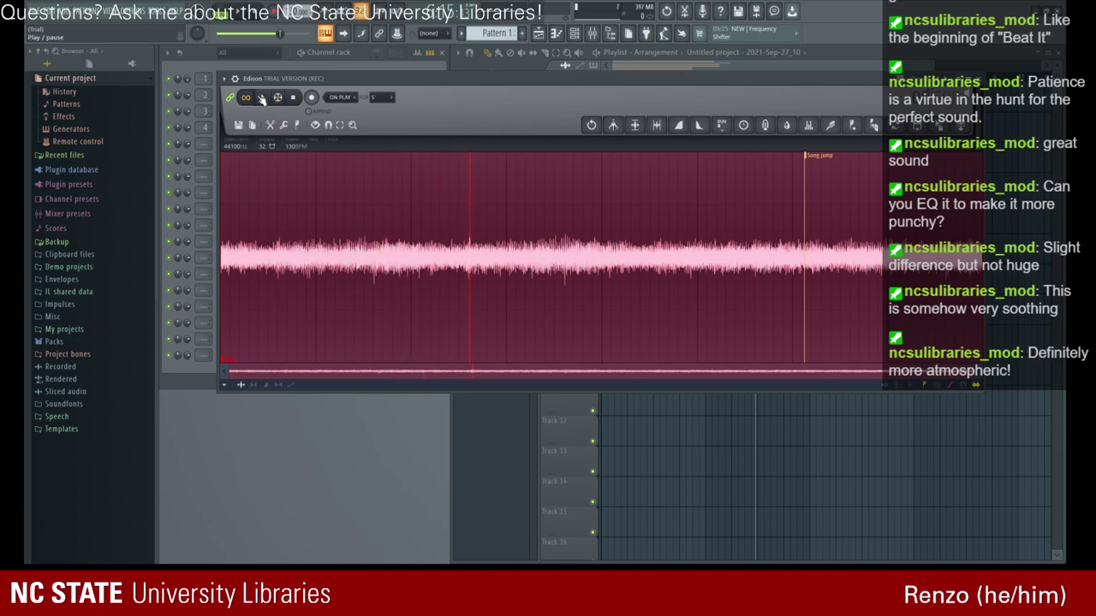
left_click(263, 98)
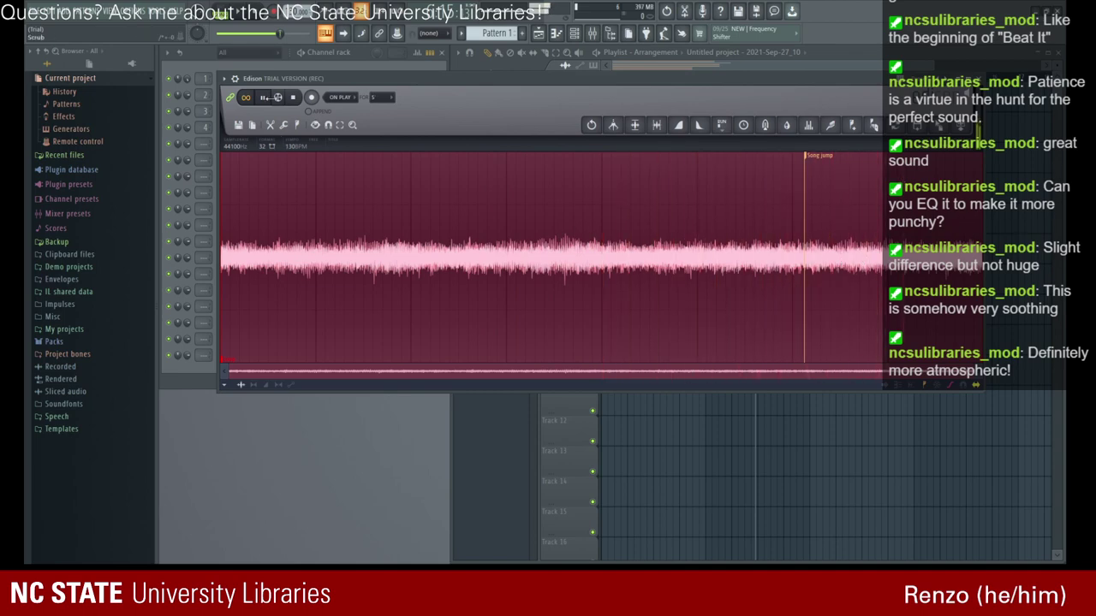
left_click(267, 98)
left_click(268, 98)
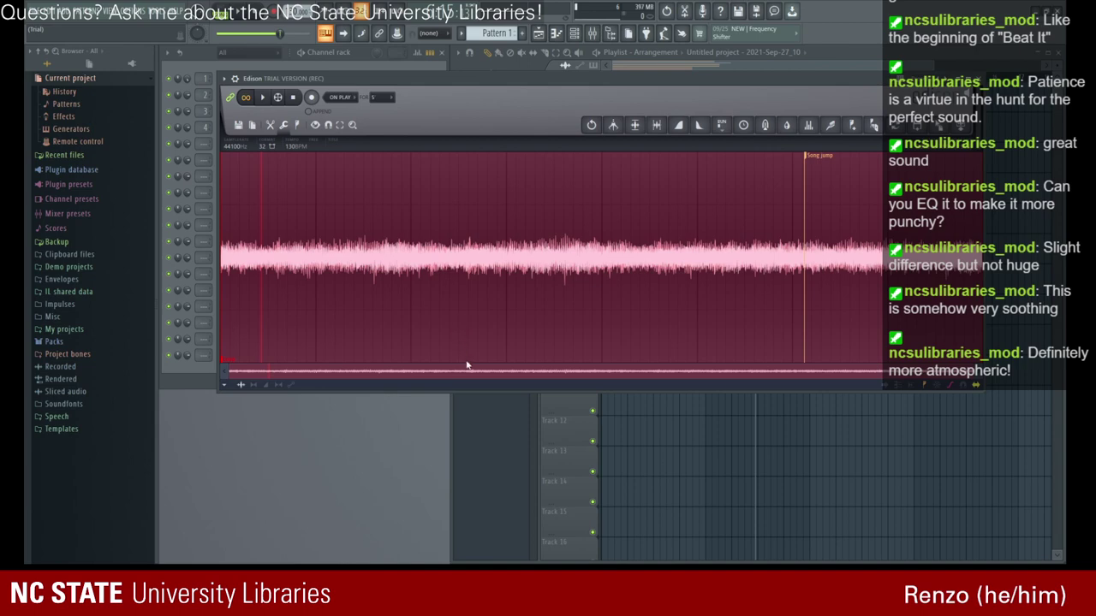
key("space")
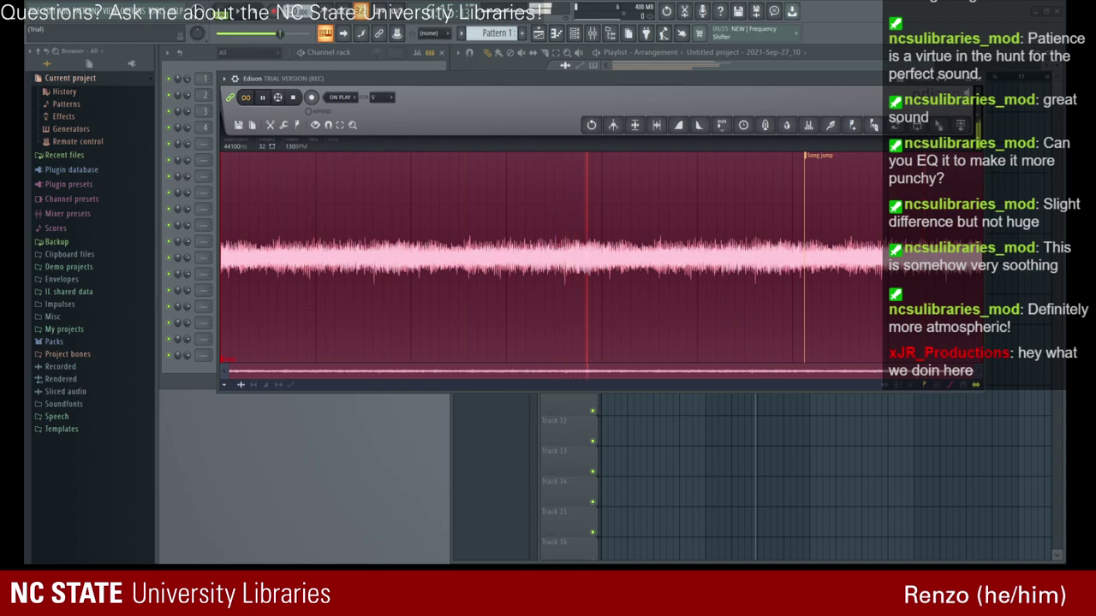
- Step through the take's undo history in Edison to compare versions, and play back the whole-length selection
key("ctrl+z")
key("ctrl+z")
key("ctrl+z")
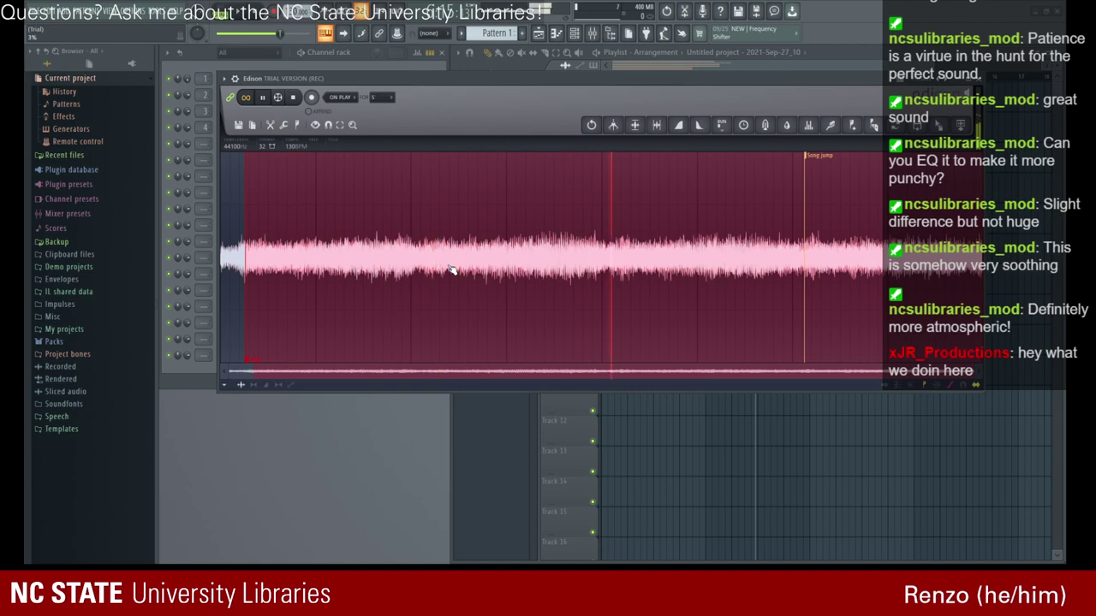
key("ctrl+z")
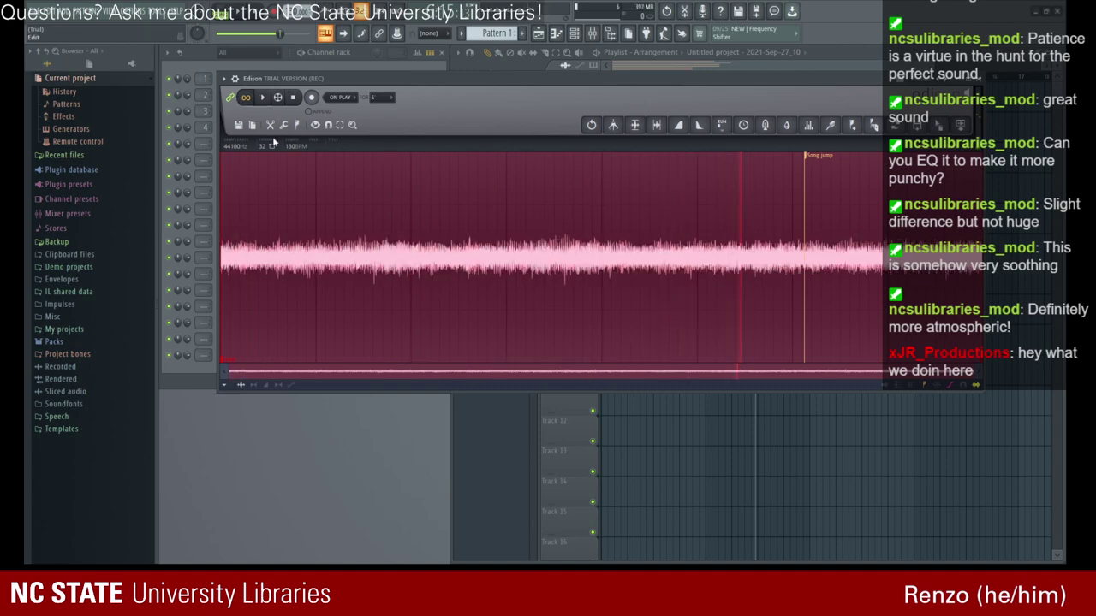
key("space")
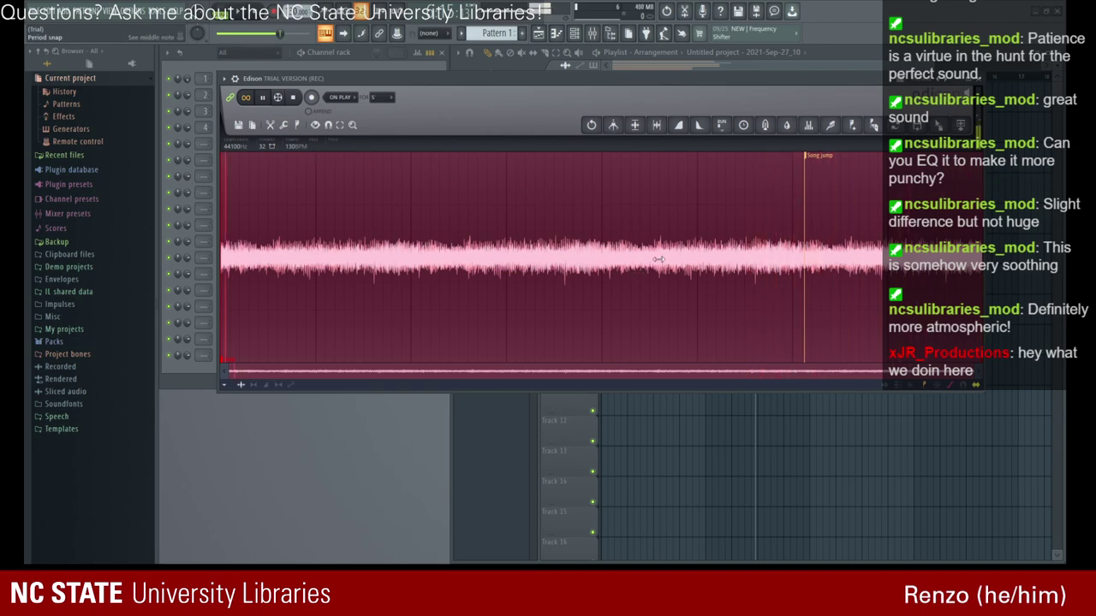
key("space")
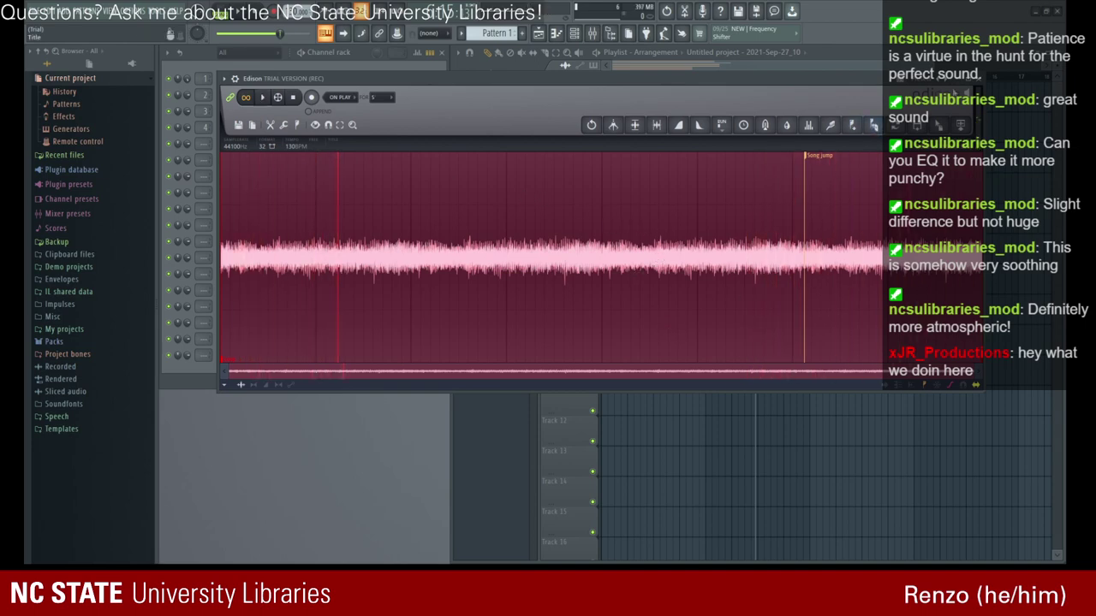
- Move Edison down, send the whole take to the playlist as another layer, close Edison, and select the Track 6 clip
left_click_drag(882, 78, 901, 281)
left_click(979, 327)
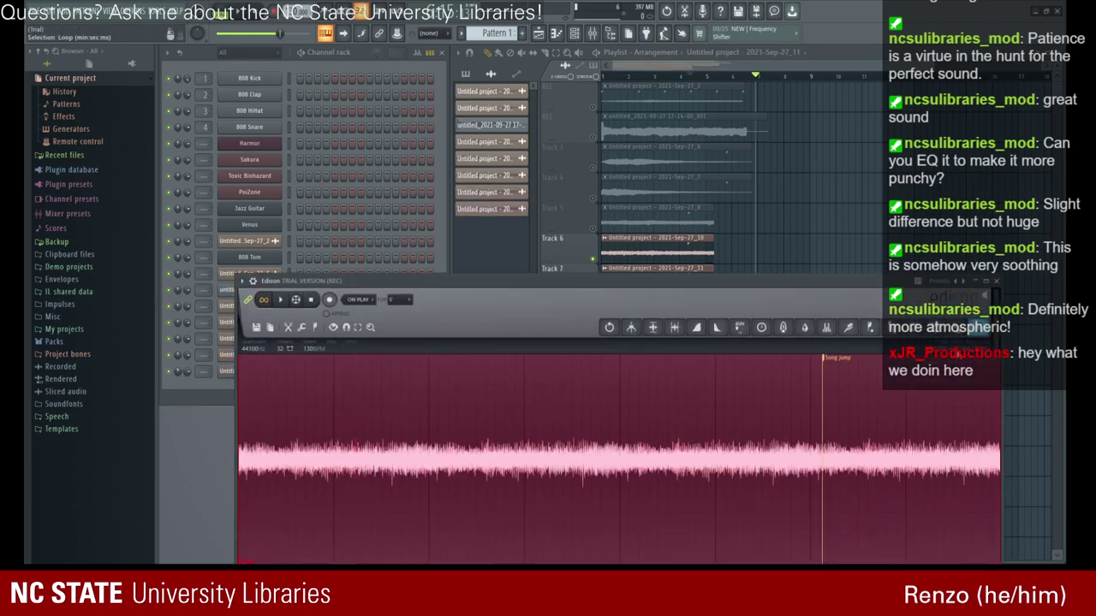
left_click(997, 282)
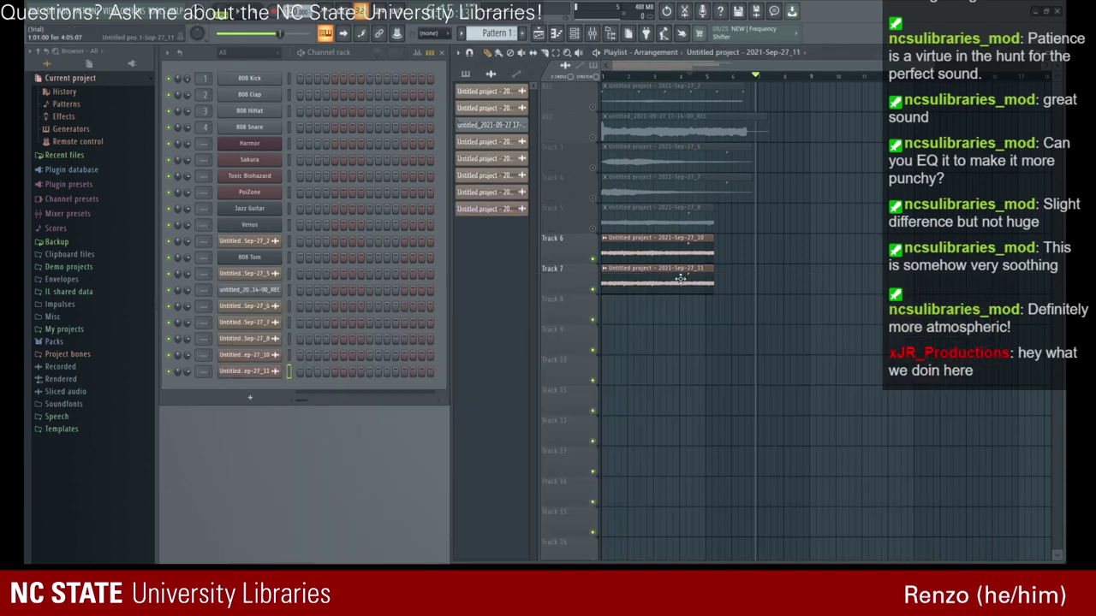
left_click(639, 254)
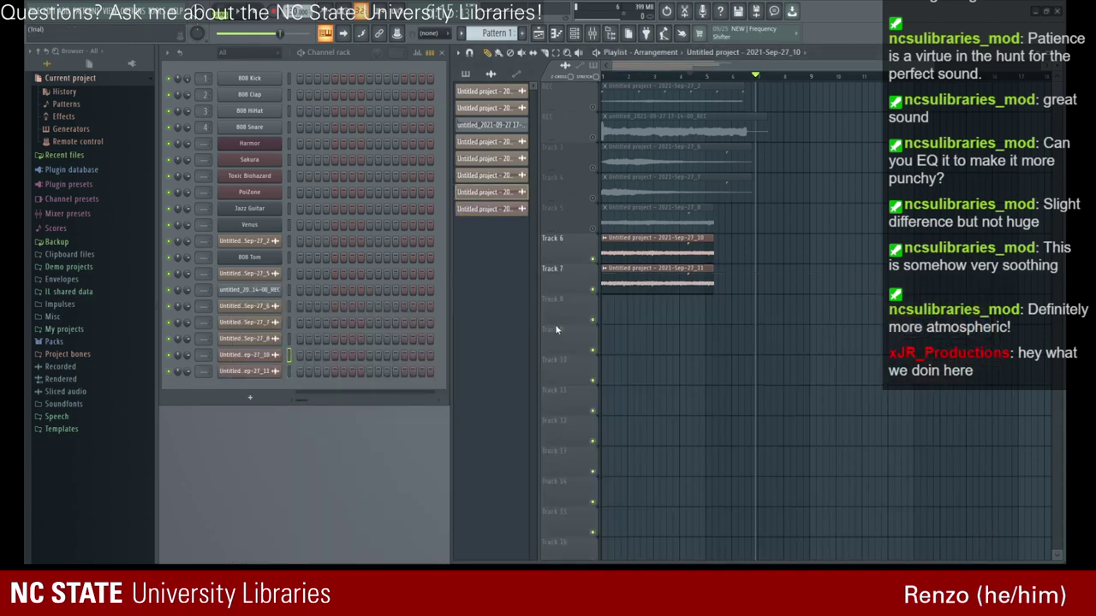
- Remove the Sep-27_10 and Sep-27_11 takes from the playlist, muting Track 6 and unmuting Track 5
left_click(614, 324)
left_click_drag(609, 270, 609, 242)
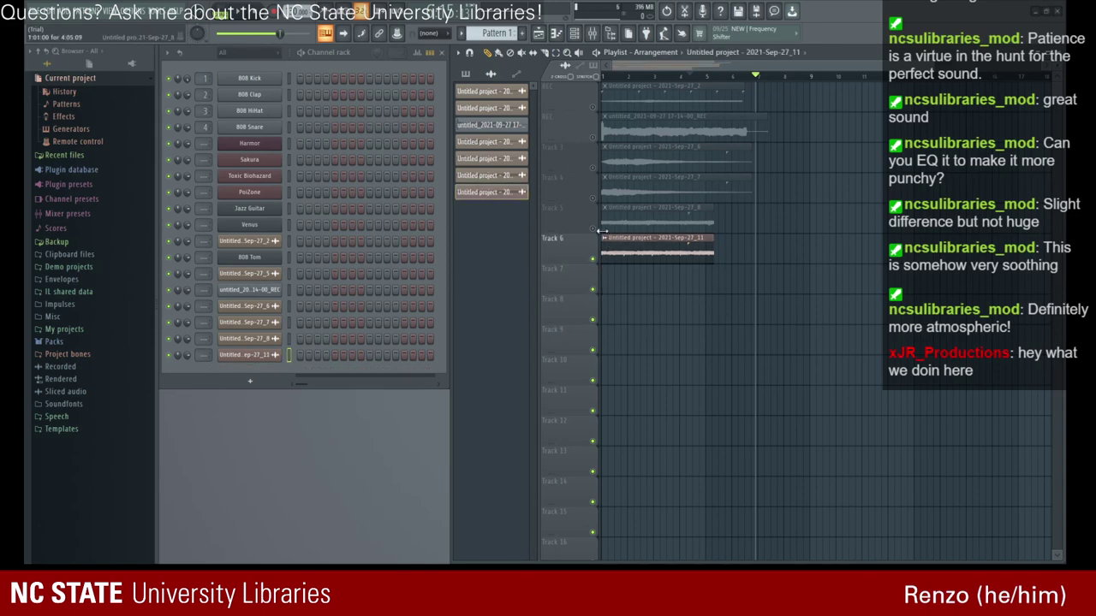
left_click(592, 259)
left_click(592, 229)
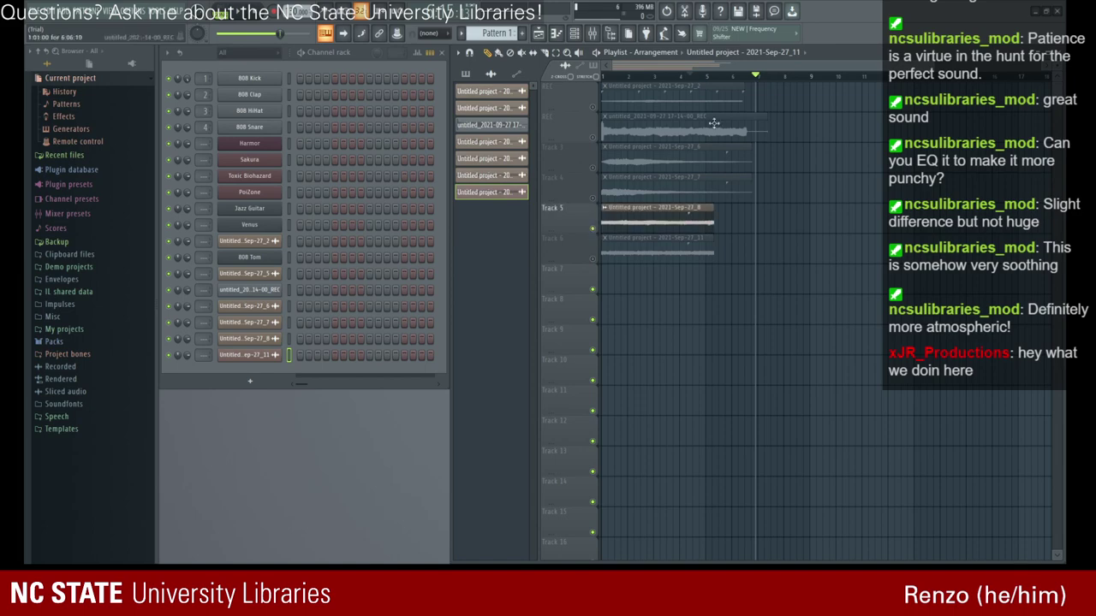
left_click(613, 77)
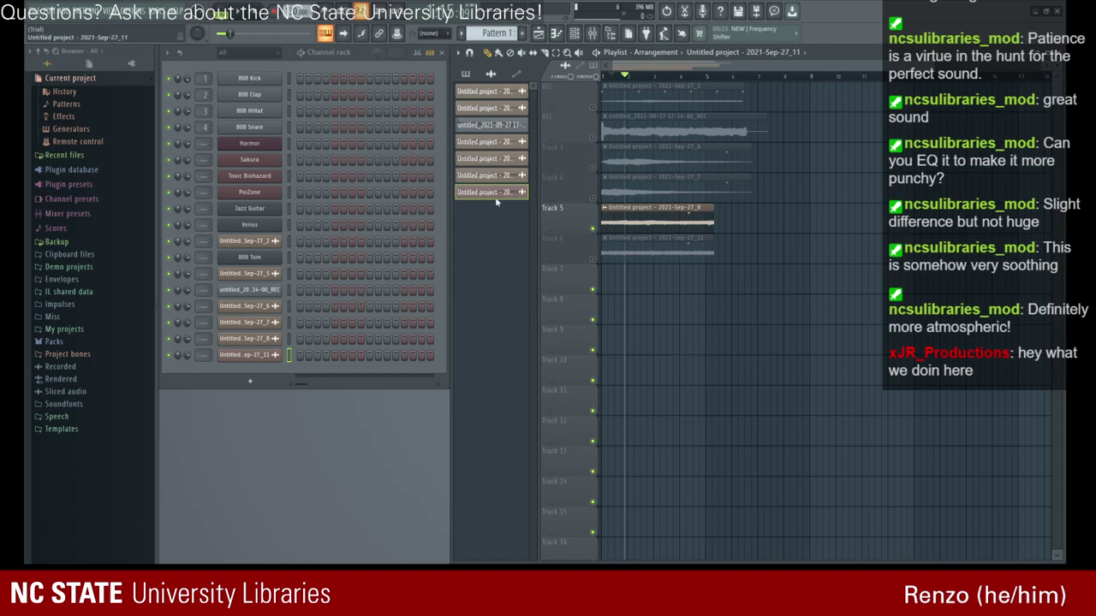
key("ctrl+z")
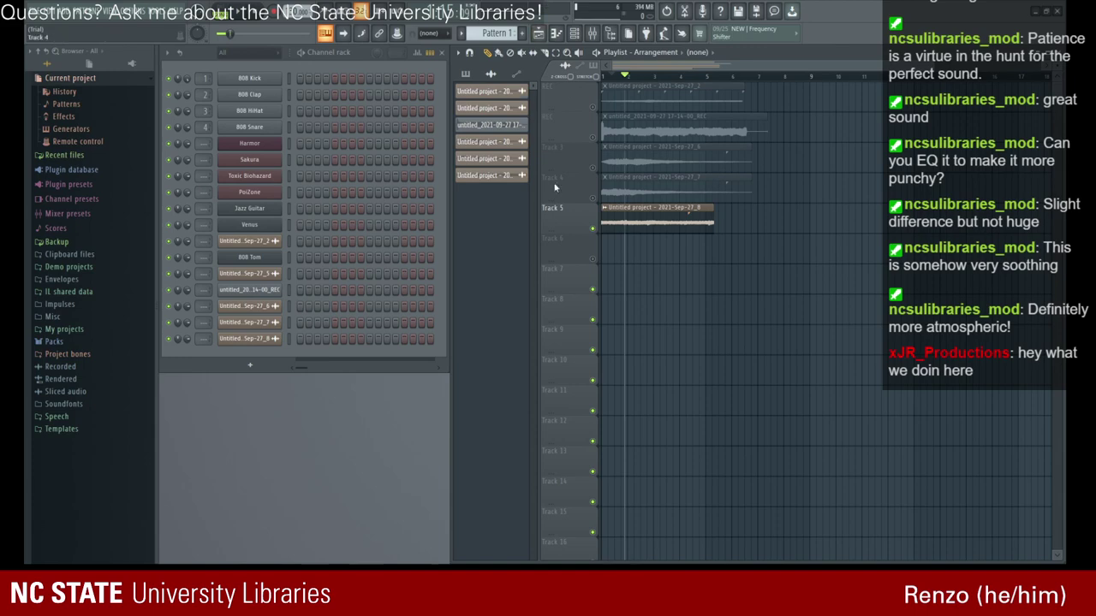
- Mute Track 5, unmute Track 4 to play its take briefly, and unmute Track 3 as well
left_click(627, 198)
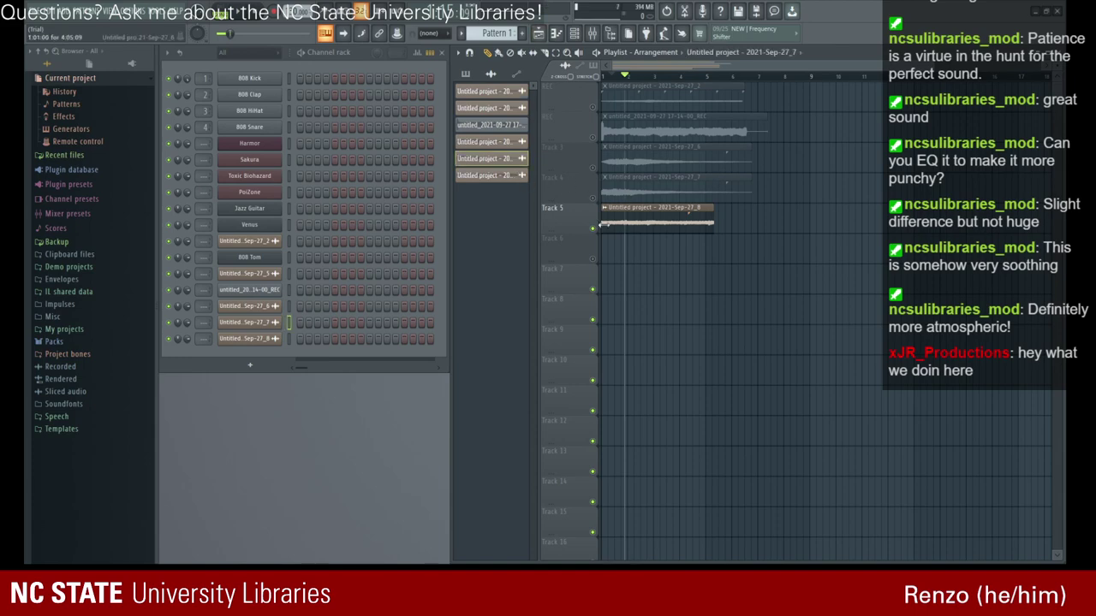
left_click(592, 198)
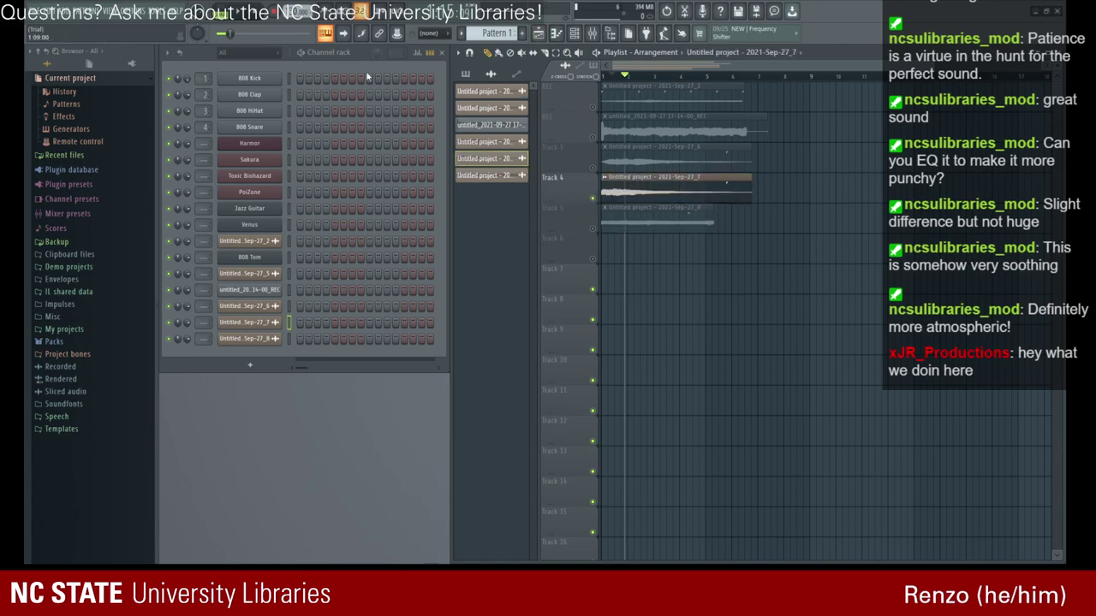
left_click(241, 14)
left_click(243, 15)
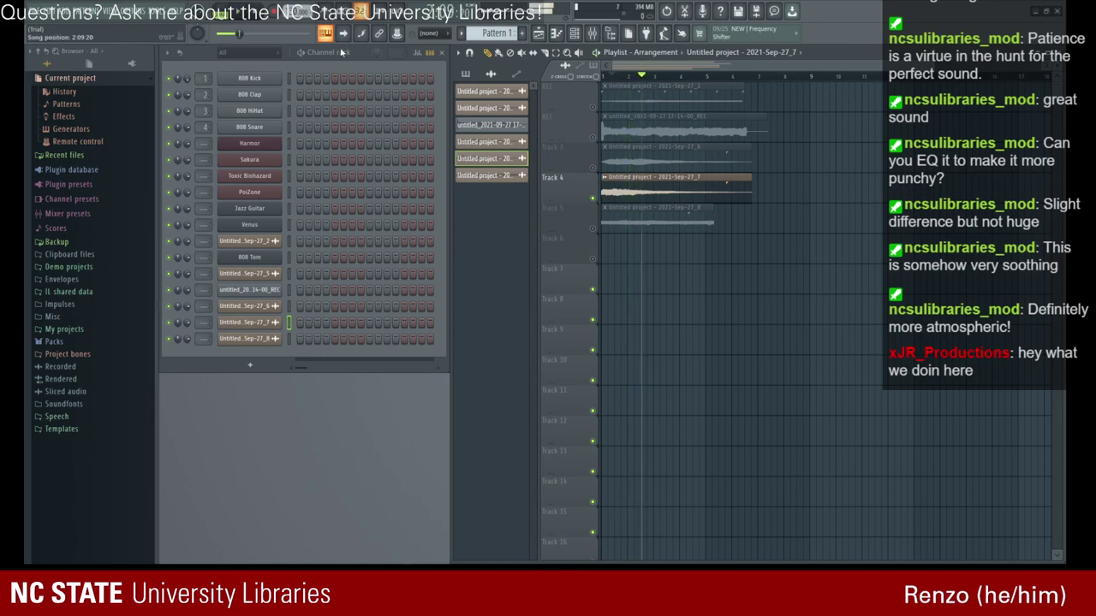
left_click(592, 168)
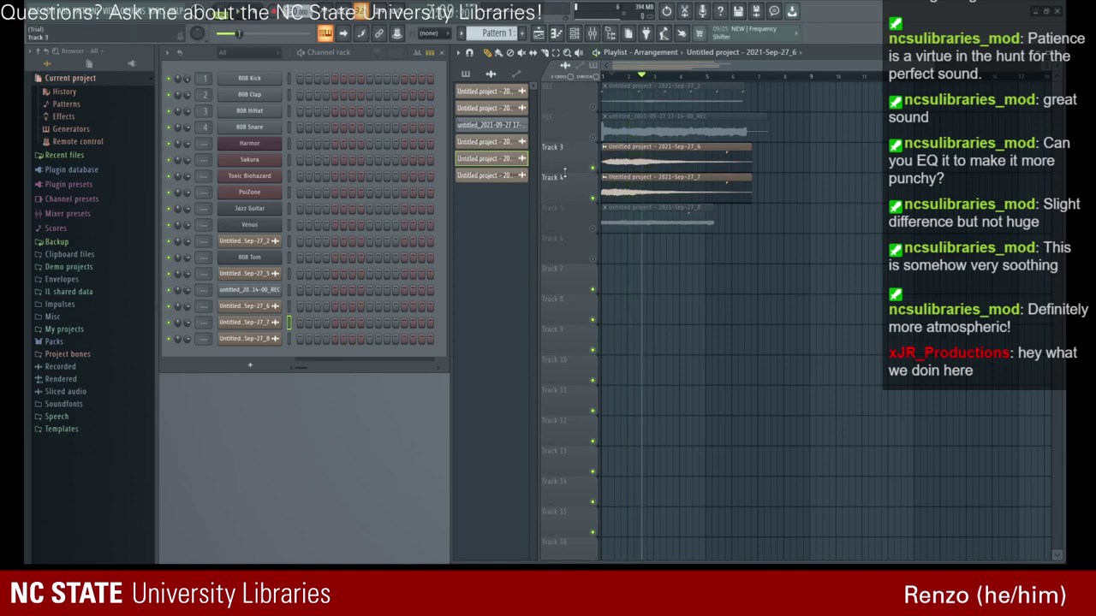
- Delete the Sep-27_6 take and move the Sep-27_7, Sep-27_8 and REC clips to Tracks 3, 4 and 5
right_click(680, 157)
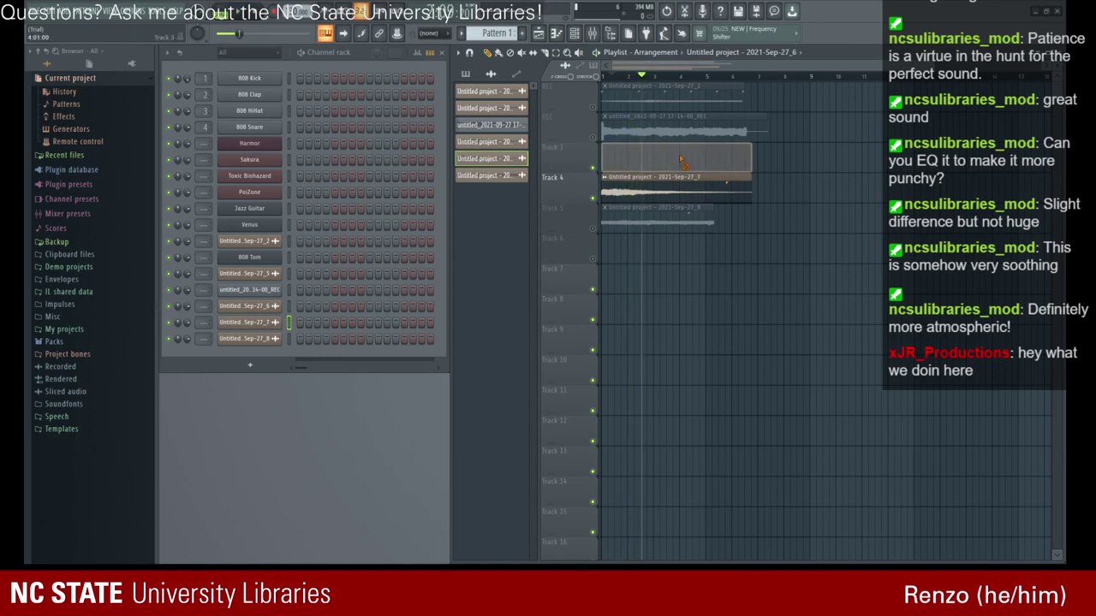
left_click_drag(663, 159, 611, 158)
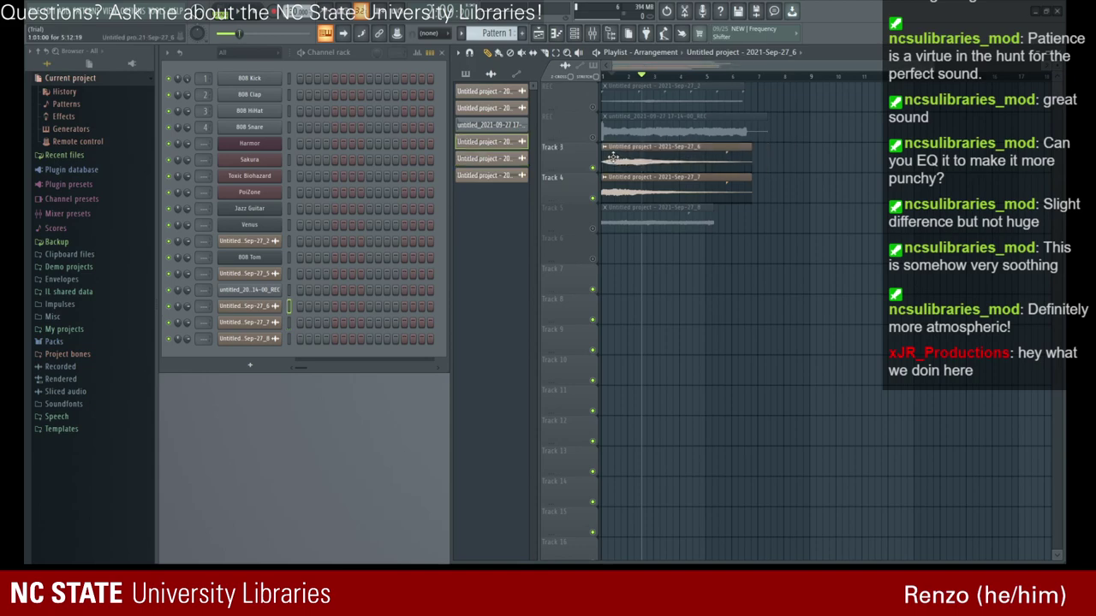
left_click(596, 321)
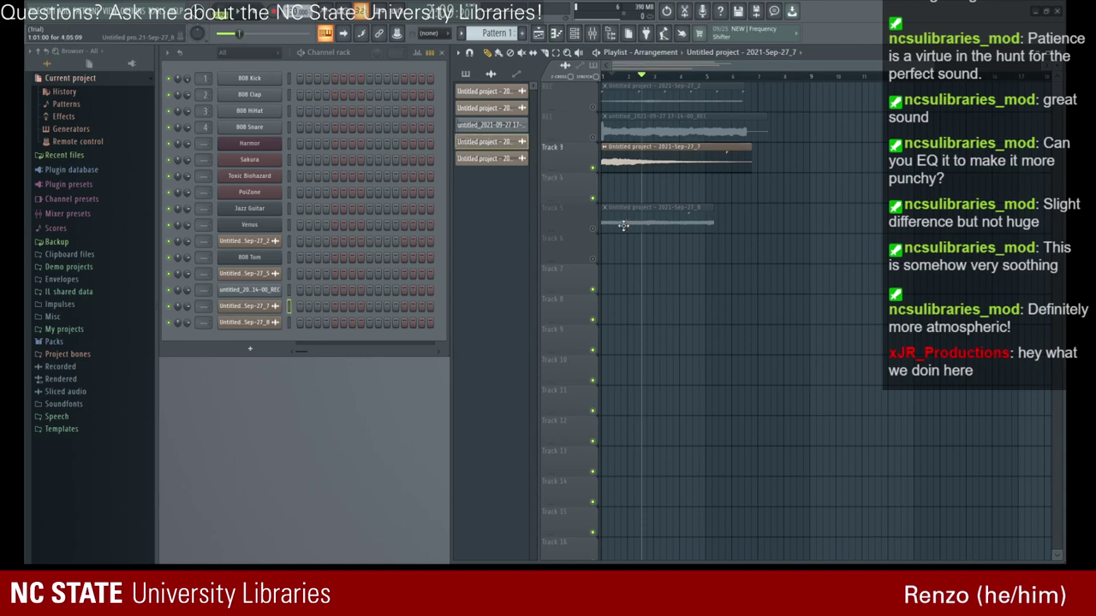
left_click_drag(619, 221, 618, 190)
left_click(624, 133)
left_click_drag(623, 134, 619, 212)
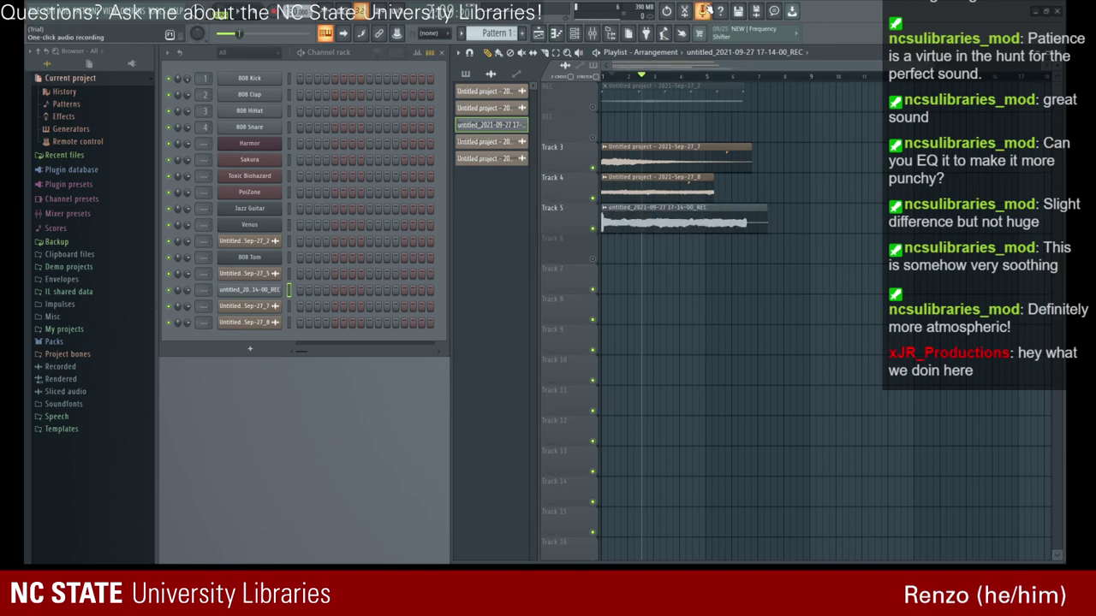
- Inspect the take around the Song jump marker in Edison, and view the REC clip's channel settings
left_click(684, 10)
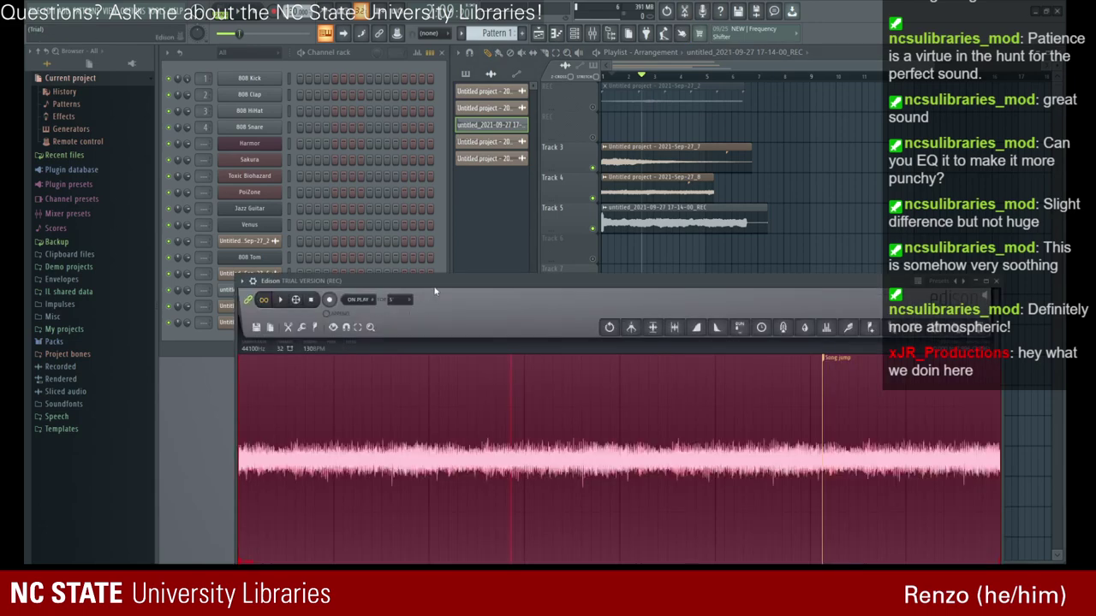
left_click_drag(428, 266, 350, 150)
left_click_drag(211, 158, 274, 148)
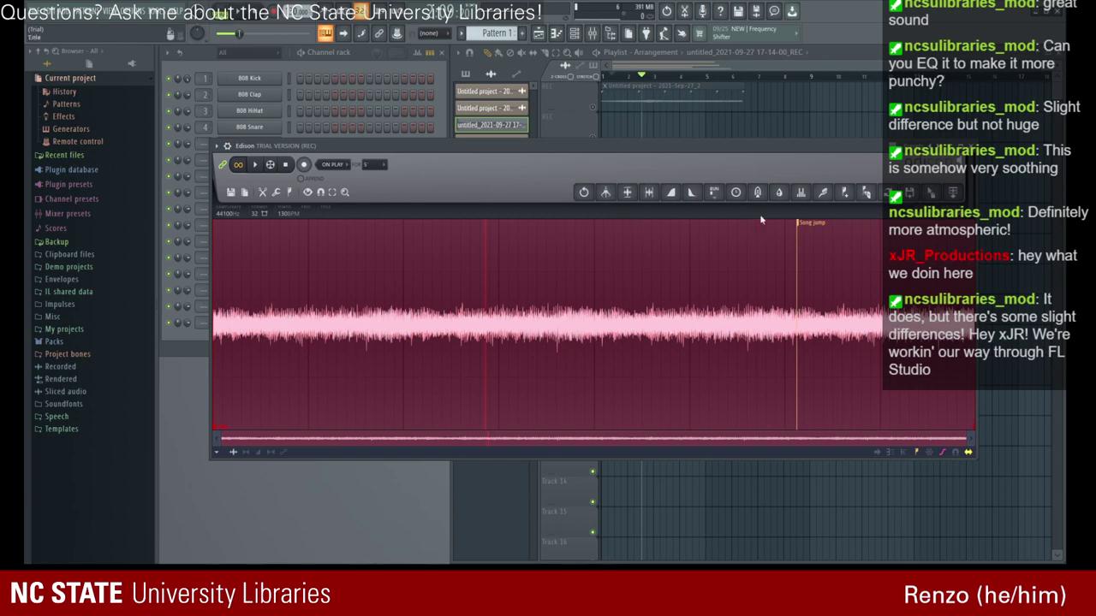
scroll(869, 270, "up", 4)
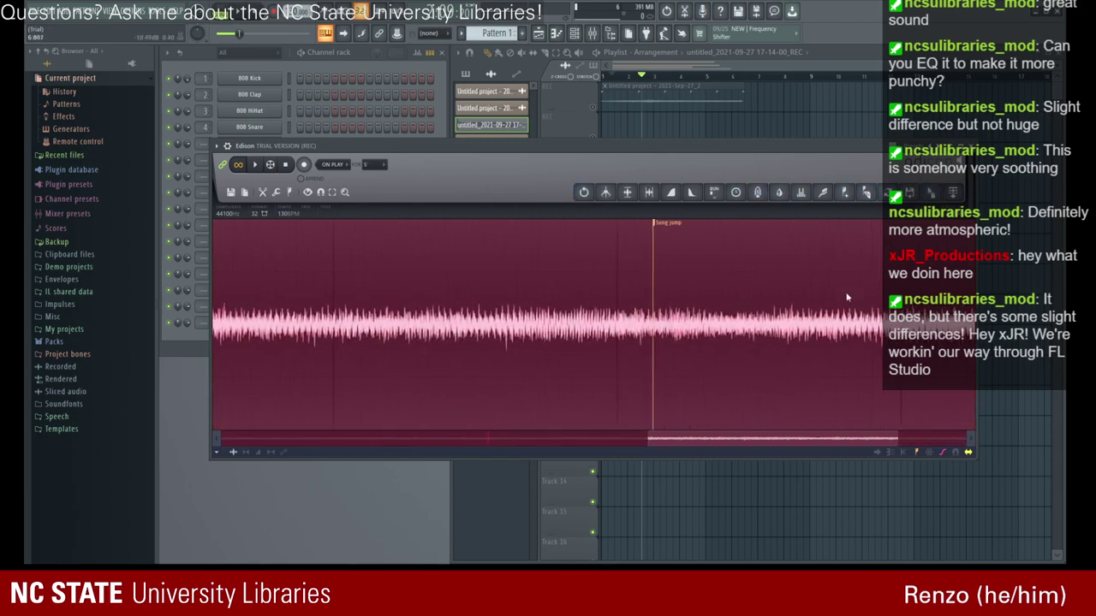
scroll(685, 340, "down", 4)
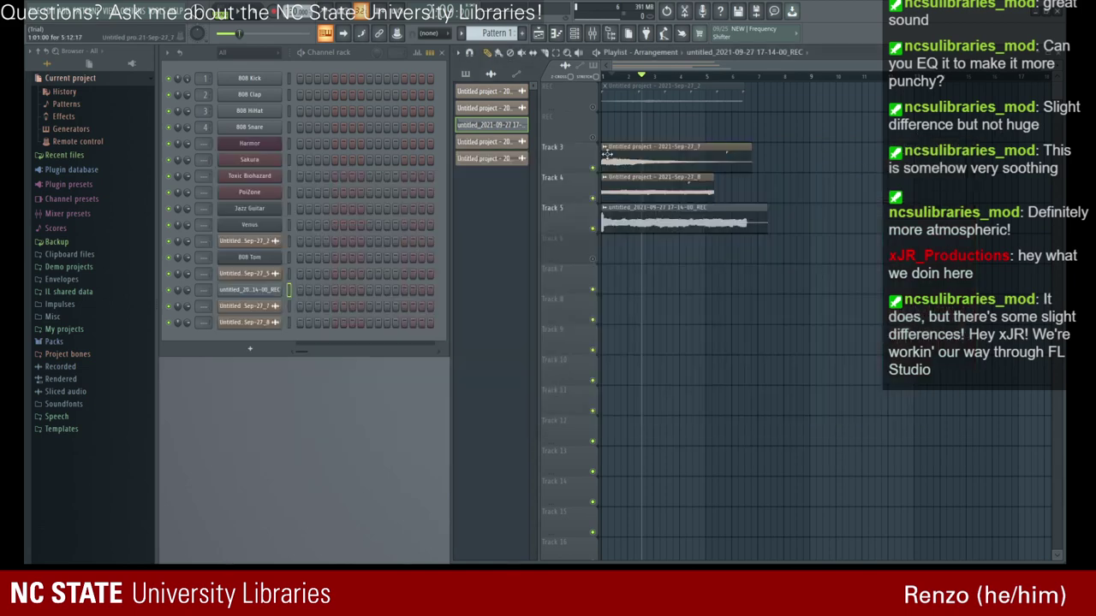
left_click(972, 147)
double_click(635, 220)
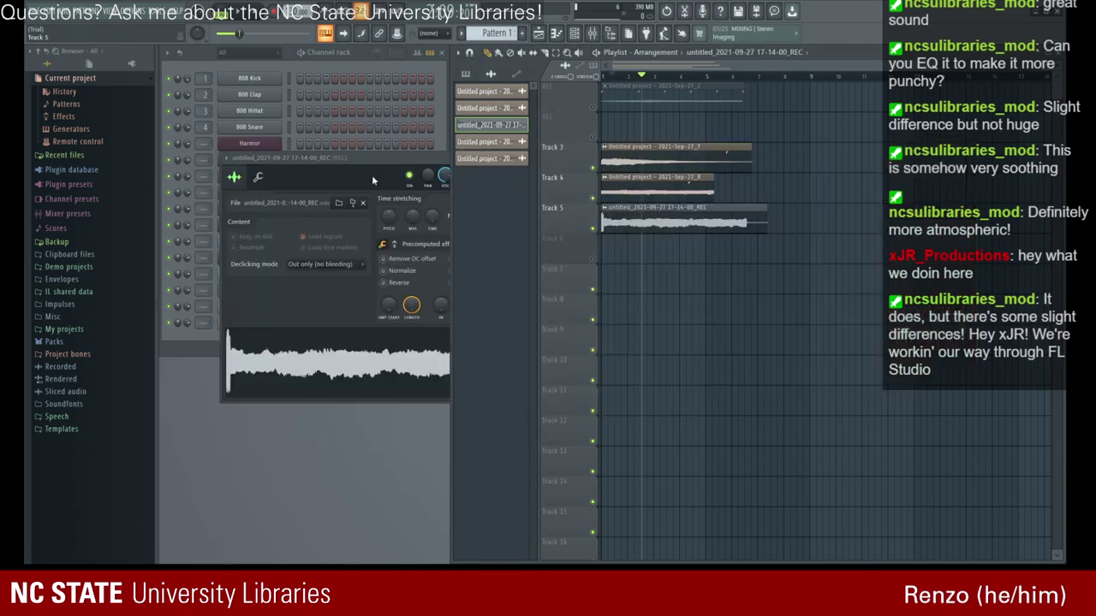
left_click(520, 157)
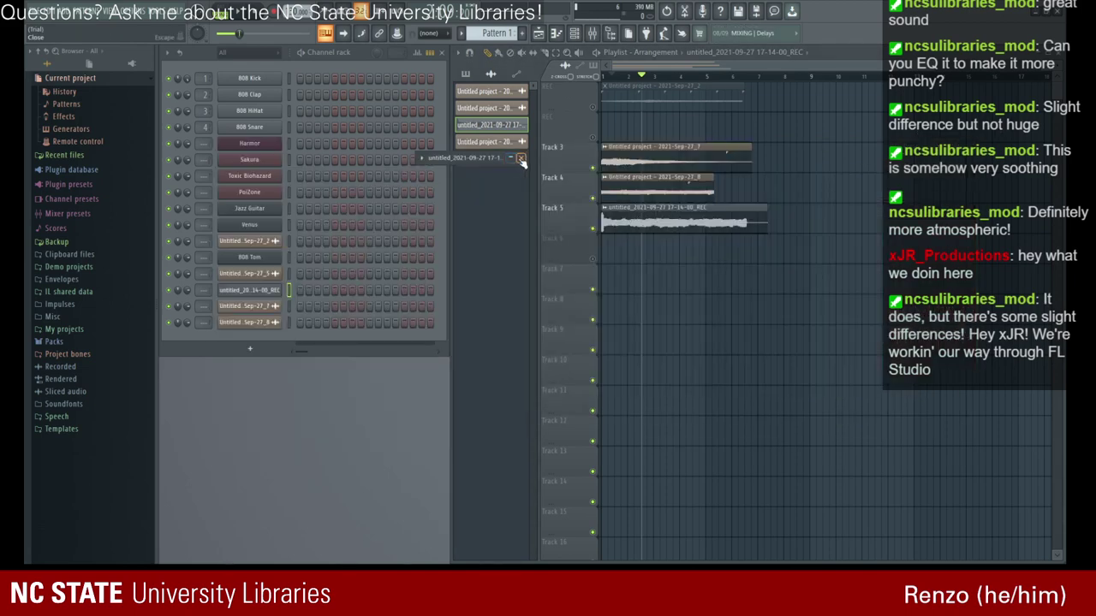
- Reopen Edison, reposition its window, check its plugin options, and close it to return to the REC clip
left_click(684, 12)
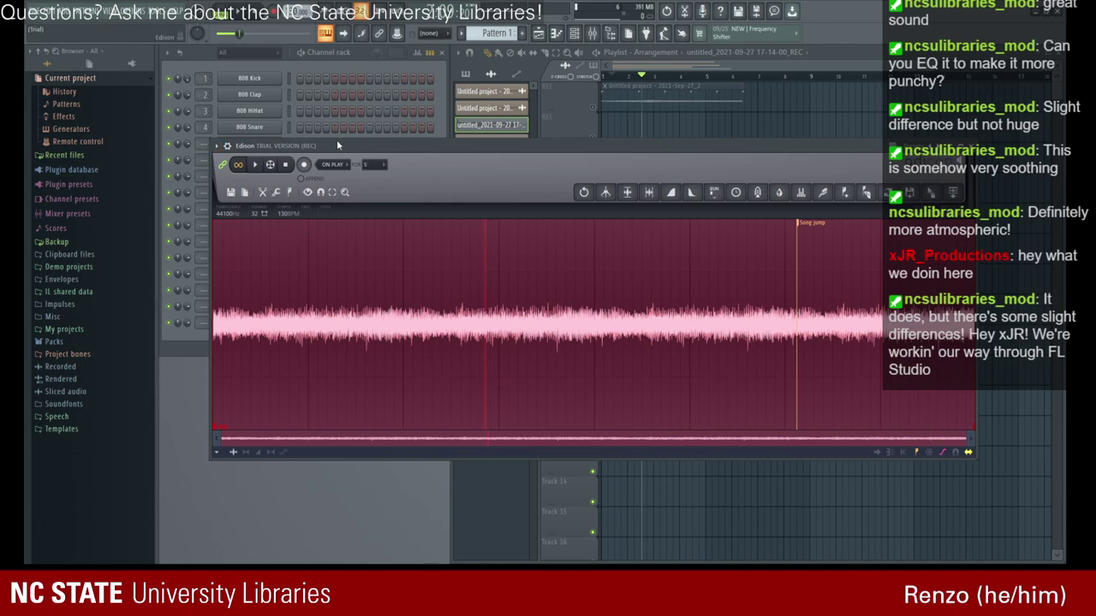
left_click_drag(337, 139, 292, 120)
left_click(183, 126)
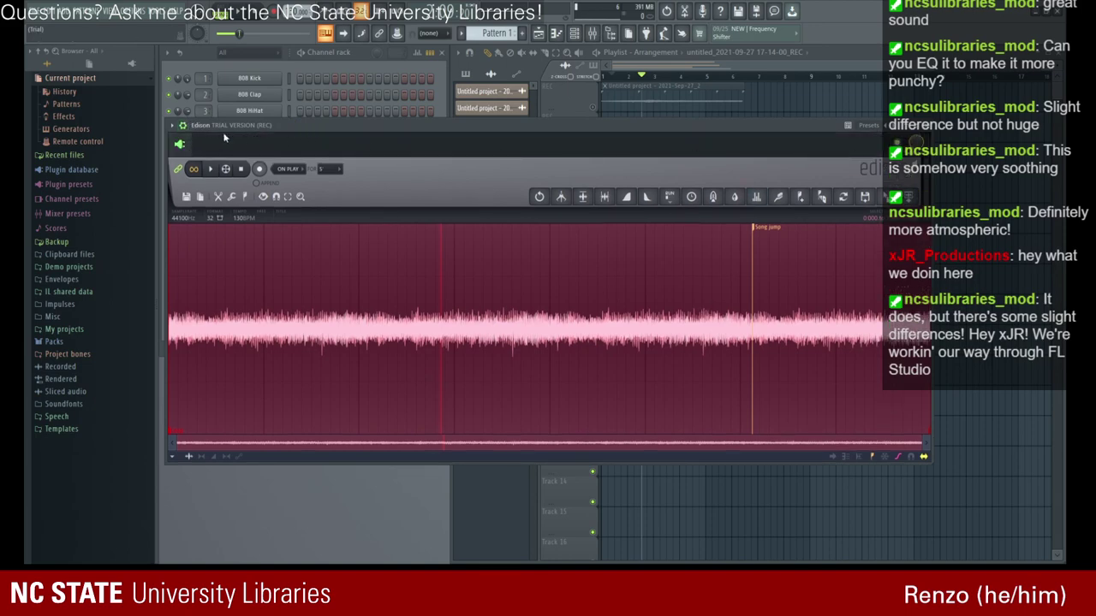
left_click(182, 126)
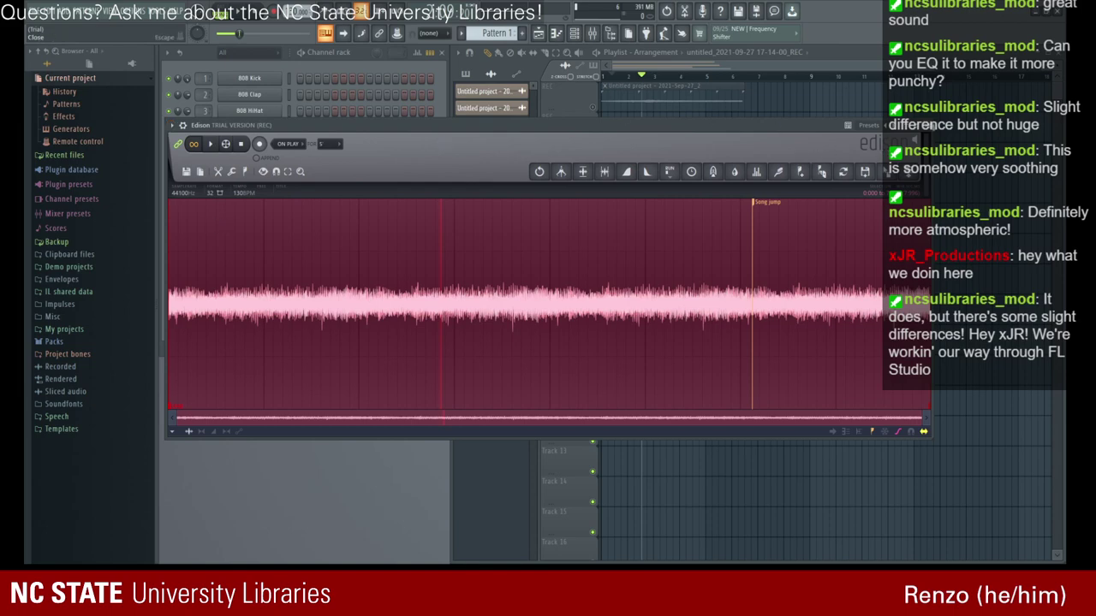
left_click(930, 126)
left_click(647, 207)
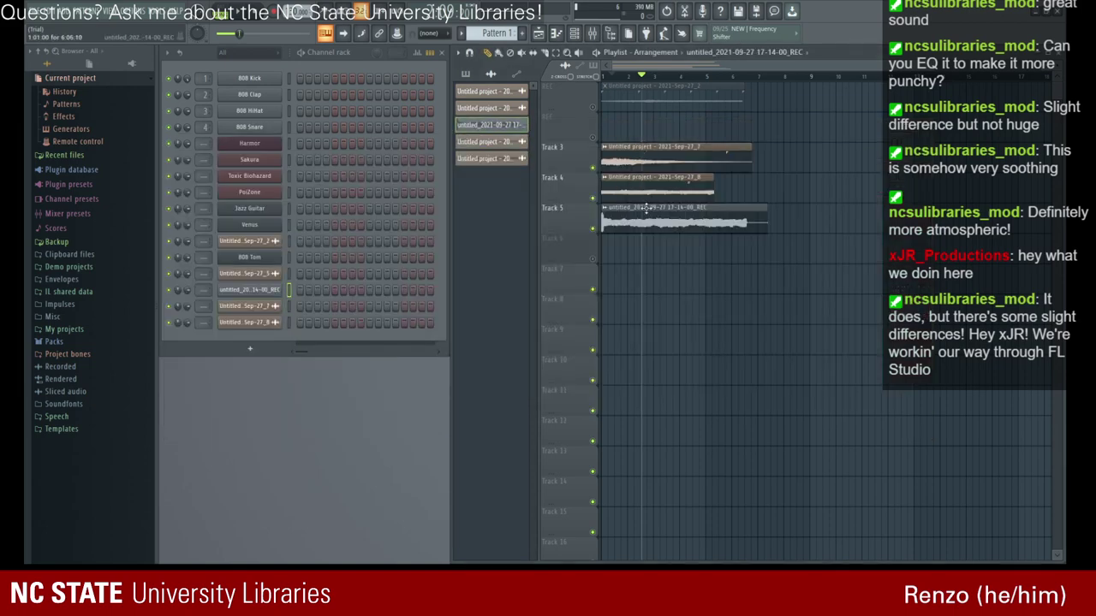
- Play the playlist while comparing the layers on Tracks 3 and 4, leaving Track 3 muted
key("space")
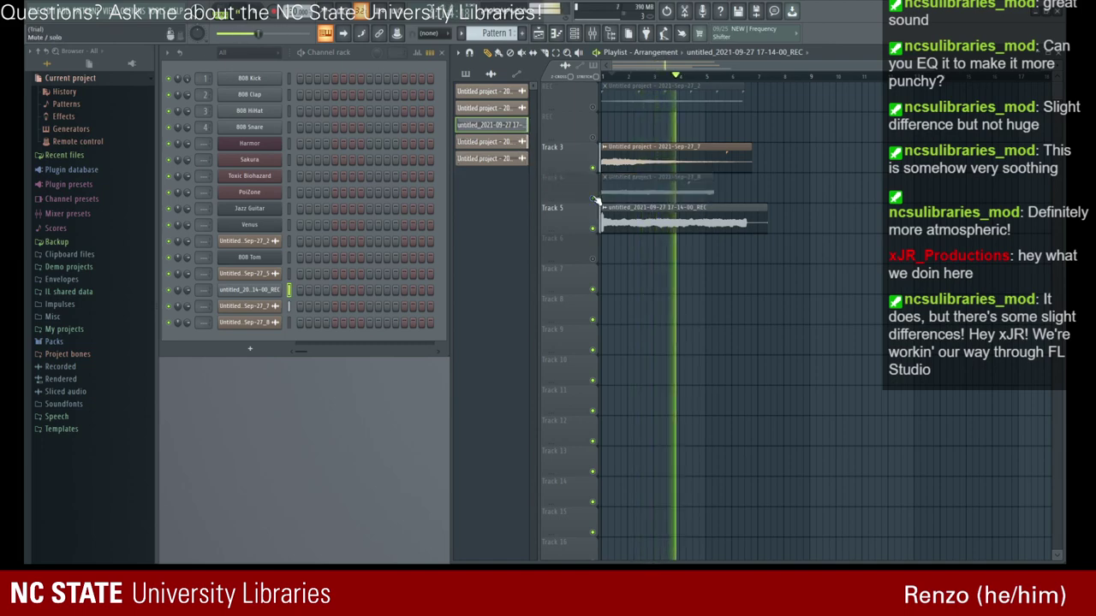
left_click(592, 167)
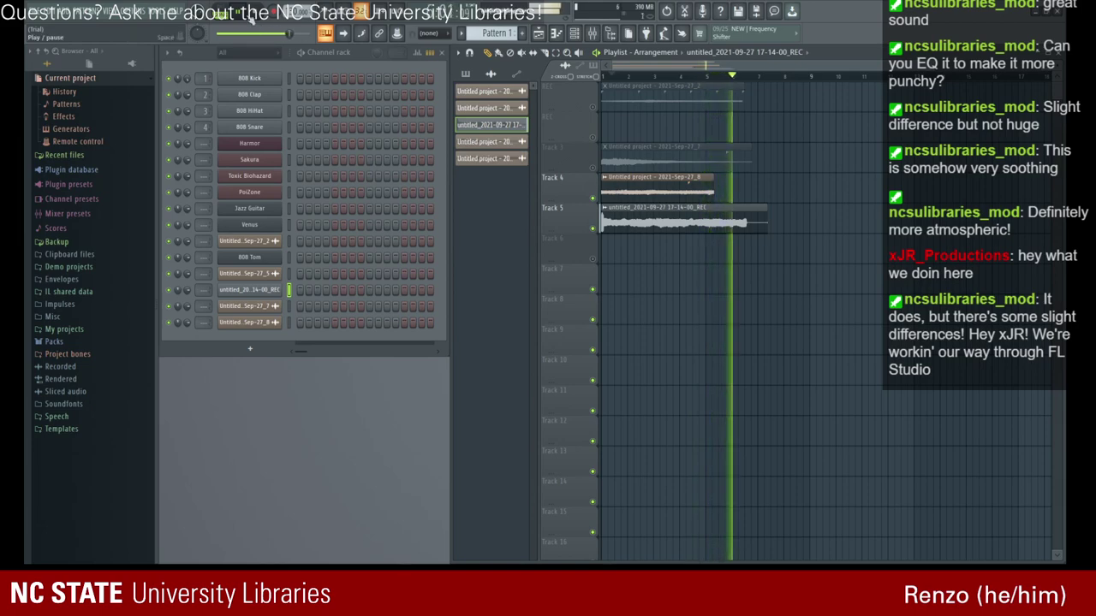
key("space")
- Place a second Sep-27_8 clip directly after the first on Track 4, and mute Track 5
left_click(740, 185)
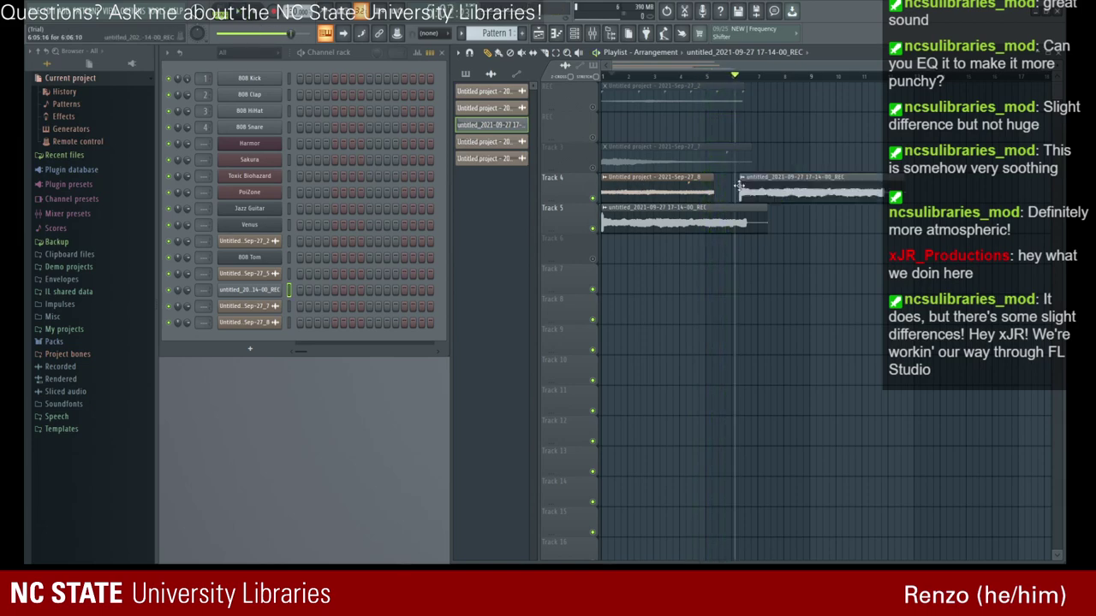
right_click(766, 180)
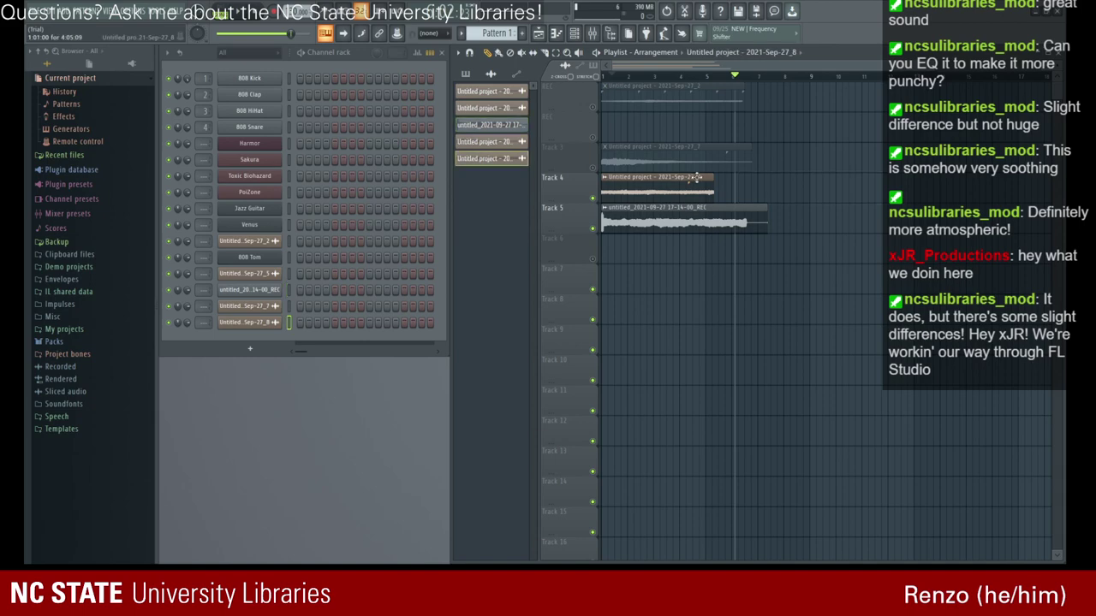
left_click_drag(769, 185, 728, 181)
left_click(592, 227)
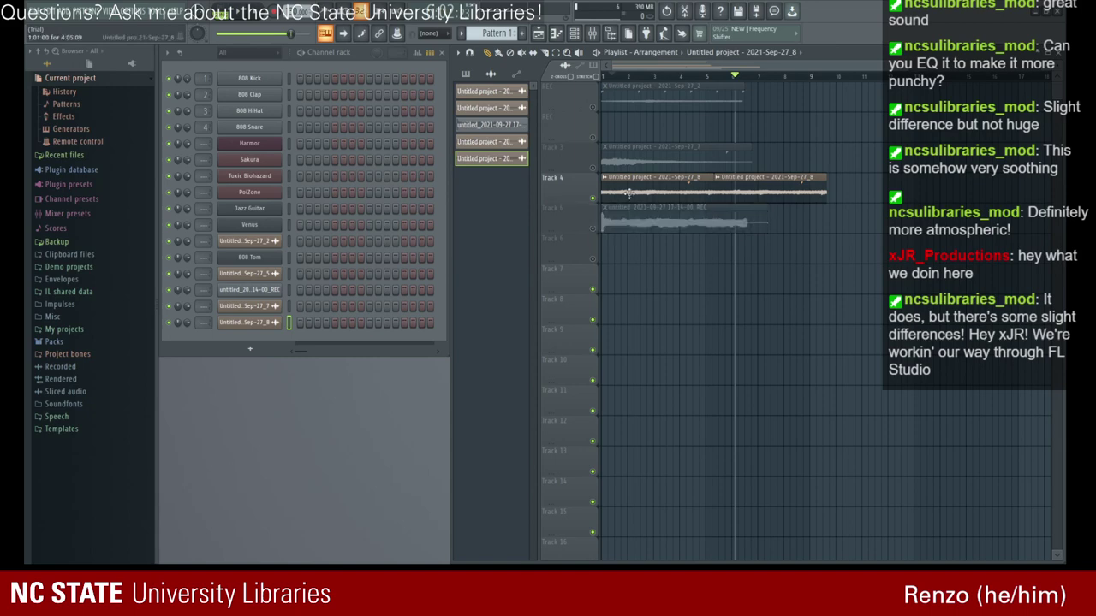
- Play from shortly before the join between the two Track 4 clips to hear the transition
left_click_drag(738, 78, 697, 77)
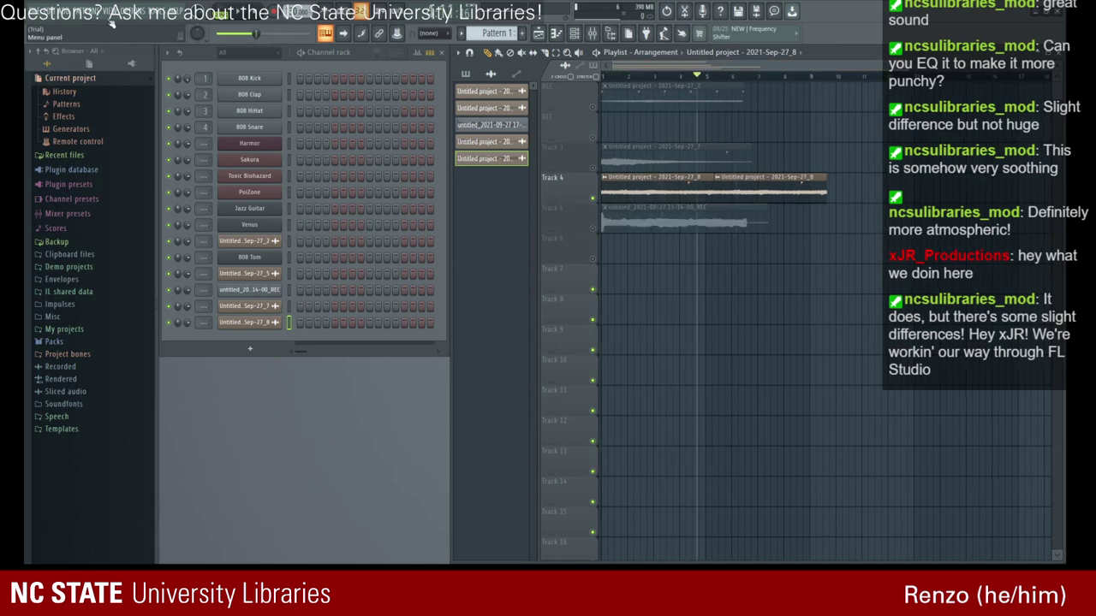
left_click(242, 21)
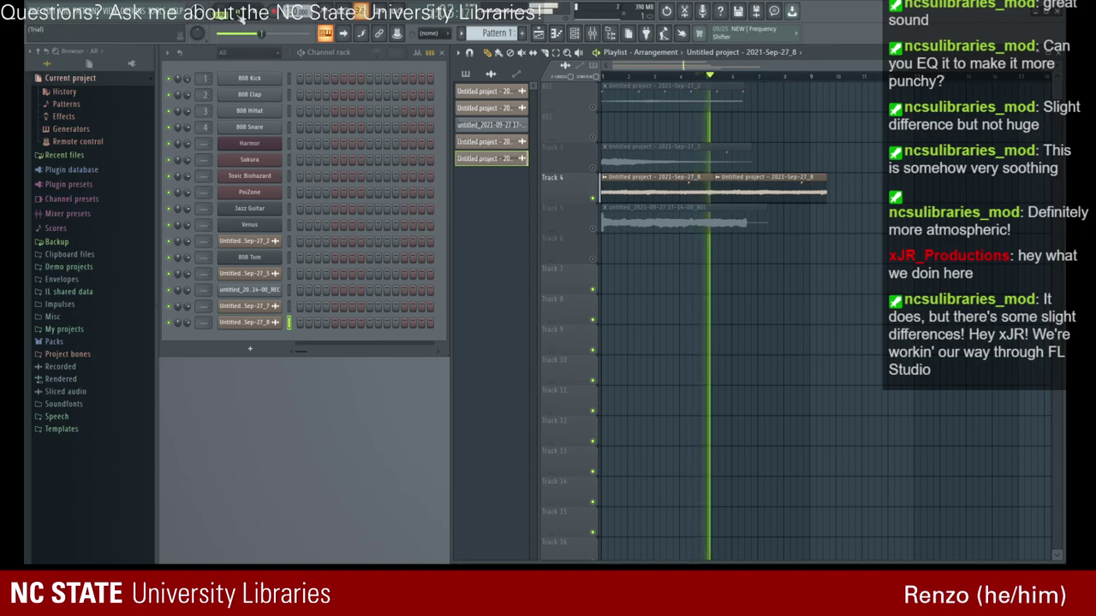
left_click(242, 21)
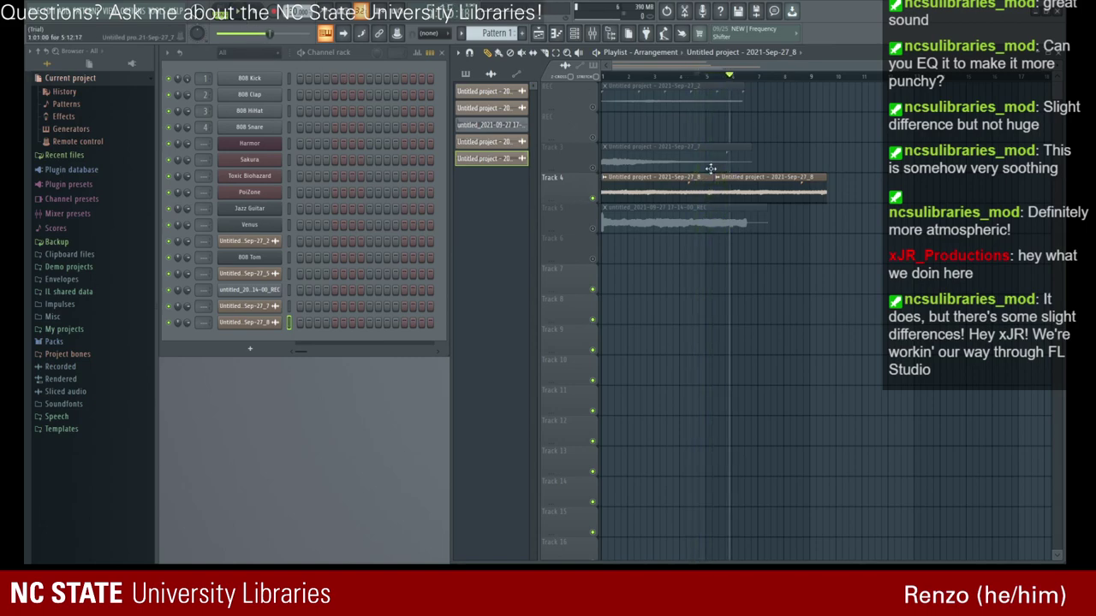
- Nudge the second Track 4 clip slightly earlier to tighten the join, and replay across it
scroll(723, 177, "down", 1)
scroll(722, 179, "up", 1)
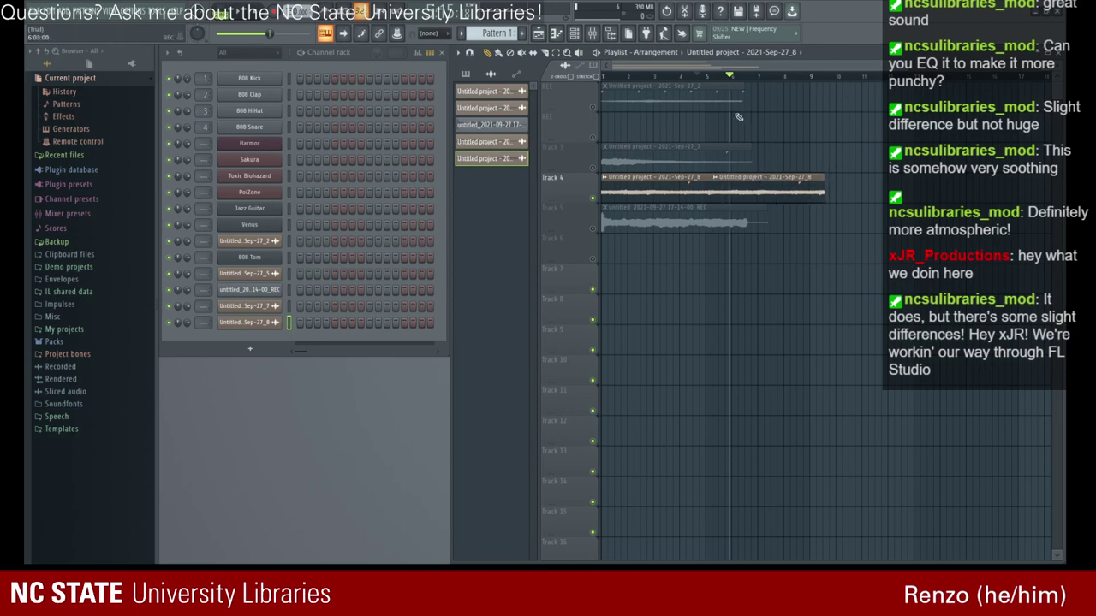
left_click_drag(728, 76, 682, 70)
key("space")
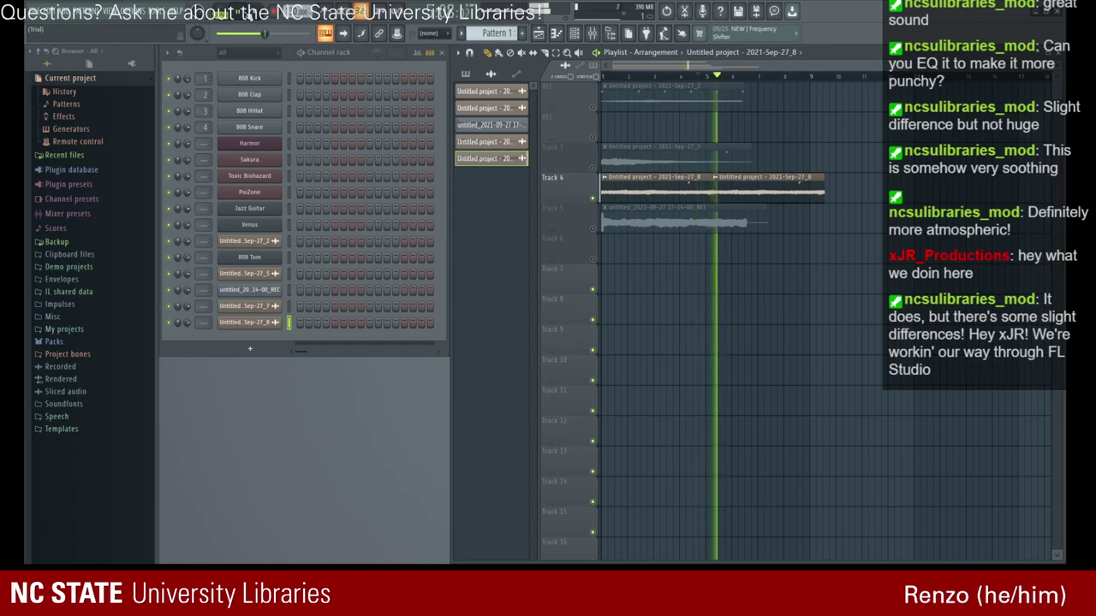
key("space")
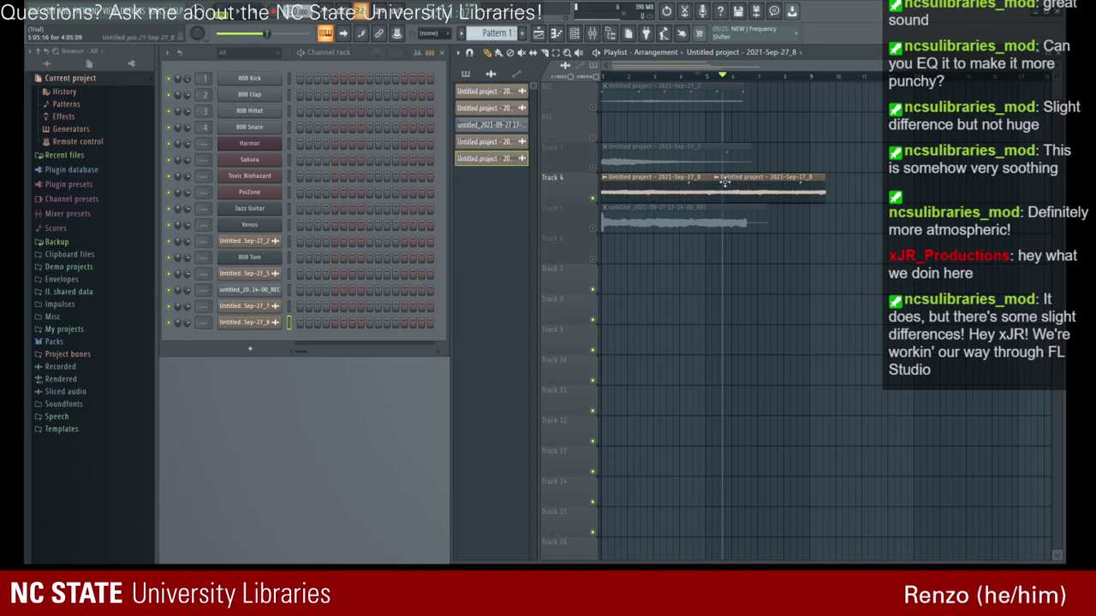
left_click_drag(730, 174, 726, 177)
left_click_drag(789, 173, 789, 189)
- Select the REC clip as the source, mute Track 4, and unmute Track 5
left_click(726, 212)
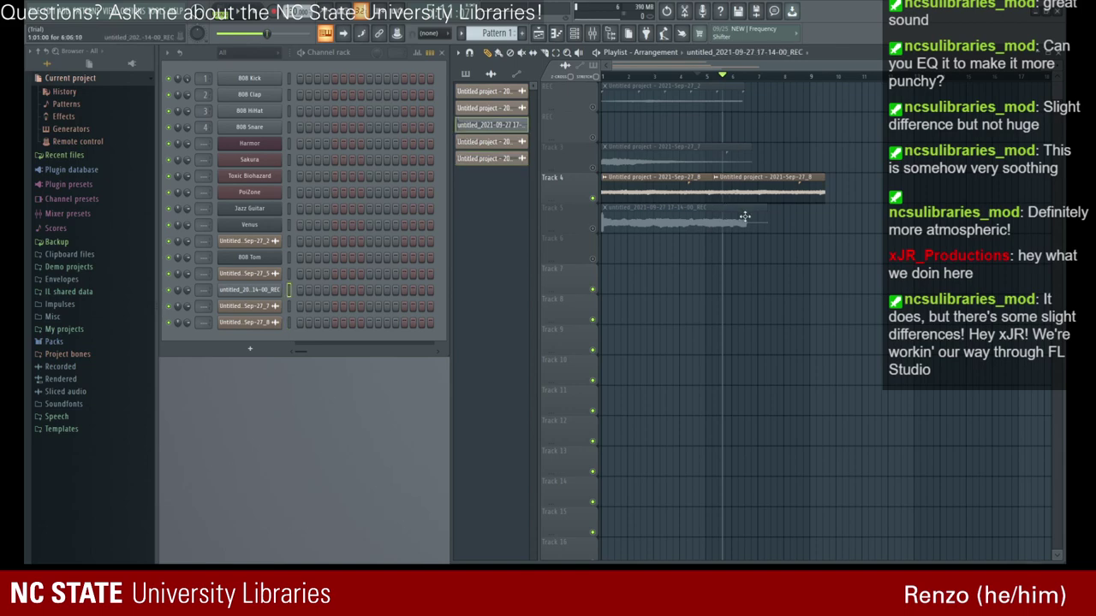
left_click(592, 199)
left_click(592, 228)
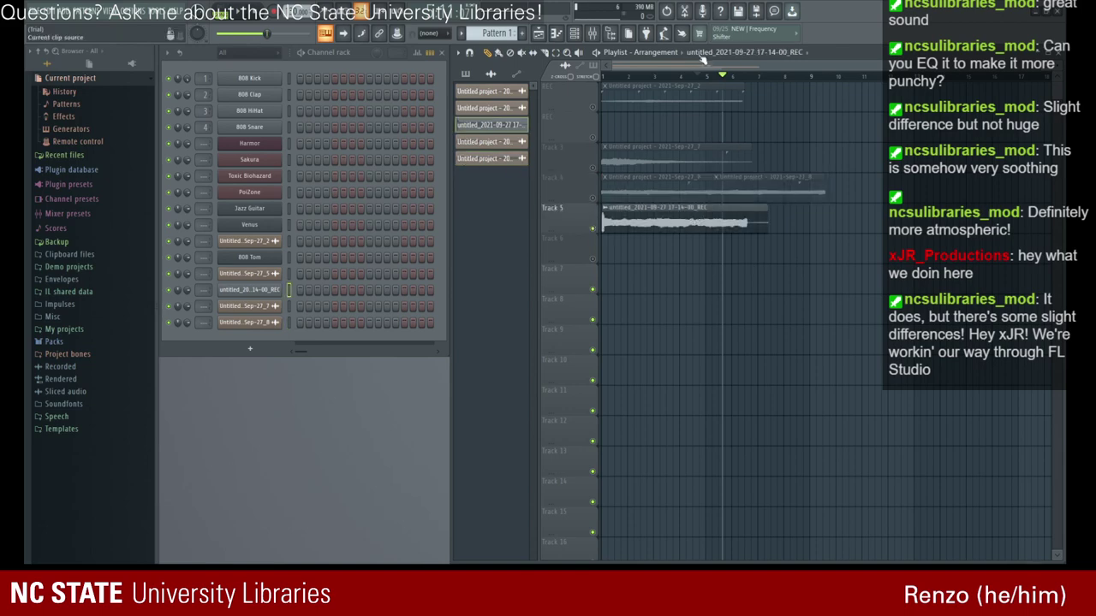
- Listen to the recording held in the Edison audio editor, close the editor, and play the Track 5 clip in the playlist
left_click(668, 10)
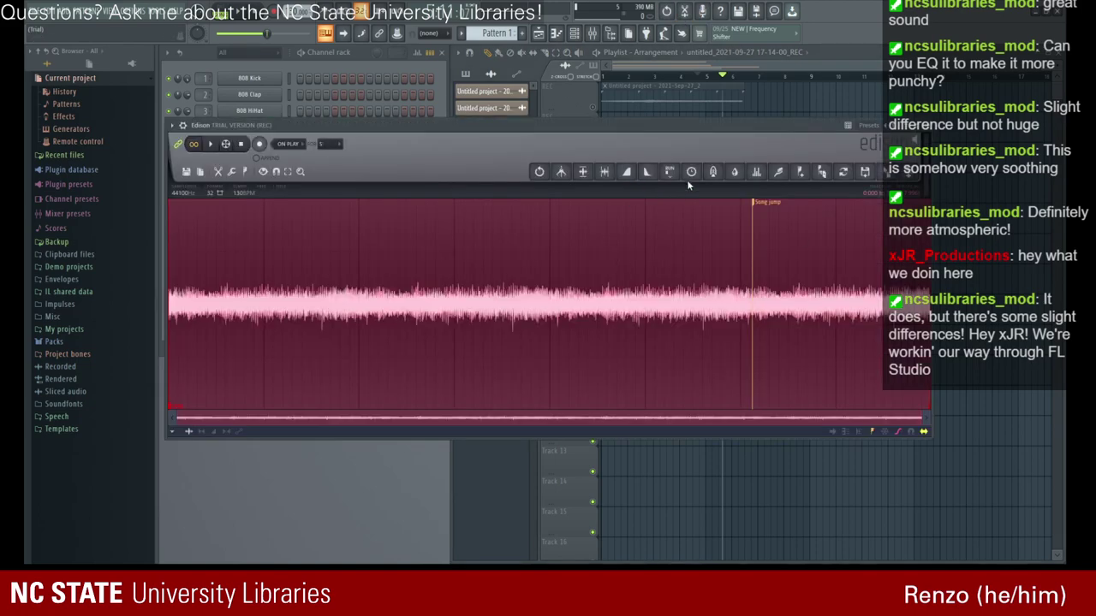
left_click(211, 147)
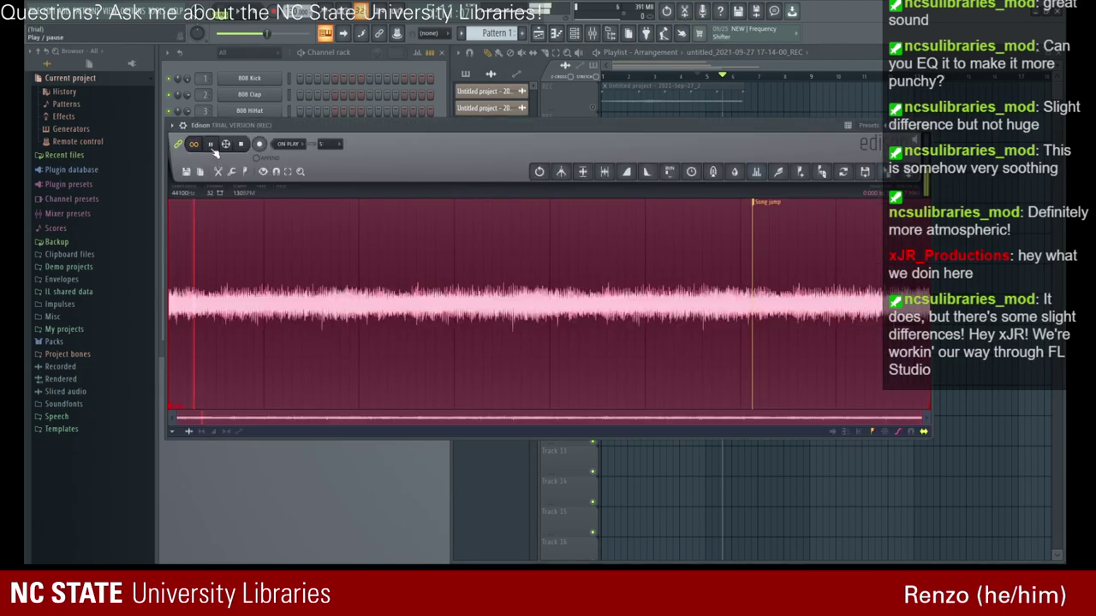
left_click(928, 133)
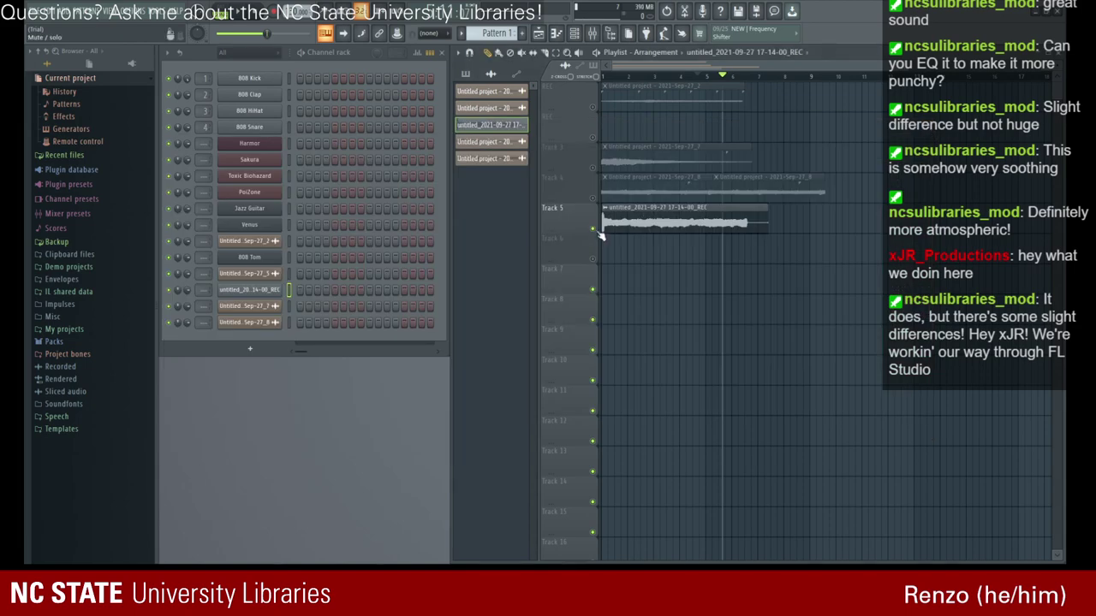
key("space")
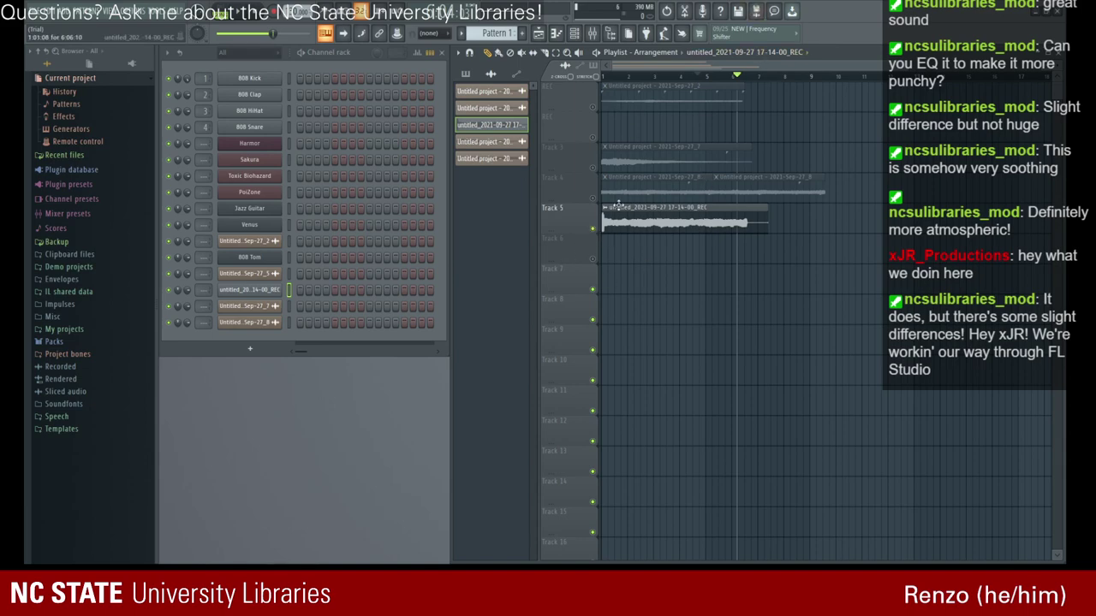
- Check the Edison editor's contents again and view the channel settings of the Sep-27_8 clip
left_click_drag(619, 206, 620, 207)
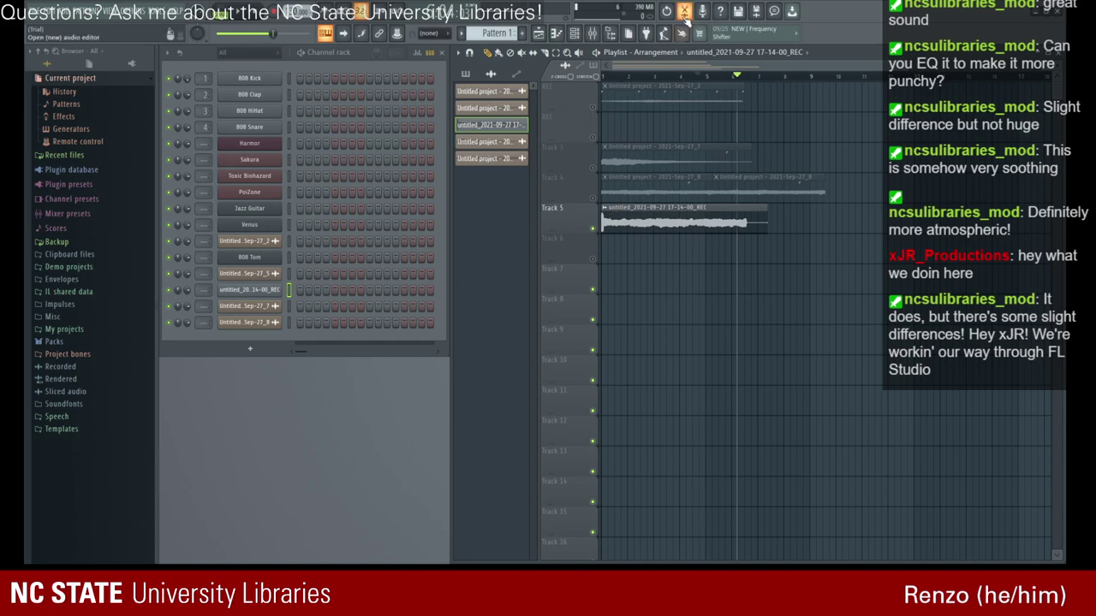
left_click(681, 15)
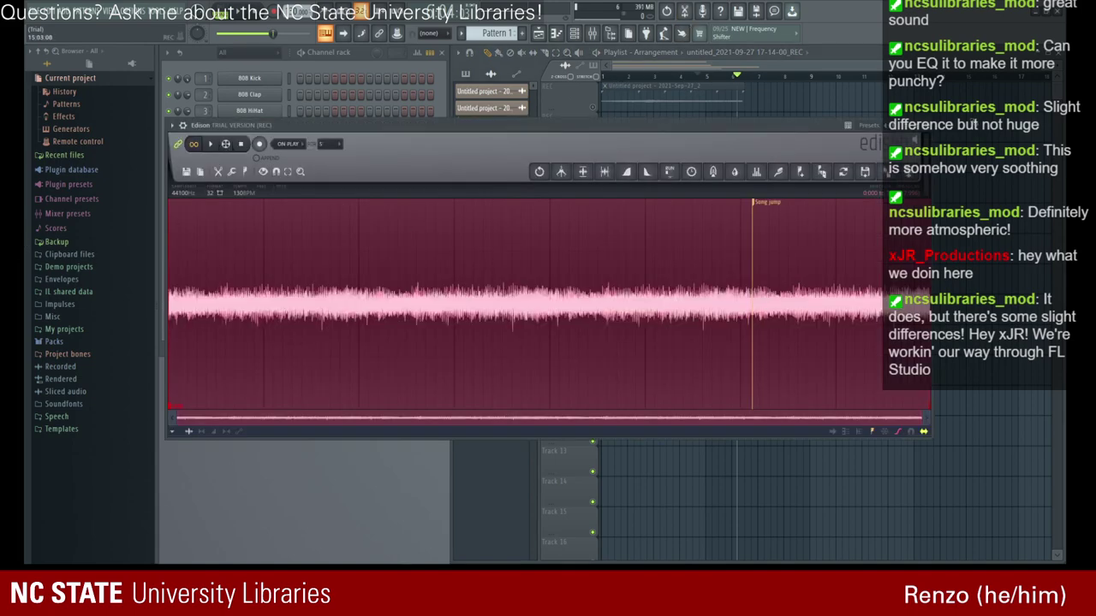
left_click(927, 124)
left_click(563, 201)
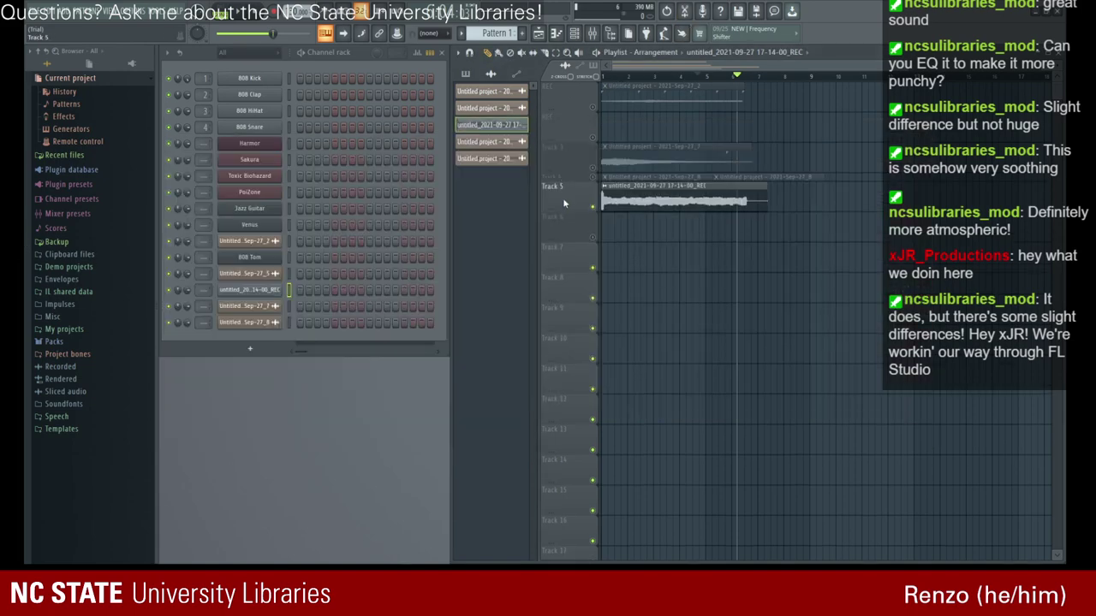
left_click(561, 181)
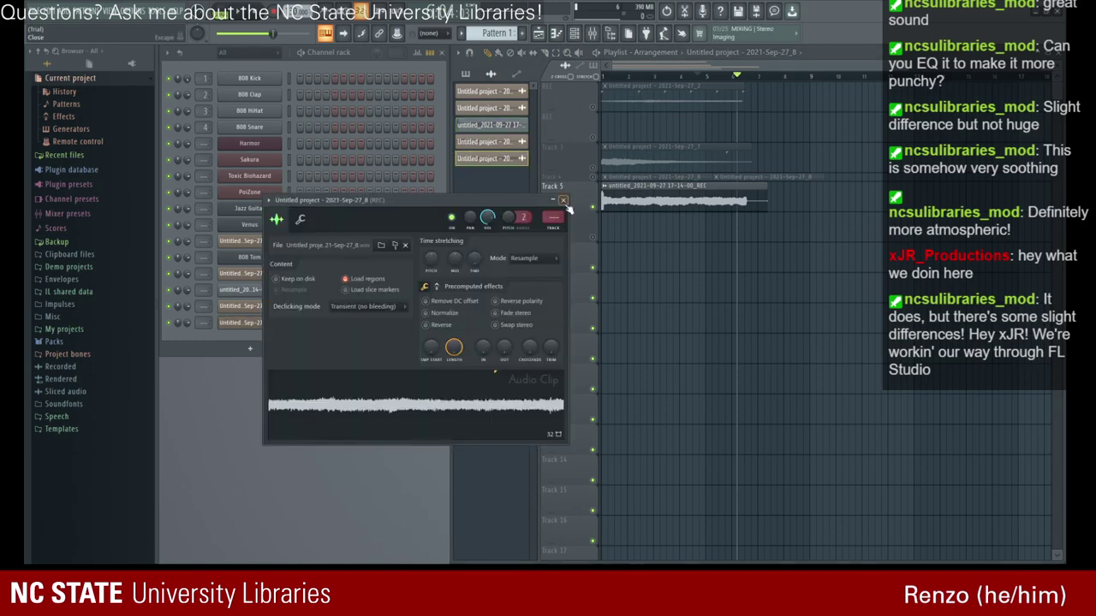
left_click(565, 202)
left_click(561, 182)
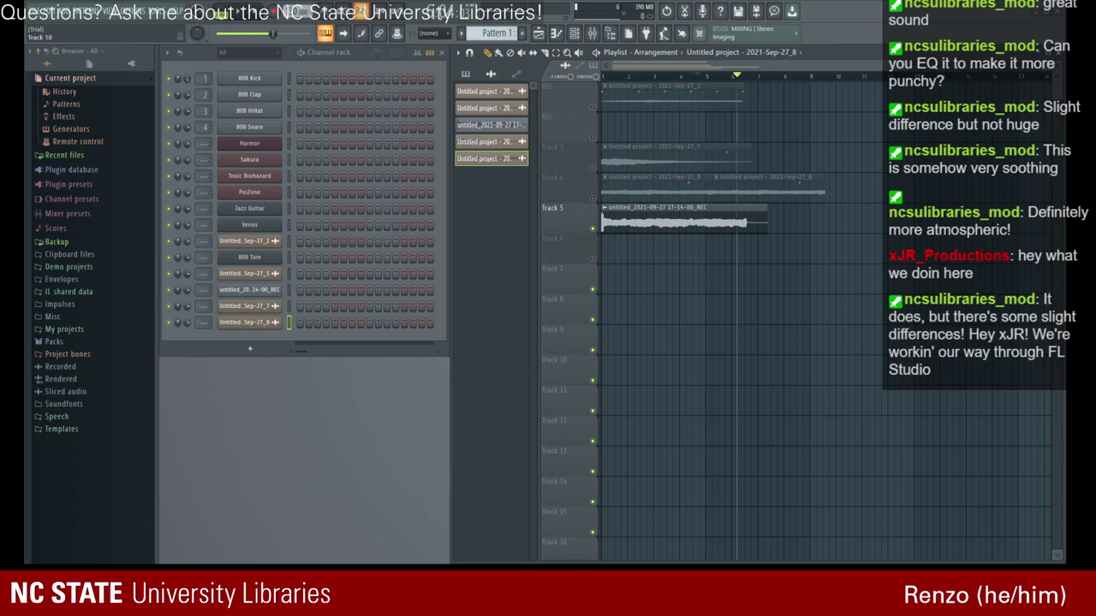
- Try deleting the long middle section of the recording in Edison, and undo the deletion after playing it
left_click(666, 224)
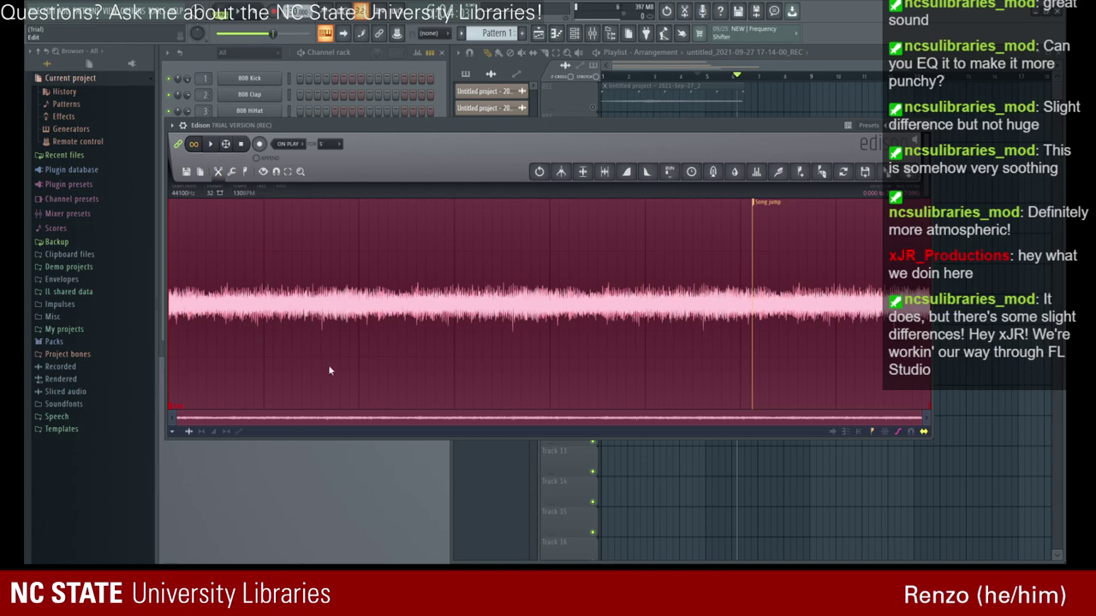
left_click_drag(232, 349, 769, 240)
key("Delete")
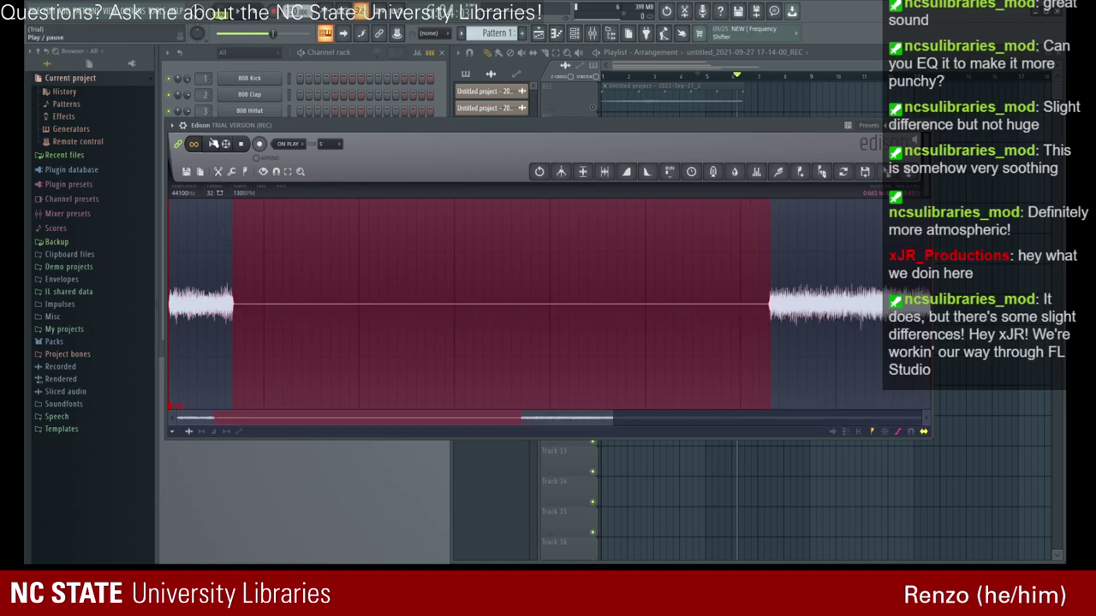
left_click(213, 144)
left_click(539, 175)
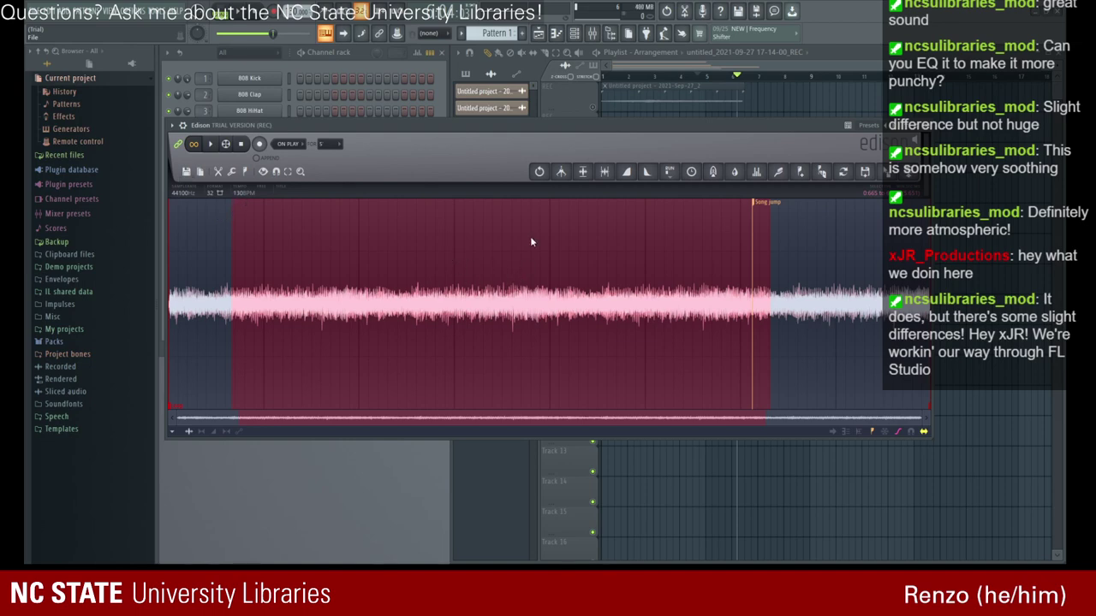
- Try to bring the REC clip from Track 5 into the repositioned Edison window
left_click_drag(512, 130, 630, 252)
left_click(616, 214)
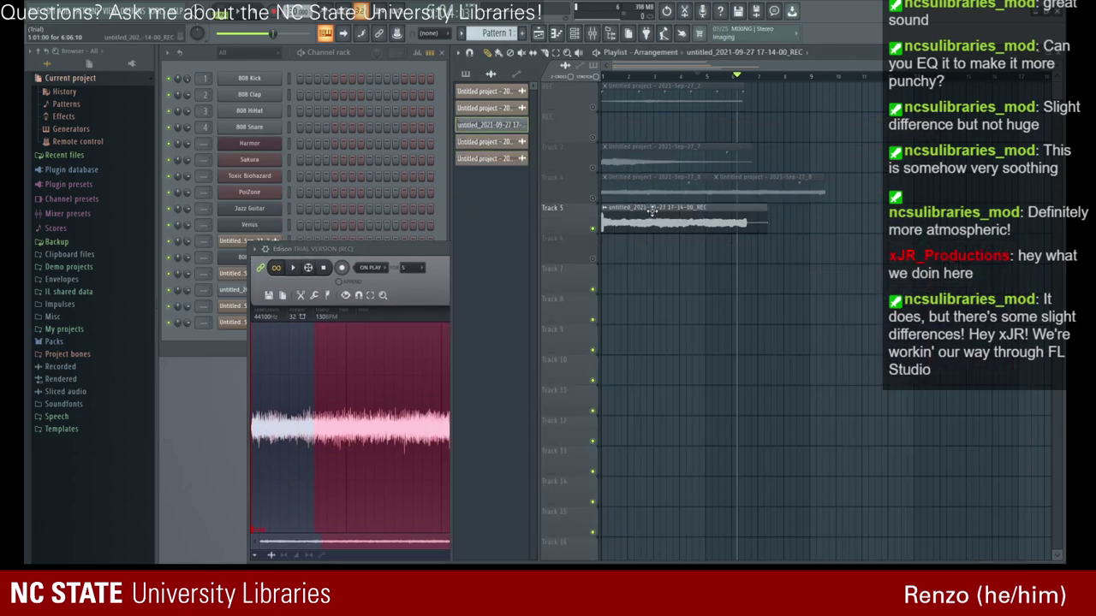
left_click_drag(616, 213, 648, 208)
left_click(417, 260)
left_click_drag(417, 259, 341, 266)
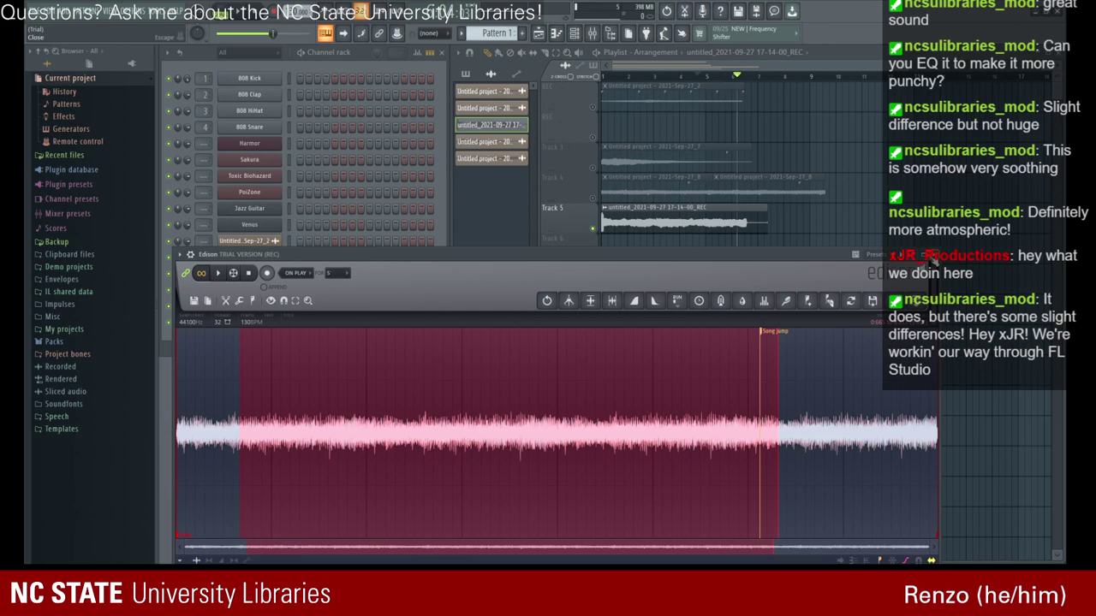
left_click(933, 256)
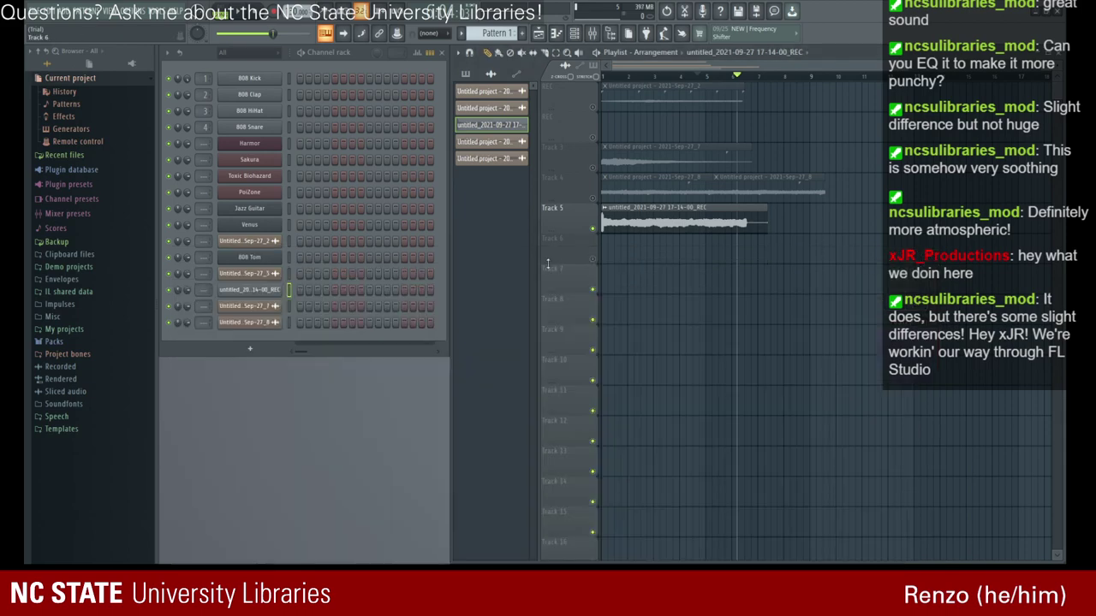
left_click(686, 11)
left_click_drag(837, 253, 861, 174)
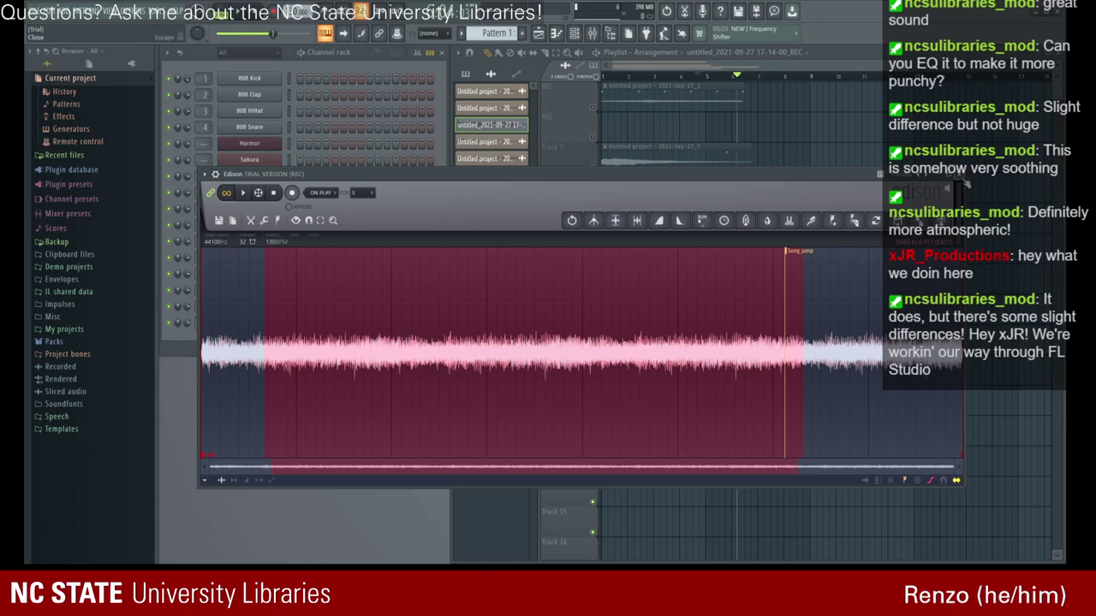
left_click(960, 178)
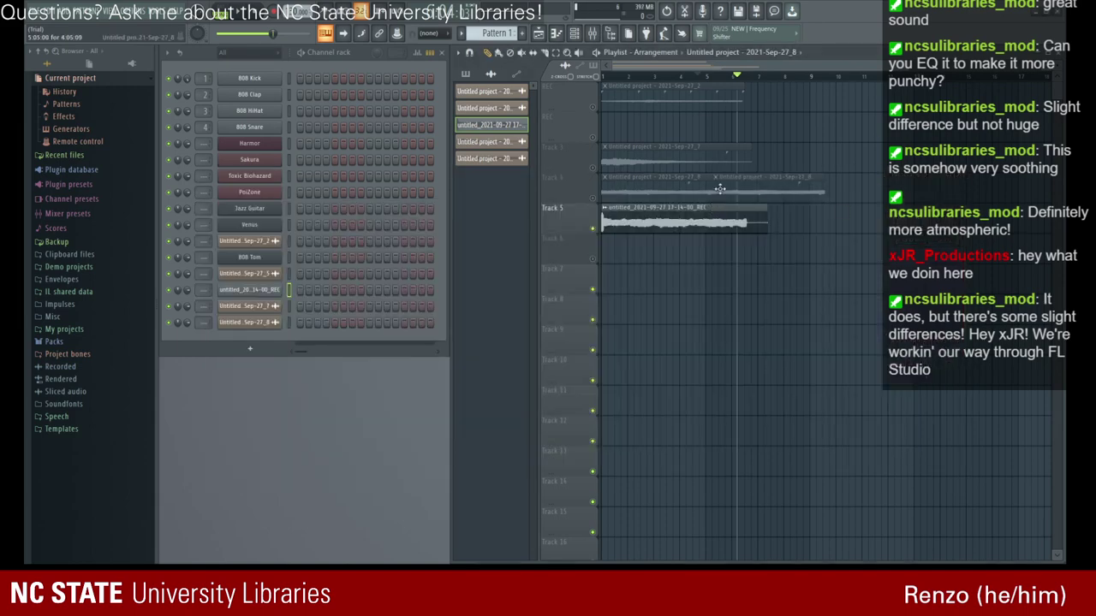
left_click(717, 186)
left_click(715, 221)
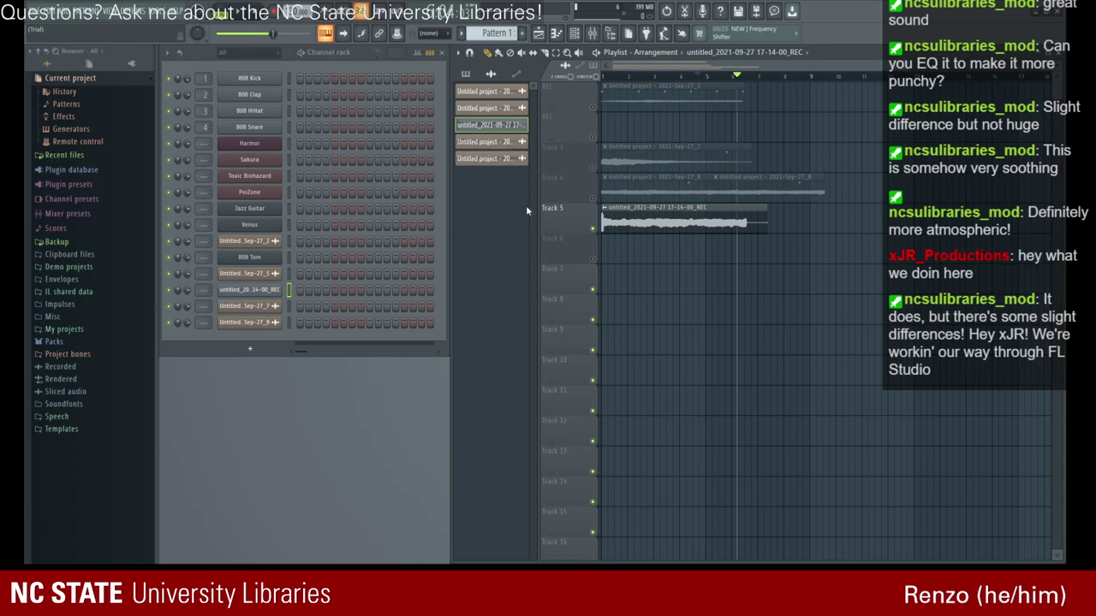
key("ctrl+e")
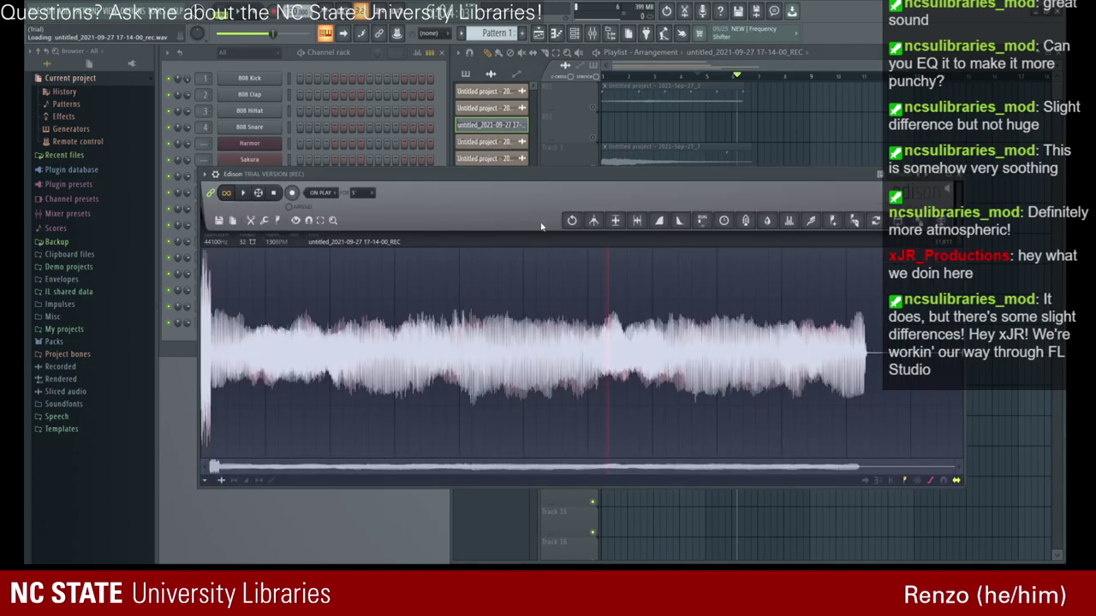
left_click_drag(568, 191, 635, 137)
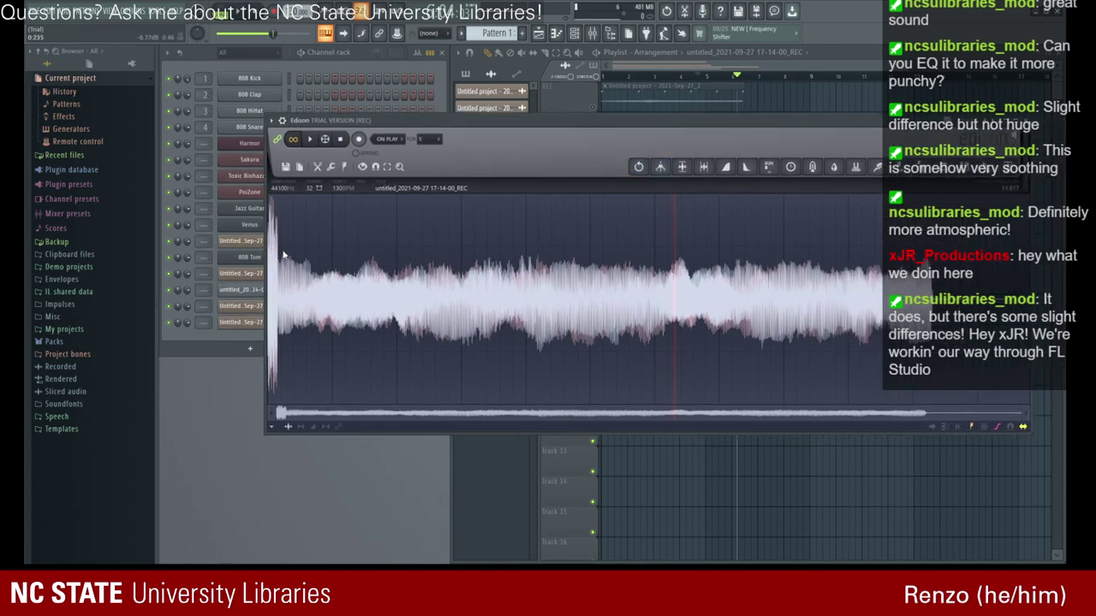
- Delete the loud attack at the start of the REC recording and play back the result
left_click_drag(284, 253, 269, 249)
left_click_drag(315, 175, 306, 137)
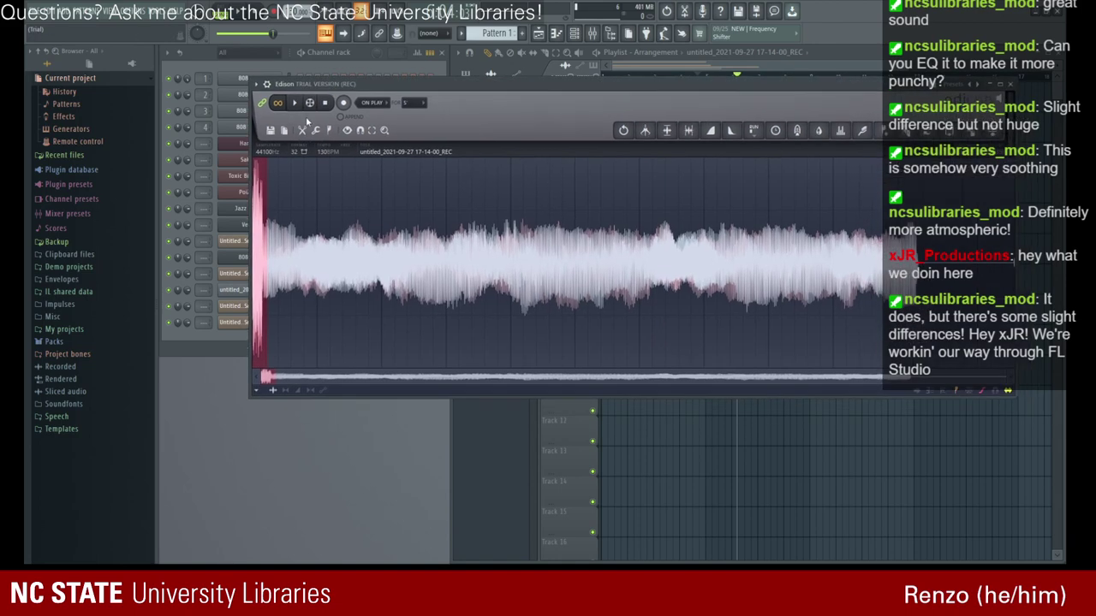
left_click(326, 200)
left_click(295, 103)
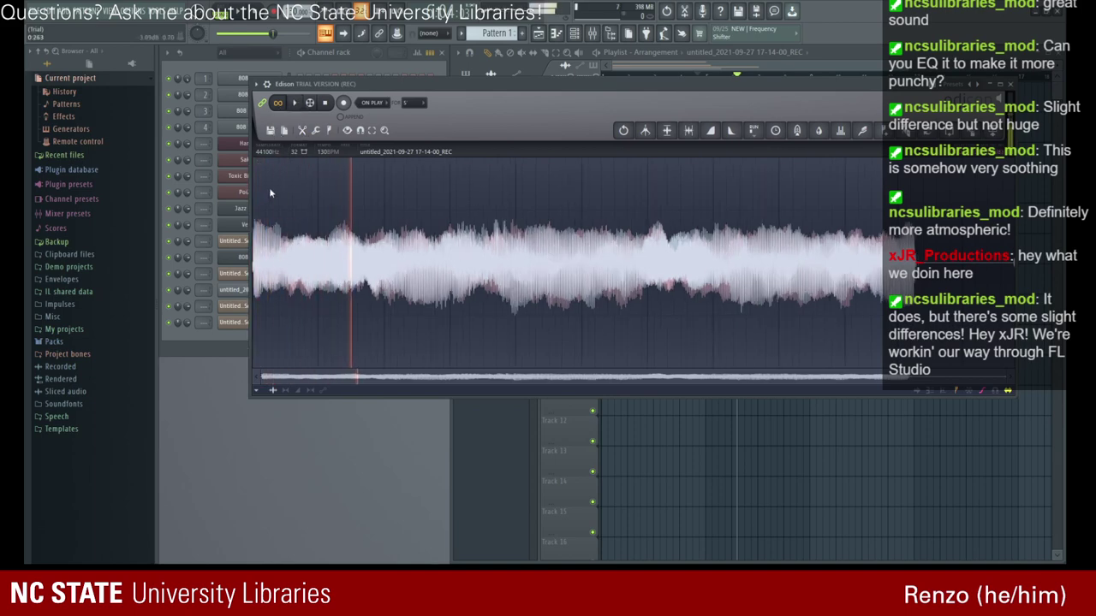
key("space")
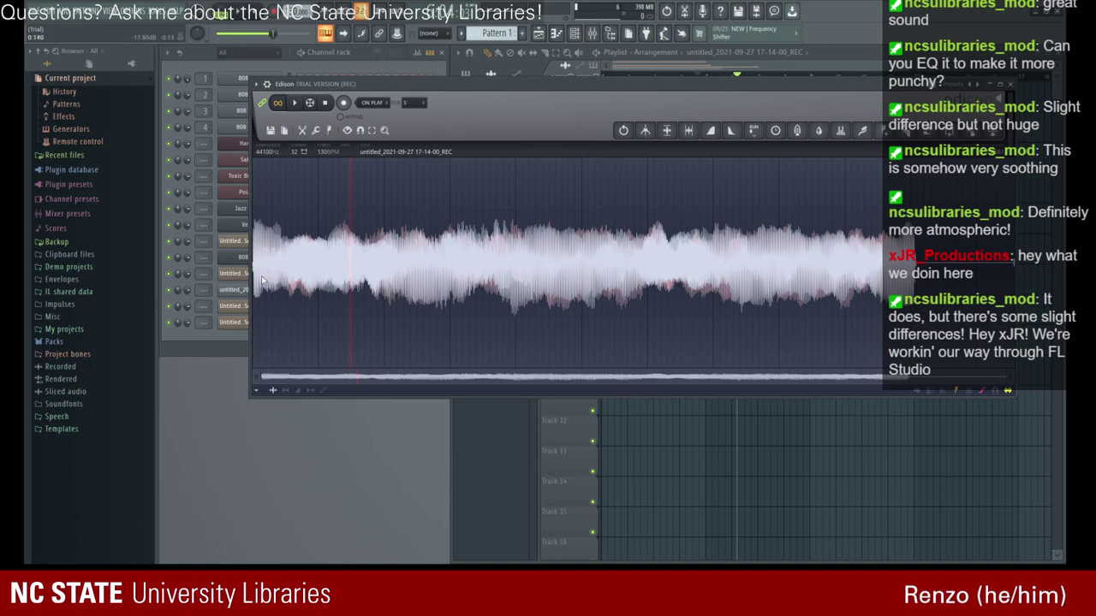
- Trim the first few uneven wave cycles from the very beginning of the REC recording
scroll(263, 281, "up", 3)
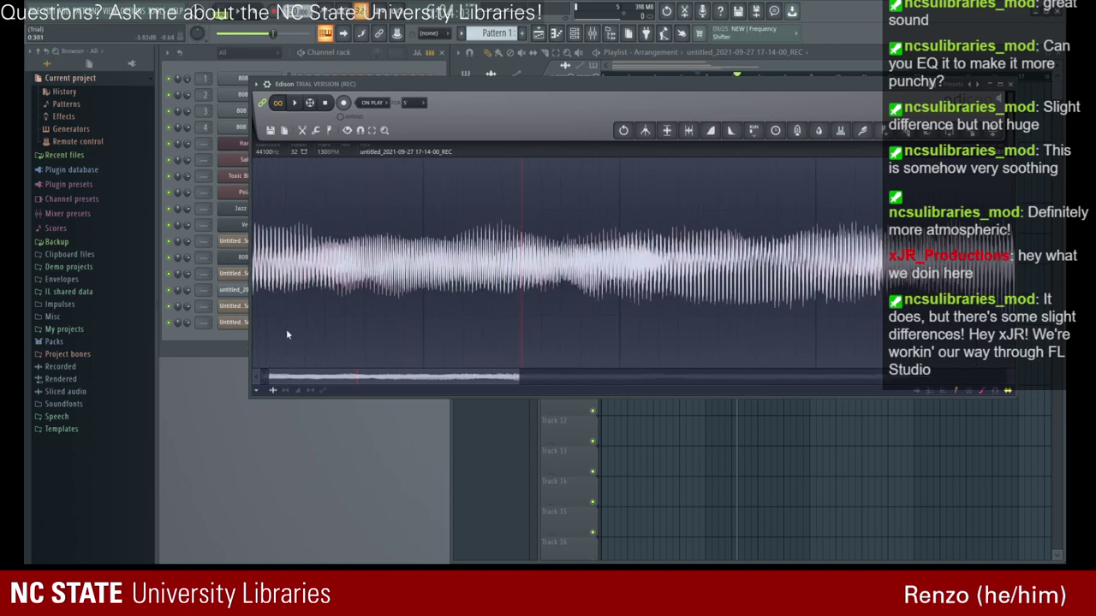
scroll(261, 257, "down", 1)
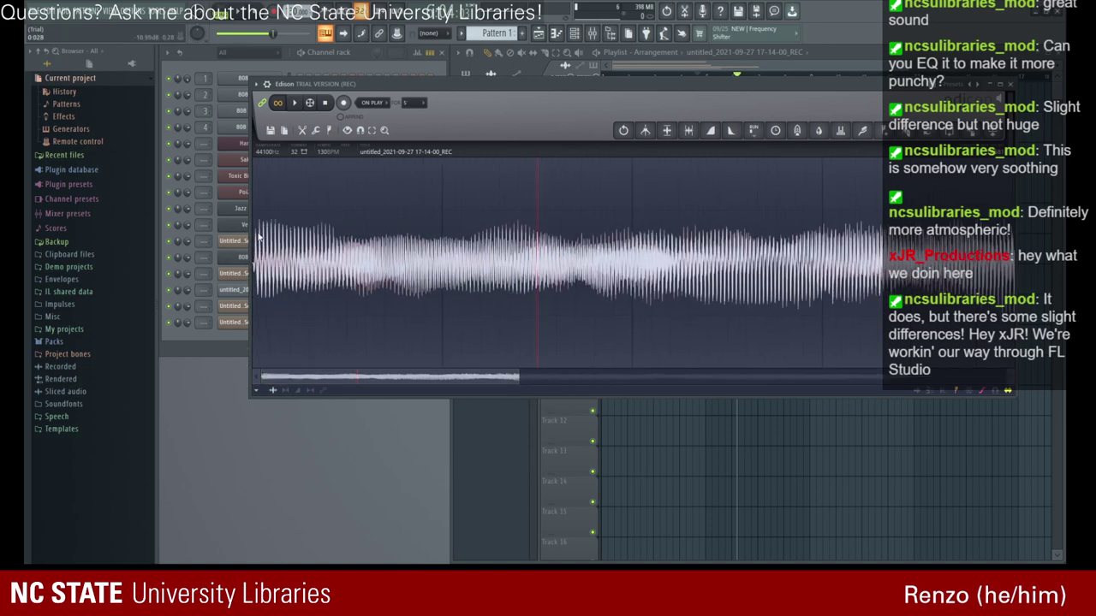
scroll(259, 239, "up", 4)
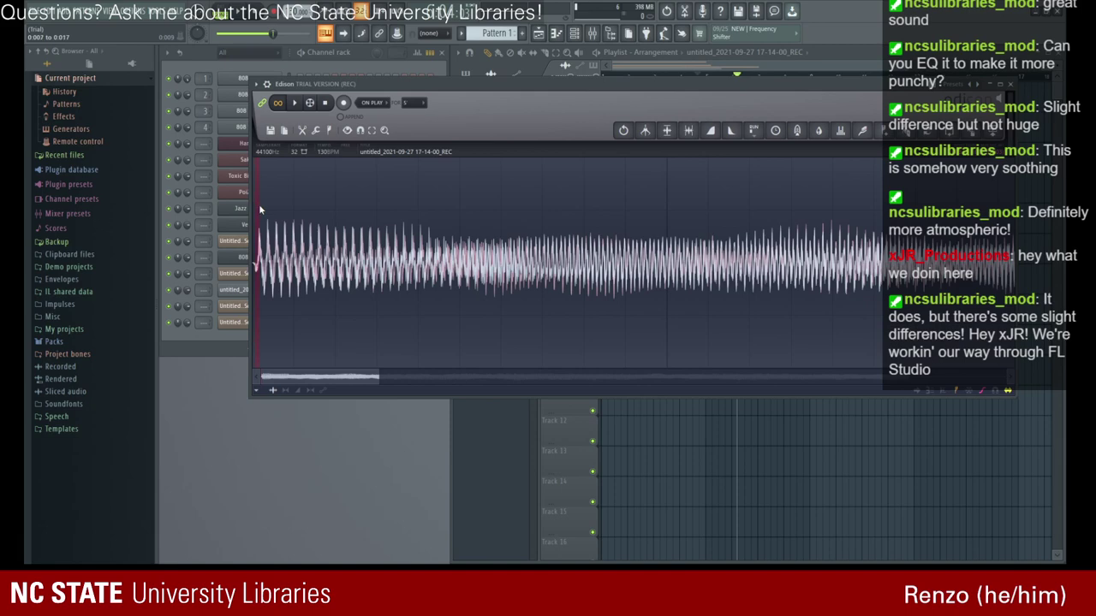
left_click_drag(270, 218, 254, 206)
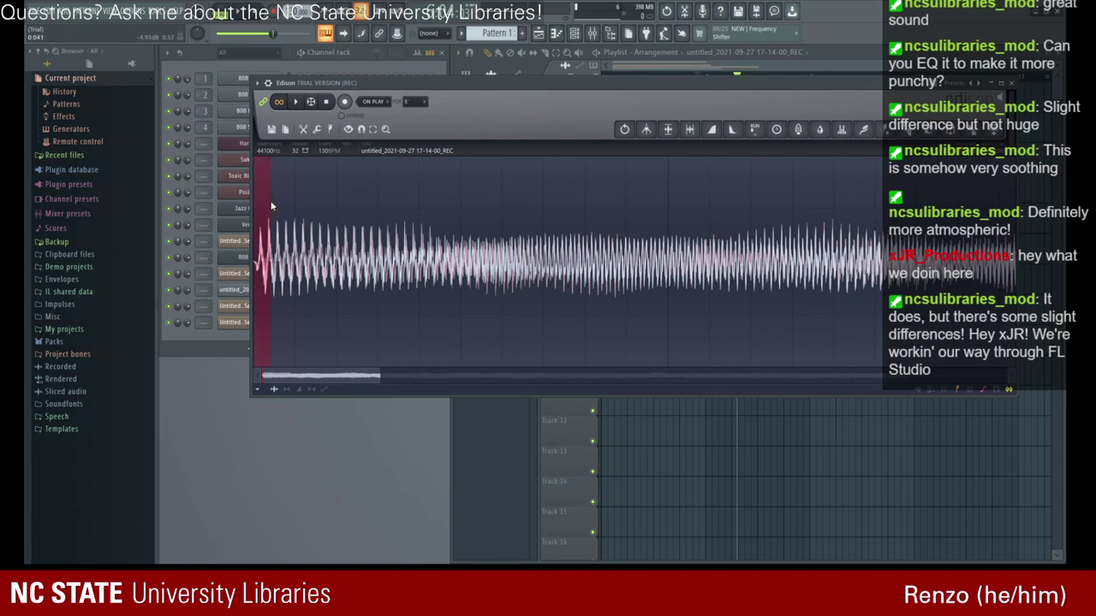
left_click_drag(272, 205, 266, 204)
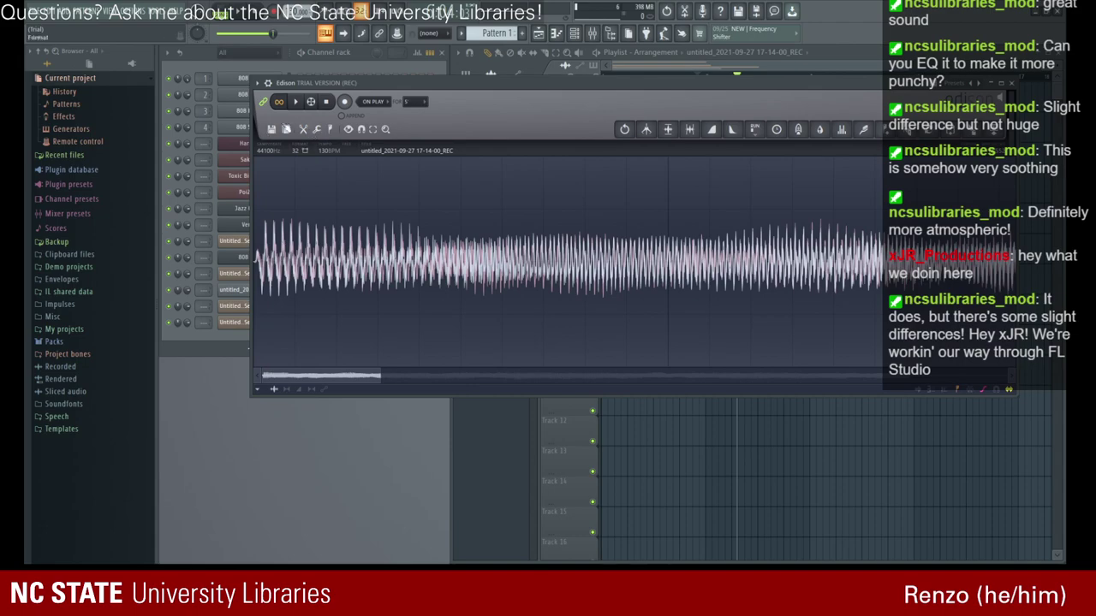
- Play the trimmed recording while examining its waveform cycles up close
key("space")
scroll(303, 299, "down", 3)
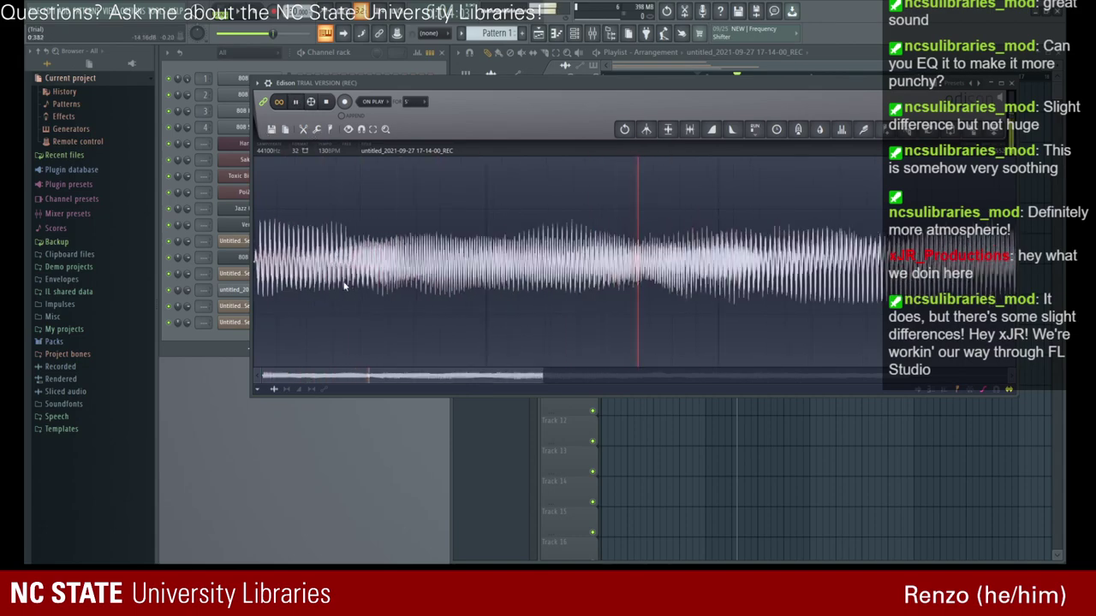
scroll(345, 287, "up", 2)
scroll(405, 296, "up", 3)
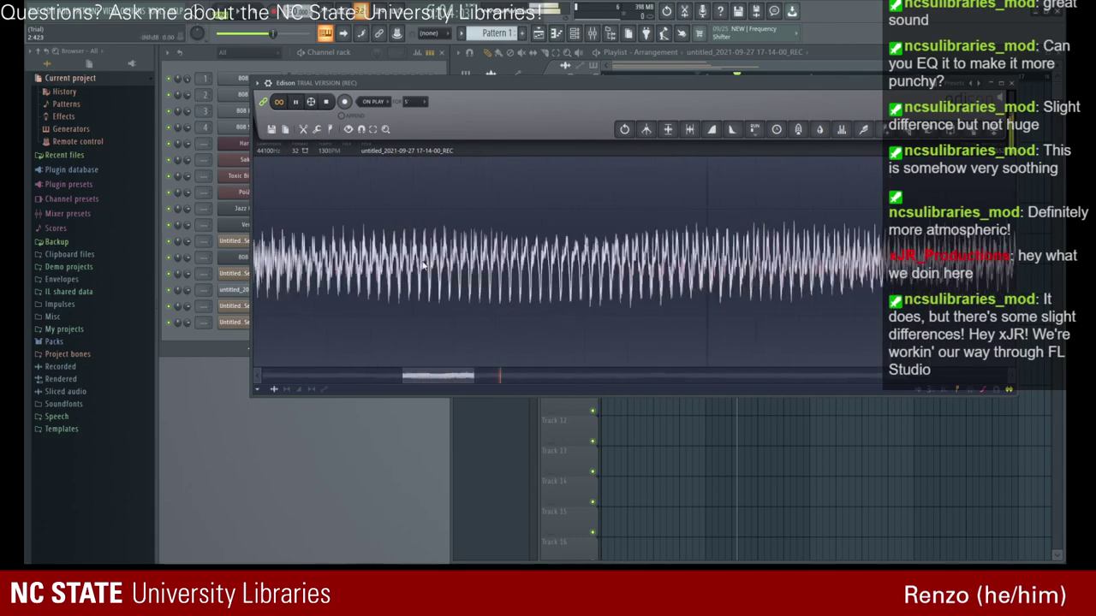
scroll(419, 269, "up", 4)
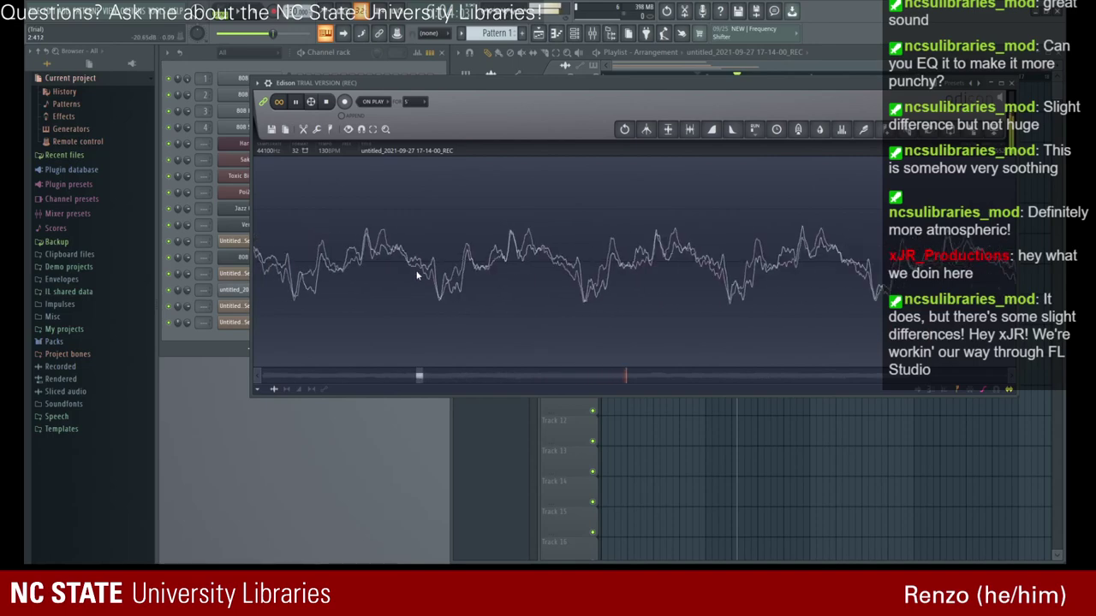
- Delete the silent tail after the last full wave cycle at the end of the REC recording
scroll(419, 261, "down", 6)
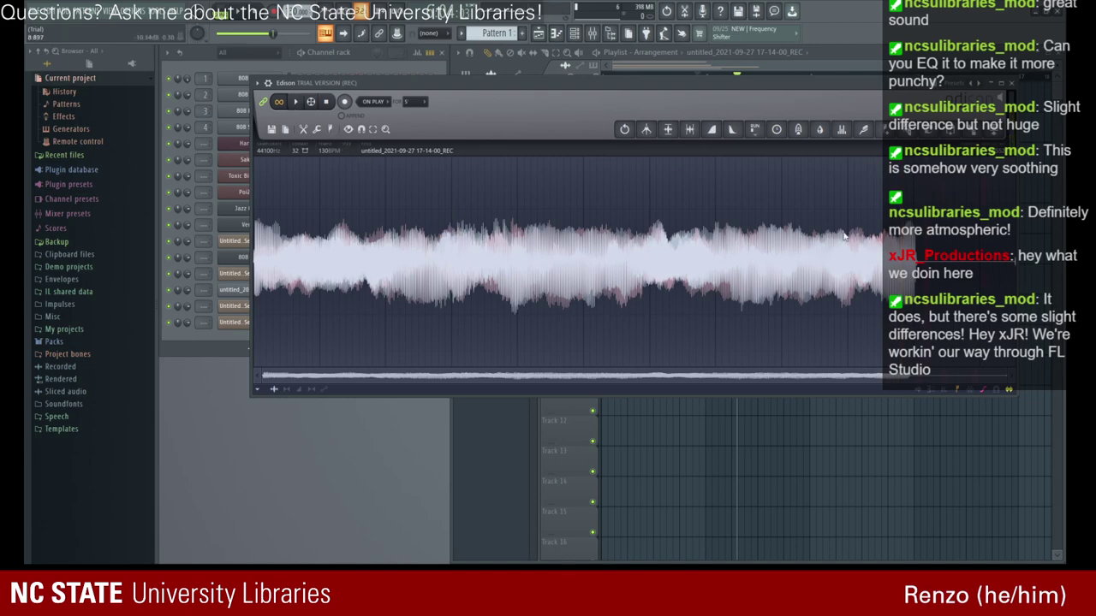
scroll(890, 246, "up", 6)
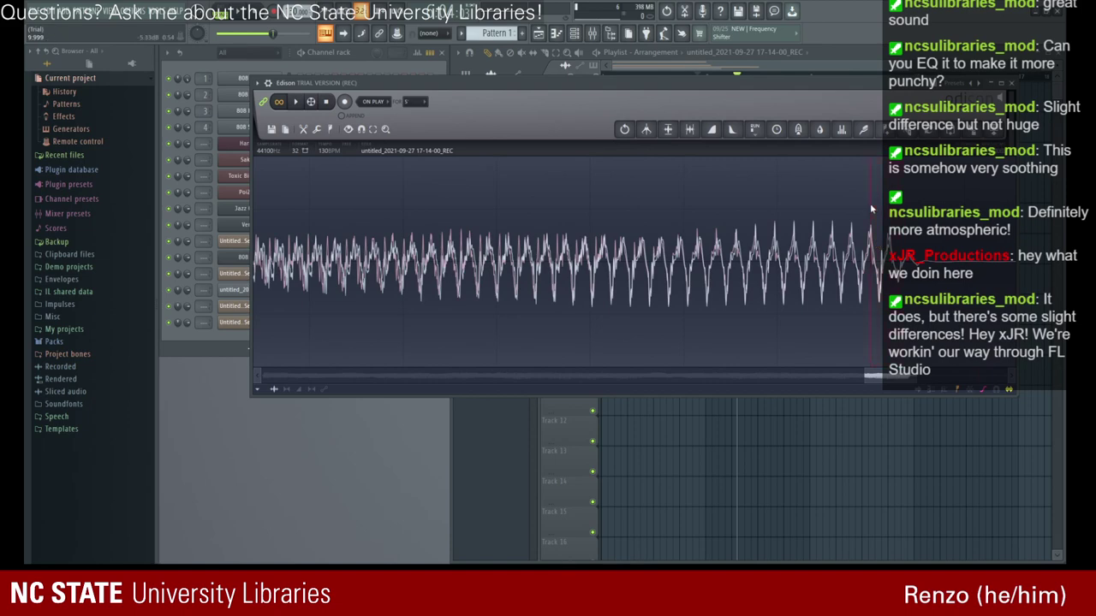
scroll(872, 208, "down", 3)
scroll(872, 208, "down", 4)
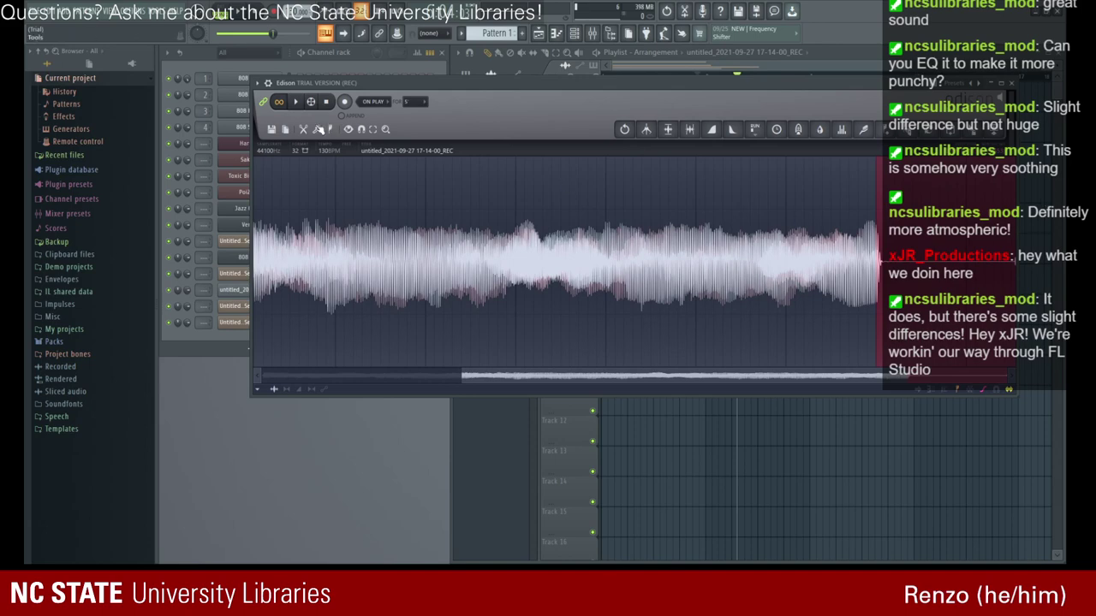
left_click(334, 209)
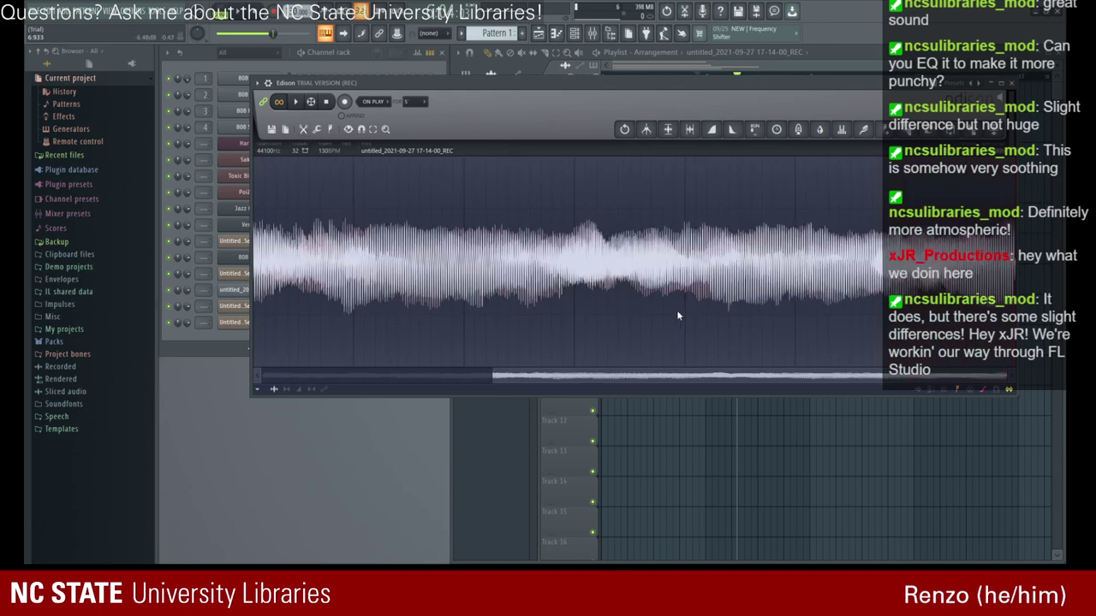
- Play the whole trimmed REC recording in Edison with its full waveform in view and close Edison
scroll(677, 314, "down", 2)
scroll(675, 313, "up", 3)
scroll(541, 248, "down", 3)
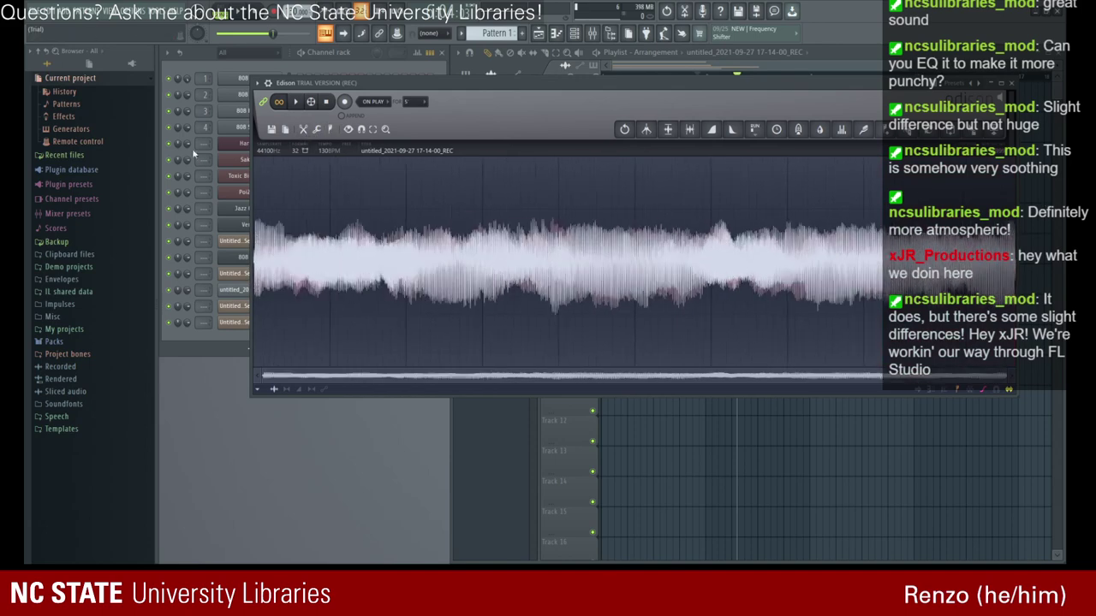
left_click(295, 103)
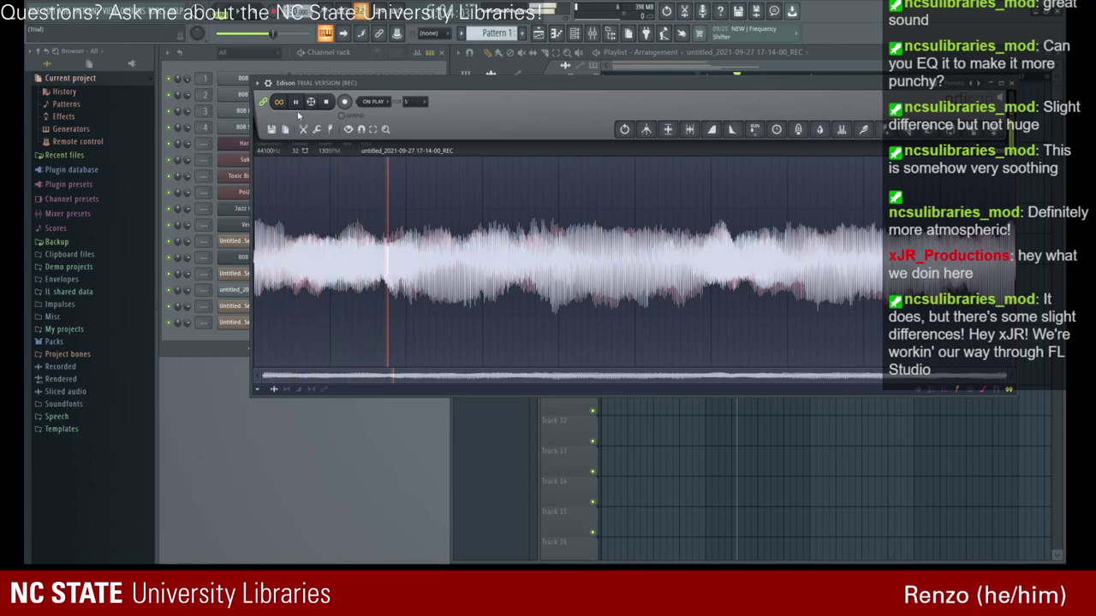
left_click(296, 102)
left_click(297, 103)
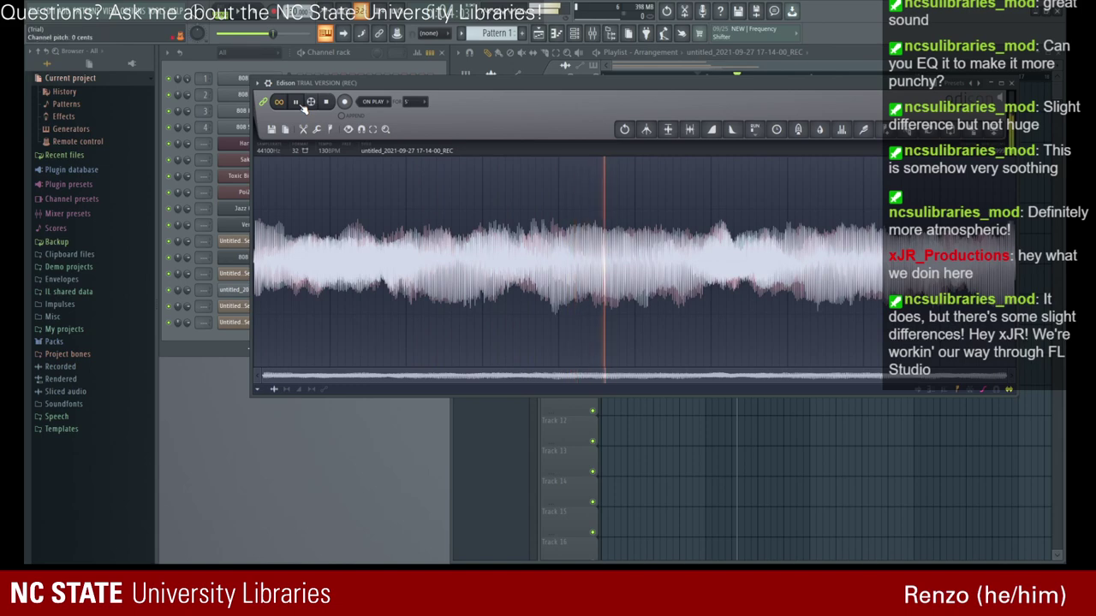
left_click(298, 103)
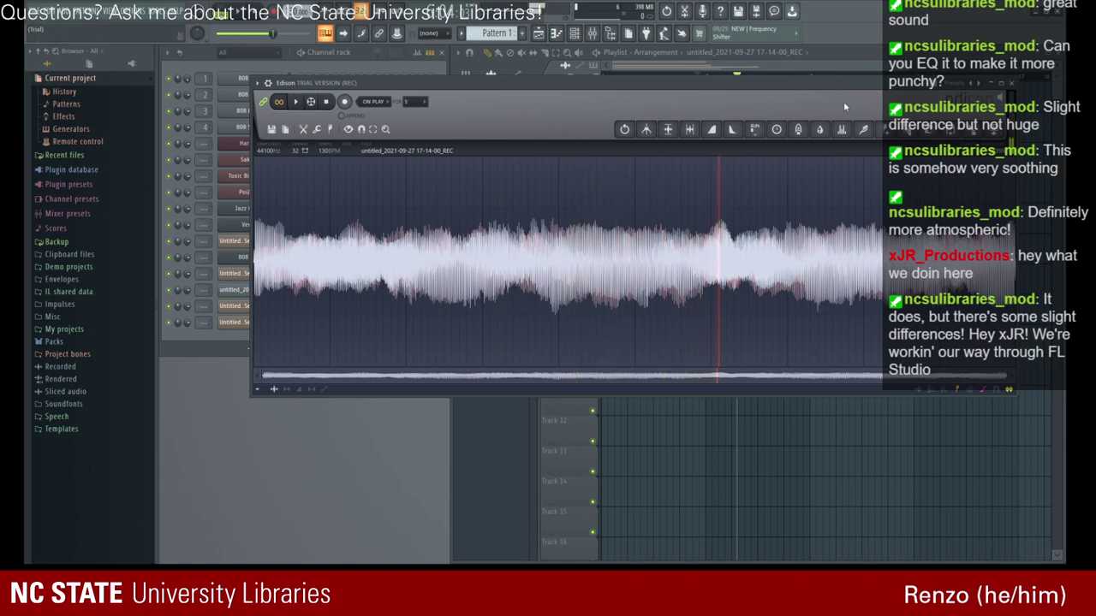
left_click(1011, 84)
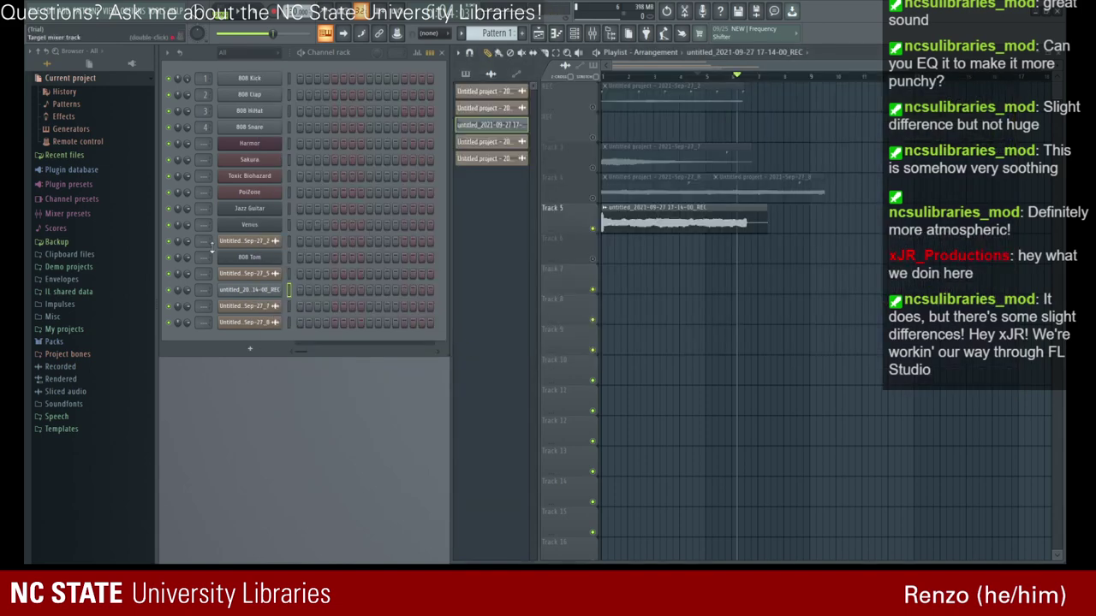
- Open the Jazz Guitar channel's FLEX synth and browse its presets, selecting the Arksun Cityscape pack
left_click(274, 223)
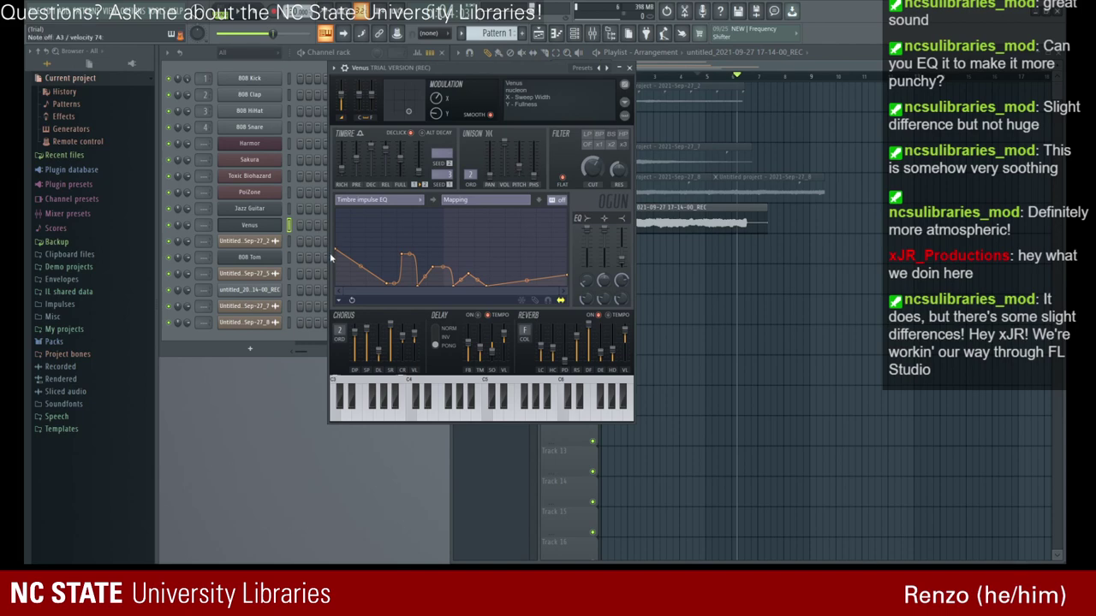
left_click(629, 68)
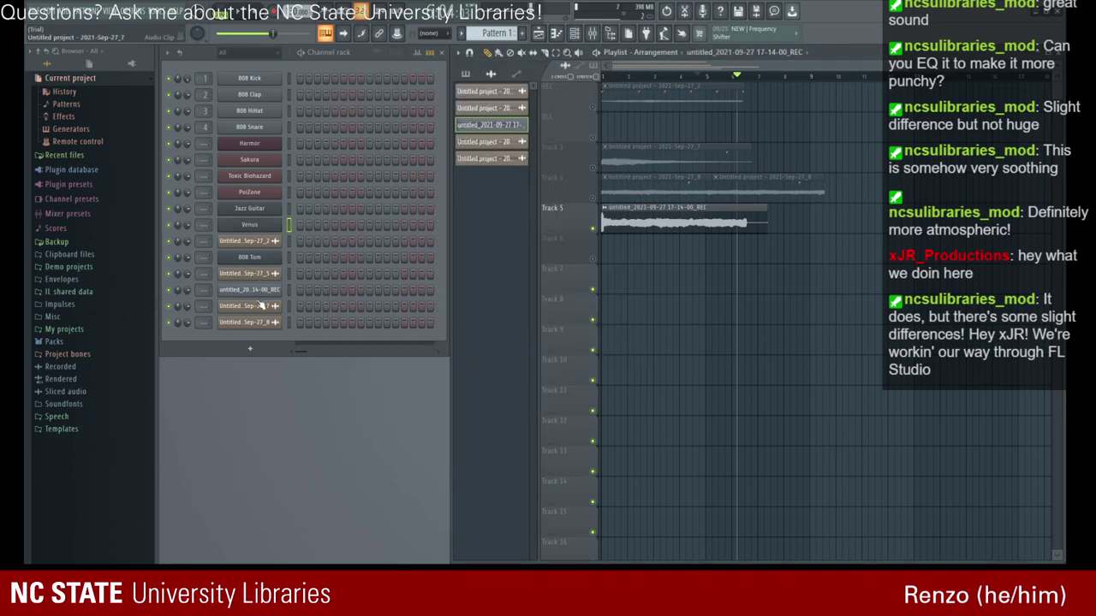
left_click(258, 213)
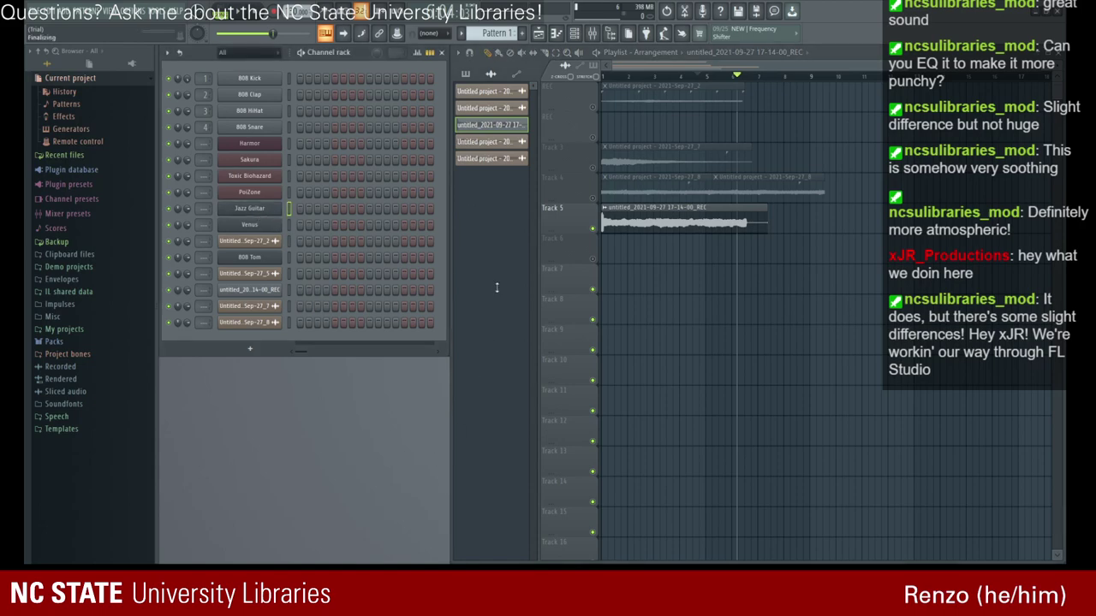
left_click(250, 208)
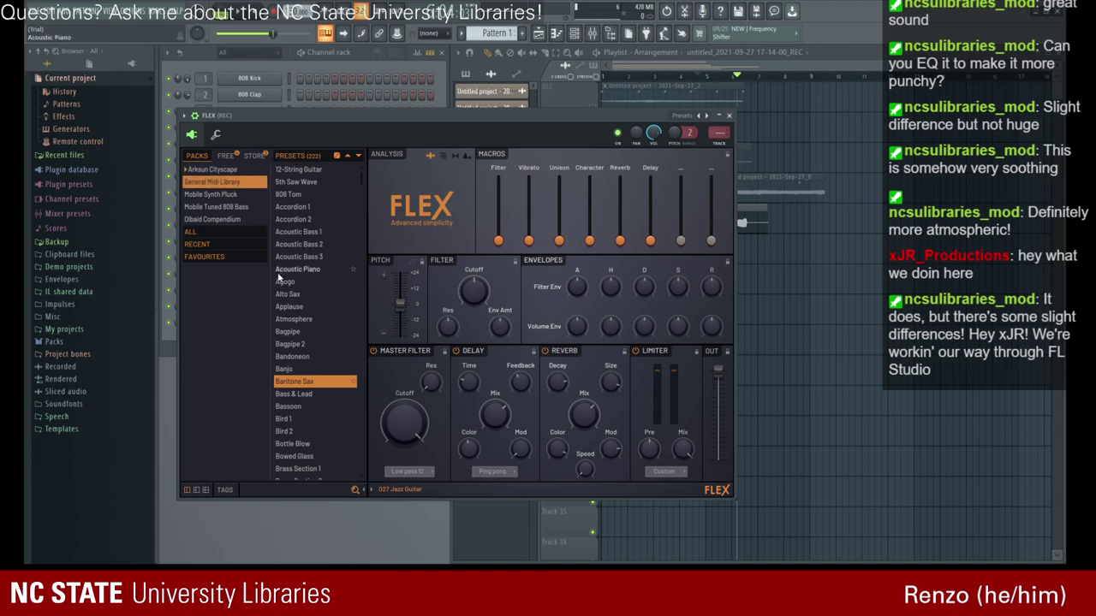
scroll(316, 392, "down", 5)
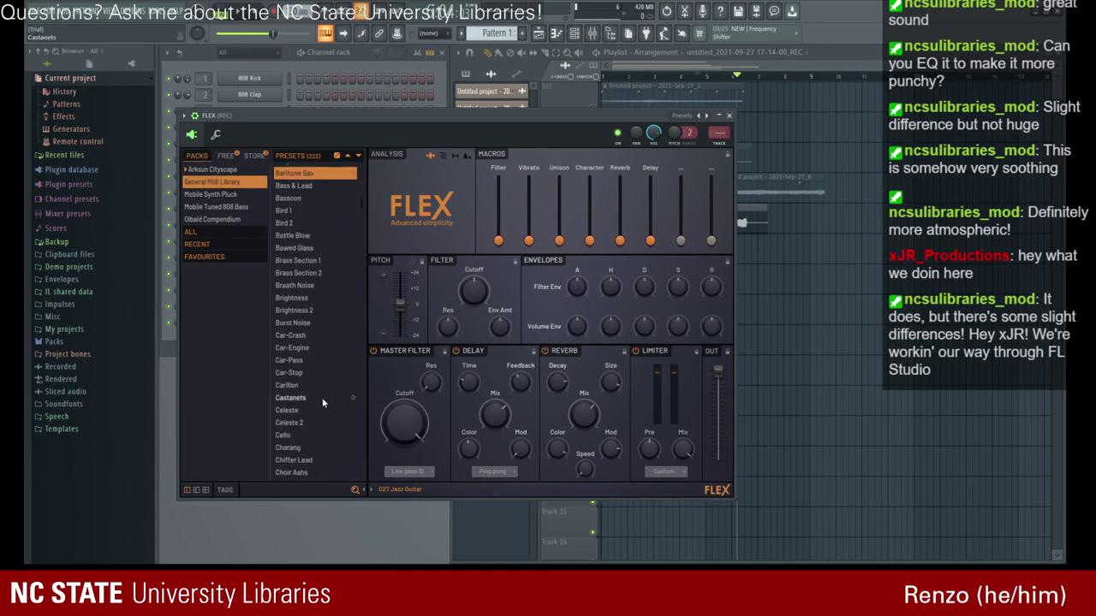
scroll(322, 397, "down", 4)
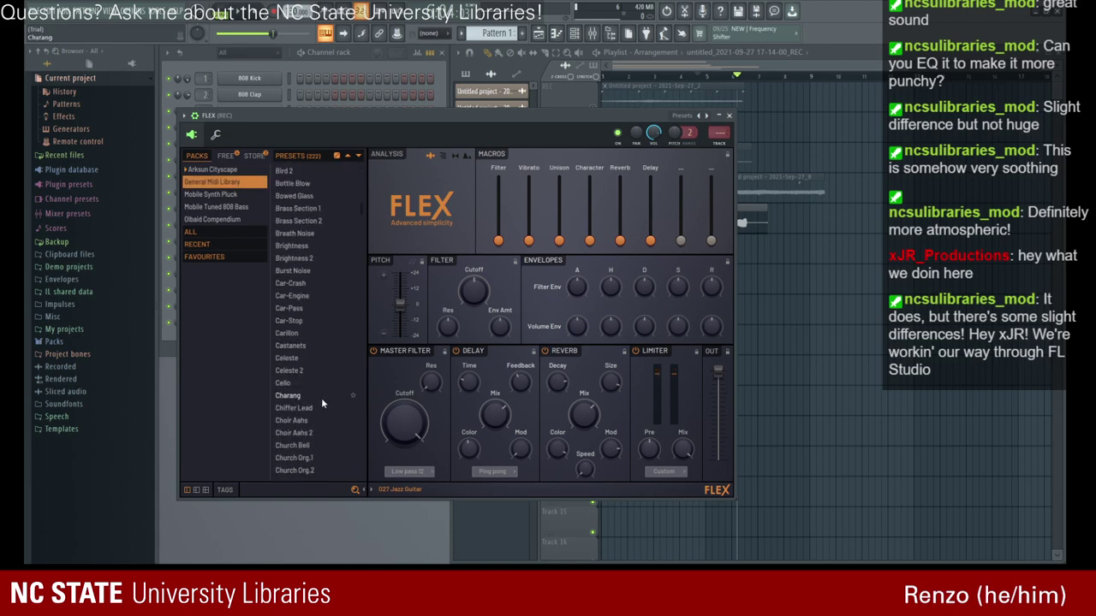
left_click(206, 170)
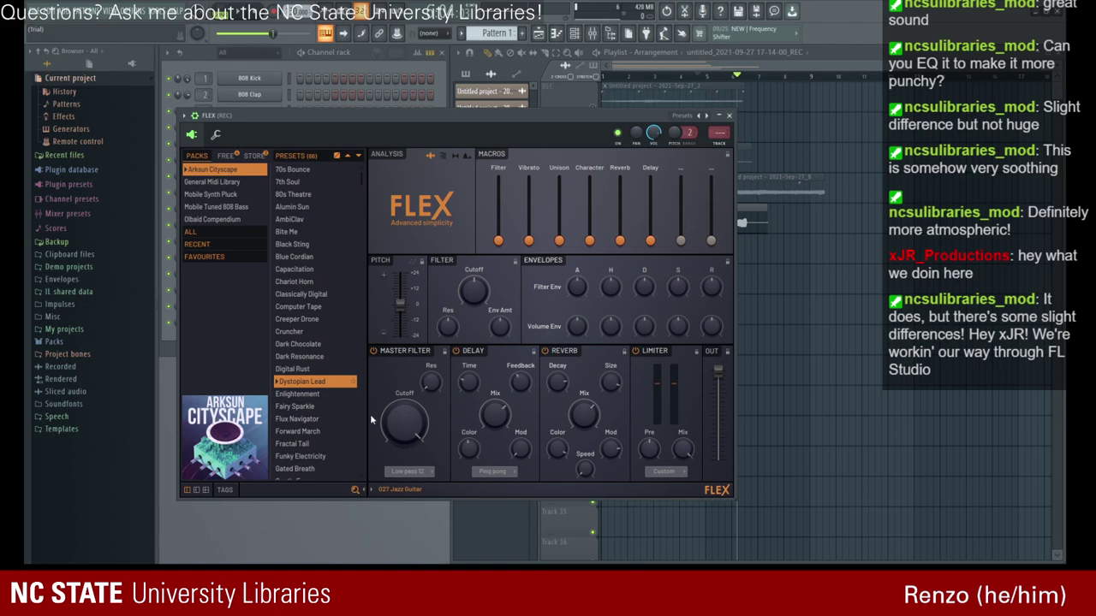
- Load the Dark Chocolate preset and raise its Overdrive macro to maximum, along with the Character, Unison, Vibrato and Filter macros
left_click(304, 343)
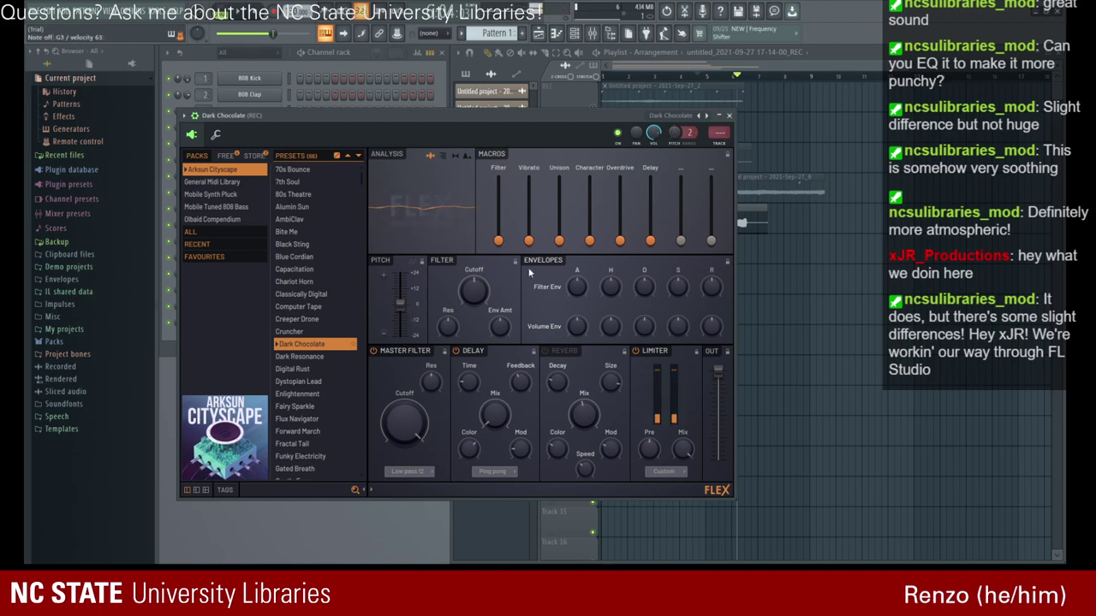
left_click_drag(651, 241, 650, 188)
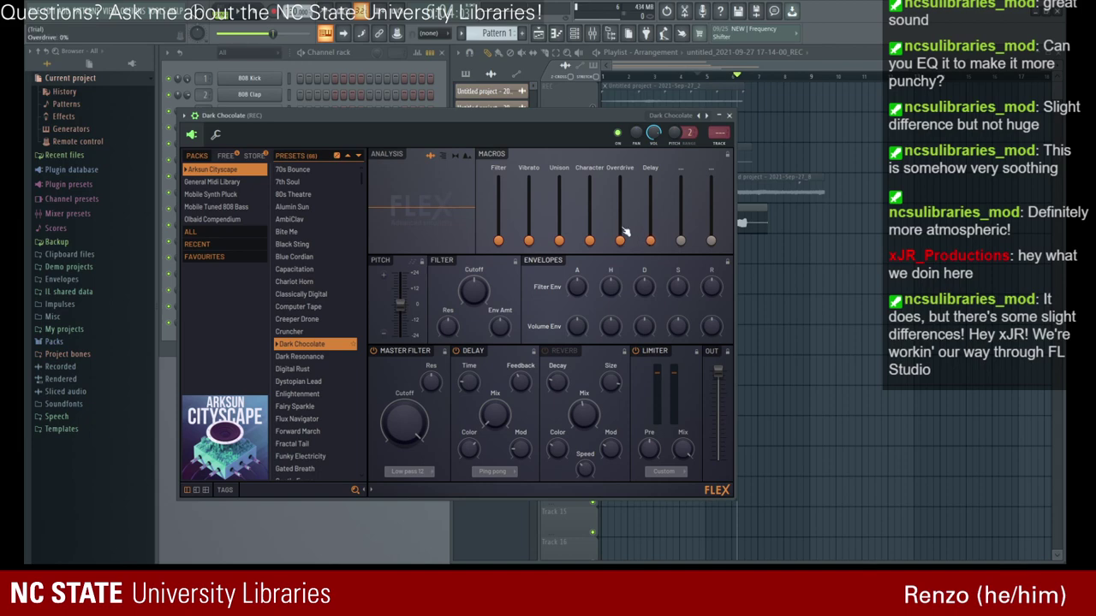
left_click_drag(619, 236, 619, 178)
left_click_drag(589, 240, 589, 192)
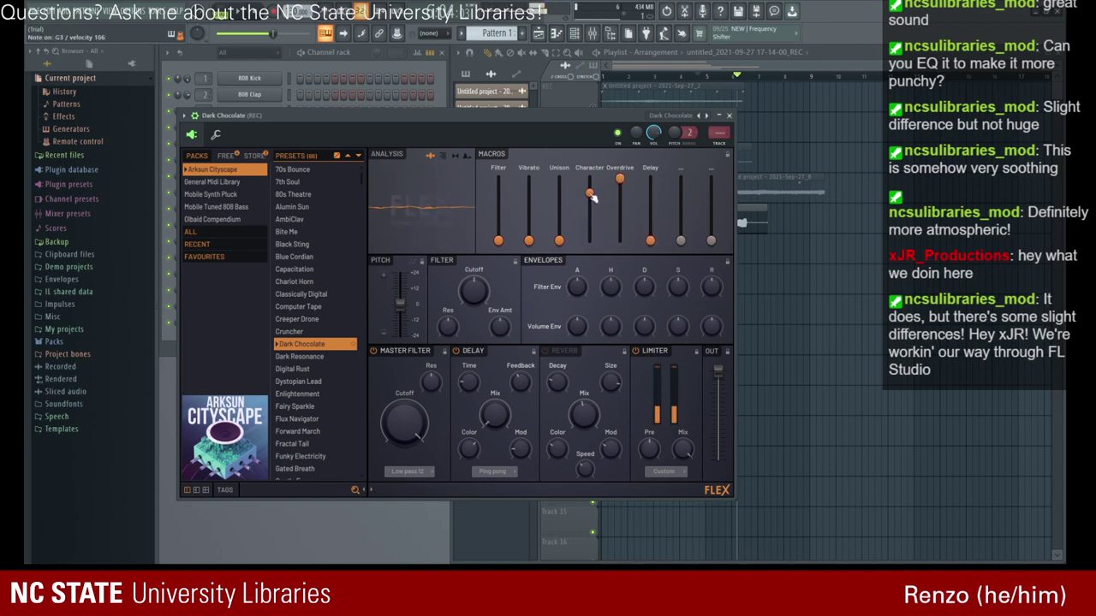
left_click_drag(559, 239, 498, 183)
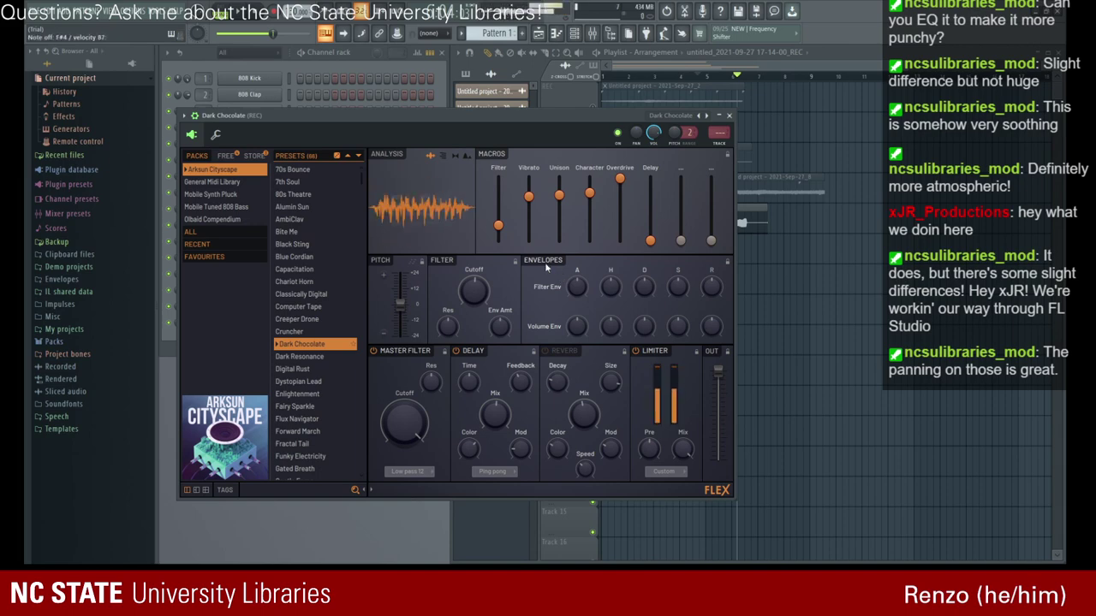
- Audition the Alumin Sun preset, load Digital Rust in its place and close the synth
left_click(324, 208)
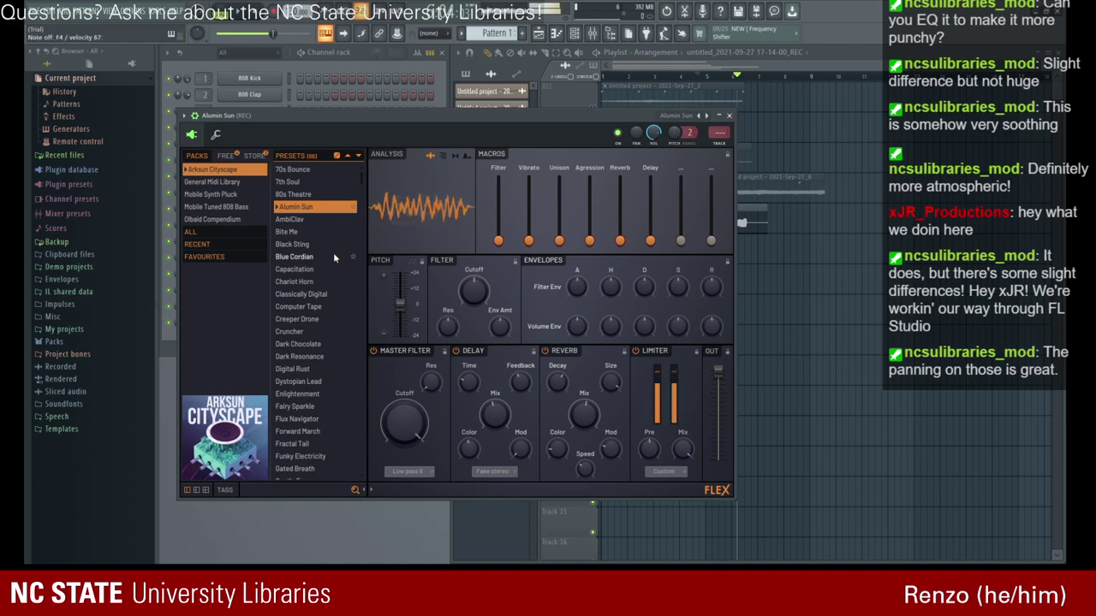
left_click(326, 369)
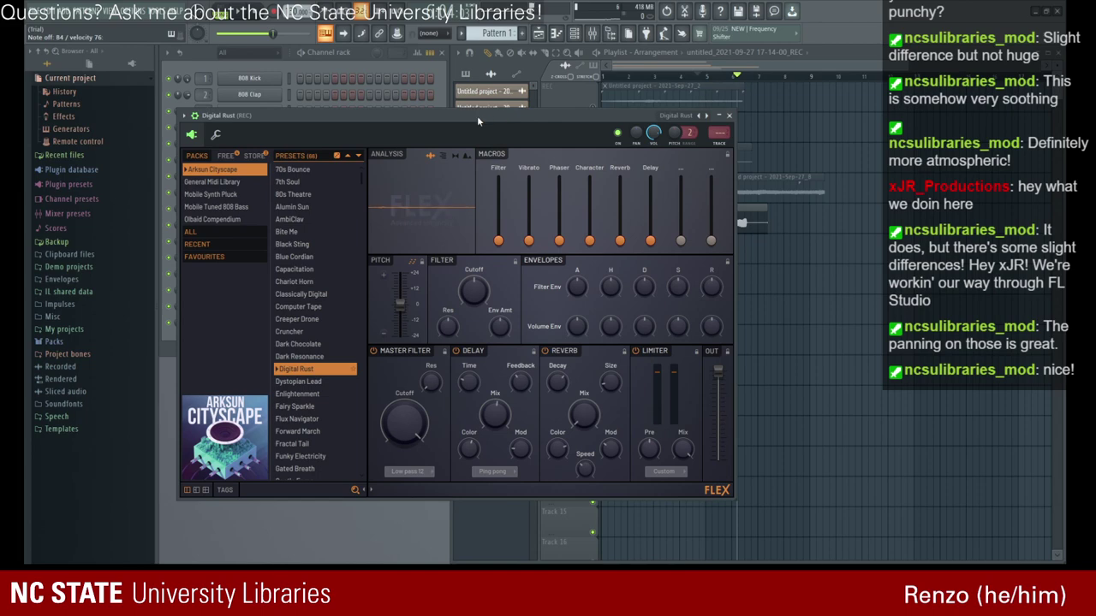
left_click(729, 115)
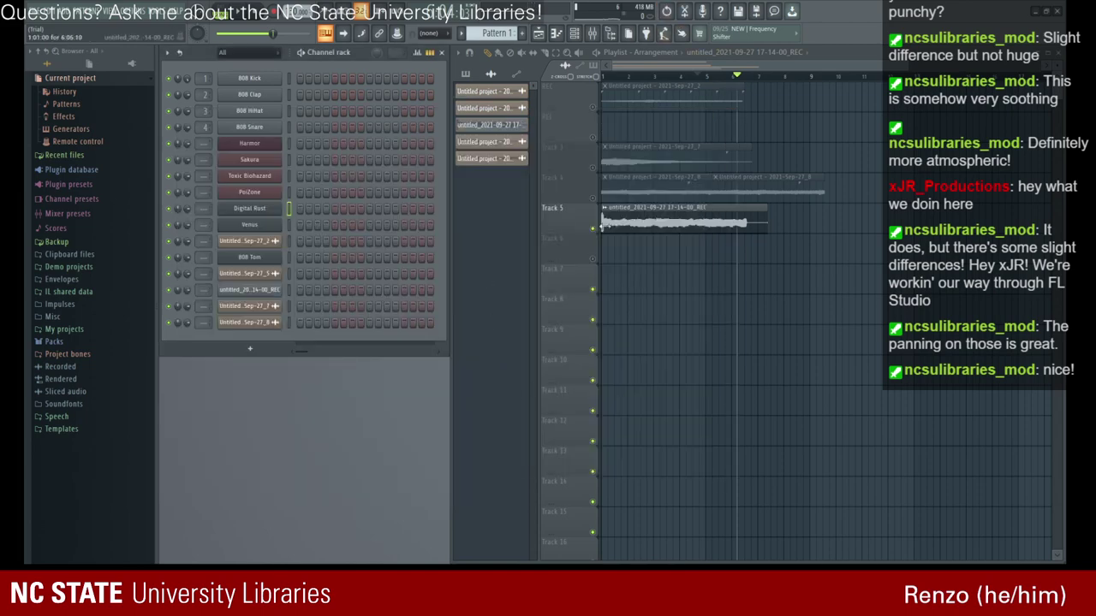
- Unmute Track 4 and play it together with Track 5, with the Digital Rust channel selected for live playing
left_click(648, 191)
left_click(592, 199)
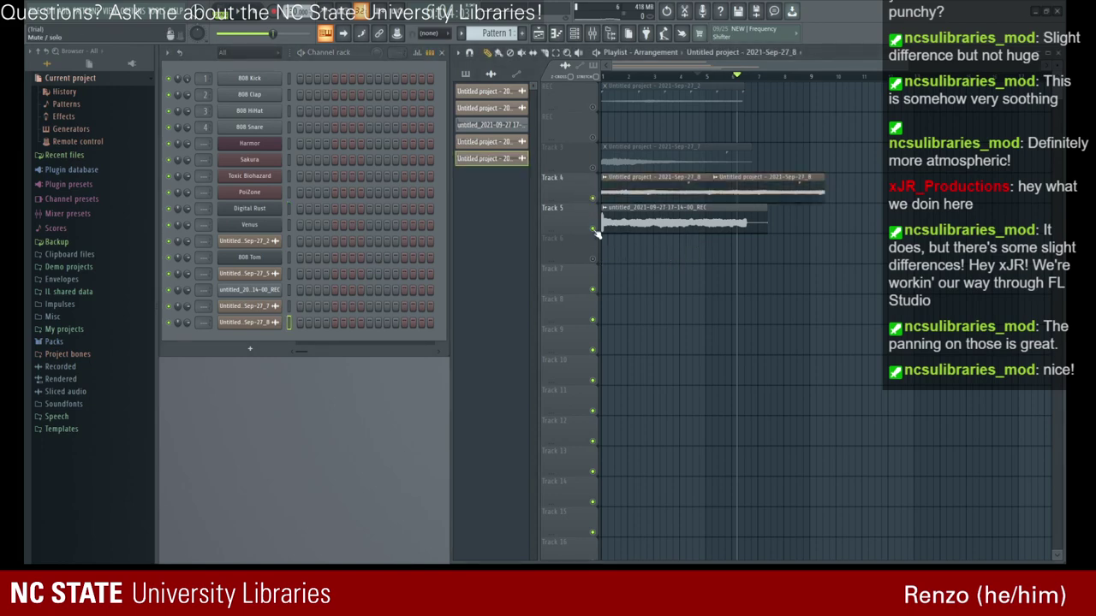
left_click(594, 231)
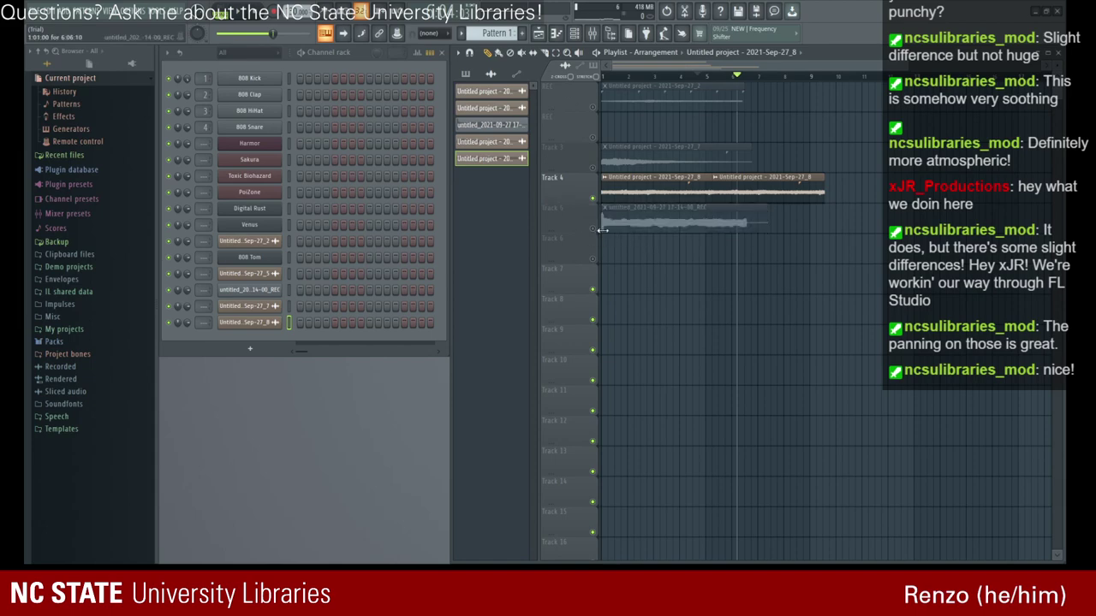
left_click(595, 231)
left_click_drag(613, 226, 612, 224)
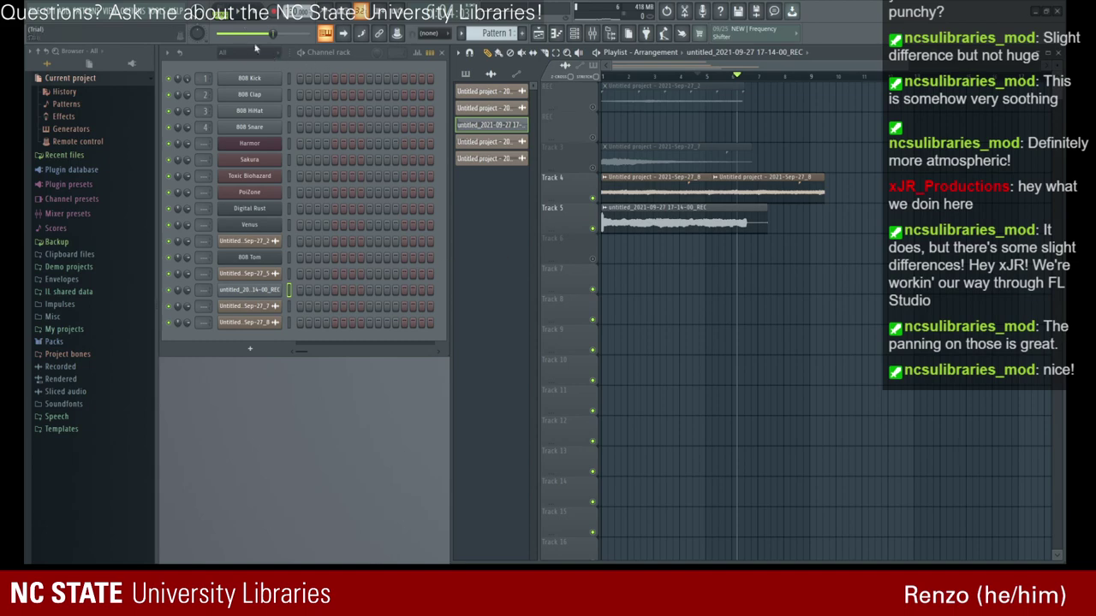
key("space")
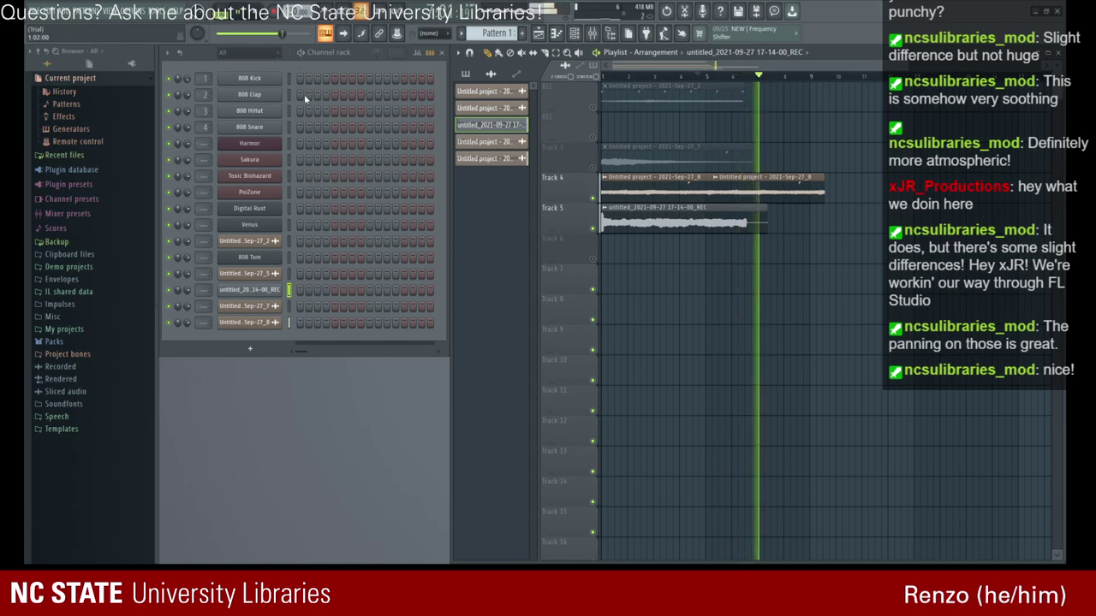
left_click(252, 210)
left_click(732, 116)
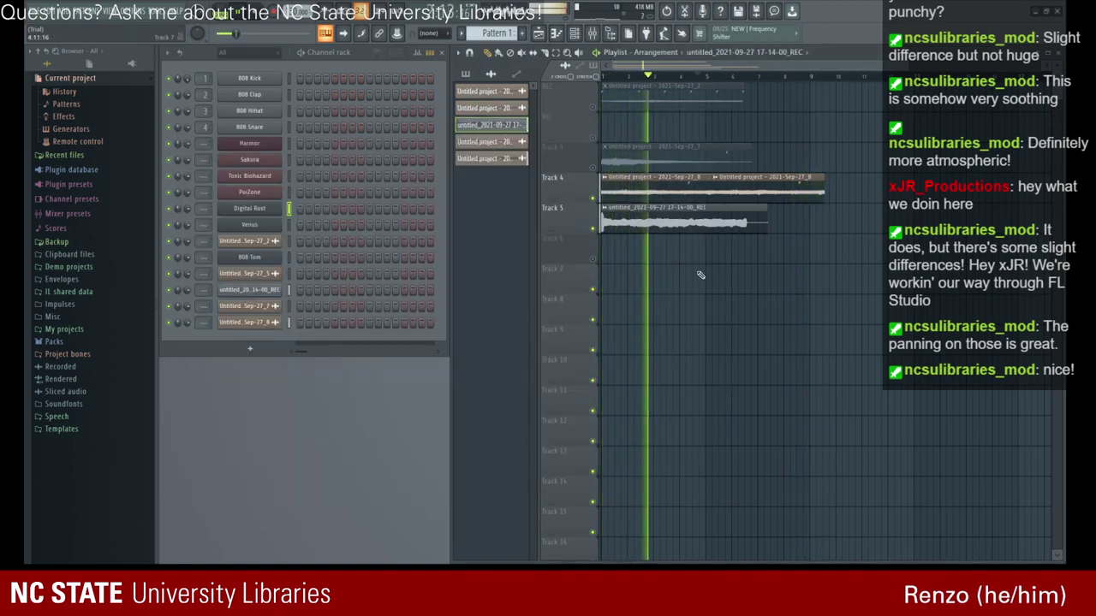
left_click(242, 13)
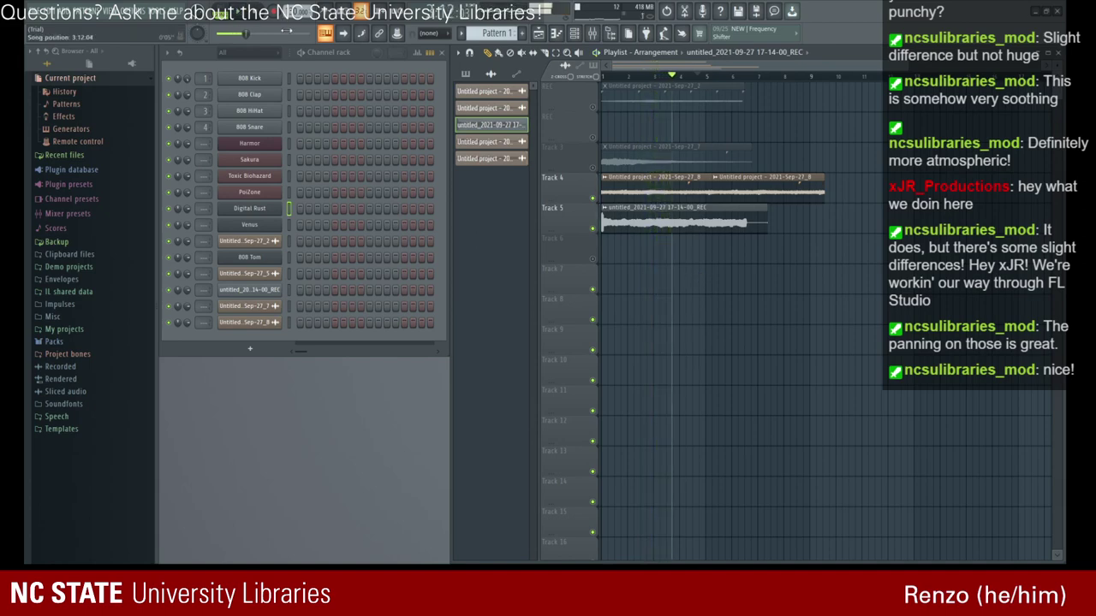
- Mute Track 5 and play Track 4 on its own while playing the Digital Rust synth over it
left_click(591, 229)
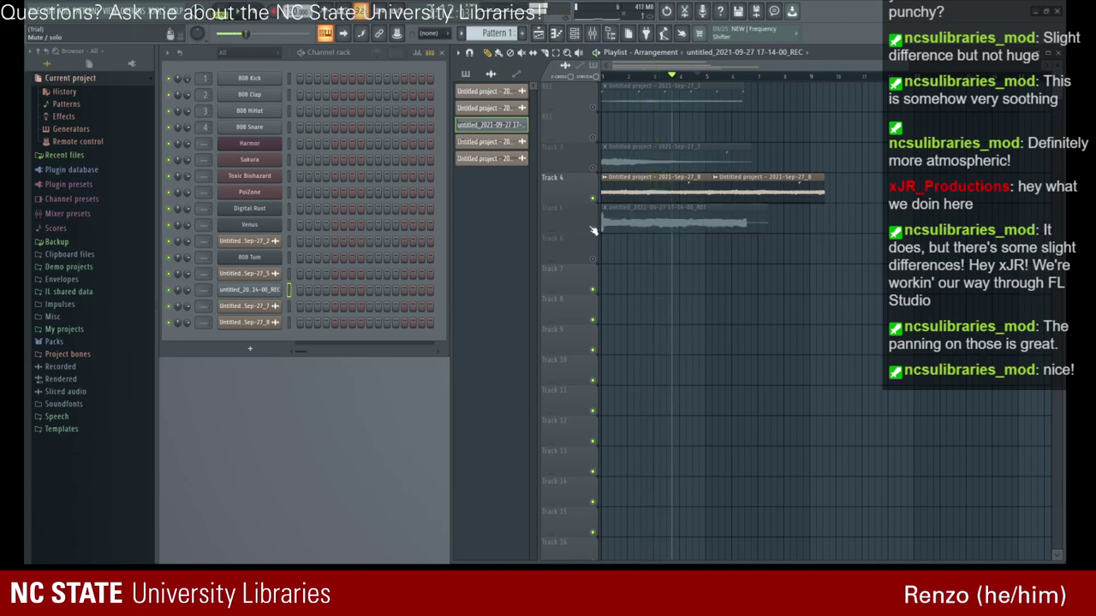
left_click(253, 210)
left_click(729, 116)
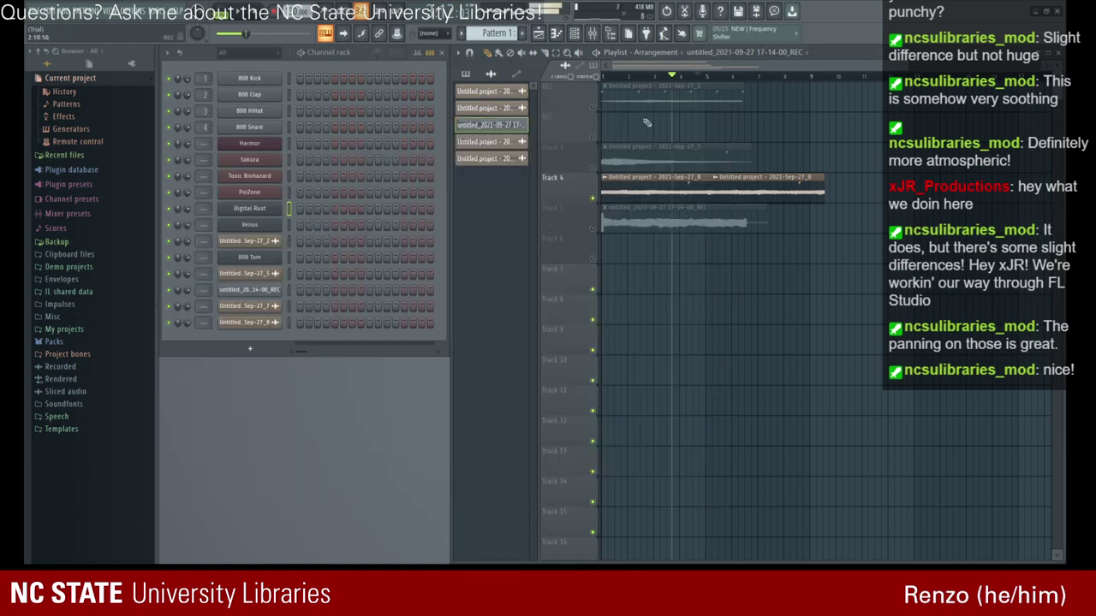
left_click(250, 208)
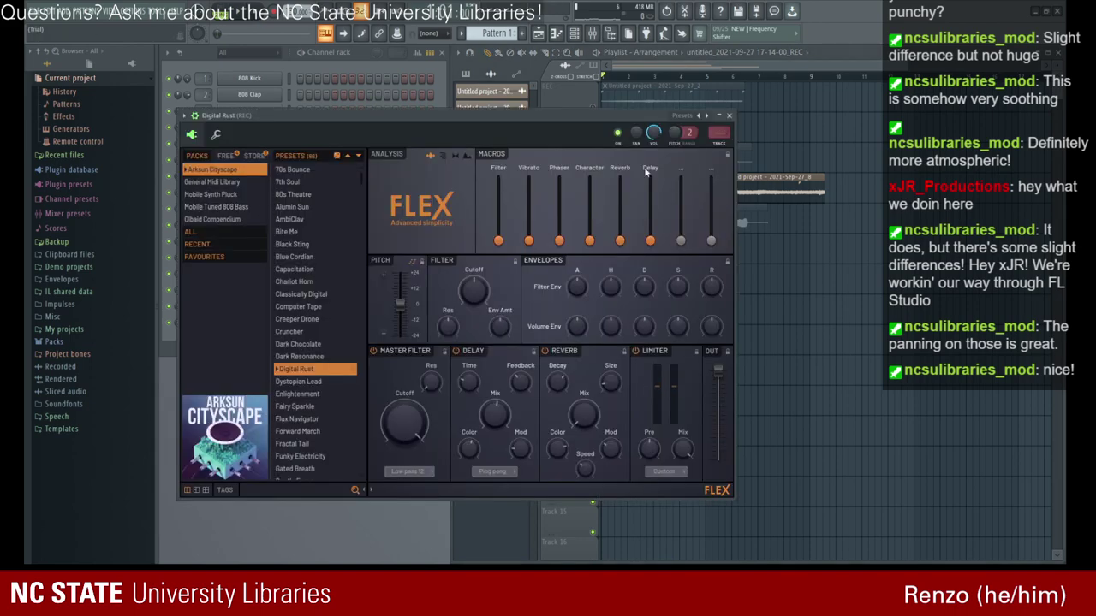
key("space")
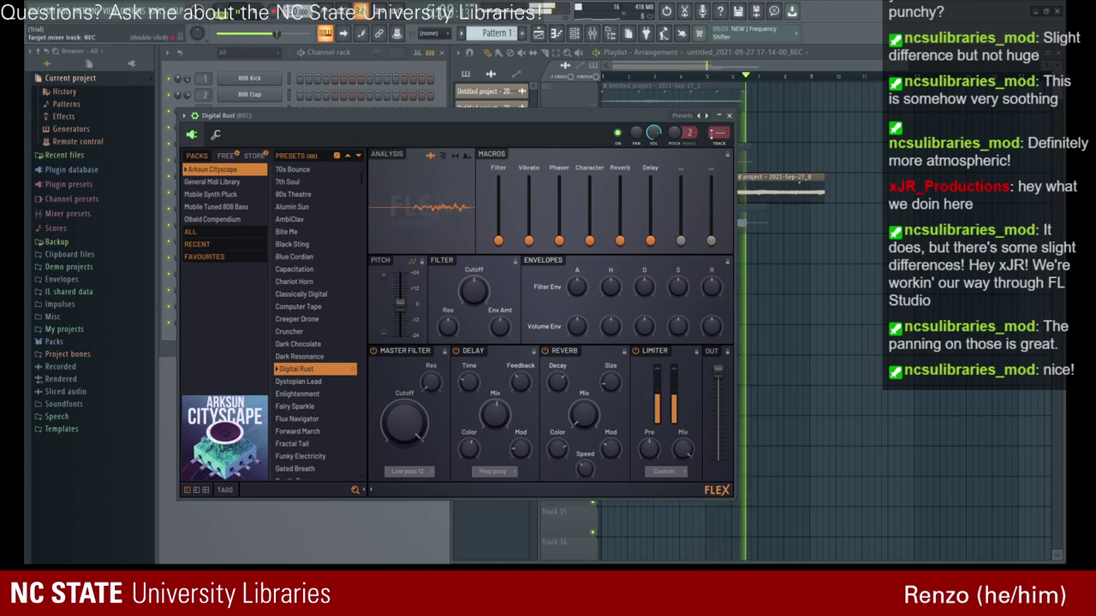
left_click(728, 115)
left_click(237, 17)
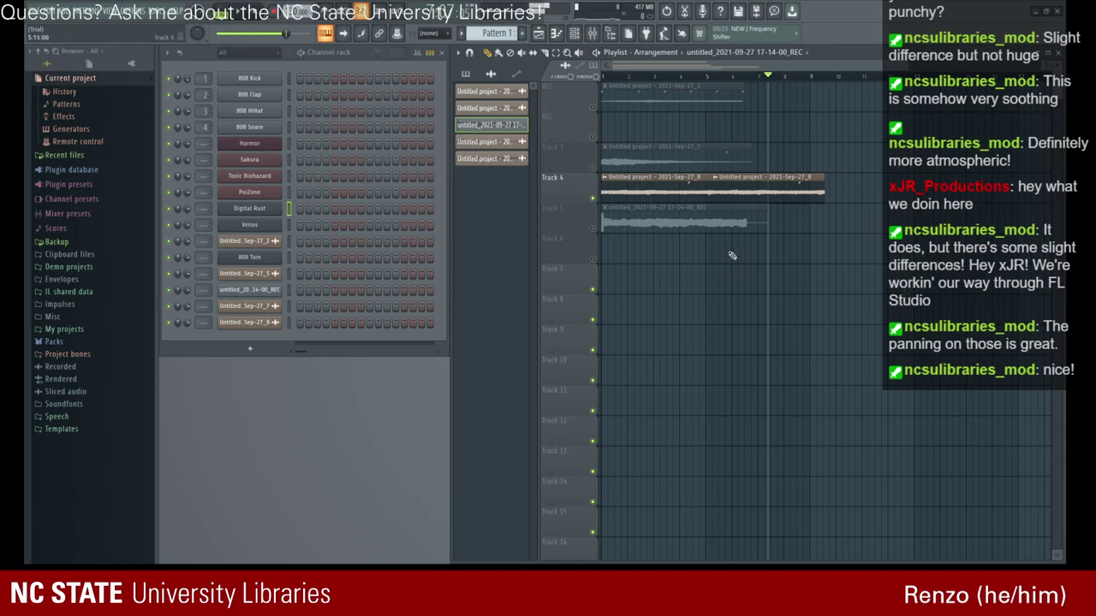
- Remove the stray REC clip placed on Track 6 and solo Track 5
left_click(701, 234)
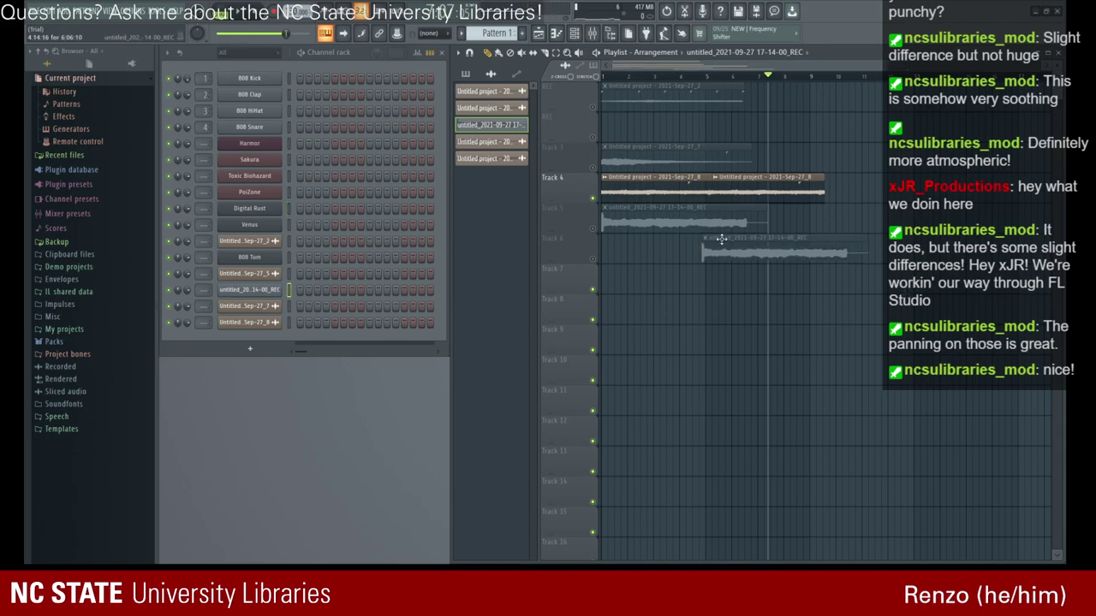
right_click(726, 244)
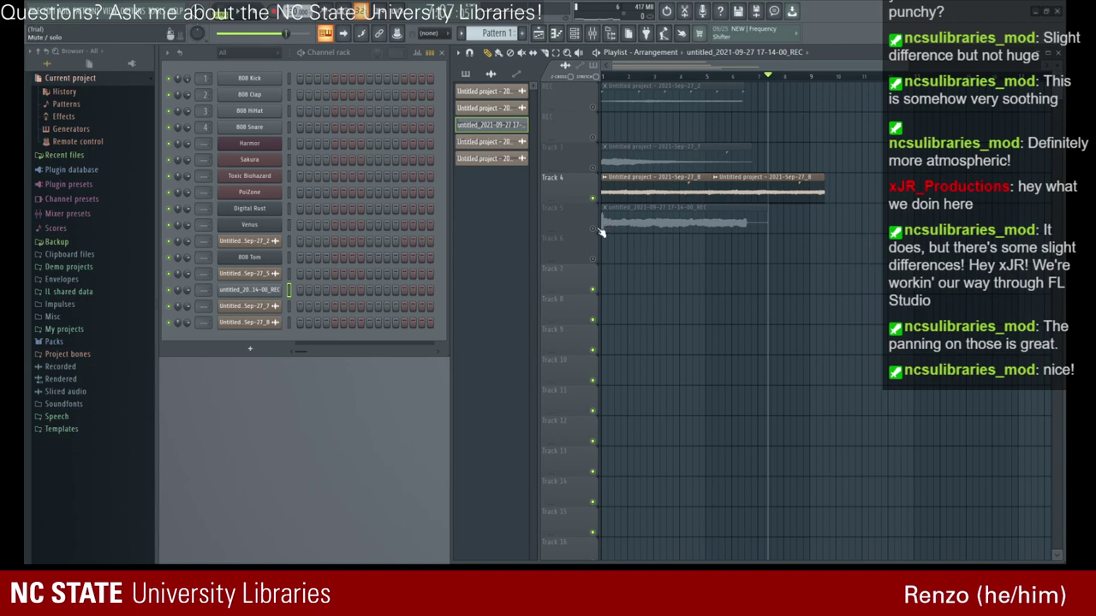
left_click(602, 224)
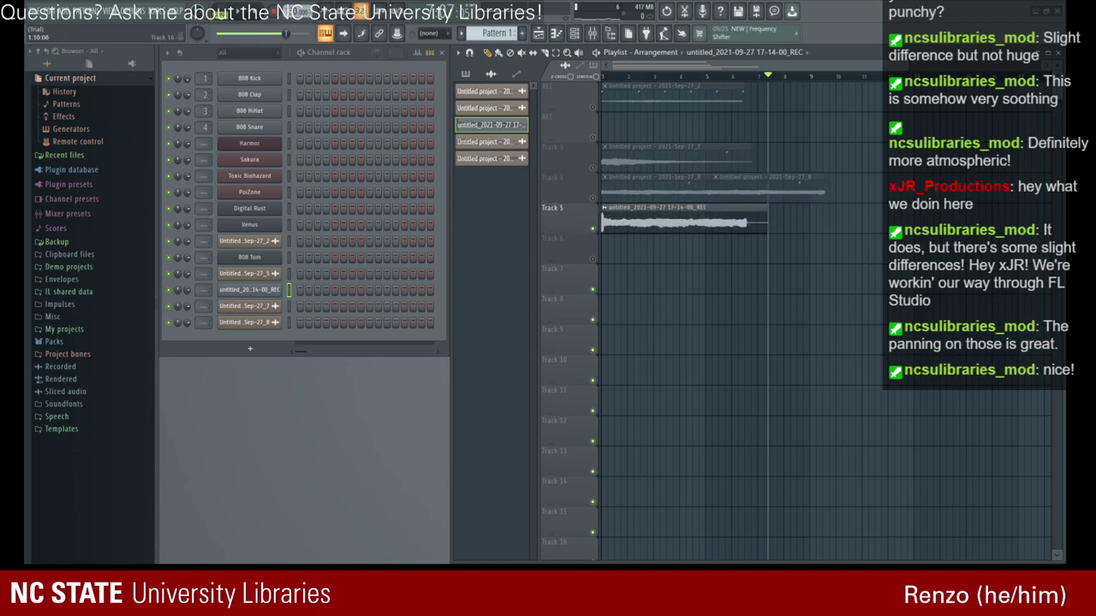
- Send the trimmed REC recording from Edison to the playlist as an audio clip and move Edison's window clear of the tracks
left_click(686, 12)
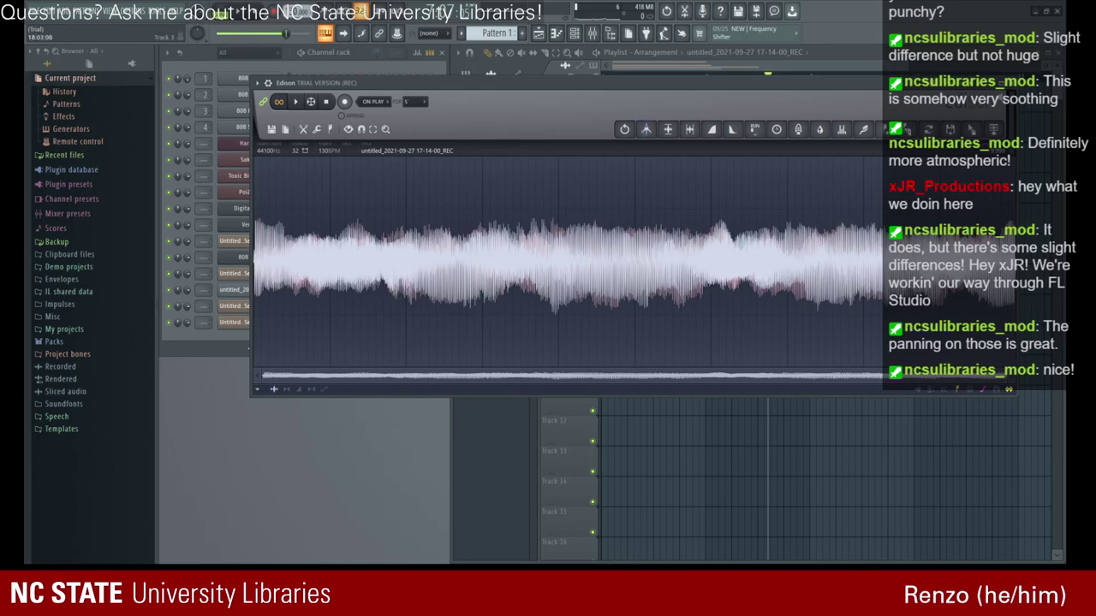
left_click_drag(809, 82, 760, 227)
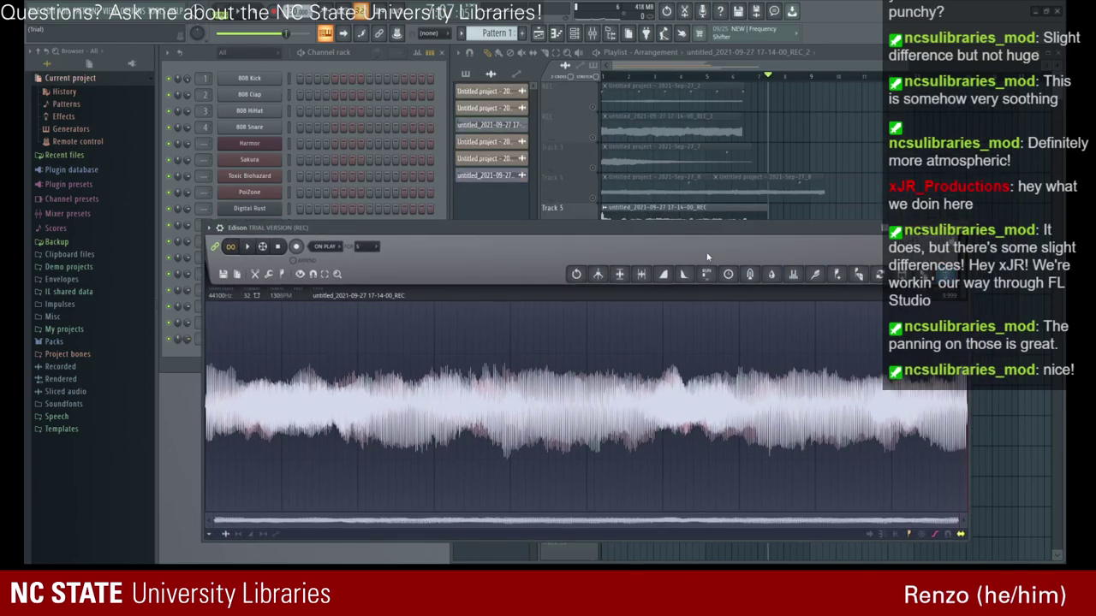
- Close Edison and move the new REC_2 audio clip from the second playlist track down to Track 6
left_click_drag(685, 227, 709, 291)
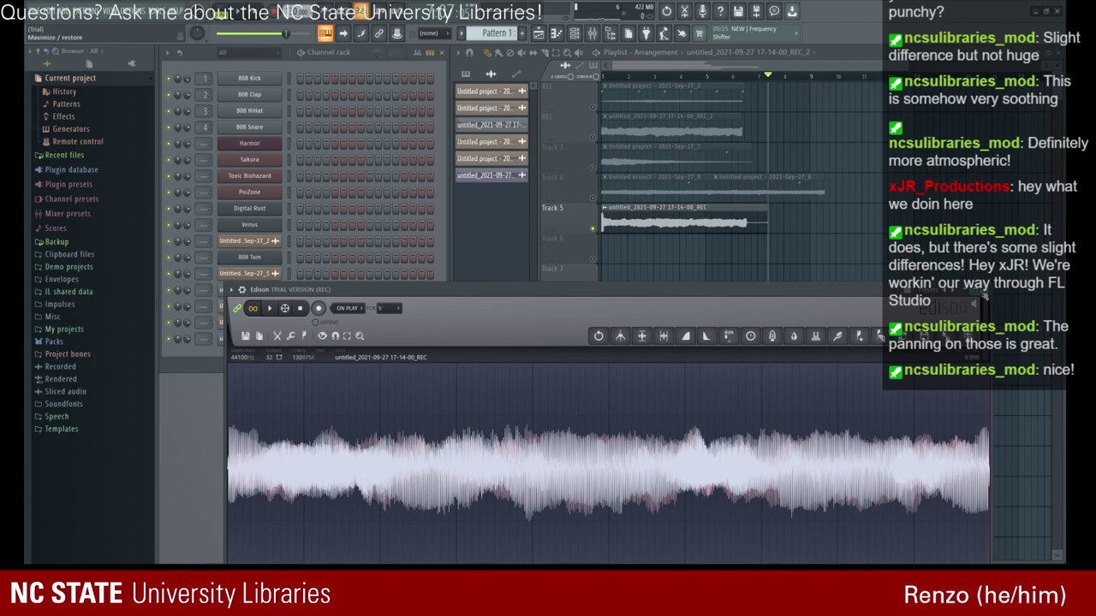
left_click(983, 292)
left_click_drag(685, 130, 677, 254)
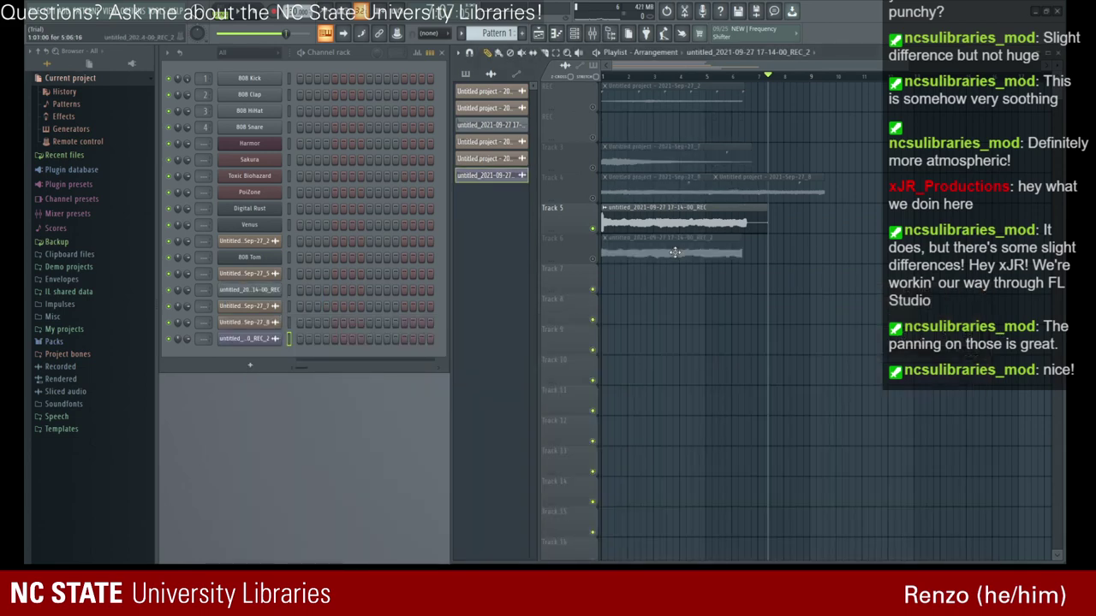
- Delete the original REC clip on Track 5 and the 2021-Sep-27_2 clip on the first track, removing both from the project
right_click(630, 224)
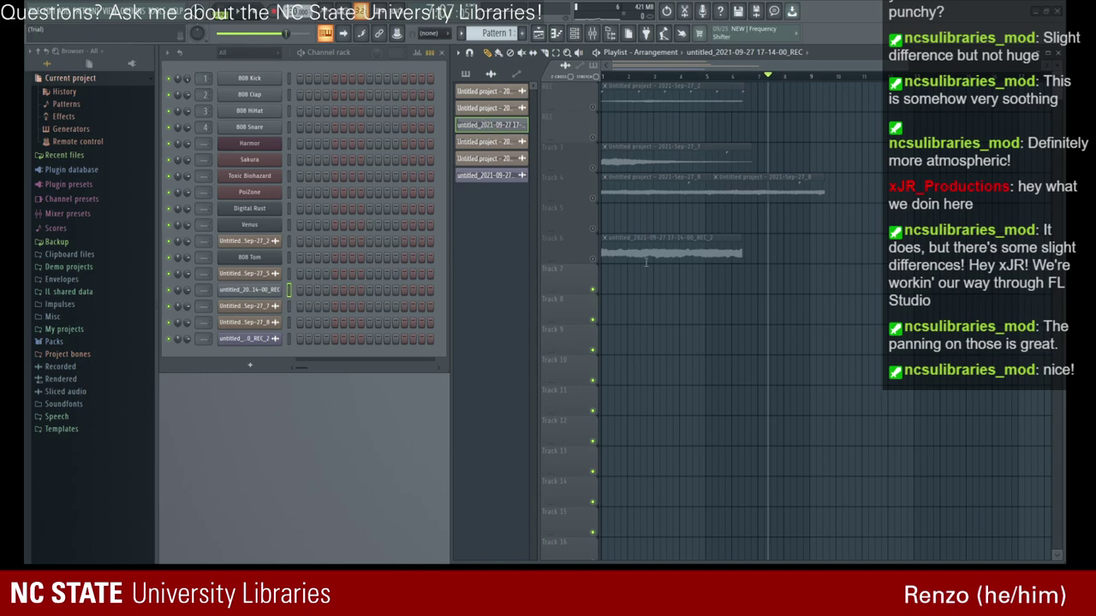
left_click(610, 90)
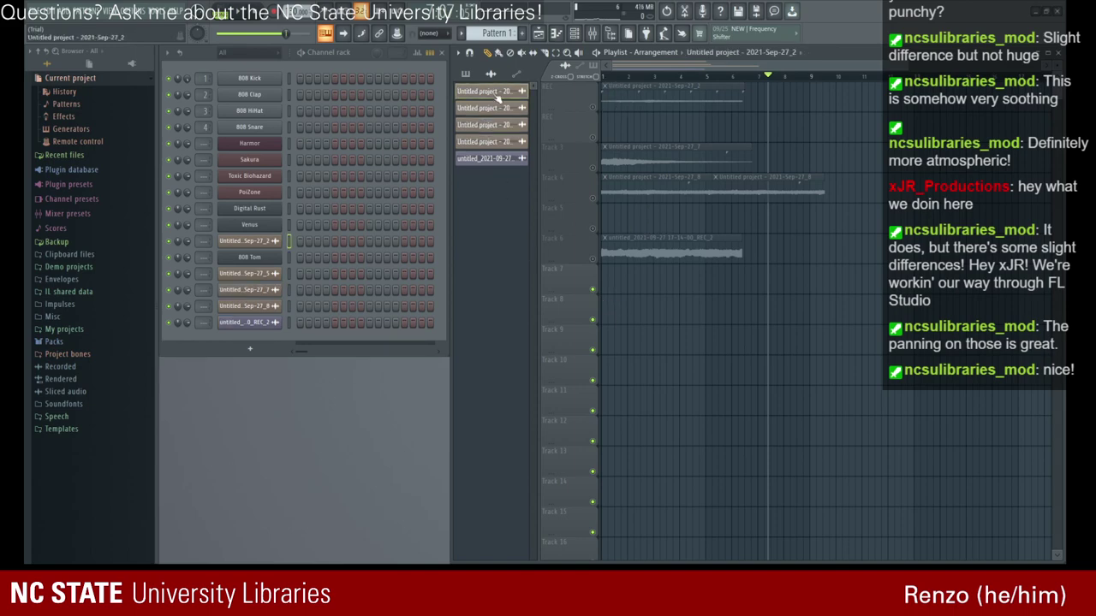
left_click(589, 329)
- Regroup the remaining clips: Sep-27_7 on the first track, both Sep-27_8 clips on the second, and REC_2 on Track 3
left_click_drag(658, 156, 648, 72)
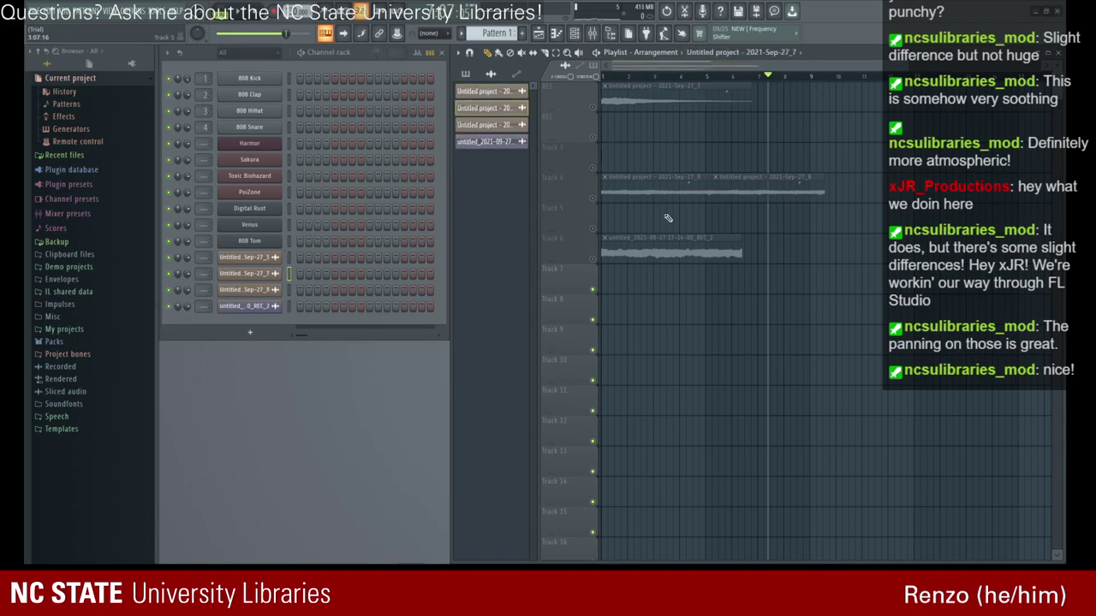
left_click(670, 181)
left_click_drag(671, 180, 670, 121)
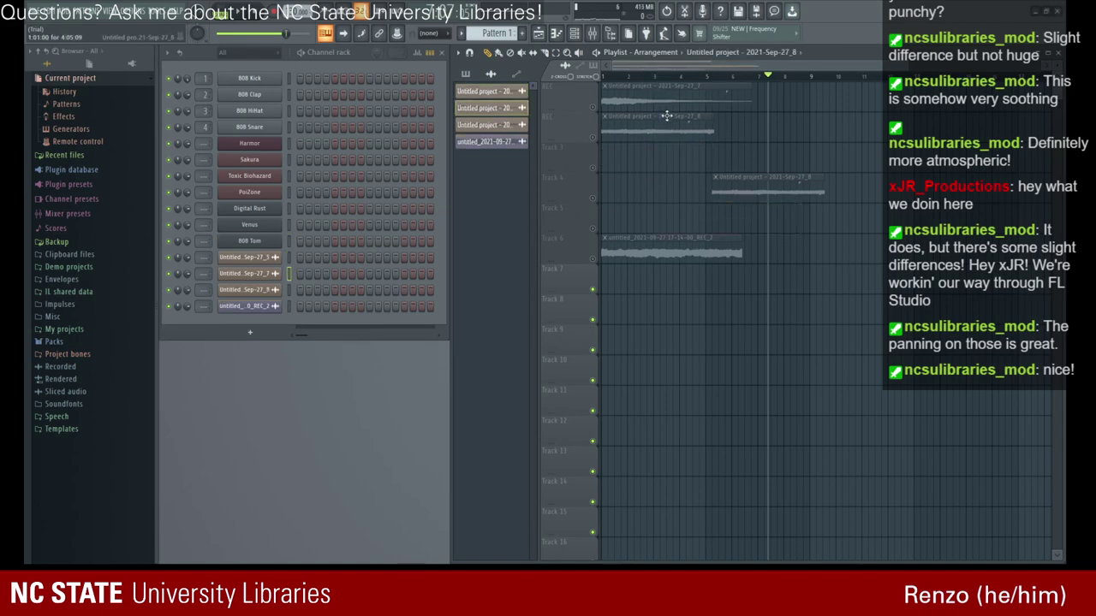
left_click_drag(750, 182, 748, 126)
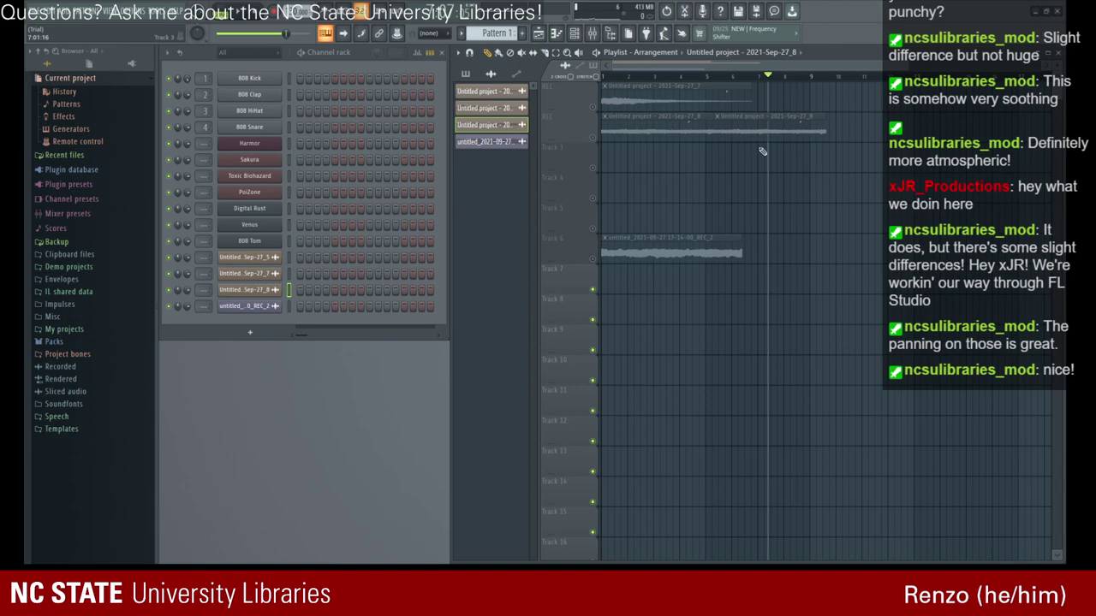
left_click_drag(676, 248, 675, 158)
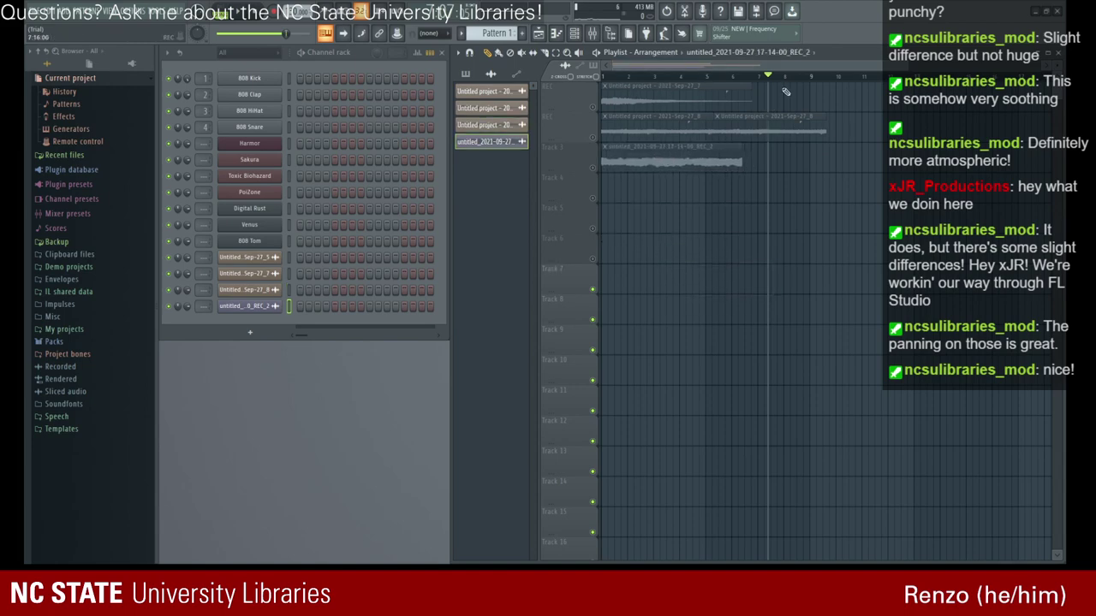
- Return the playhead to the start of the playlist
left_click(757, 77)
left_click_drag(758, 103, 700, 159)
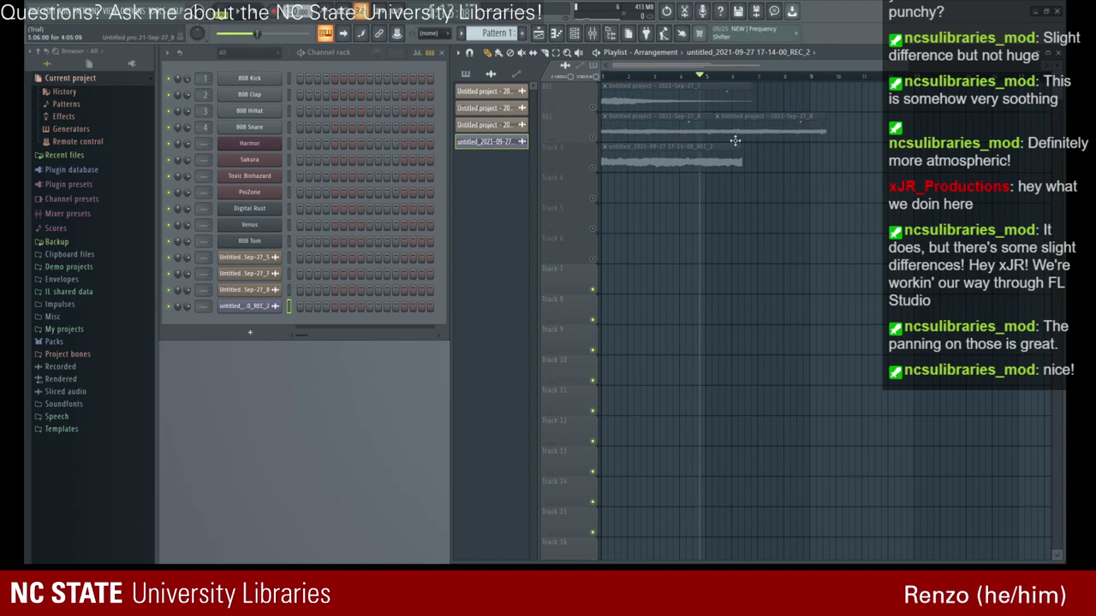
left_click_drag(706, 76, 629, 479)
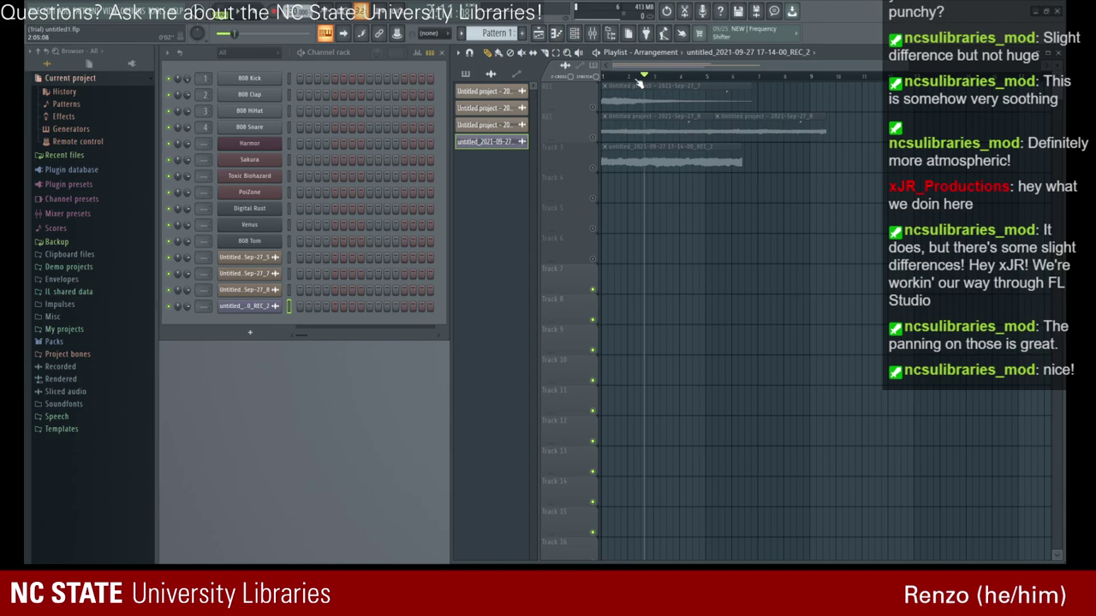
left_click_drag(635, 78, 641, 79)
key("space")
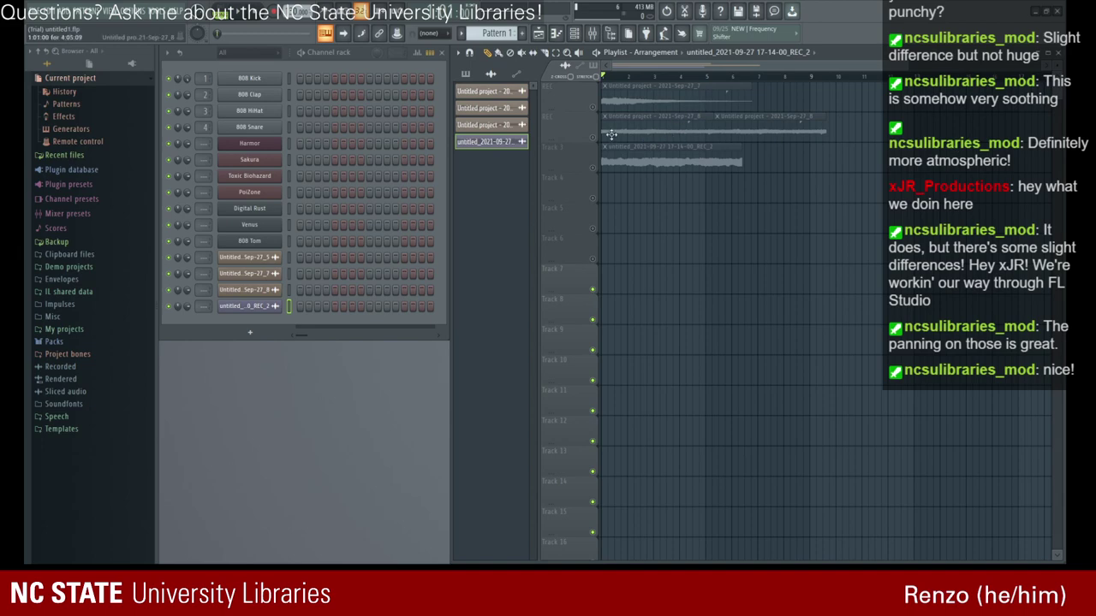
- View the 808 Kick channel's sampler settings and close them again
left_click(257, 80)
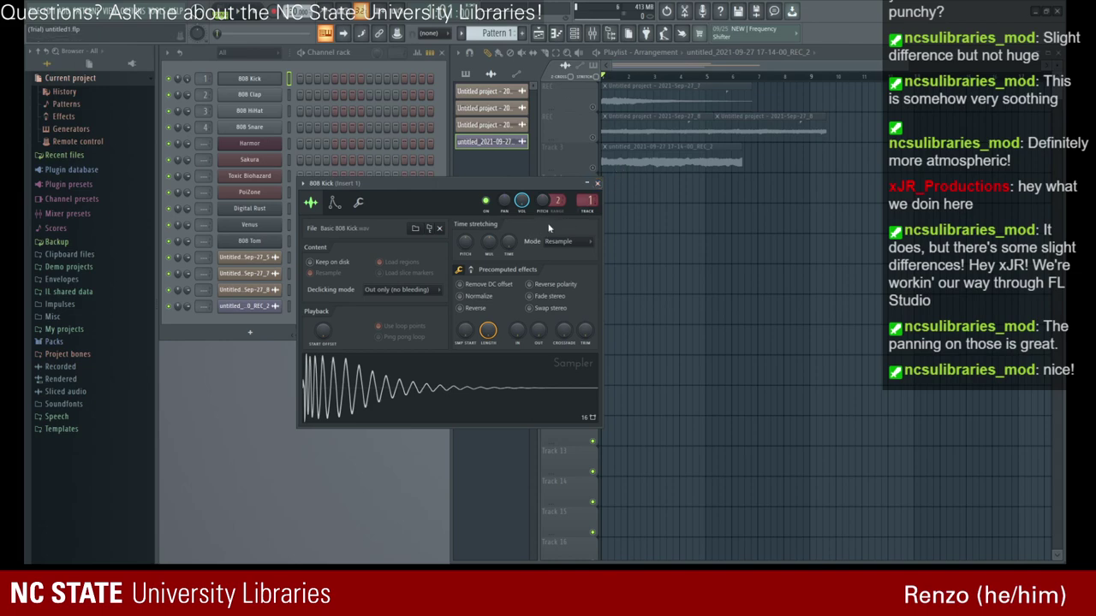
left_click(597, 183)
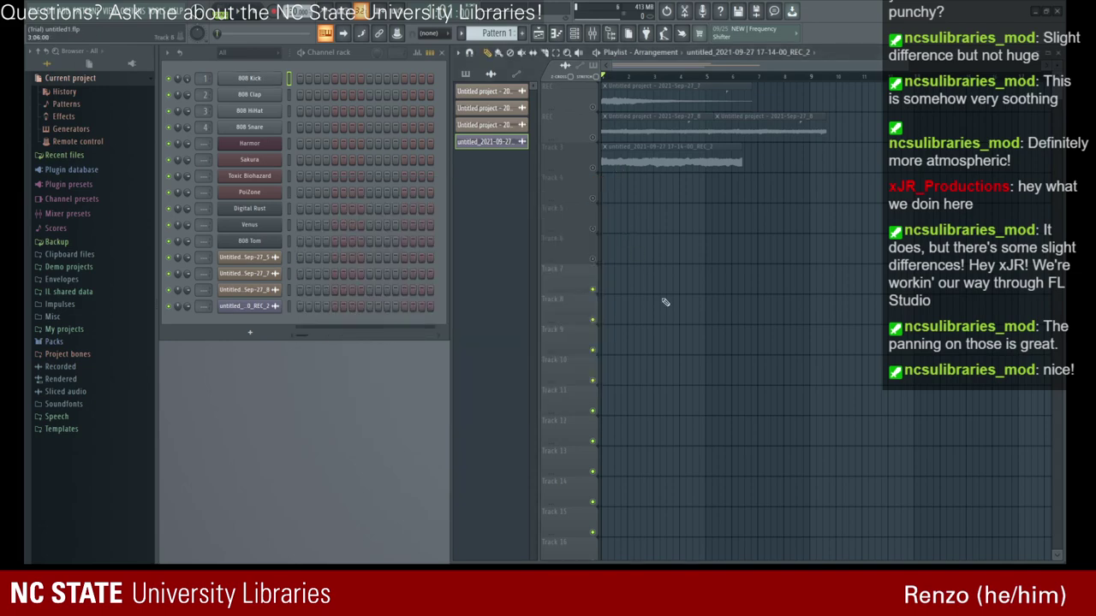